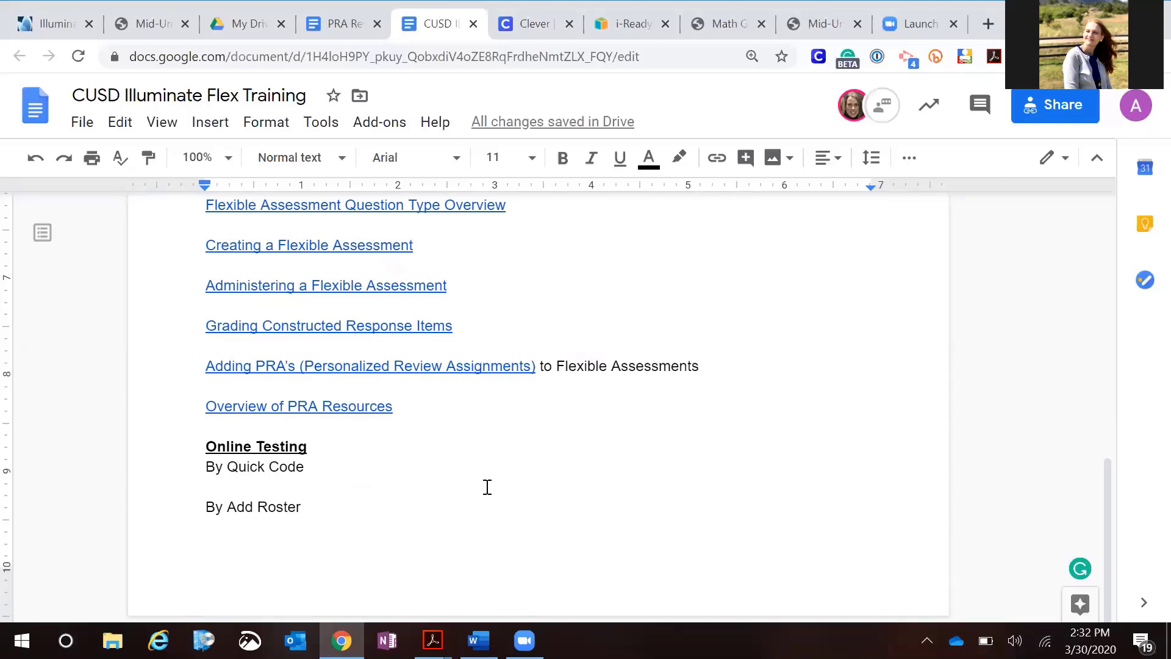
Open the CUSD ELA Grade 3 Opinion Performance Task assessment from the Illuminate assessment list
{"action": "scroll", "coordinate": [486, 486], "scroll_direction": "up", "scroll_amount": 3}
{"action": "scroll", "coordinate": [487, 487], "scroll_direction": "up", "scroll_amount": 10}
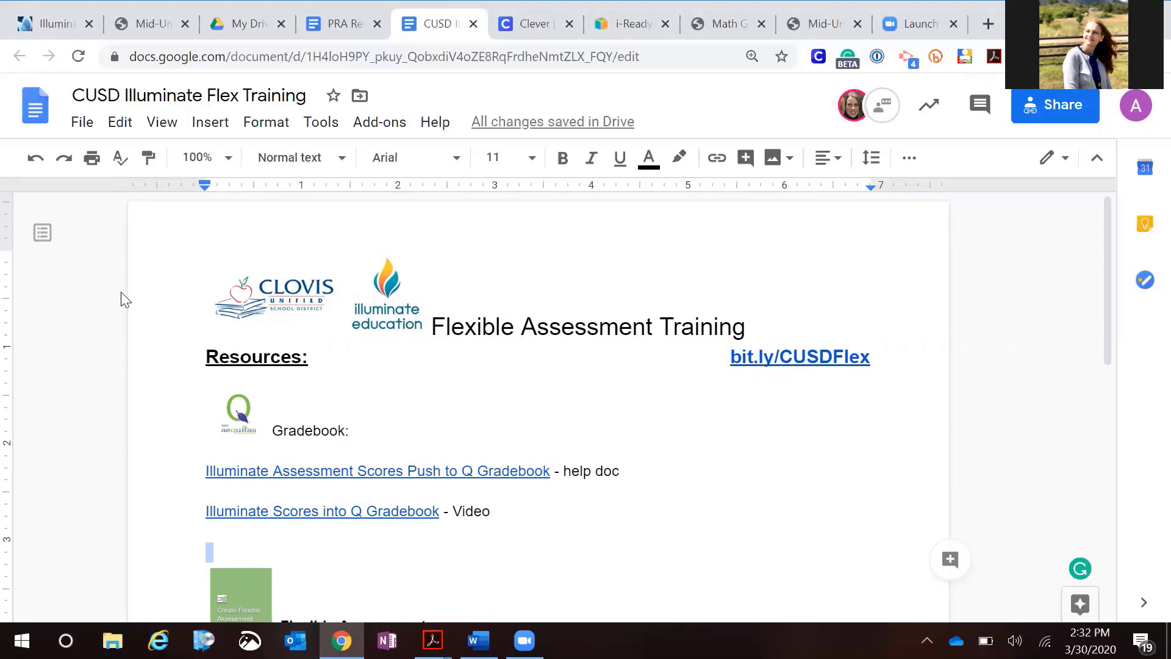
{"action": "left_click", "coordinate": [53, 24]}
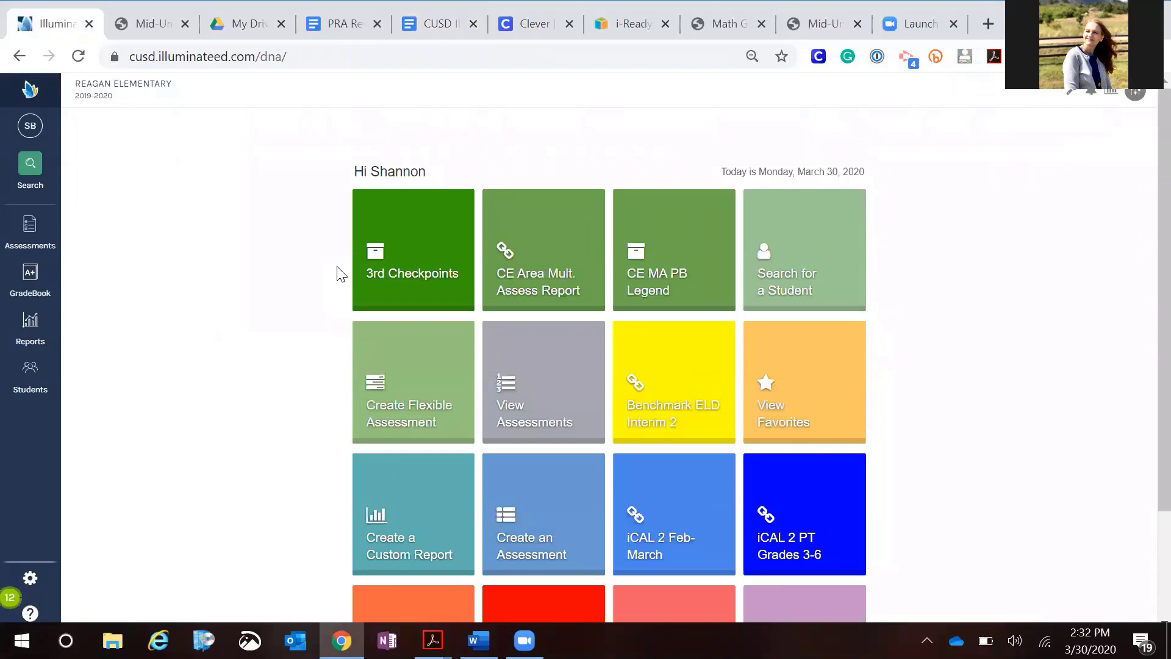
{"action": "left_click", "coordinate": [536, 386]}
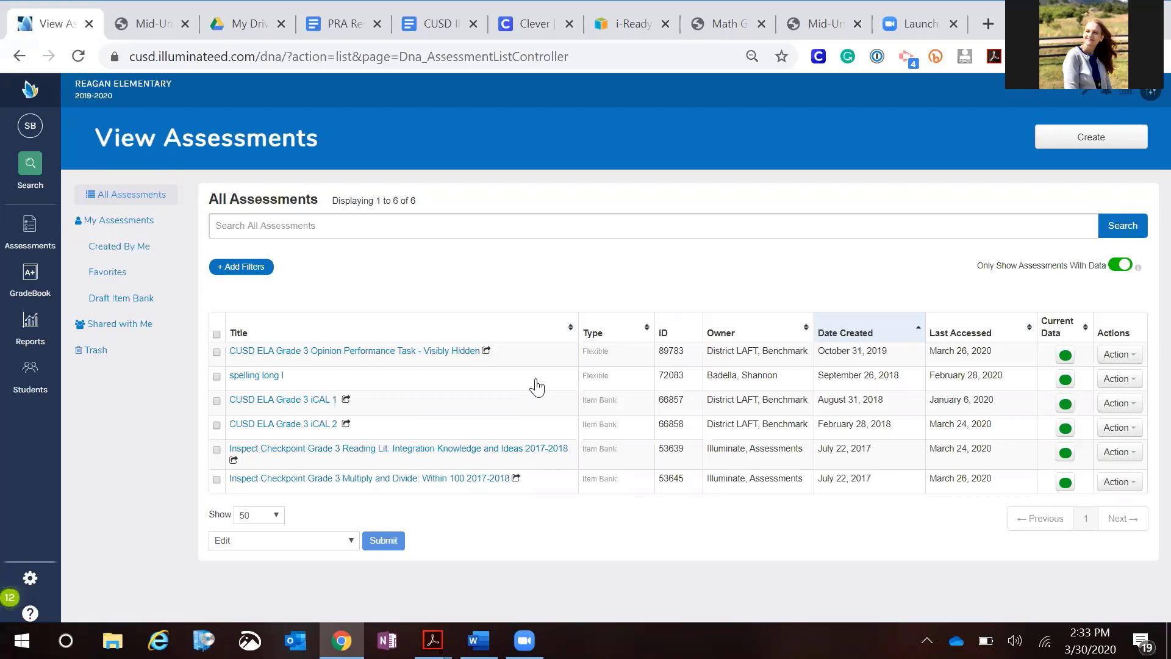
{"action": "left_click", "coordinate": [353, 352]}
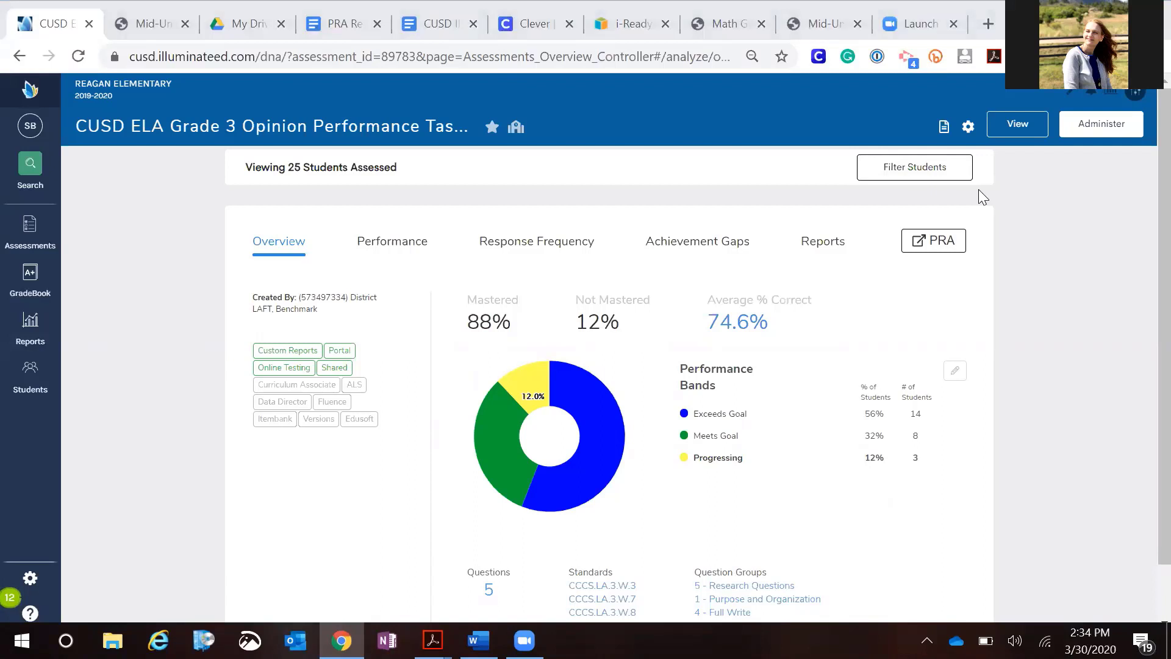
Open the assessment's Push to Q Gradebook page and choose the teacher's T-T 218 19/20 track
{"action": "left_click", "coordinate": [1102, 124]}
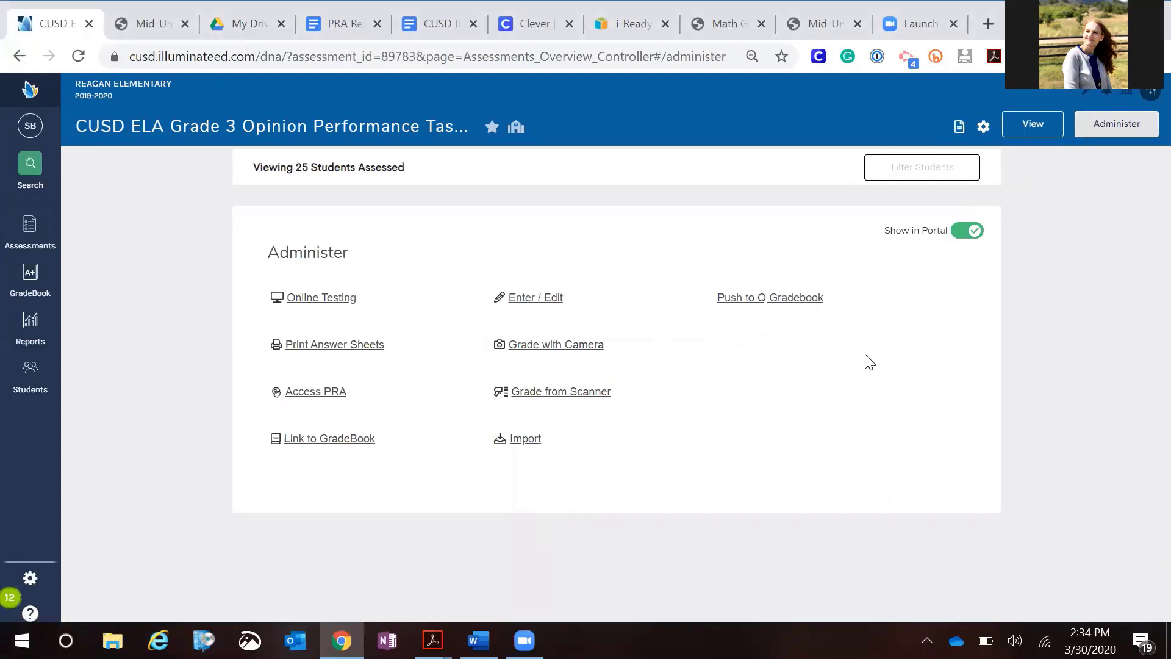
{"action": "left_click", "coordinate": [763, 301]}
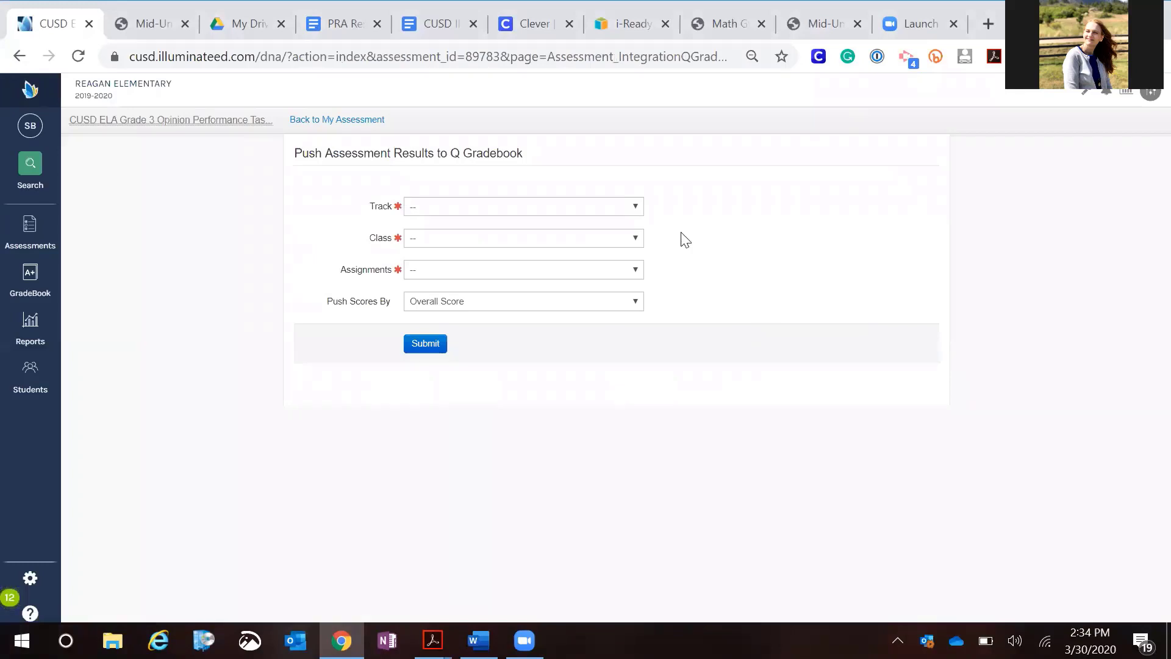
{"action": "left_click", "coordinate": [636, 210]}
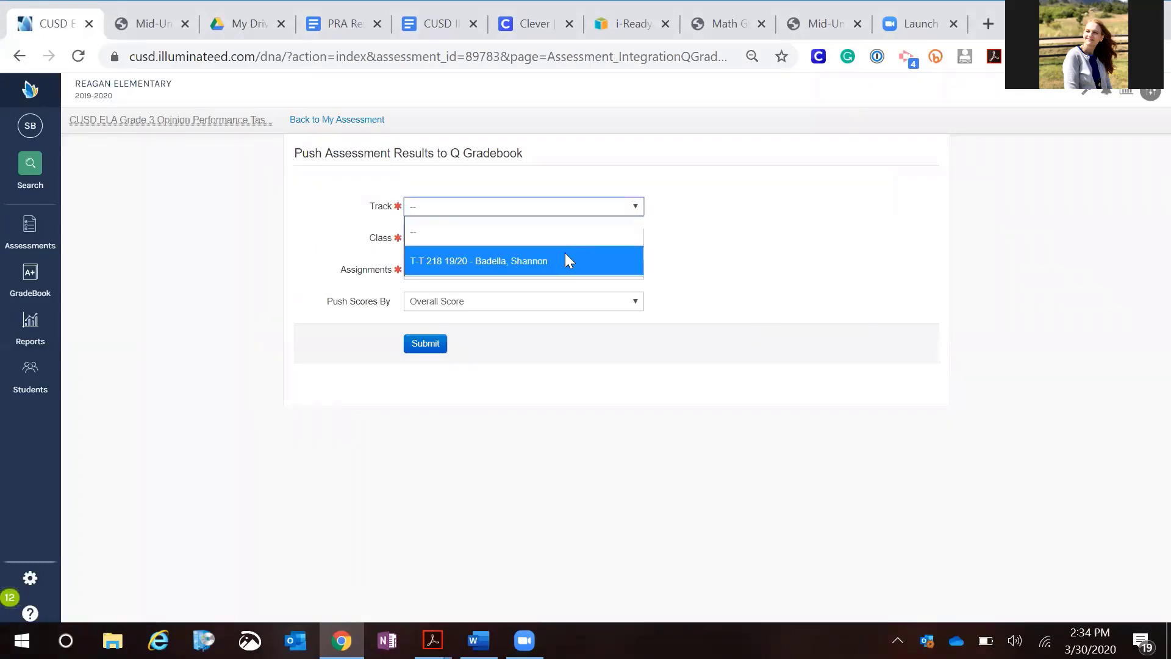
{"action": "left_click", "coordinate": [569, 260]}
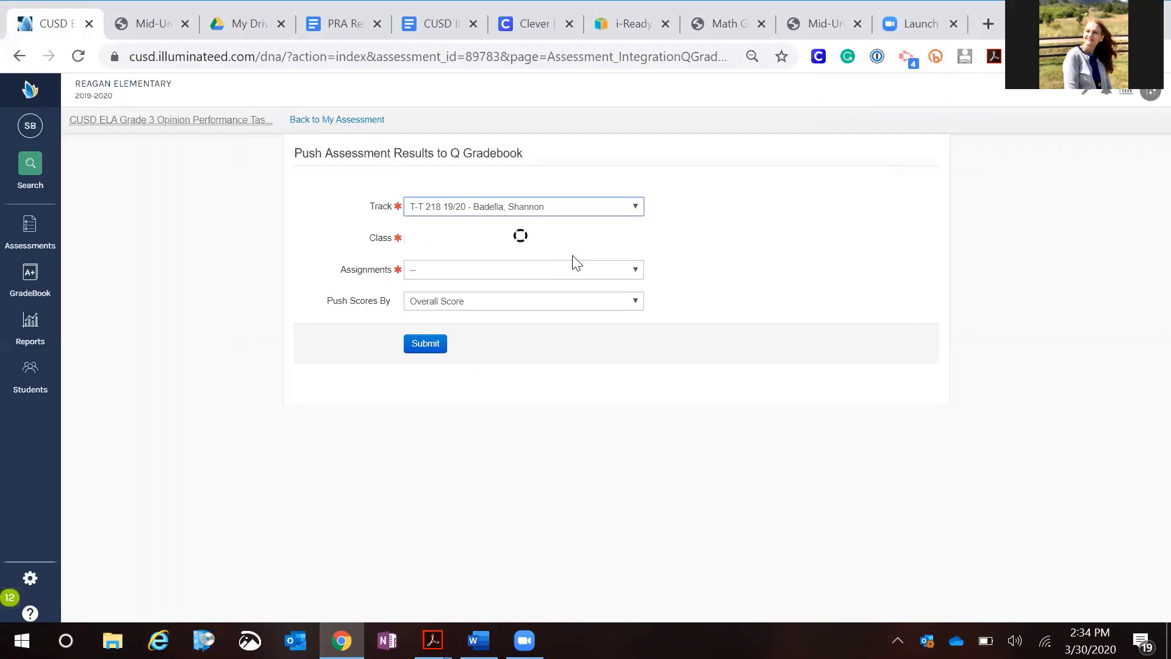
Set class 2E320-3 - Language Arts e3 - Term QA - Period 1, assignment Performance task, and Overall Score pushing
{"action": "left_click", "coordinate": [637, 242]}
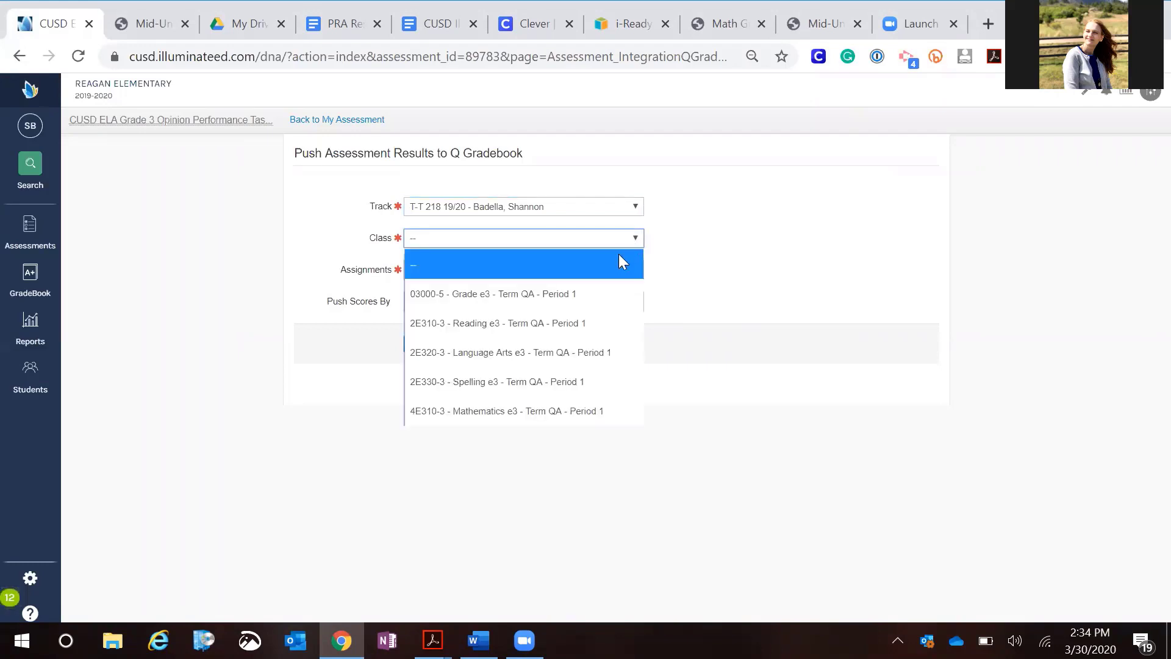
{"action": "left_click", "coordinate": [593, 353]}
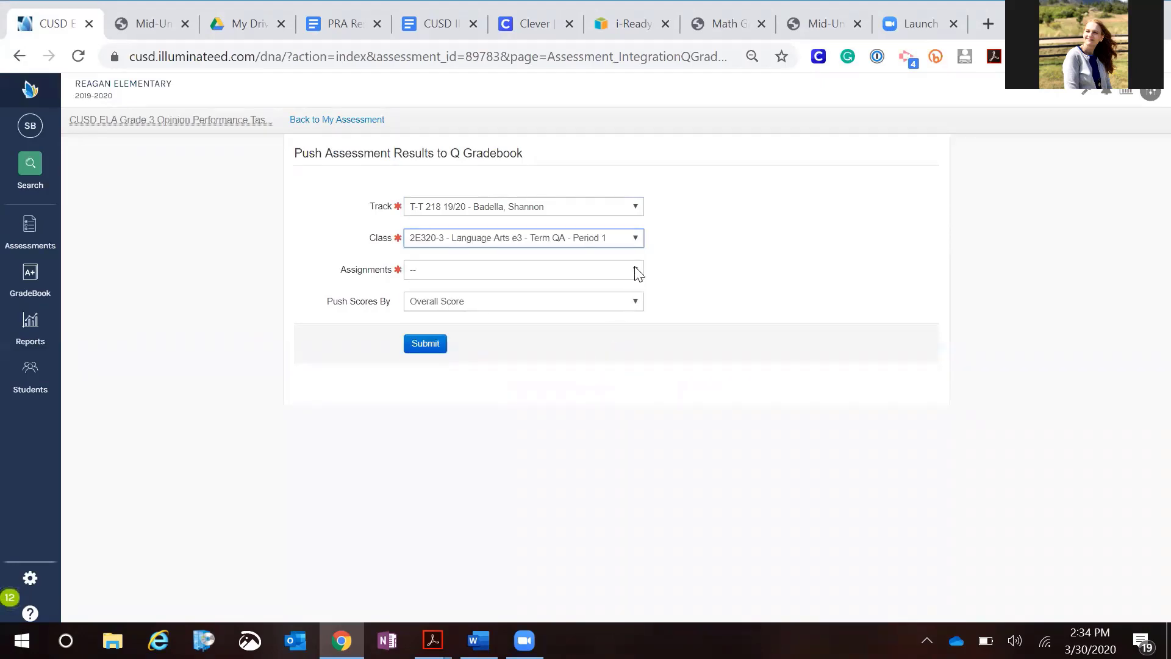
{"action": "left_click", "coordinate": [636, 272]}
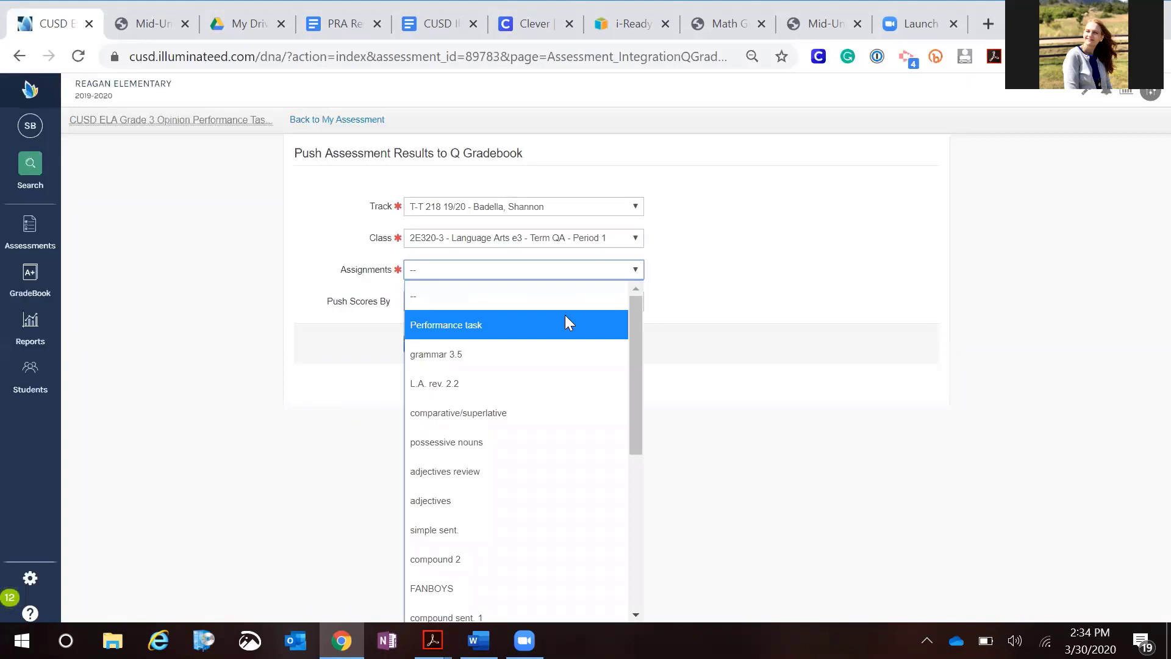
{"action": "left_click", "coordinate": [559, 322]}
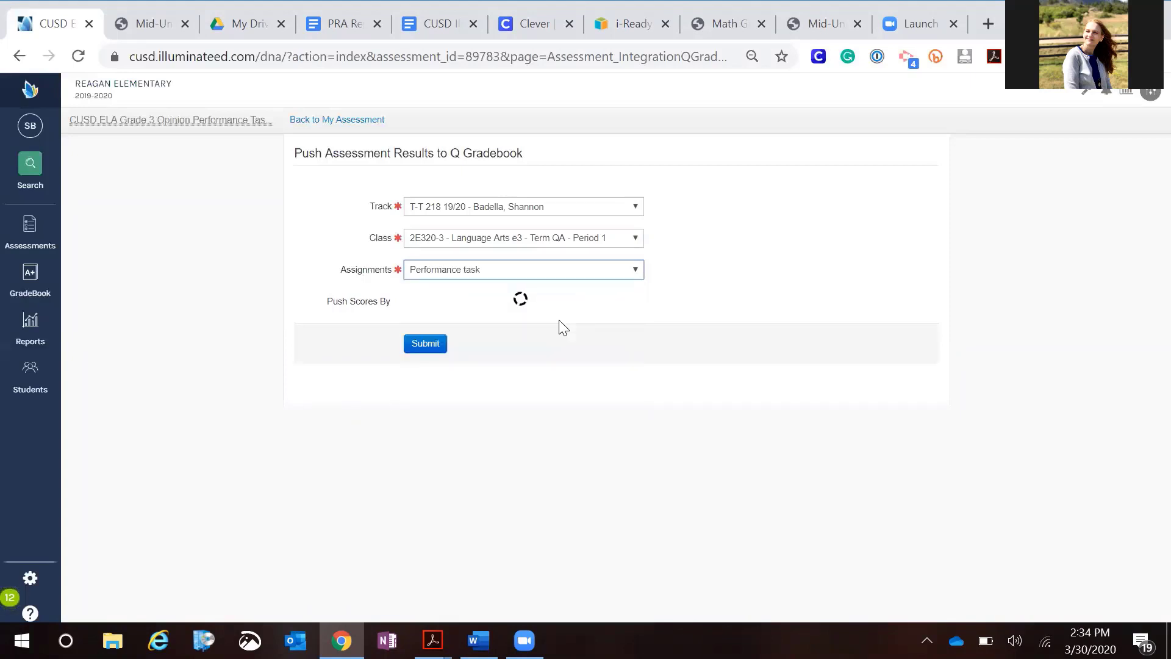
{"action": "left_click", "coordinate": [639, 300]}
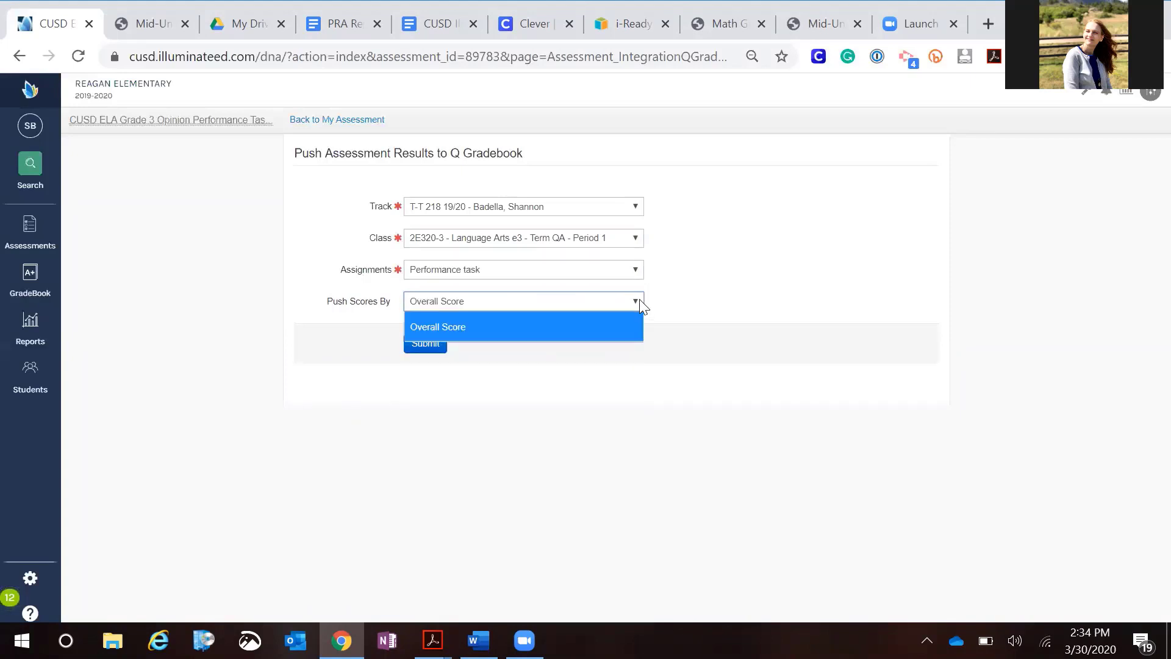
{"action": "left_click", "coordinate": [640, 304]}
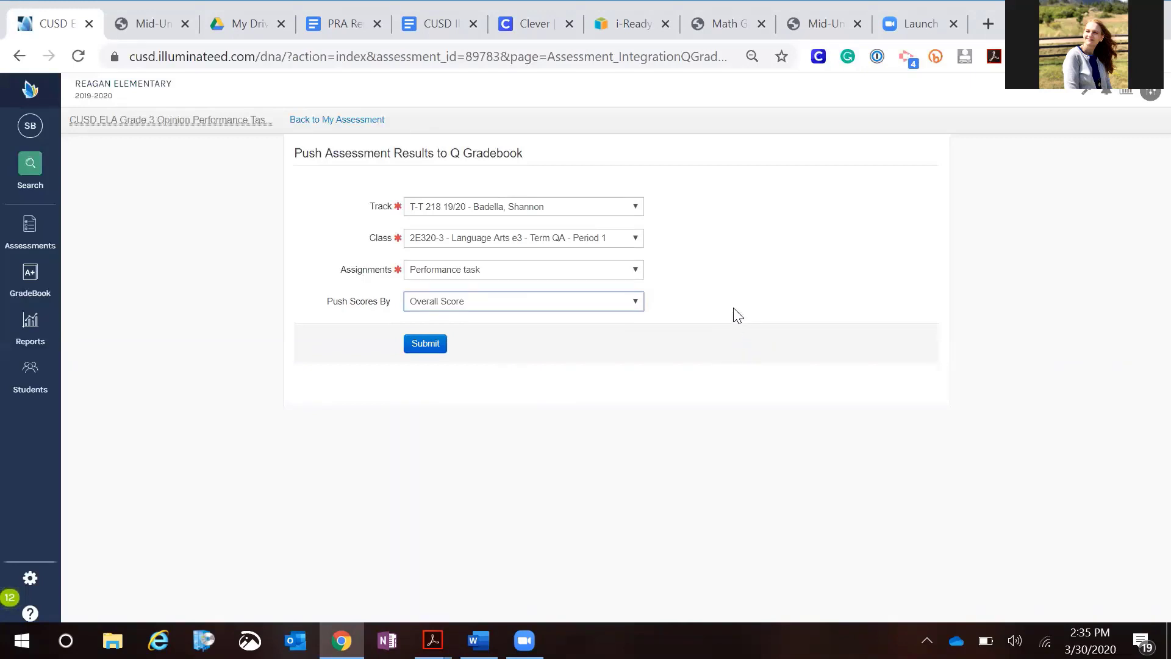
Change the class to 2E310-3 - Reading e3 - Term QA - Period 1 and the assignment to Fox annotations
{"action": "left_click", "coordinate": [638, 239]}
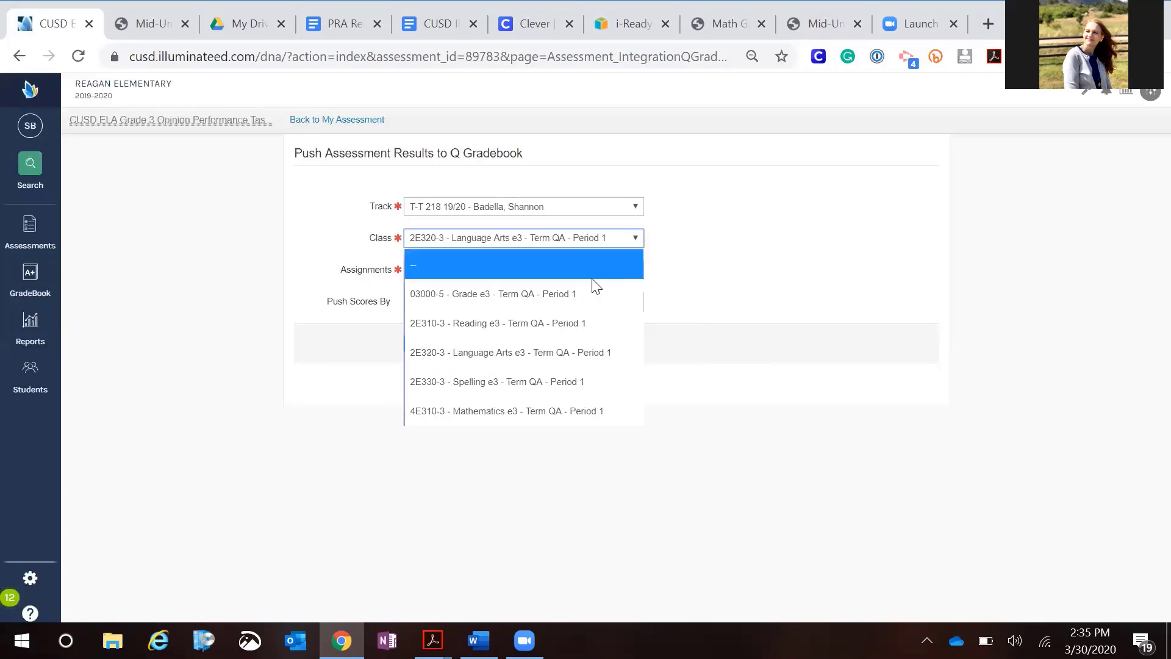
{"action": "left_click", "coordinate": [575, 327]}
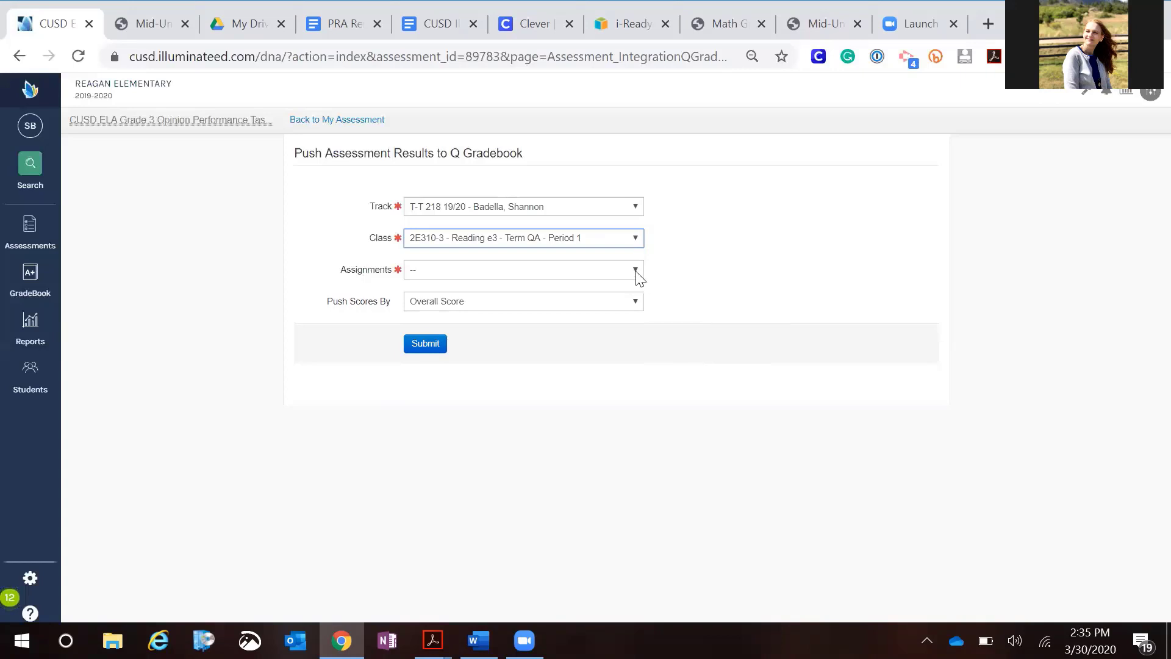
{"action": "left_click", "coordinate": [635, 272]}
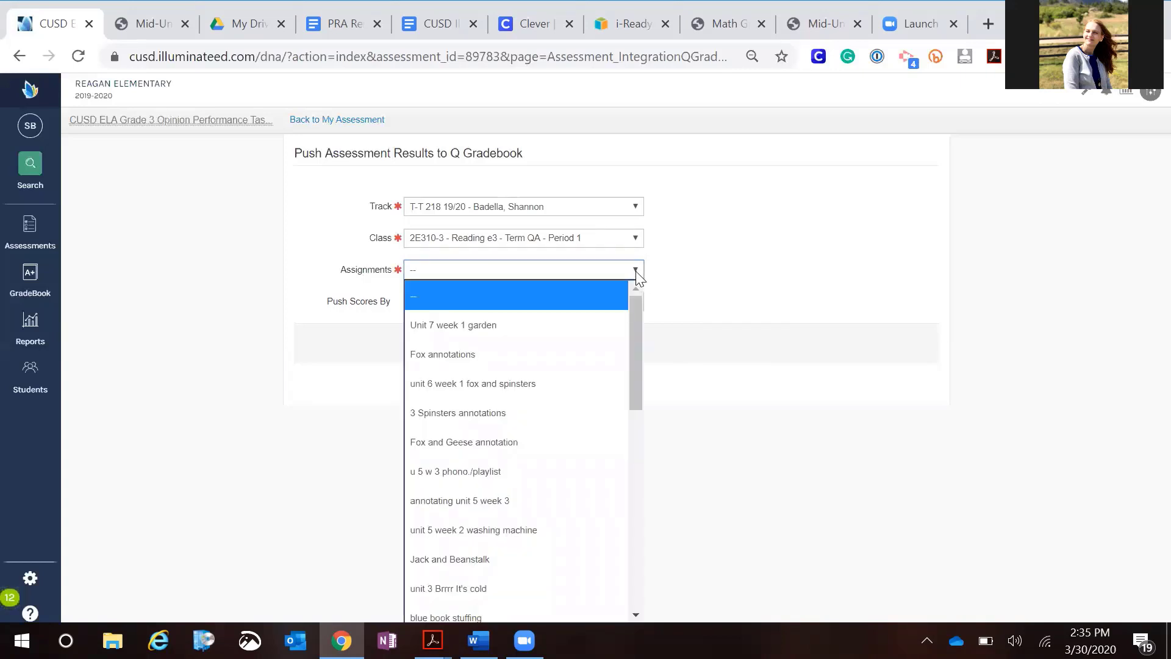
{"action": "left_click", "coordinate": [569, 355]}
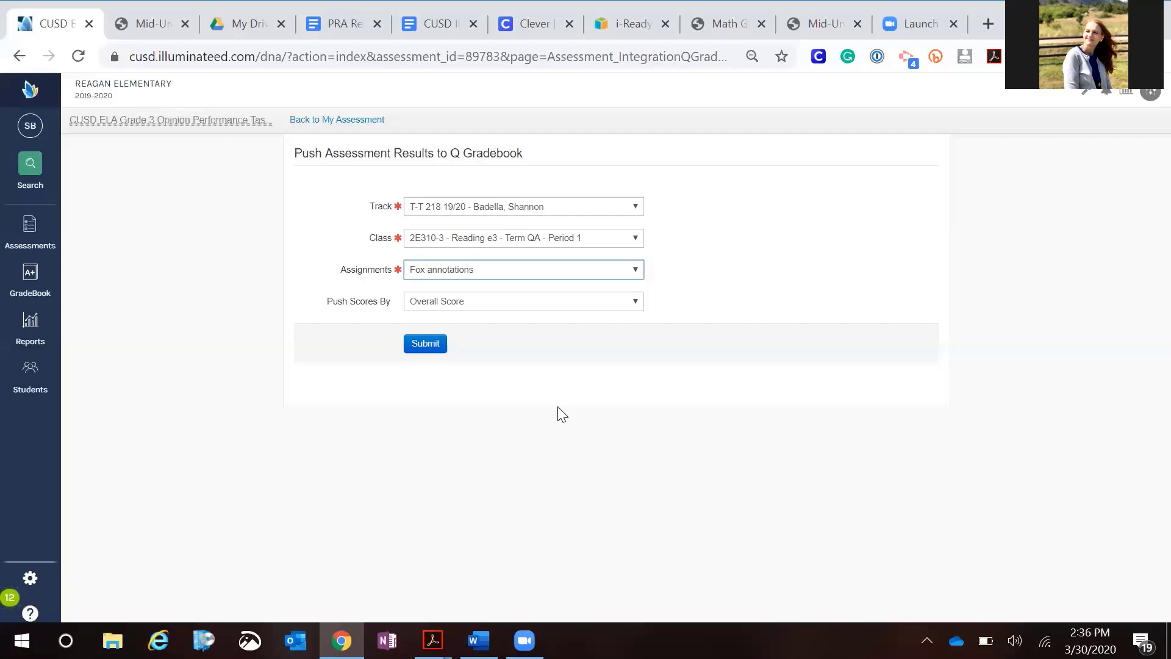
Go back to the assessment, reopen Push to Q Gradebook, and choose the T-T 218 19/20 track
{"action": "left_click", "coordinate": [318, 128]}
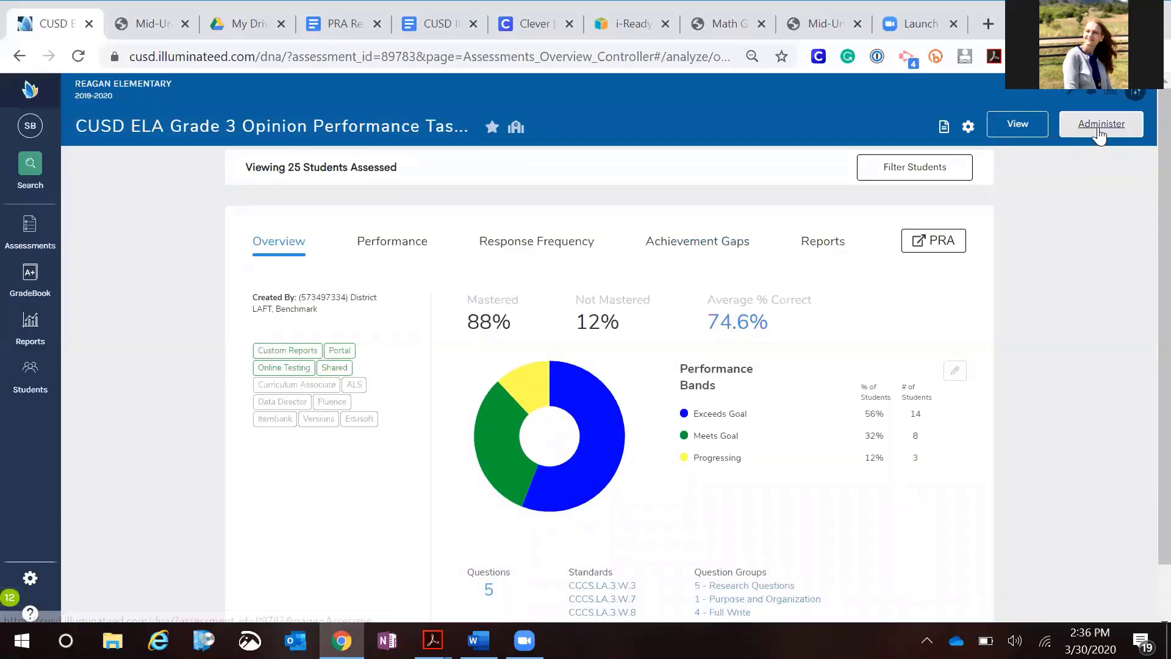
{"action": "left_click", "coordinate": [1096, 130]}
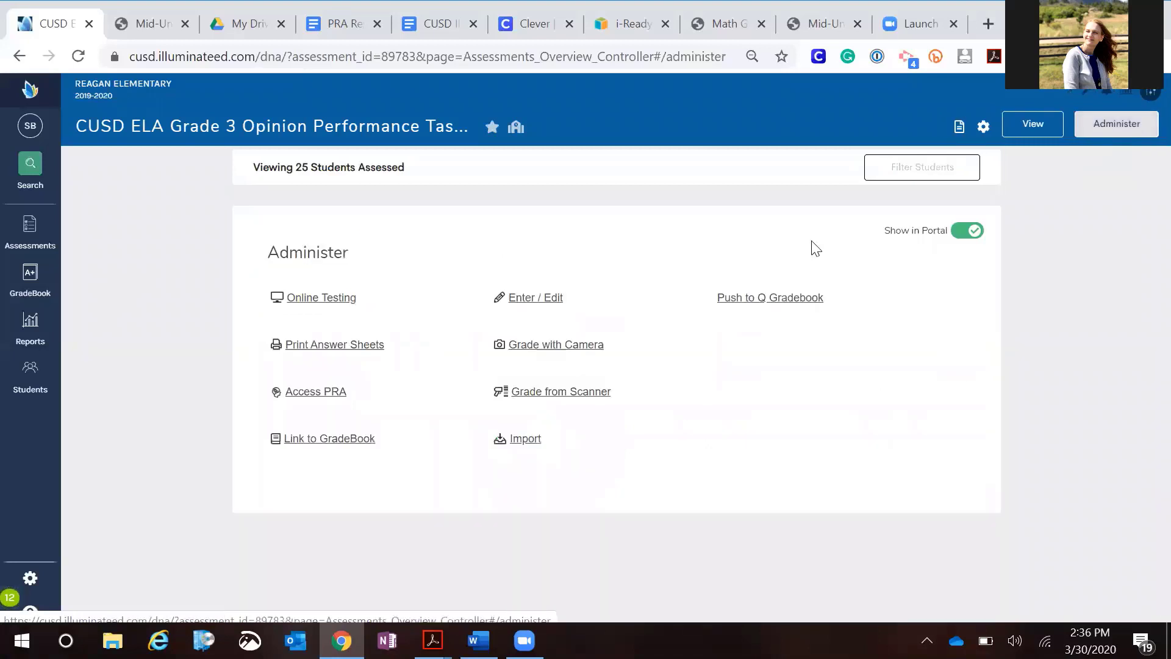
{"action": "left_click", "coordinate": [761, 302]}
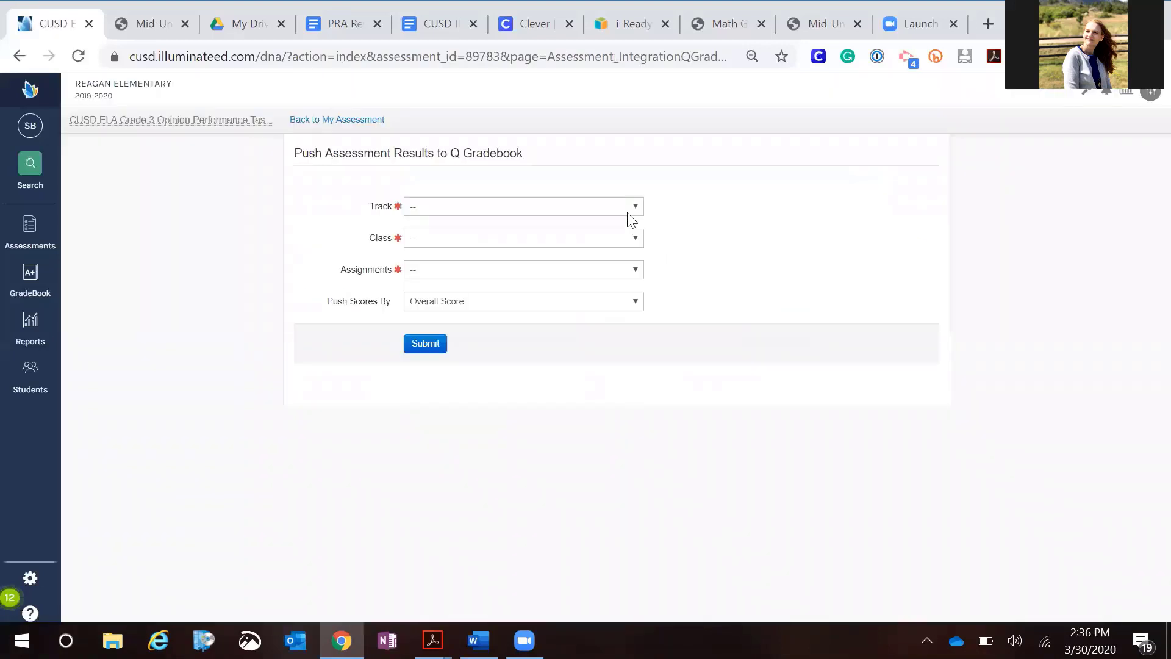
{"action": "left_click", "coordinate": [628, 213]}
{"action": "left_click", "coordinate": [556, 258]}
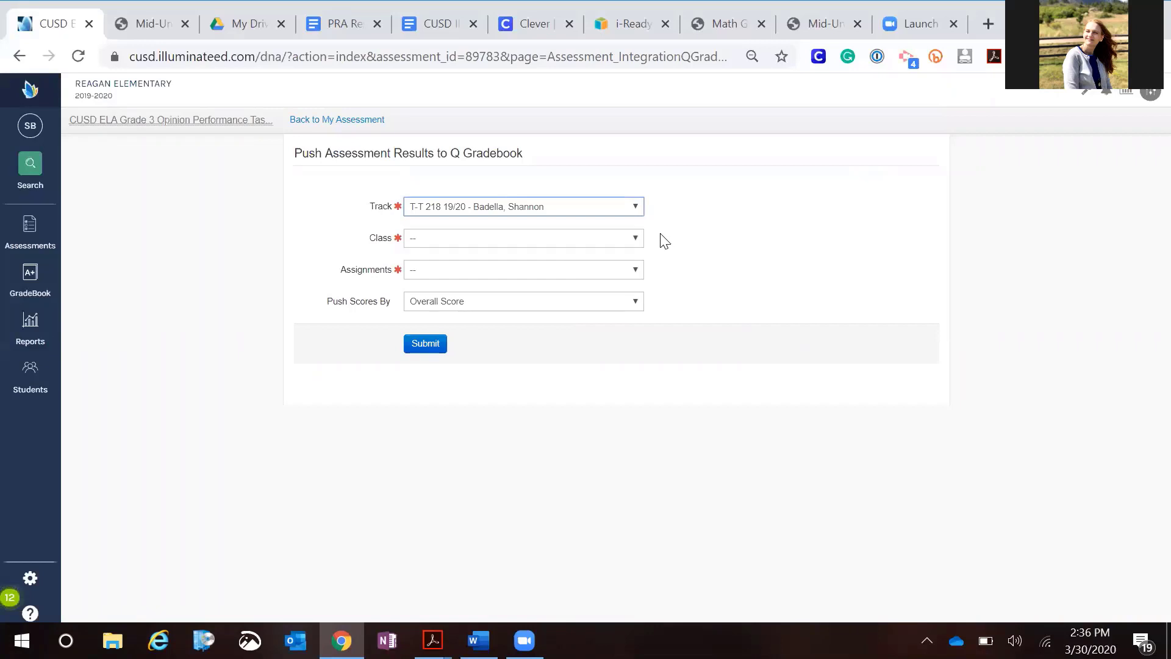
Set the class to 2E320-3 - Language Arts e3 - Term QA - Period 1 and the assignment to Performance task
{"action": "left_click", "coordinate": [640, 235]}
{"action": "left_click", "coordinate": [641, 238]}
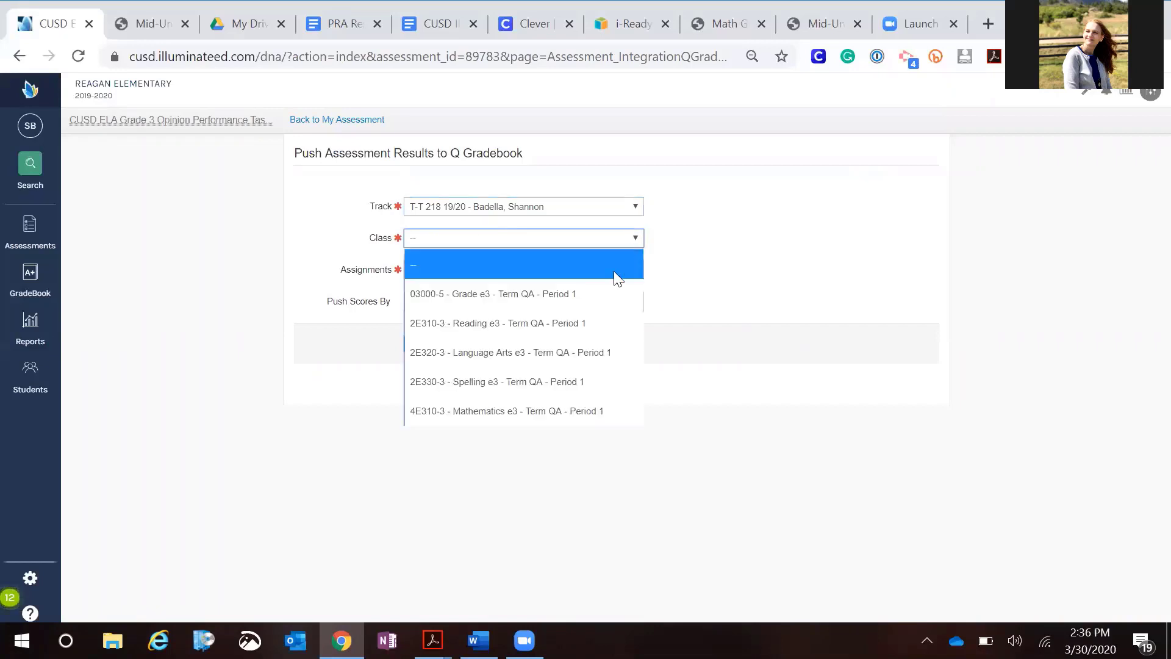
{"action": "left_click", "coordinate": [583, 352]}
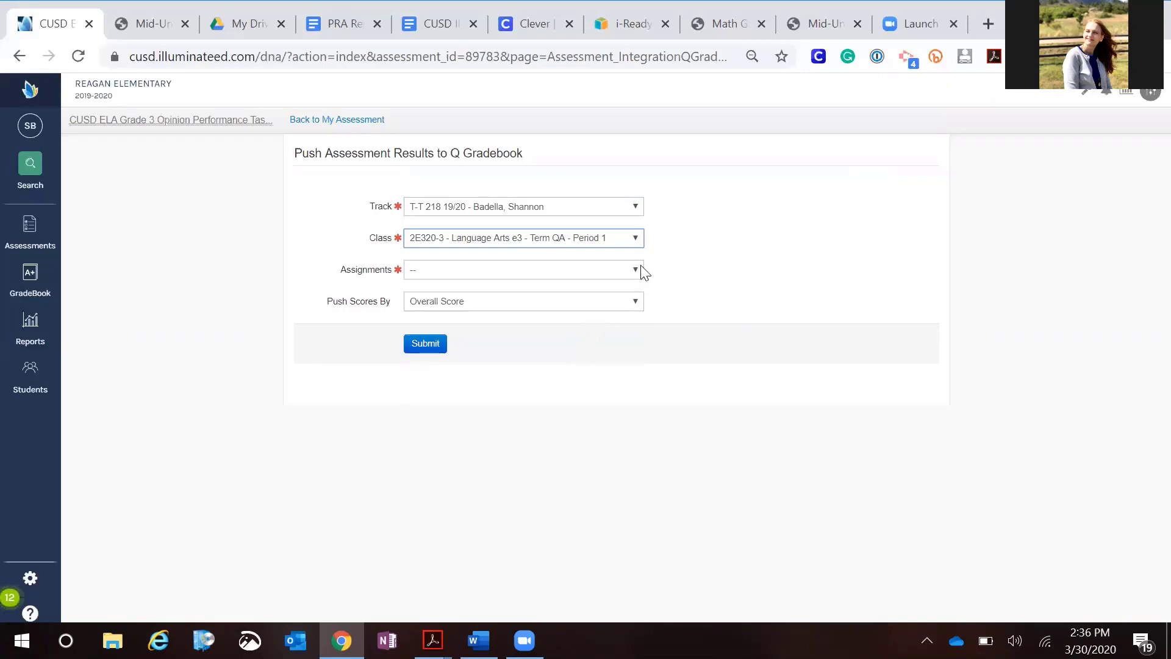
{"action": "left_click", "coordinate": [636, 271]}
{"action": "left_click", "coordinate": [577, 325]}
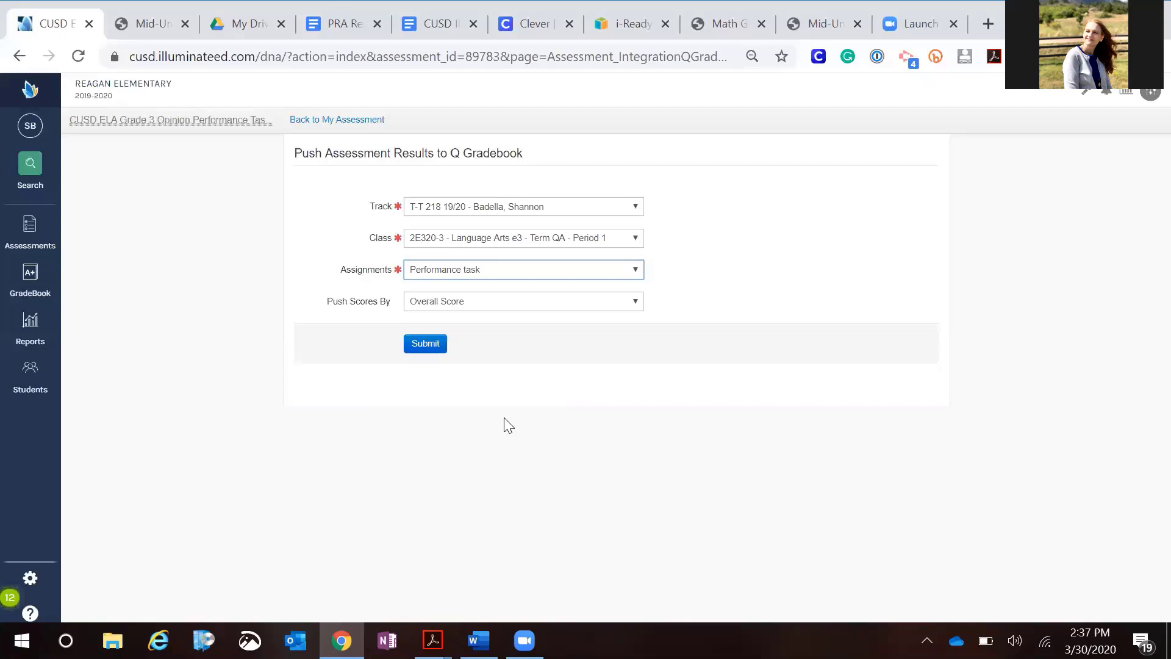
Return to the assessment and switch back to the original user account through the command search
{"action": "left_click", "coordinate": [327, 121]}
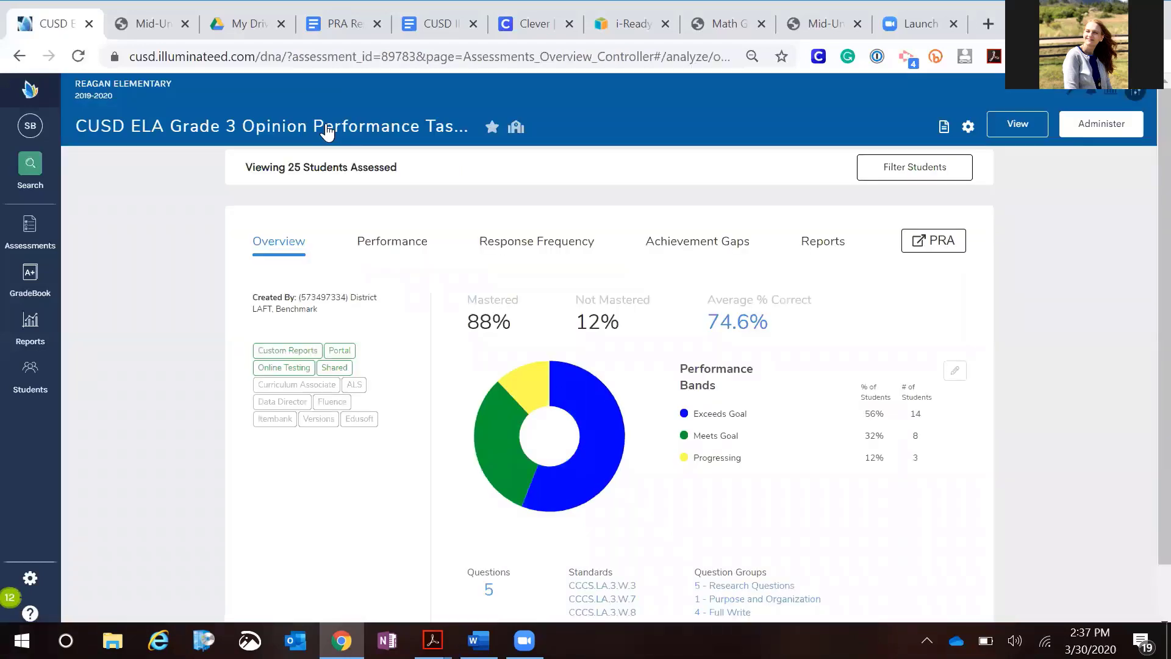
{"action": "key", "text": "space"}
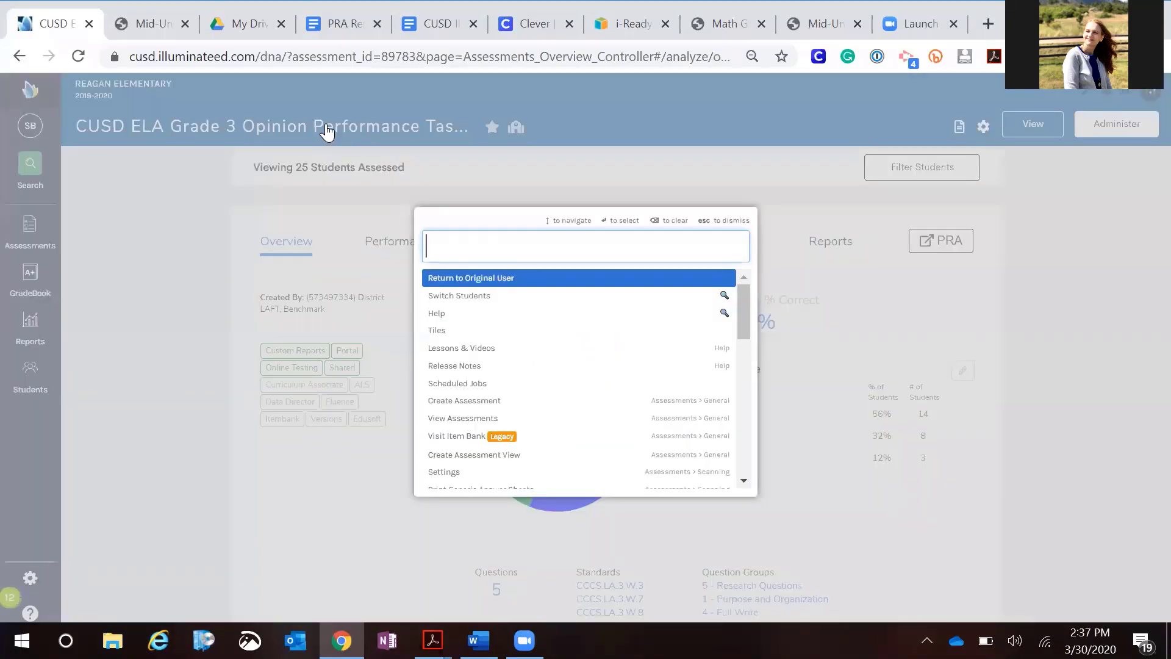
{"action": "key", "text": "Return"}
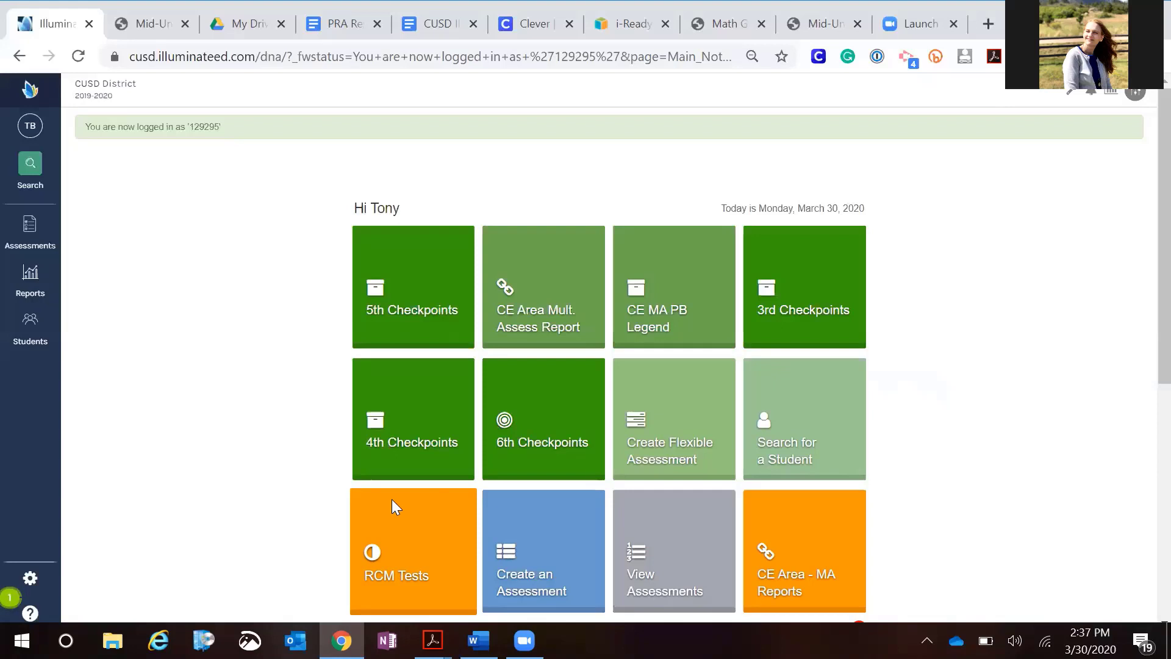
Open the RCM Gr3 U3 Demo assessment from RCM Tests and go to its Online Testing administration page
{"action": "left_click", "coordinate": [394, 538]}
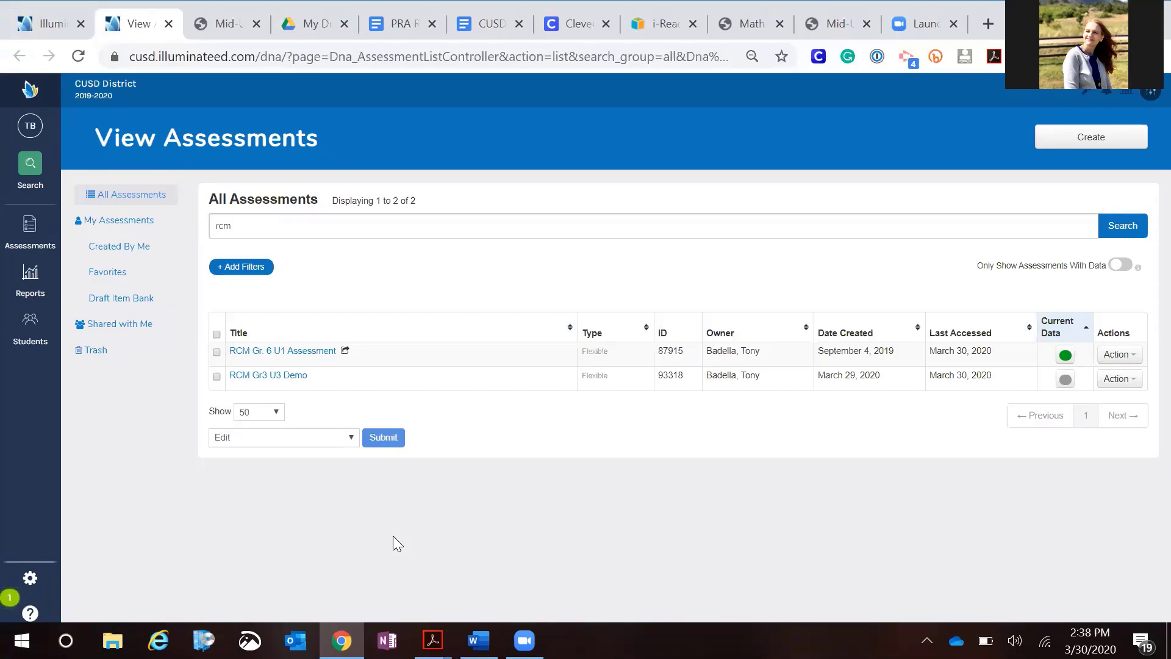
{"action": "left_click", "coordinate": [272, 376]}
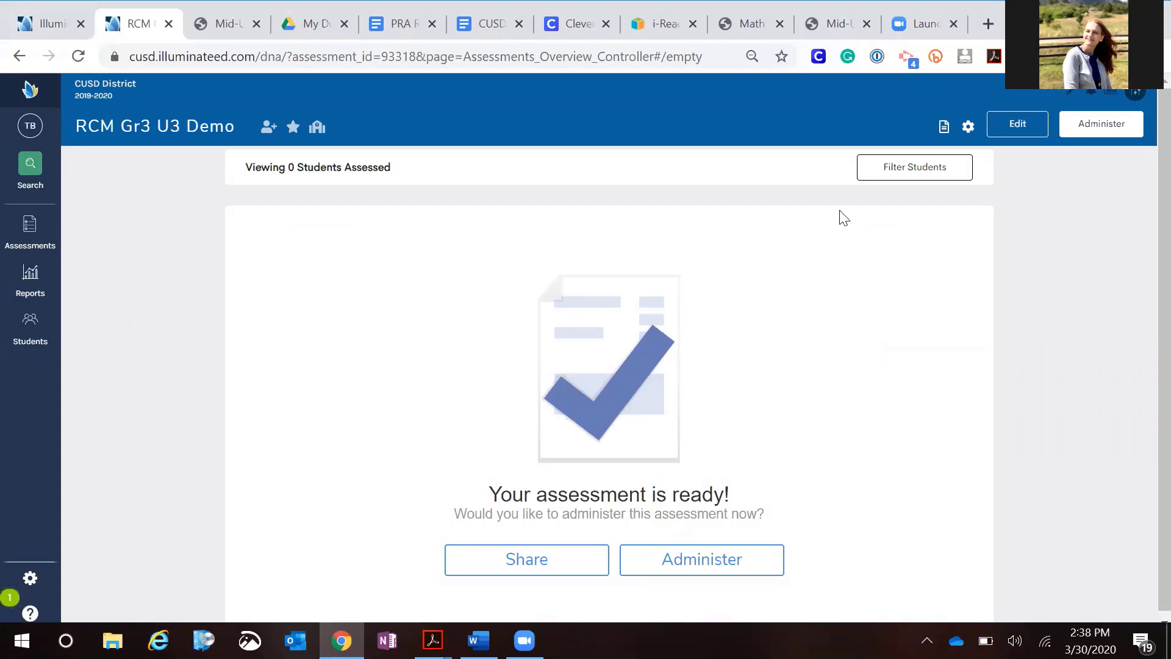
{"action": "left_click", "coordinate": [1097, 129]}
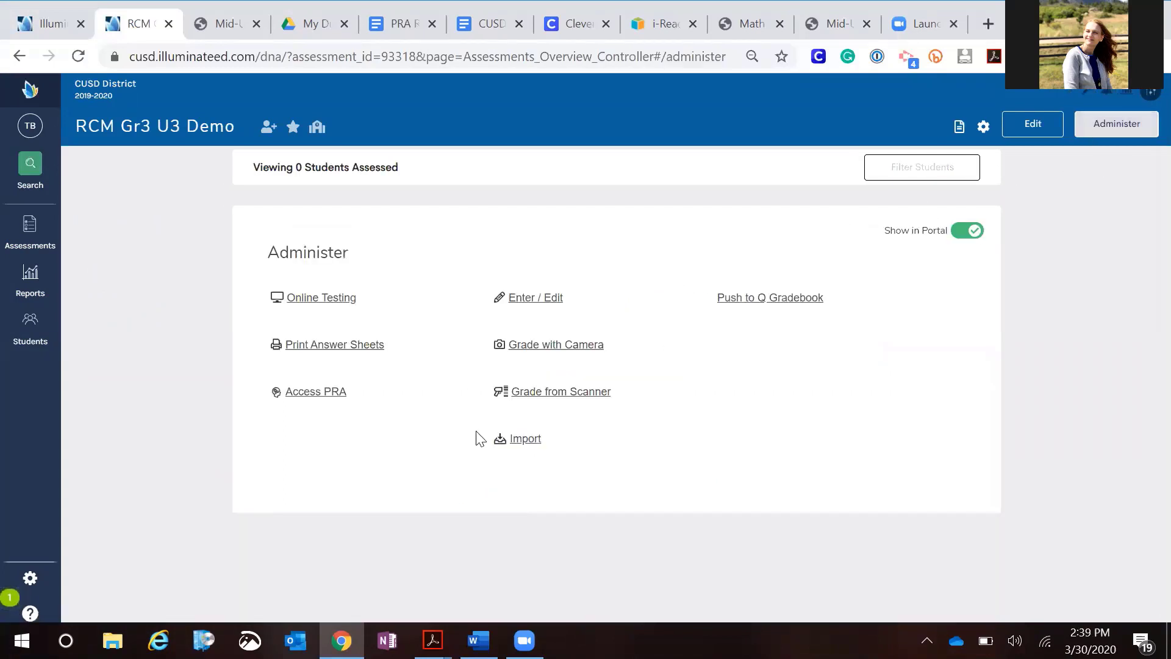
{"action": "left_click", "coordinate": [322, 303]}
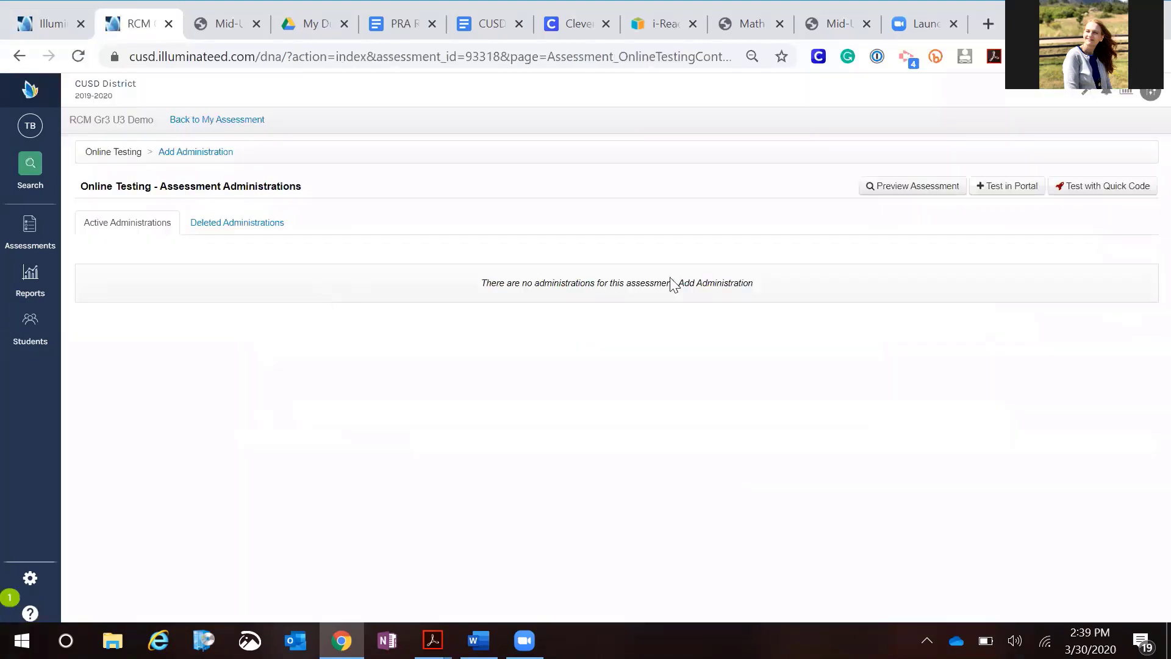
Preview the assessment online with the default administration options and zoom in on the test page
{"action": "left_click", "coordinate": [907, 184]}
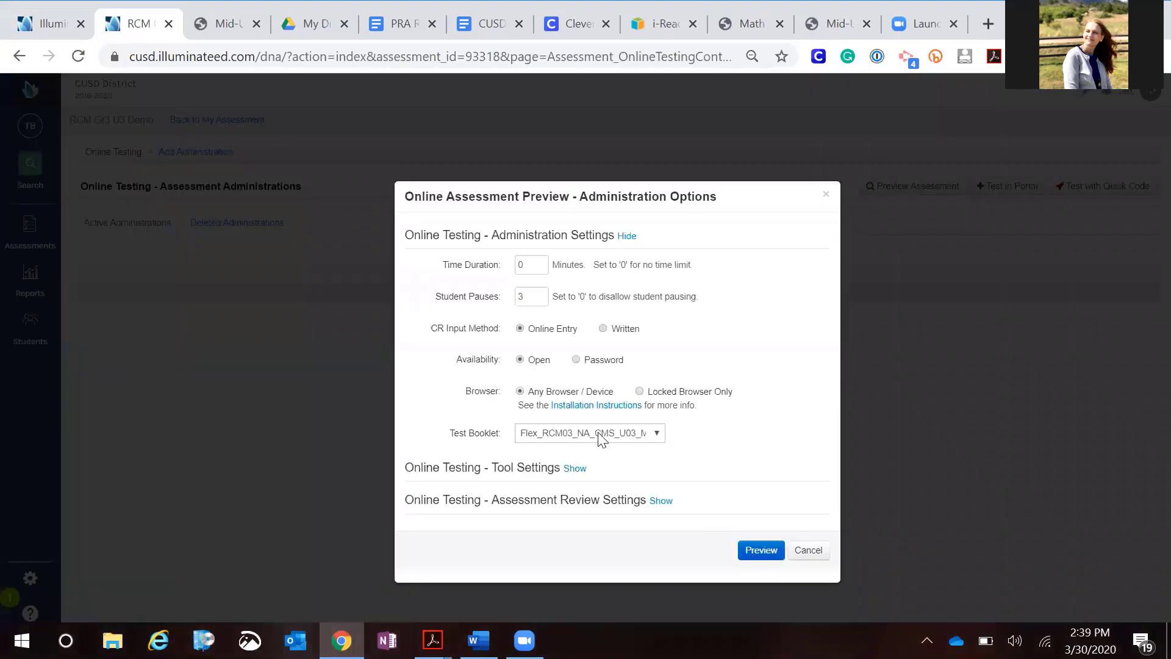
{"action": "left_click", "coordinate": [749, 552]}
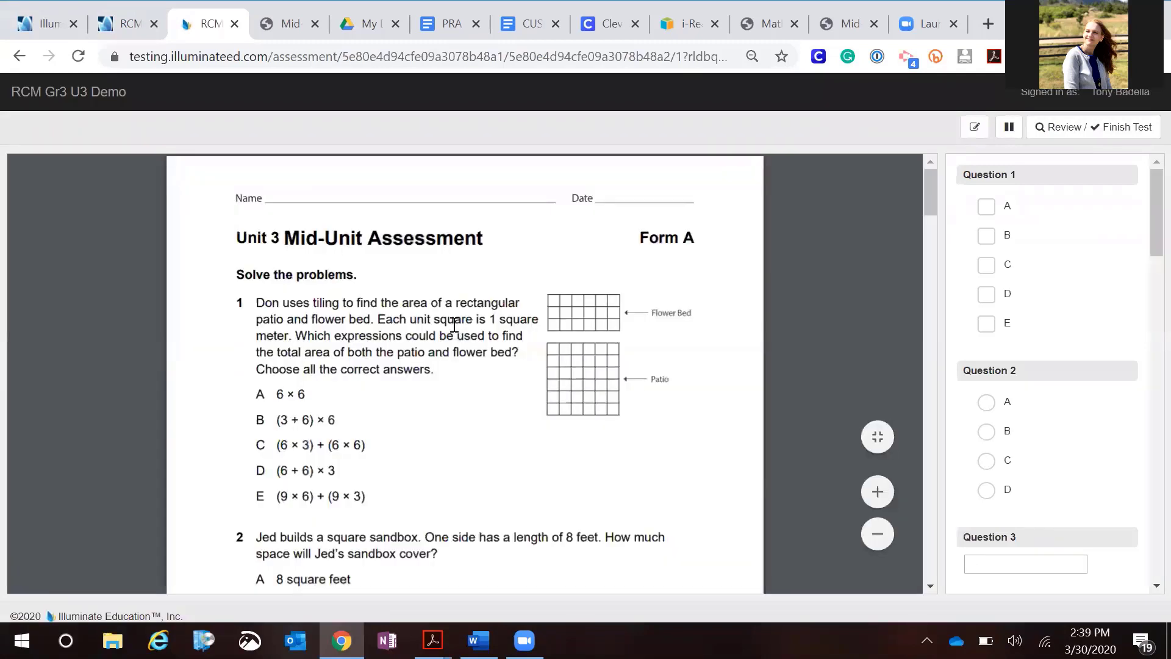
{"action": "left_click", "coordinate": [873, 493]}
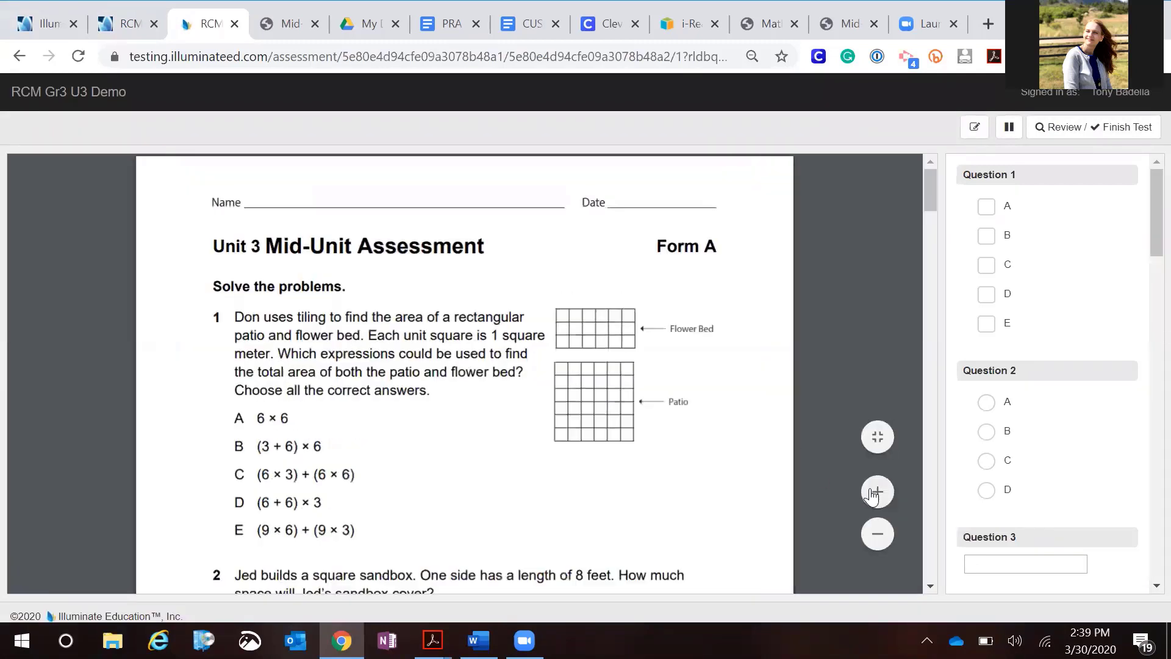
Zoom in on the test page and answer Question 1 by checking options A and D
{"action": "left_click", "coordinate": [873, 493]}
{"action": "left_click", "coordinate": [873, 493]}
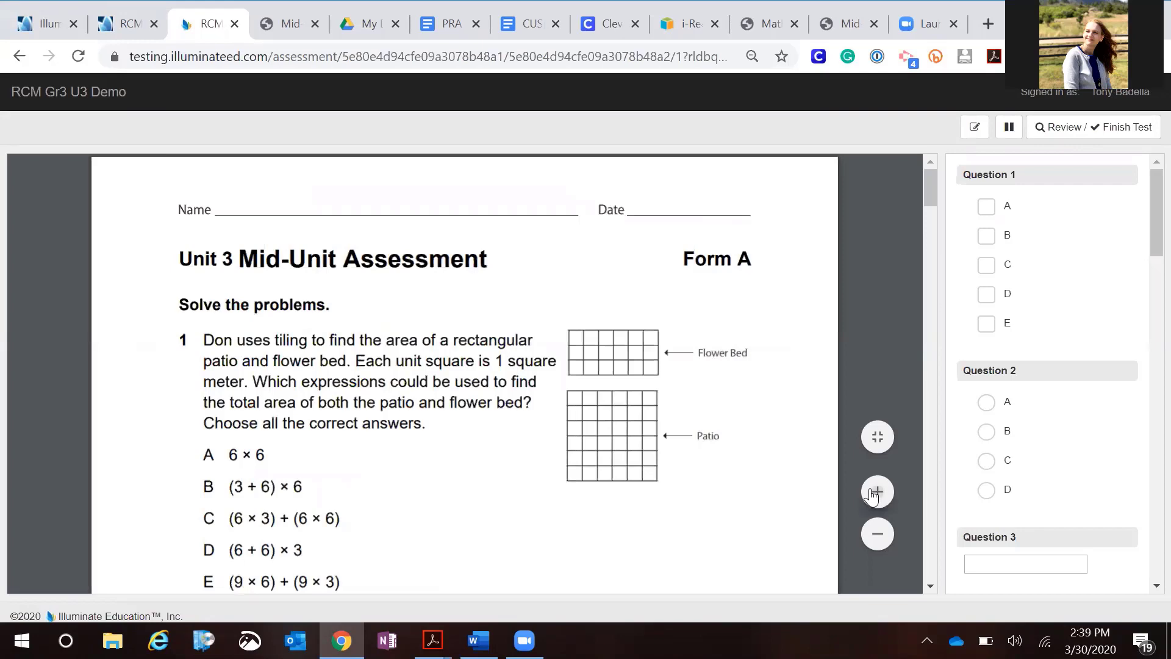
{"action": "scroll", "coordinate": [767, 379], "scroll_direction": "down", "scroll_amount": 3}
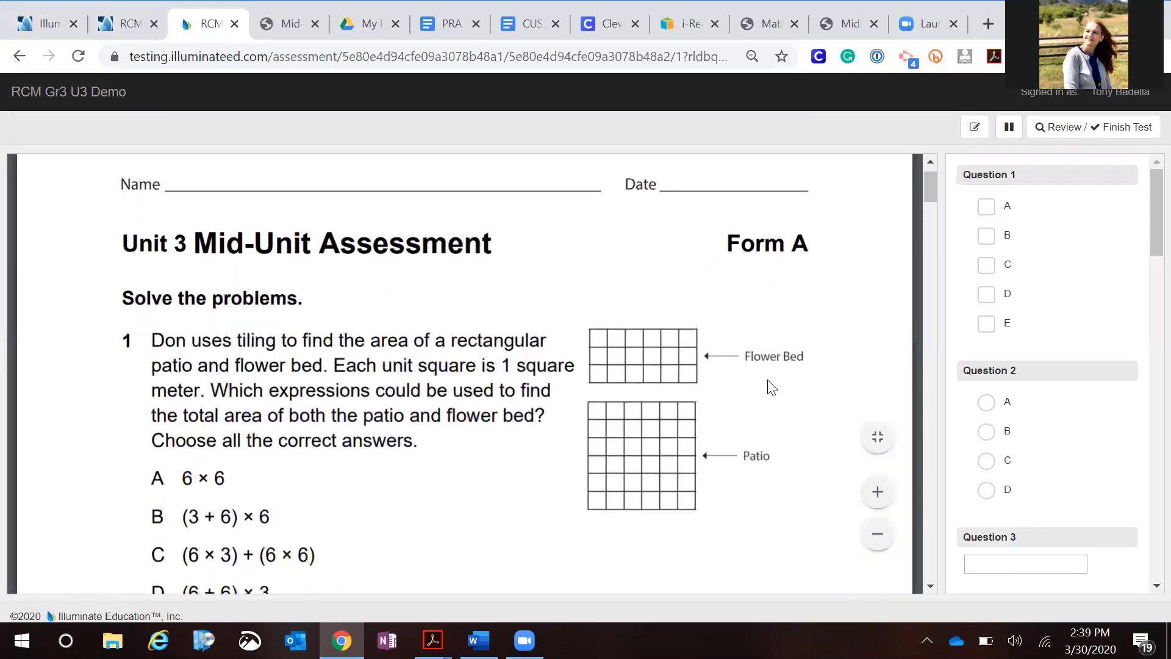
{"action": "scroll", "coordinate": [768, 385], "scroll_direction": "down", "scroll_amount": 2}
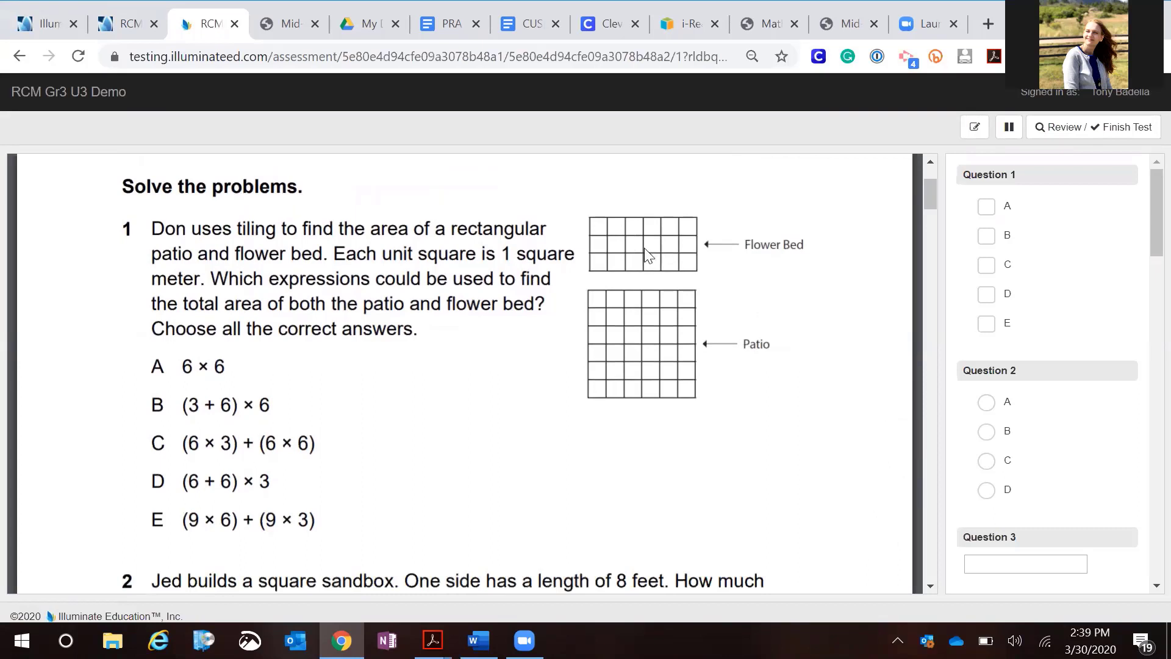
{"action": "scroll", "coordinate": [190, 280], "scroll_direction": "down", "scroll_amount": 1}
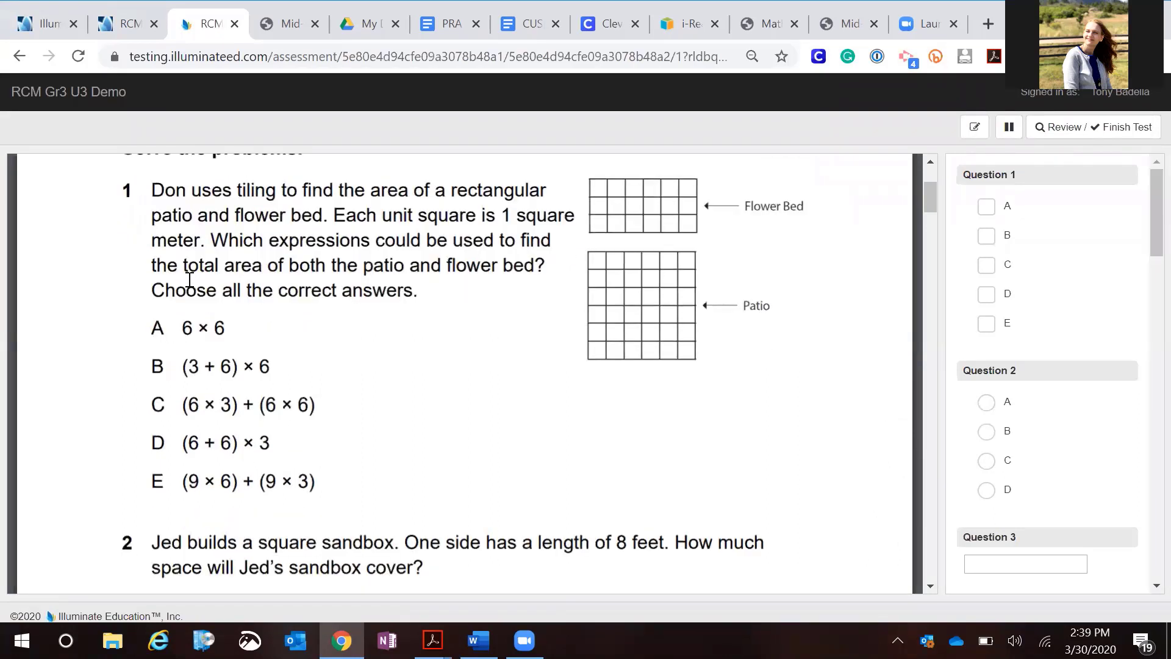
{"action": "left_click", "coordinate": [992, 215]}
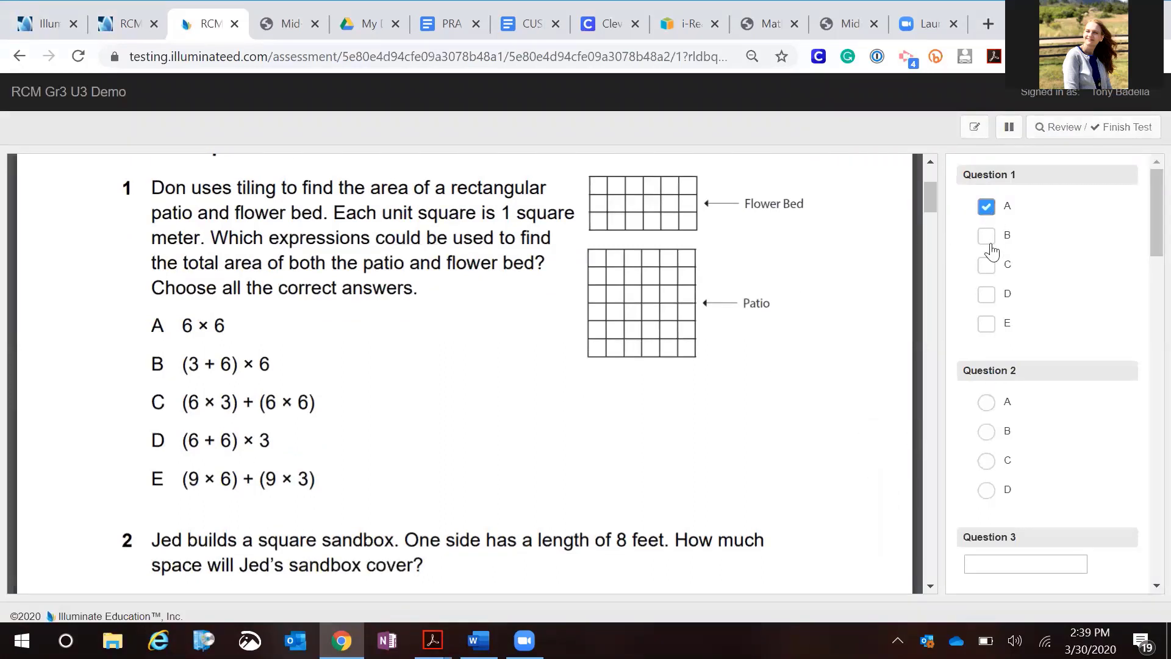
{"action": "left_click", "coordinate": [984, 296]}
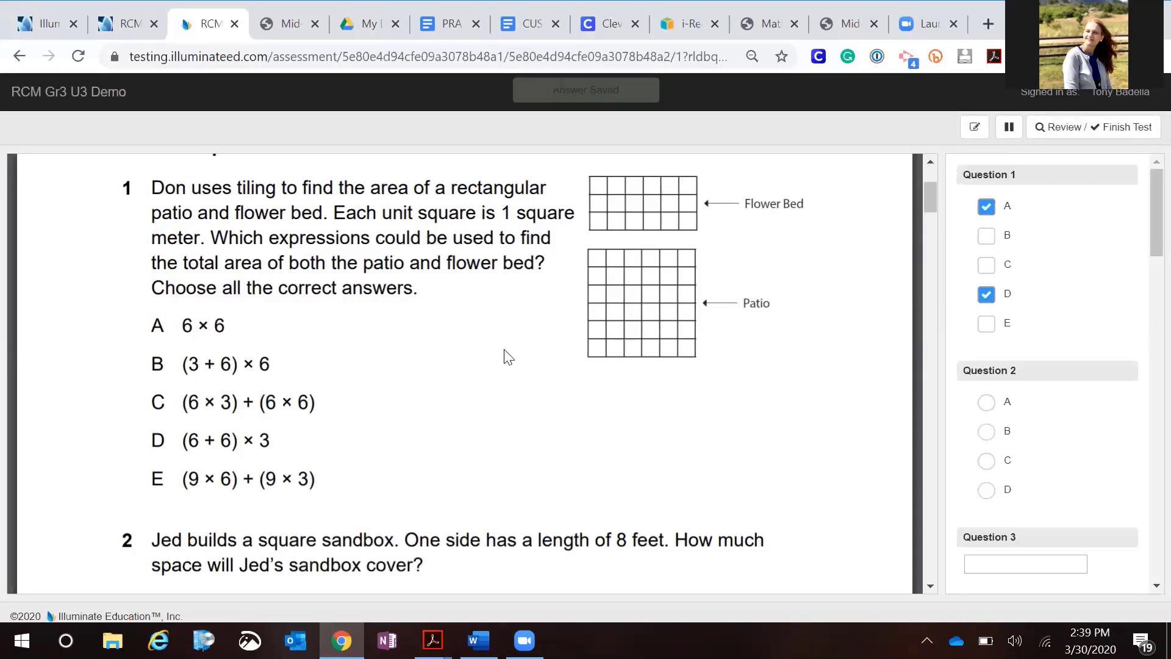
Select option C as the answer to Question 2
{"action": "scroll", "coordinate": [506, 355], "scroll_direction": "down", "scroll_amount": 1}
{"action": "scroll", "coordinate": [506, 355], "scroll_direction": "down", "scroll_amount": 3}
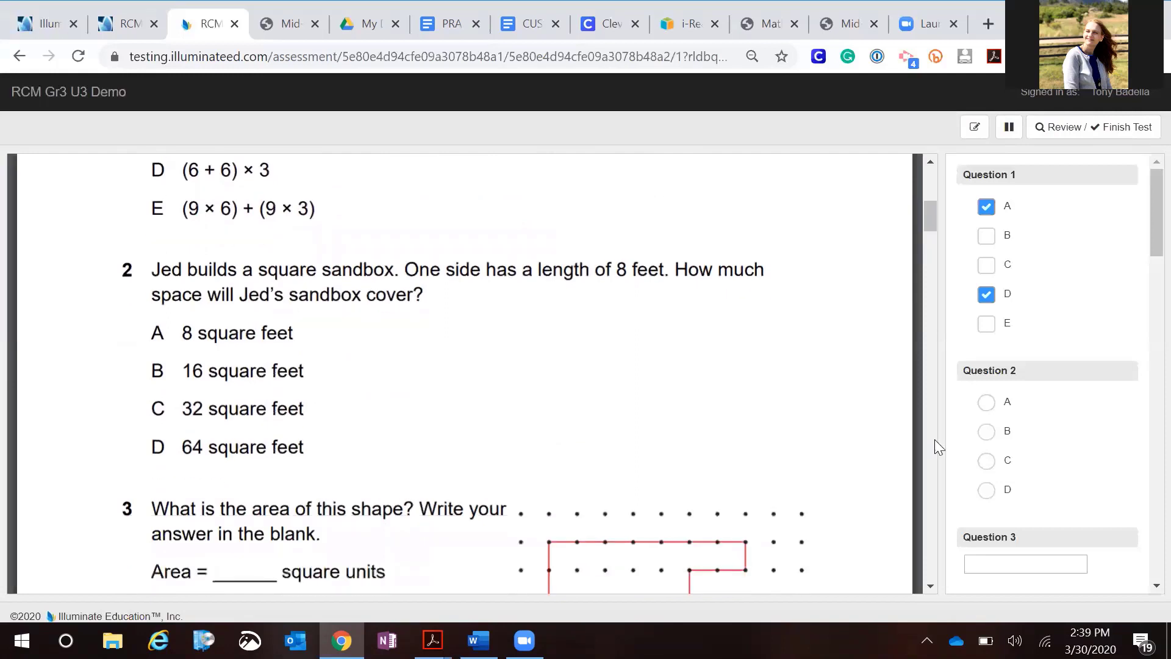
{"action": "left_click", "coordinate": [986, 463]}
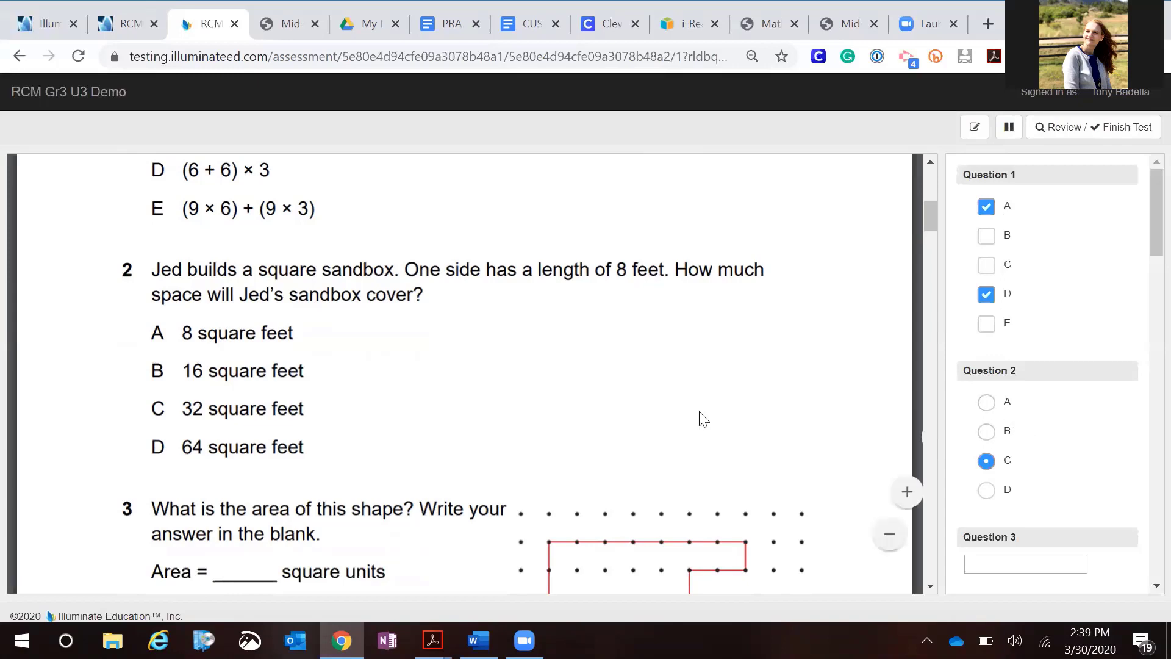
Answer Question 3 by entering 34 square units in its response box
{"action": "scroll", "coordinate": [701, 417], "scroll_direction": "down", "scroll_amount": 3}
{"action": "scroll", "coordinate": [701, 417], "scroll_direction": "down", "scroll_amount": 2}
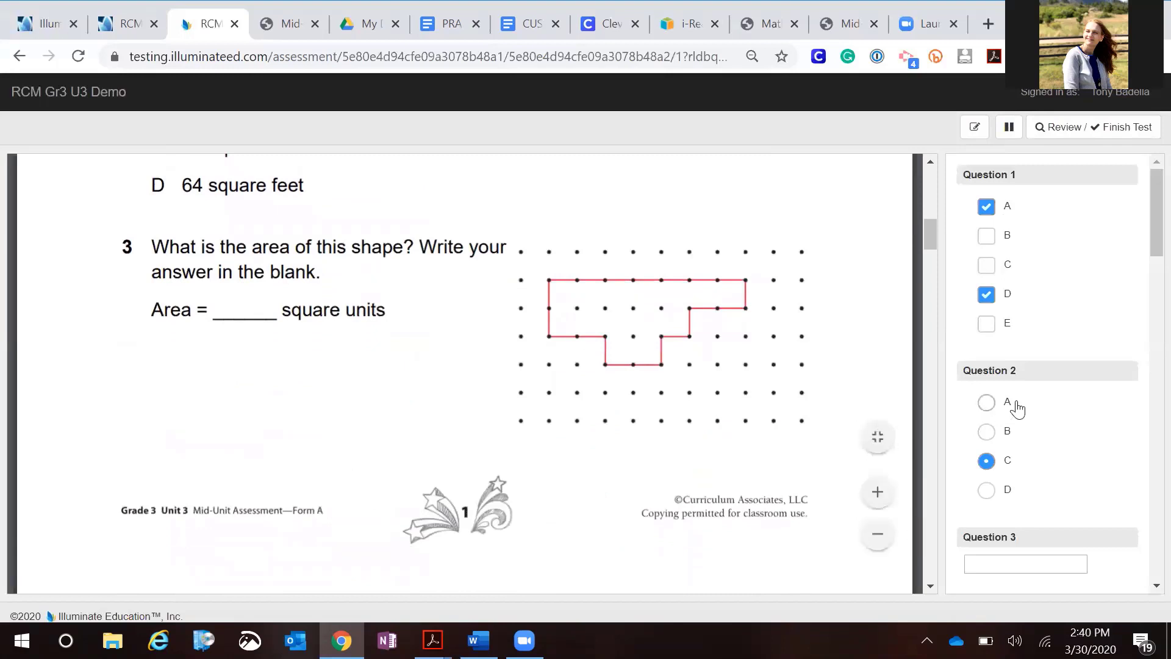
{"action": "scroll", "coordinate": [1015, 405], "scroll_direction": "down", "scroll_amount": 3}
{"action": "scroll", "coordinate": [1018, 403], "scroll_direction": "down", "scroll_amount": 1}
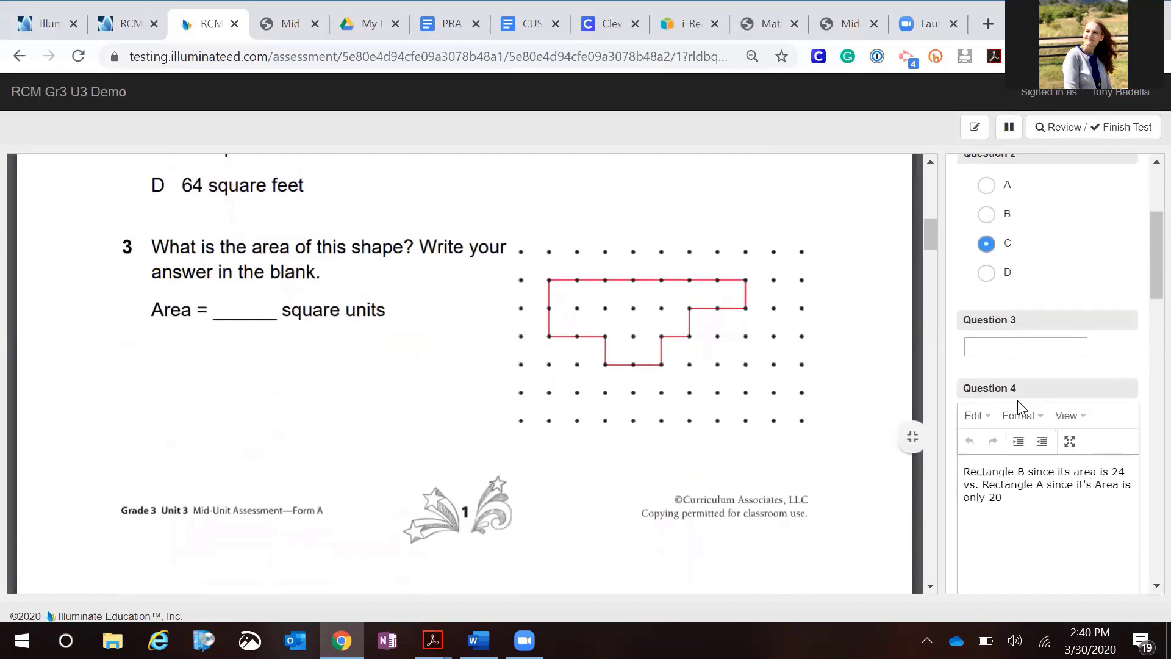
{"action": "left_click", "coordinate": [993, 347]}
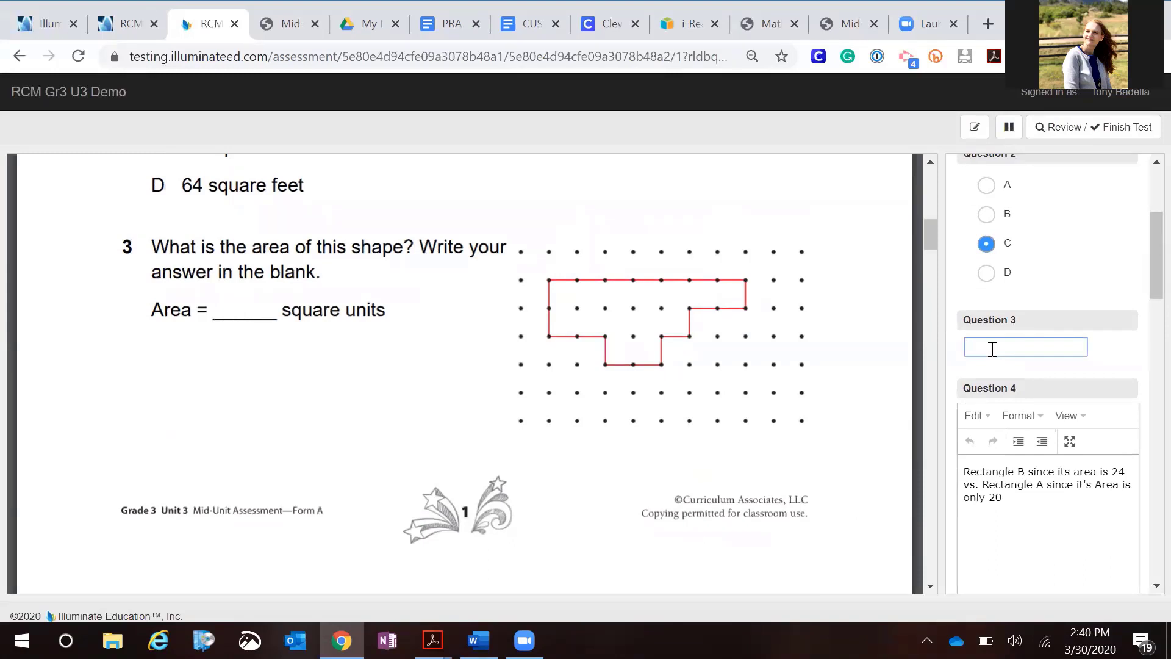
{"action": "type", "text": "34 square units"}
Expand the Question 4 written response editor to full screen and restore it to normal size
{"action": "scroll", "coordinate": [786, 377], "scroll_direction": "down", "scroll_amount": 5}
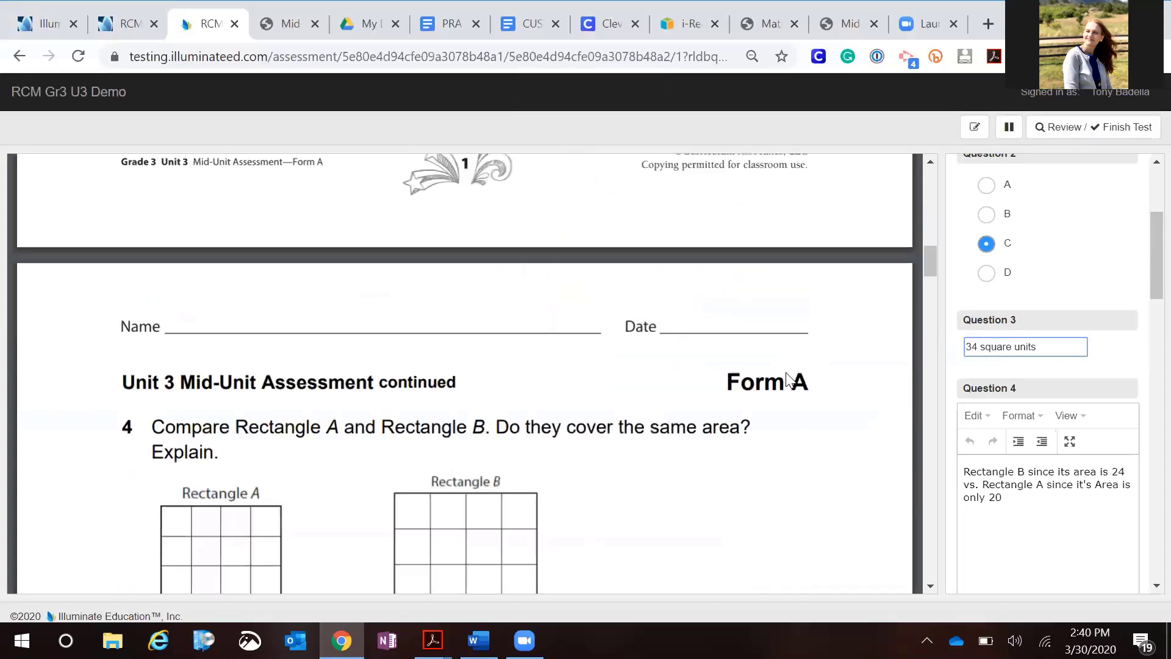
{"action": "scroll", "coordinate": [787, 377], "scroll_direction": "down", "scroll_amount": 3}
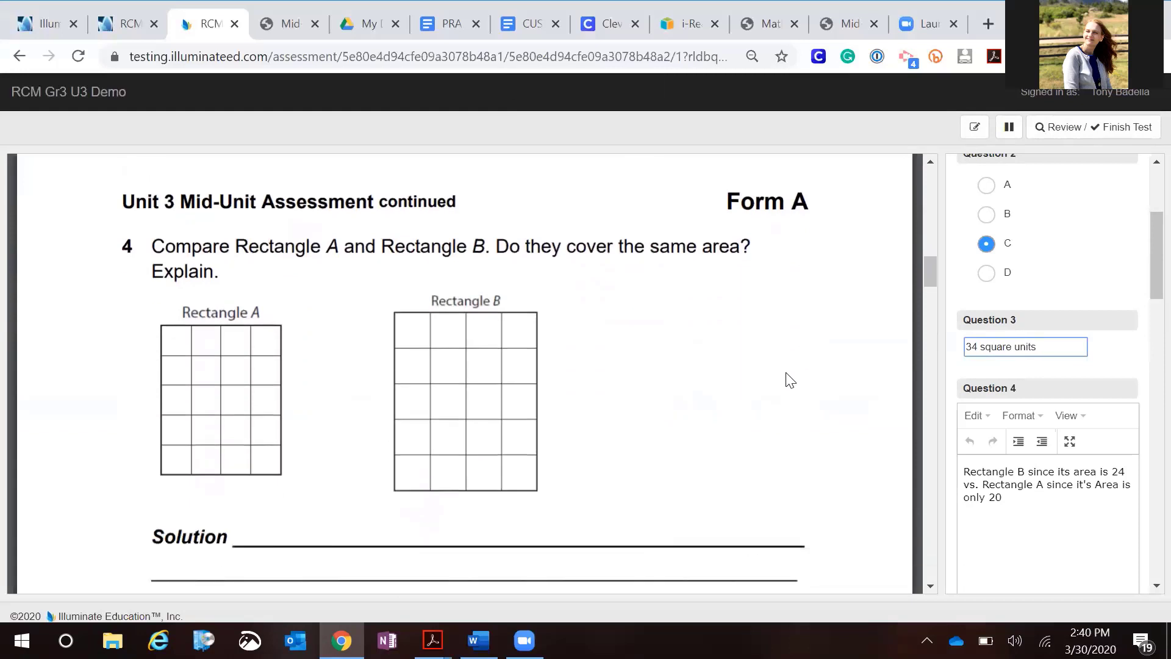
{"action": "scroll", "coordinate": [787, 377], "scroll_direction": "down", "scroll_amount": 1}
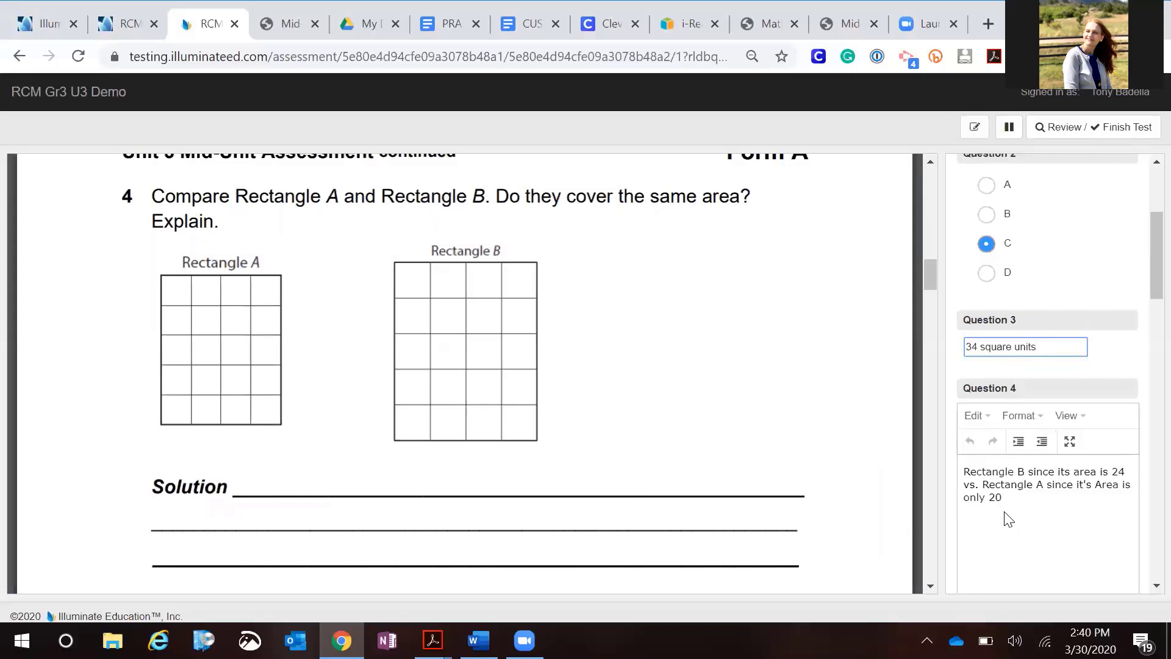
{"action": "left_click", "coordinate": [1071, 444]}
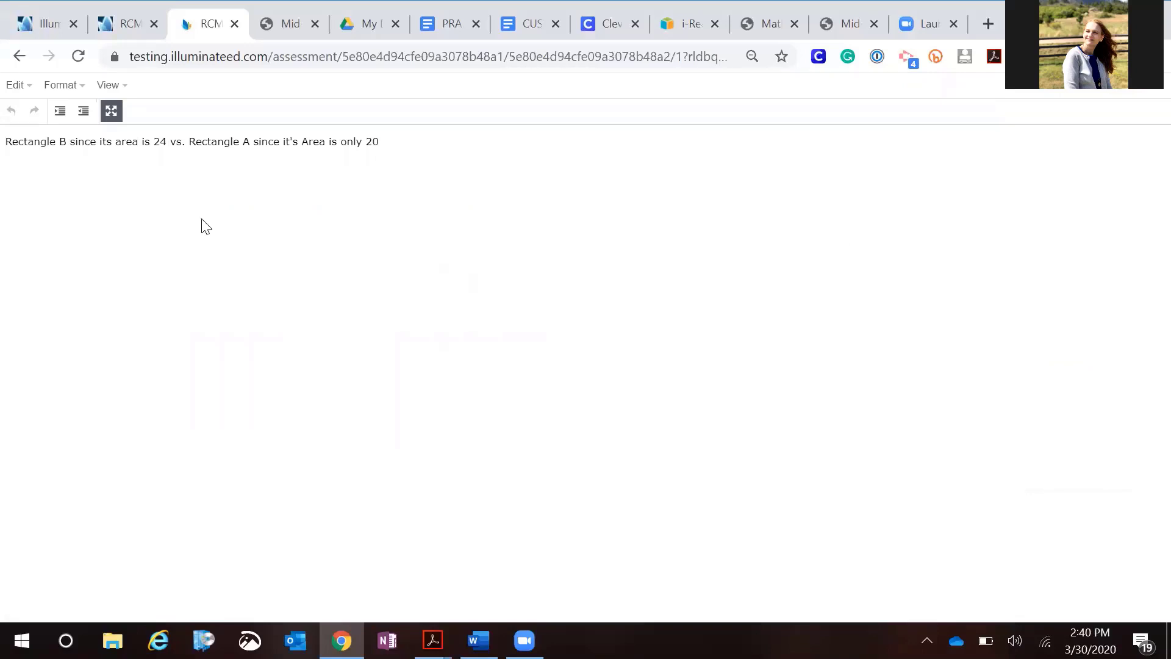
{"action": "left_click", "coordinate": [111, 112]}
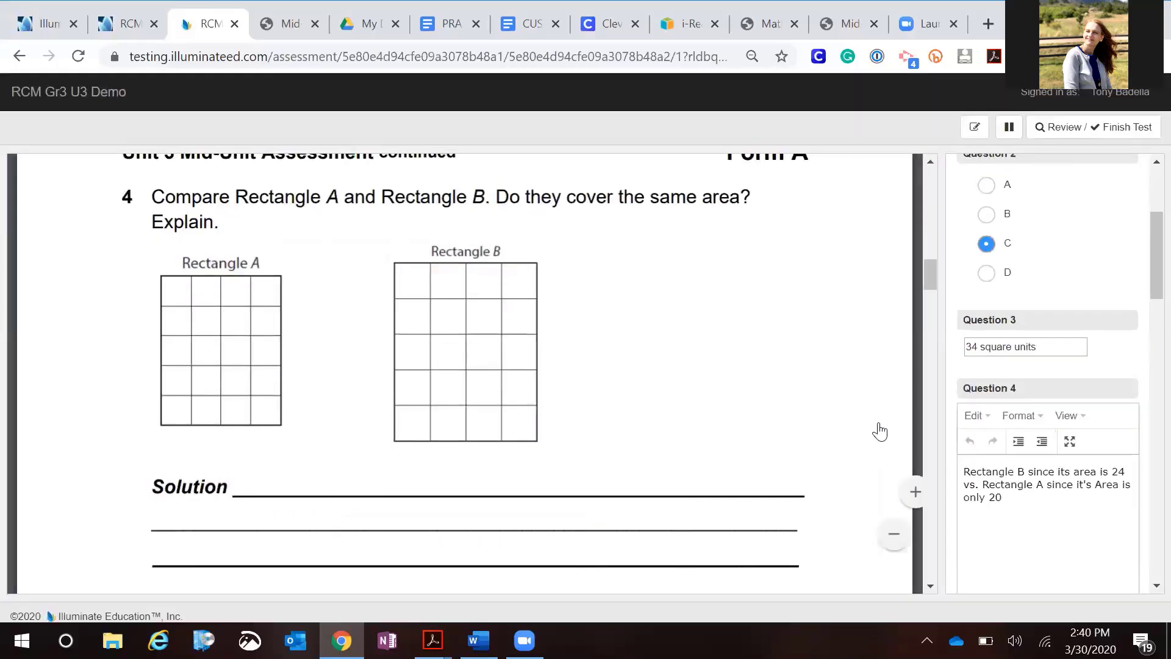
Scroll through questions 5 to 9 of the test and their answer areas in the response panel
{"action": "scroll", "coordinate": [896, 423], "scroll_direction": "down", "scroll_amount": 1}
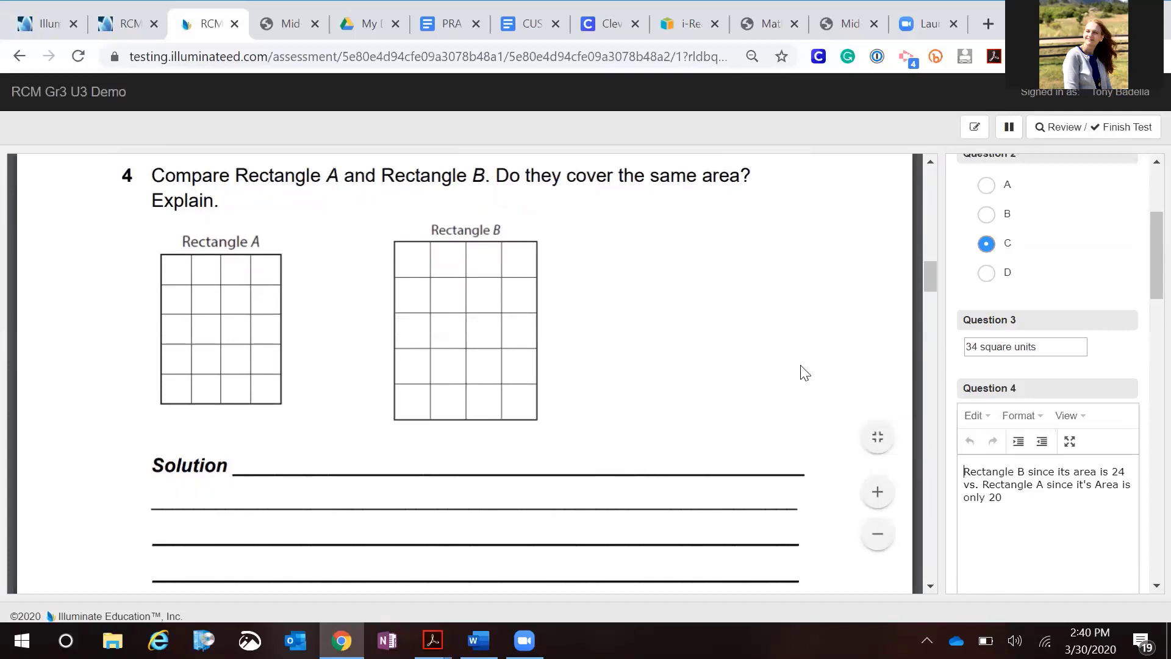
{"action": "scroll", "coordinate": [817, 379], "scroll_direction": "down", "scroll_amount": 2}
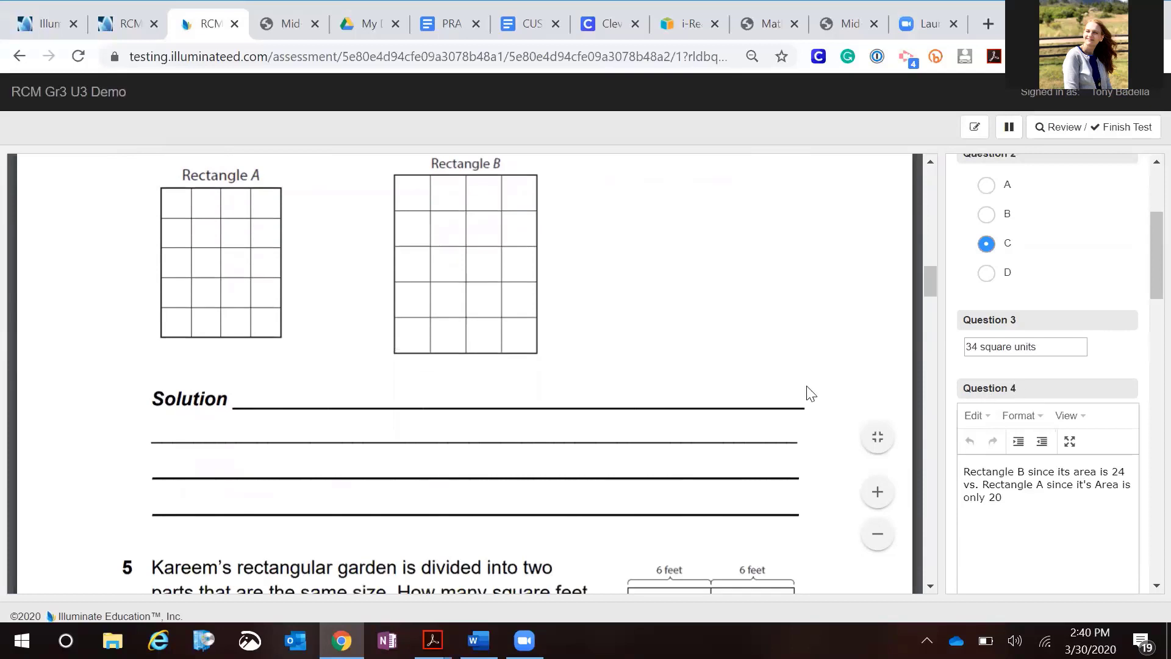
{"action": "scroll", "coordinate": [789, 394], "scroll_direction": "down", "scroll_amount": 3}
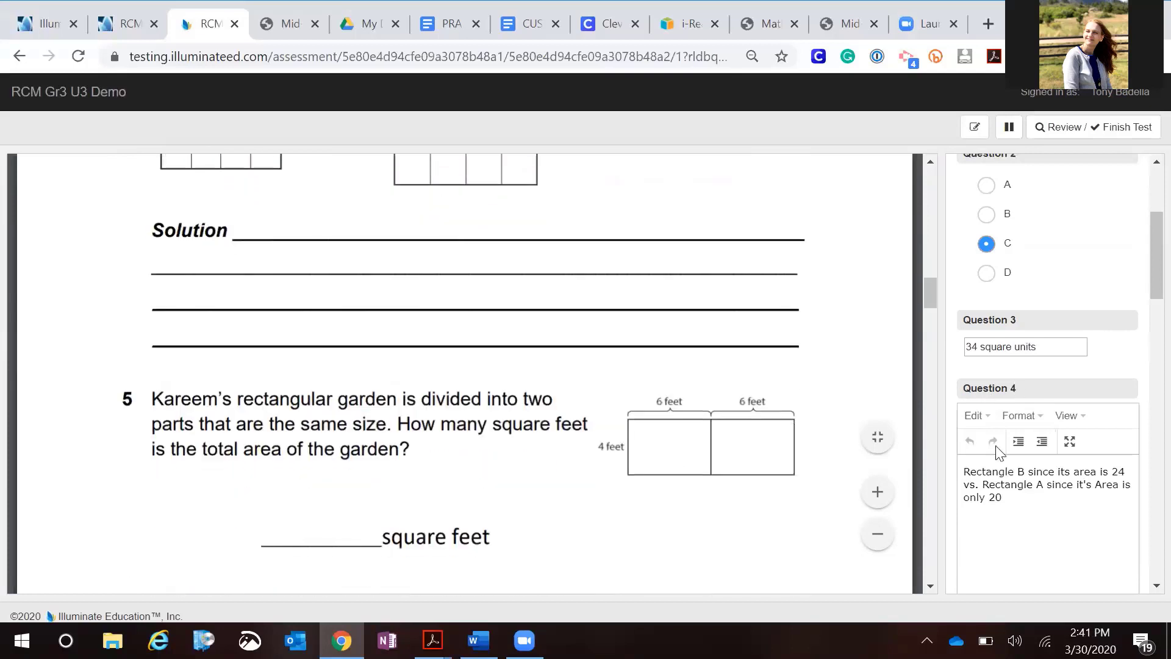
{"action": "scroll", "coordinate": [1044, 427], "scroll_direction": "down", "scroll_amount": 5}
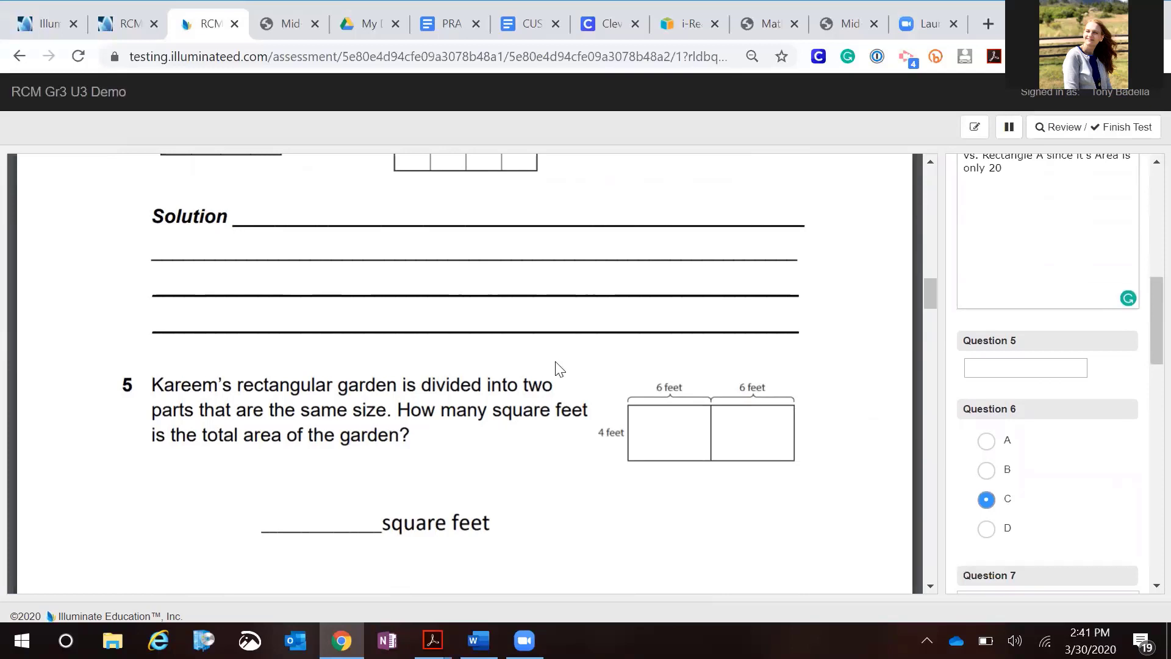
{"action": "scroll", "coordinate": [556, 364], "scroll_direction": "down", "scroll_amount": 3}
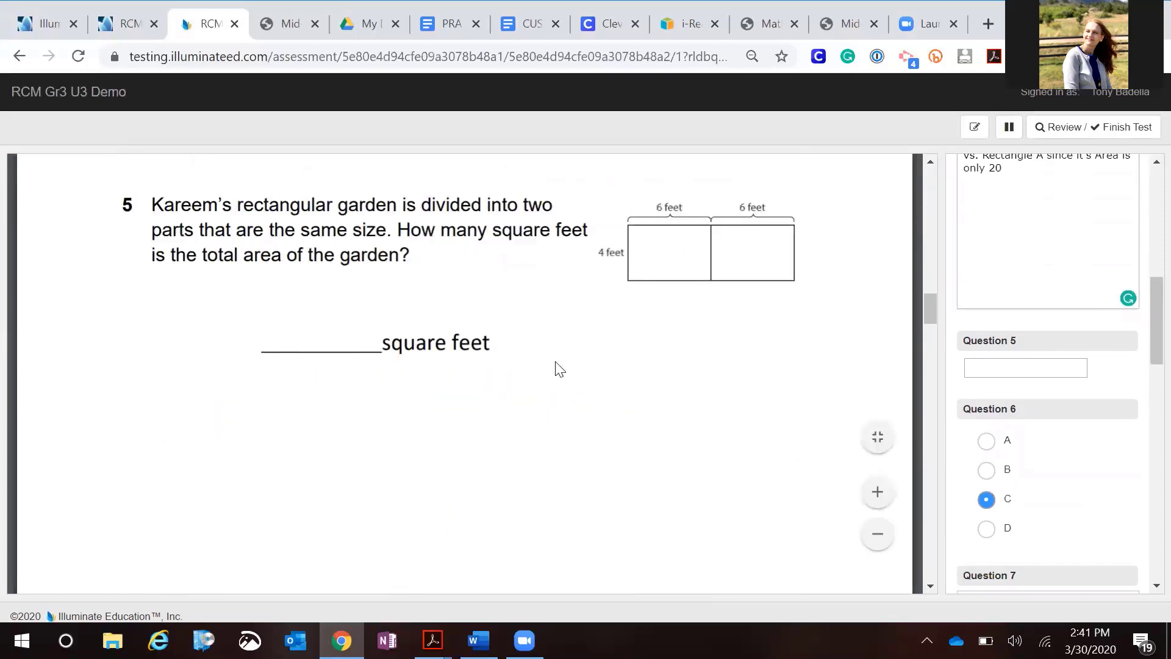
{"action": "scroll", "coordinate": [556, 366], "scroll_direction": "down", "scroll_amount": 2}
{"action": "scroll", "coordinate": [559, 369], "scroll_direction": "down", "scroll_amount": 6}
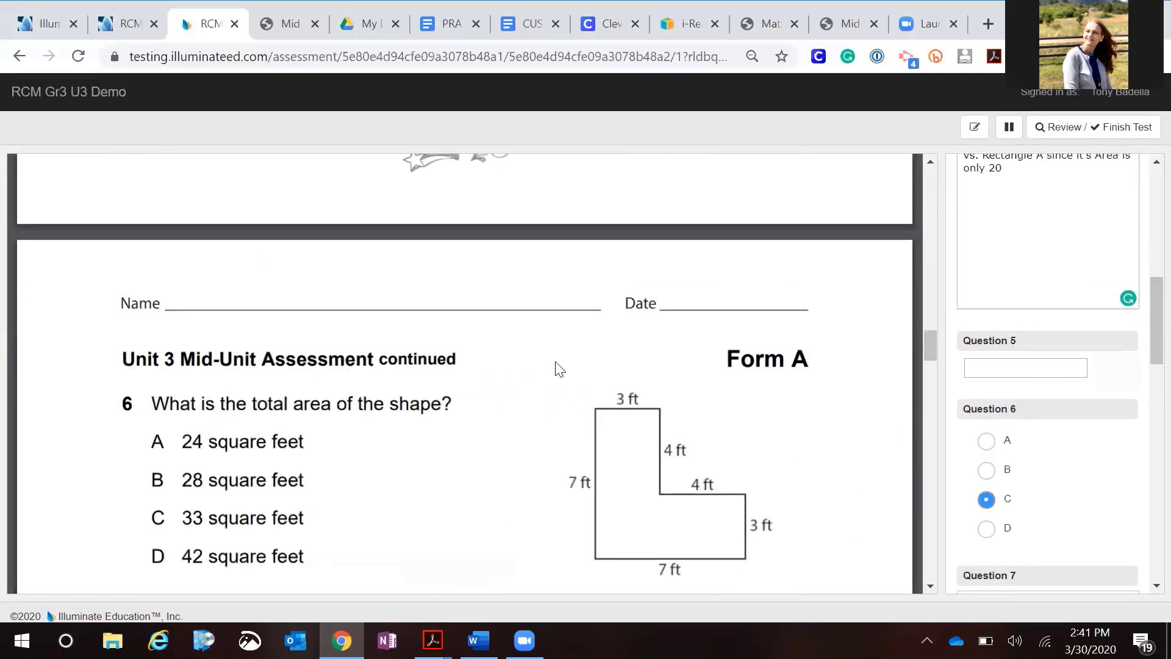
{"action": "scroll", "coordinate": [559, 369], "scroll_direction": "down", "scroll_amount": 4}
{"action": "scroll", "coordinate": [560, 369], "scroll_direction": "down", "scroll_amount": 6}
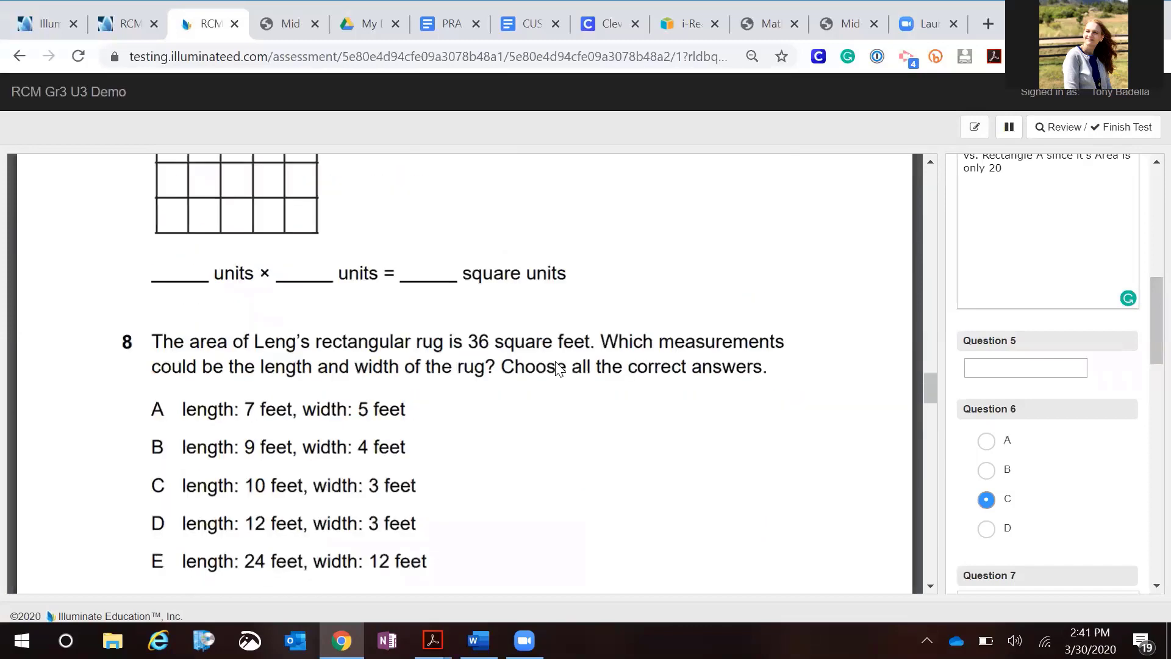
{"action": "scroll", "coordinate": [559, 369], "scroll_direction": "down", "scroll_amount": 6}
{"action": "scroll", "coordinate": [560, 369], "scroll_direction": "down", "scroll_amount": 3}
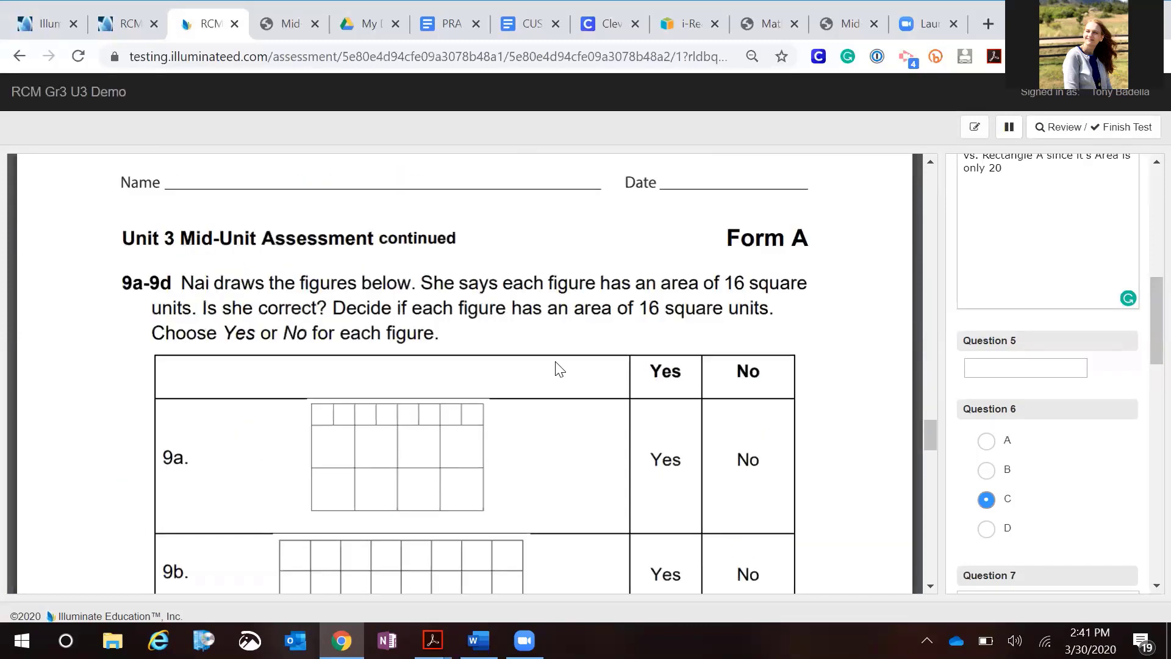
{"action": "scroll", "coordinate": [560, 370], "scroll_direction": "down", "scroll_amount": 3}
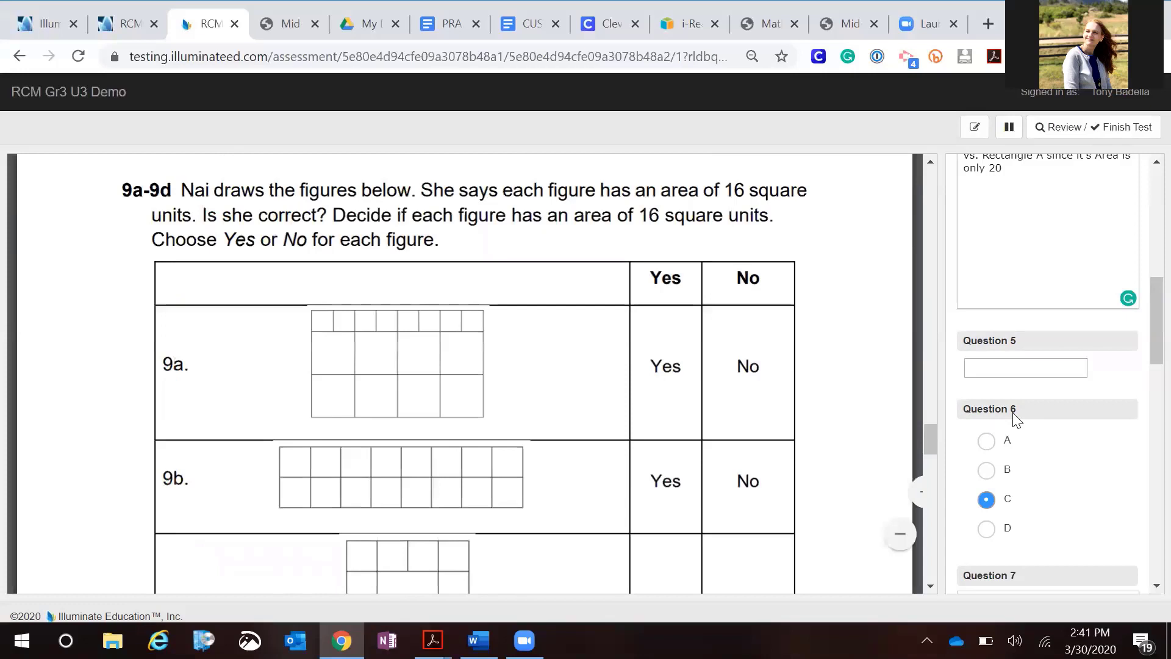
{"action": "scroll", "coordinate": [1015, 420], "scroll_direction": "down", "scroll_amount": 6}
{"action": "scroll", "coordinate": [1012, 415], "scroll_direction": "down", "scroll_amount": 6}
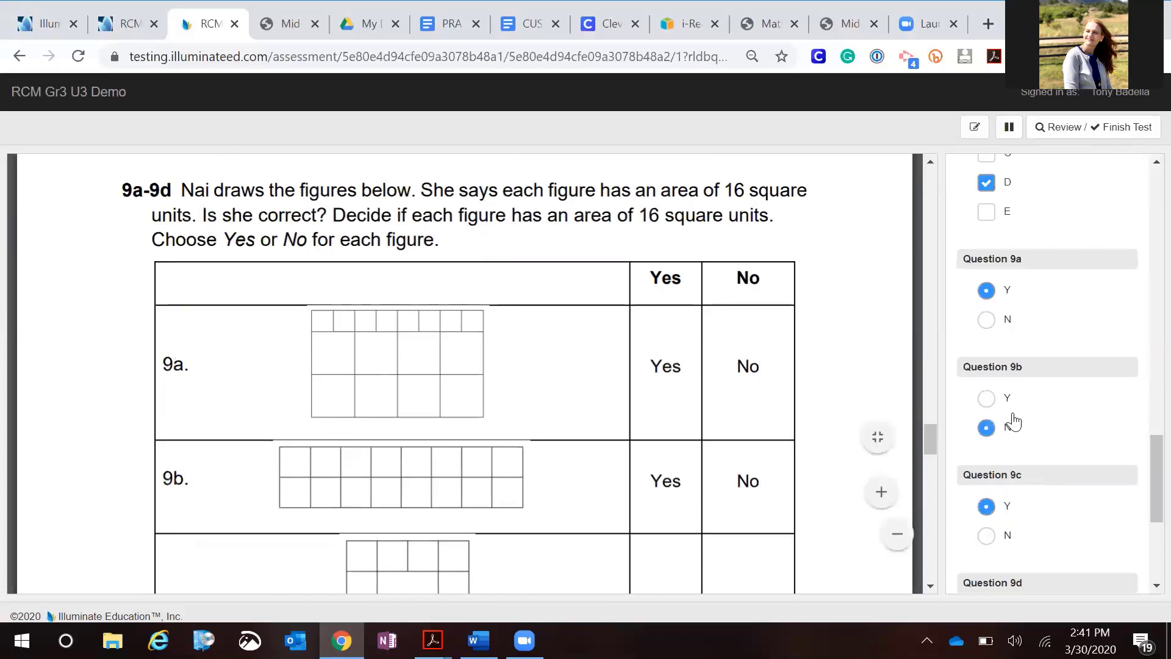
{"action": "scroll", "coordinate": [1013, 419], "scroll_direction": "down", "scroll_amount": 2}
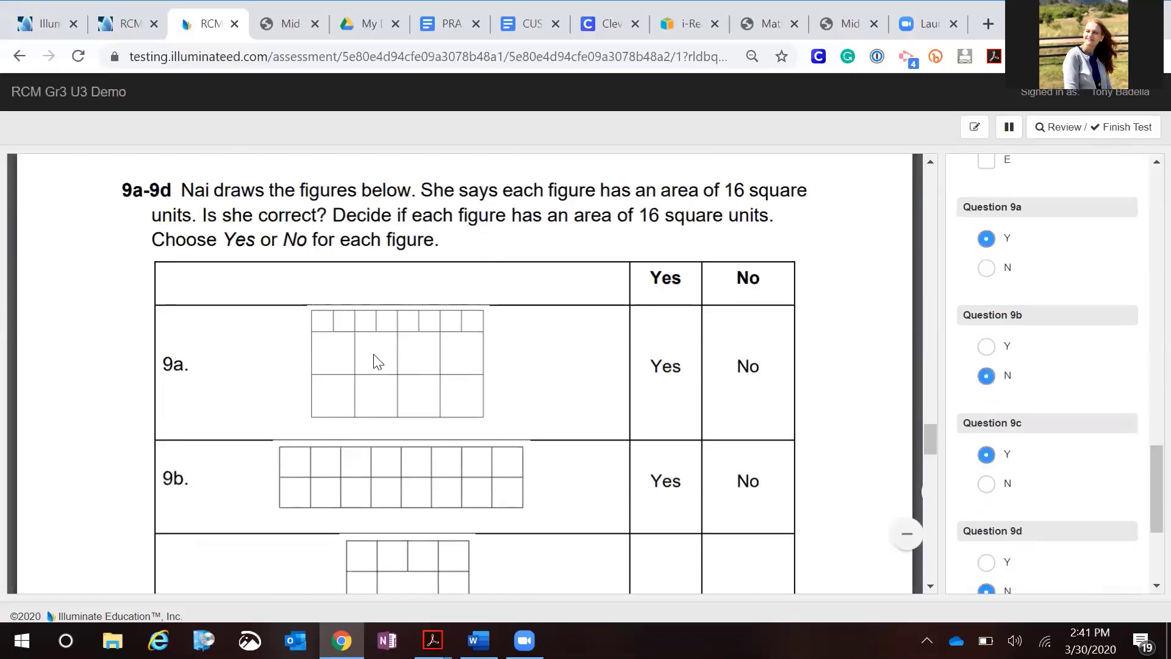
Examine the 9a–9d yes/no table against the Question 9a–9d answer choices in the response panel
{"action": "scroll", "coordinate": [374, 362], "scroll_direction": "up", "scroll_amount": 1}
{"action": "scroll", "coordinate": [374, 363], "scroll_direction": "down", "scroll_amount": 1}
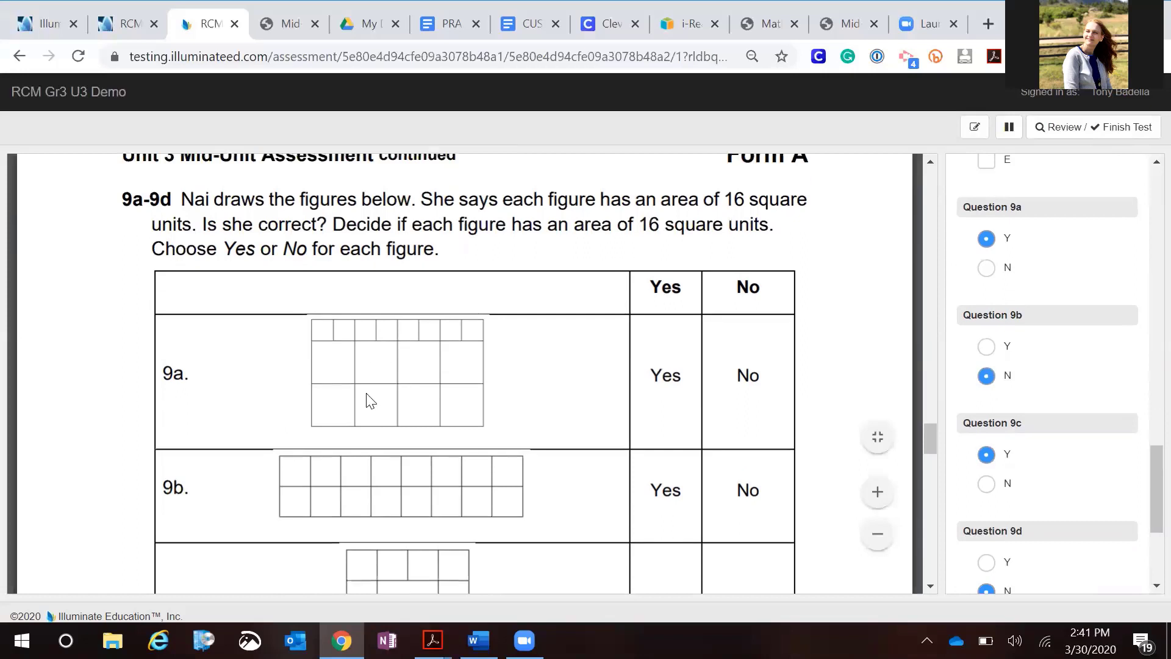
{"action": "scroll", "coordinate": [371, 400], "scroll_direction": "down", "scroll_amount": 1}
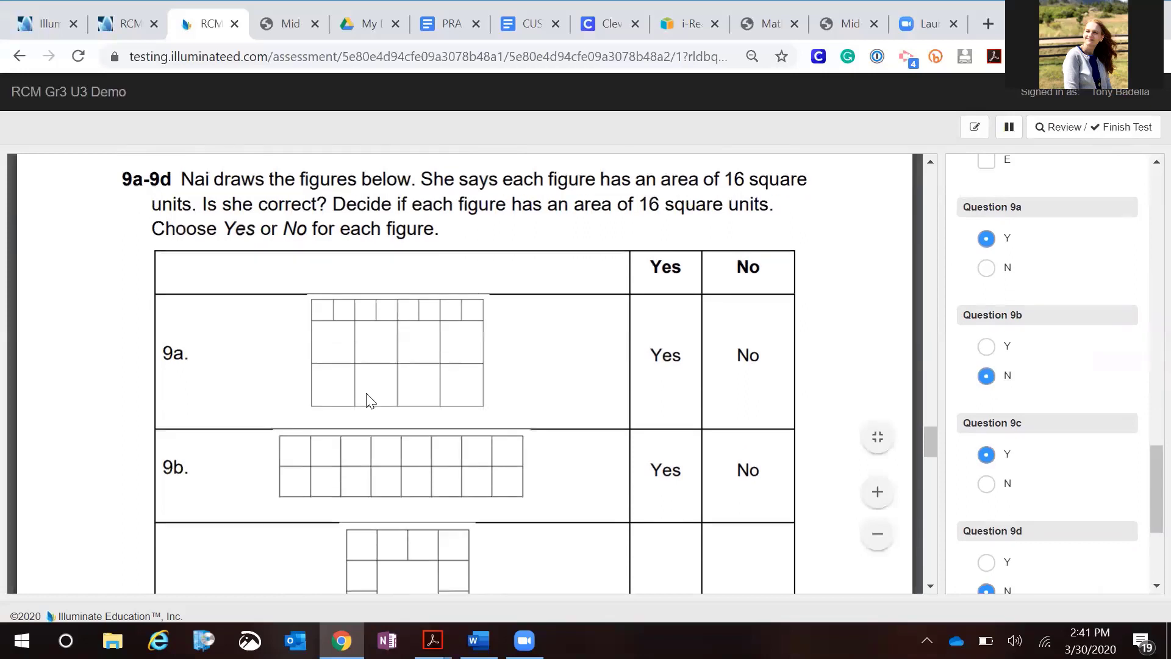
{"action": "scroll", "coordinate": [370, 401], "scroll_direction": "down", "scroll_amount": 3}
{"action": "scroll", "coordinate": [370, 400], "scroll_direction": "down", "scroll_amount": 4}
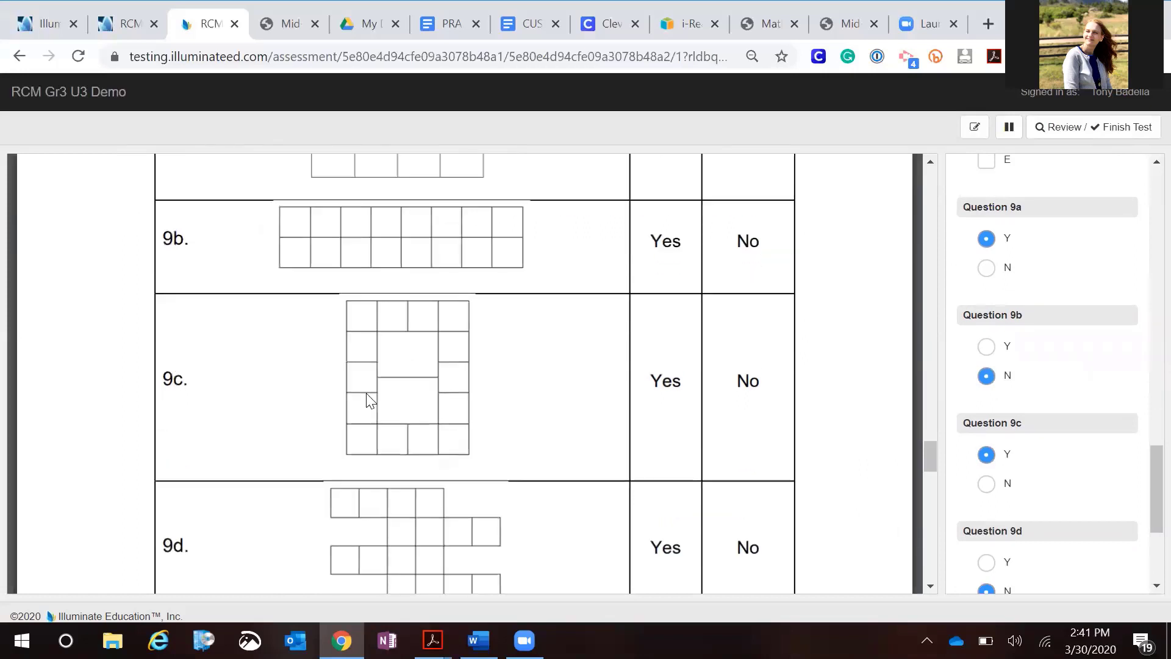
{"action": "scroll", "coordinate": [370, 401], "scroll_direction": "down", "scroll_amount": 3}
{"action": "scroll", "coordinate": [369, 401], "scroll_direction": "up", "scroll_amount": 5}
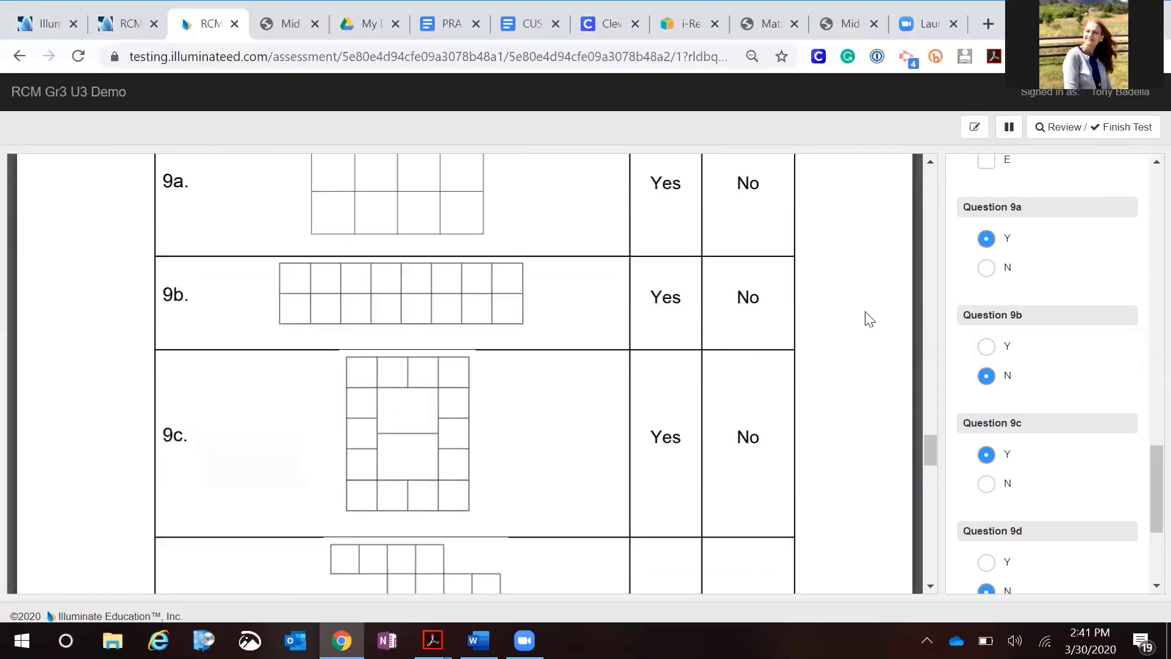
{"action": "scroll", "coordinate": [866, 316], "scroll_direction": "up", "scroll_amount": 3}
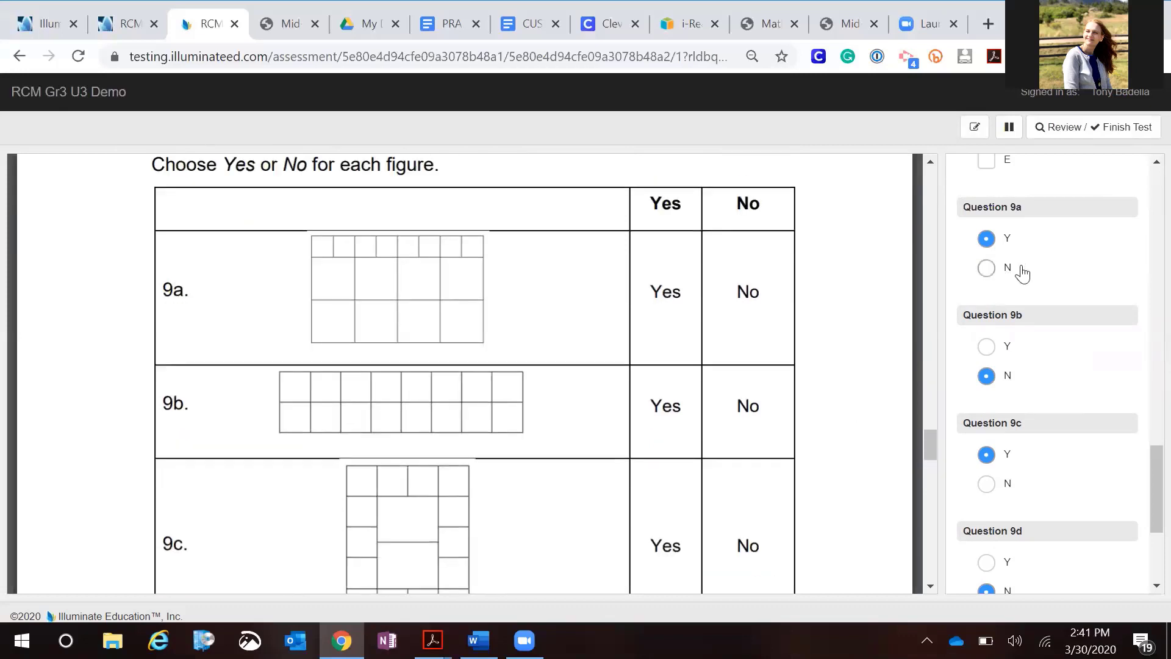
{"action": "scroll", "coordinate": [1024, 272], "scroll_direction": "down", "scroll_amount": 1}
{"action": "scroll", "coordinate": [1024, 272], "scroll_direction": "down", "scroll_amount": 1}
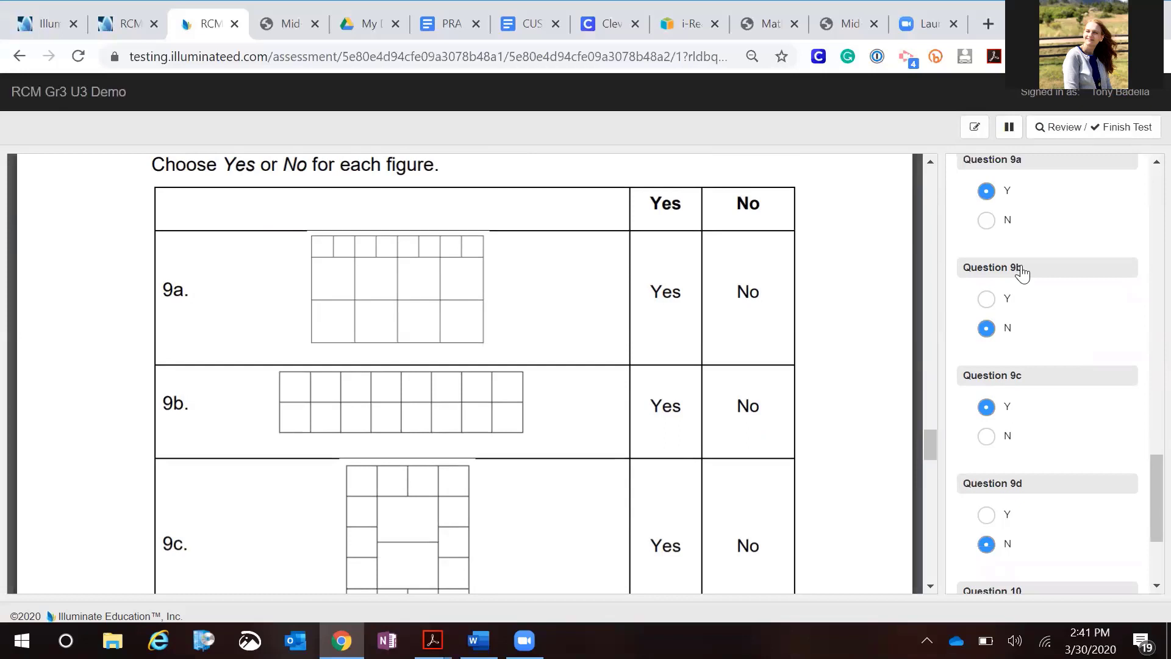
{"action": "scroll", "coordinate": [1024, 273], "scroll_direction": "up", "scroll_amount": 1}
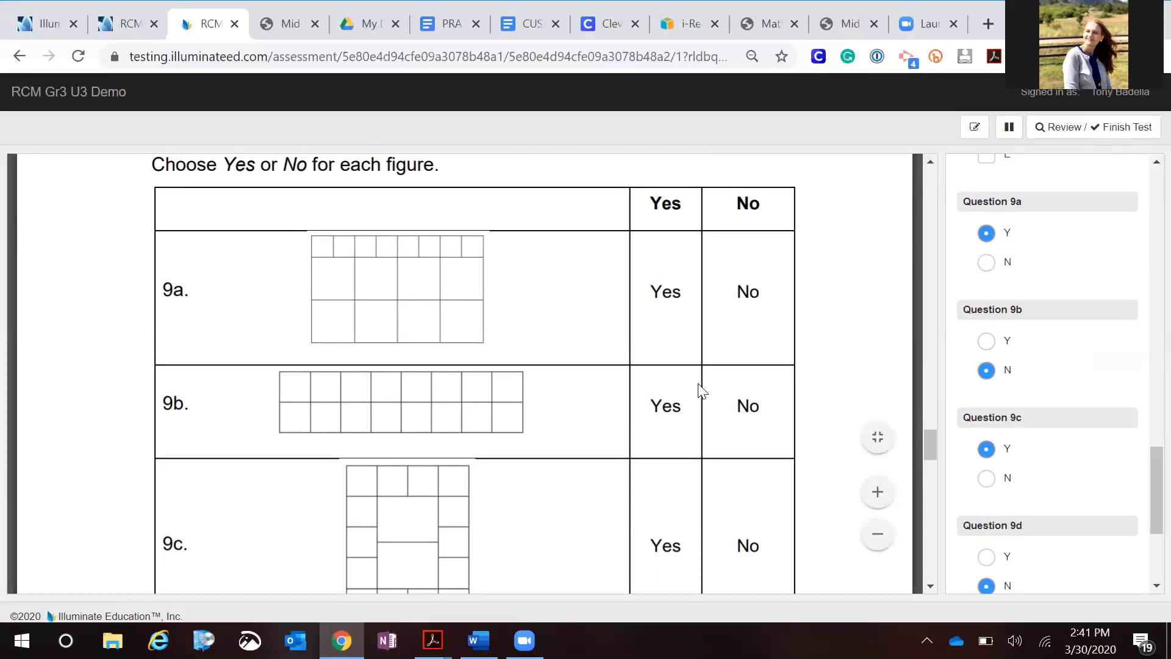
{"action": "scroll", "coordinate": [682, 309], "scroll_direction": "down", "scroll_amount": 1}
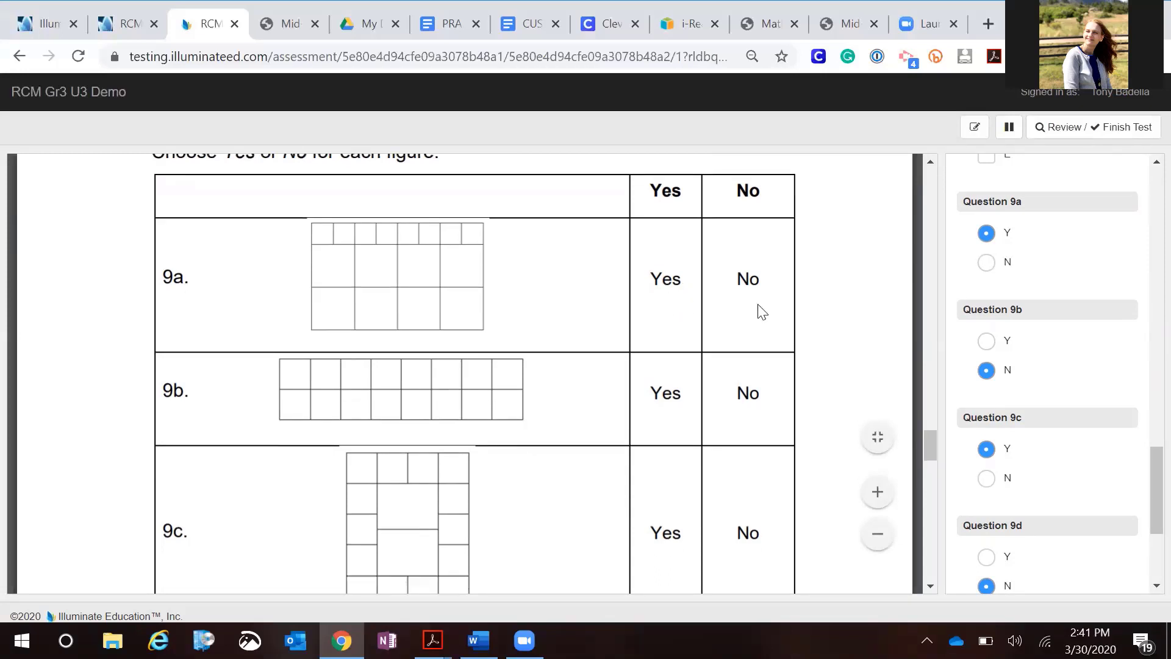
Scroll through questions 9d to 12 of the test and back up to the 9a–9d table
{"action": "scroll", "coordinate": [793, 317], "scroll_direction": "down", "scroll_amount": 3}
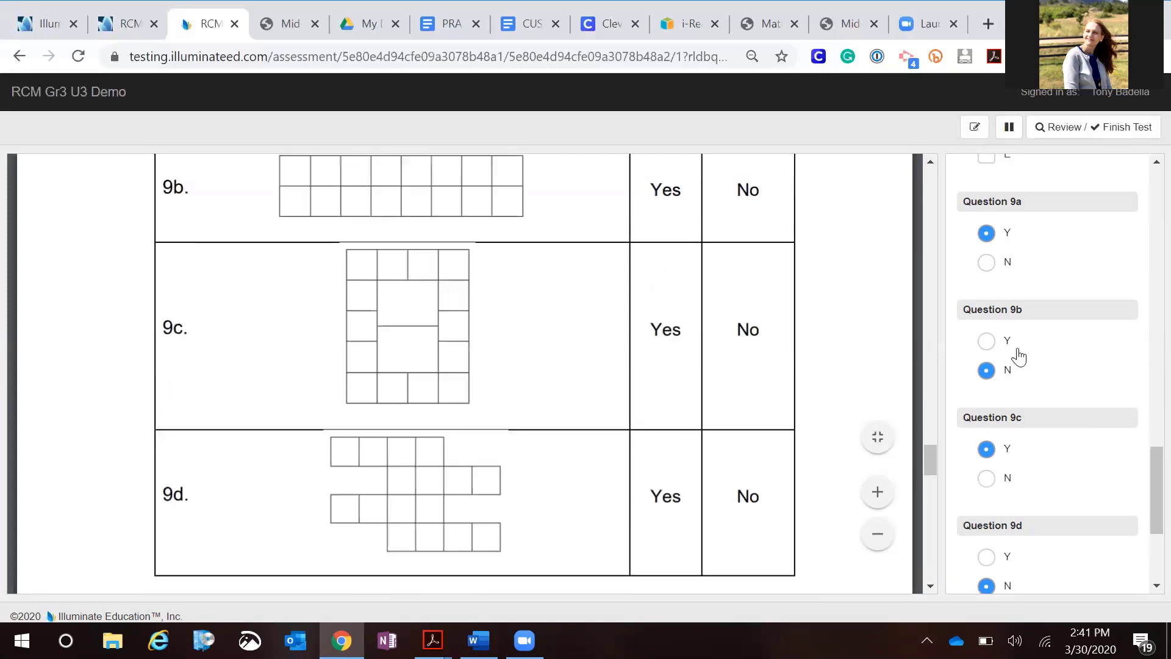
{"action": "scroll", "coordinate": [1015, 360], "scroll_direction": "down", "scroll_amount": 3}
{"action": "scroll", "coordinate": [1015, 366], "scroll_direction": "down", "scroll_amount": 2}
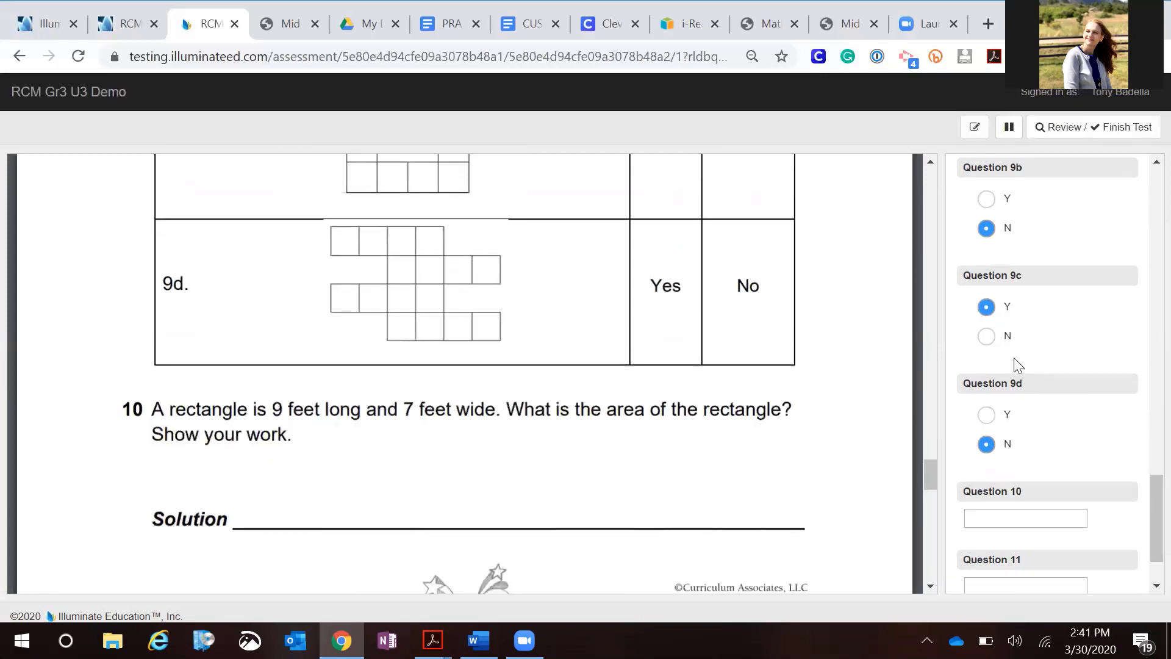
{"action": "scroll", "coordinate": [1016, 365], "scroll_direction": "down", "scroll_amount": 1}
{"action": "scroll", "coordinate": [642, 378], "scroll_direction": "down", "scroll_amount": 3}
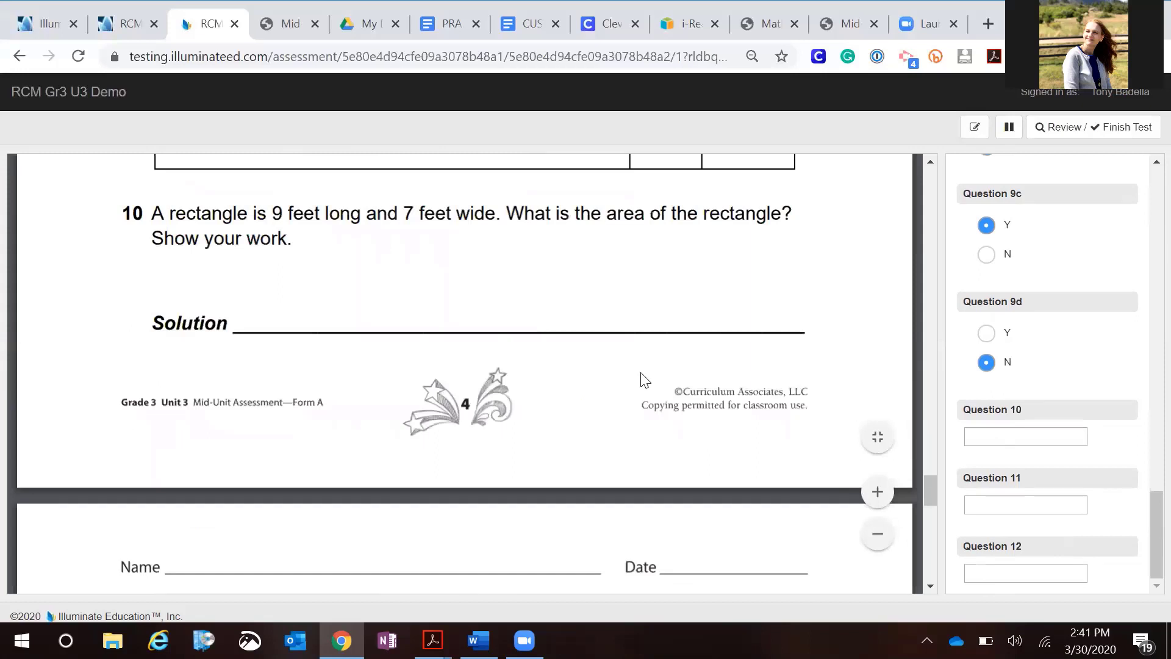
{"action": "scroll", "coordinate": [642, 379], "scroll_direction": "down", "scroll_amount": 4}
{"action": "scroll", "coordinate": [644, 378], "scroll_direction": "down", "scroll_amount": 4}
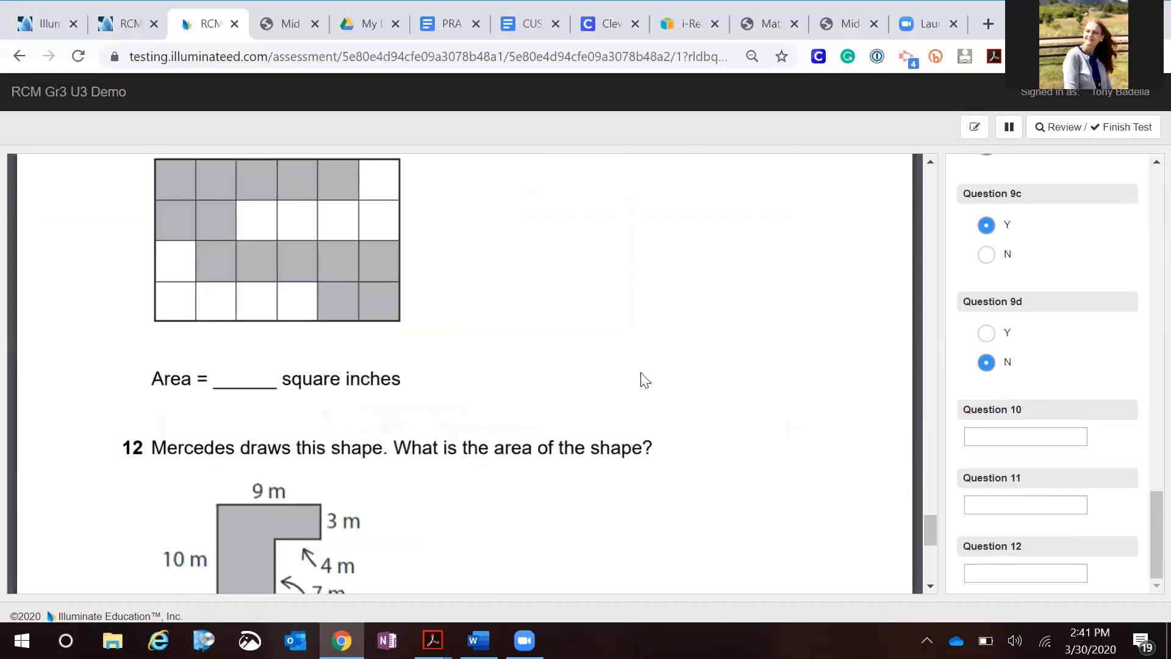
{"action": "scroll", "coordinate": [645, 380], "scroll_direction": "down", "scroll_amount": 3}
{"action": "scroll", "coordinate": [645, 379], "scroll_direction": "down", "scroll_amount": 3}
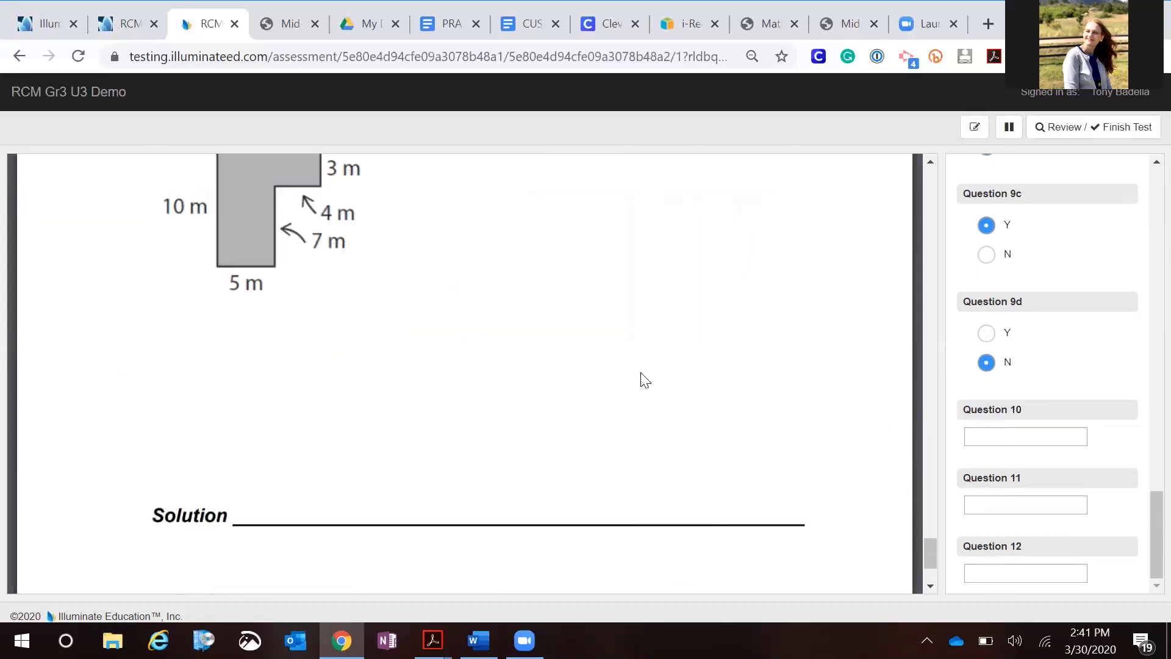
{"action": "scroll", "coordinate": [646, 380], "scroll_direction": "up", "scroll_amount": 4}
{"action": "scroll", "coordinate": [645, 380], "scroll_direction": "up", "scroll_amount": 5}
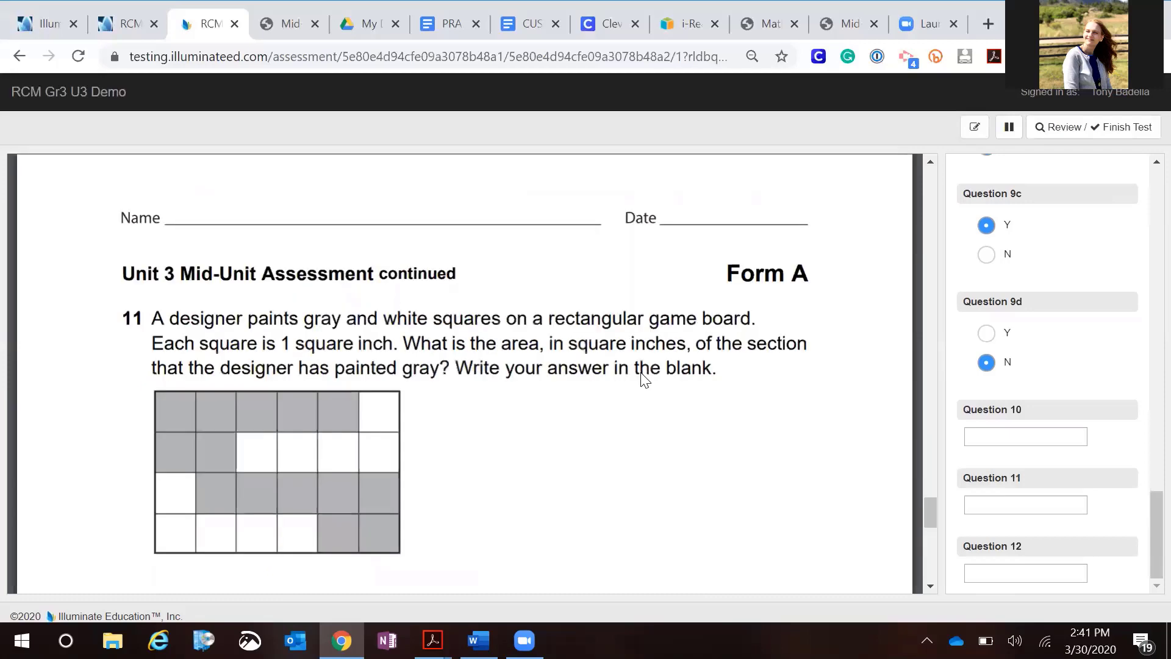
{"action": "scroll", "coordinate": [644, 379], "scroll_direction": "up", "scroll_amount": 4}
{"action": "scroll", "coordinate": [644, 378], "scroll_direction": "up", "scroll_amount": 4}
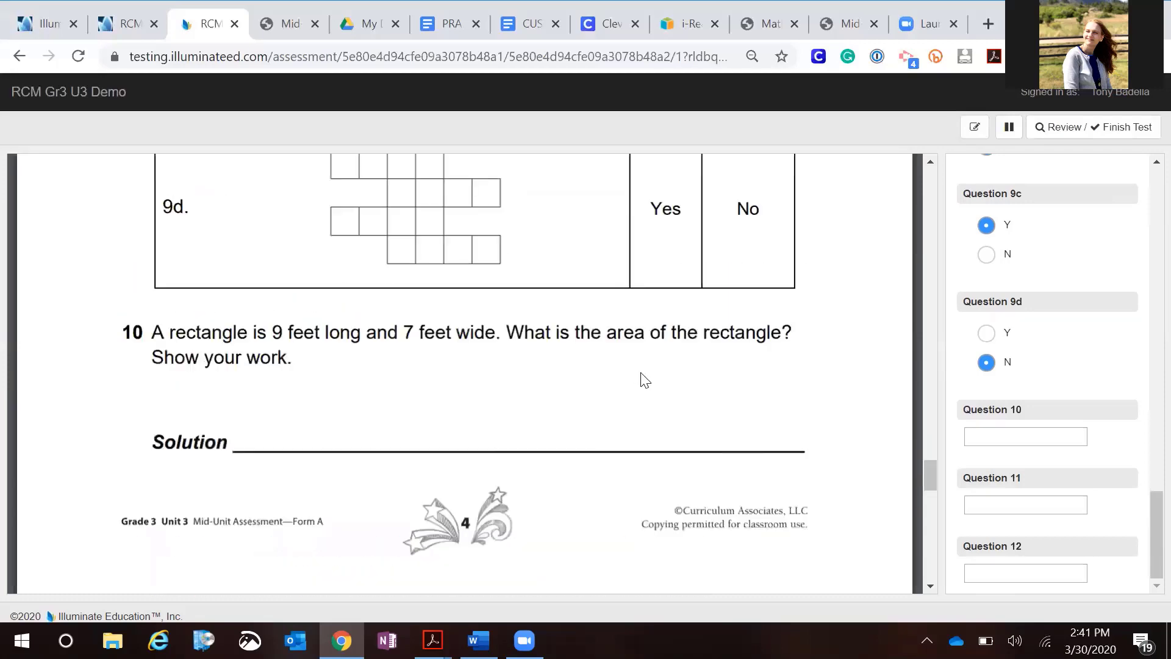
{"action": "scroll", "coordinate": [642, 379], "scroll_direction": "up", "scroll_amount": 7}
{"action": "scroll", "coordinate": [890, 431], "scroll_direction": "up", "scroll_amount": 4}
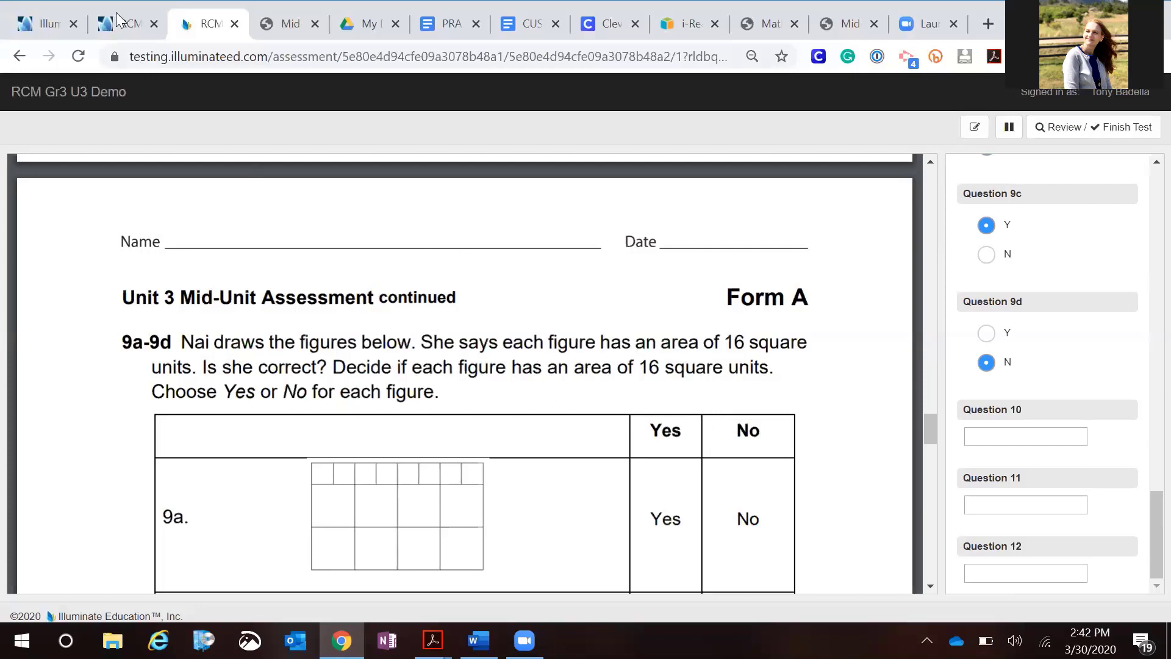
Close the assessment preview tab and the online test tab, returning to the Illuminate home page
{"action": "left_click", "coordinate": [46, 28]}
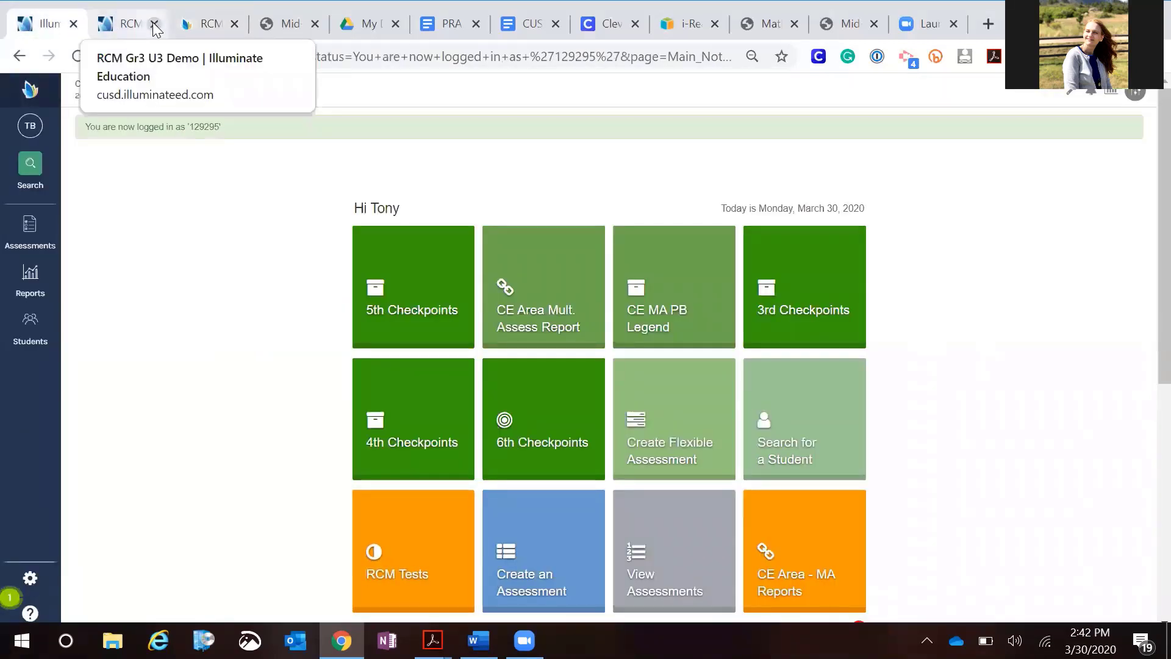
{"action": "left_click", "coordinate": [115, 23]}
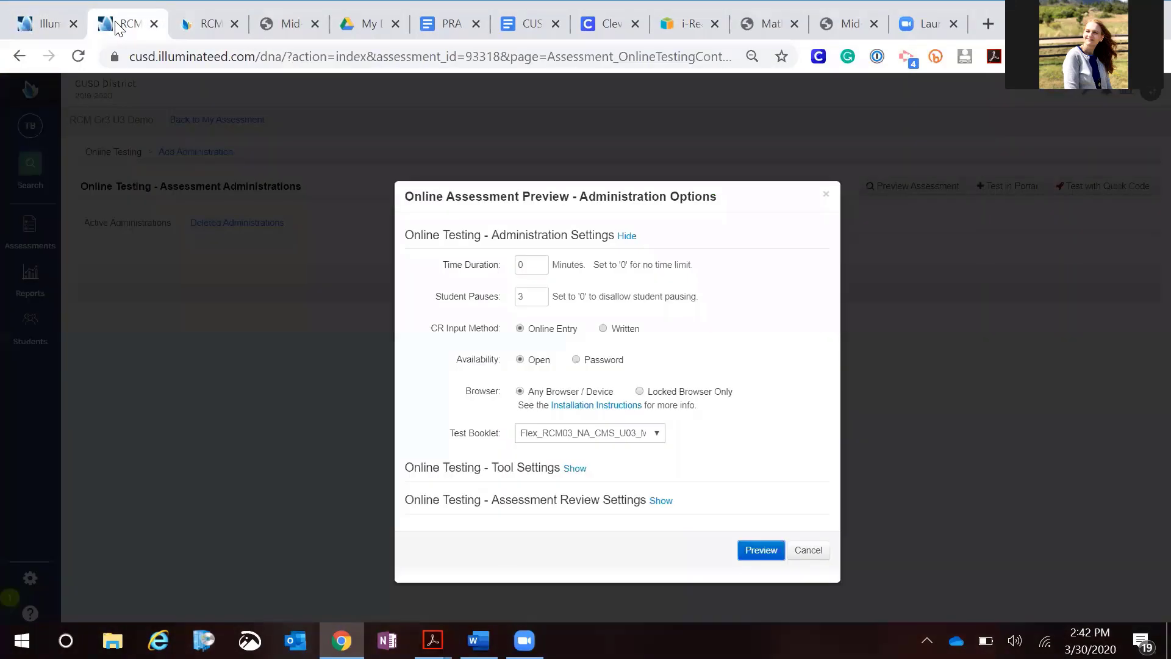
{"action": "left_click", "coordinate": [154, 24]}
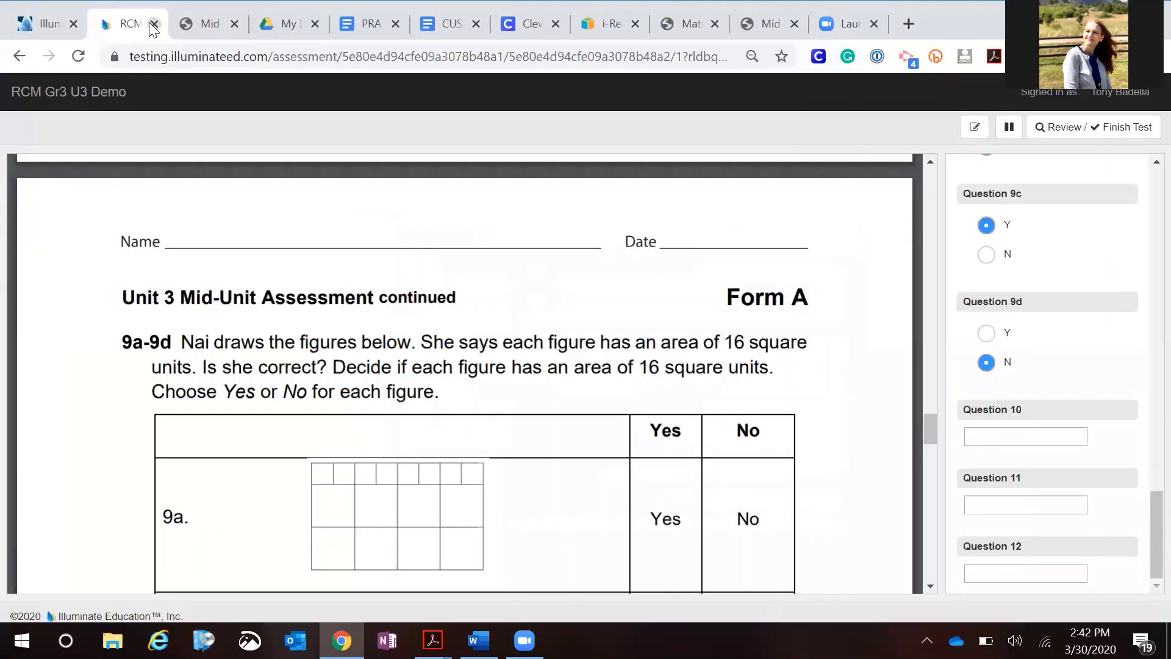
{"action": "left_click", "coordinate": [154, 24]}
{"action": "left_click", "coordinate": [38, 23]}
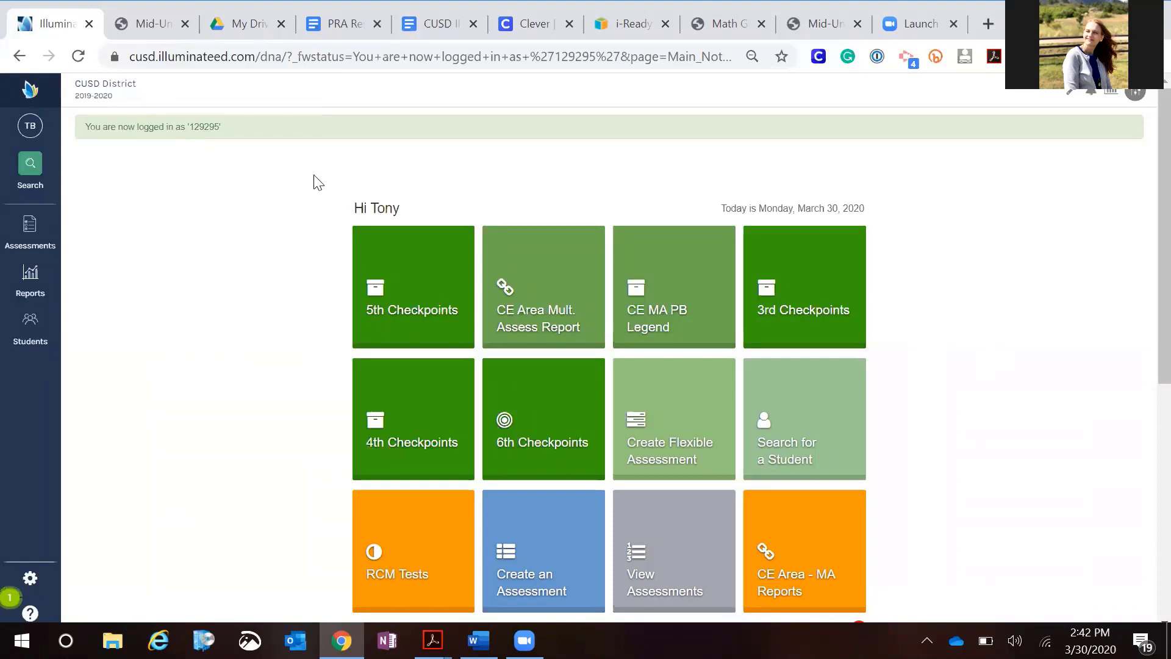
Start creating a new assessment and choose the Flexible assessment type
{"action": "scroll", "coordinate": [426, 256], "scroll_direction": "down", "scroll_amount": 2}
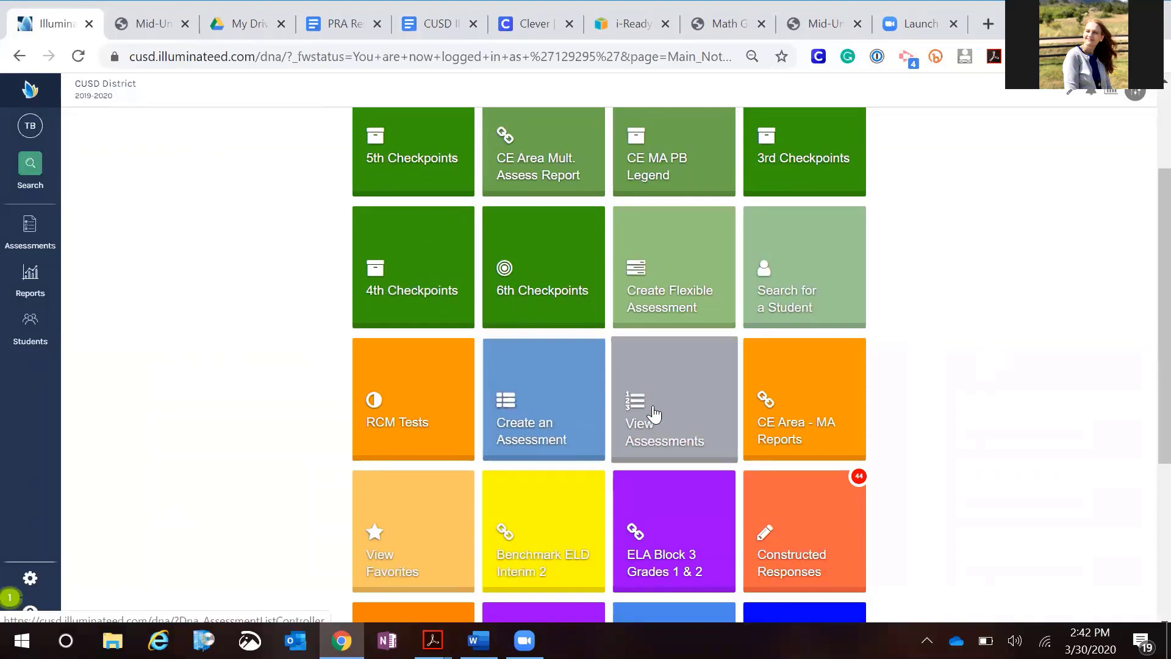
{"action": "scroll", "coordinate": [658, 397], "scroll_direction": "up", "scroll_amount": 1}
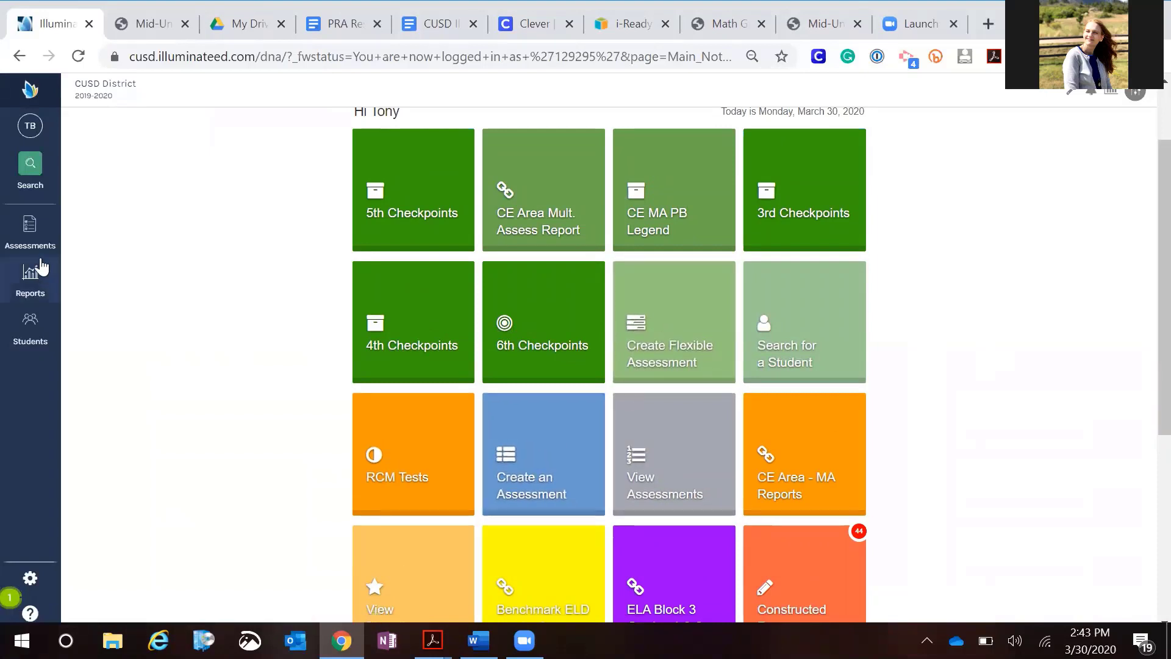
{"action": "left_click", "coordinate": [34, 238]}
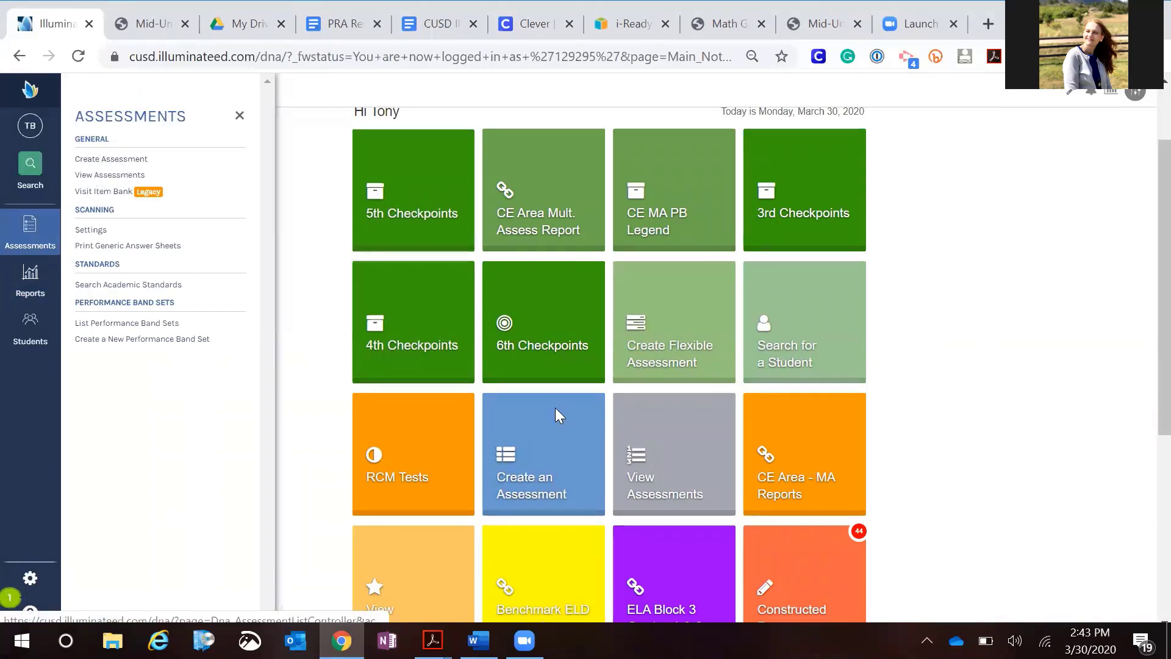
{"action": "left_click", "coordinate": [539, 439]}
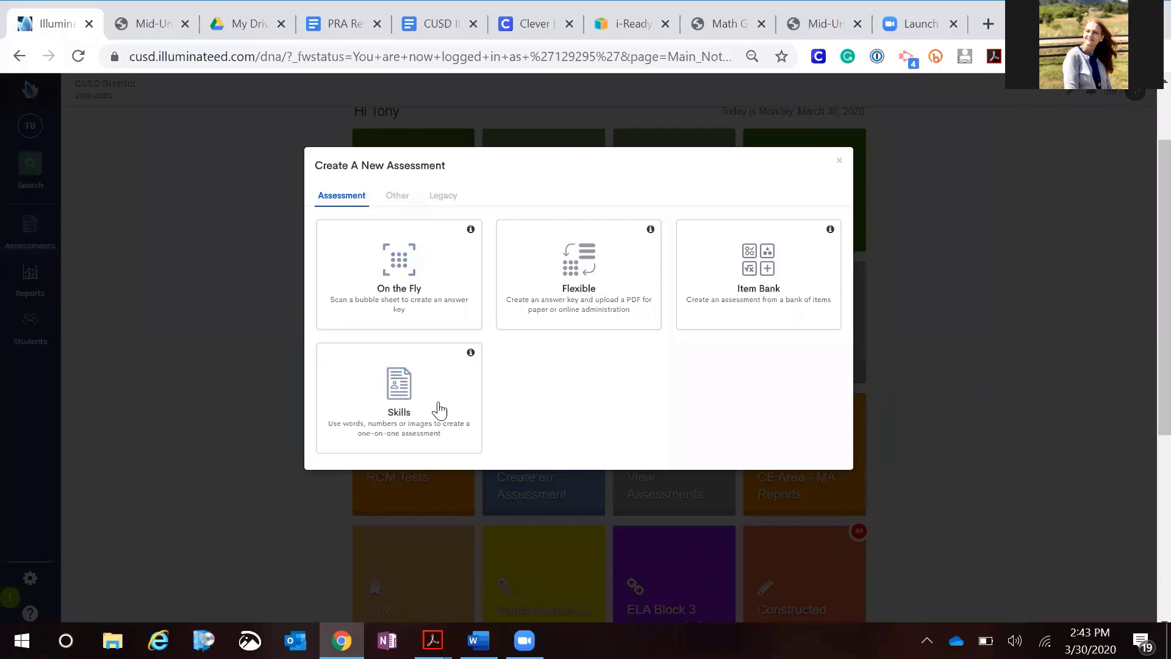
{"action": "left_click", "coordinate": [571, 291]}
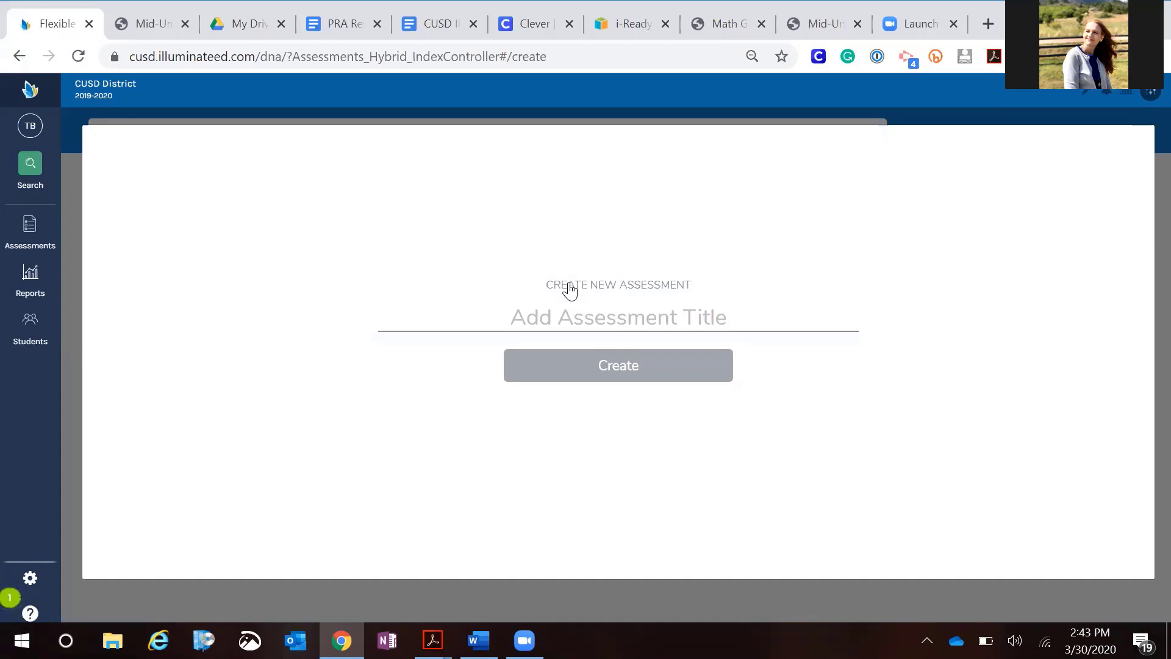
Title the new flexible assessment RCM gr 3 U3 MUA and create it
{"action": "type", "text": "RCM"}
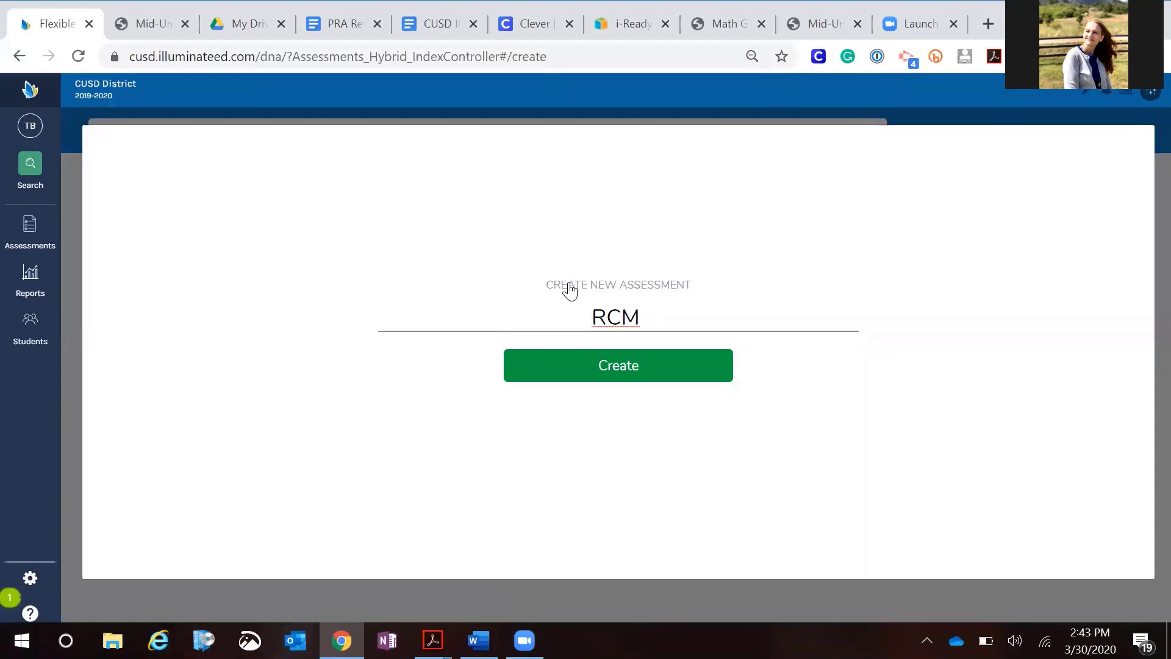
{"action": "type", "text": " gr "}
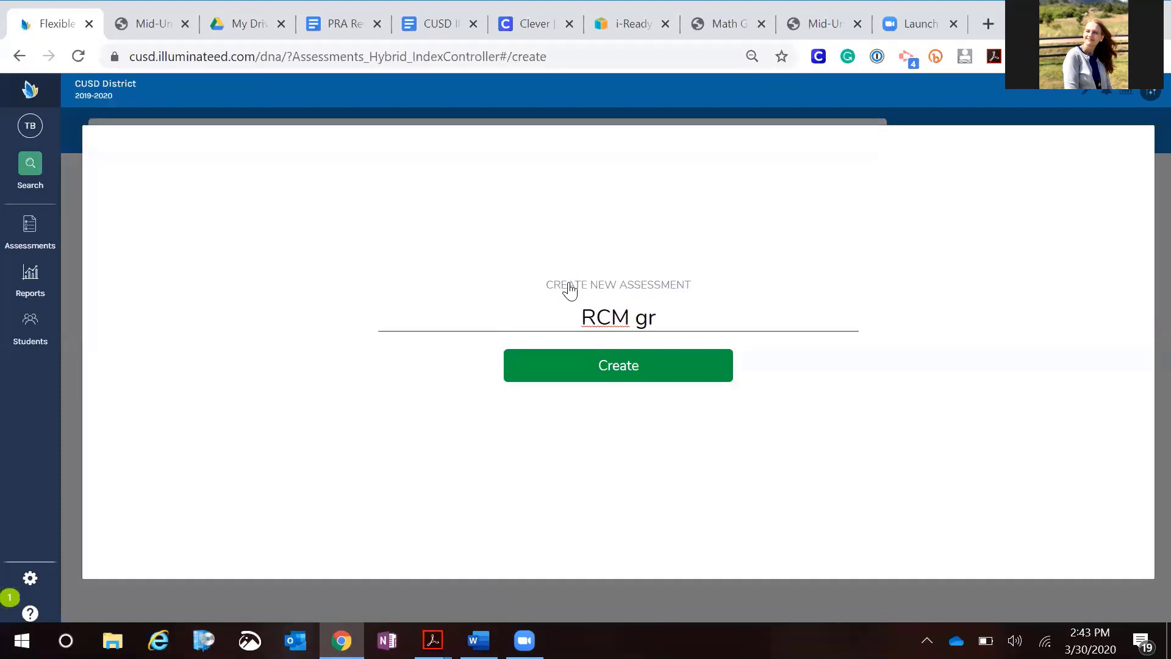
{"action": "type", "text": "3"}
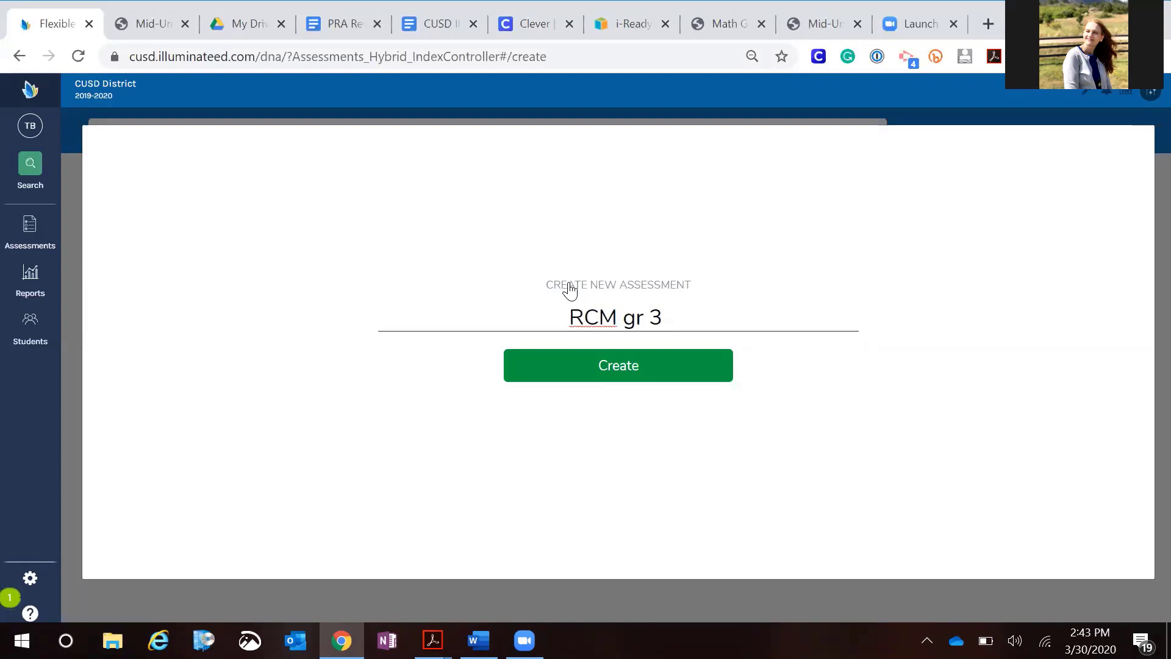
{"action": "type", "text": " U3 M"}
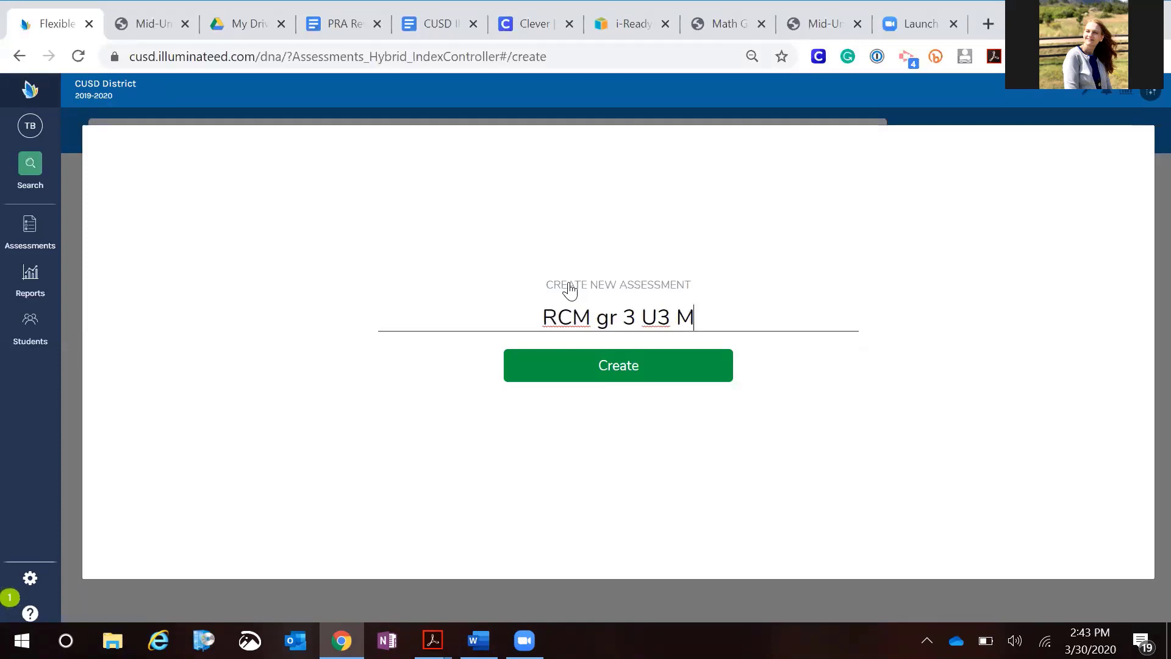
{"action": "type", "text": "UA"}
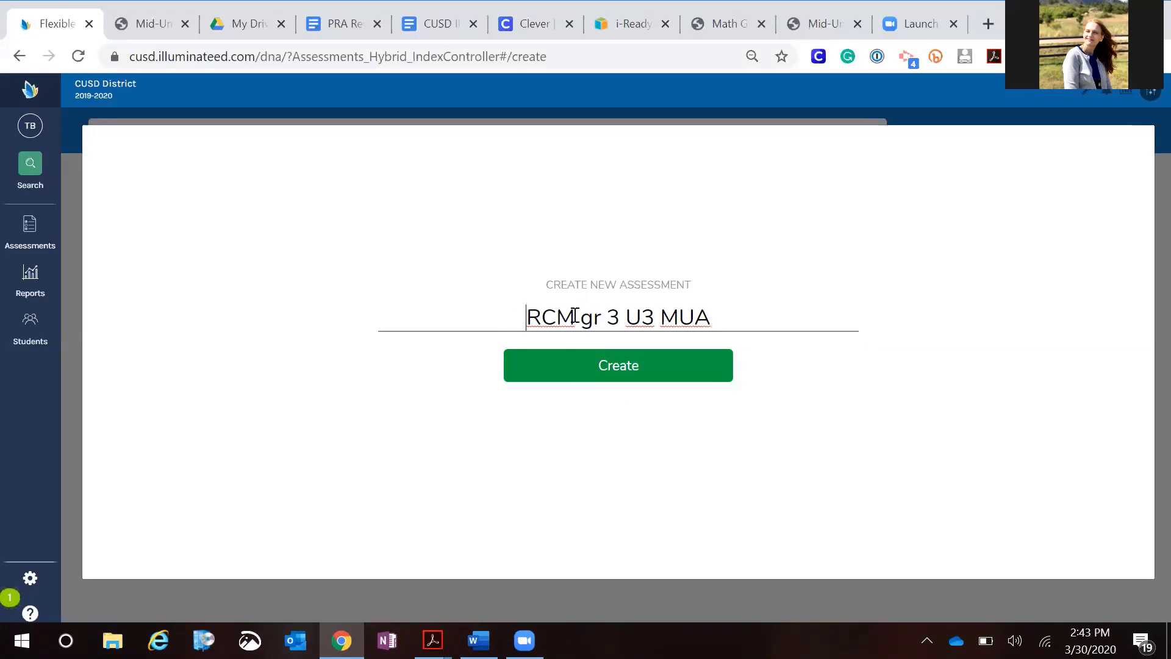
{"action": "left_click_drag", "start_coordinate": [526, 317], "coordinate": [712, 318]}
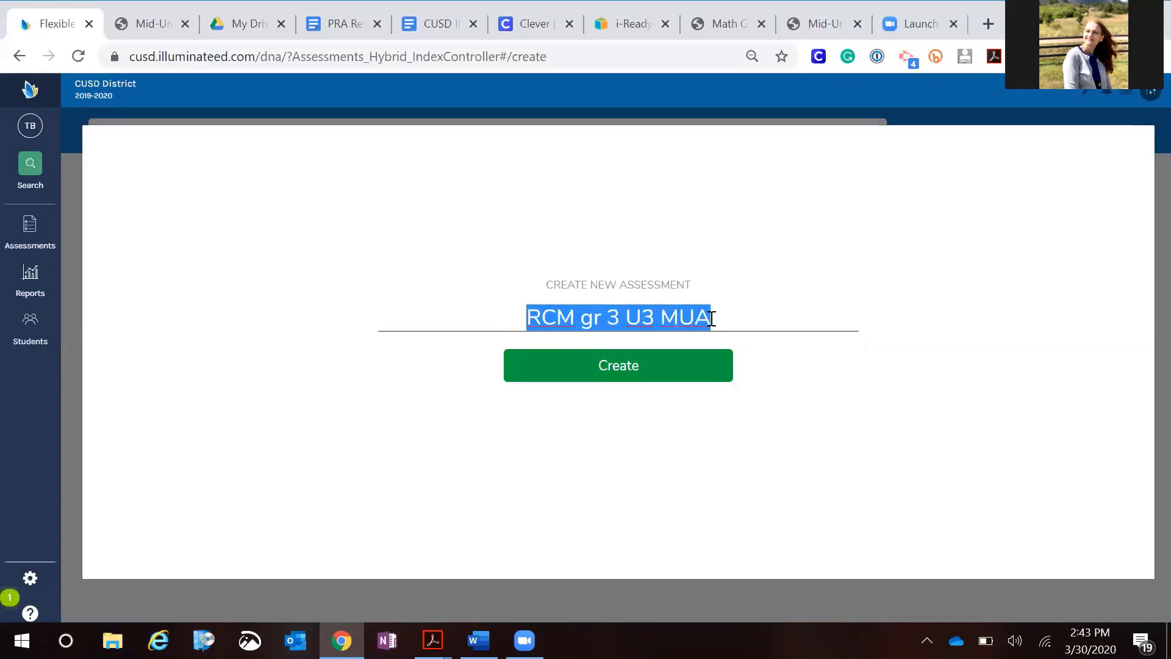
{"action": "left_click", "coordinate": [824, 416]}
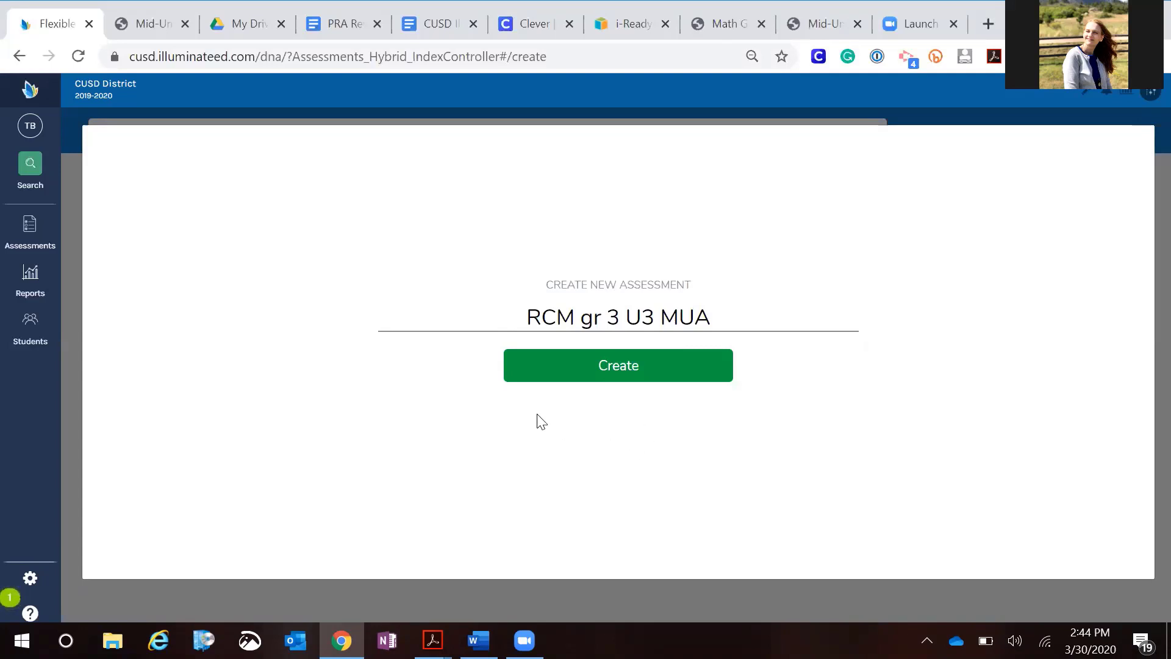
{"action": "left_click", "coordinate": [631, 373]}
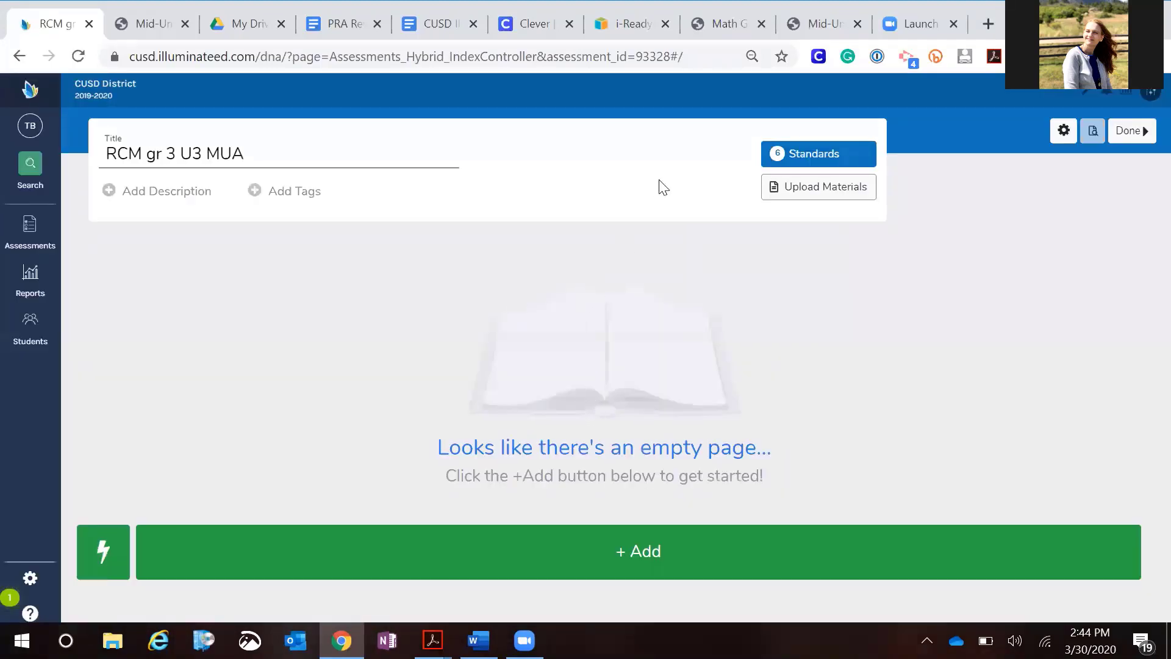
Bring up the flex_RCM03 assessment PDF and the Mid-Unit Assessment teacher toolbox tabs beside the new assessment
{"action": "left_click", "coordinate": [432, 641]}
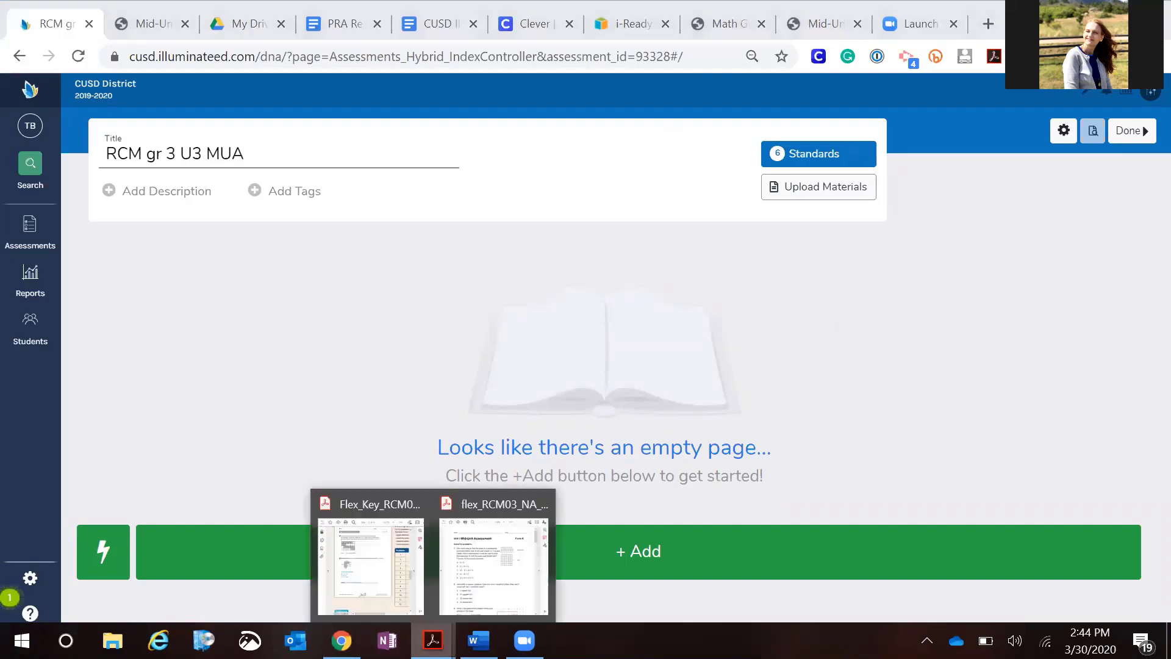
{"action": "left_click", "coordinate": [480, 562]}
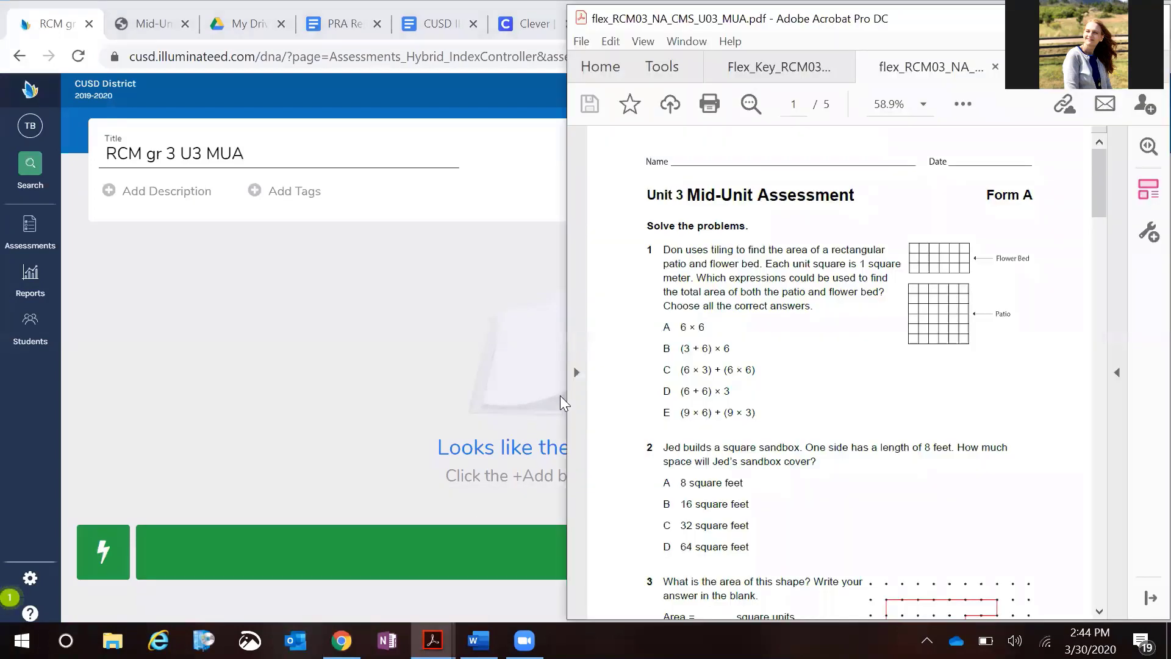
{"action": "left_click", "coordinate": [381, 415]}
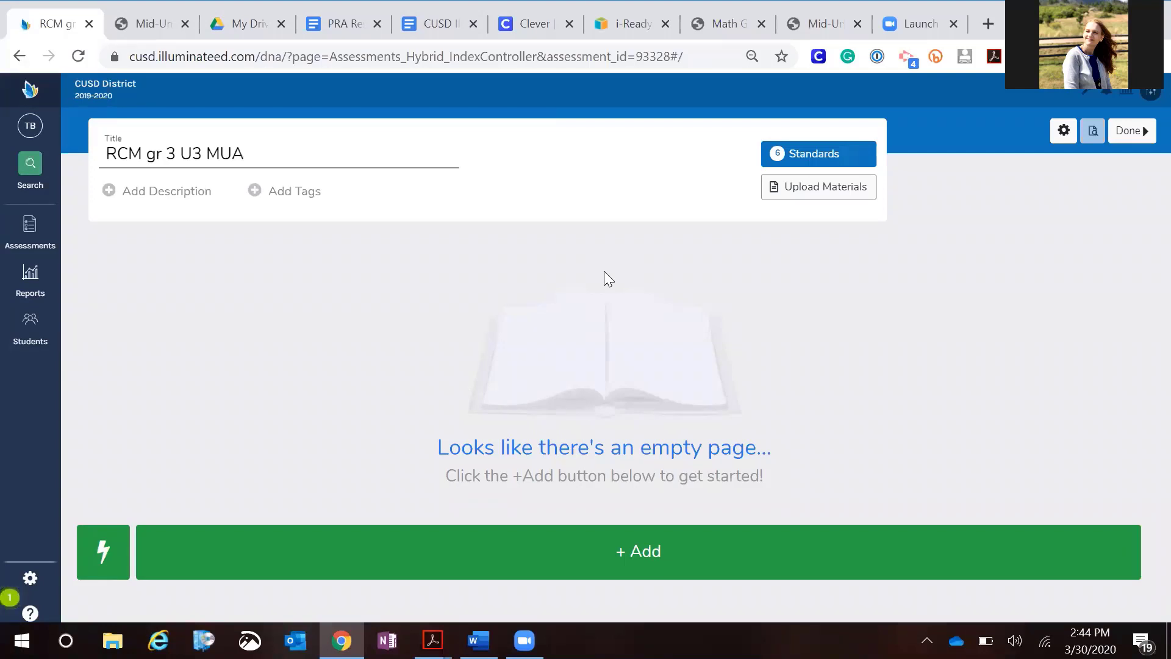
{"action": "key", "text": "super+Left"}
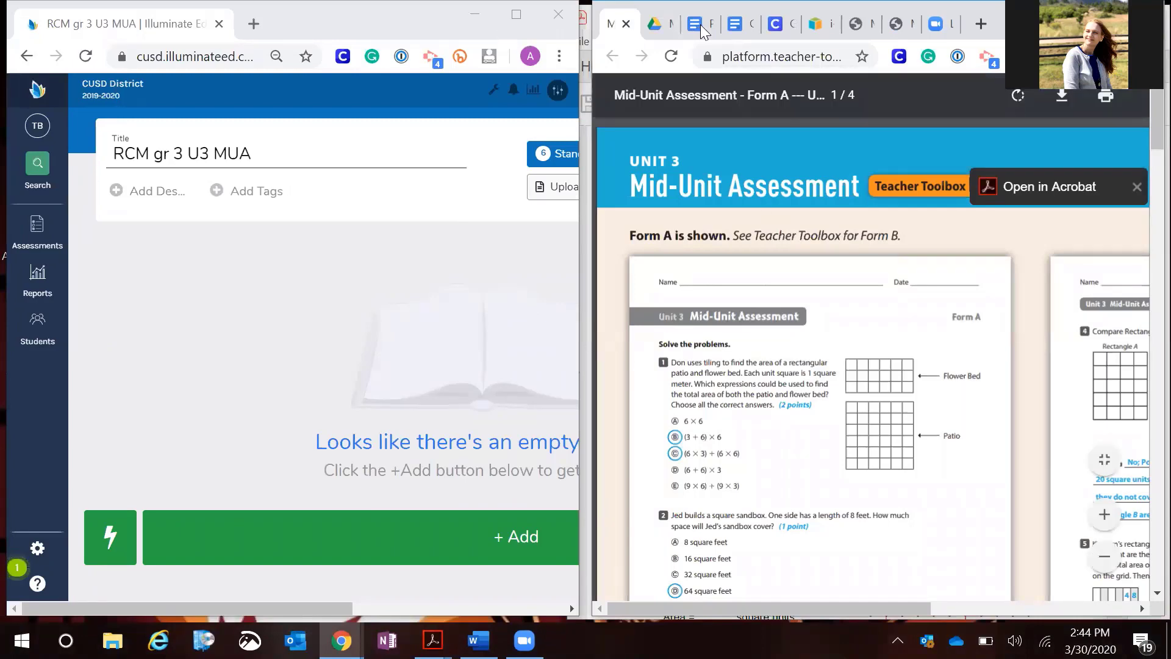
{"action": "left_click", "coordinate": [857, 24]}
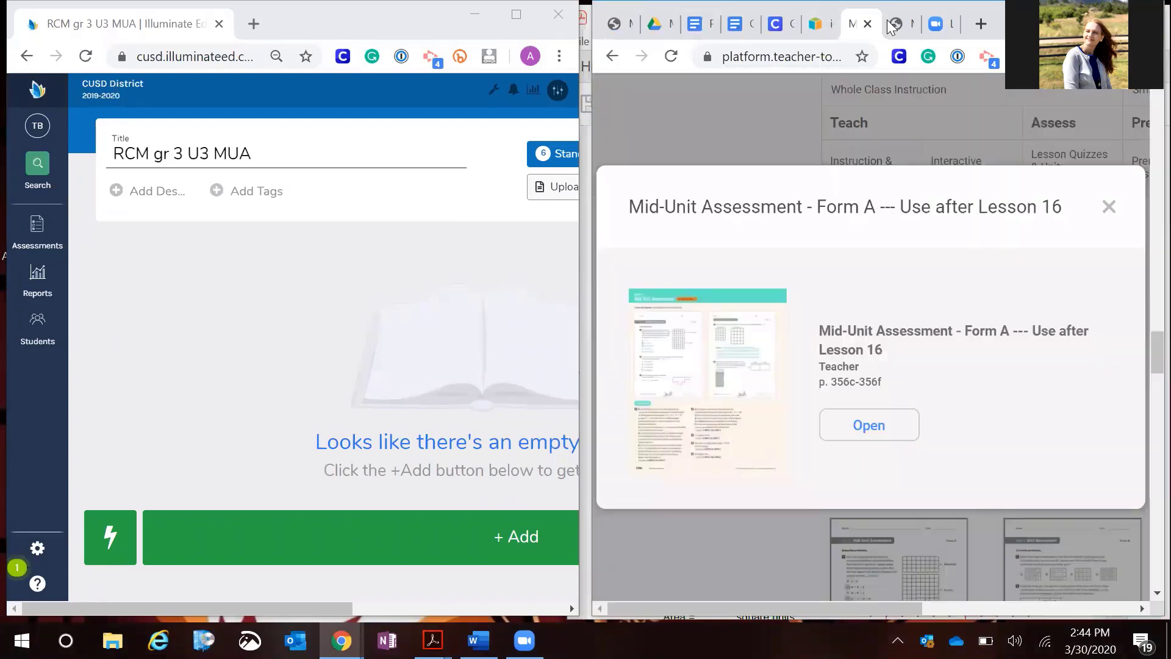
{"action": "left_click", "coordinate": [893, 25]}
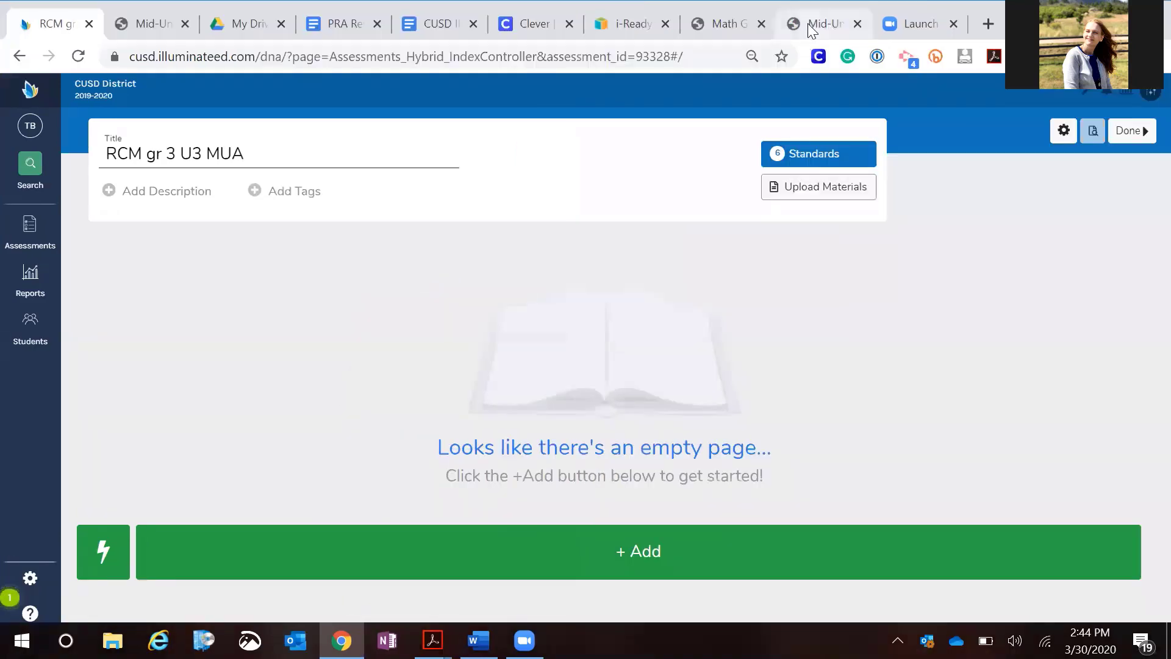
Move the Mid-Unit Assessment tabs next to the assessment tab and split them into a separate window
{"action": "left_click_drag", "start_coordinate": [811, 25], "coordinate": [359, 21]}
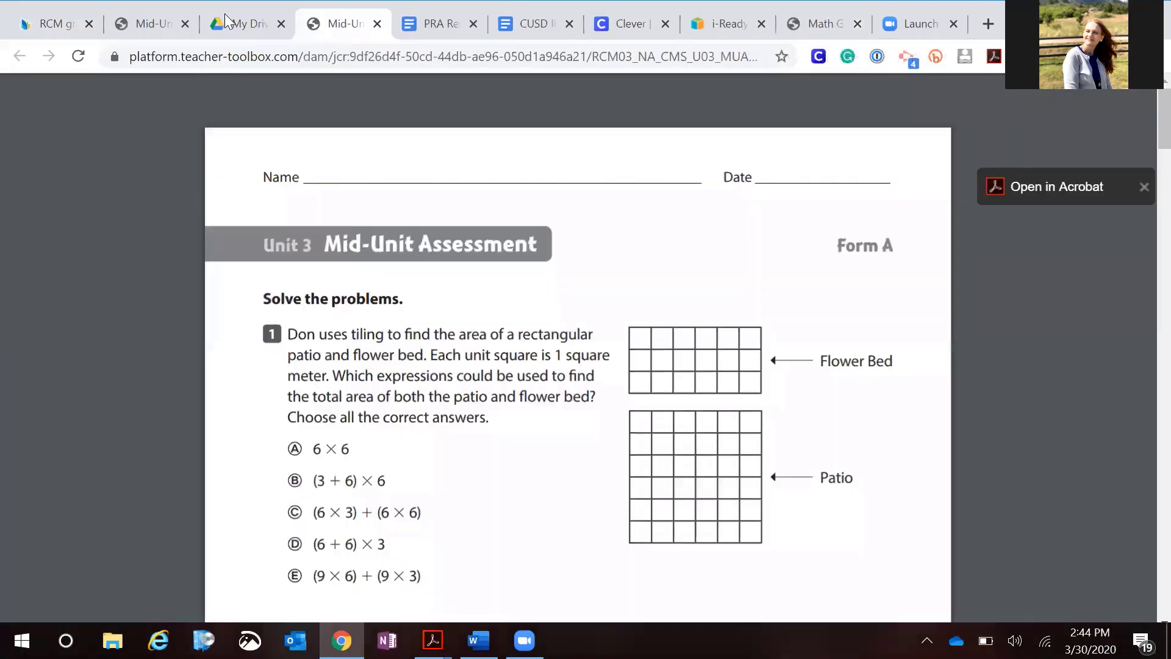
{"action": "left_click_drag", "start_coordinate": [226, 21], "coordinate": [229, 22]}
{"action": "left_click", "coordinate": [146, 23]}
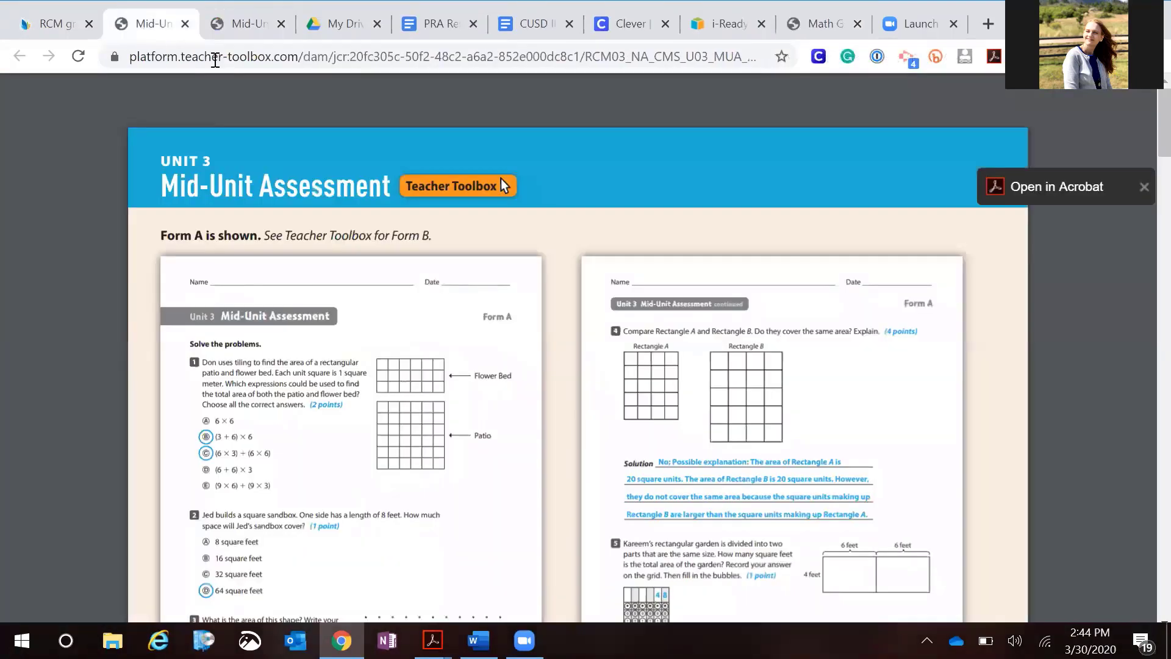
{"action": "left_click", "coordinate": [228, 32]}
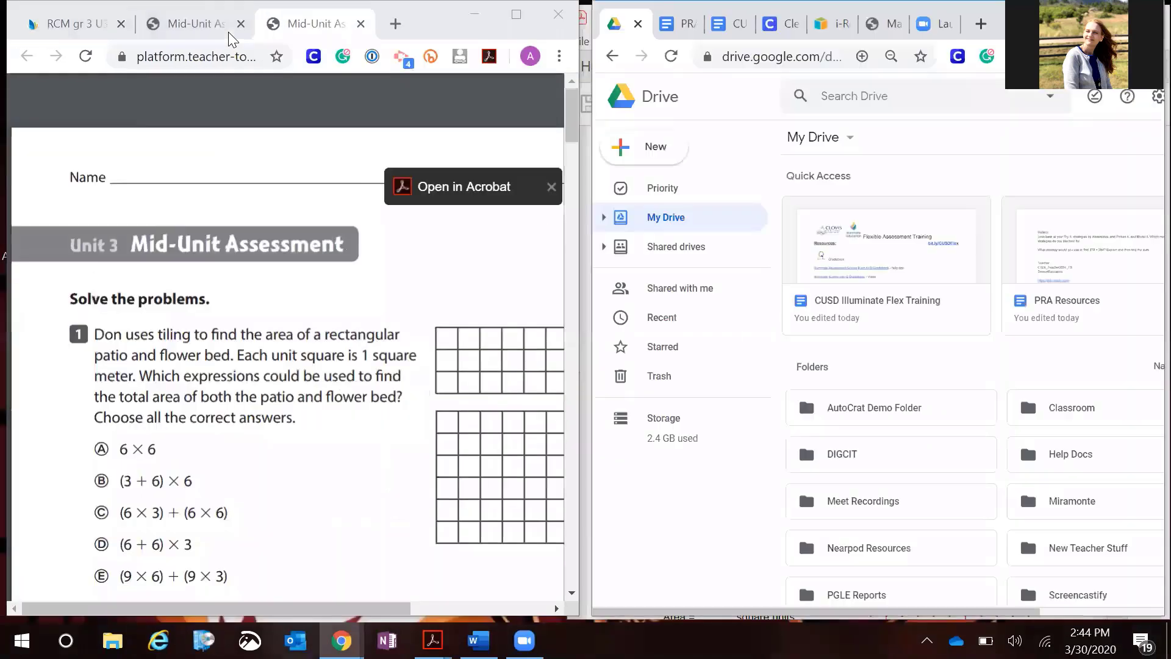
{"action": "mouse_move", "coordinate": [433, 641]}
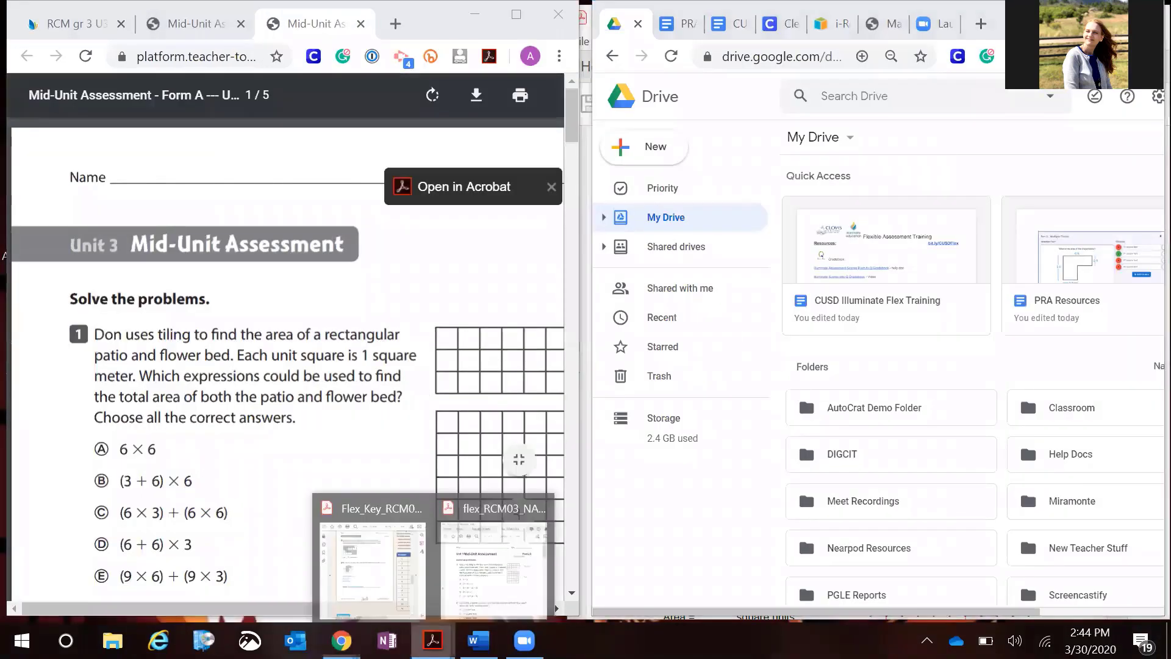
Bring up the flex_RCM03 PDF in Acrobat beside the browser and zoom out the Mid-Unit Assessment PDF
{"action": "left_click", "coordinate": [490, 582]}
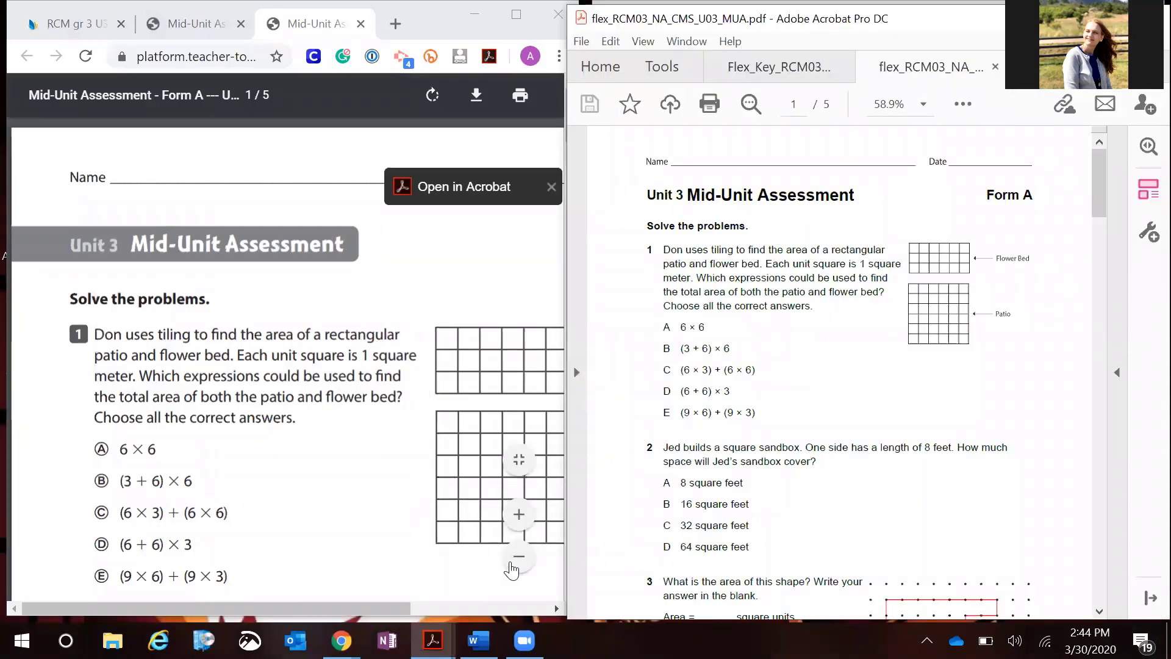
{"action": "left_click", "coordinate": [511, 566]}
{"action": "left_click", "coordinate": [511, 566]}
{"action": "left_click", "coordinate": [511, 566]}
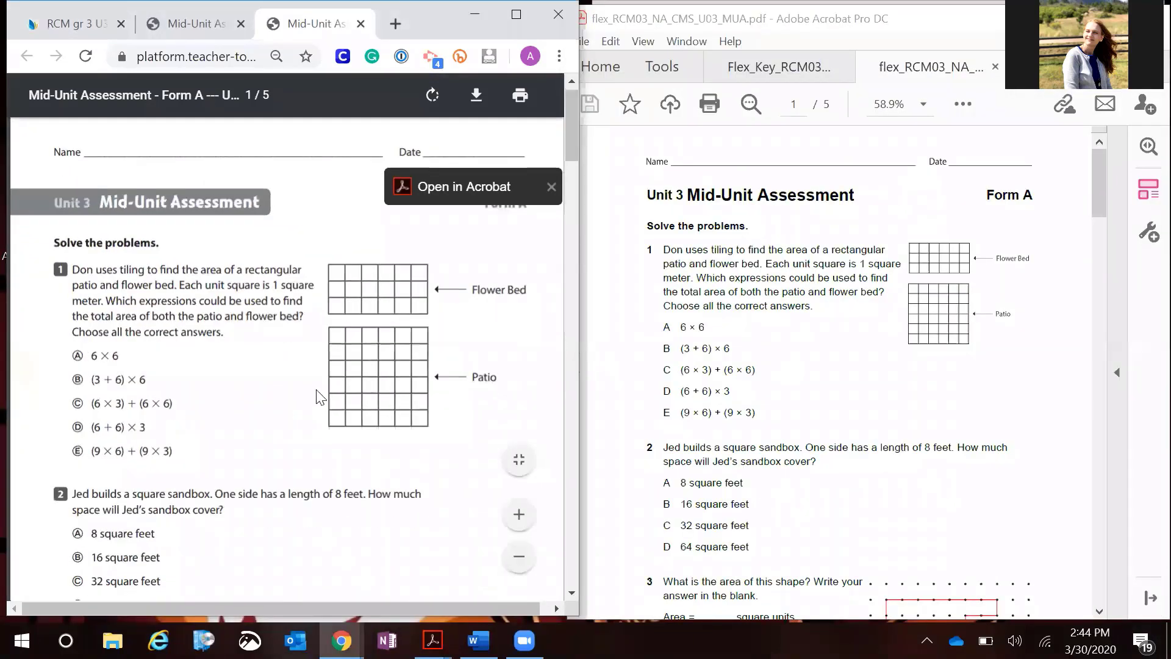
{"action": "scroll", "coordinate": [316, 396], "scroll_direction": "down", "scroll_amount": 2}
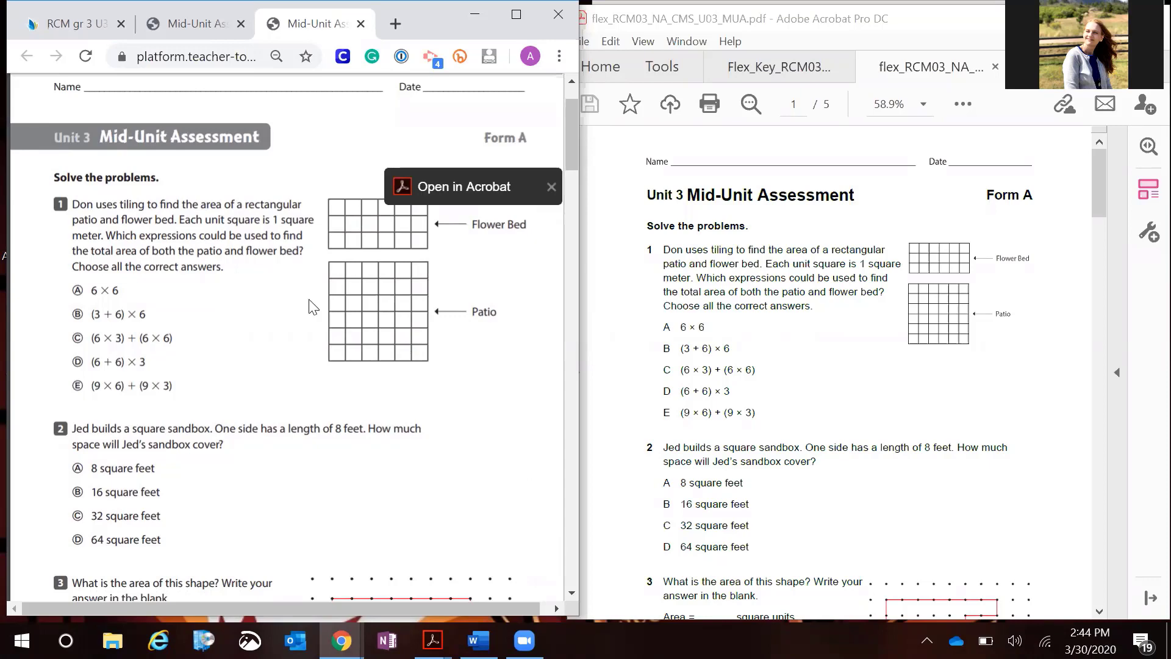
Scroll through both Mid-Unit Assessment versions side by side, comparing their questions page by page
{"action": "left_click", "coordinate": [572, 593]}
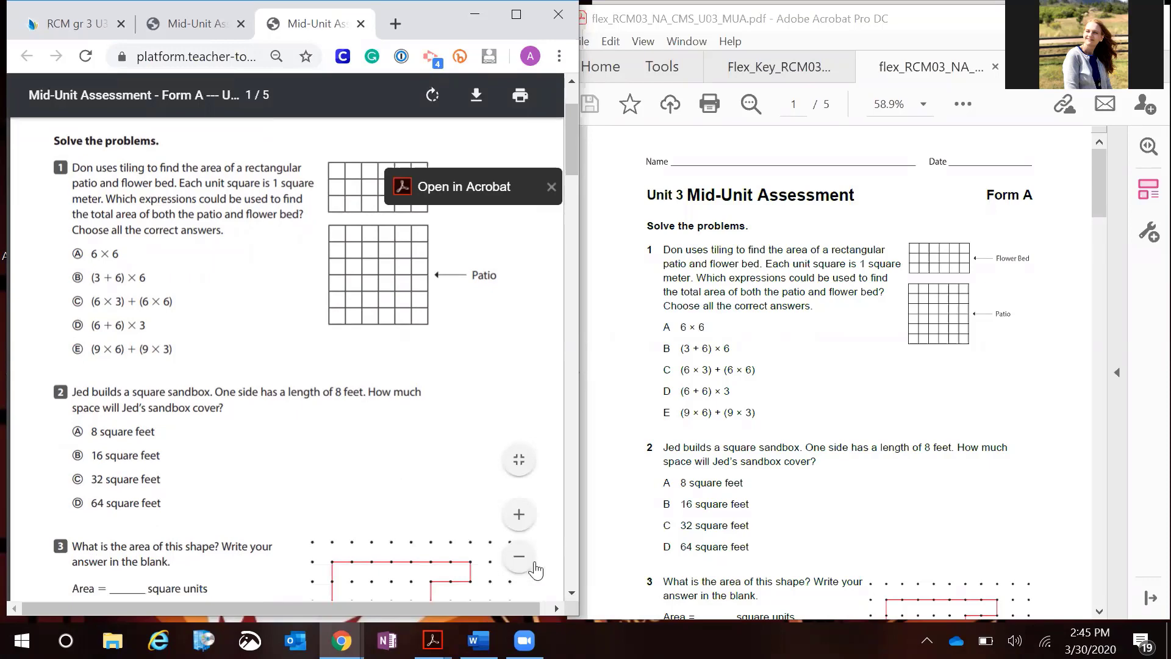
{"action": "scroll", "coordinate": [567, 588], "scroll_direction": "down", "scroll_amount": 3}
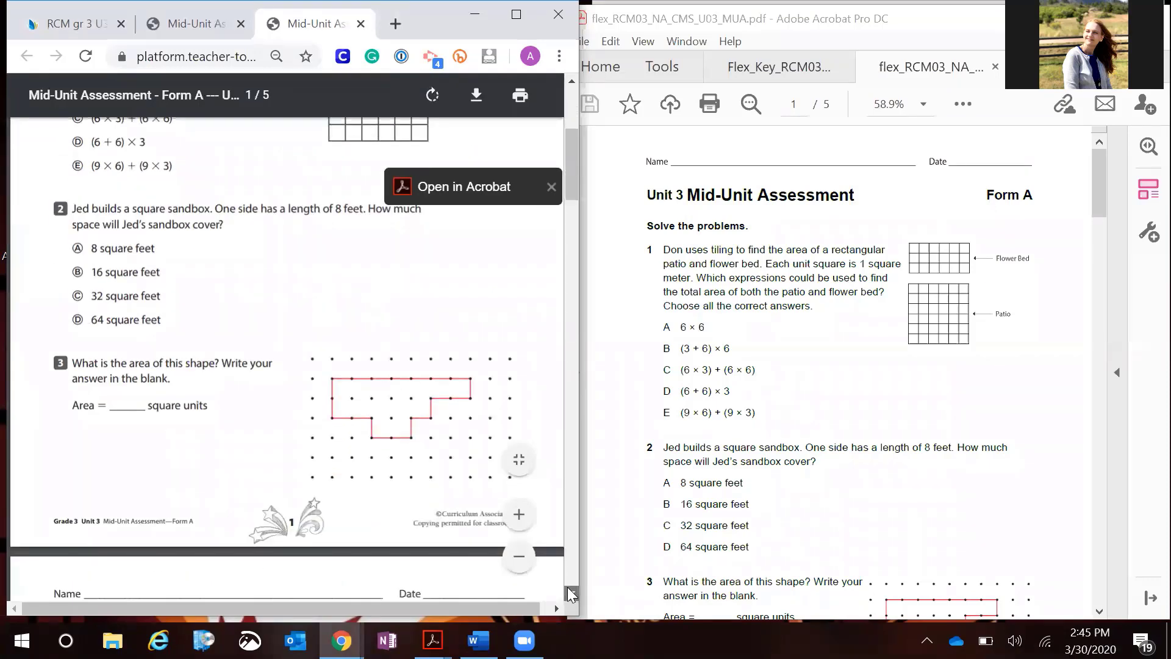
{"action": "scroll", "coordinate": [567, 587], "scroll_direction": "down", "scroll_amount": 2}
{"action": "left_click", "coordinate": [568, 587]}
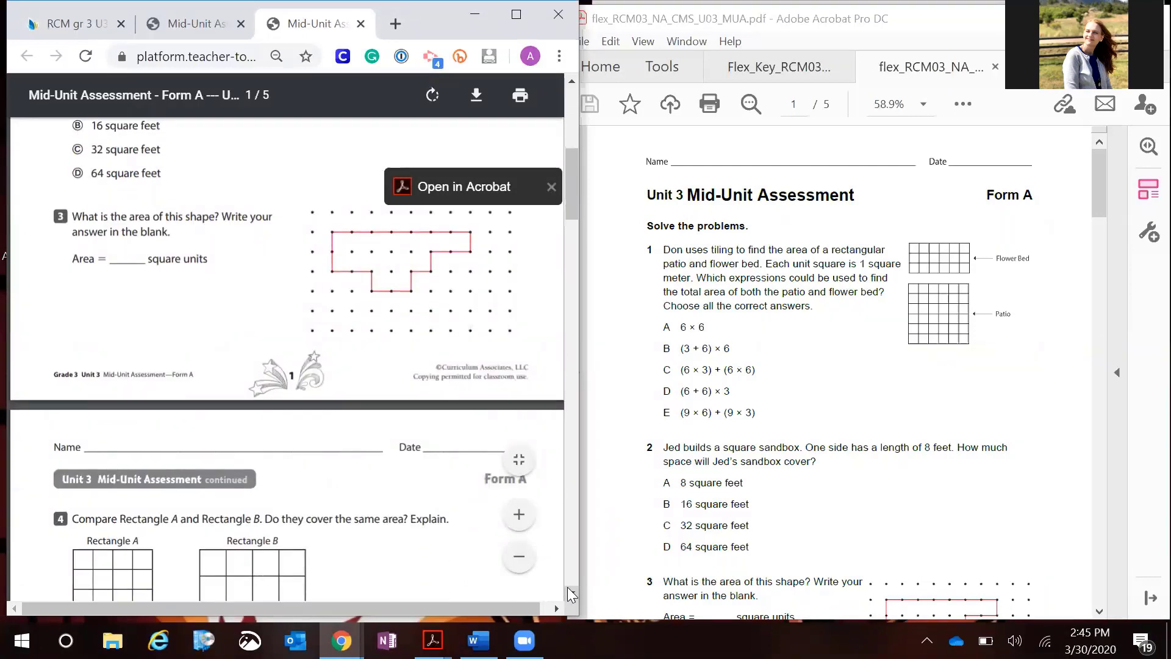
{"action": "scroll", "coordinate": [567, 587], "scroll_direction": "down", "scroll_amount": 1}
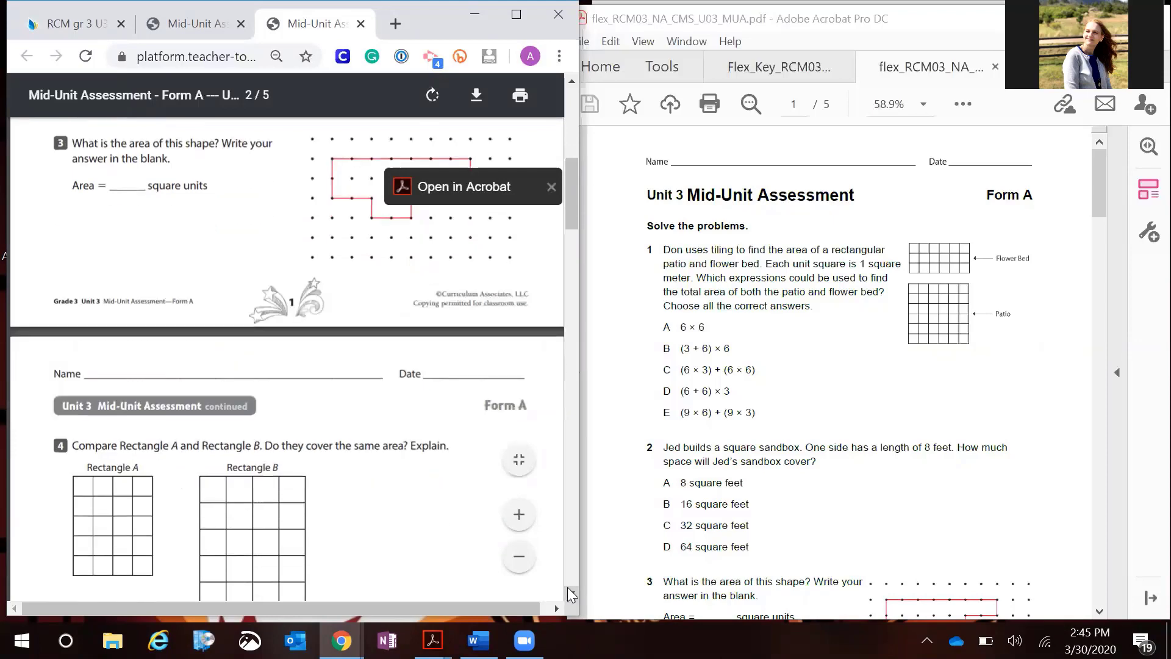
{"action": "scroll", "coordinate": [567, 587], "scroll_direction": "down", "scroll_amount": 3}
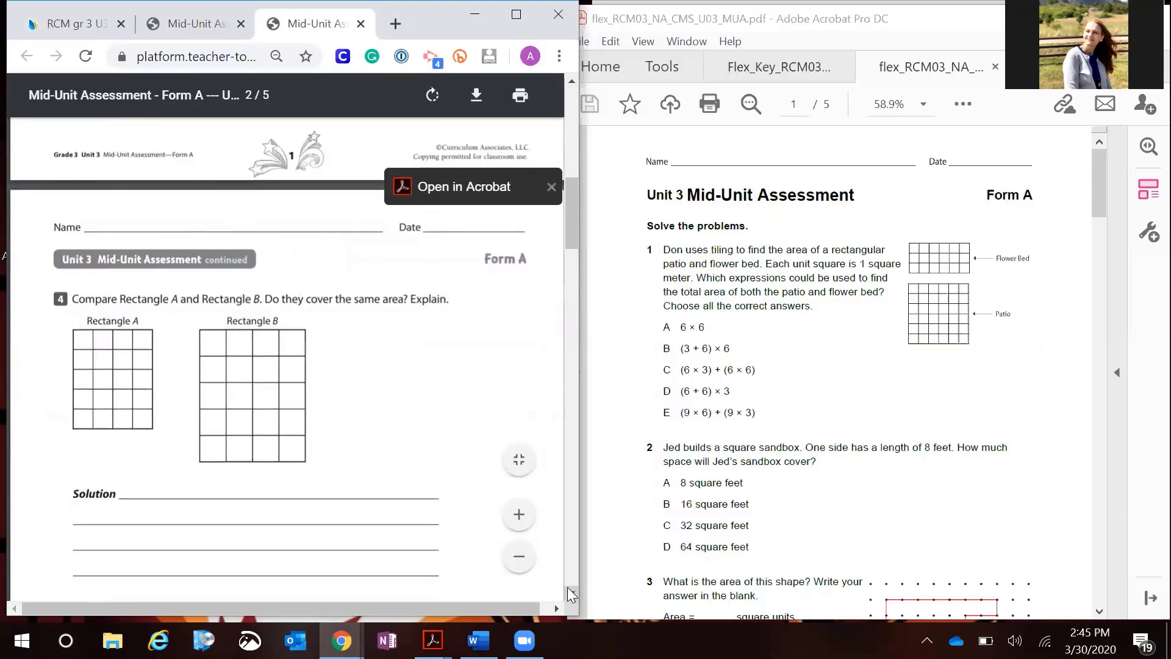
{"action": "scroll", "coordinate": [567, 587], "scroll_direction": "down", "scroll_amount": 6}
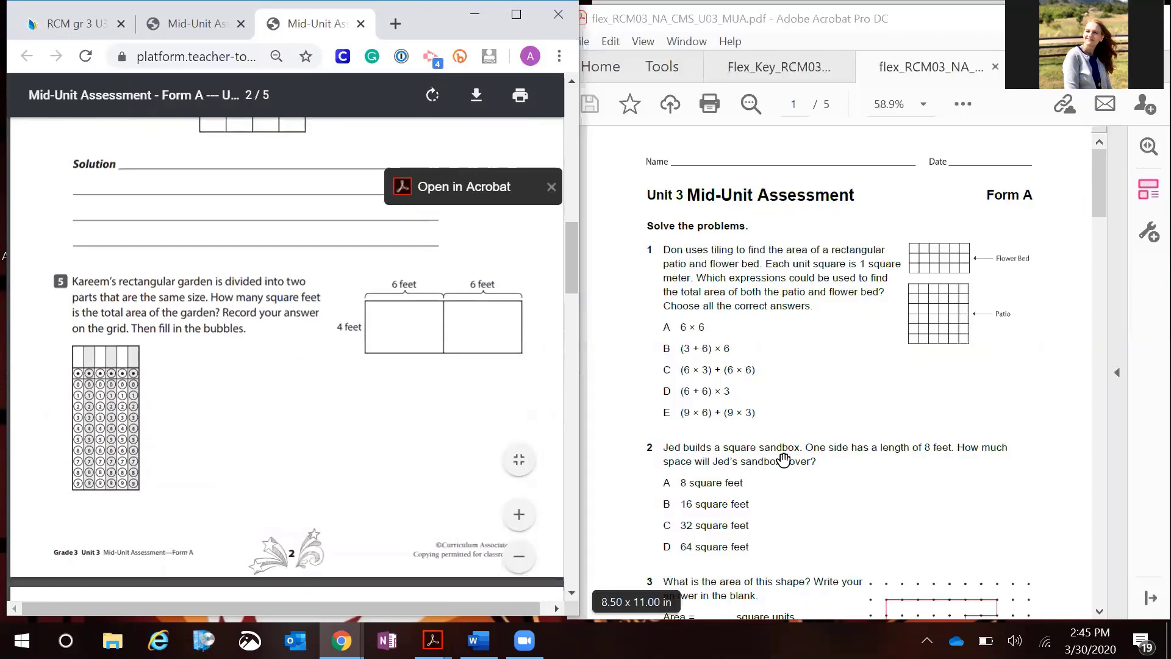
{"action": "scroll", "coordinate": [783, 460], "scroll_direction": "down", "scroll_amount": 2}
{"action": "scroll", "coordinate": [783, 459], "scroll_direction": "down", "scroll_amount": 12}
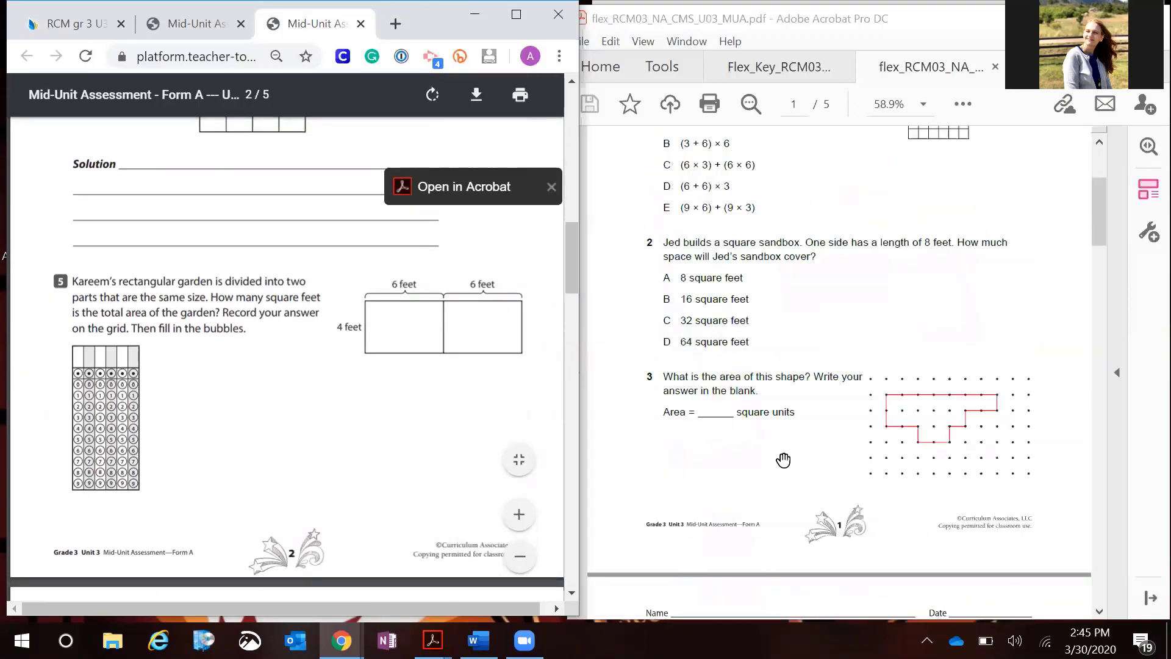
{"action": "scroll", "coordinate": [783, 459], "scroll_direction": "down", "scroll_amount": 12}
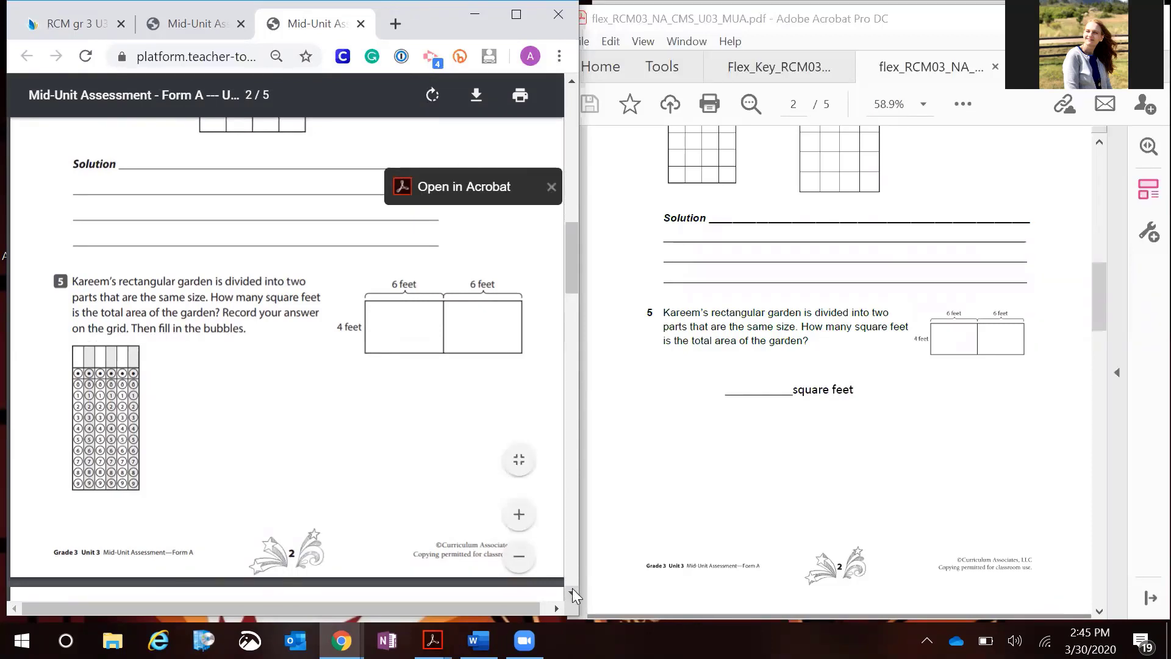
{"action": "scroll", "coordinate": [572, 588], "scroll_direction": "down", "scroll_amount": 3}
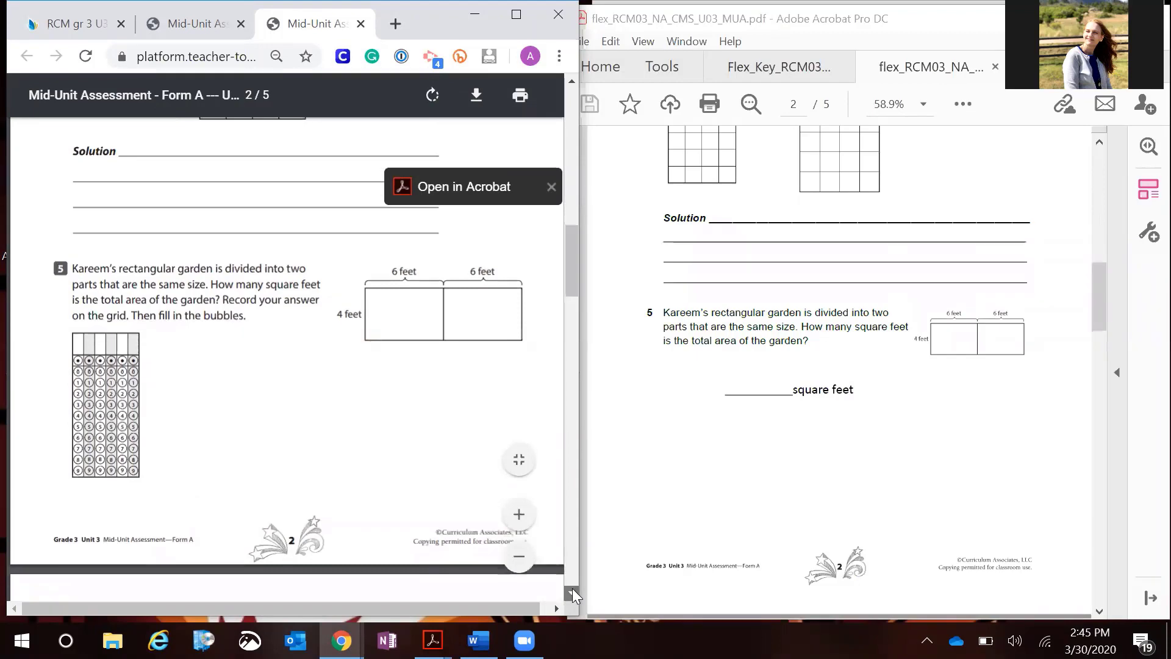
{"action": "scroll", "coordinate": [572, 588], "scroll_direction": "down", "scroll_amount": 5}
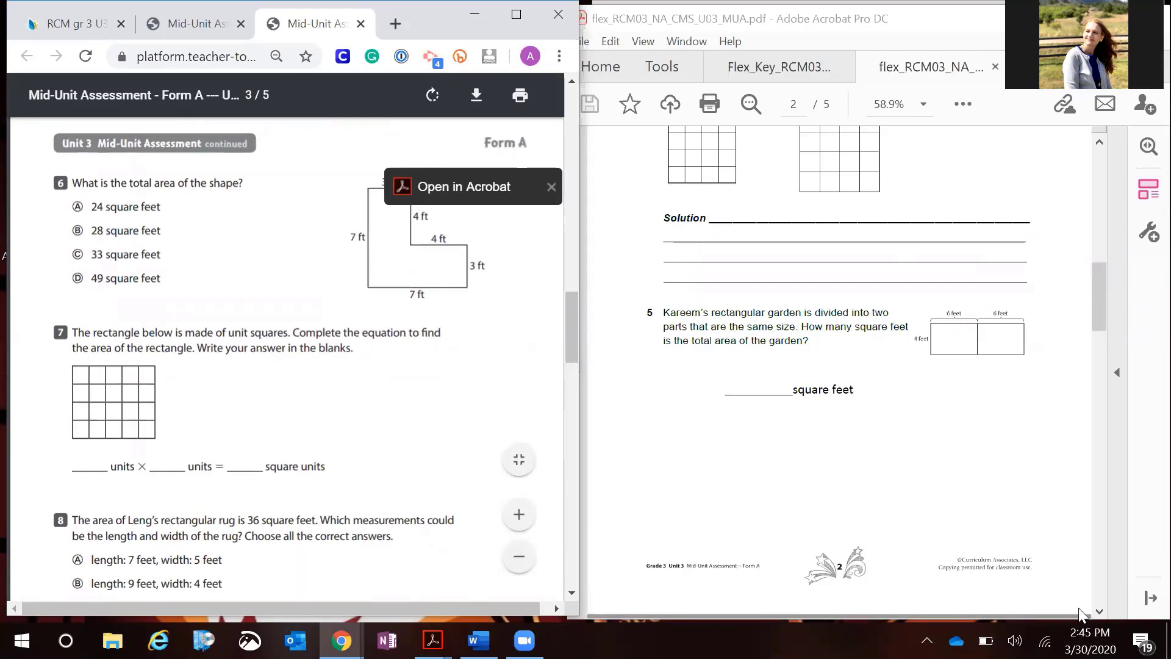
{"action": "left_click", "coordinate": [1099, 611]}
{"action": "scroll", "coordinate": [1099, 611], "scroll_direction": "down", "scroll_amount": 12}
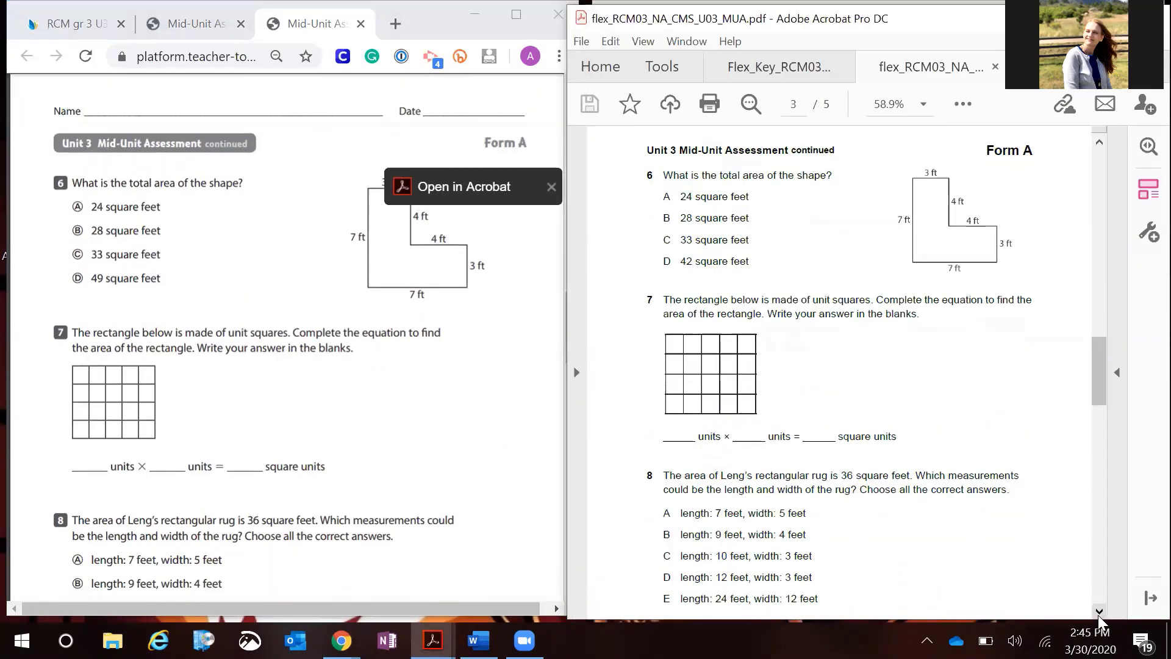
{"action": "left_click", "coordinate": [1099, 611]}
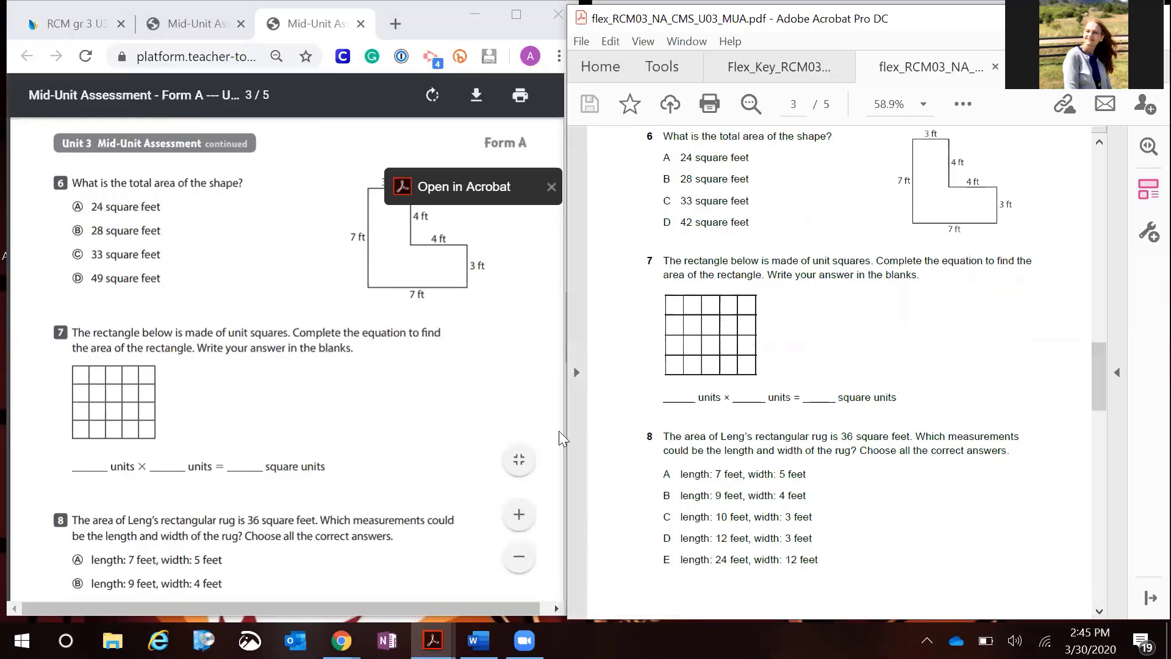
{"action": "left_click", "coordinate": [444, 418]}
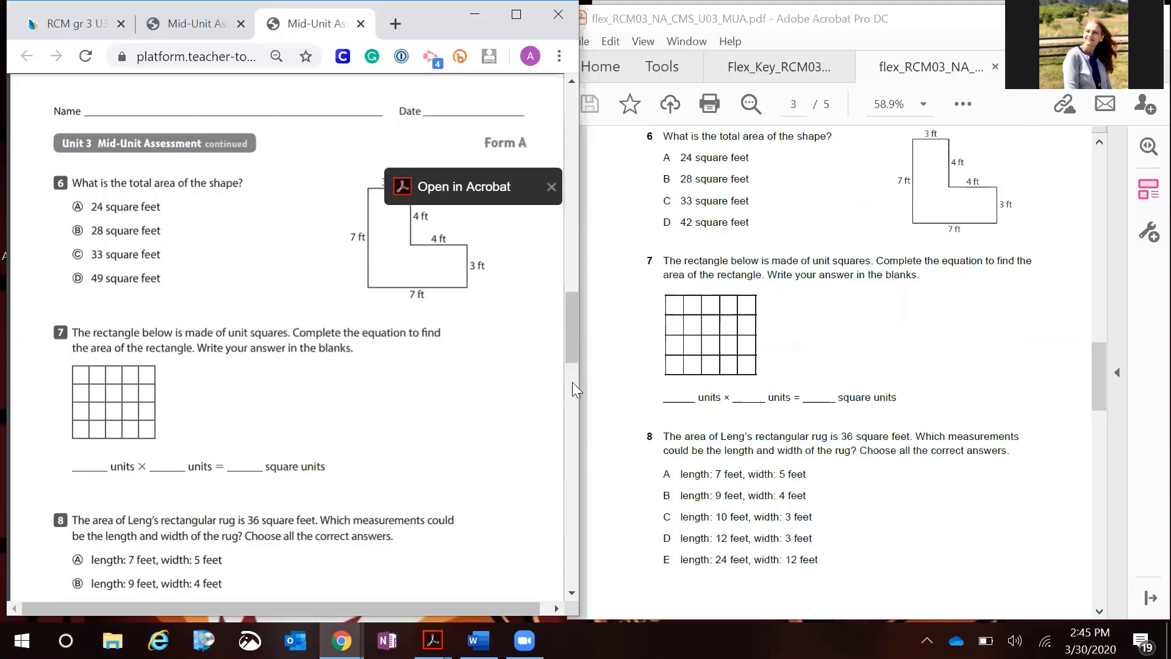
{"action": "left_click_drag", "start_coordinate": [573, 347], "coordinate": [571, 455]}
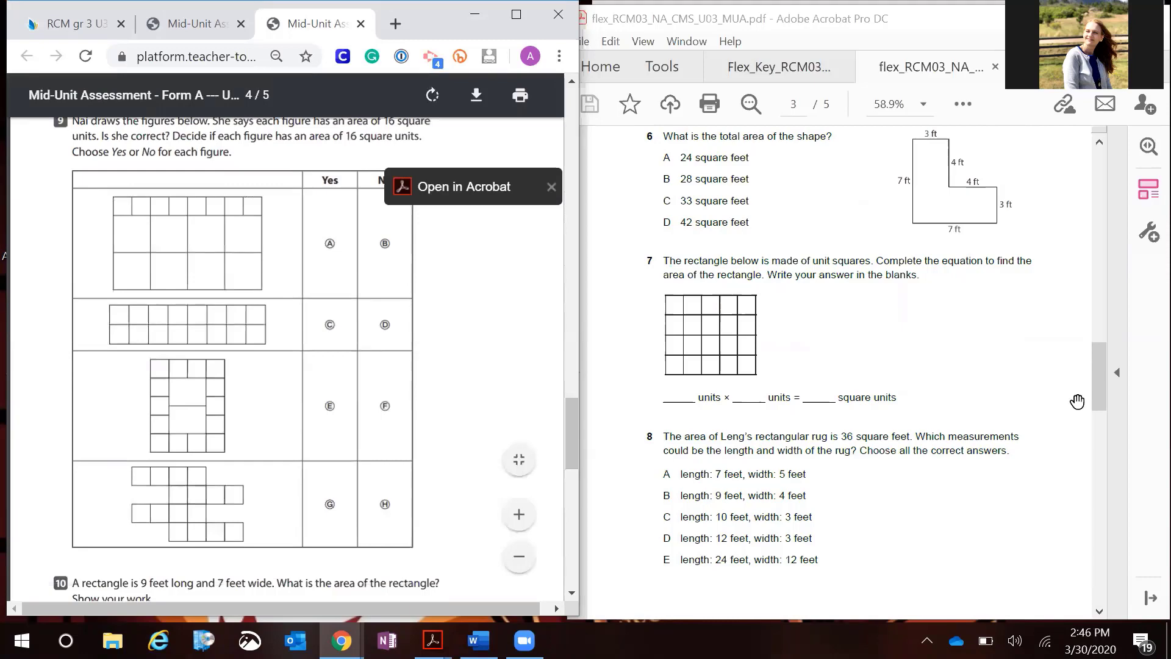
{"action": "left_click_drag", "start_coordinate": [1105, 402], "coordinate": [1108, 482]}
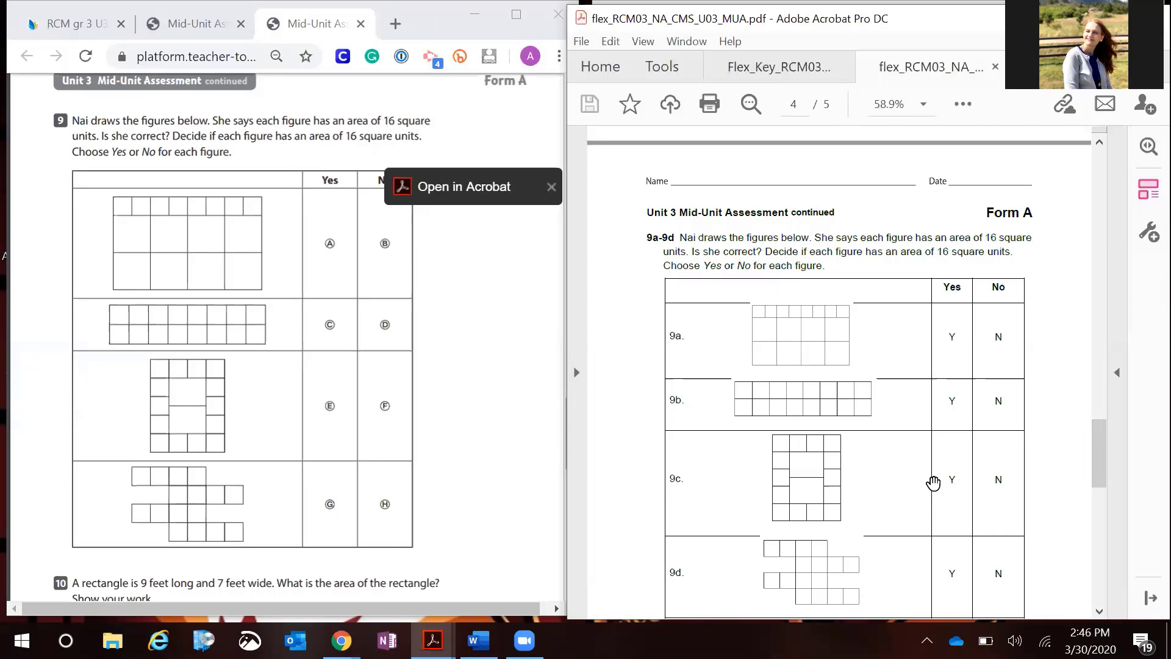
{"action": "left_click", "coordinate": [557, 434]}
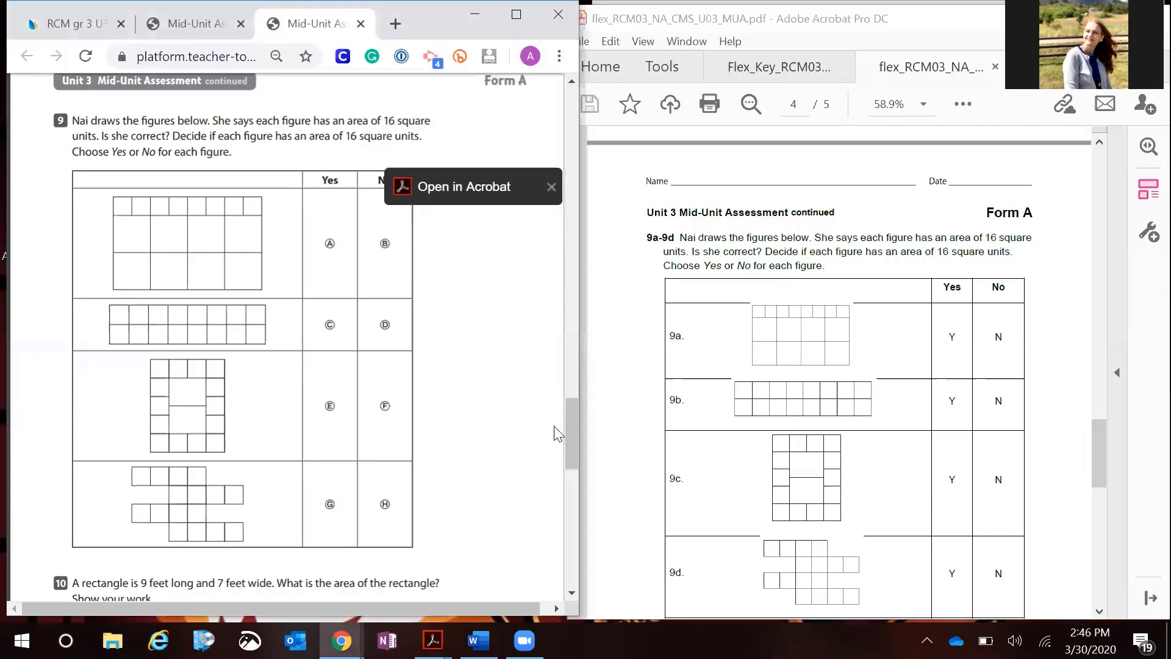
{"action": "left_click_drag", "start_coordinate": [568, 423], "coordinate": [577, 482]}
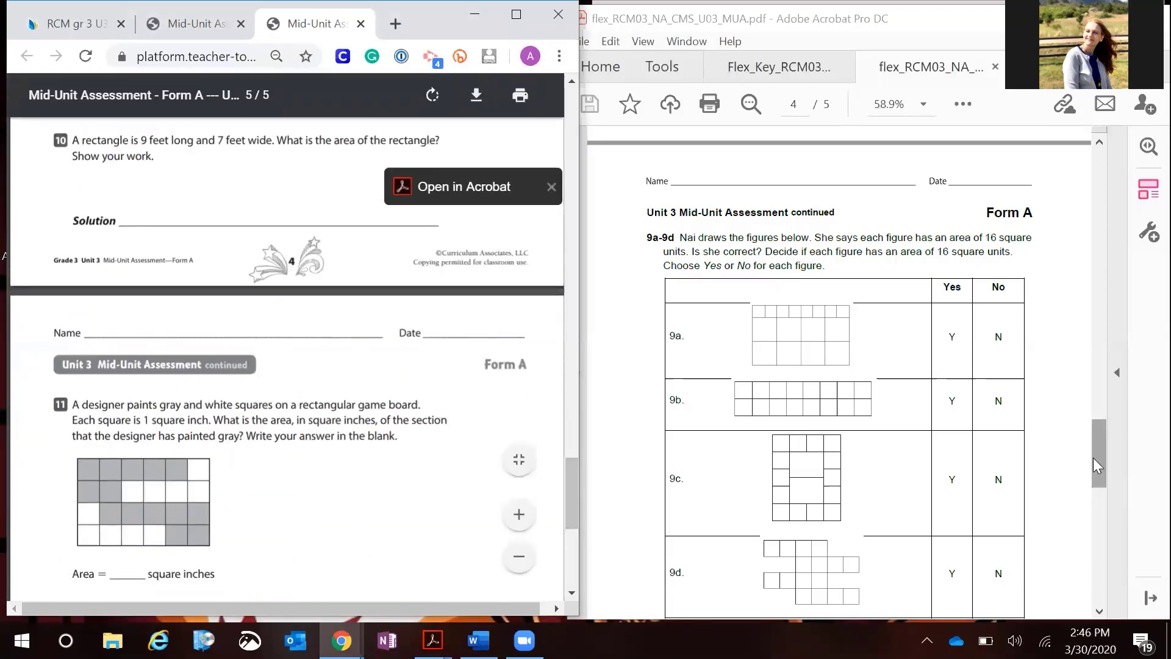
{"action": "left_click_drag", "start_coordinate": [1093, 465], "coordinate": [1109, 581]}
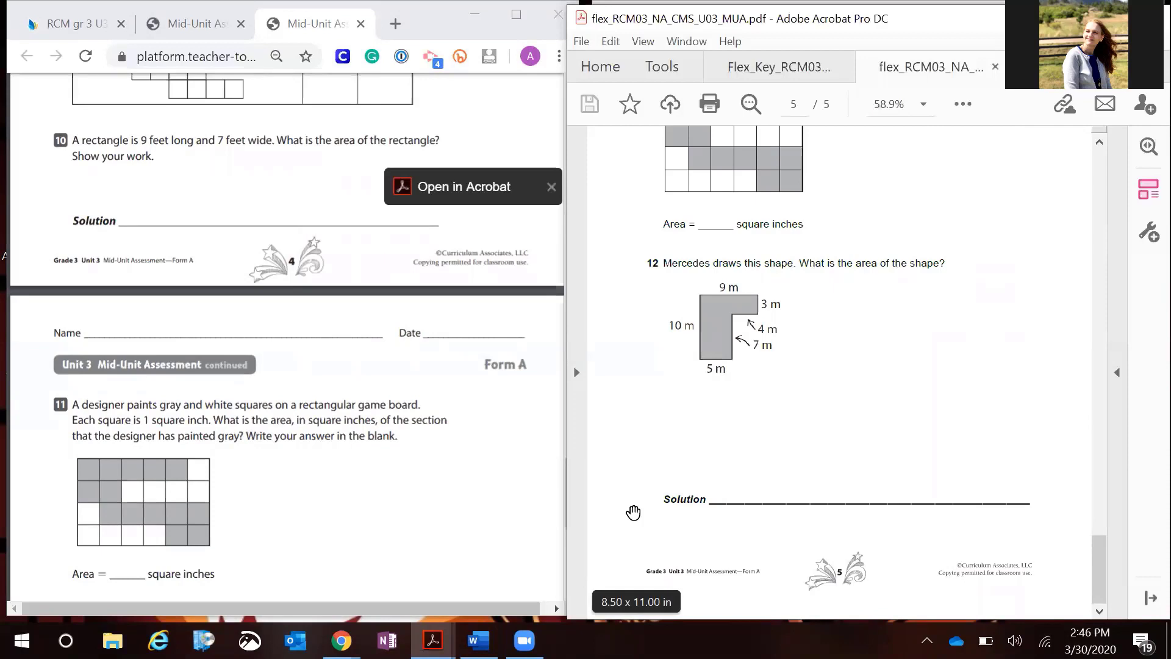
{"action": "left_click", "coordinate": [409, 460]}
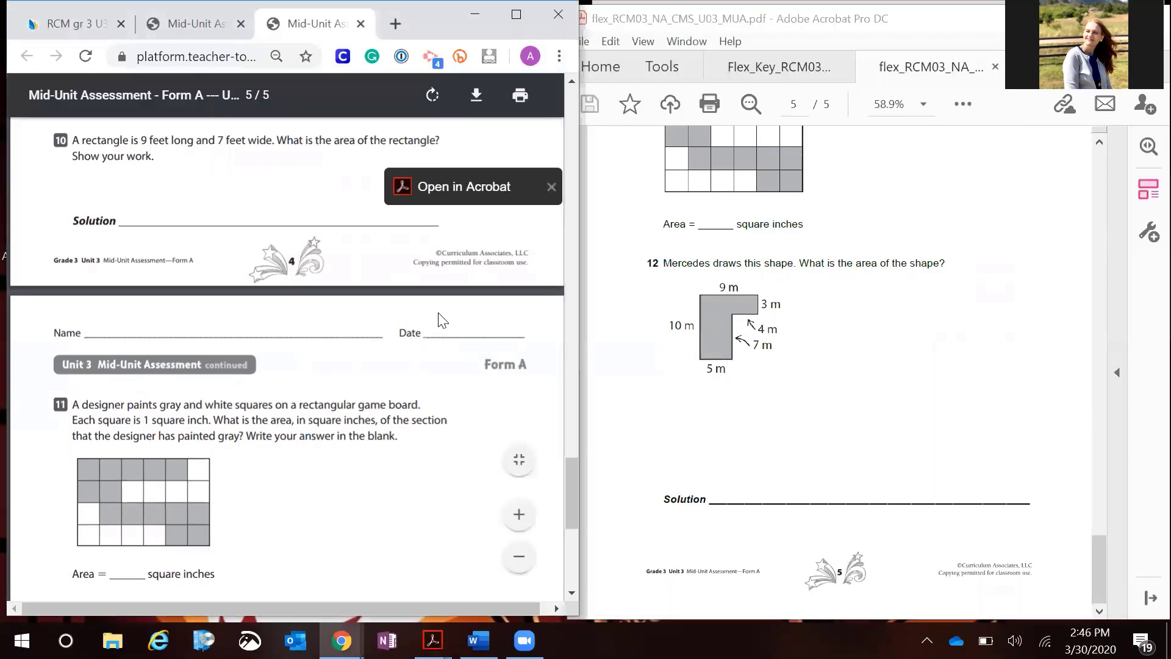
Return to the maximized RCM gr 3 U3 MUA assessment and tag its subject as Mathematics
{"action": "key", "text": "super+Up"}
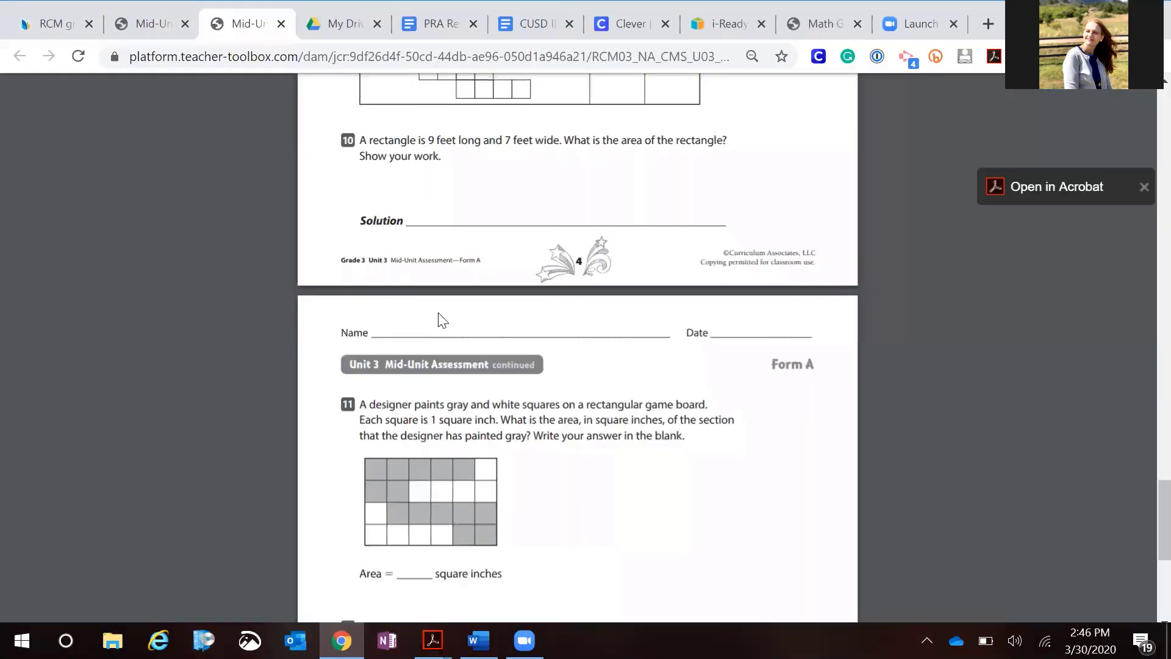
{"action": "left_click", "coordinate": [54, 13]}
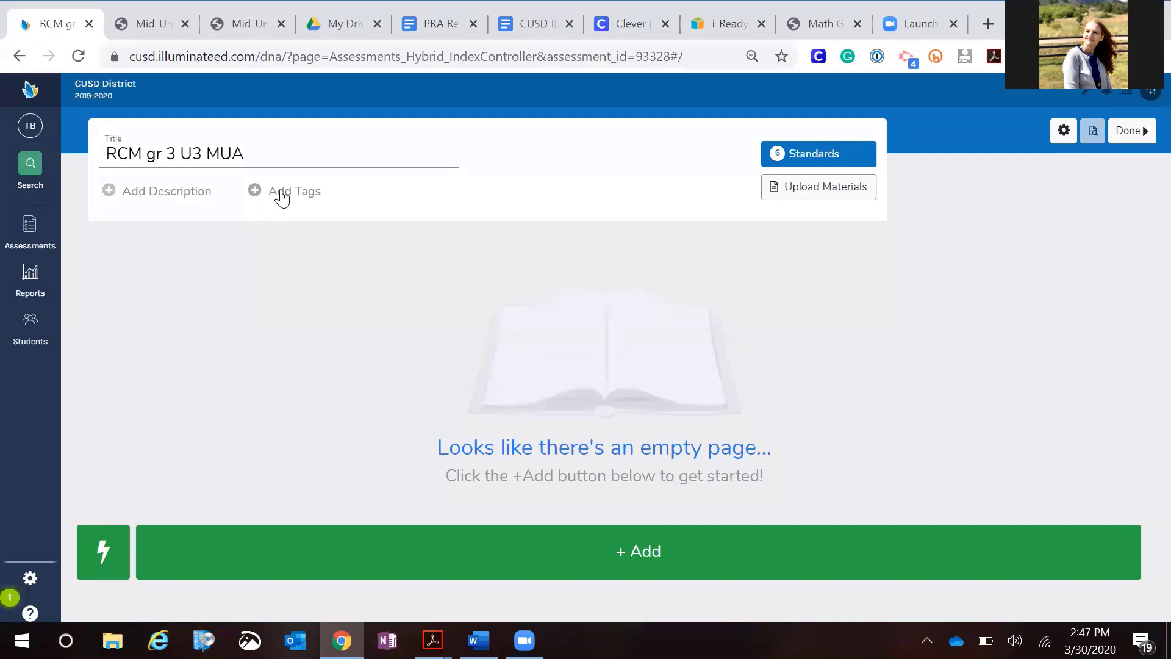
{"action": "left_click", "coordinate": [280, 193]}
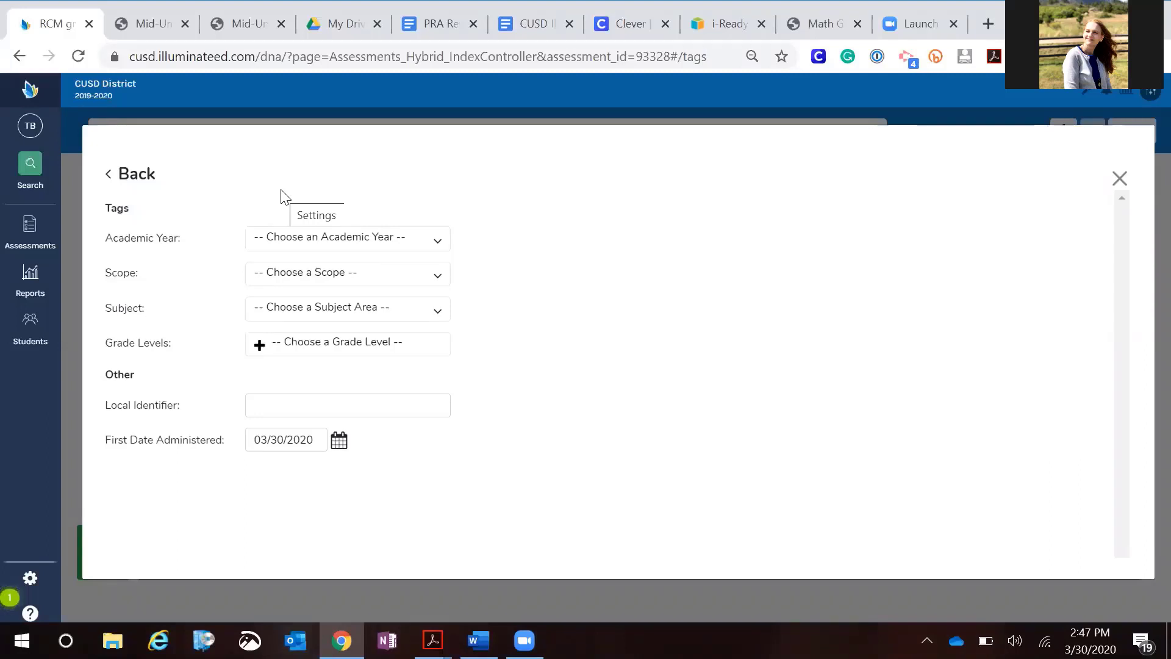
{"action": "left_click", "coordinate": [389, 315]}
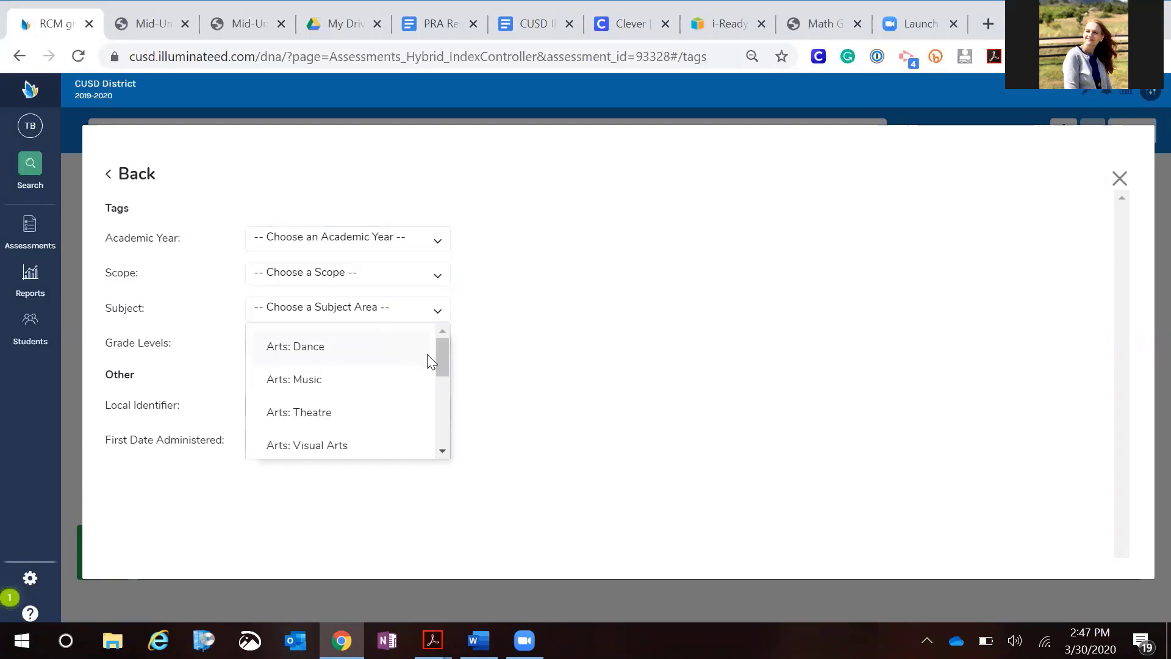
{"action": "left_click_drag", "start_coordinate": [440, 359], "coordinate": [381, 467]}
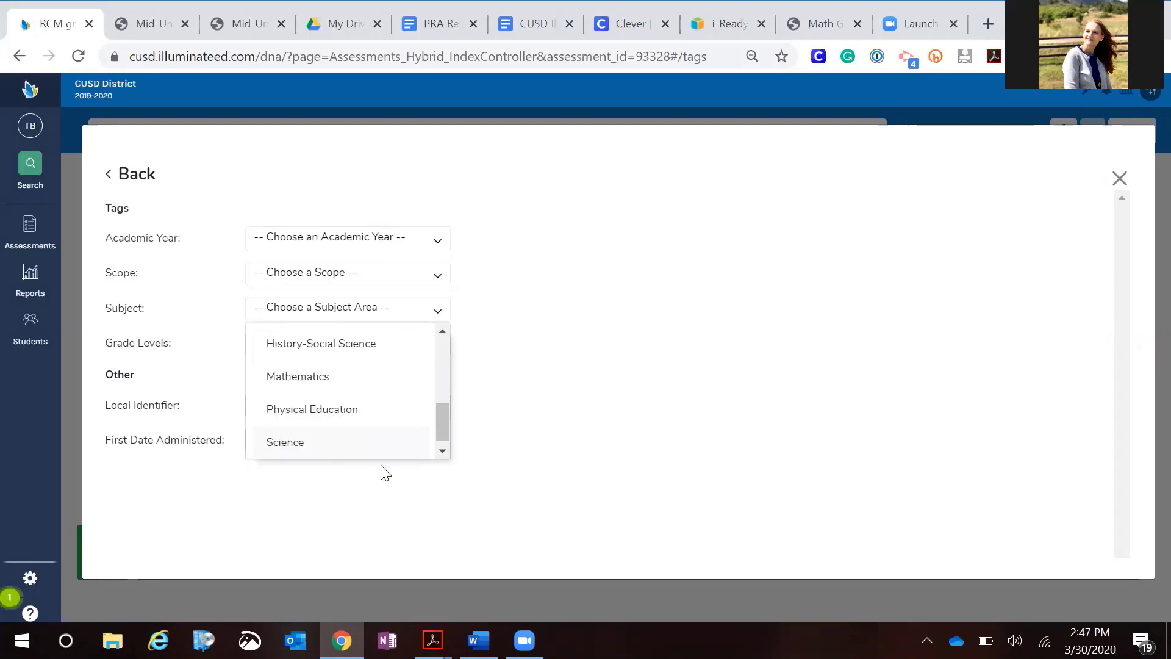
{"action": "left_click", "coordinate": [309, 381]}
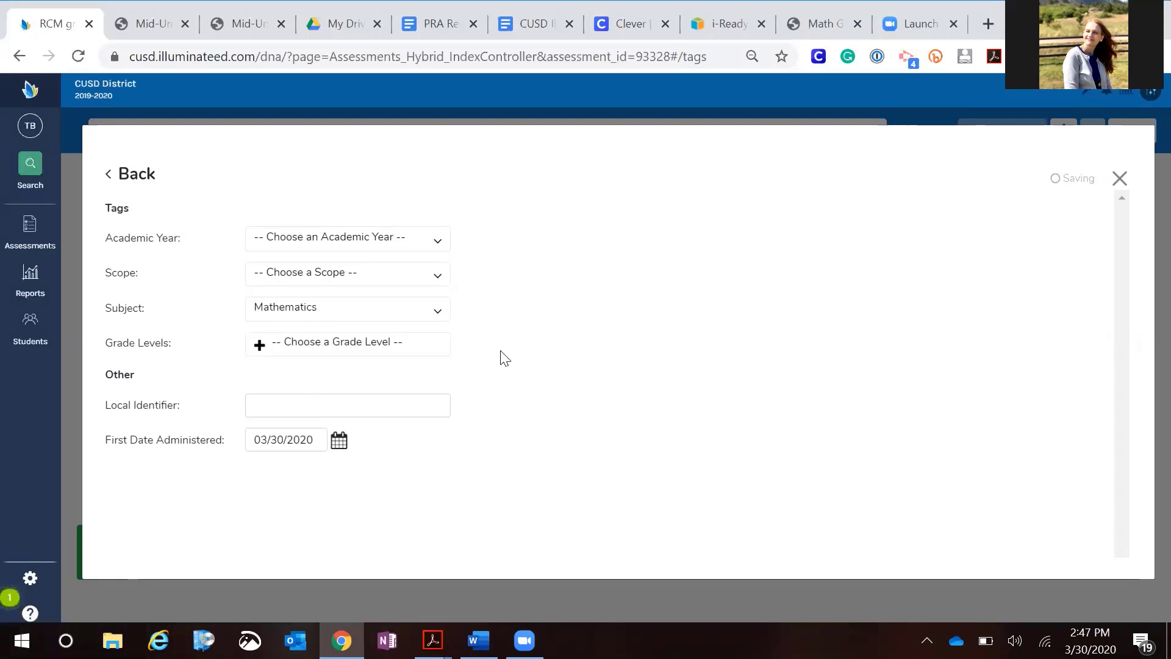
Add the 3rd Grade grade level tag and close the tags dialog
{"action": "left_click", "coordinate": [361, 350]}
{"action": "left_click_drag", "start_coordinate": [458, 407], "coordinate": [439, 445]}
{"action": "left_click", "coordinate": [329, 482]}
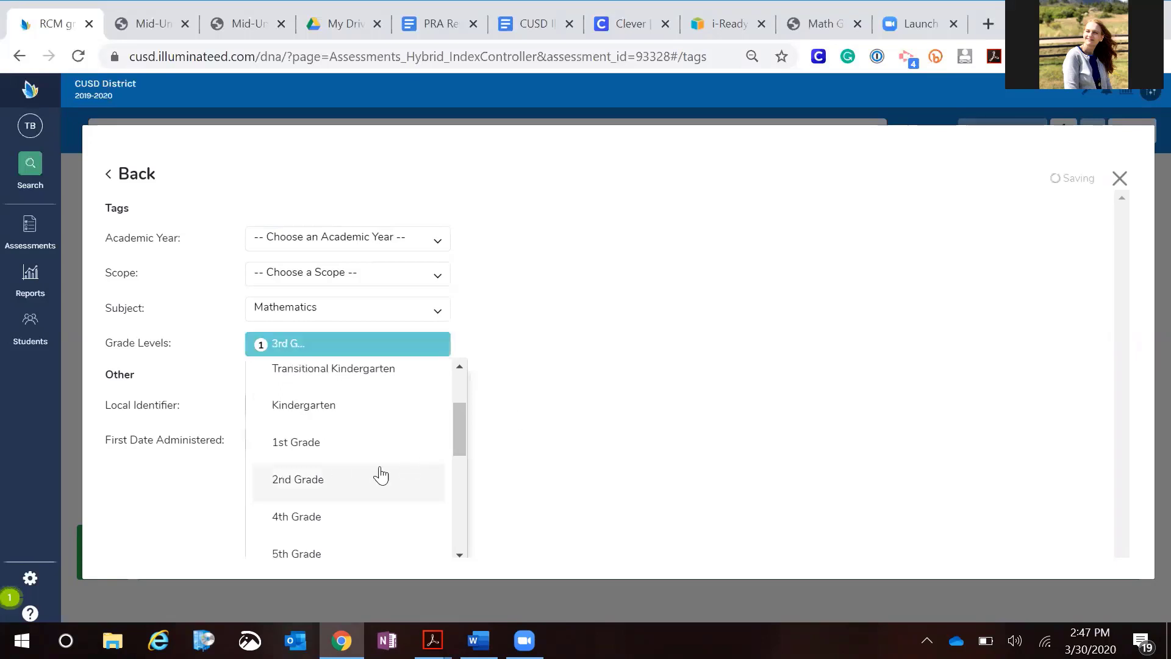
{"action": "left_click", "coordinate": [617, 404]}
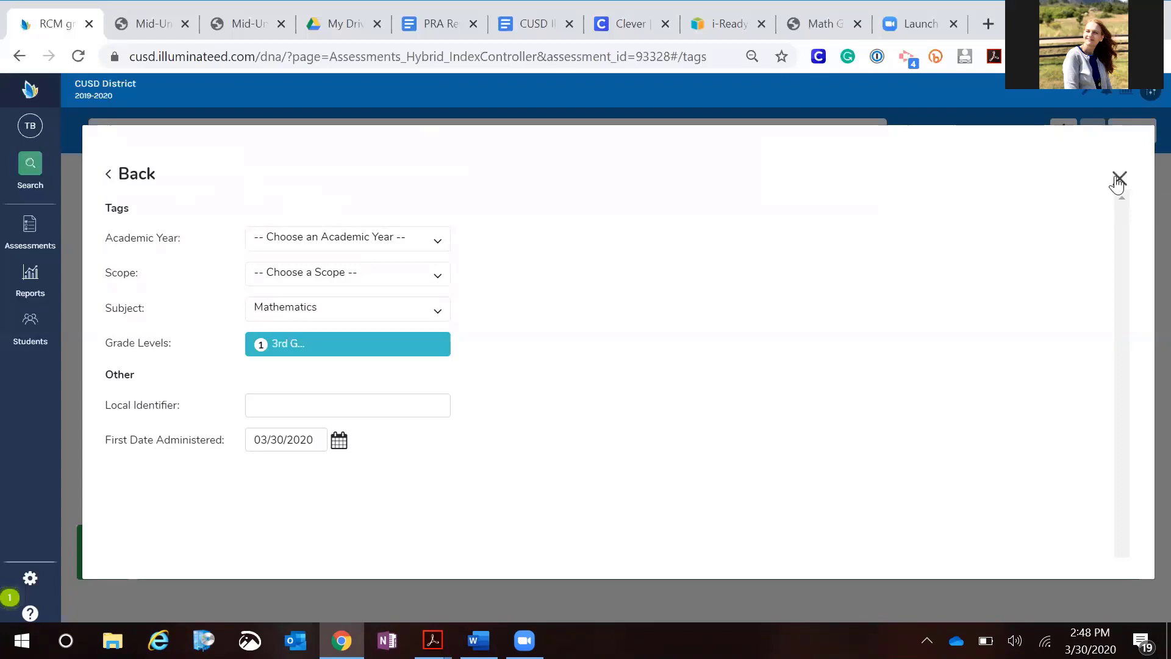
{"action": "left_click", "coordinate": [1119, 179]}
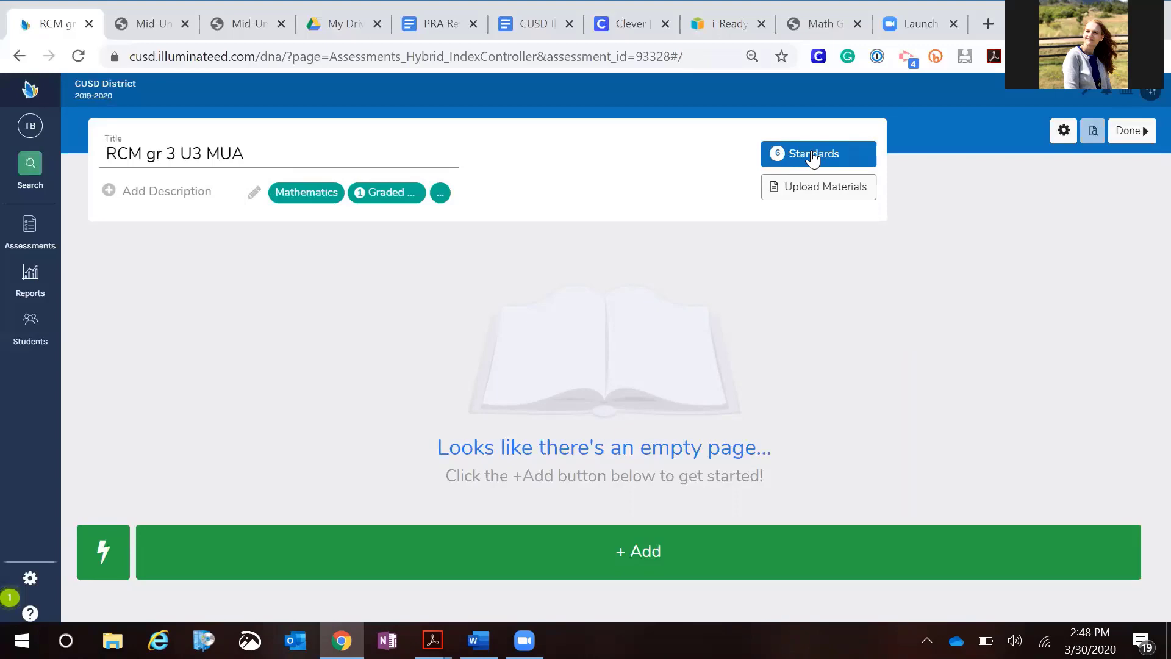
Open the standards dialog and remove all six previously selected standards
{"action": "left_click", "coordinate": [813, 157]}
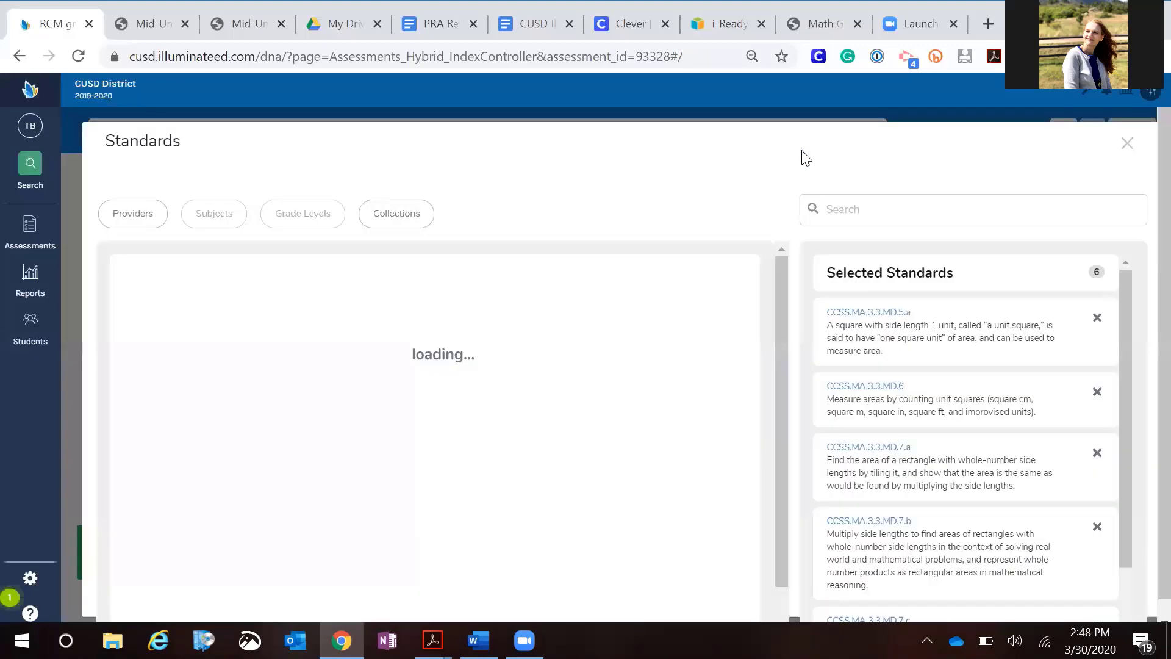
{"action": "left_click", "coordinate": [1113, 320]}
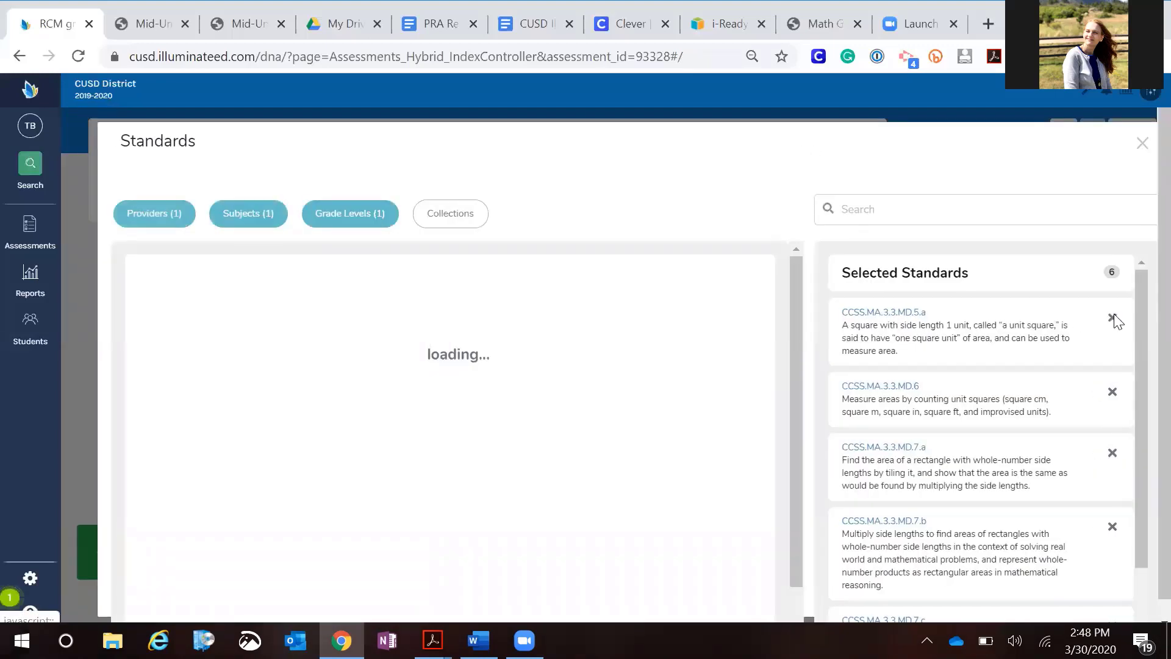
{"action": "left_click", "coordinate": [1113, 295]}
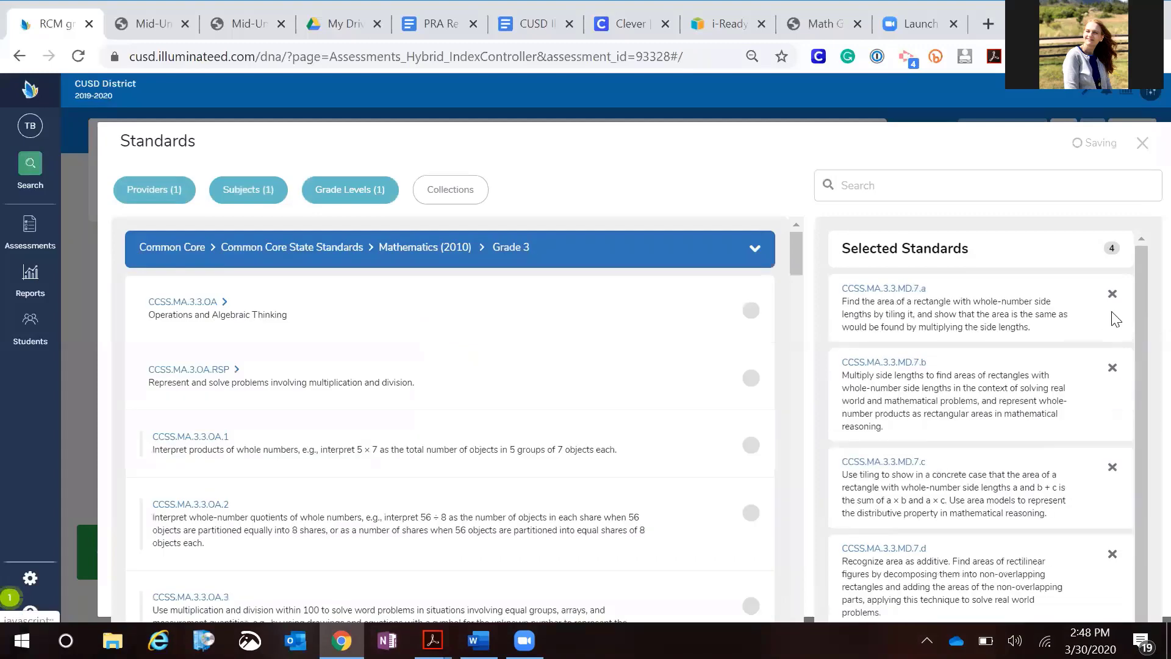
{"action": "left_click", "coordinate": [1112, 295]}
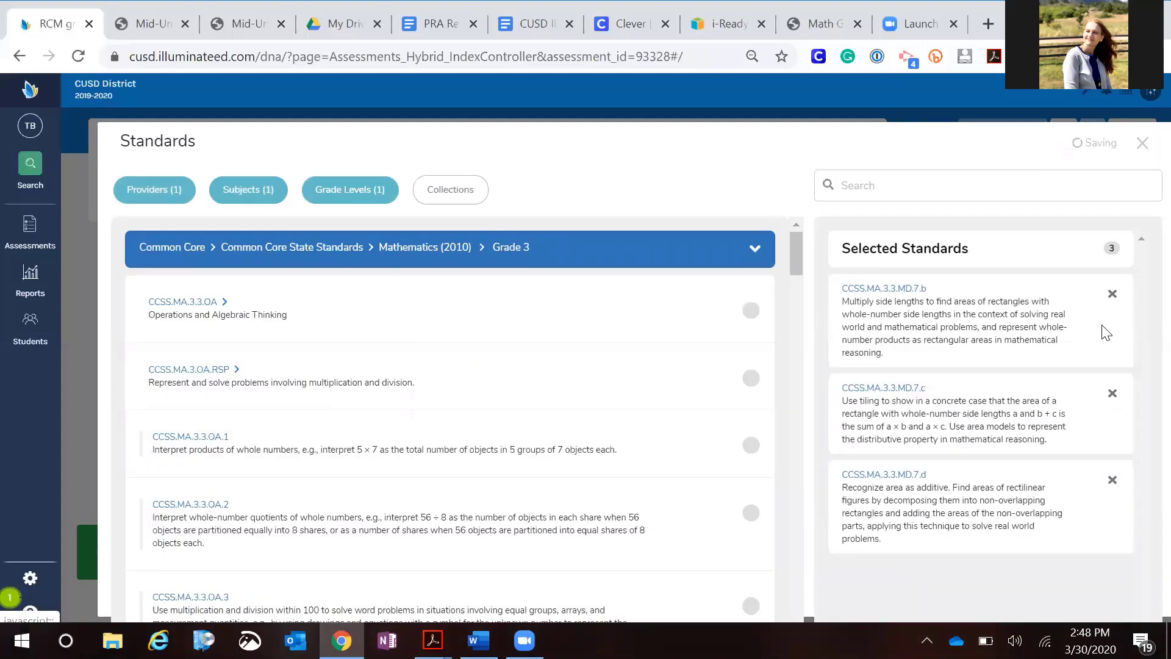
{"action": "left_click", "coordinate": [1111, 296]}
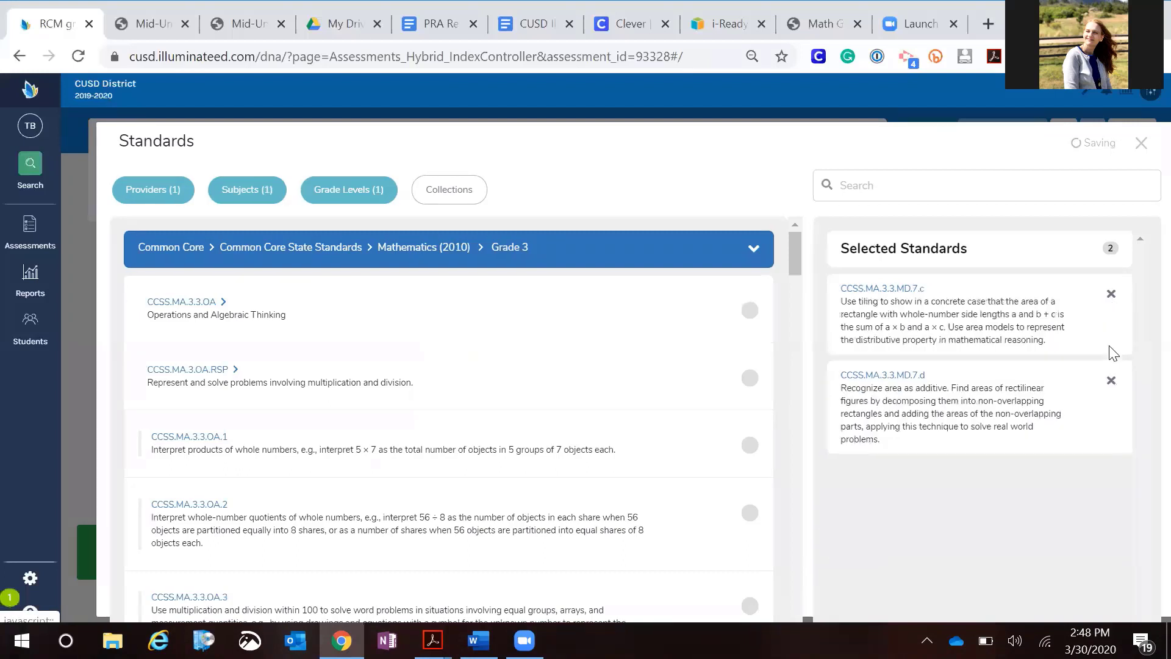
{"action": "left_click", "coordinate": [1110, 296]}
{"action": "left_click", "coordinate": [1110, 295]}
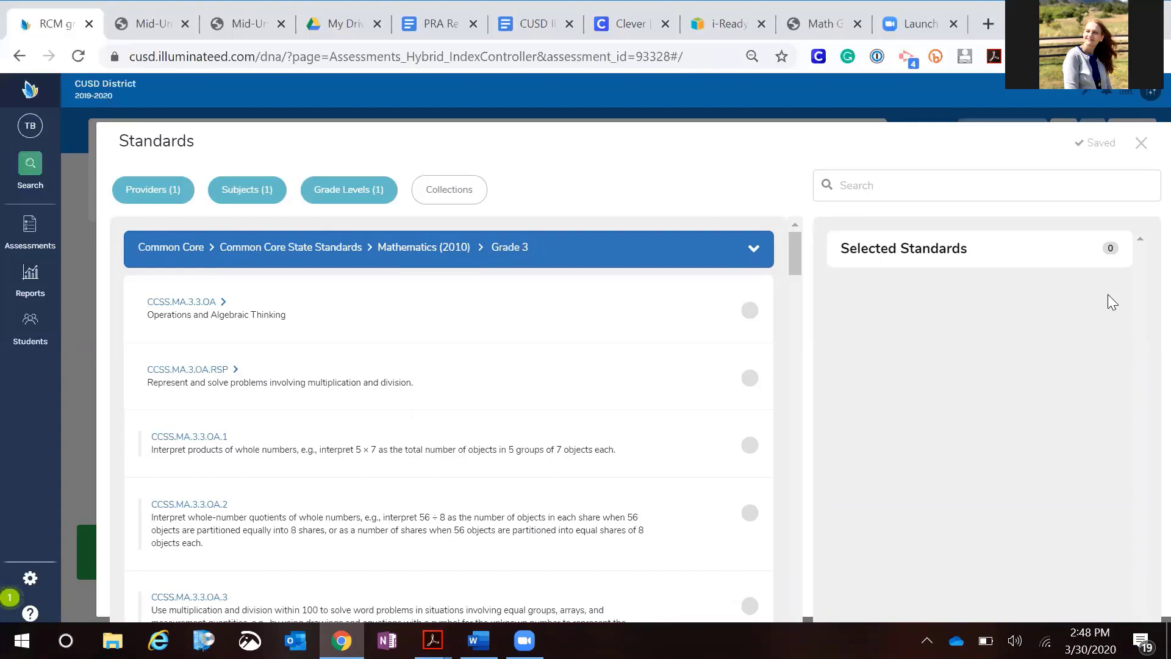
Scroll the Mid-Unit Assessment answer key to its table of problems and standards
{"action": "left_click", "coordinate": [142, 25]}
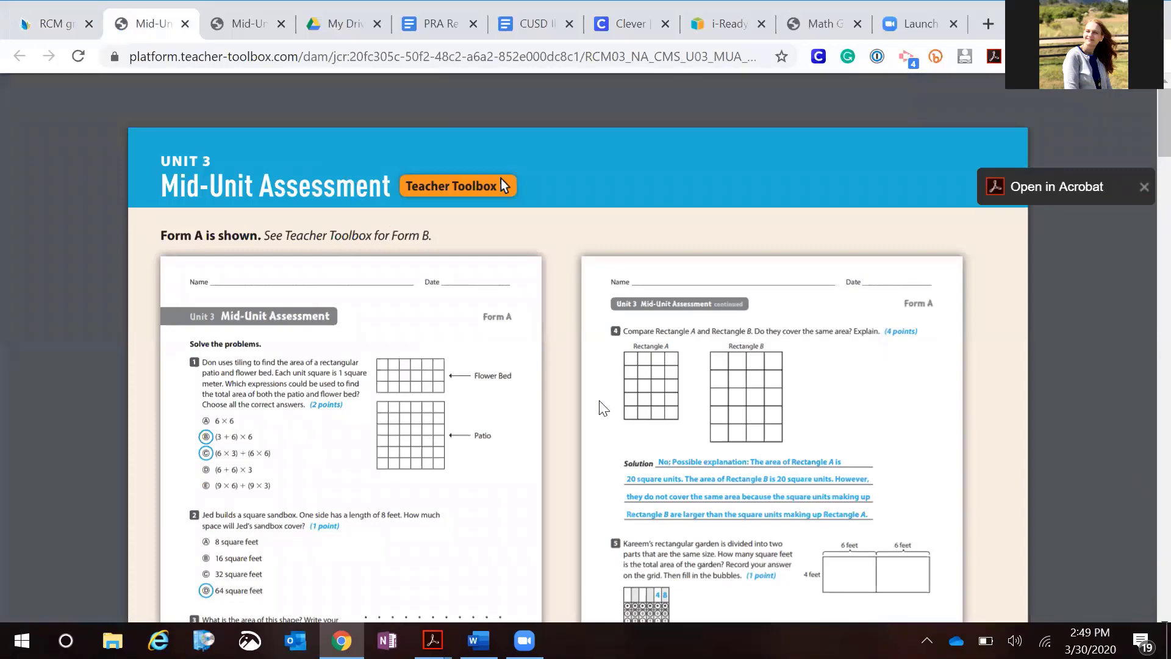
{"action": "scroll", "coordinate": [602, 408], "scroll_direction": "down", "scroll_amount": 20}
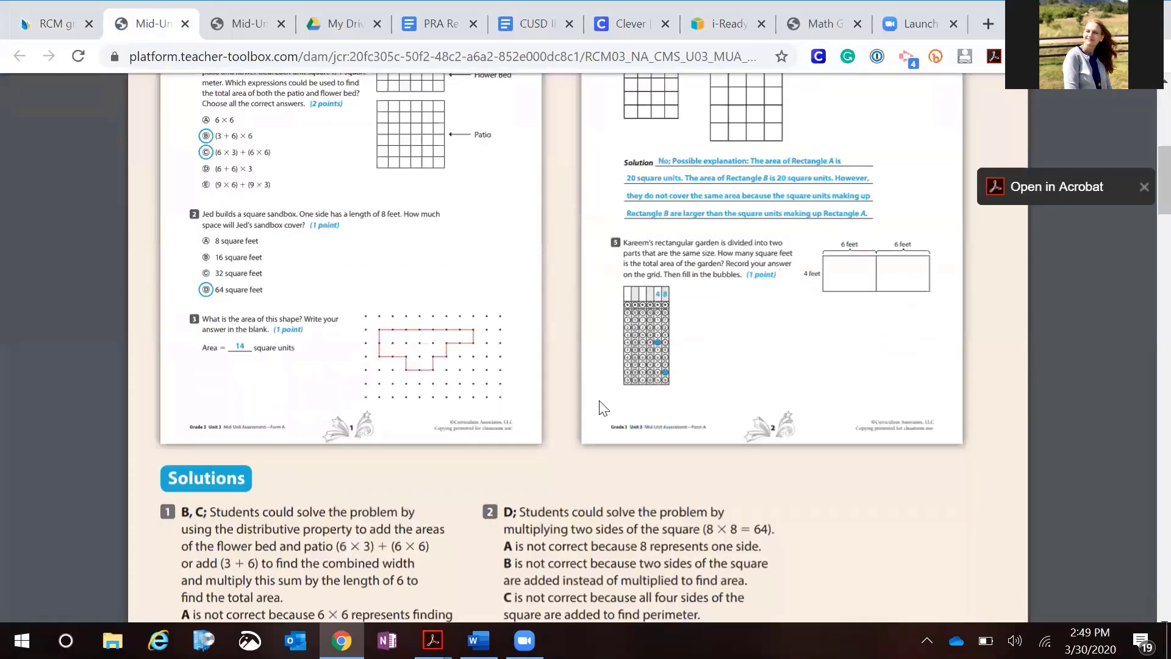
{"action": "scroll", "coordinate": [599, 400], "scroll_direction": "down", "scroll_amount": 13}
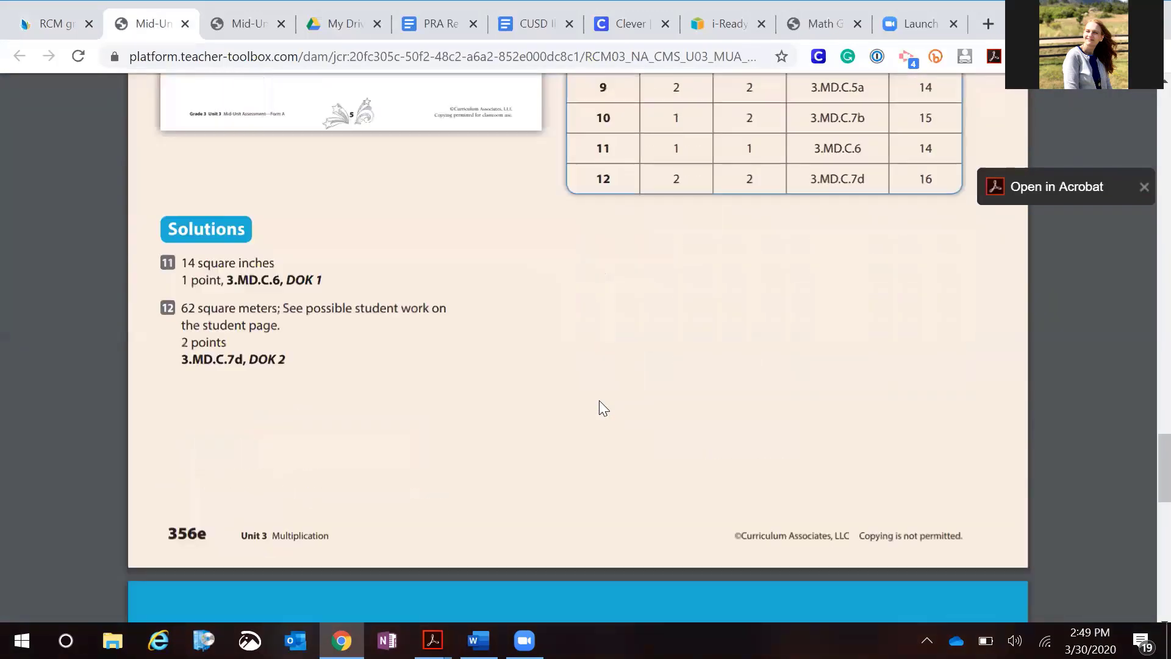
{"action": "scroll", "coordinate": [599, 401], "scroll_direction": "up", "scroll_amount": 6}
{"action": "scroll", "coordinate": [599, 400], "scroll_direction": "up", "scroll_amount": 1}
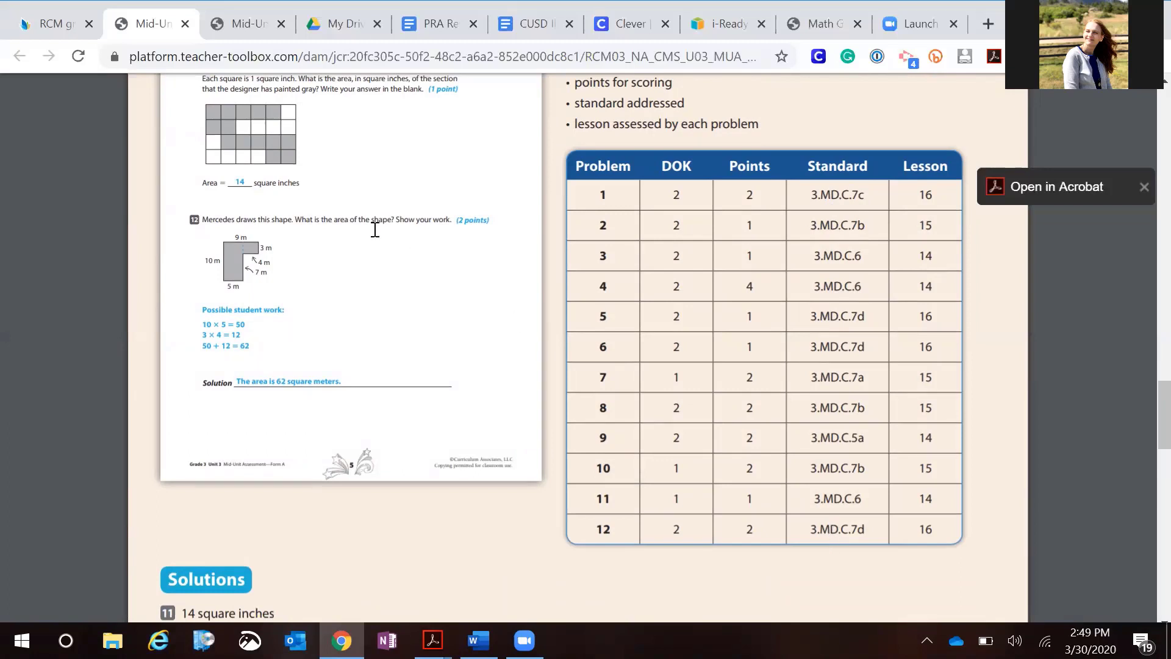
Arrange the Illuminate window and the answer key window side by side, widening the Illuminate window
{"action": "left_click", "coordinate": [49, 38]}
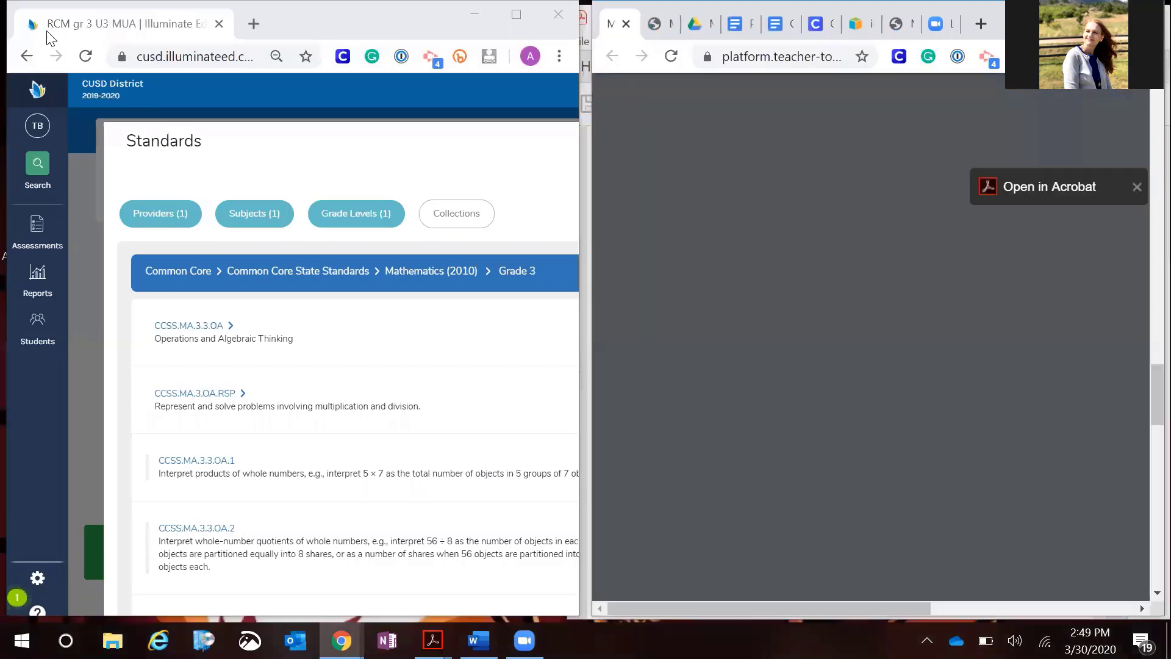
{"action": "scroll", "coordinate": [691, 445], "scroll_direction": "right", "scroll_amount": 6}
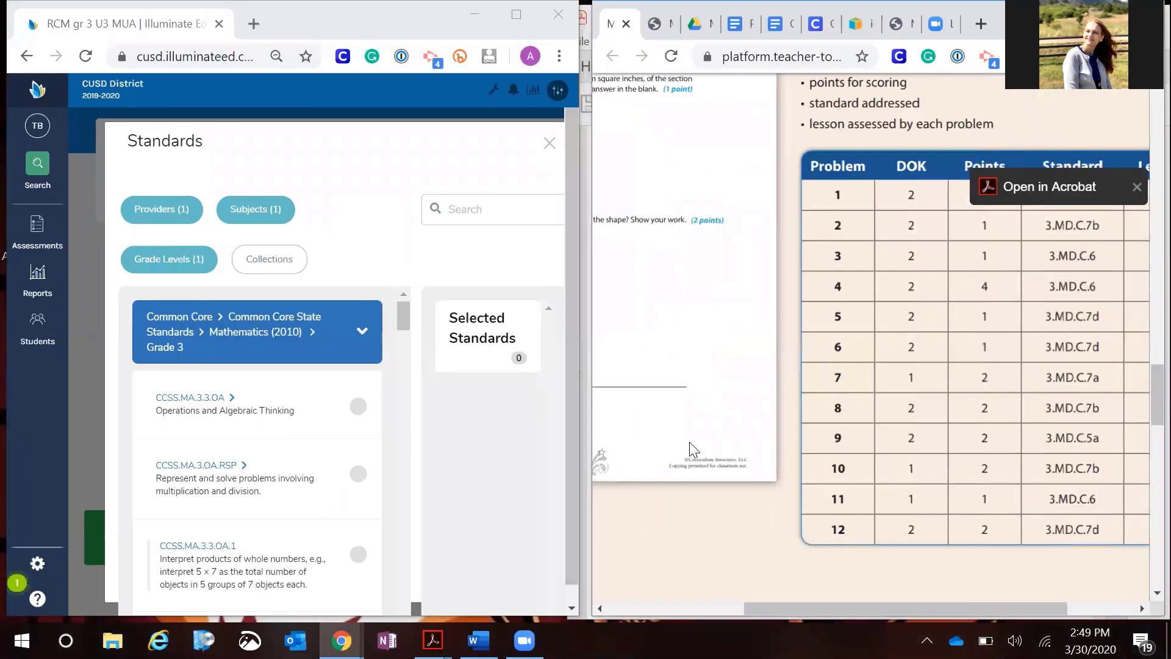
{"action": "scroll", "coordinate": [691, 449], "scroll_direction": "right", "scroll_amount": 2}
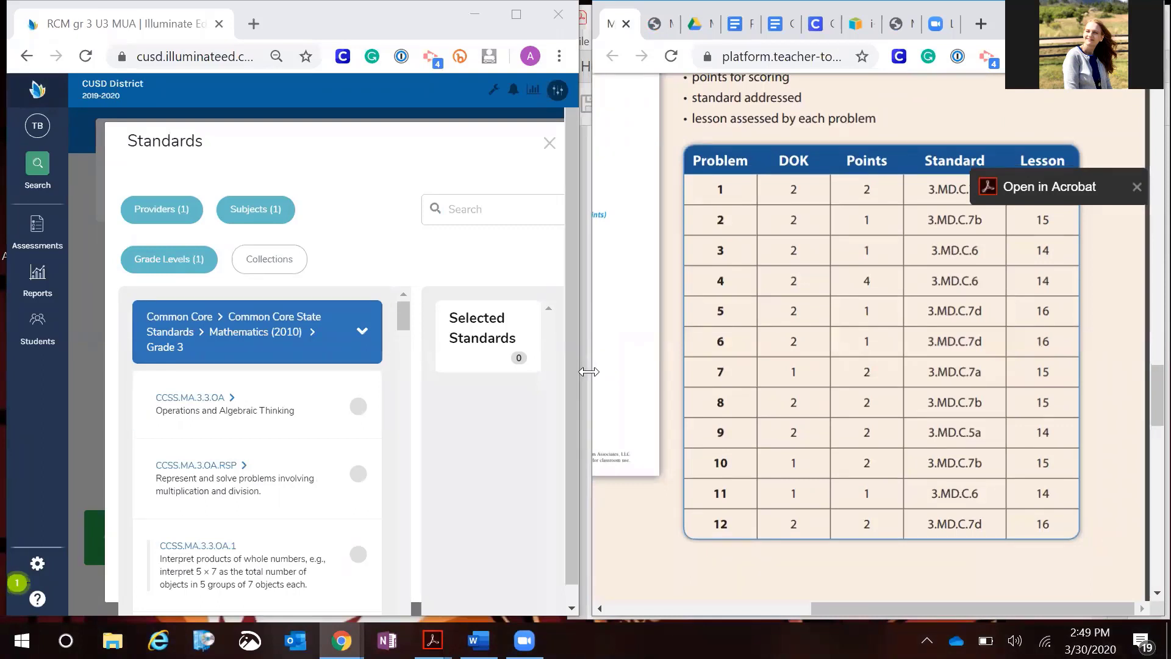
{"action": "left_click_drag", "start_coordinate": [589, 372], "coordinate": [625, 373]}
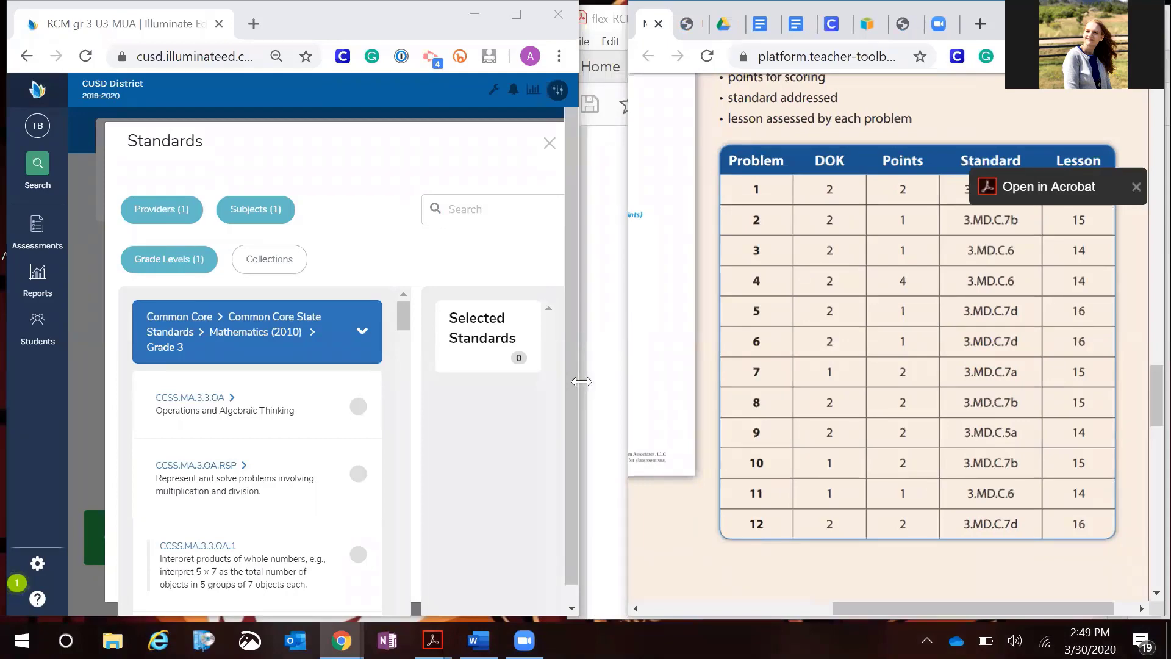
{"action": "left_click_drag", "start_coordinate": [582, 381], "coordinate": [701, 392]}
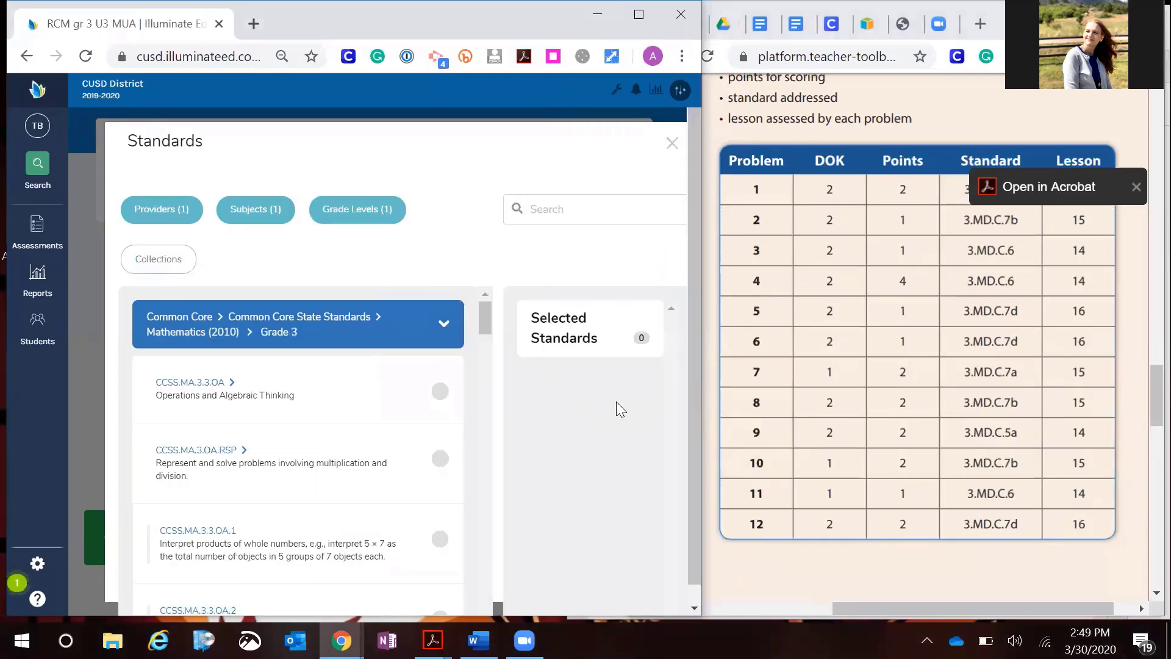
Clear the grade level and subject filters and browse the list of standards providers
{"action": "key", "text": "ctrl+minus"}
{"action": "key", "text": "ctrl+minus"}
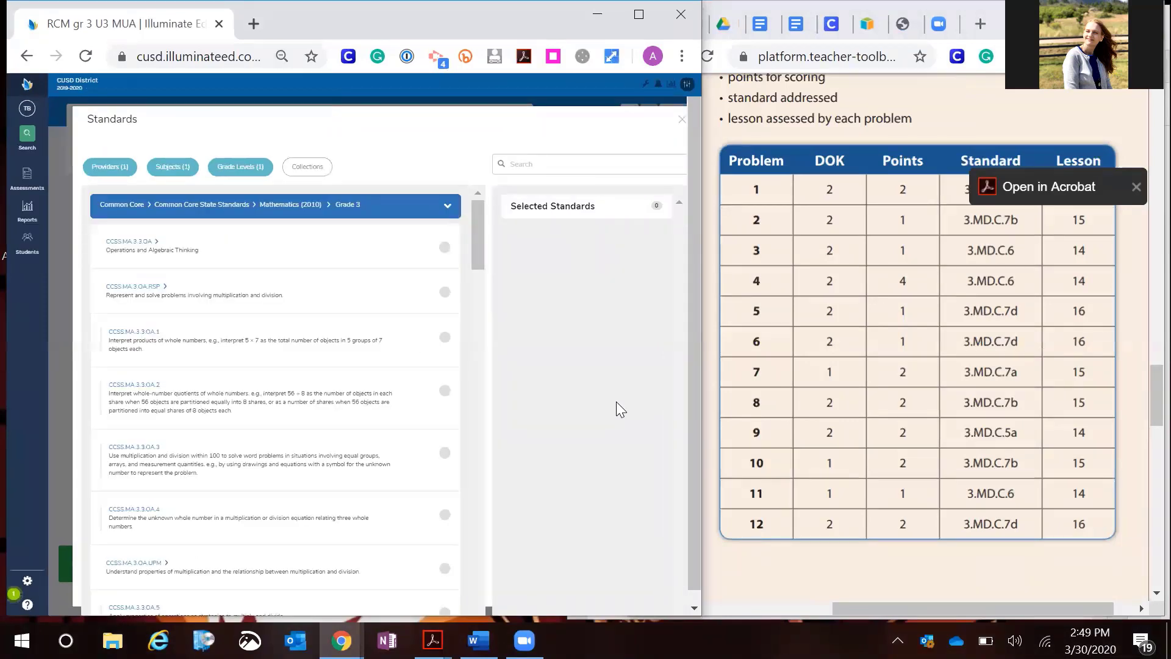
{"action": "key", "text": "ctrl+plus"}
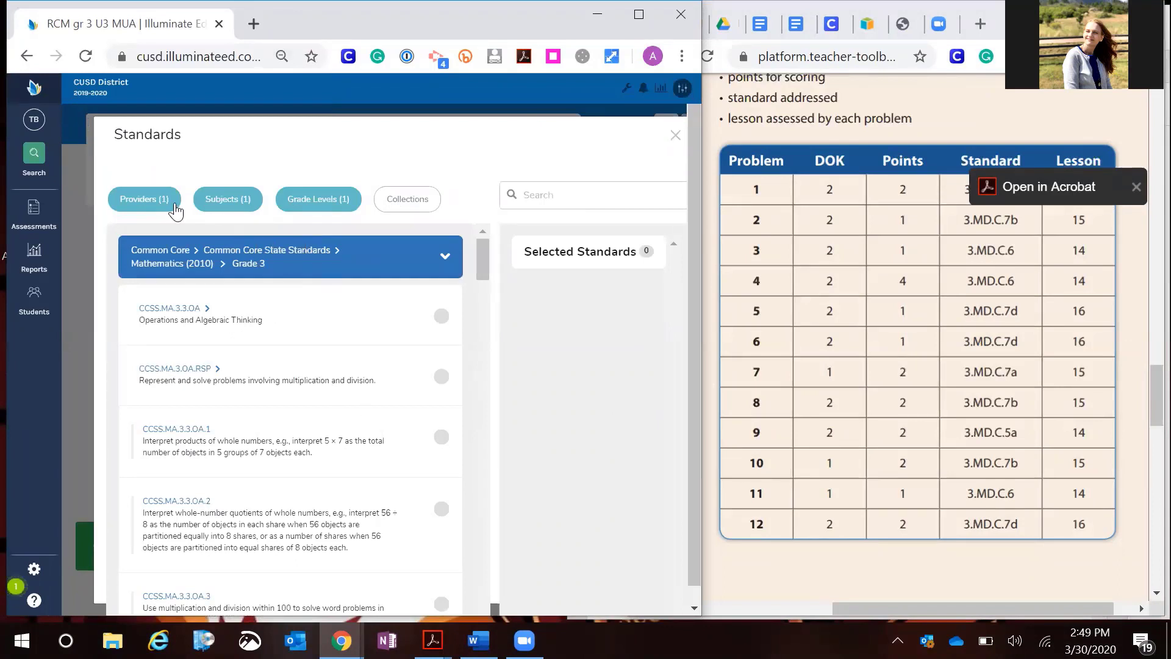
{"action": "left_click", "coordinate": [308, 199]}
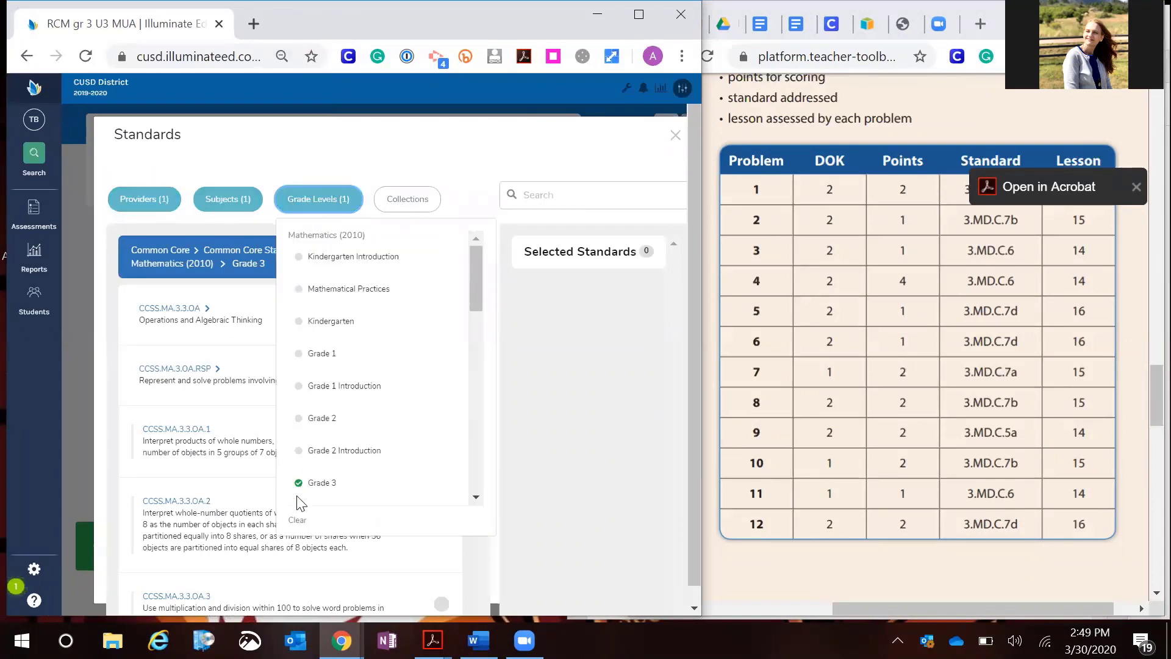
{"action": "left_click", "coordinate": [297, 520]}
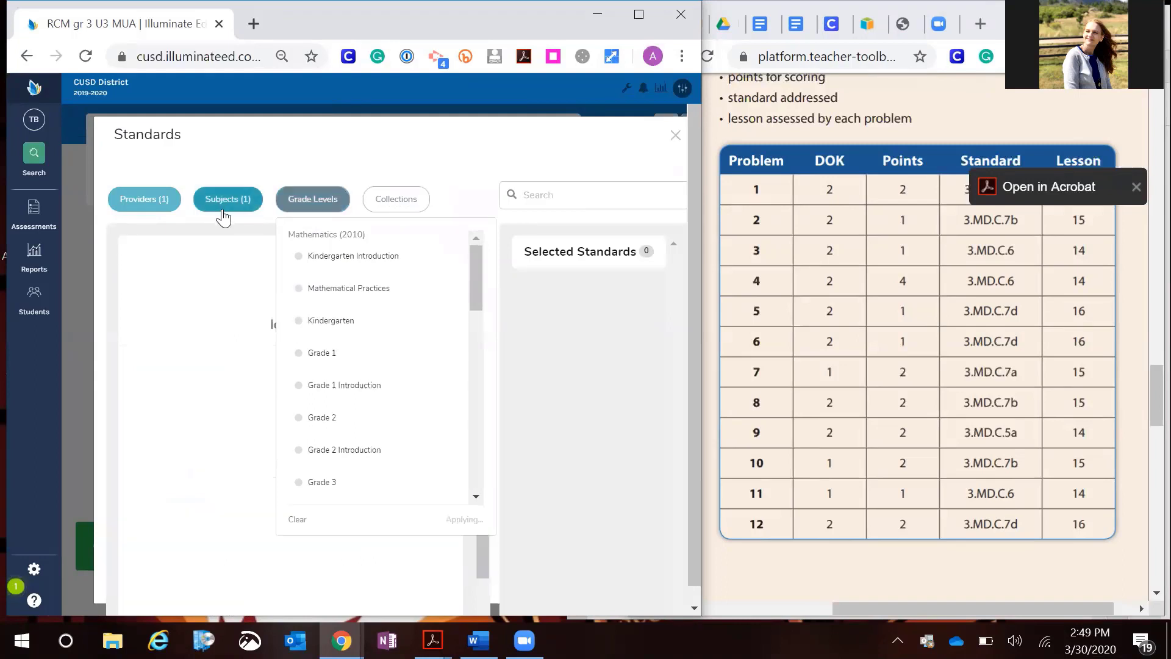
{"action": "left_click", "coordinate": [223, 207]}
{"action": "left_click", "coordinate": [215, 330]}
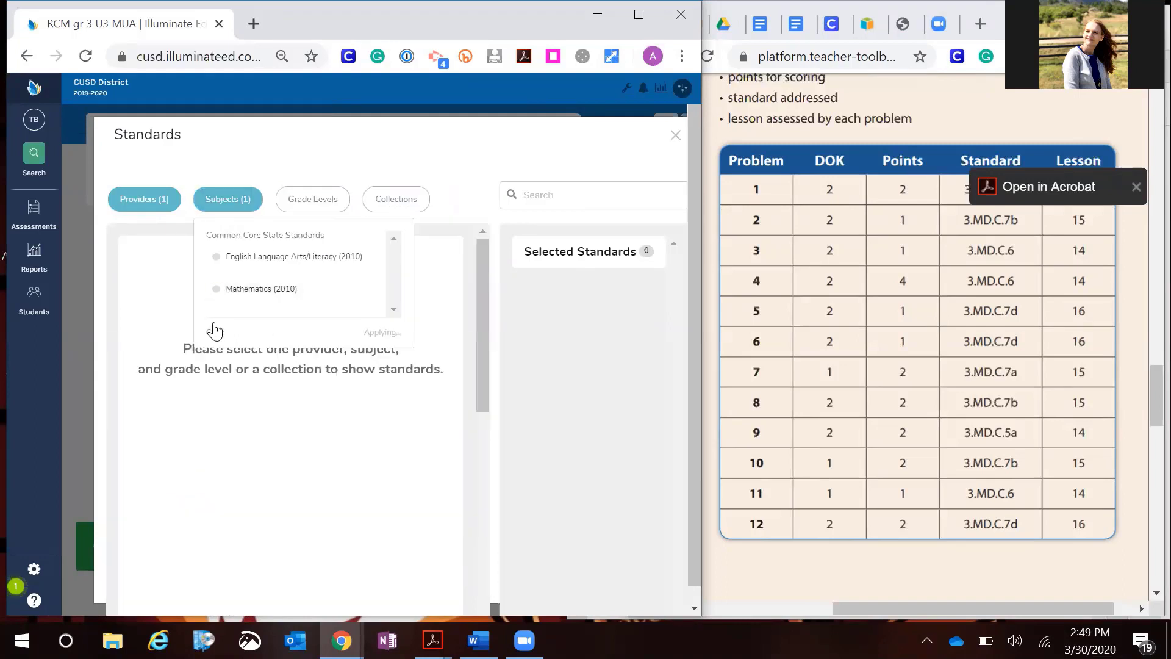
{"action": "left_click", "coordinate": [144, 206]}
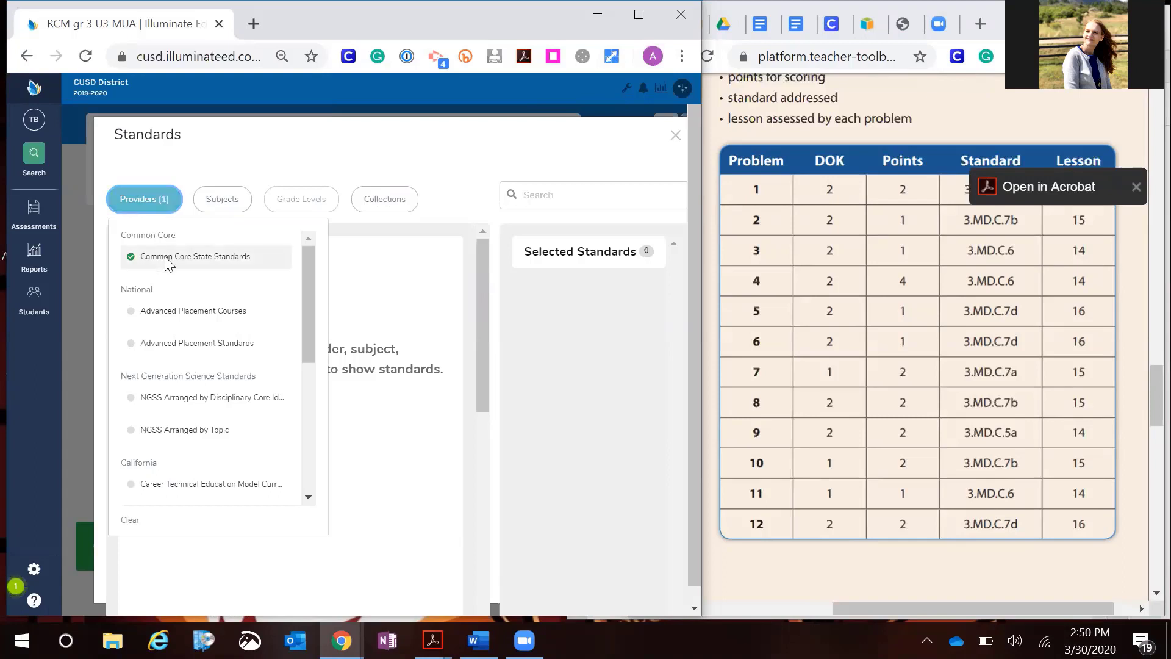
{"action": "scroll", "coordinate": [202, 314], "scroll_direction": "down", "scroll_amount": 2}
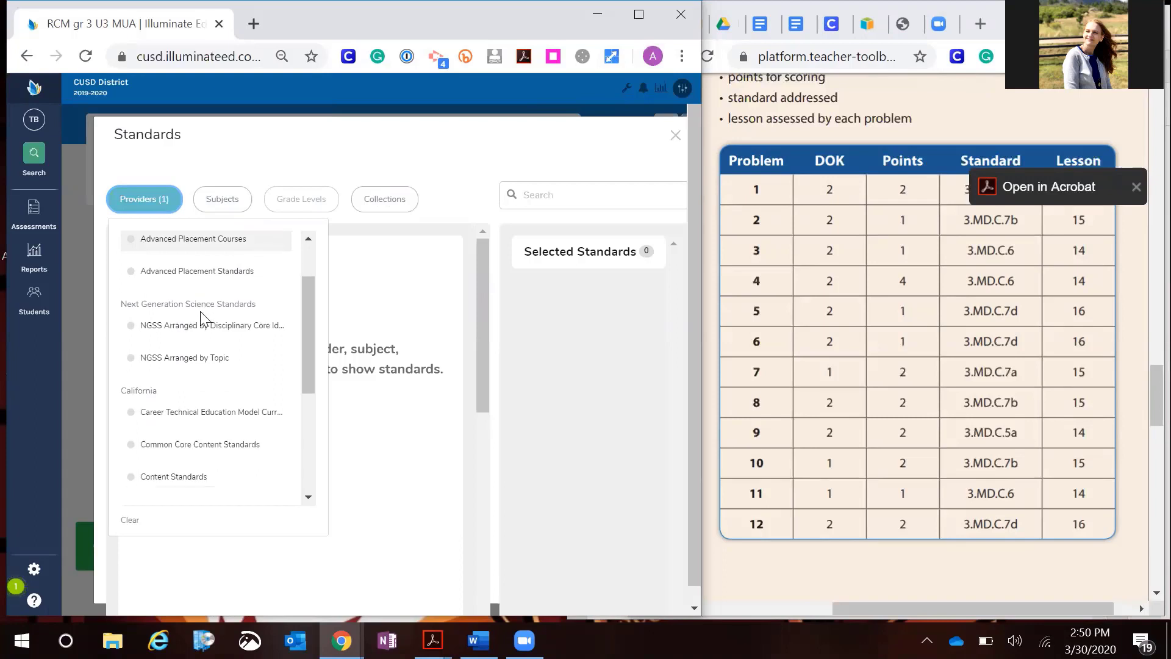
{"action": "scroll", "coordinate": [201, 316], "scroll_direction": "down", "scroll_amount": 2}
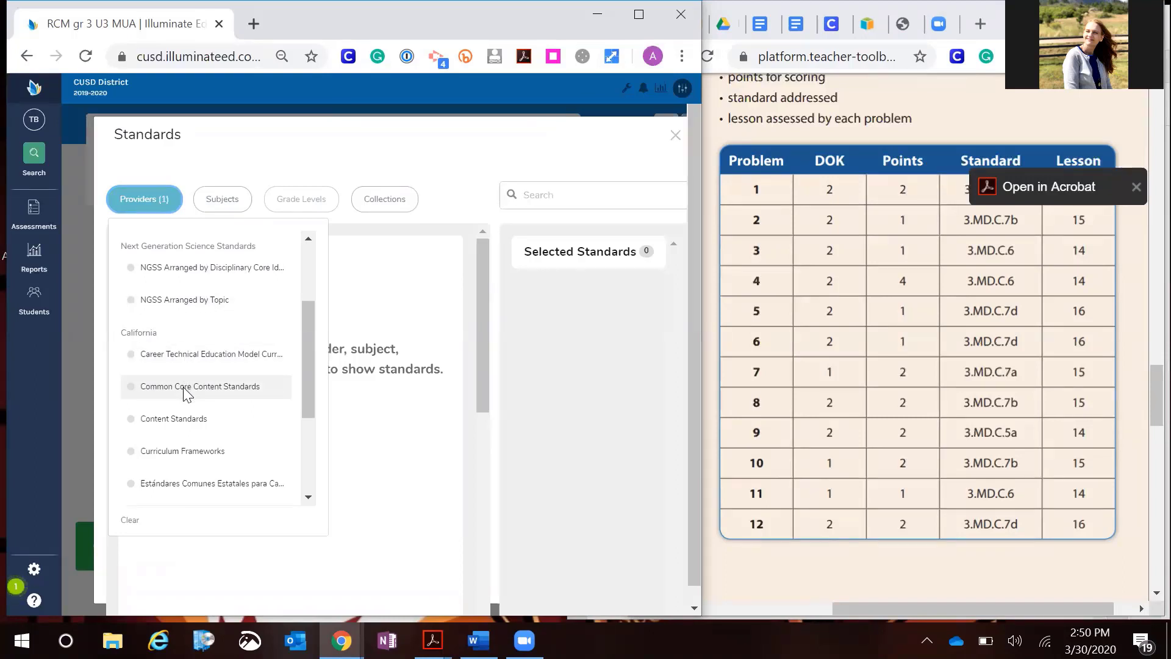
{"action": "scroll", "coordinate": [202, 393], "scroll_direction": "down", "scroll_amount": 1}
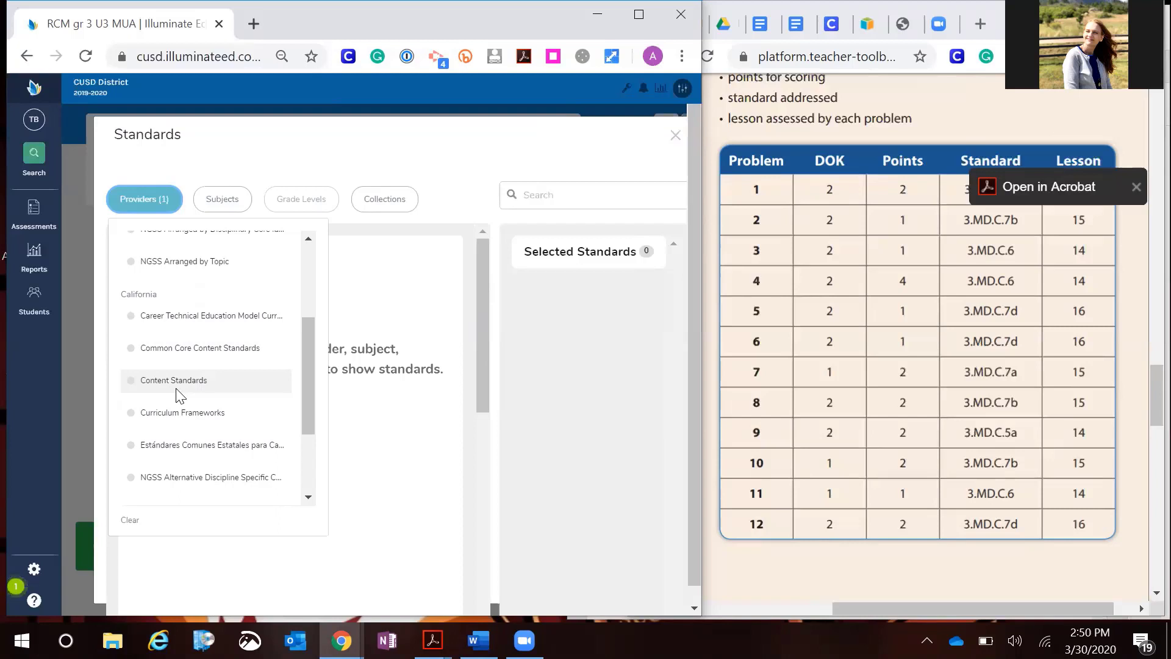
{"action": "scroll", "coordinate": [179, 395], "scroll_direction": "up", "scroll_amount": 4}
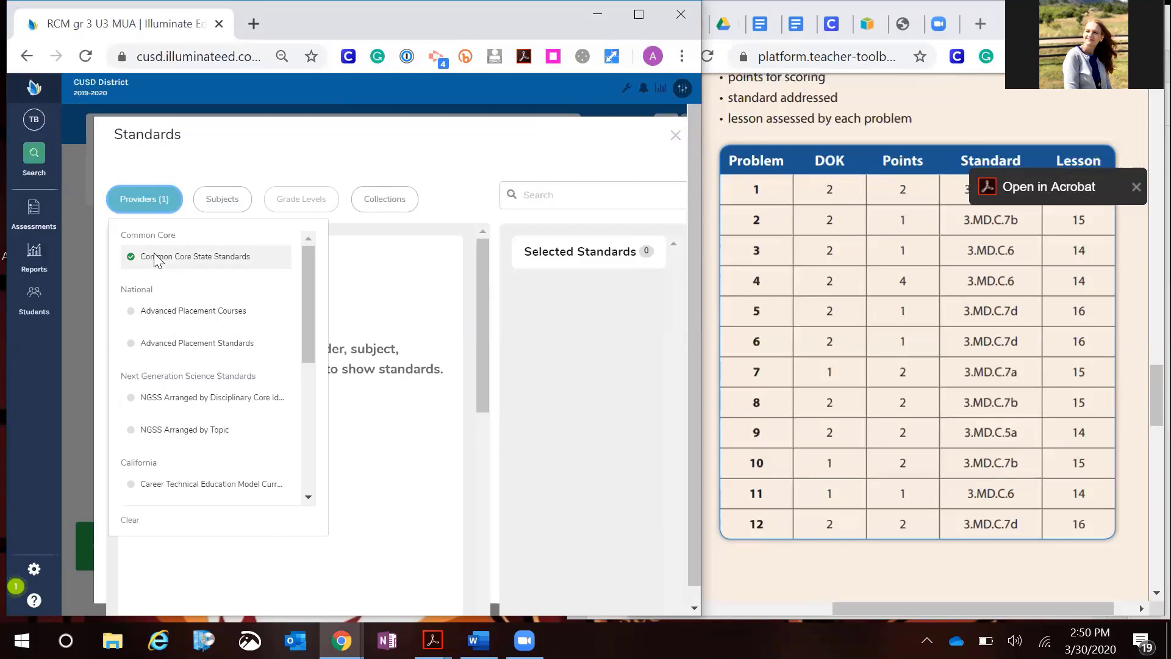
Set the standards filters back to subject Mathematics (2010) and grade level Grade 3
{"action": "left_click", "coordinate": [222, 208]}
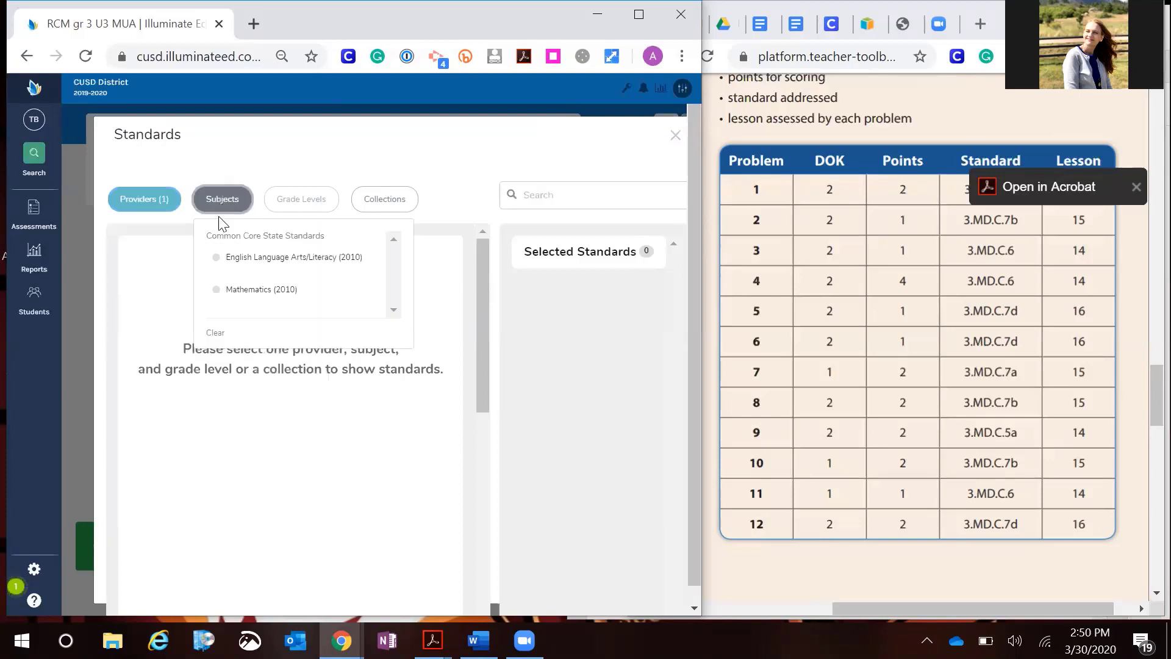
{"action": "left_click", "coordinate": [220, 288]}
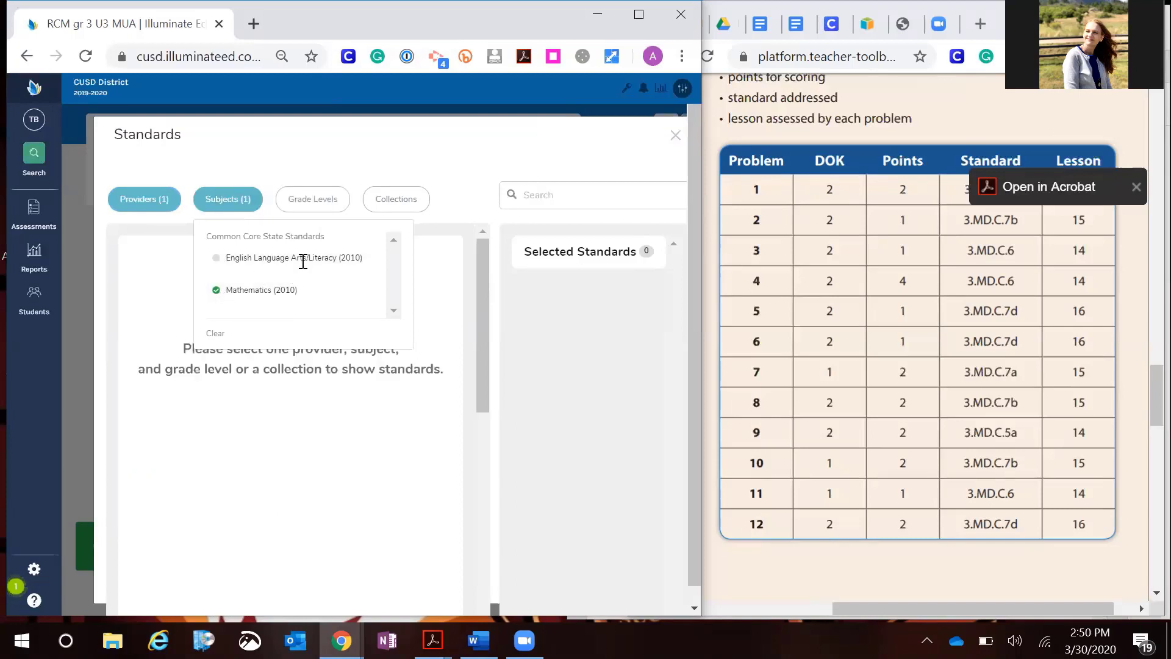
{"action": "left_click", "coordinate": [313, 201]}
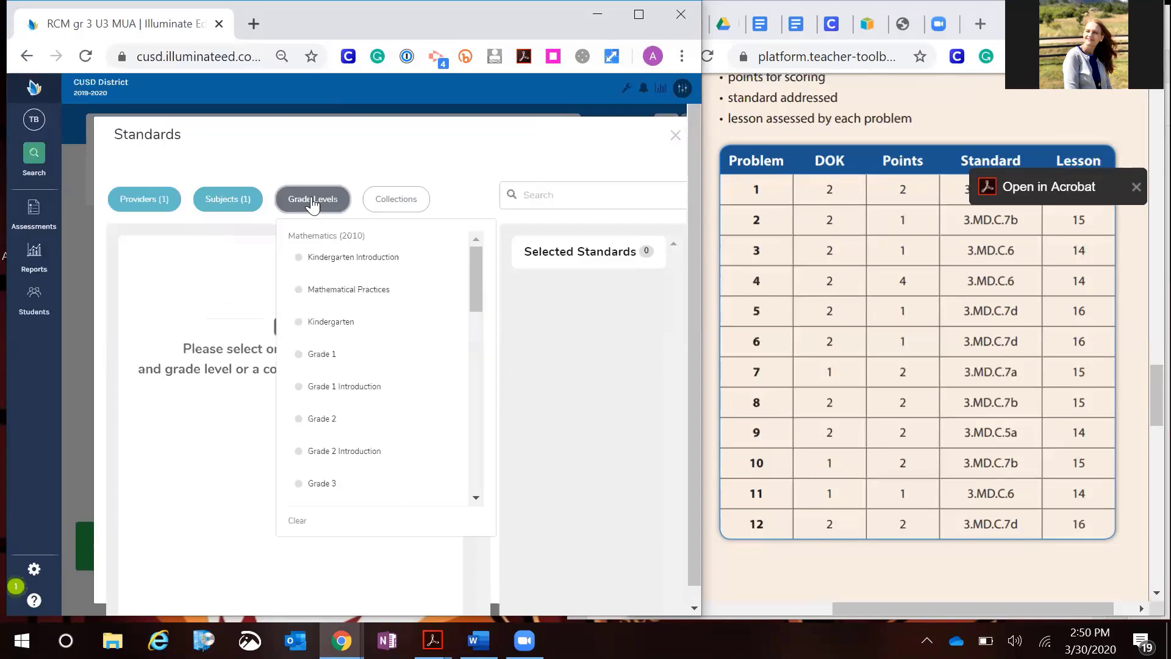
{"action": "left_click", "coordinate": [298, 488]}
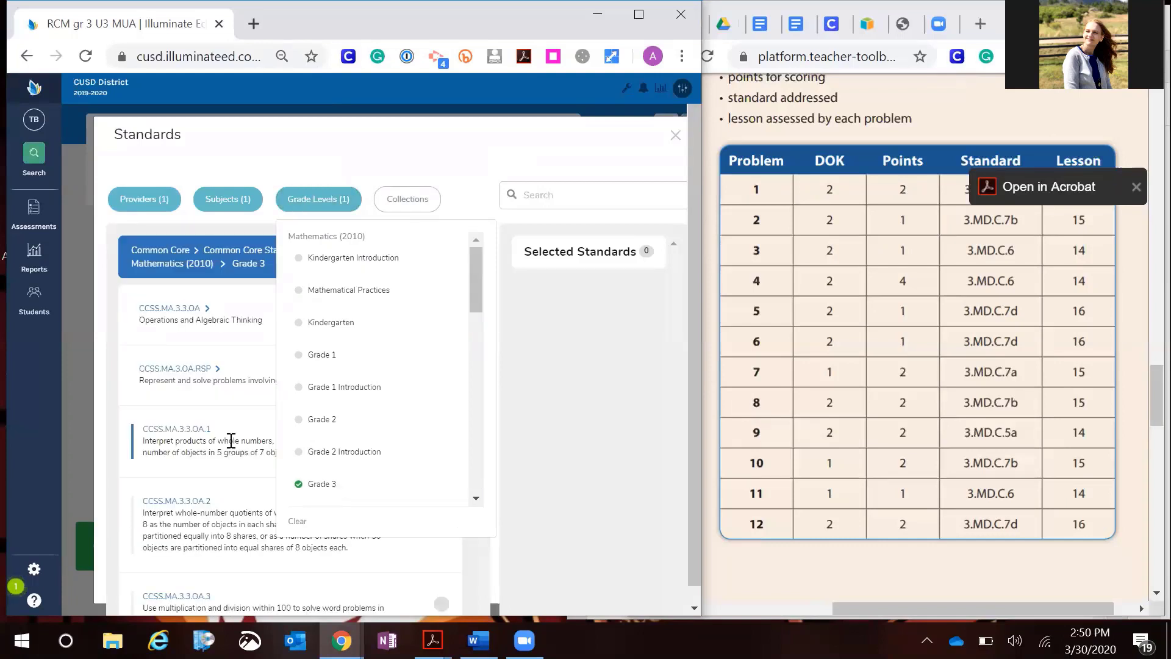
Search the Grade 3 math standards for MD and scroll through the matching measurement standards
{"action": "left_click", "coordinate": [475, 197]}
{"action": "scroll", "coordinate": [330, 374], "scroll_direction": "down", "scroll_amount": 6}
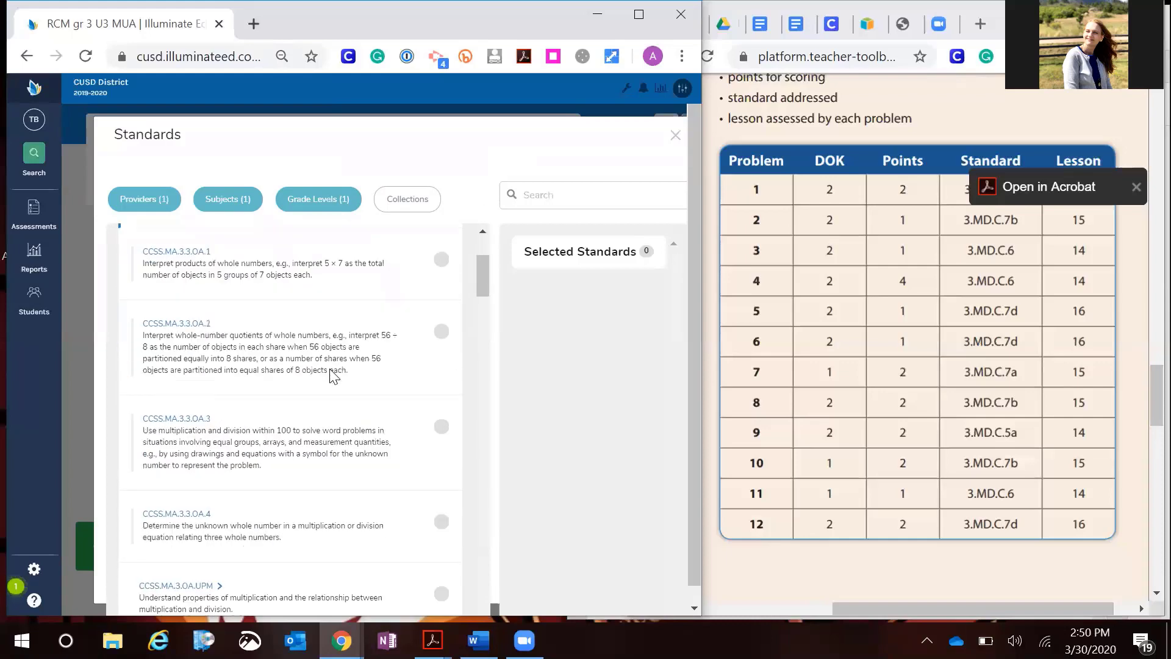
{"action": "scroll", "coordinate": [329, 374], "scroll_direction": "down", "scroll_amount": 10}
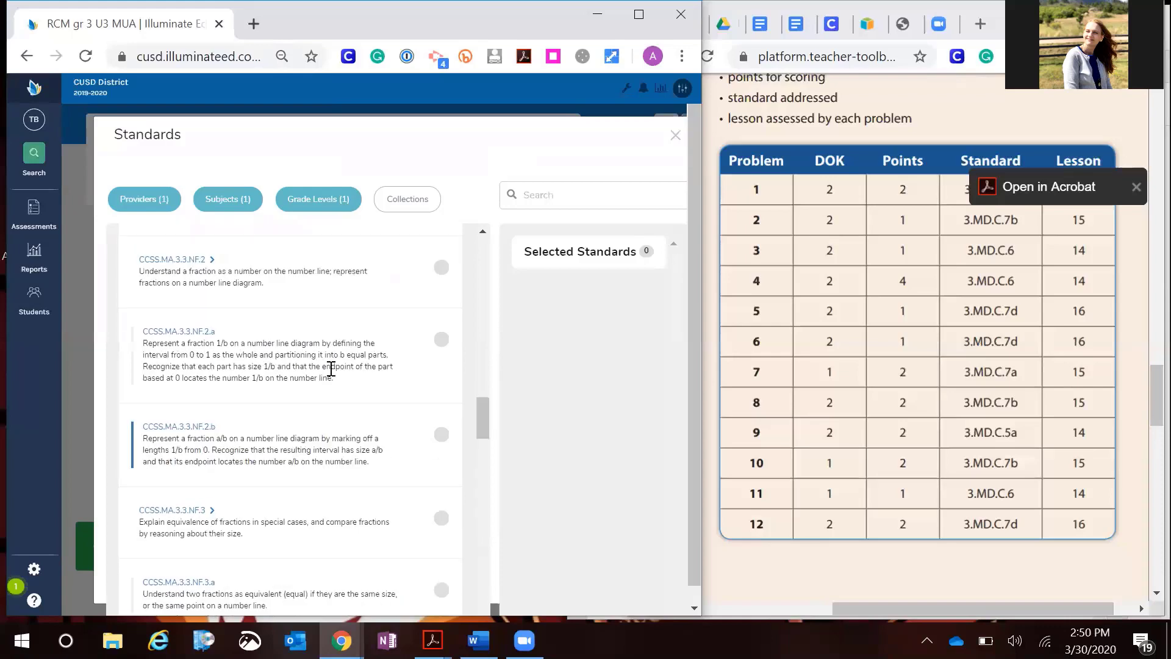
{"action": "scroll", "coordinate": [330, 370], "scroll_direction": "up", "scroll_amount": 6}
{"action": "scroll", "coordinate": [331, 368], "scroll_direction": "up", "scroll_amount": 8}
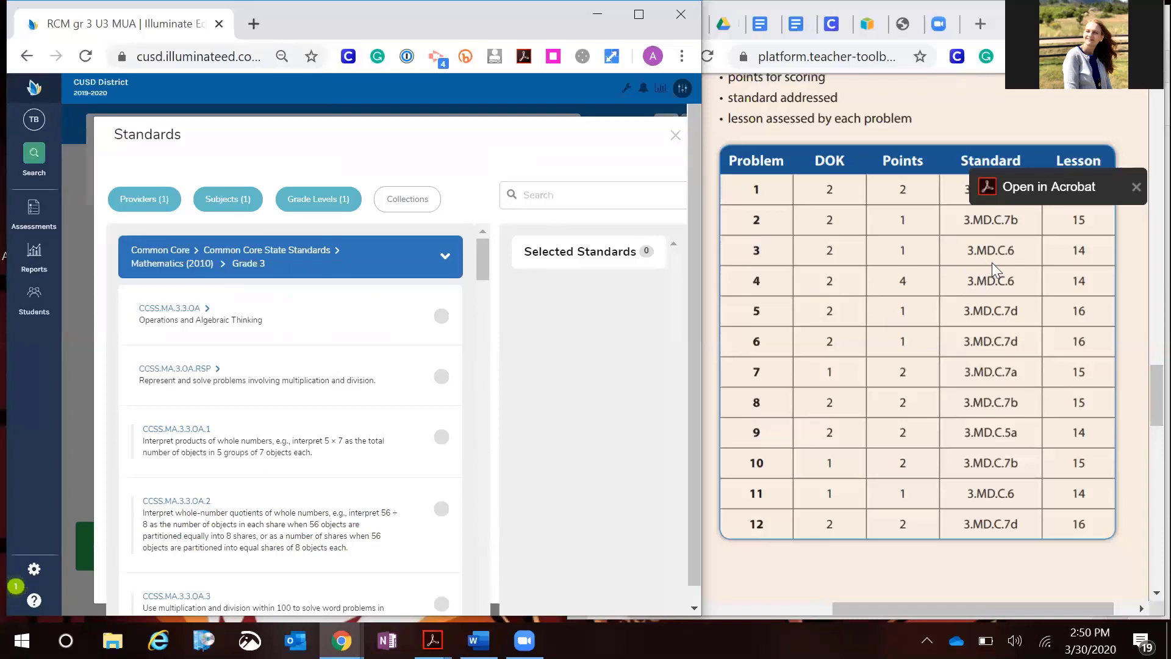
{"action": "left_click", "coordinate": [543, 195]}
{"action": "type", "text": "MD"}
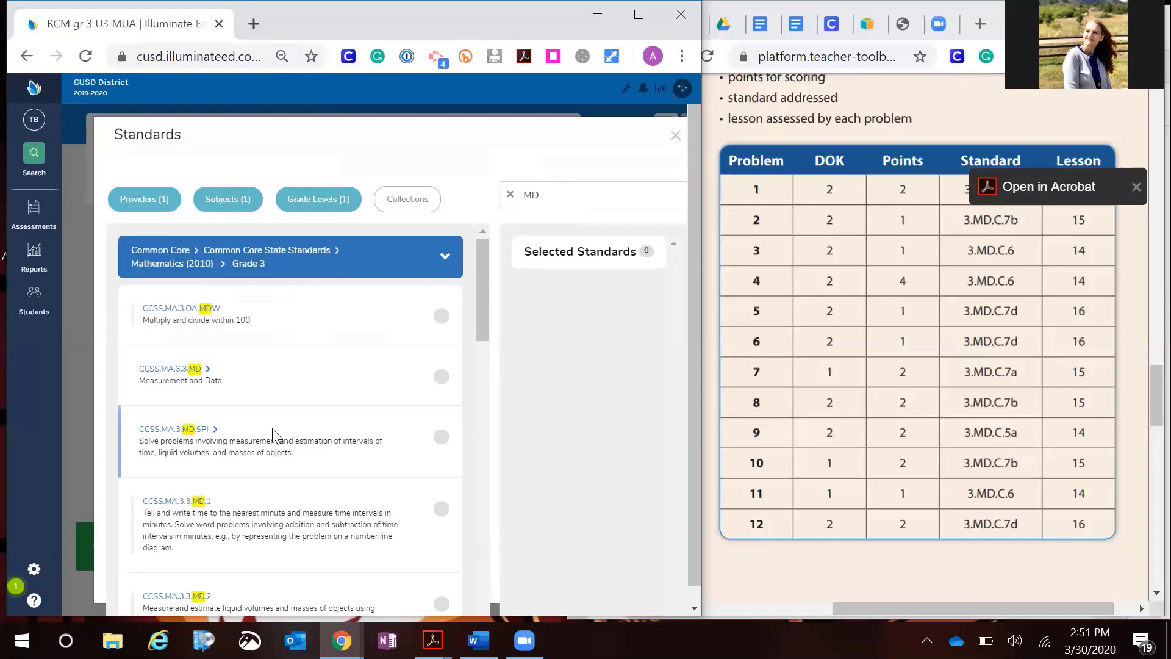
{"action": "scroll", "coordinate": [272, 435], "scroll_direction": "down", "scroll_amount": 2}
{"action": "scroll", "coordinate": [273, 436], "scroll_direction": "down", "scroll_amount": 5}
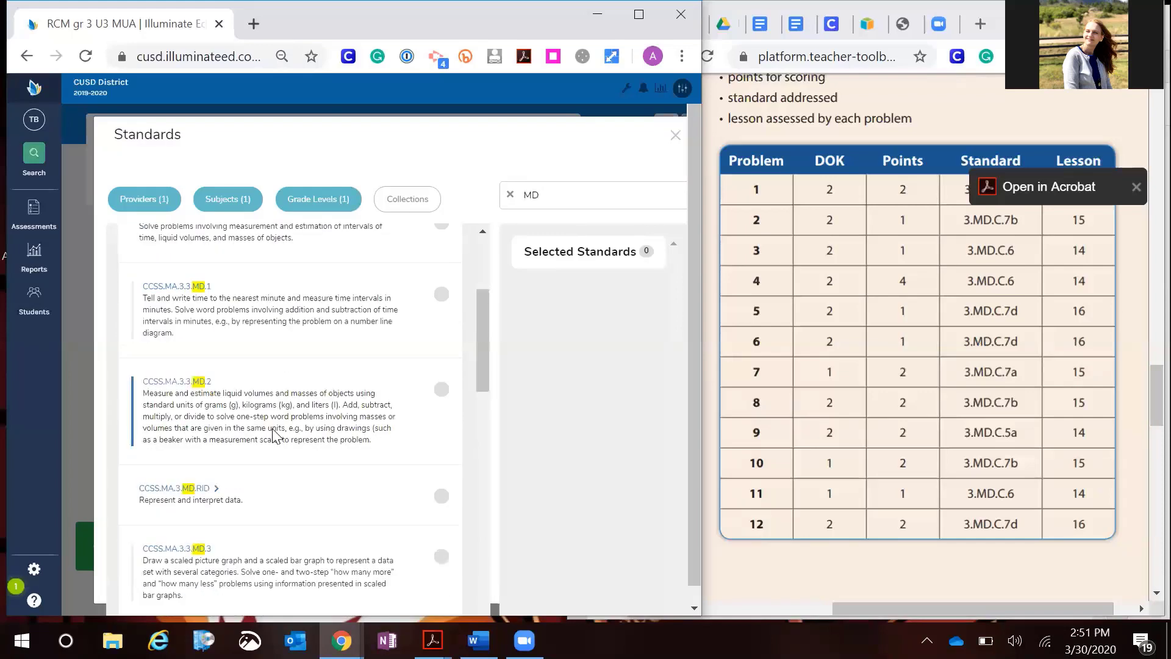
{"action": "scroll", "coordinate": [274, 433], "scroll_direction": "down", "scroll_amount": 1}
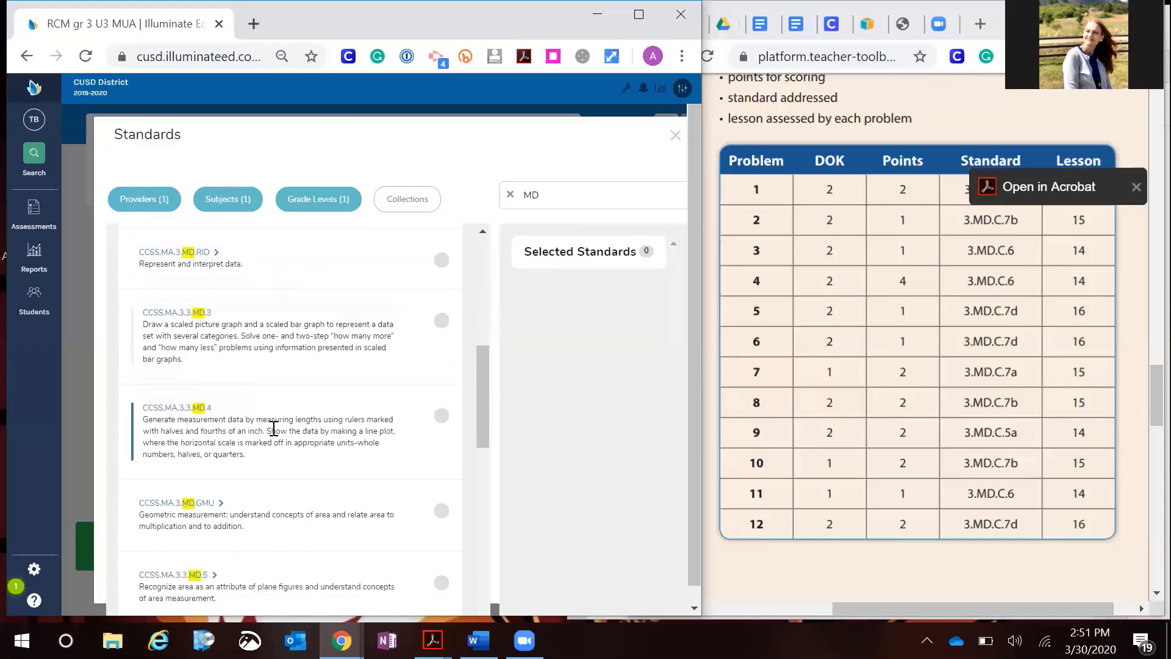
Select the standards CCSS.MA.3.3.MD.7.c and CCSS.MA.3.3.MD.7.b from the search results
{"action": "left_click", "coordinate": [1032, 201]}
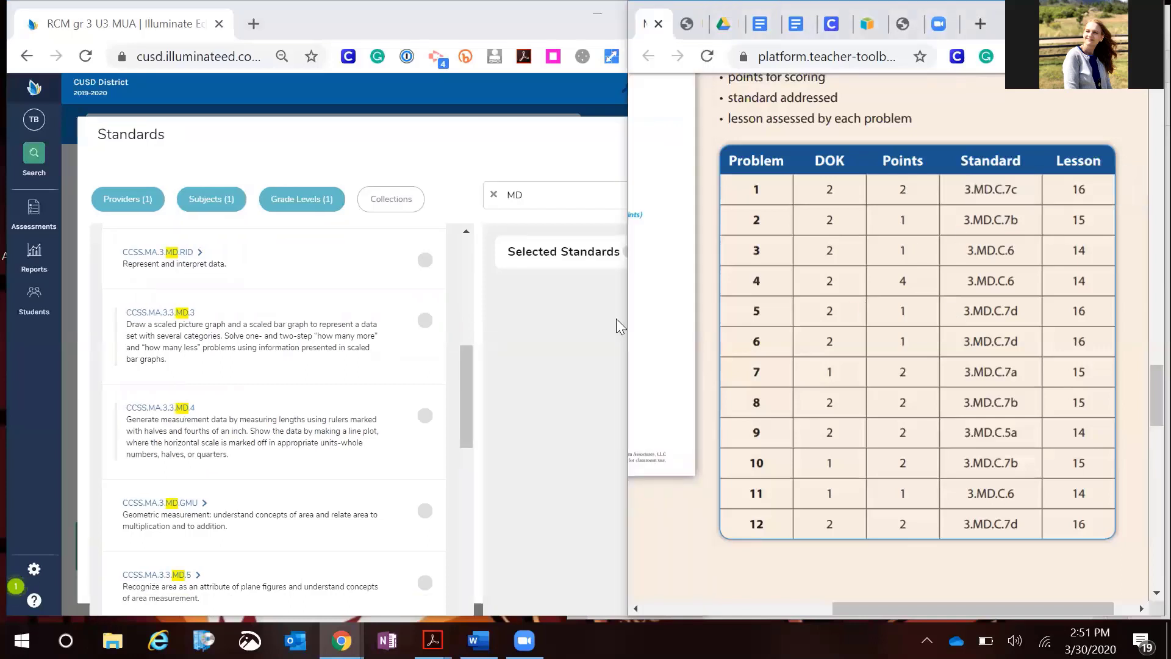
{"action": "scroll", "coordinate": [380, 379], "scroll_direction": "down", "scroll_amount": 3}
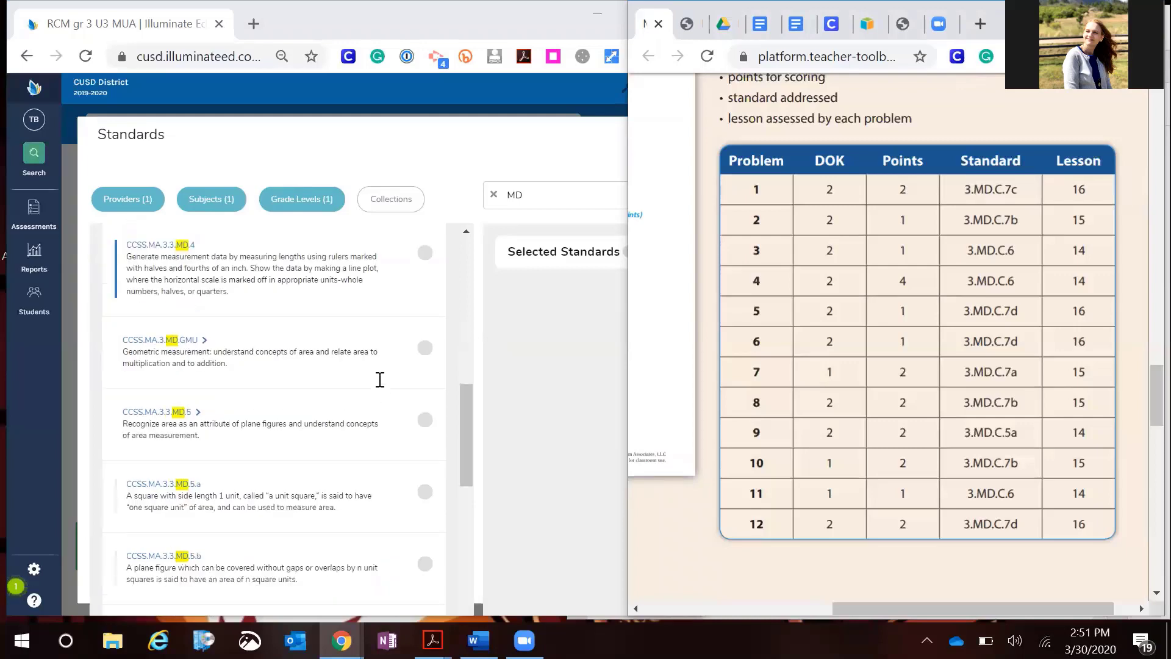
{"action": "scroll", "coordinate": [380, 379], "scroll_direction": "down", "scroll_amount": 5}
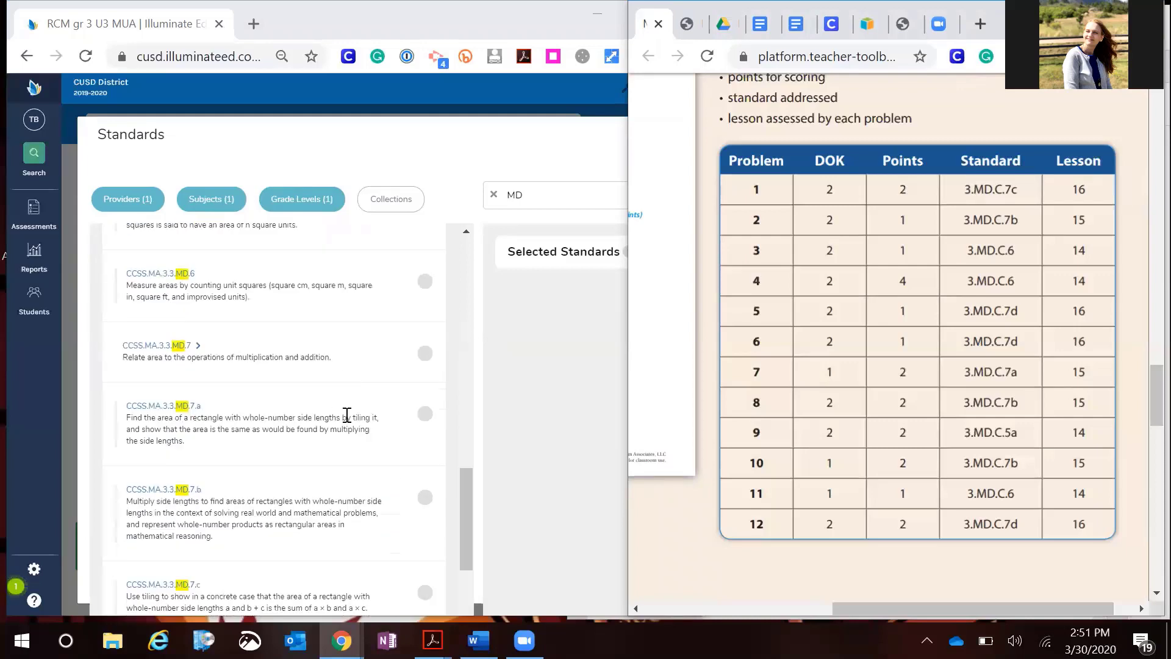
{"action": "left_click", "coordinate": [425, 520]}
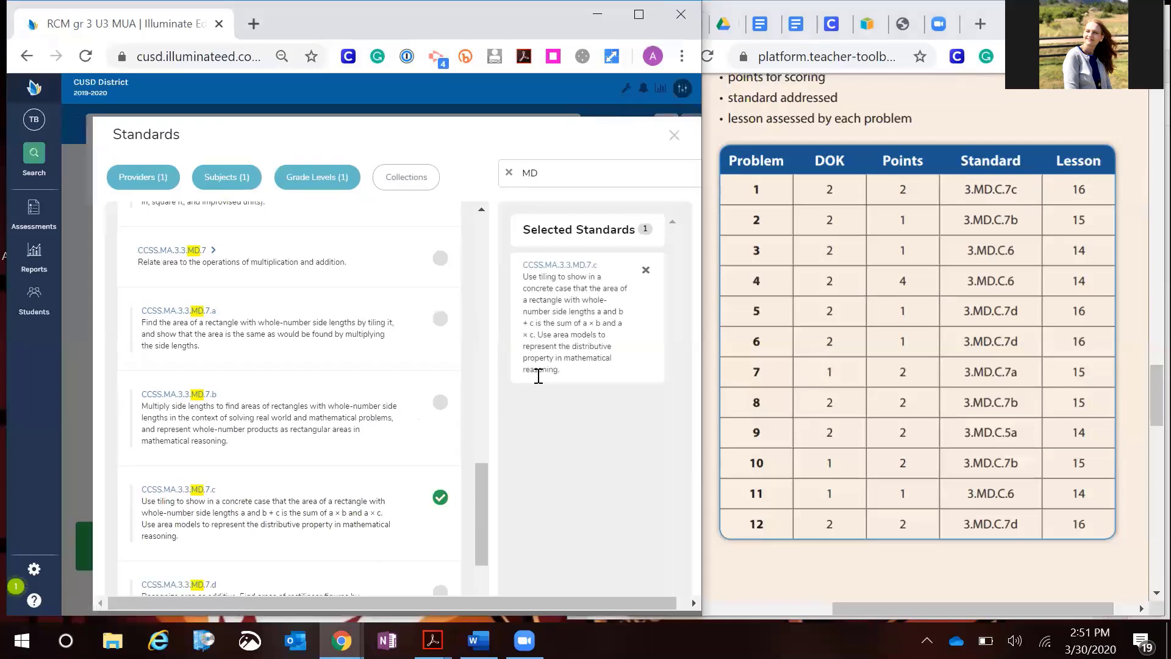
{"action": "left_click", "coordinate": [440, 404]}
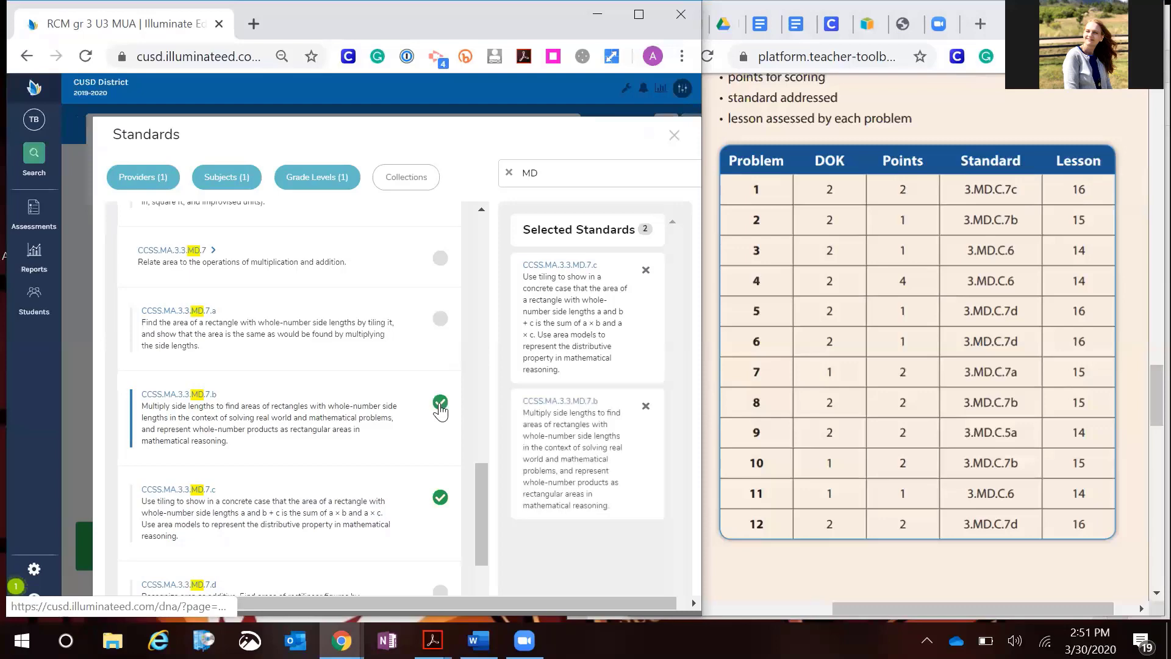
Select the standards CCSS.MA.3.3.MD.6 and CCSS.MA.3.3.MD.7.d as well
{"action": "scroll", "coordinate": [387, 412], "scroll_direction": "down", "scroll_amount": 1}
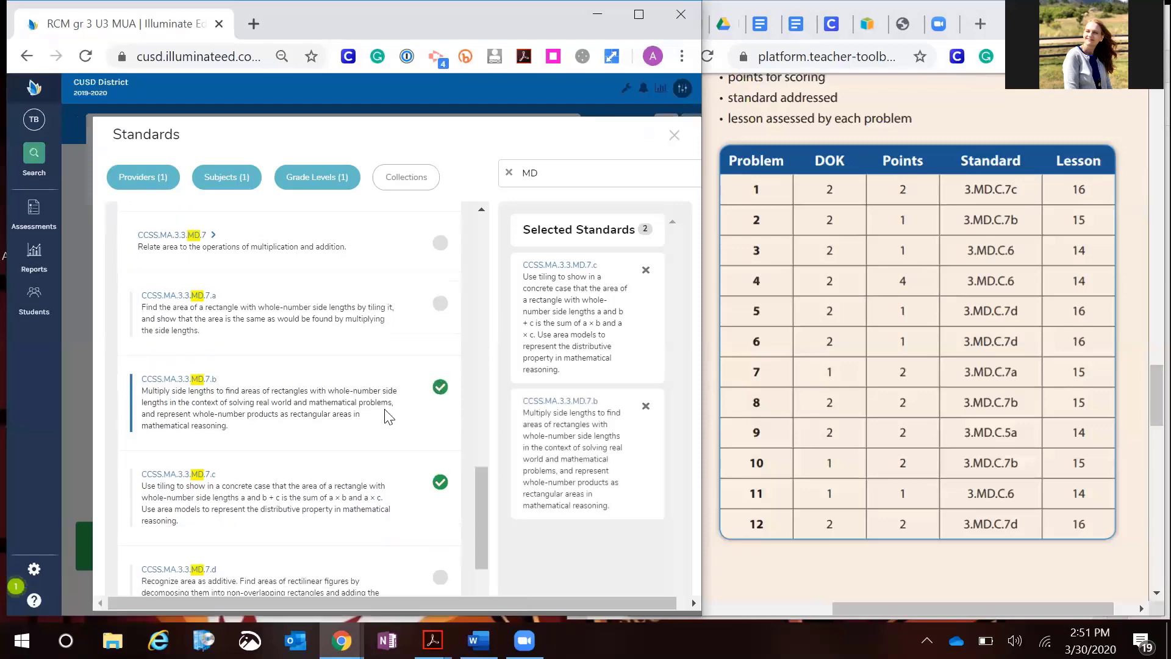
{"action": "scroll", "coordinate": [387, 417], "scroll_direction": "down", "scroll_amount": 3}
{"action": "scroll", "coordinate": [372, 418], "scroll_direction": "up", "scroll_amount": 2}
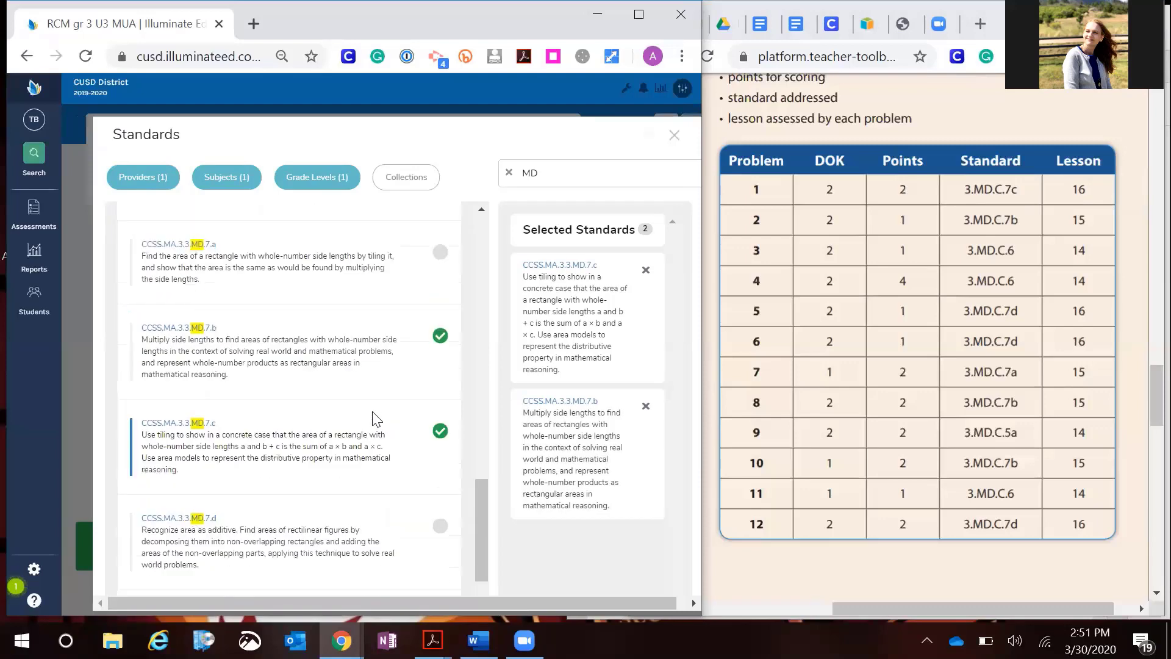
{"action": "scroll", "coordinate": [373, 414], "scroll_direction": "up", "scroll_amount": 4}
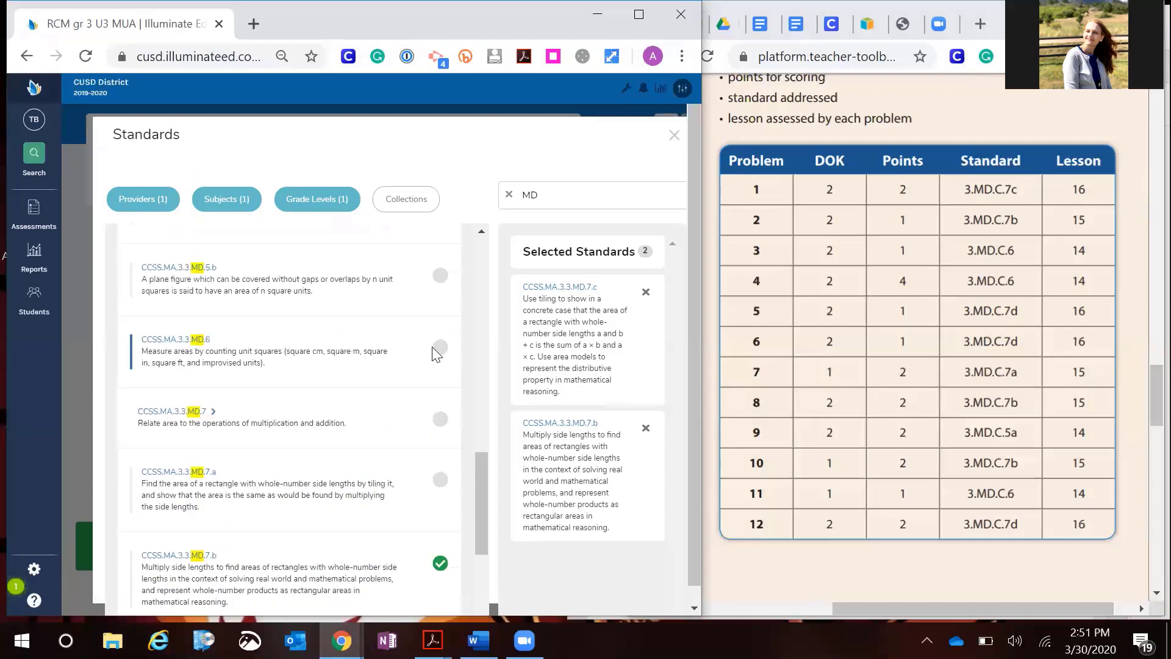
{"action": "left_click", "coordinate": [437, 350]}
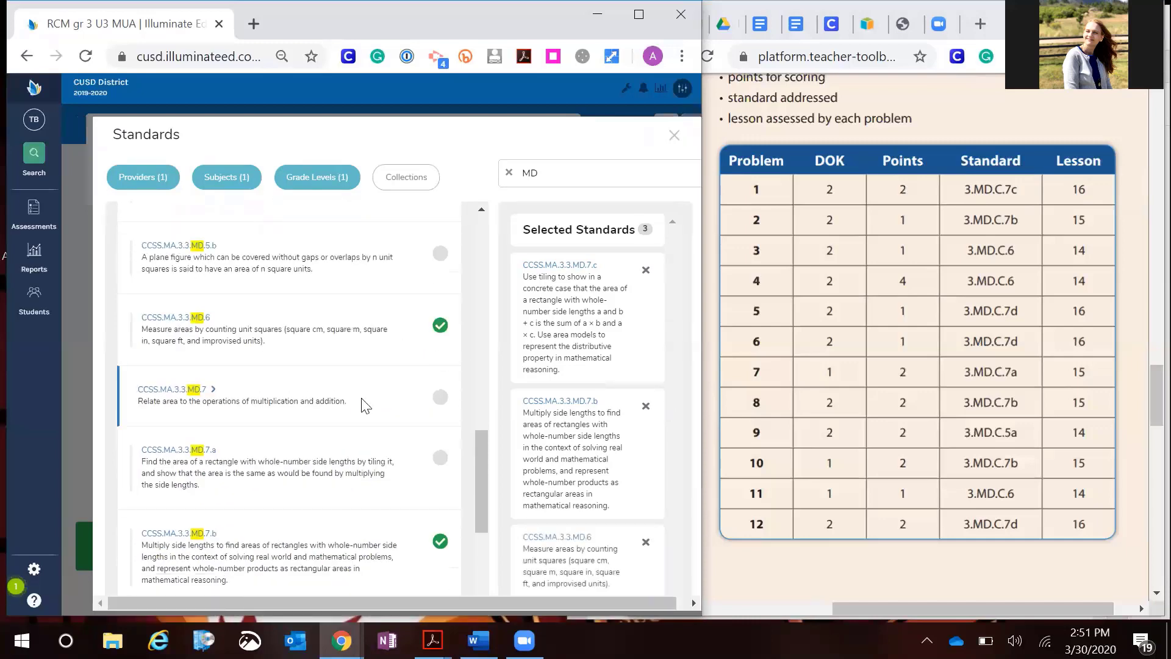
{"action": "scroll", "coordinate": [364, 406], "scroll_direction": "down", "scroll_amount": 4}
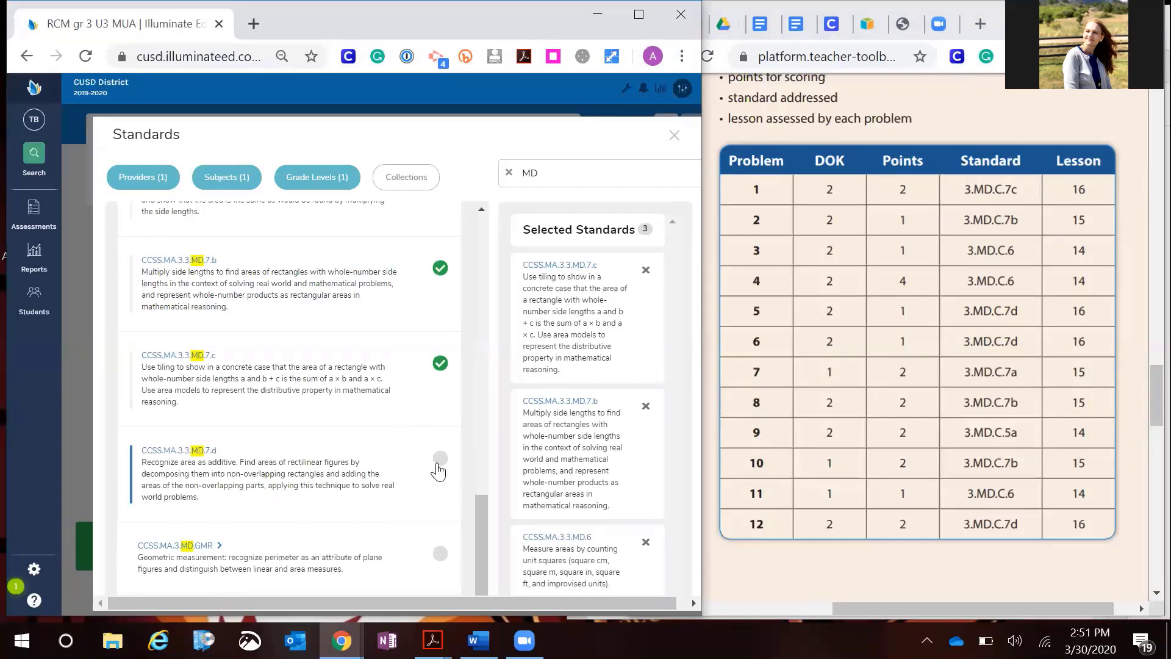
{"action": "left_click", "coordinate": [438, 469]}
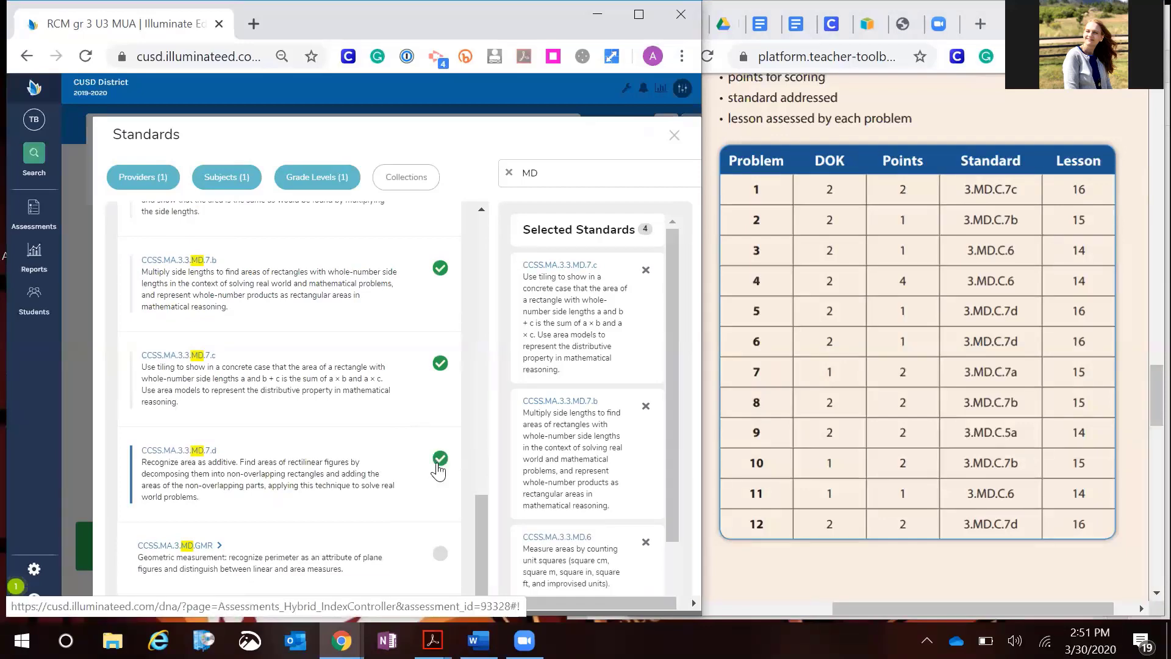
Select CCSS.MA.3.3.MD.7.a, check the selected standards list, and close the Standards dialog
{"action": "scroll", "coordinate": [438, 470], "scroll_direction": "up", "scroll_amount": 2}
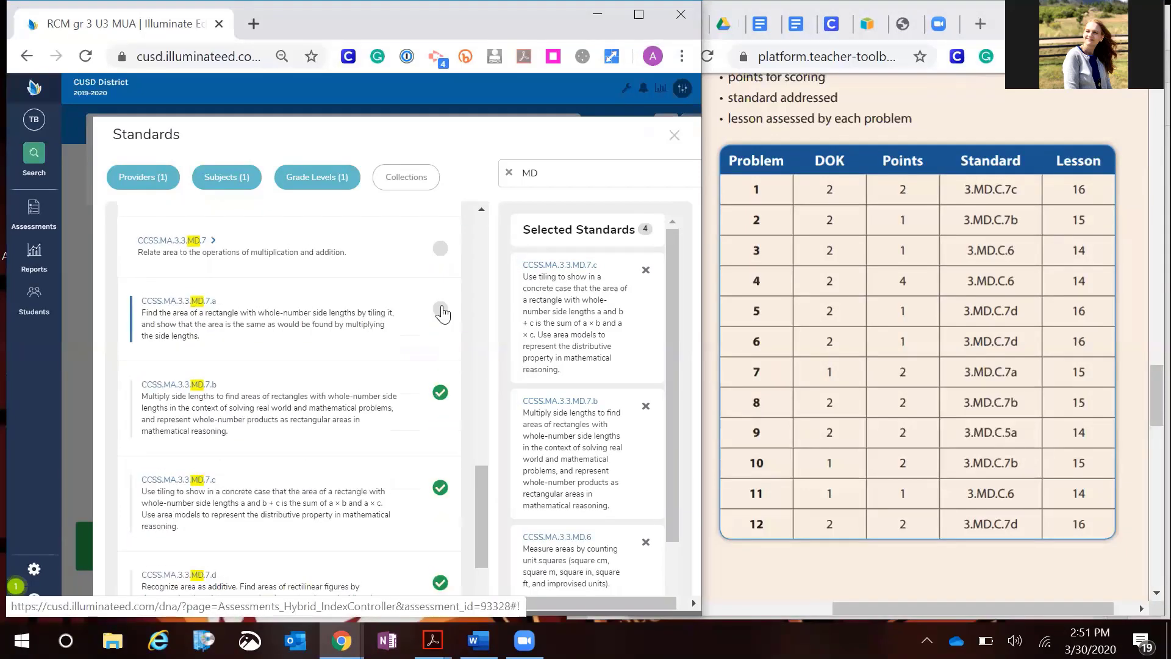
{"action": "left_click", "coordinate": [442, 310]}
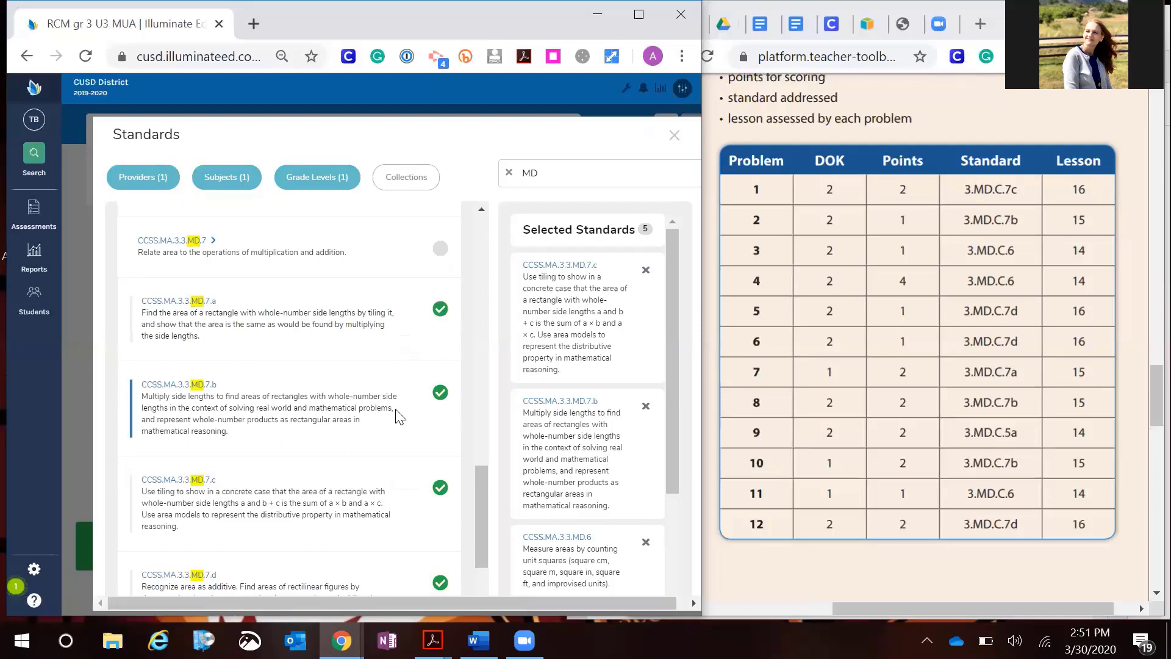
{"action": "scroll", "coordinate": [398, 417], "scroll_direction": "down", "scroll_amount": 1}
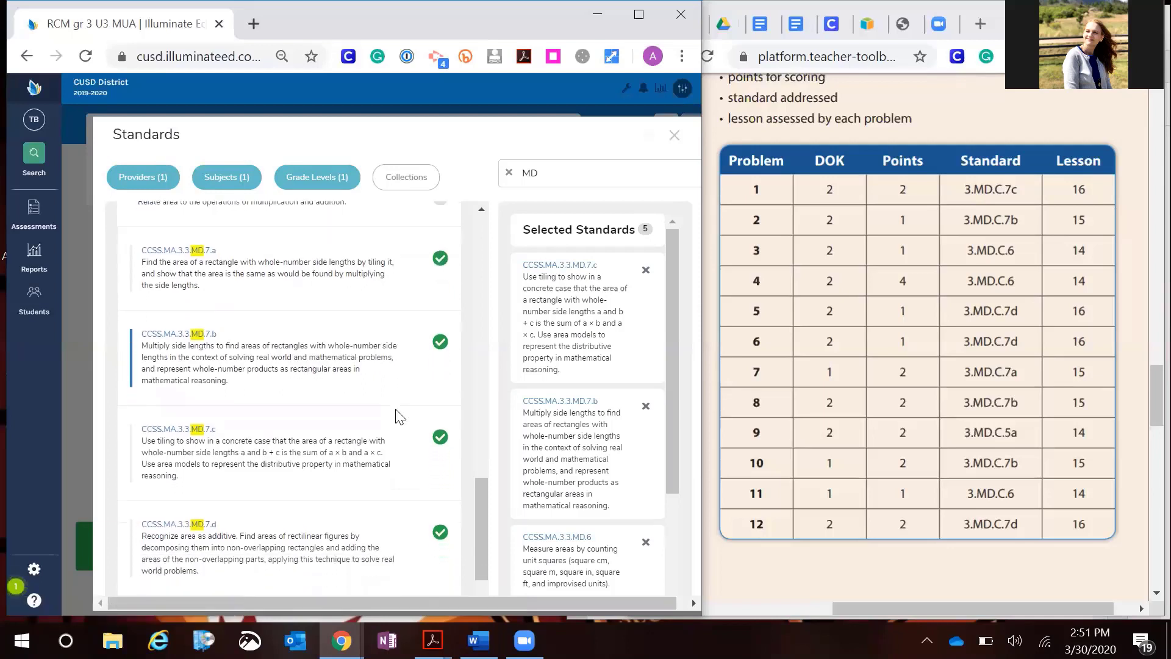
{"action": "scroll", "coordinate": [399, 414], "scroll_direction": "down", "scroll_amount": 1}
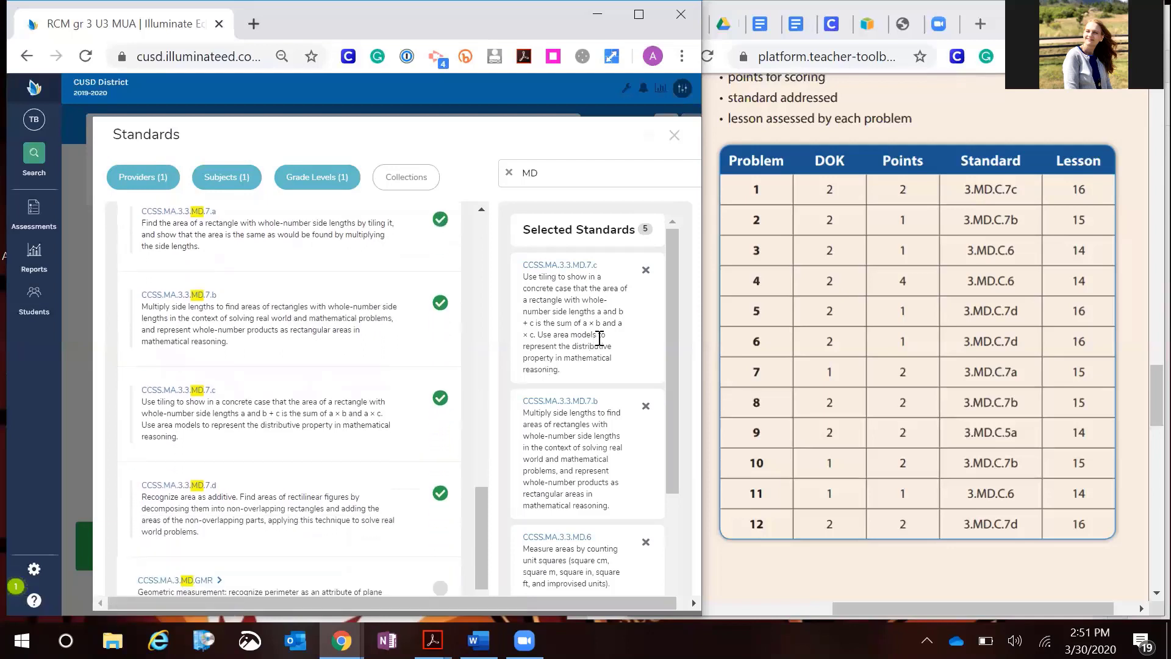
{"action": "scroll", "coordinate": [600, 338], "scroll_direction": "down", "scroll_amount": 3}
{"action": "scroll", "coordinate": [600, 339], "scroll_direction": "up", "scroll_amount": 2}
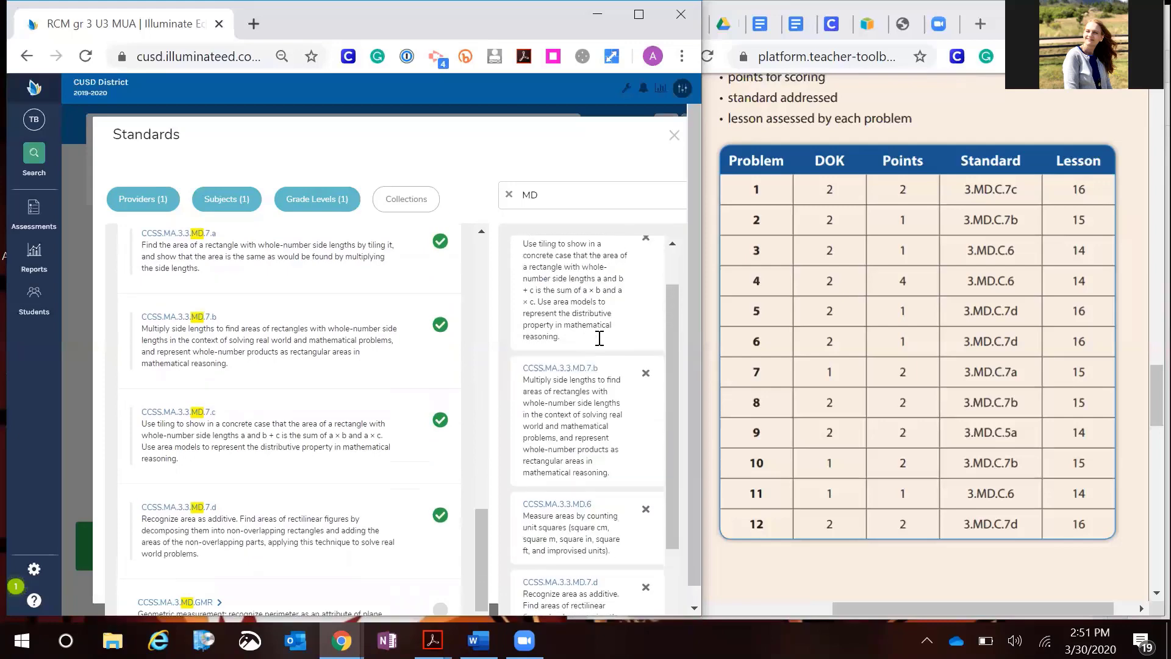
{"action": "scroll", "coordinate": [600, 339], "scroll_direction": "up", "scroll_amount": 1}
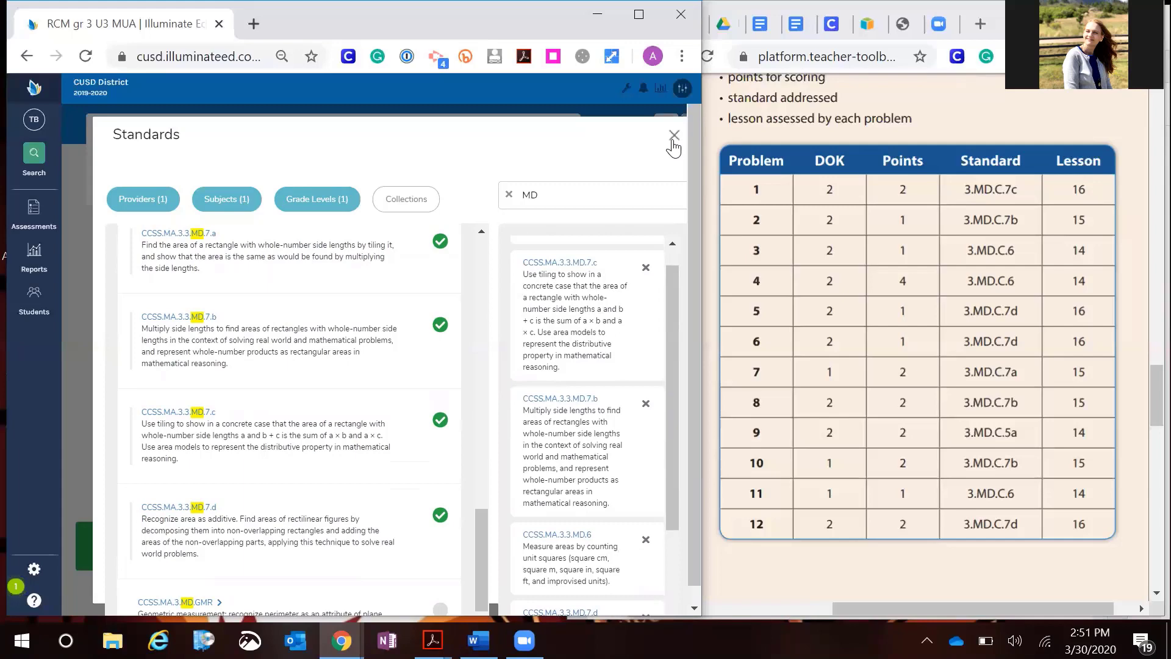
{"action": "left_click", "coordinate": [672, 139]}
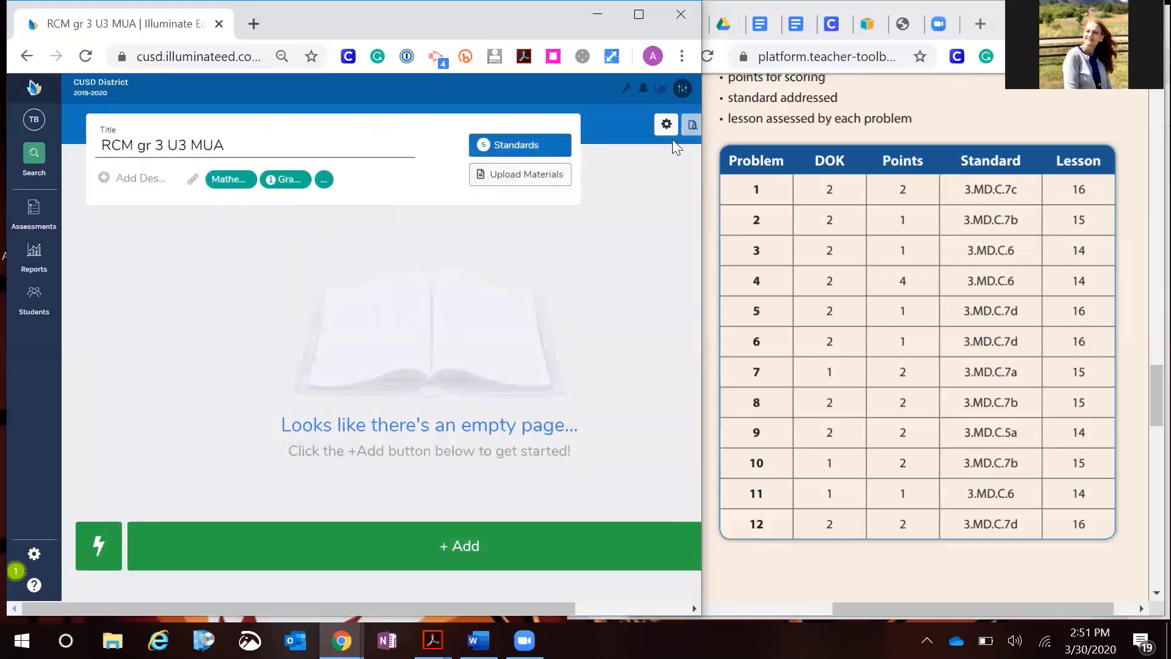
Maximize the Illuminate window and review the selected standards in the Standards dialog
{"action": "key", "text": "super+Up"}
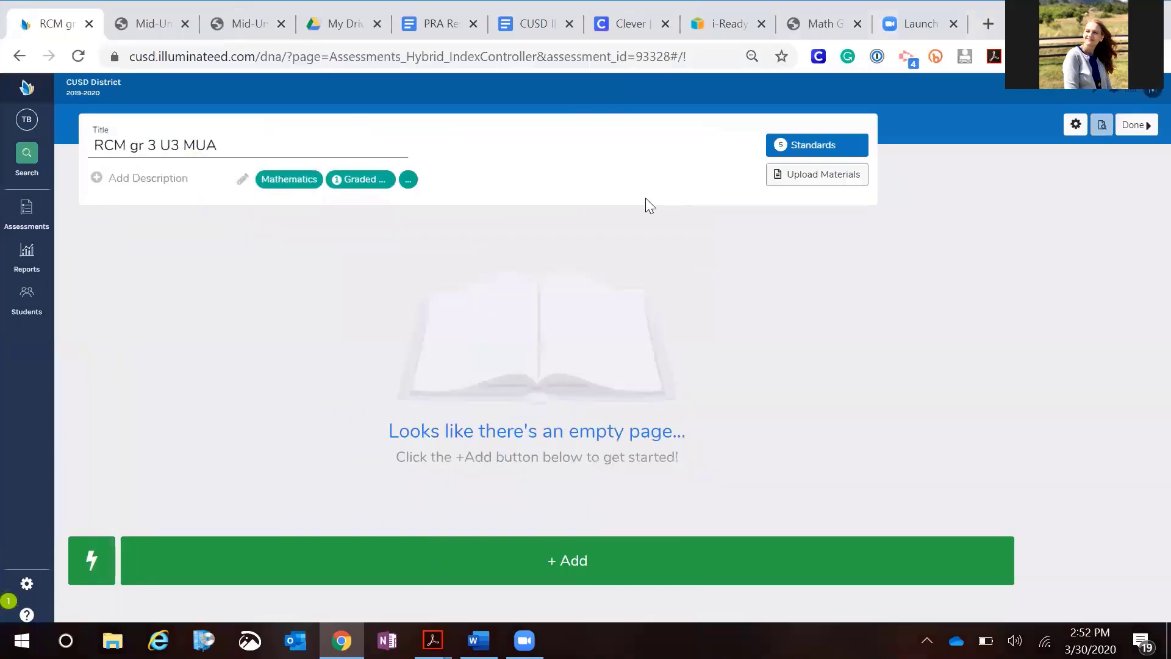
{"action": "left_click", "coordinate": [805, 153]}
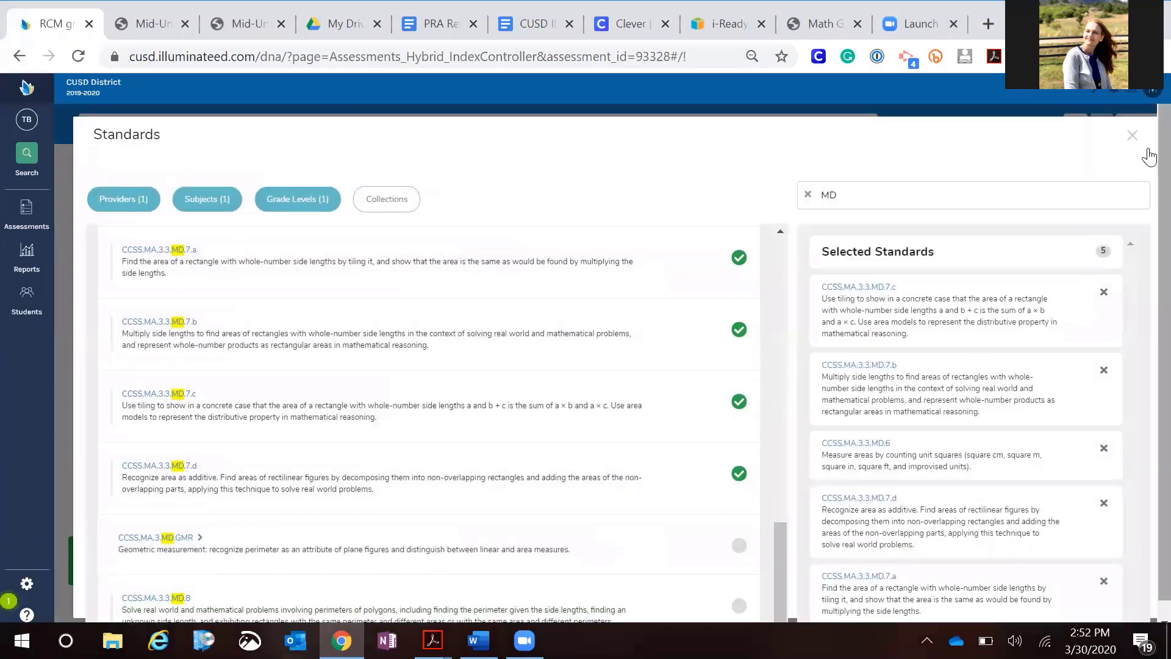
{"action": "left_click", "coordinate": [1131, 135]}
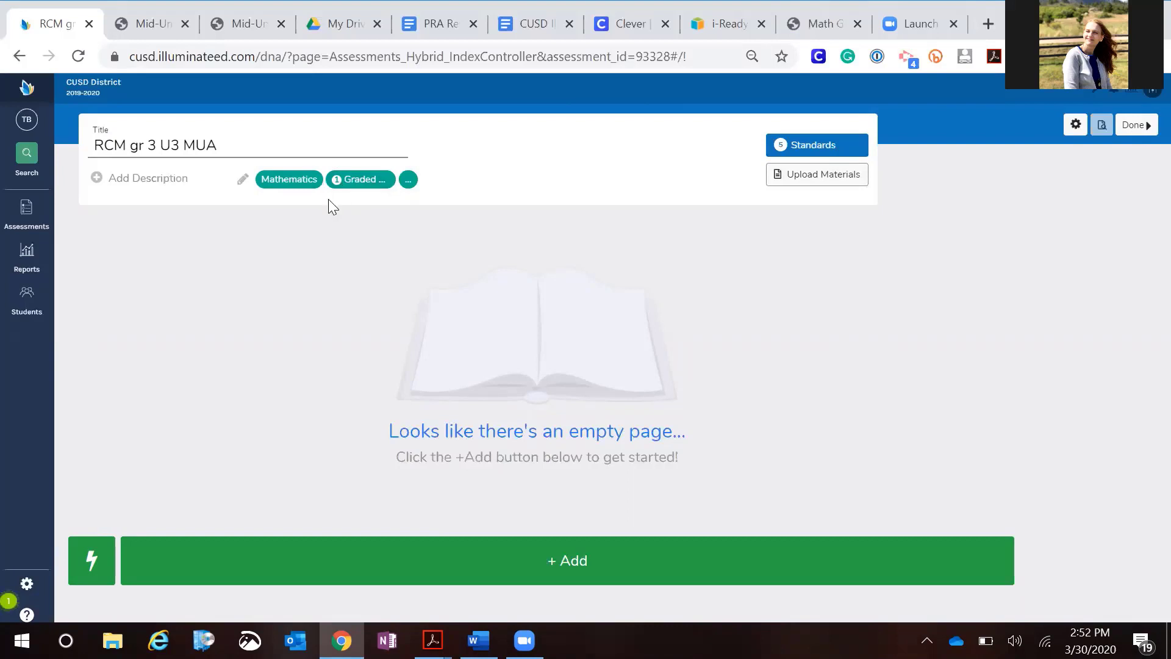
Zoom the page to 80% and open the Upload Materials dialog
{"action": "left_click", "coordinate": [819, 181]}
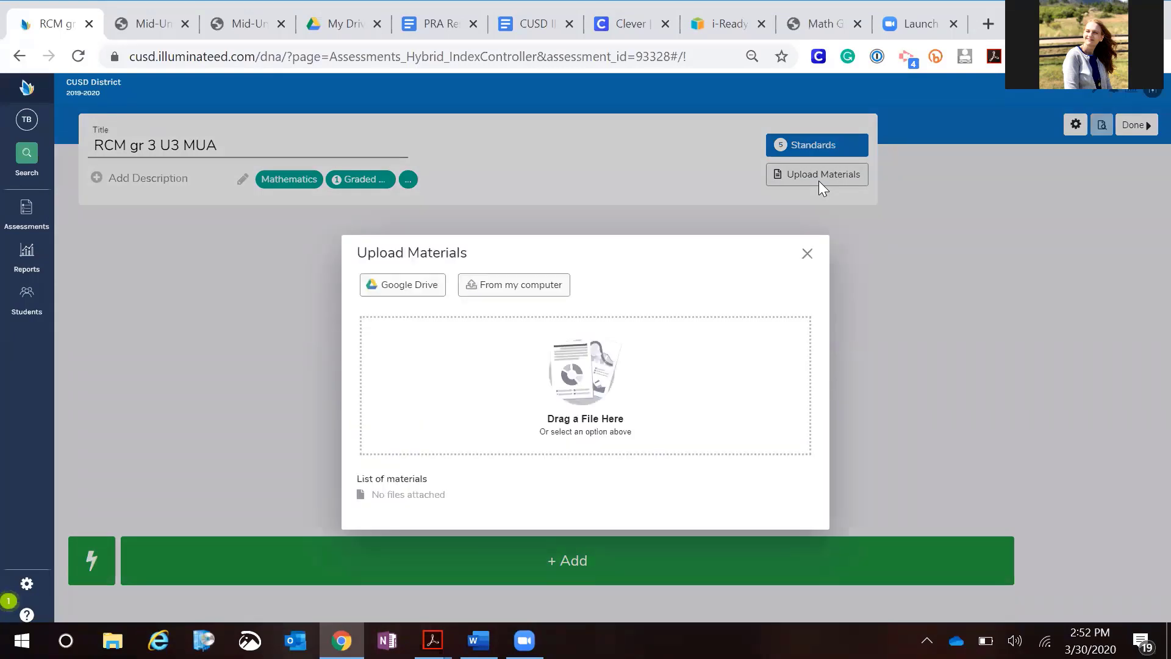
{"action": "left_click", "coordinate": [973, 272]}
{"action": "key", "text": "ctrl+plus"}
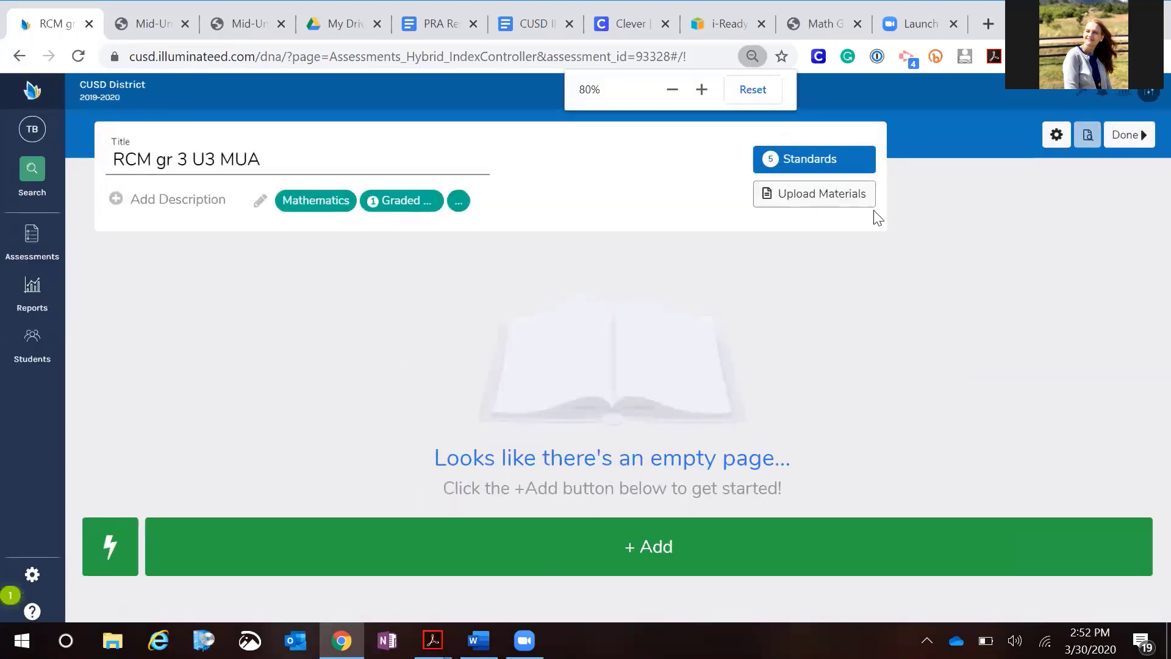
{"action": "left_click", "coordinate": [811, 193]}
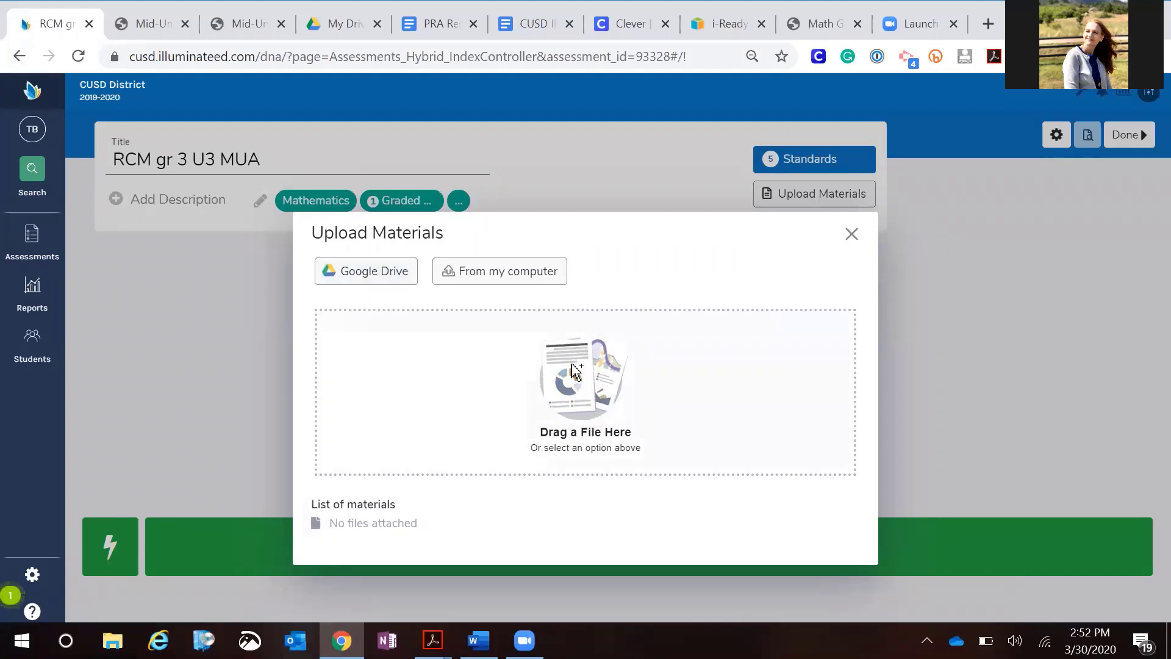
Upload flex_RCM03_NA_CMS_U03_MUA.pdf as assessment material from File Explorer and close the upload dialogs
{"action": "left_click", "coordinate": [599, 380]}
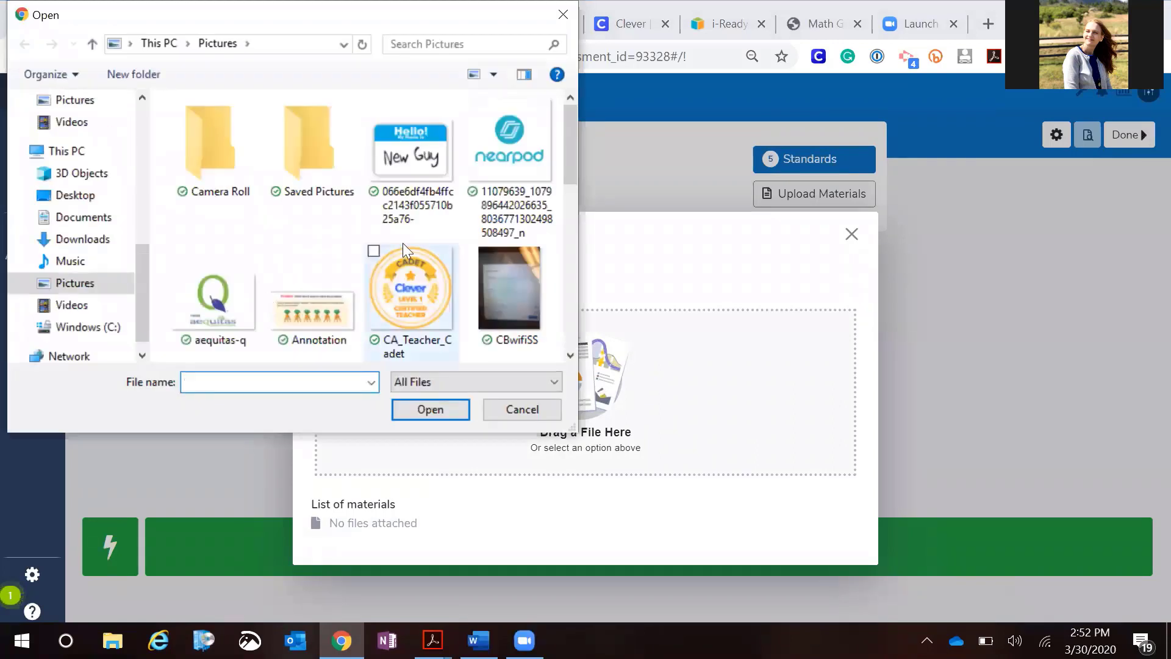
{"action": "left_click", "coordinate": [504, 405]}
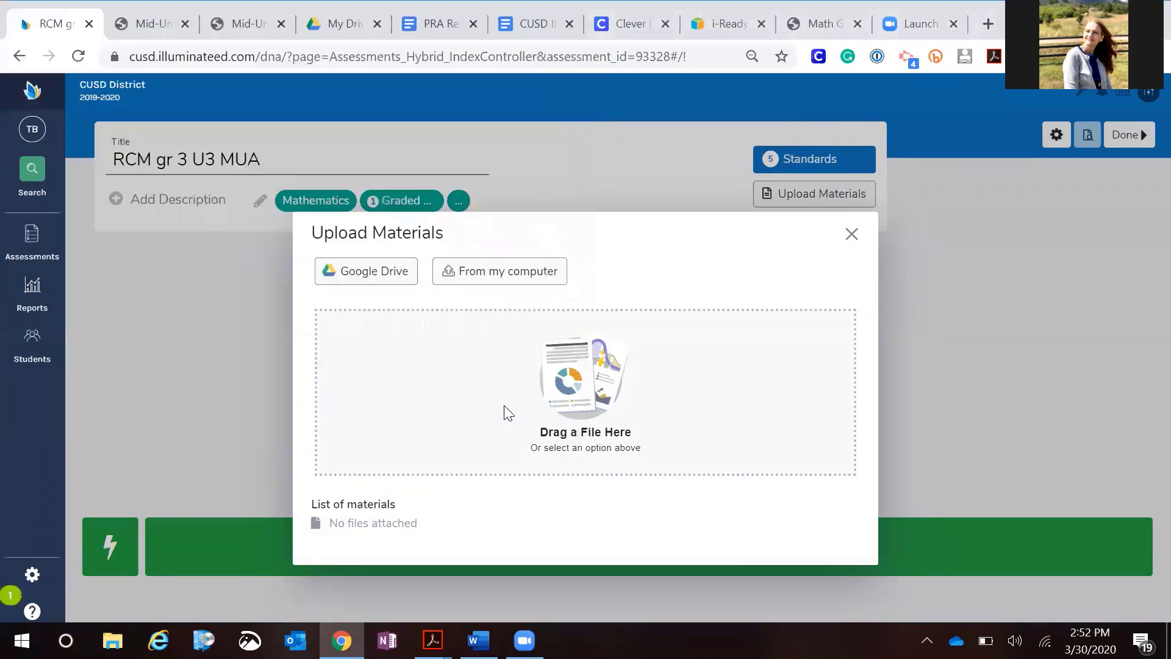
{"action": "left_click", "coordinate": [122, 634]}
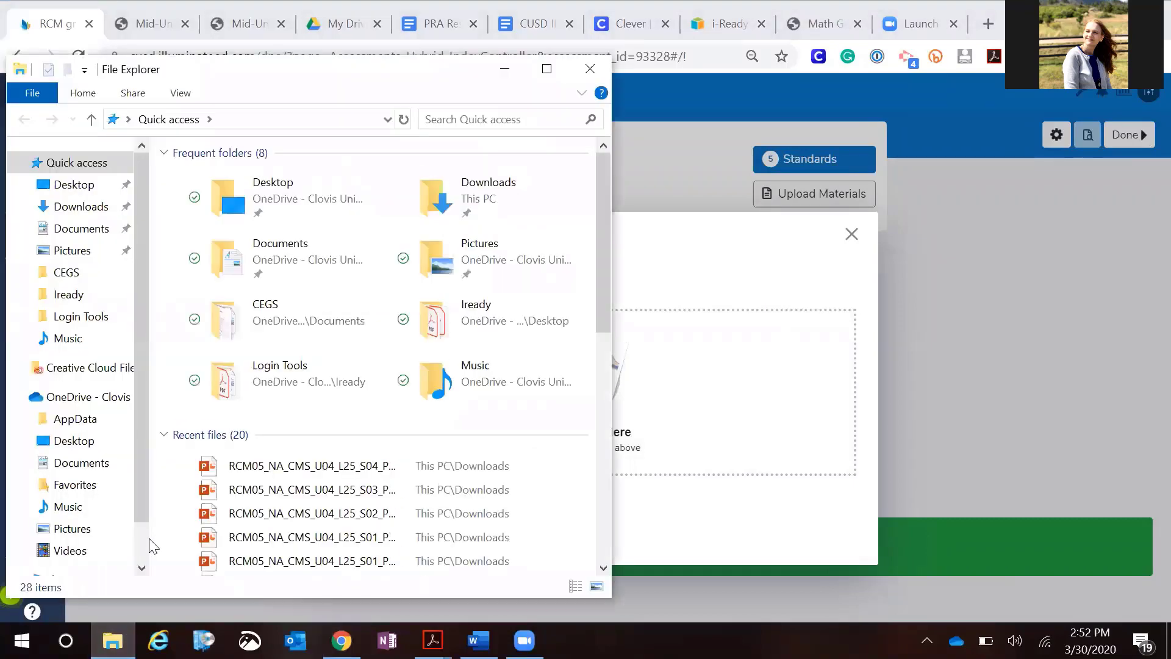
{"action": "scroll", "coordinate": [312, 445], "scroll_direction": "down", "scroll_amount": 3}
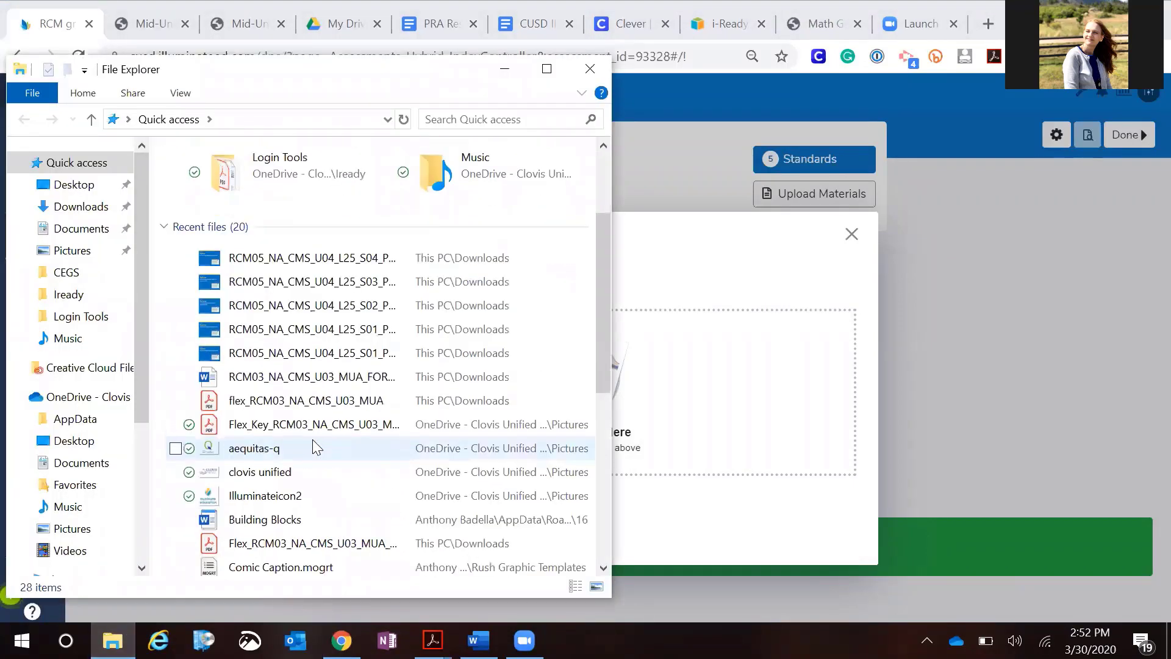
{"action": "left_click_drag", "start_coordinate": [298, 402], "coordinate": [681, 408]}
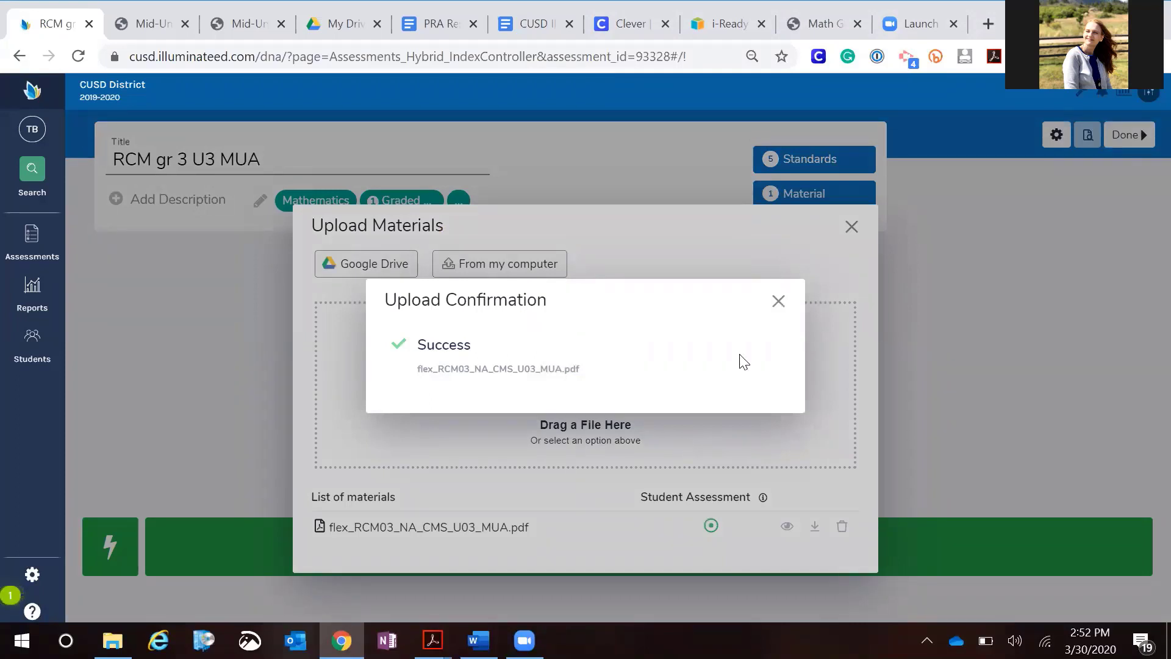
{"action": "left_click", "coordinate": [779, 301]}
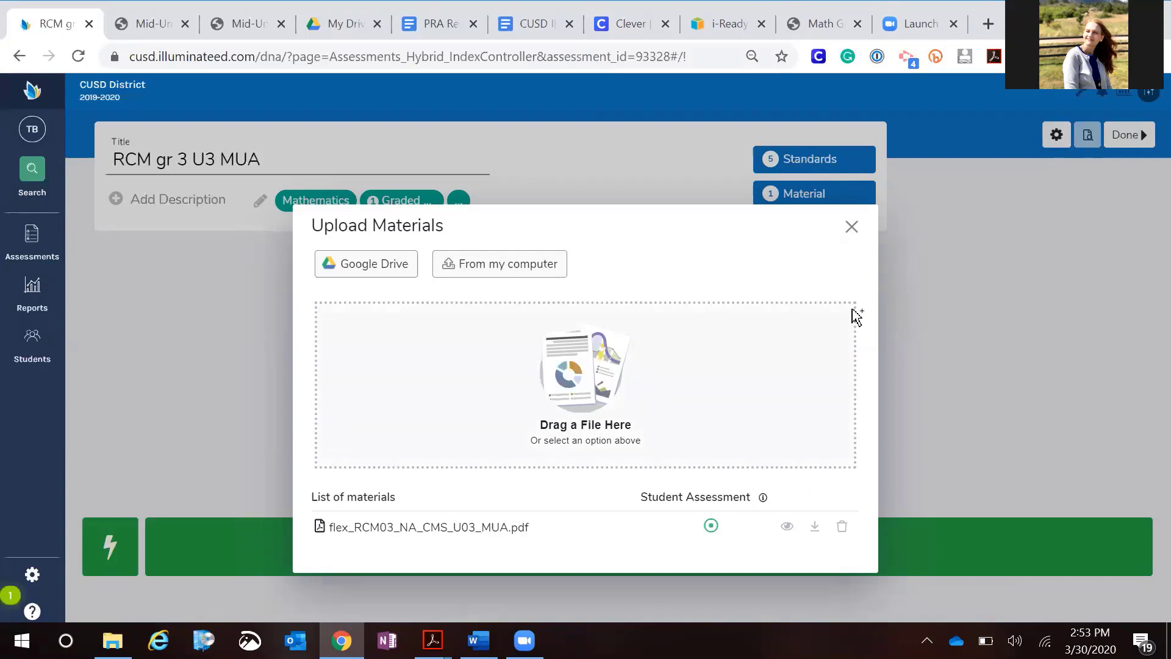
{"action": "left_click", "coordinate": [852, 227]}
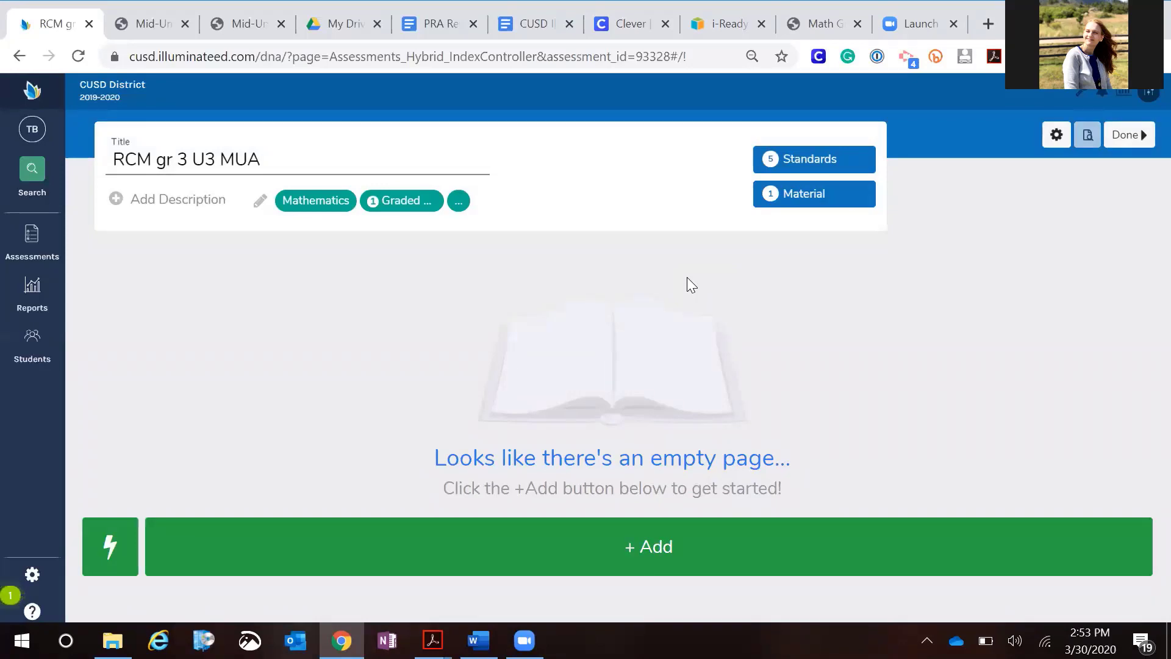
Place the answer key window beneath Illuminate and scroll through the mid-unit assessment PDF
{"action": "key", "text": "ctrl+shift+2"}
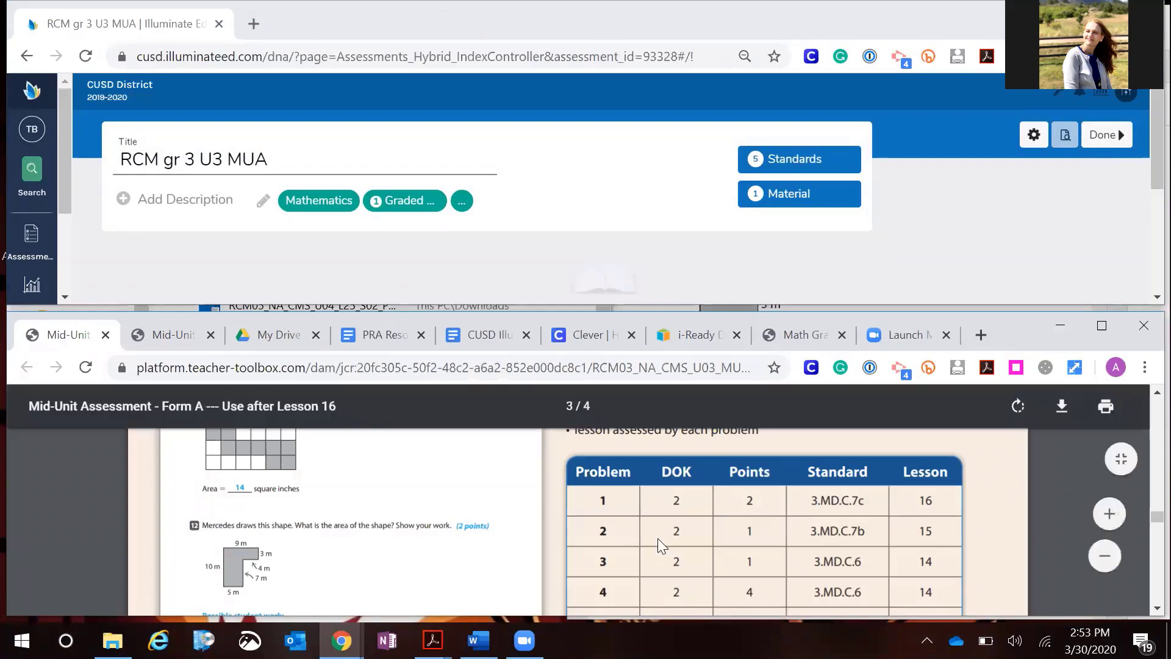
{"action": "scroll", "coordinate": [650, 544], "scroll_direction": "up", "scroll_amount": 2}
{"action": "scroll", "coordinate": [651, 545], "scroll_direction": "up", "scroll_amount": 10}
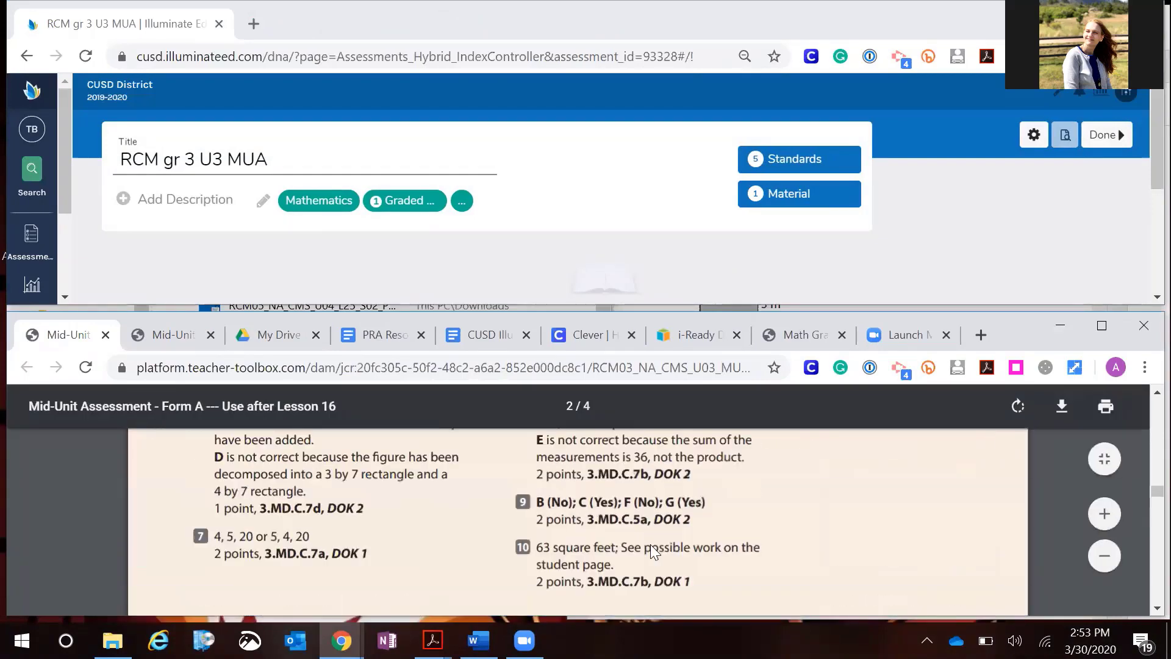
{"action": "scroll", "coordinate": [650, 544], "scroll_direction": "up", "scroll_amount": 3}
{"action": "scroll", "coordinate": [651, 544], "scroll_direction": "down", "scroll_amount": 5}
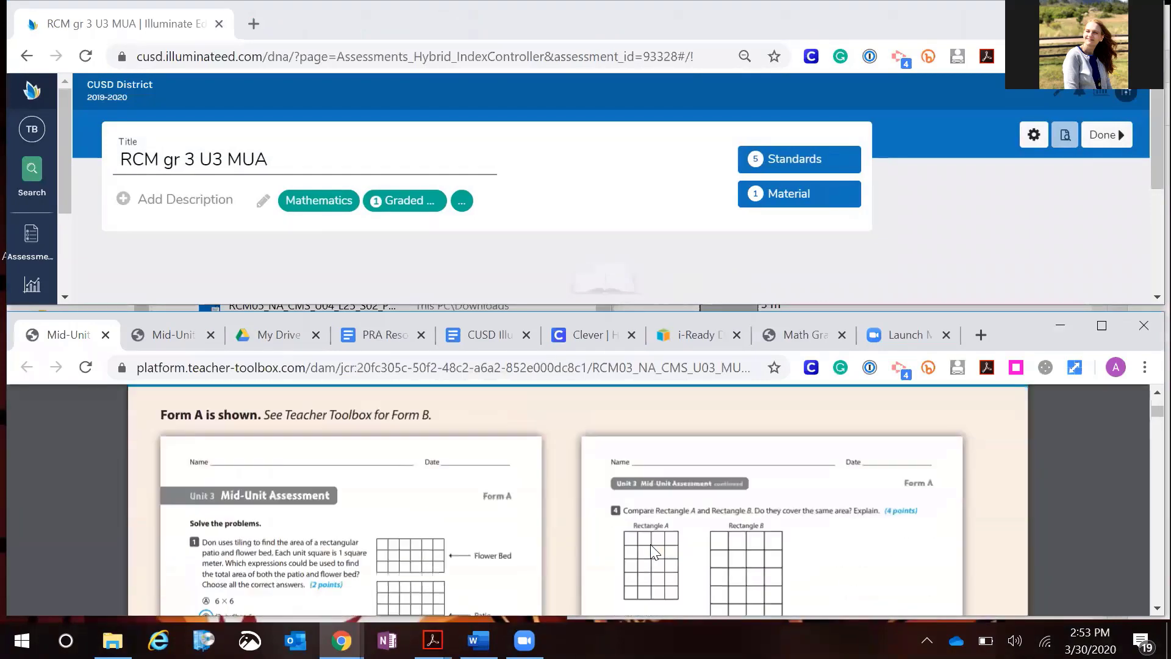
{"action": "scroll", "coordinate": [650, 544], "scroll_direction": "down", "scroll_amount": 1}
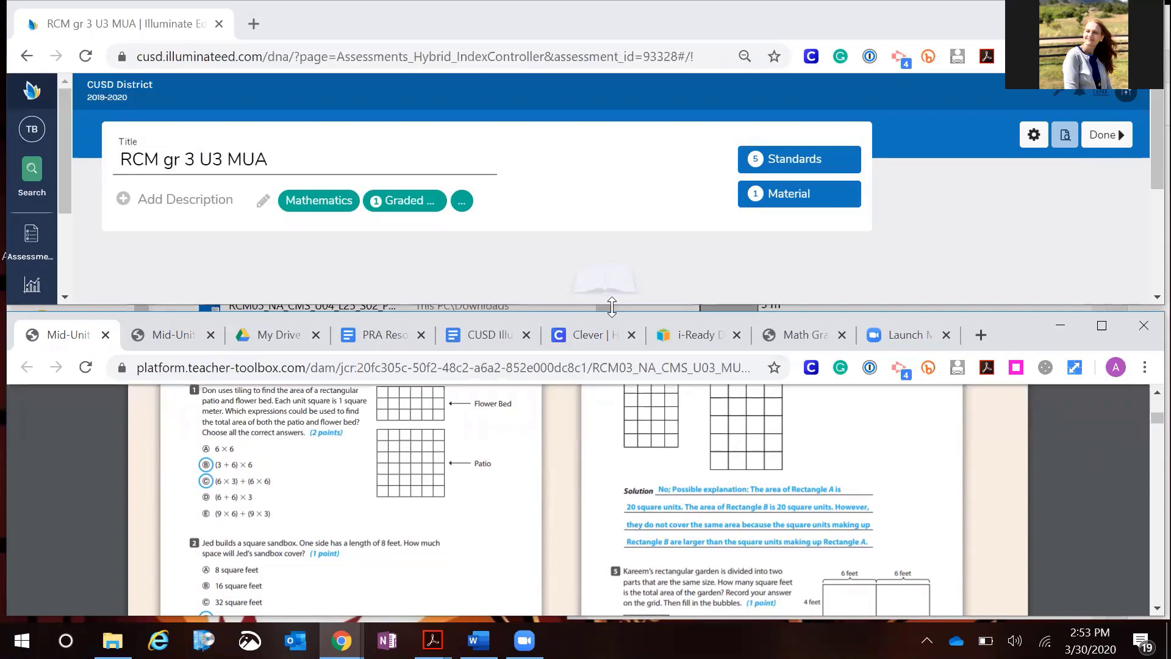
Add a first question row to the assessment, keeping the answer key window open beneath it
{"action": "left_click_drag", "start_coordinate": [612, 307], "coordinate": [612, 385]}
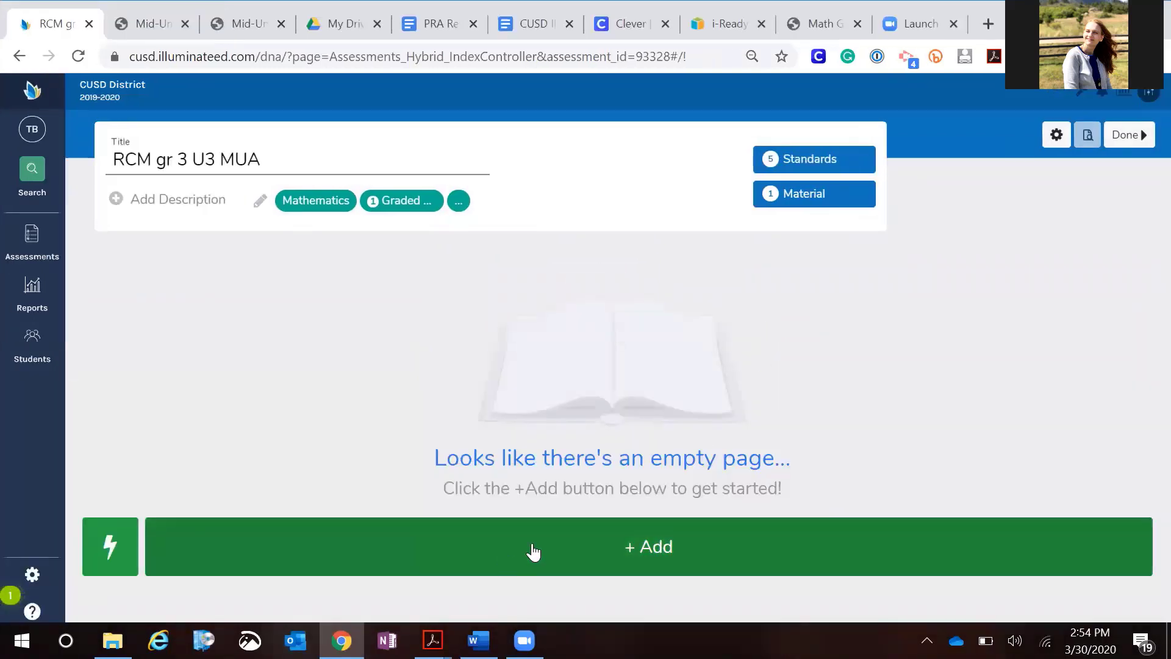
{"action": "left_click", "coordinate": [599, 551]}
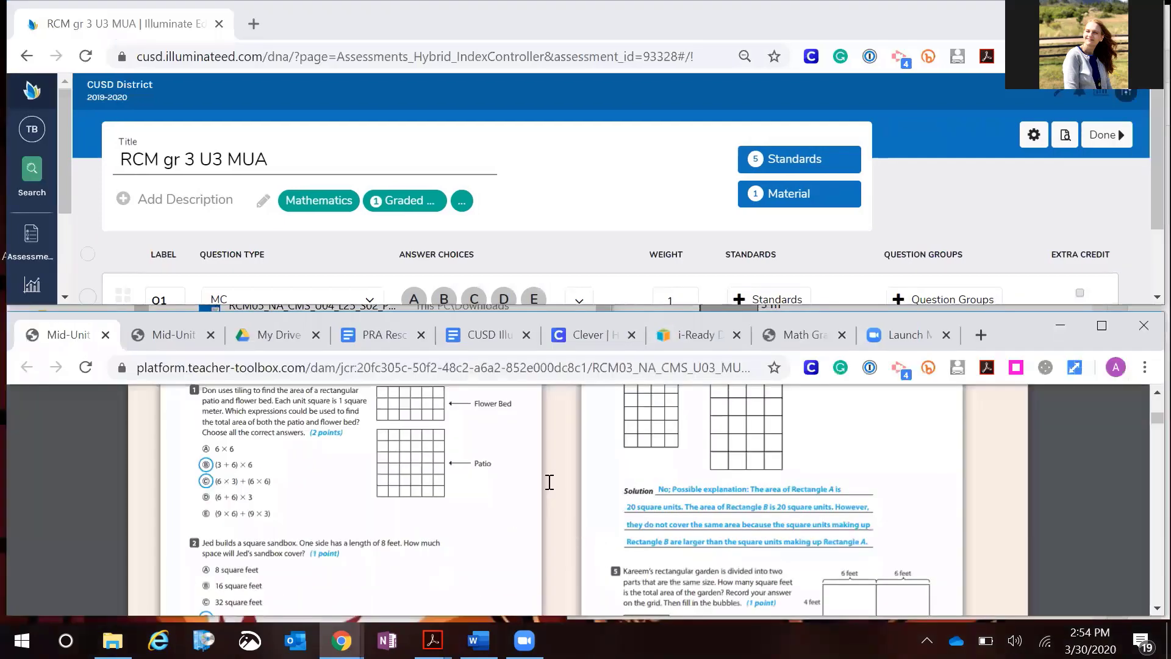
{"action": "left_click", "coordinate": [566, 232]}
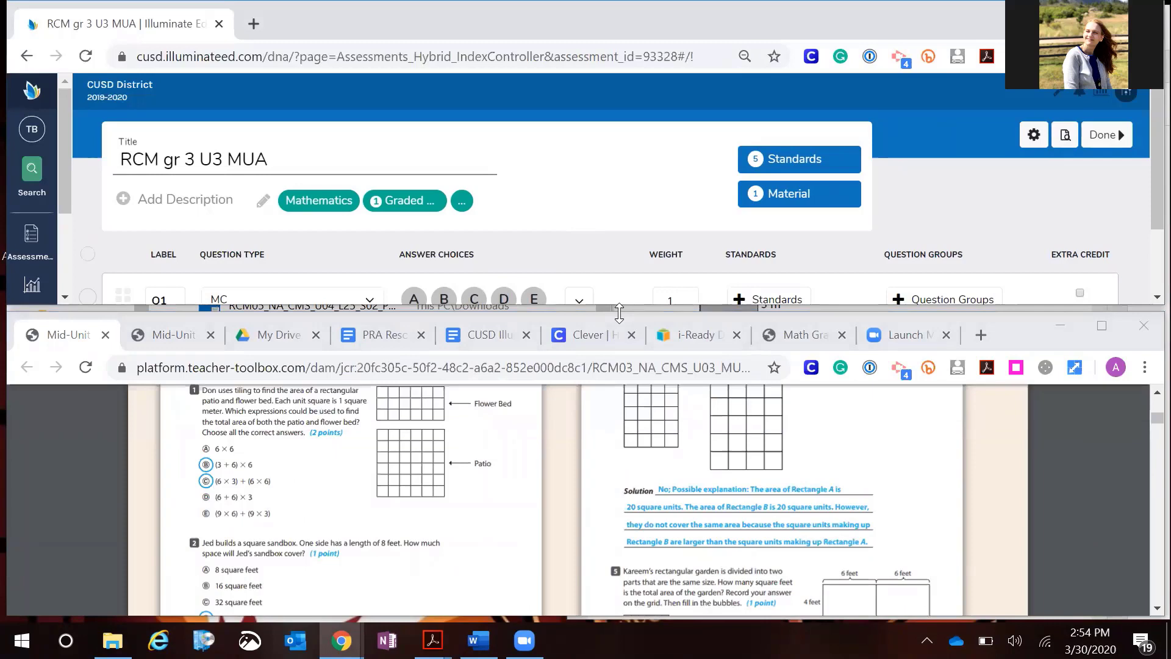
{"action": "left_click_drag", "start_coordinate": [619, 312], "coordinate": [621, 331]}
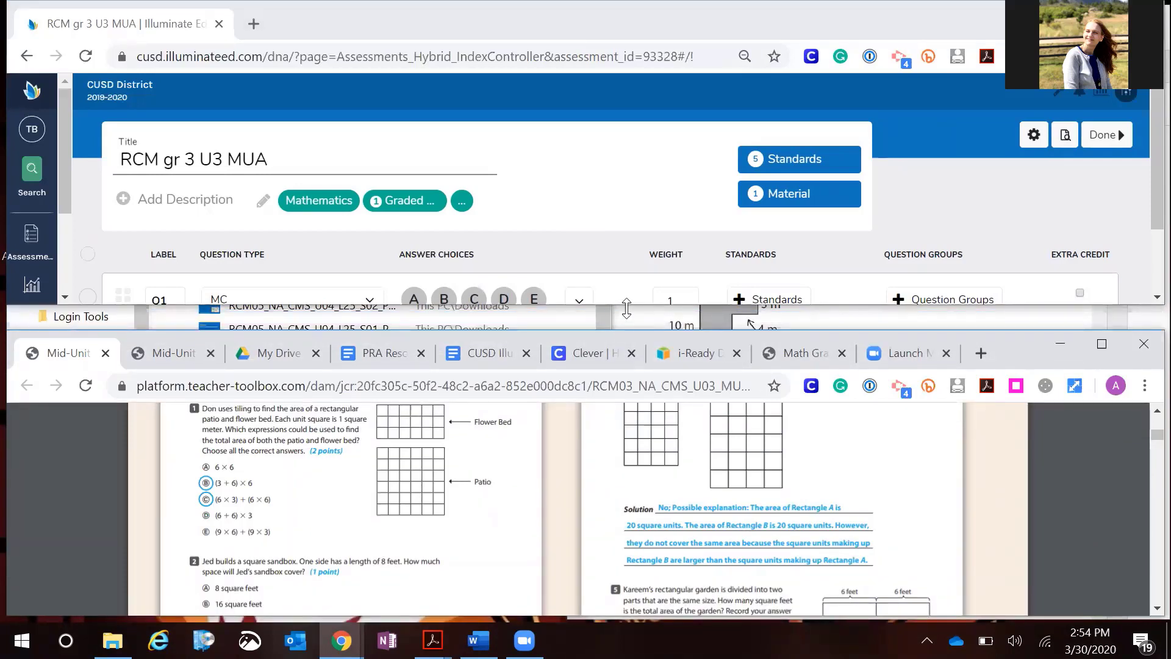
{"action": "left_click_drag", "start_coordinate": [627, 308], "coordinate": [629, 404]}
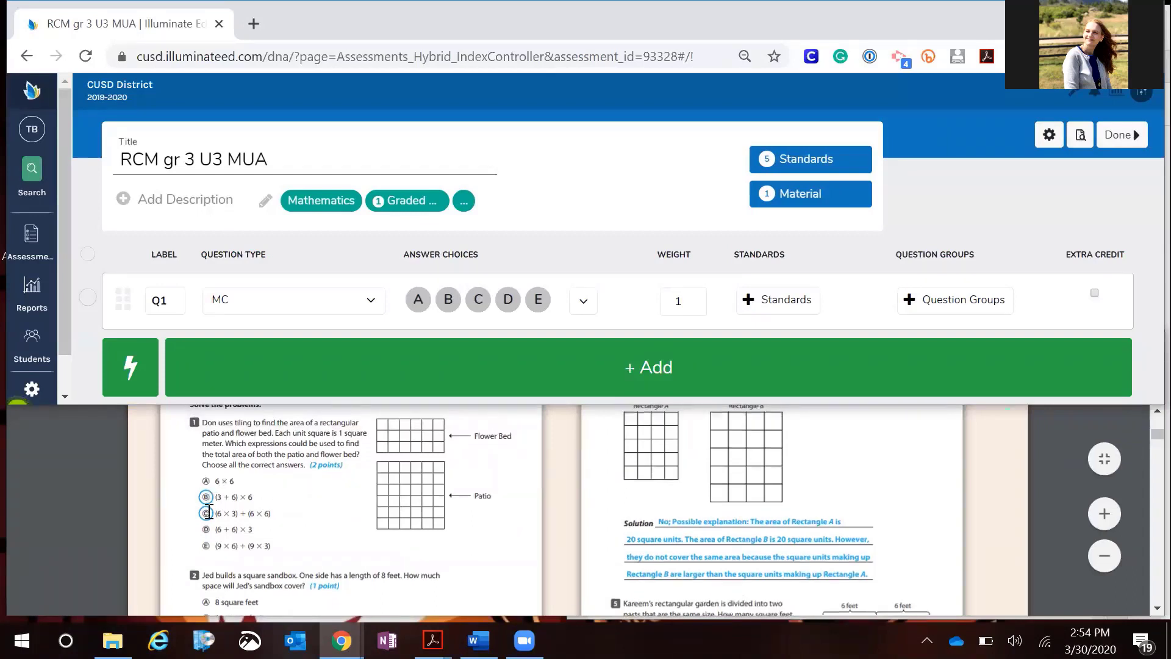
Mark B and C as the correct answers for Q1 and set its weight to 2
{"action": "left_click", "coordinate": [442, 305]}
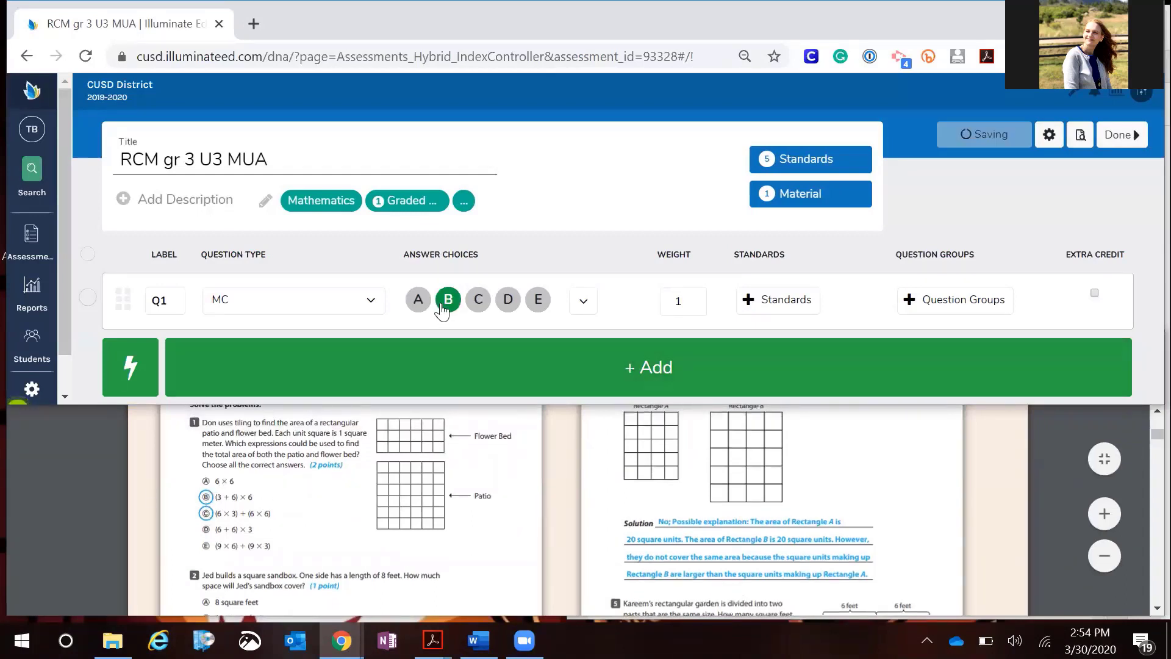
{"action": "left_click", "coordinate": [478, 302]}
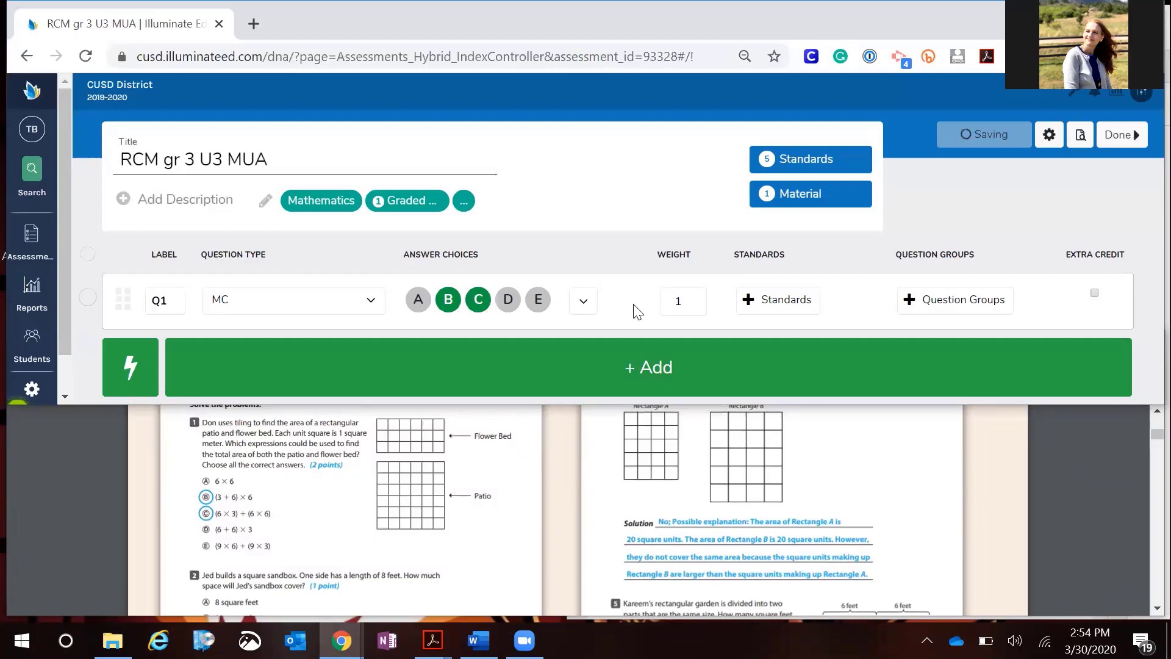
{"action": "left_click", "coordinate": [683, 302]}
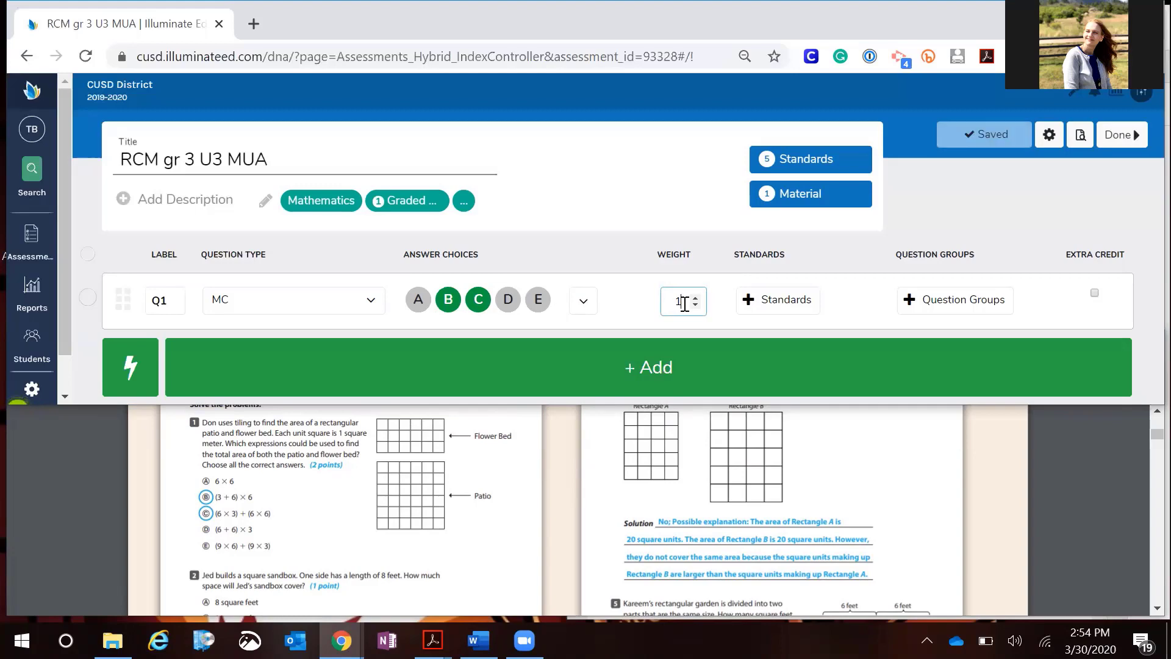
{"action": "key", "text": "BackSpace"}
{"action": "type", "text": "2"}
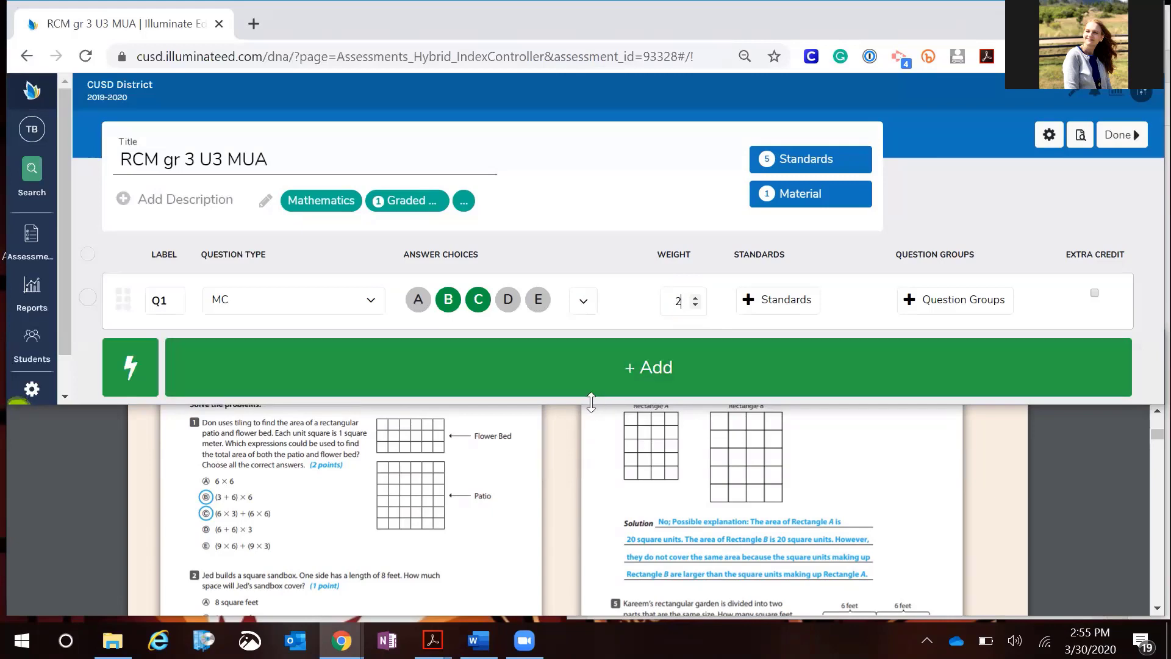
Make Q1 a Multiple Choice Partial Credit question with B and C correct and a weight of 2
{"action": "left_click_drag", "start_coordinate": [591, 401], "coordinate": [591, 491]}
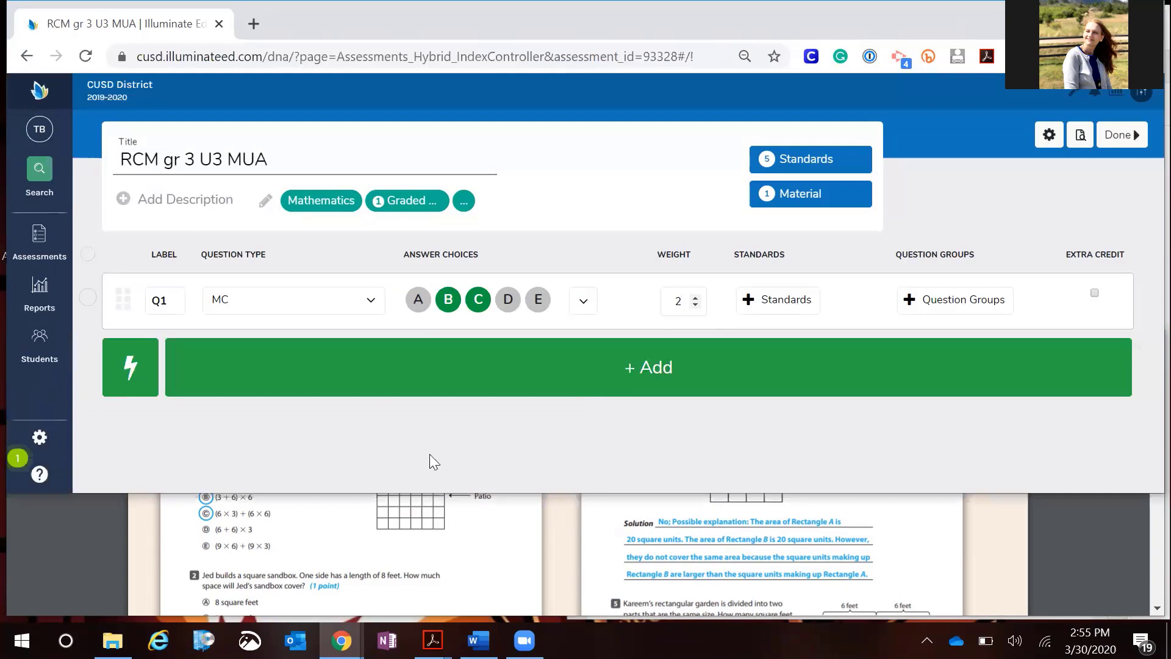
{"action": "left_click", "coordinate": [372, 311]}
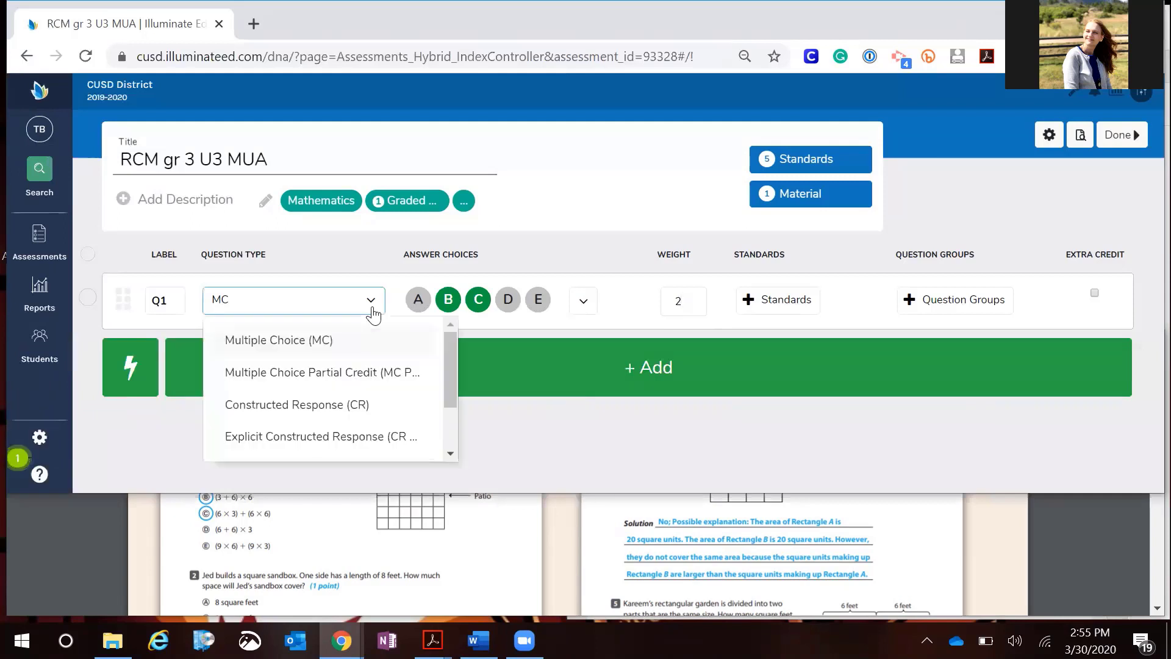
{"action": "left_click", "coordinate": [377, 372]}
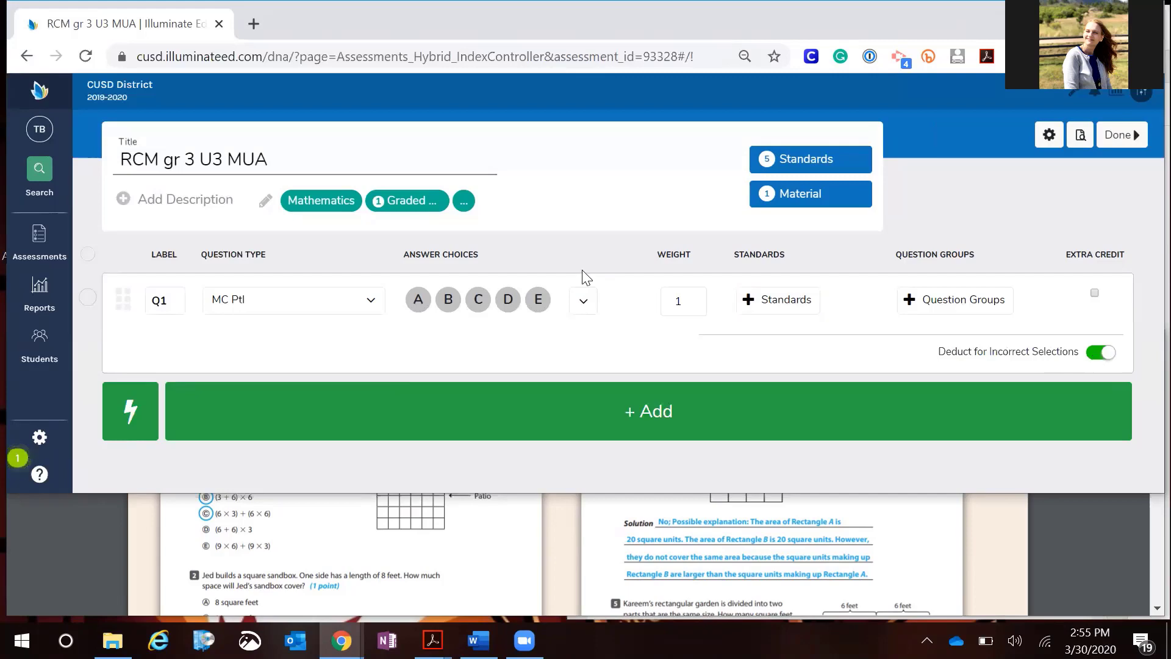
{"action": "left_click", "coordinate": [448, 300]}
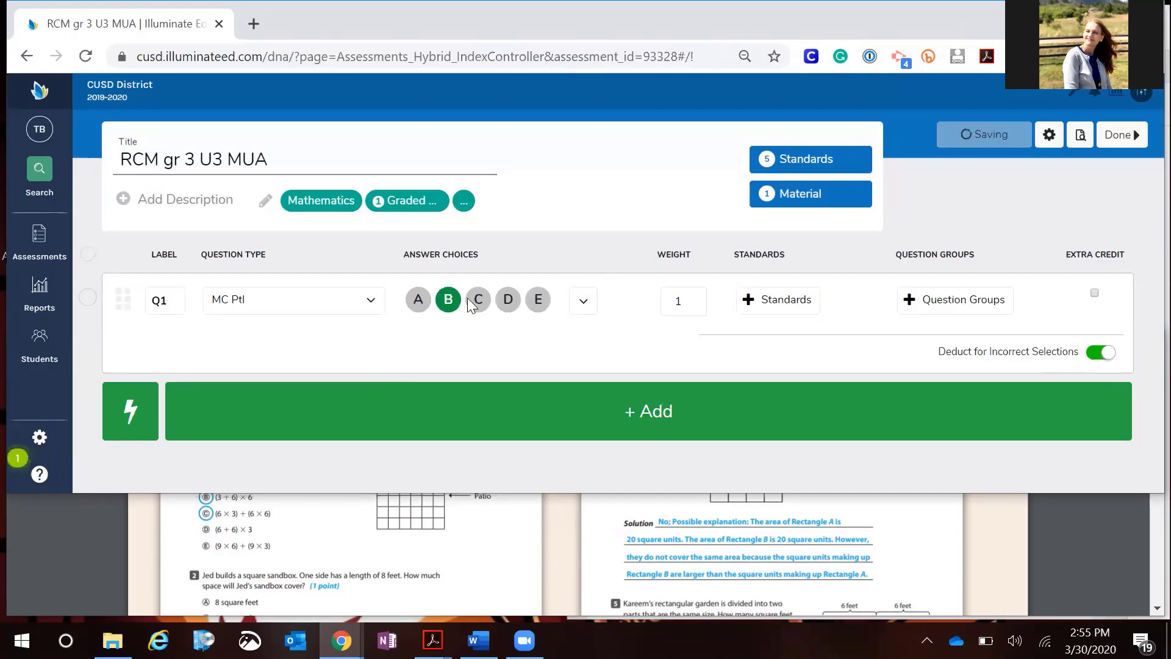
{"action": "left_click", "coordinate": [479, 302]}
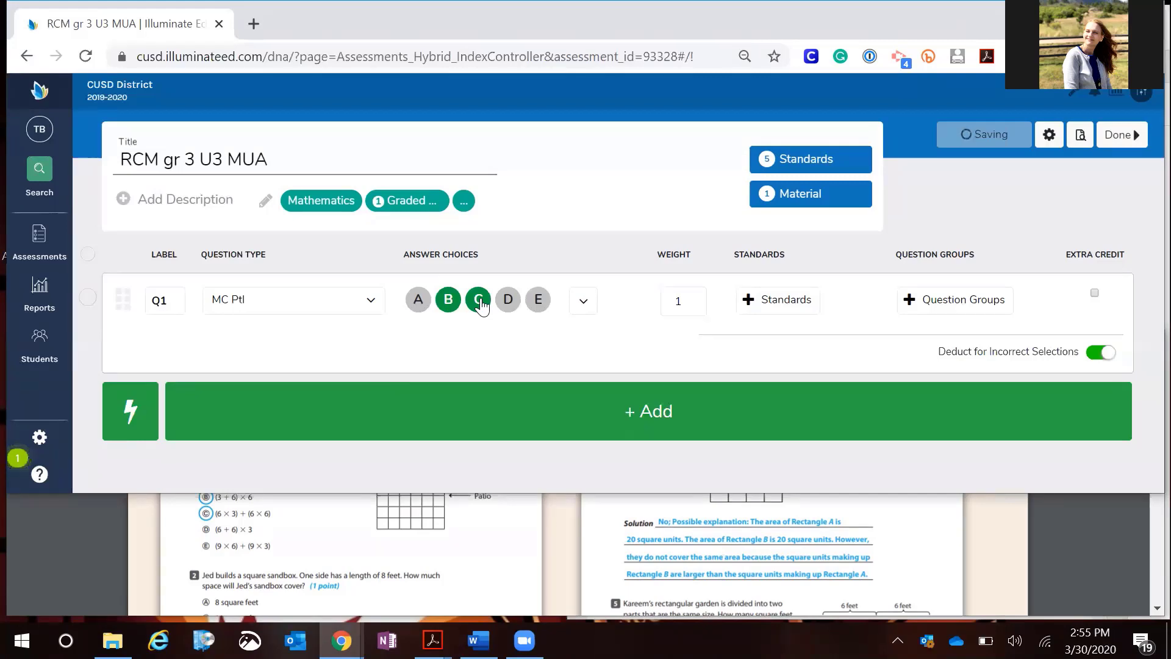
{"action": "left_click", "coordinate": [689, 303]}
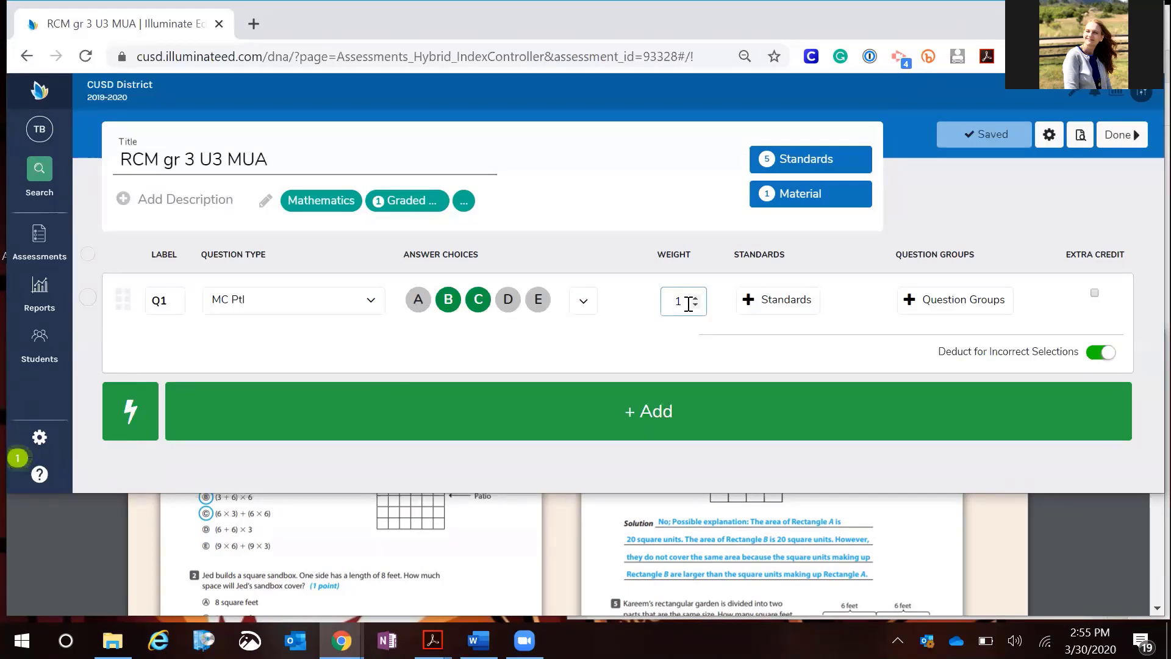
{"action": "key", "text": "BackSpace"}
{"action": "type", "text": "2"}
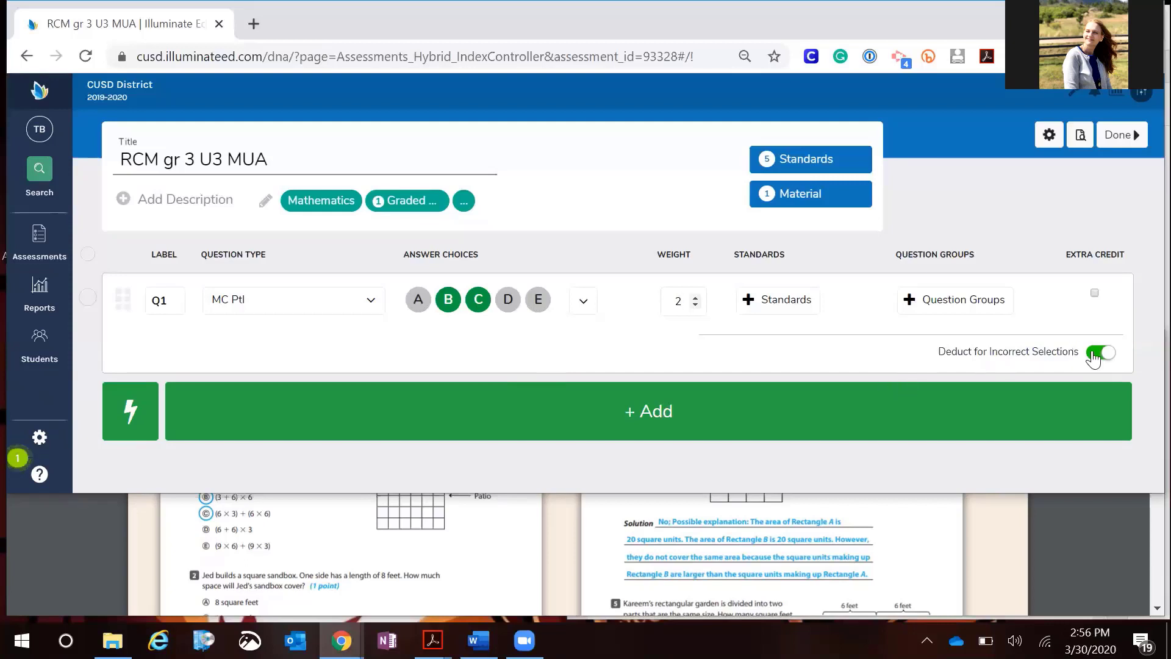
{"action": "left_click", "coordinate": [1098, 353]}
{"action": "left_click", "coordinate": [1109, 360]}
{"action": "scroll", "coordinate": [484, 549], "scroll_direction": "down", "scroll_amount": 2}
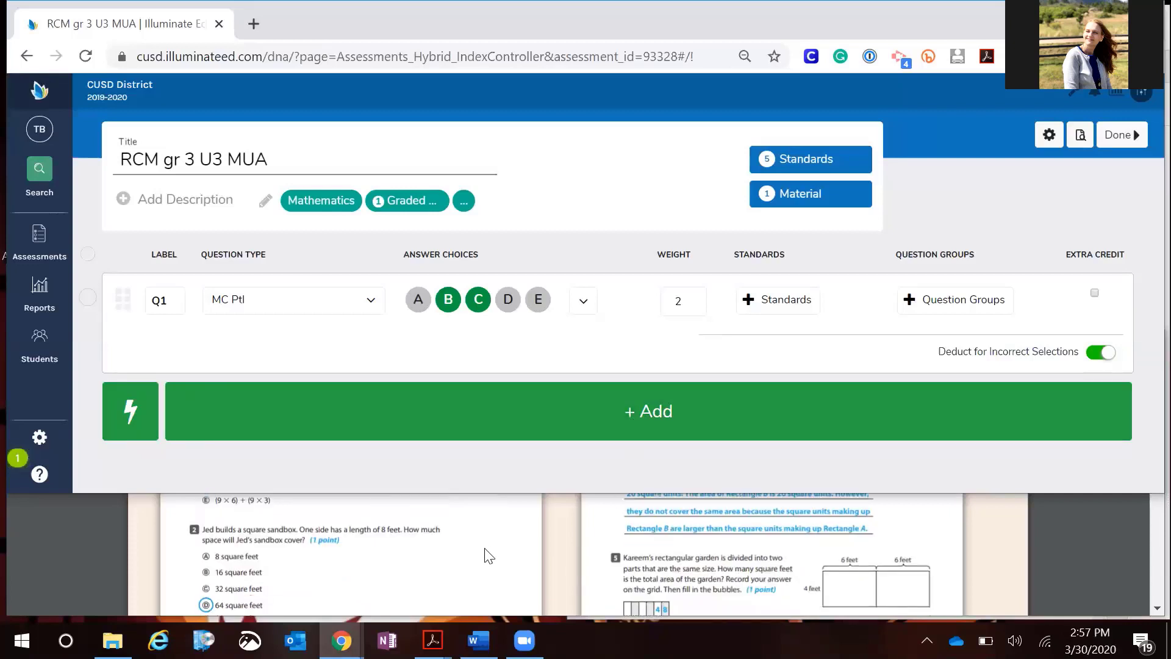
Add Q2, limit its answer choices to A, B, C, D and mark D as correct
{"action": "left_click", "coordinate": [569, 427]}
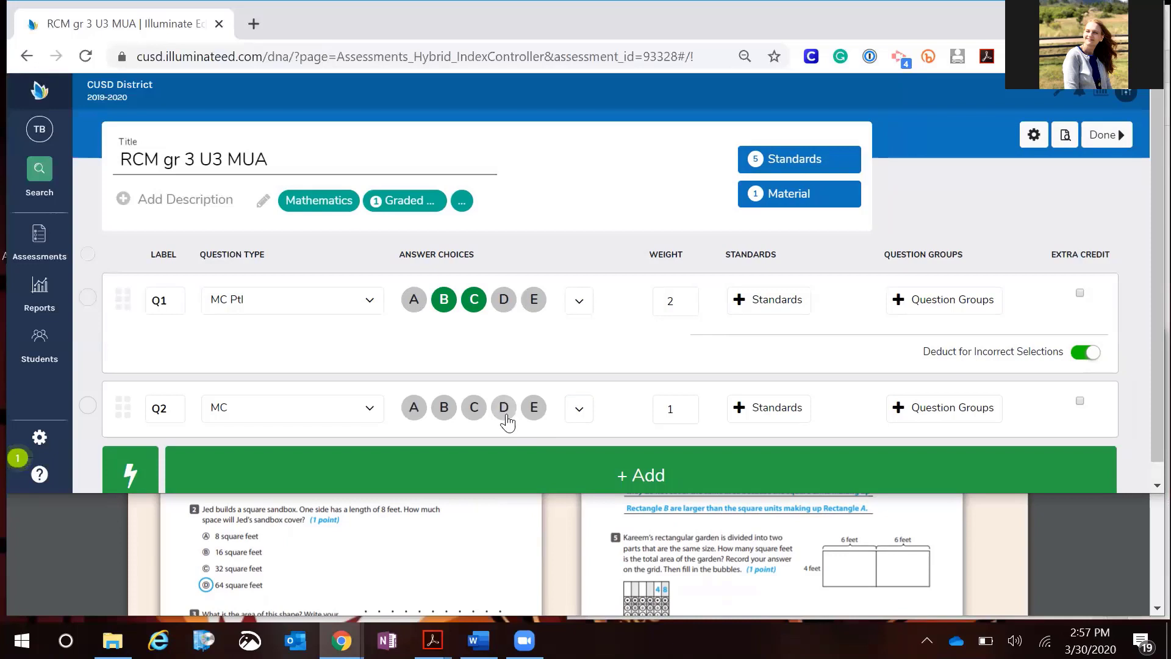
{"action": "left_click", "coordinate": [580, 410]}
{"action": "scroll", "coordinate": [661, 381], "scroll_direction": "down", "scroll_amount": 1}
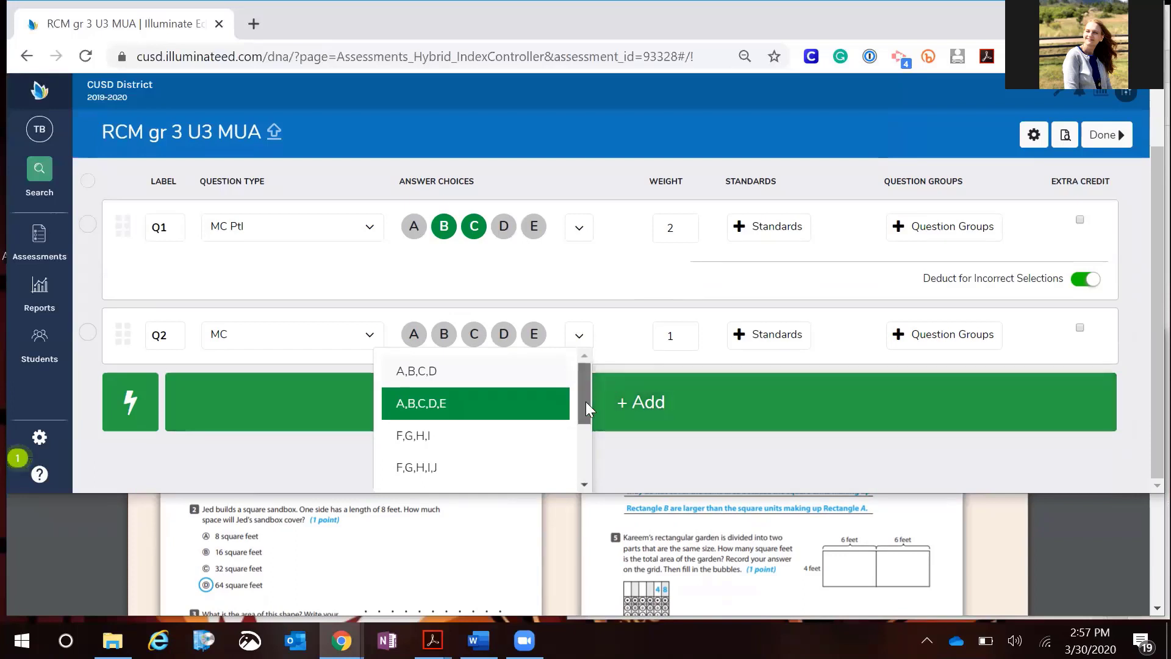
{"action": "left_click_drag", "start_coordinate": [586, 401], "coordinate": [593, 372]}
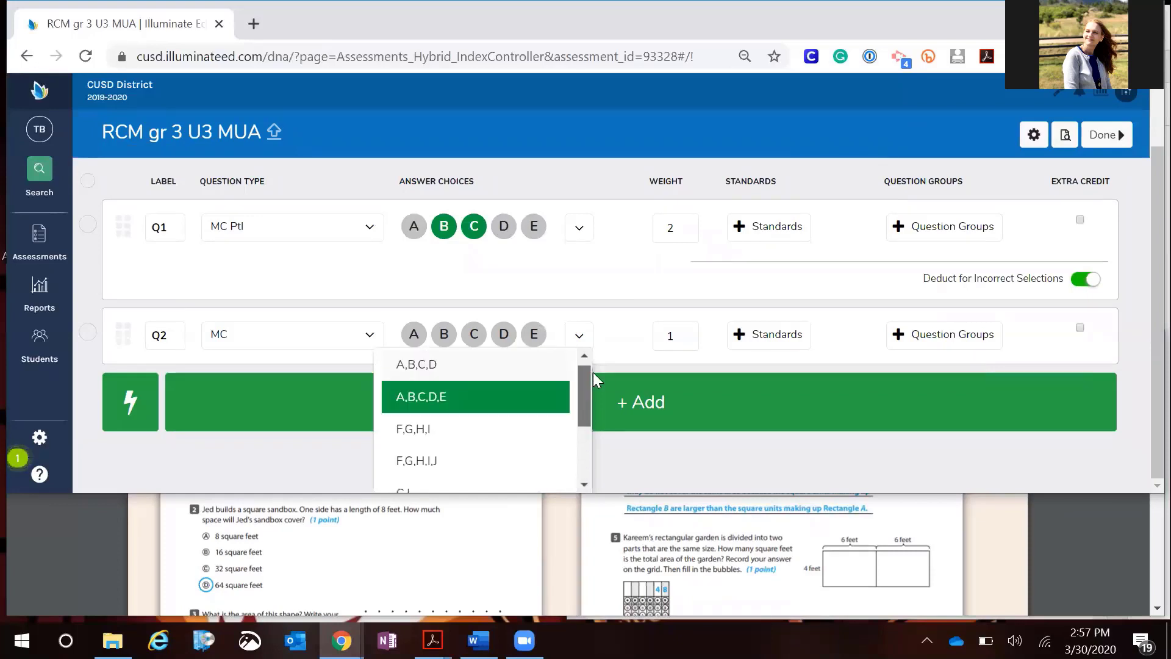
{"action": "left_click", "coordinate": [427, 372]}
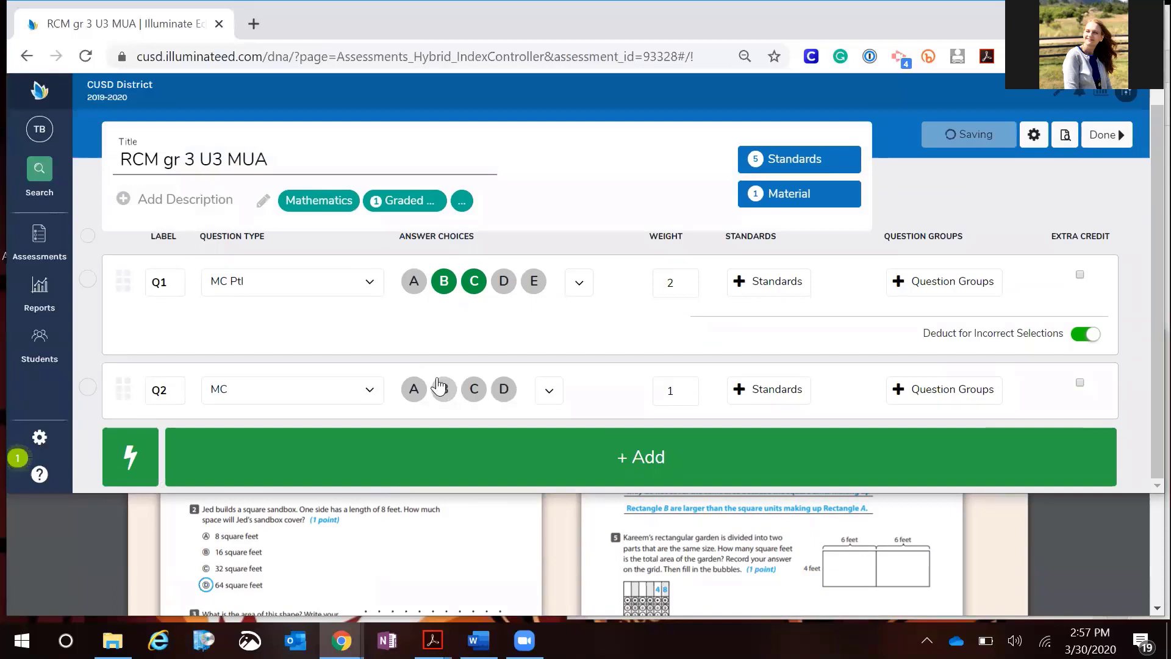
{"action": "left_click", "coordinate": [504, 390]}
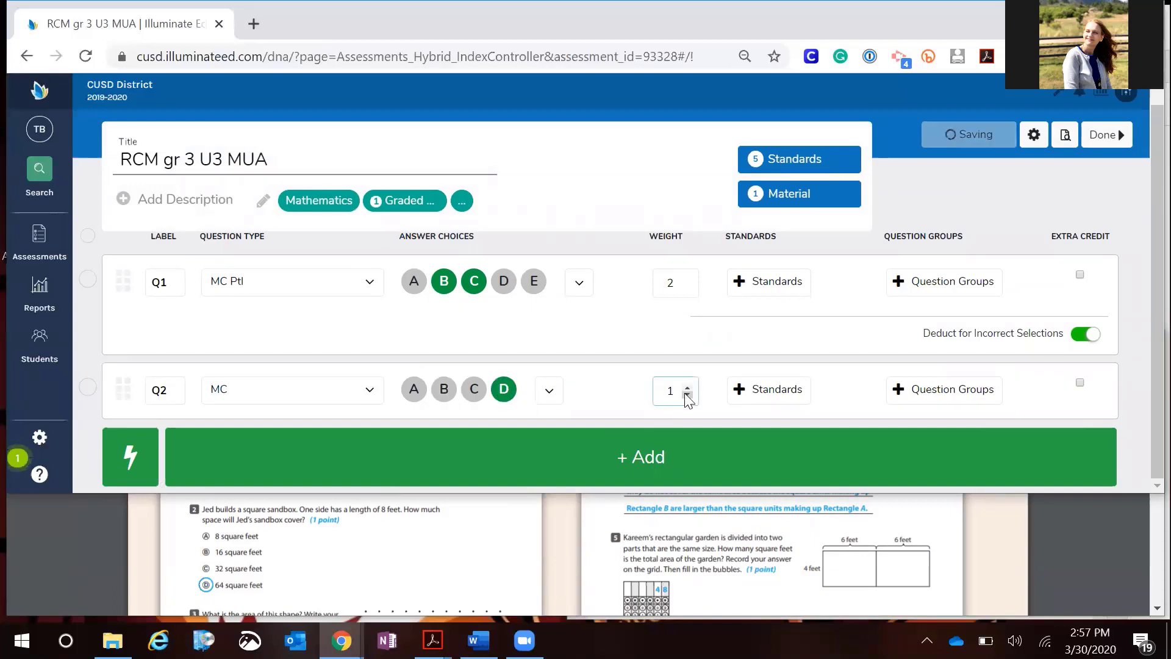
Add a third question to the assessment
{"action": "left_click", "coordinate": [730, 445]}
{"action": "scroll", "coordinate": [675, 544], "scroll_direction": "down", "scroll_amount": 3}
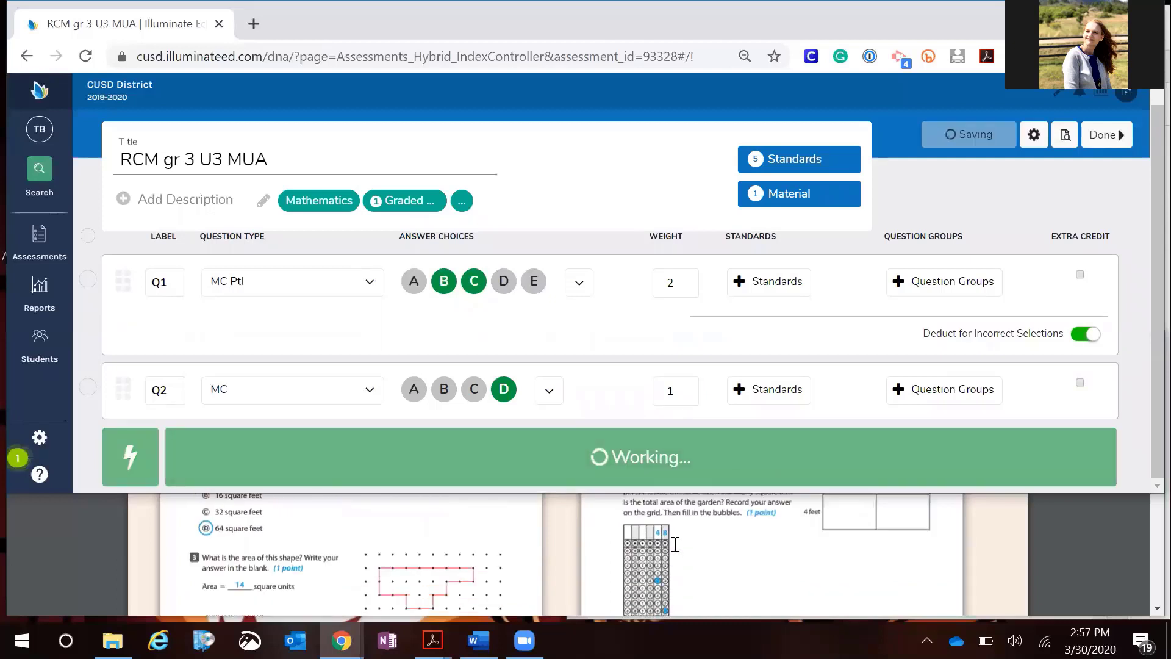
{"action": "scroll", "coordinate": [676, 544], "scroll_direction": "down", "scroll_amount": 1}
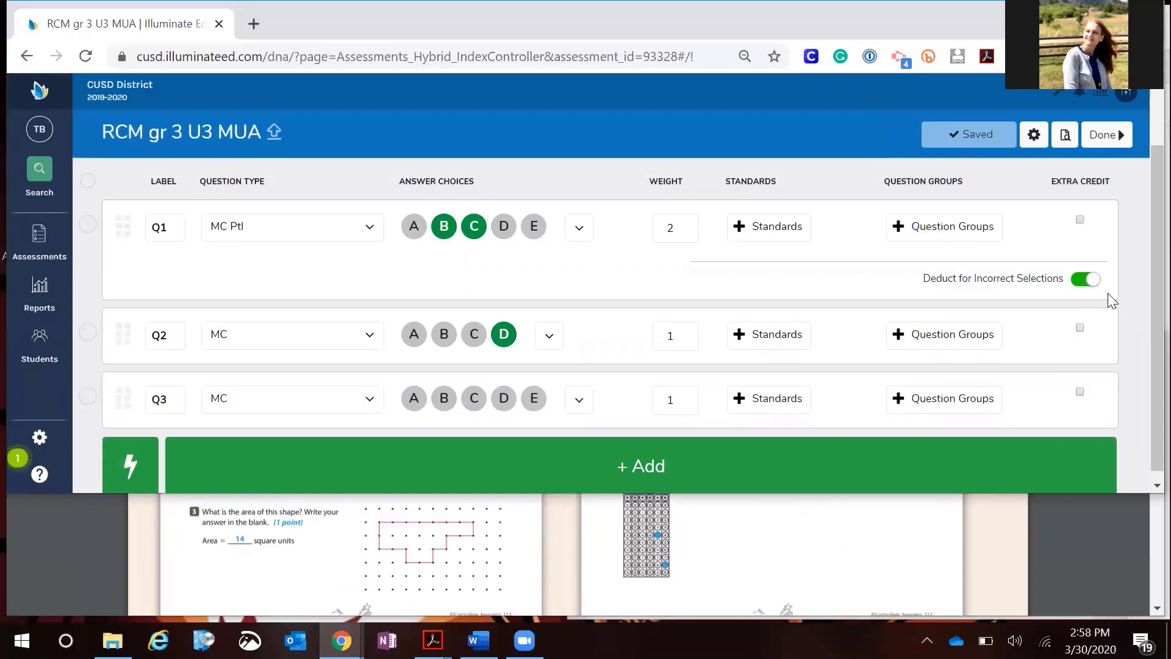
{"action": "scroll", "coordinate": [1108, 293], "scroll_direction": "down", "scroll_amount": 1}
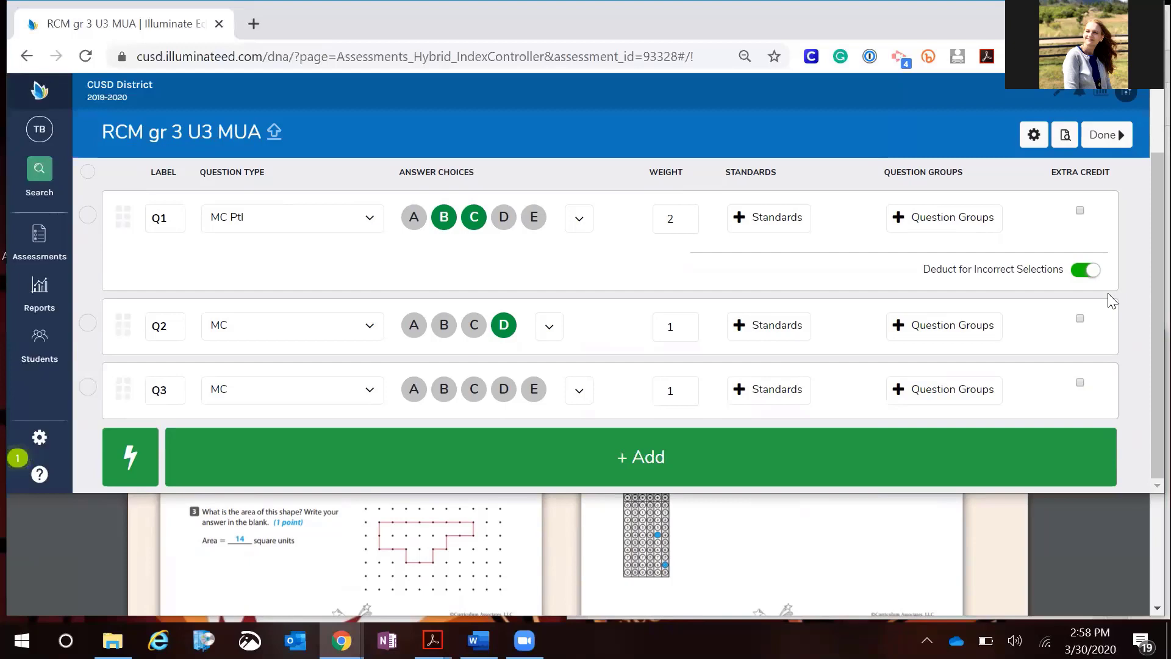
Zoom the answer key to 125% and set Q3's question type to Explicit Constructed Response
{"action": "left_click", "coordinate": [807, 584]}
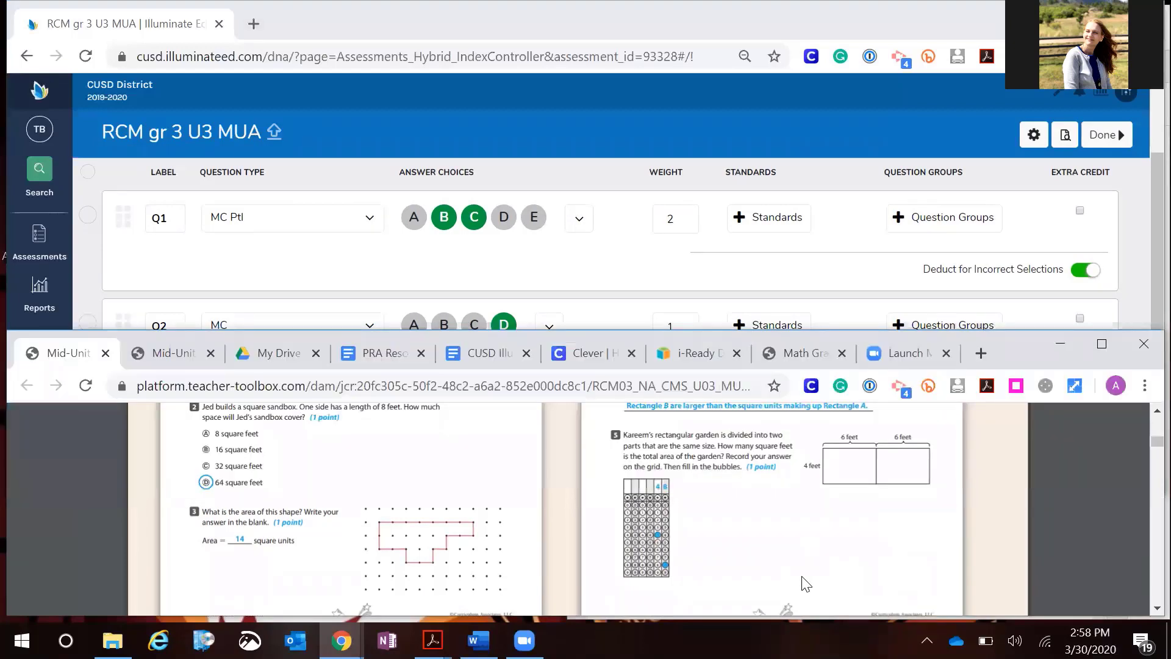
{"action": "key", "text": "ctrl+plus"}
{"action": "key", "text": "ctrl+plus"}
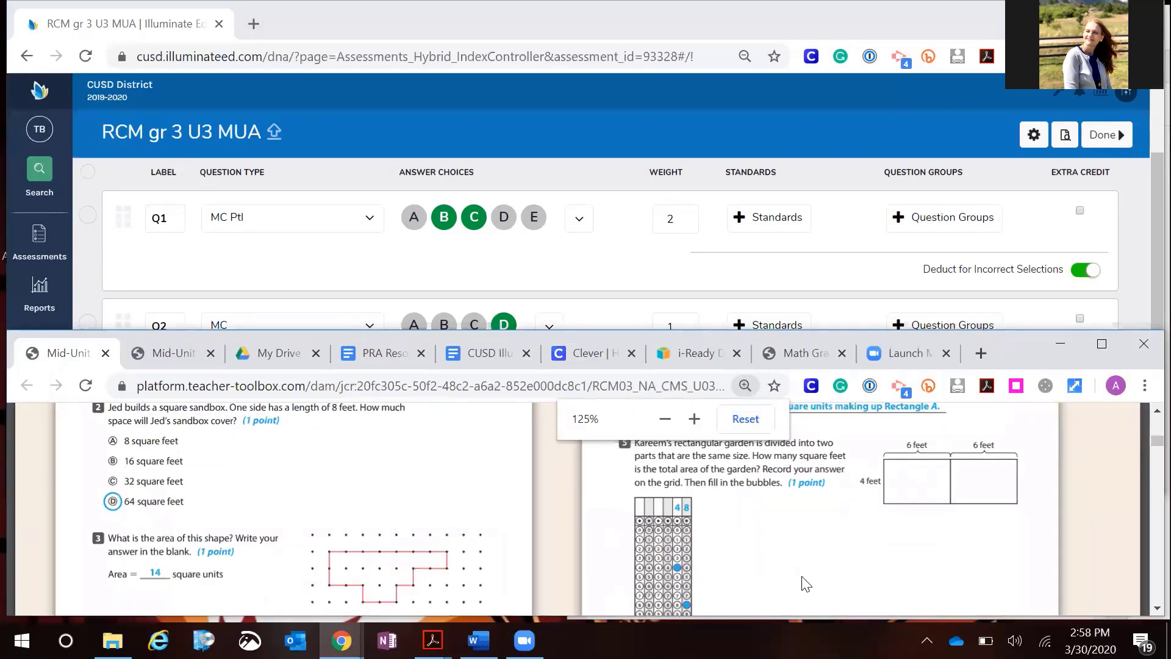
{"action": "left_click", "coordinate": [620, 281]}
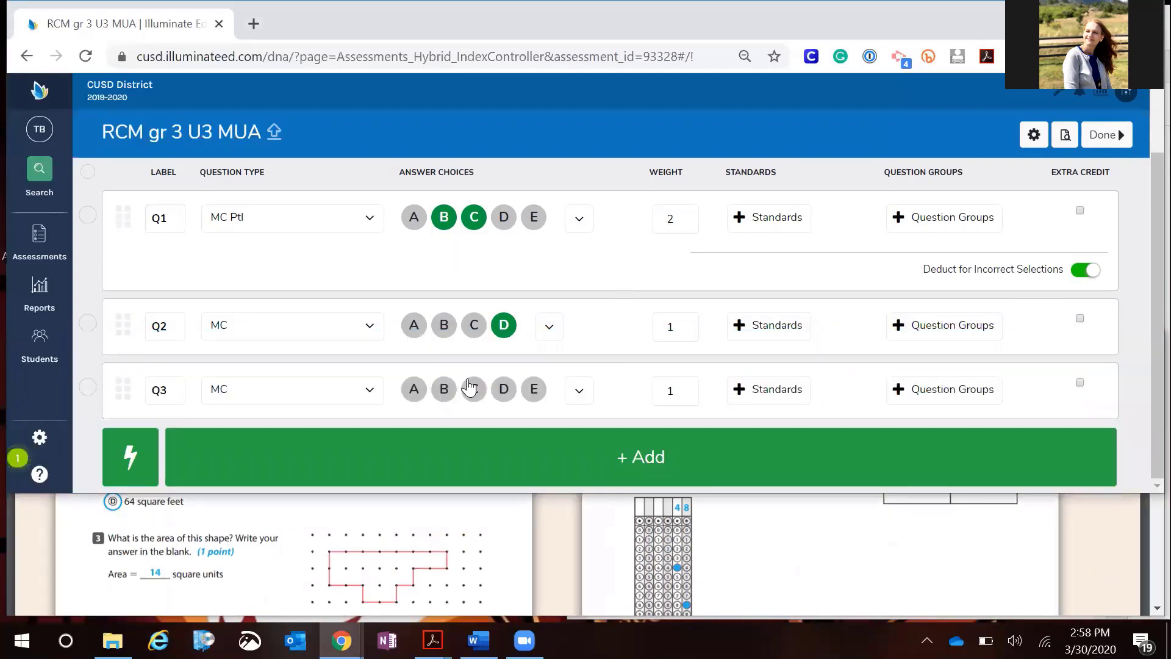
{"action": "left_click", "coordinate": [367, 394]}
{"action": "scroll", "coordinate": [570, 311], "scroll_direction": "down", "scroll_amount": 1}
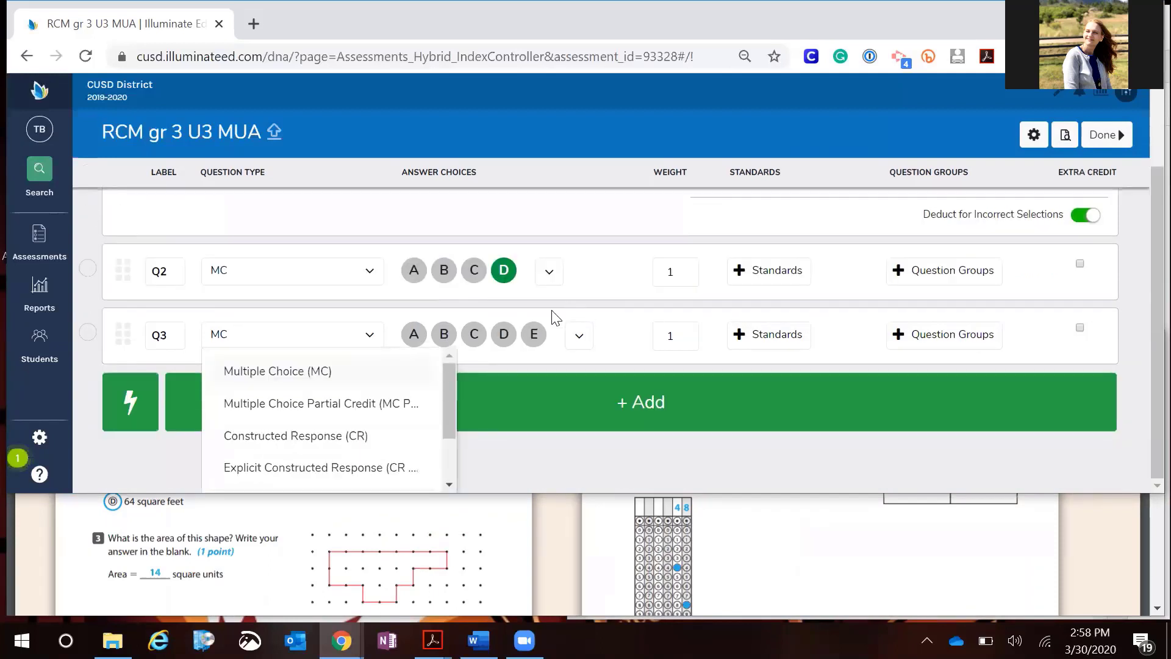
{"action": "left_click", "coordinate": [332, 467]}
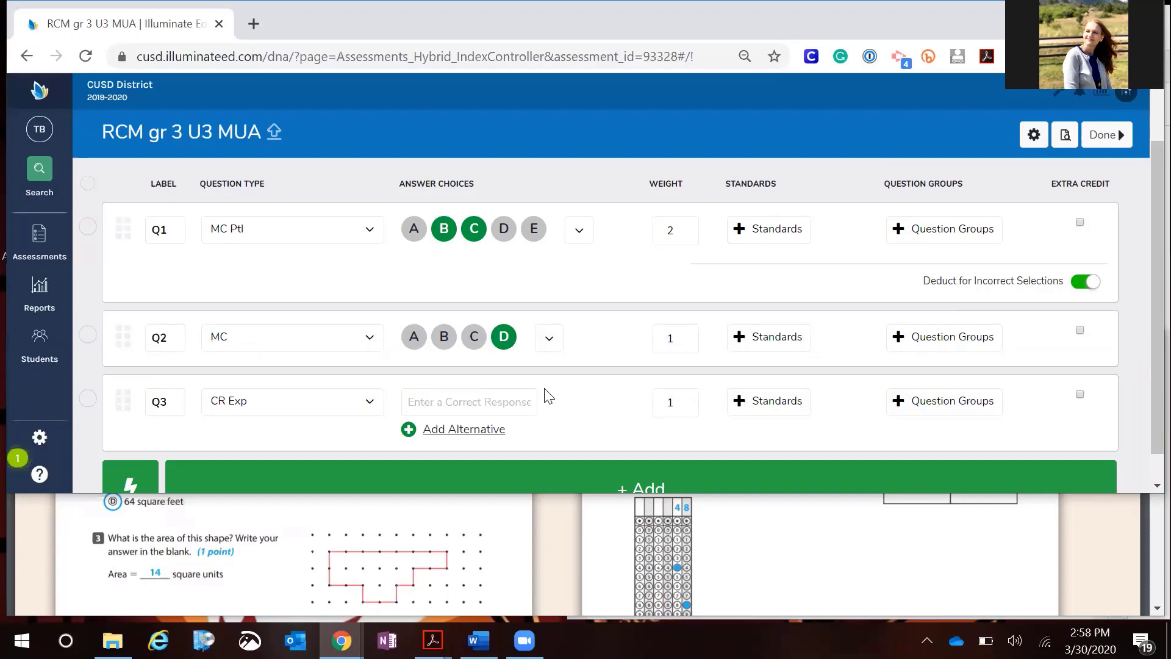
Enter 14 as Q3's correct response and add the alternative response 14 square units
{"action": "left_click", "coordinate": [450, 406]}
{"action": "type", "text": "14"}
{"action": "left_click", "coordinate": [455, 430]}
{"action": "scroll", "coordinate": [455, 373], "scroll_direction": "down", "scroll_amount": 1}
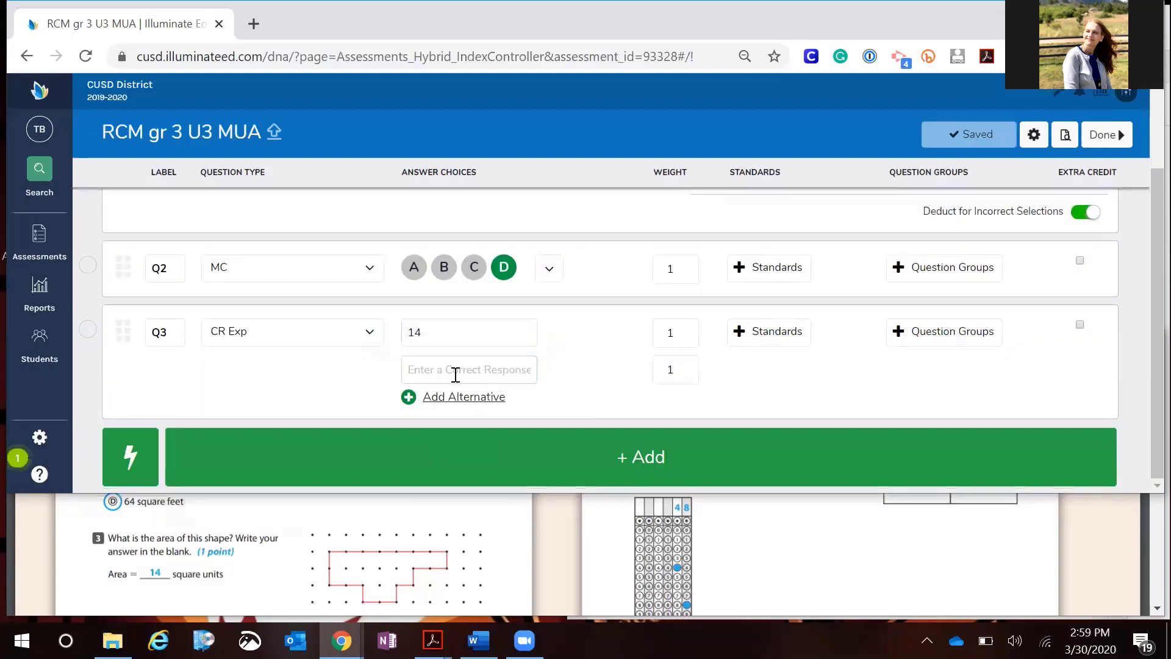
{"action": "type", "text": "14"}
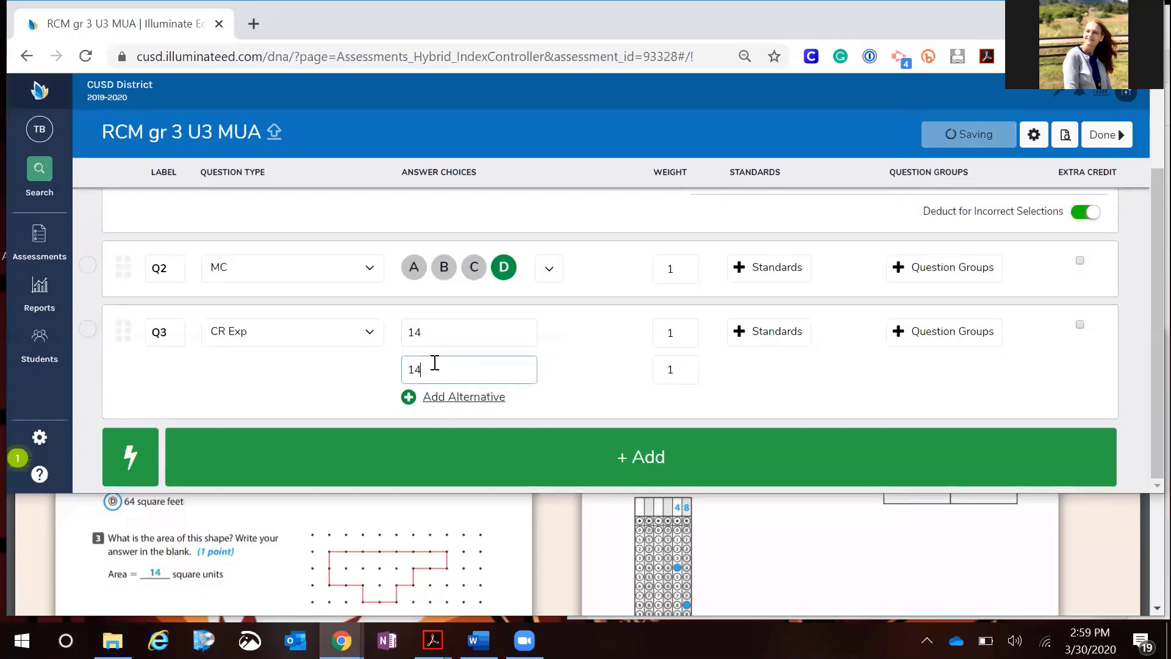
{"action": "type", "text": " square units"}
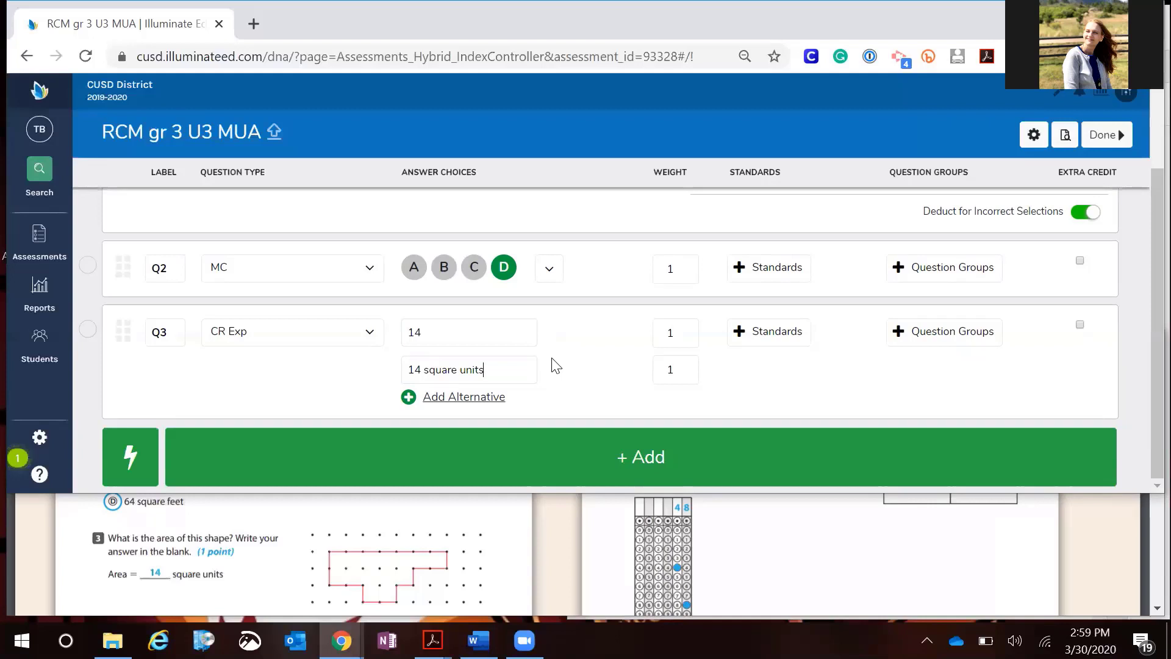
Add an alternative correct response 14 Square Units to Q3
{"action": "left_click", "coordinate": [454, 398]}
{"action": "left_click", "coordinate": [408, 405]}
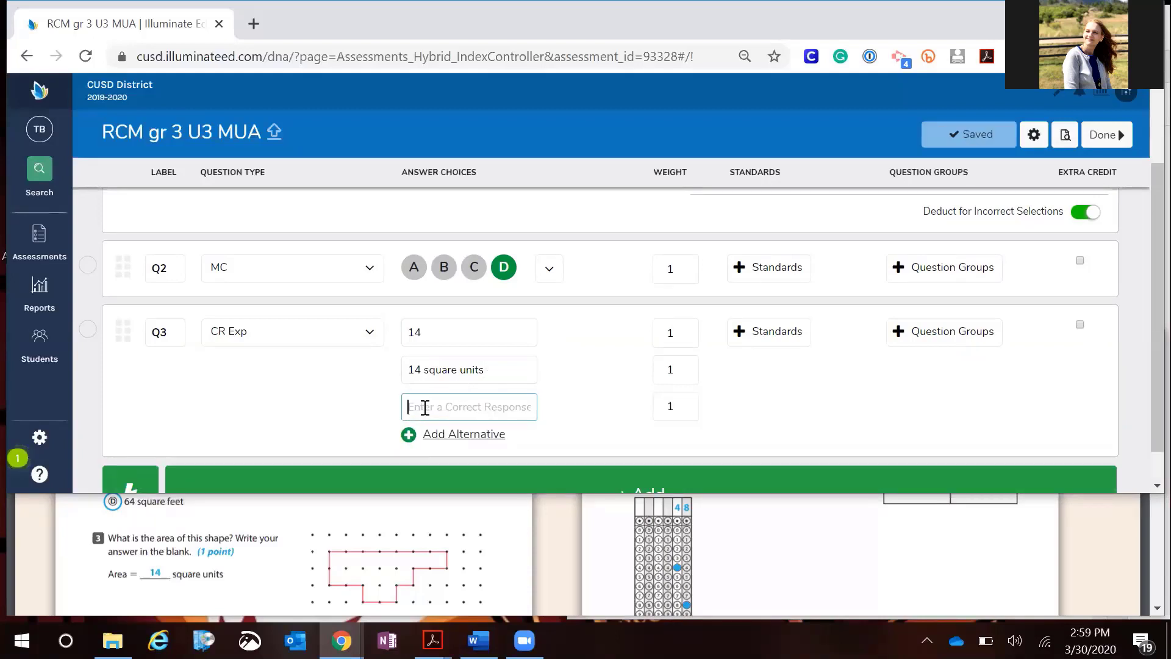
{"action": "type", "text": "14"}
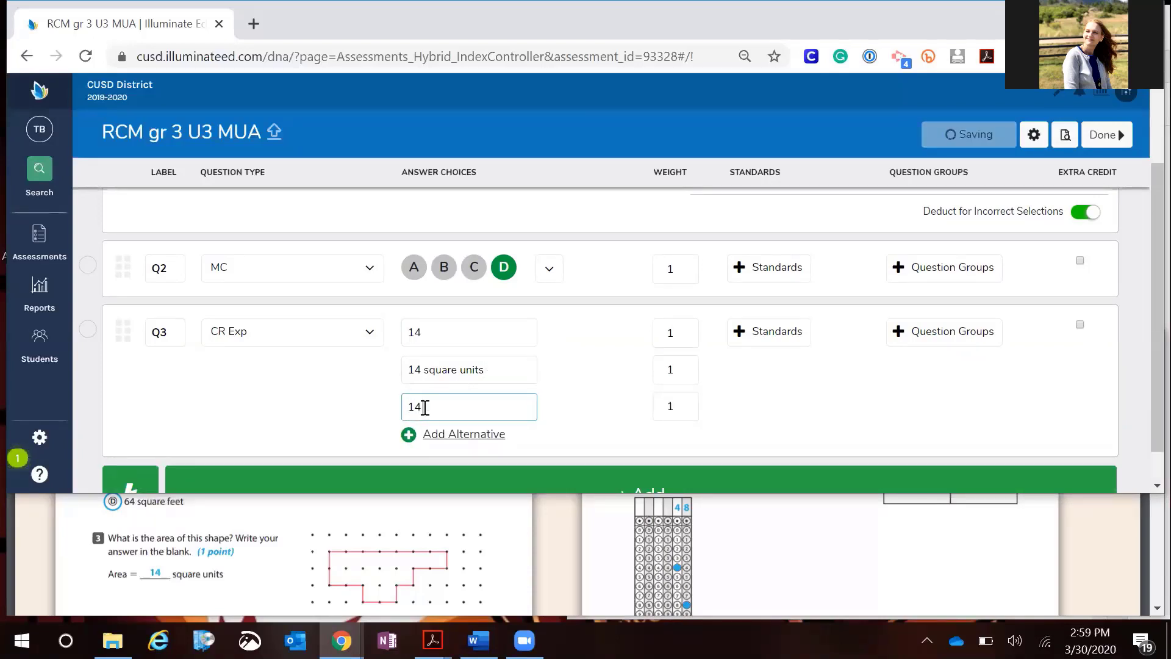
{"action": "type", "text": " square Units"}
Add another Q3 alternative response 14square units and set its weight to 0.5
{"action": "left_click", "coordinate": [441, 435]}
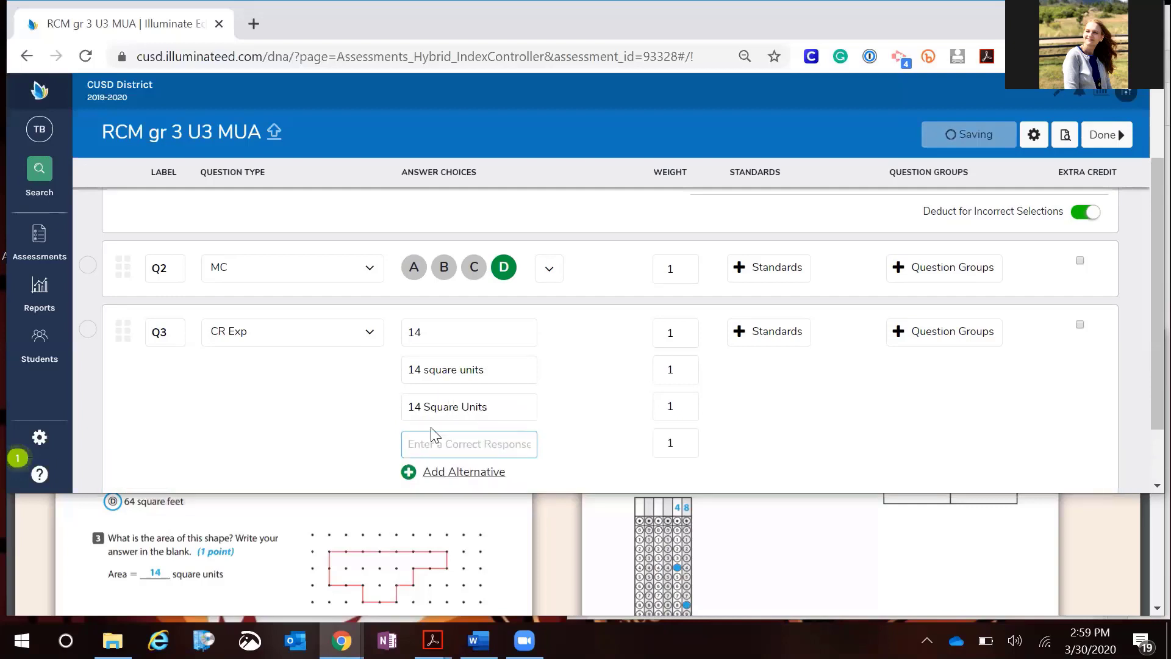
{"action": "left_click", "coordinate": [414, 442]}
{"action": "type", "text": "14square untiits"}
{"action": "left_click", "coordinate": [673, 435]}
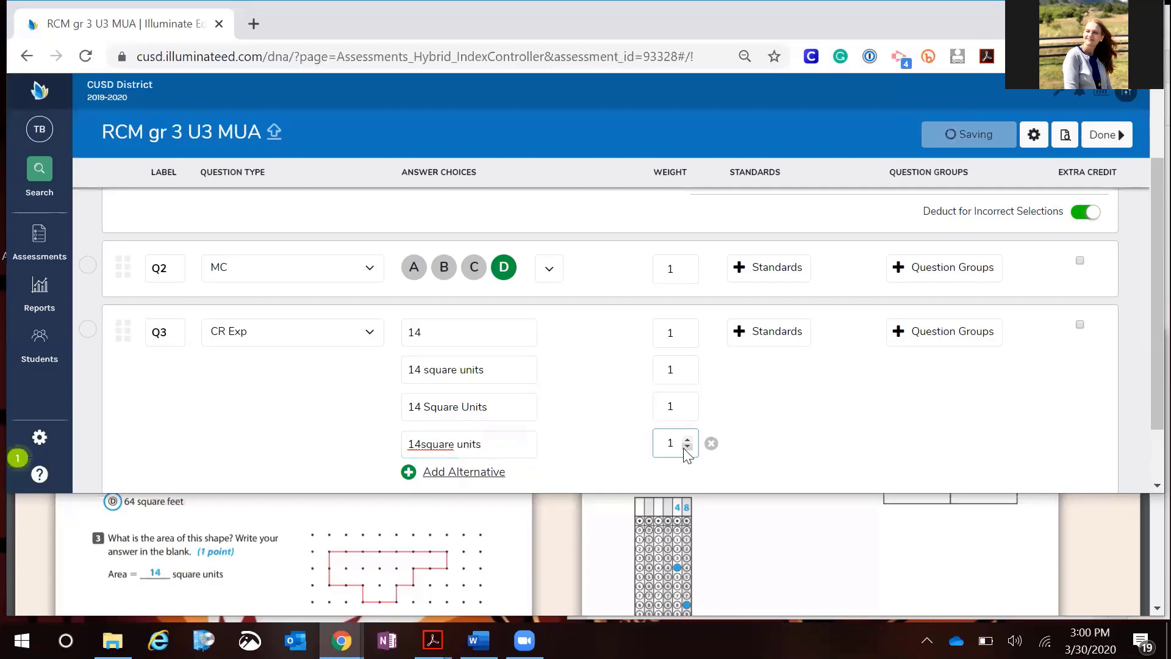
{"action": "left_click", "coordinate": [684, 448]}
{"action": "left_click", "coordinate": [684, 449]}
{"action": "left_click", "coordinate": [684, 448]}
{"action": "left_click", "coordinate": [684, 448]}
{"action": "left_click", "coordinate": [685, 448]}
{"action": "left_click", "coordinate": [775, 452]}
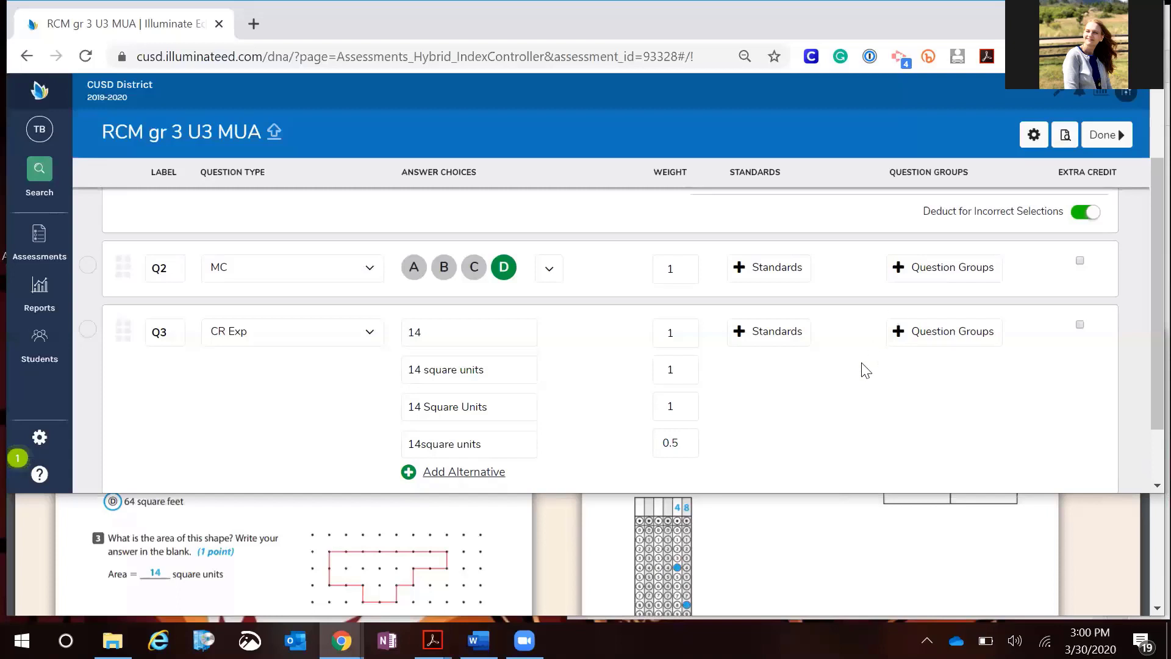
Add a fourth question to the assessment
{"action": "scroll", "coordinate": [862, 366], "scroll_direction": "down", "scroll_amount": 1}
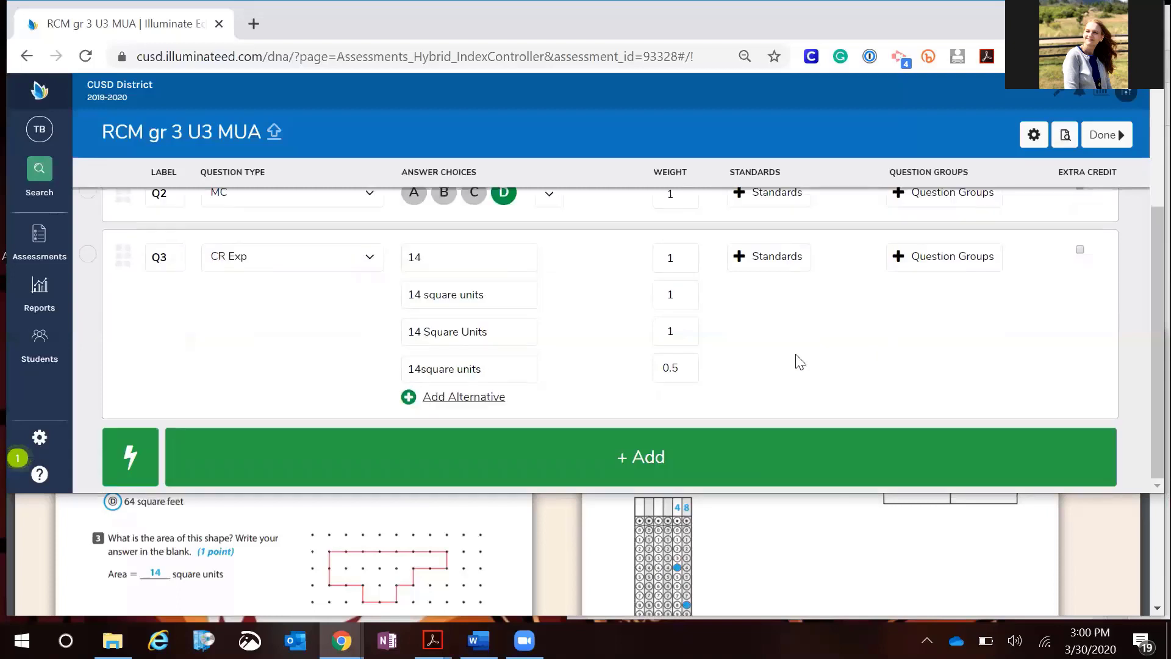
{"action": "left_click", "coordinate": [620, 477]}
Scroll through the assessment PDF to examine question 4 and its point value
{"action": "scroll", "coordinate": [690, 531], "scroll_direction": "down", "scroll_amount": 5}
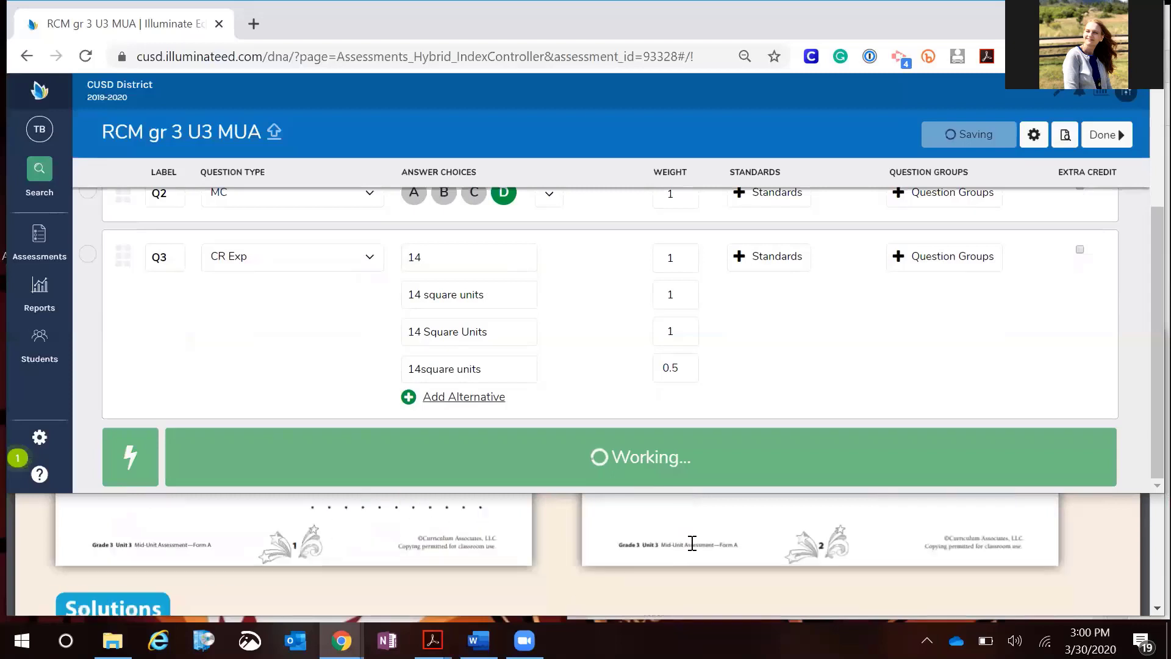
{"action": "scroll", "coordinate": [692, 543], "scroll_direction": "up", "scroll_amount": 10}
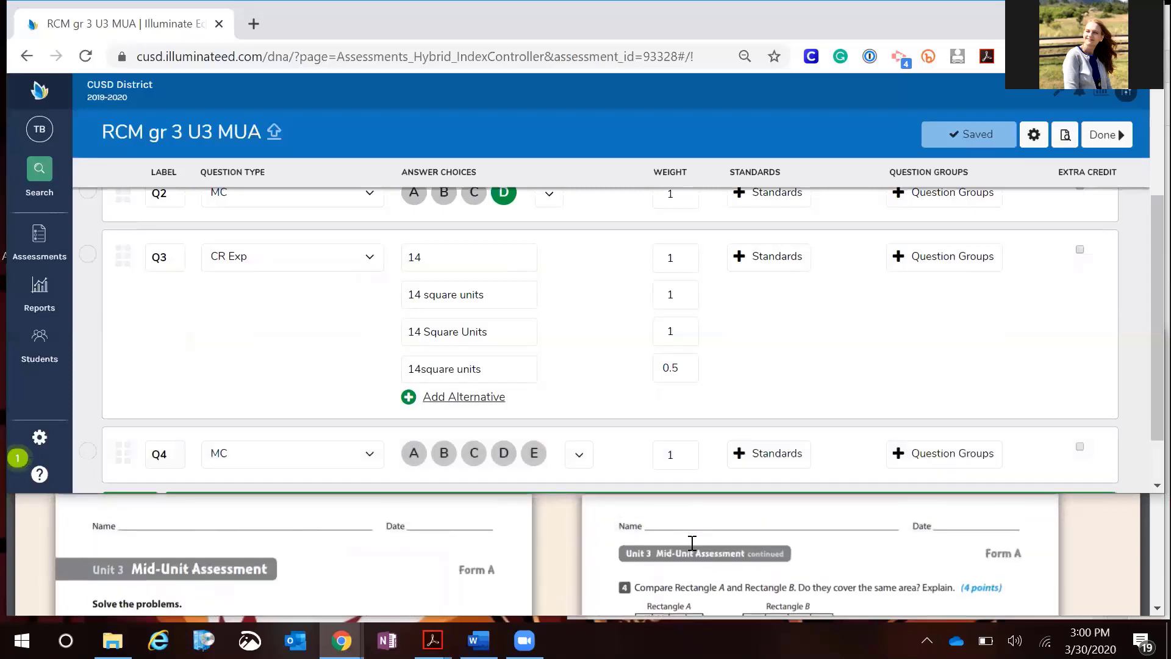
{"action": "scroll", "coordinate": [692, 542], "scroll_direction": "down", "scroll_amount": 3}
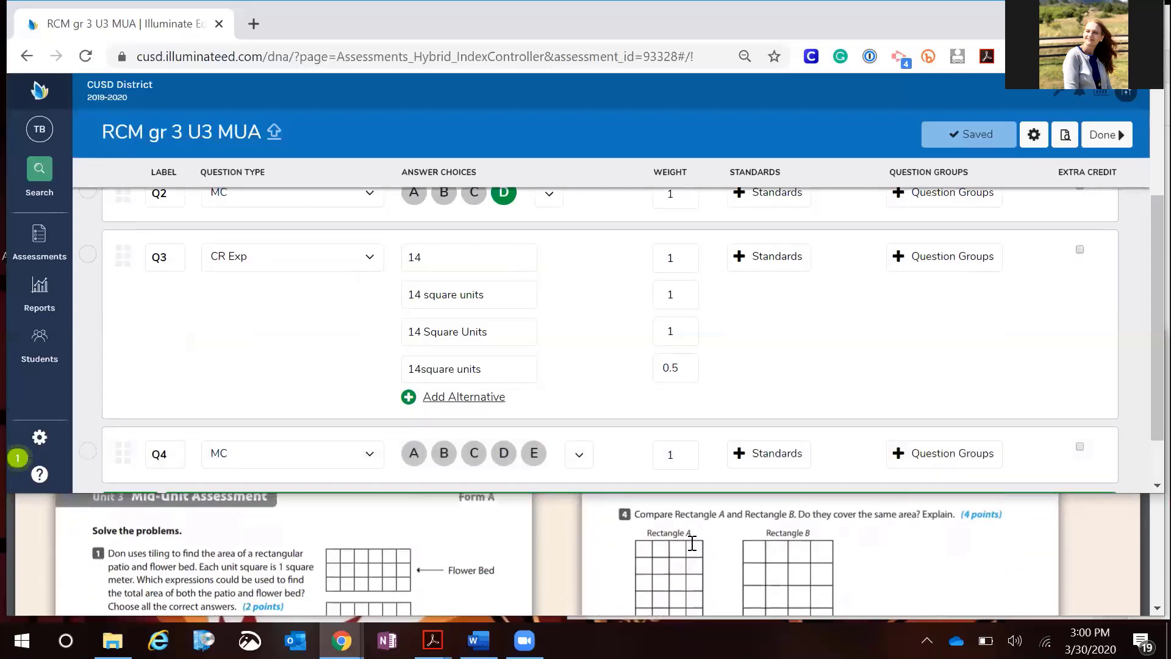
{"action": "scroll", "coordinate": [882, 551], "scroll_direction": "down", "scroll_amount": 4}
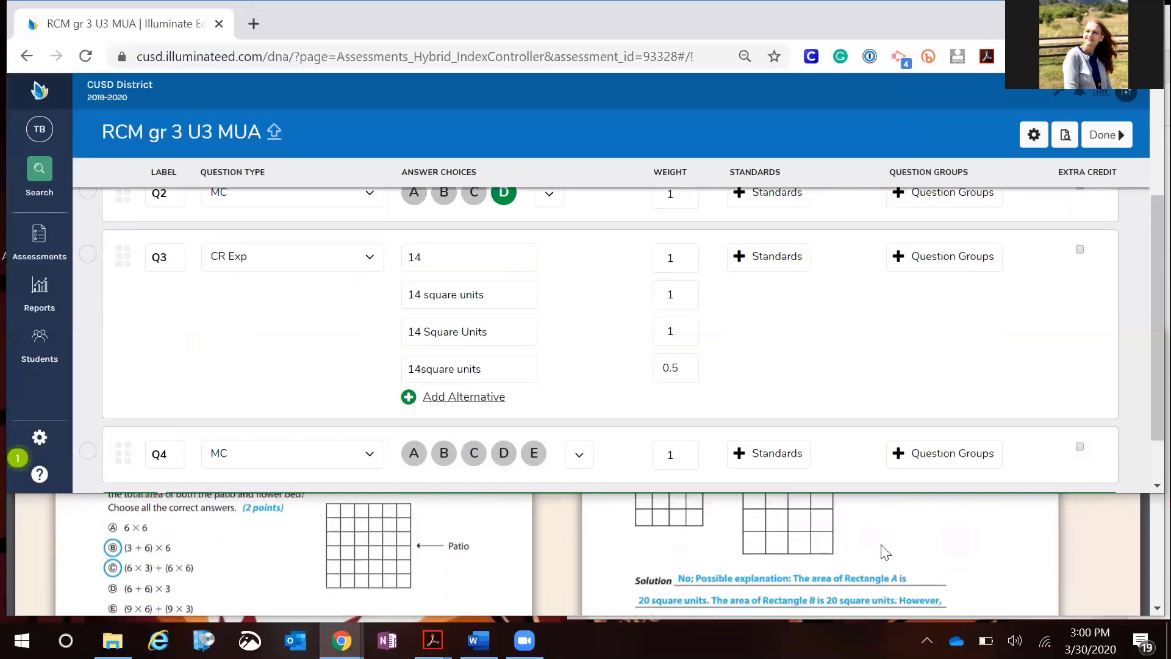
{"action": "scroll", "coordinate": [885, 550], "scroll_direction": "down", "scroll_amount": 2}
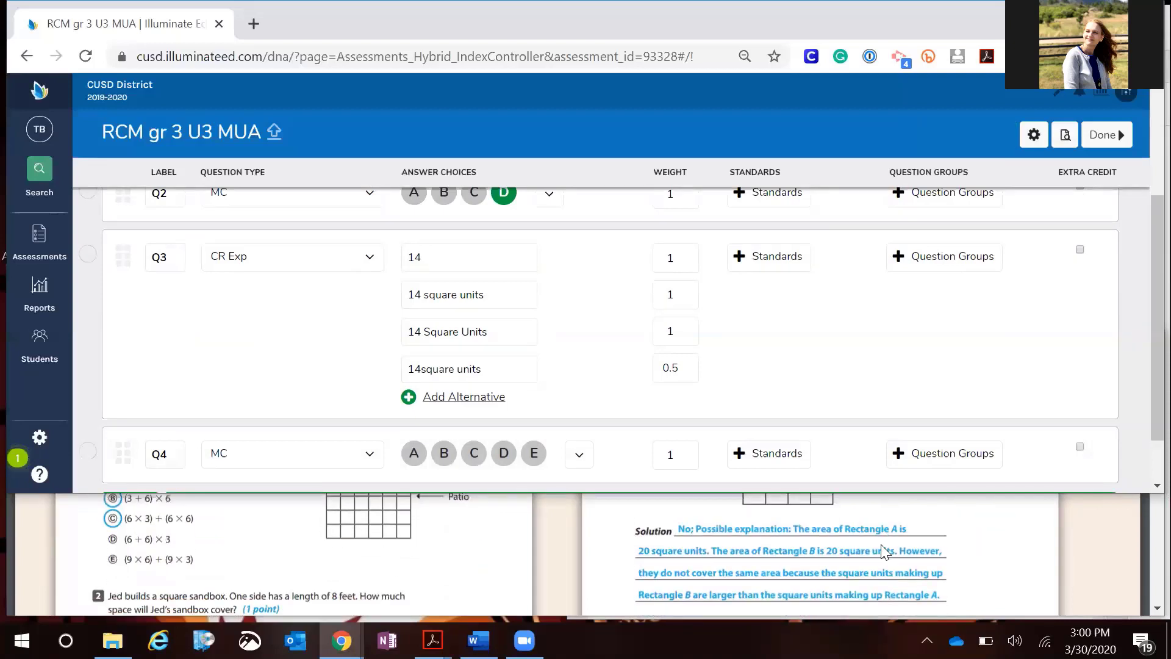
{"action": "scroll", "coordinate": [881, 545], "scroll_direction": "down", "scroll_amount": 1}
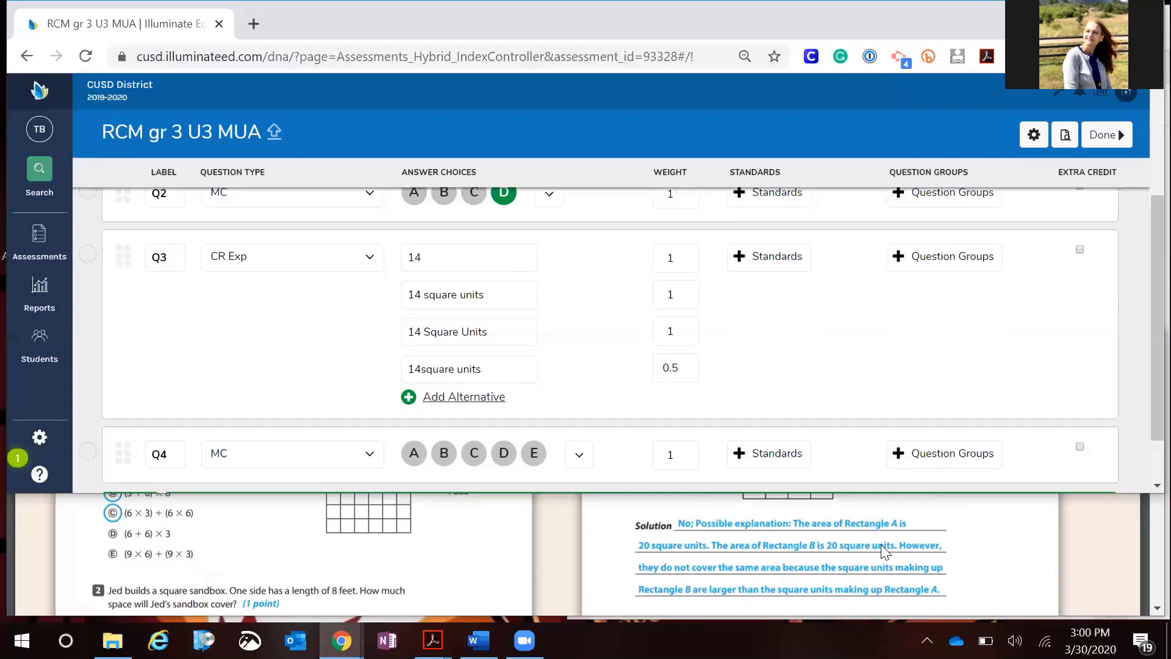
{"action": "scroll", "coordinate": [881, 544], "scroll_direction": "up", "scroll_amount": 5}
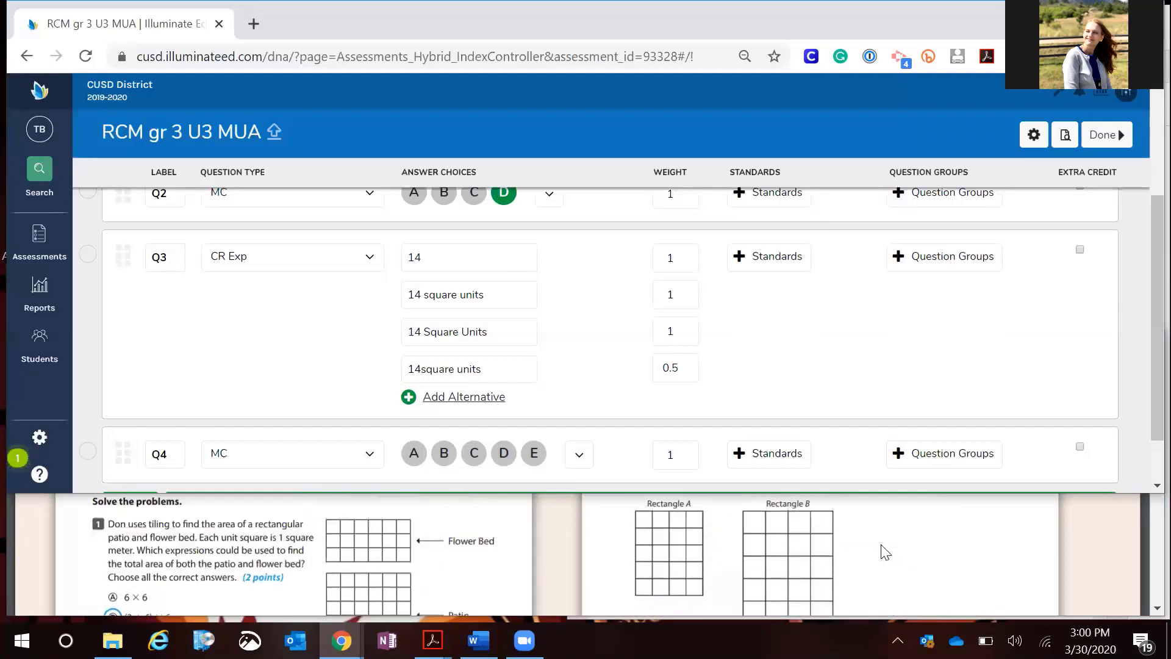
{"action": "scroll", "coordinate": [885, 552], "scroll_direction": "up", "scroll_amount": 2}
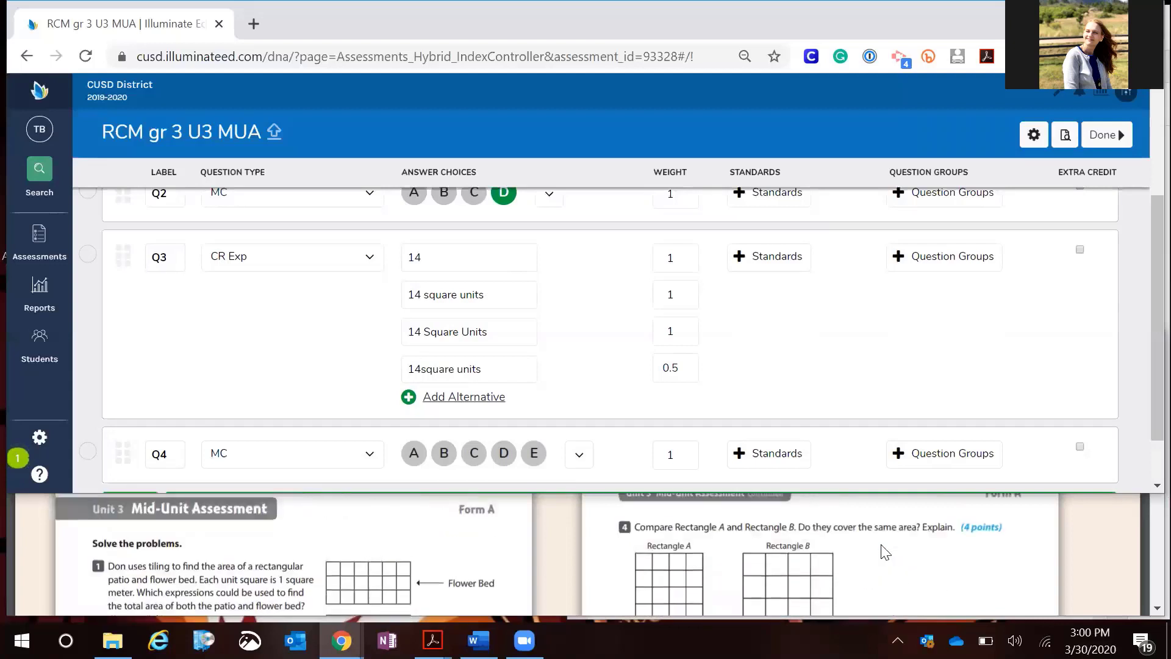
{"action": "left_click_drag", "start_coordinate": [1011, 528], "coordinate": [958, 528]}
{"action": "left_click", "coordinate": [1011, 512]}
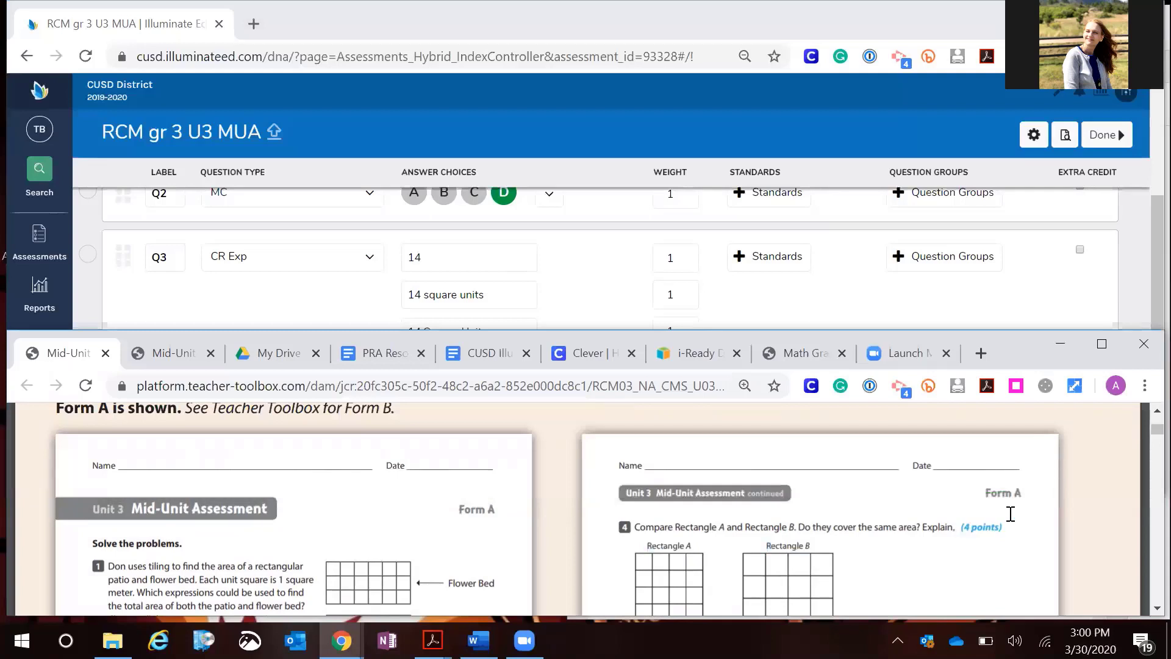
{"action": "left_click", "coordinate": [863, 284]}
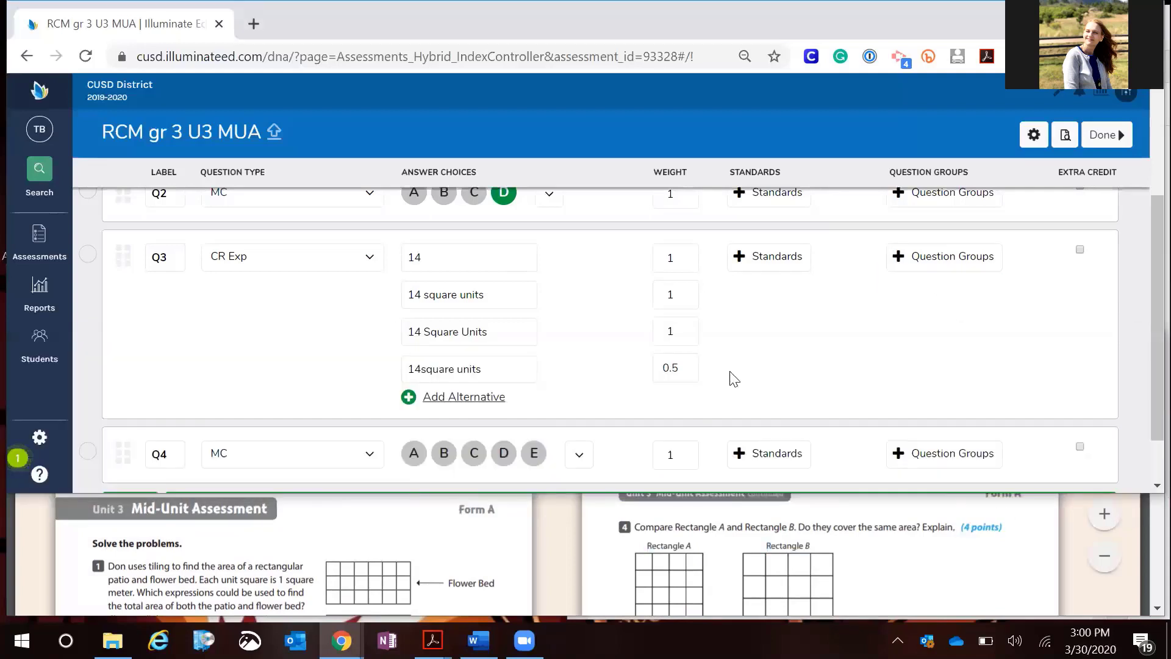
Set Q4's question type to Constructed Response (CR) with a score range of 0,1,2,3,4
{"action": "scroll", "coordinate": [732, 379], "scroll_direction": "down", "scroll_amount": 1}
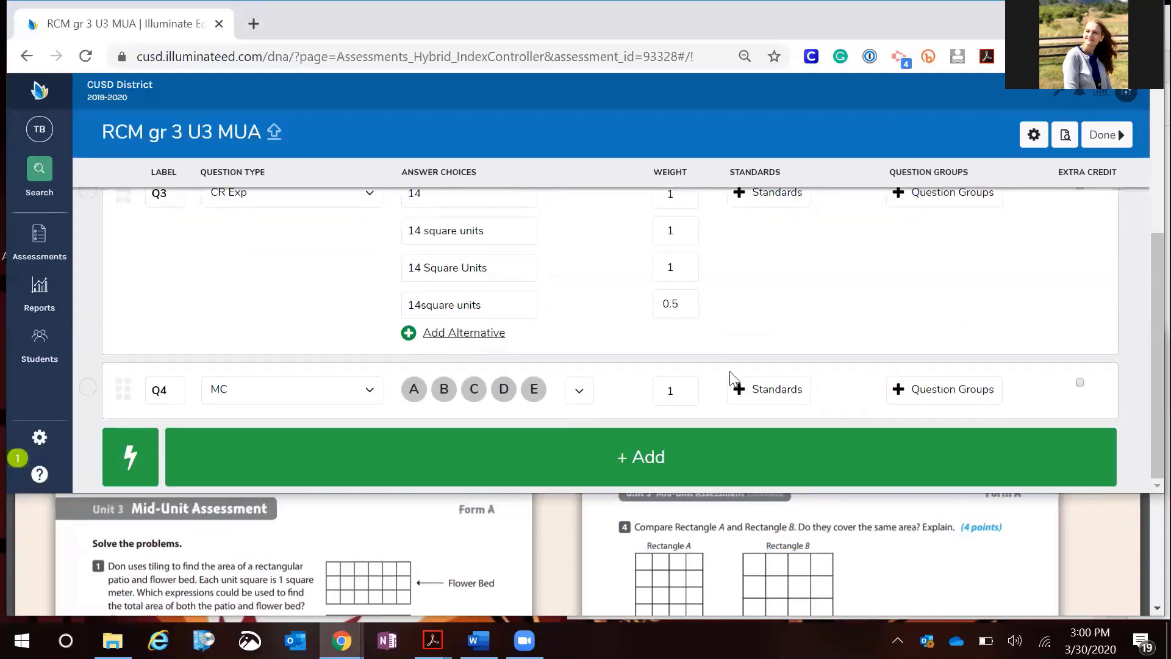
{"action": "left_click", "coordinate": [371, 394]}
{"action": "scroll", "coordinate": [374, 401], "scroll_direction": "down", "scroll_amount": 1}
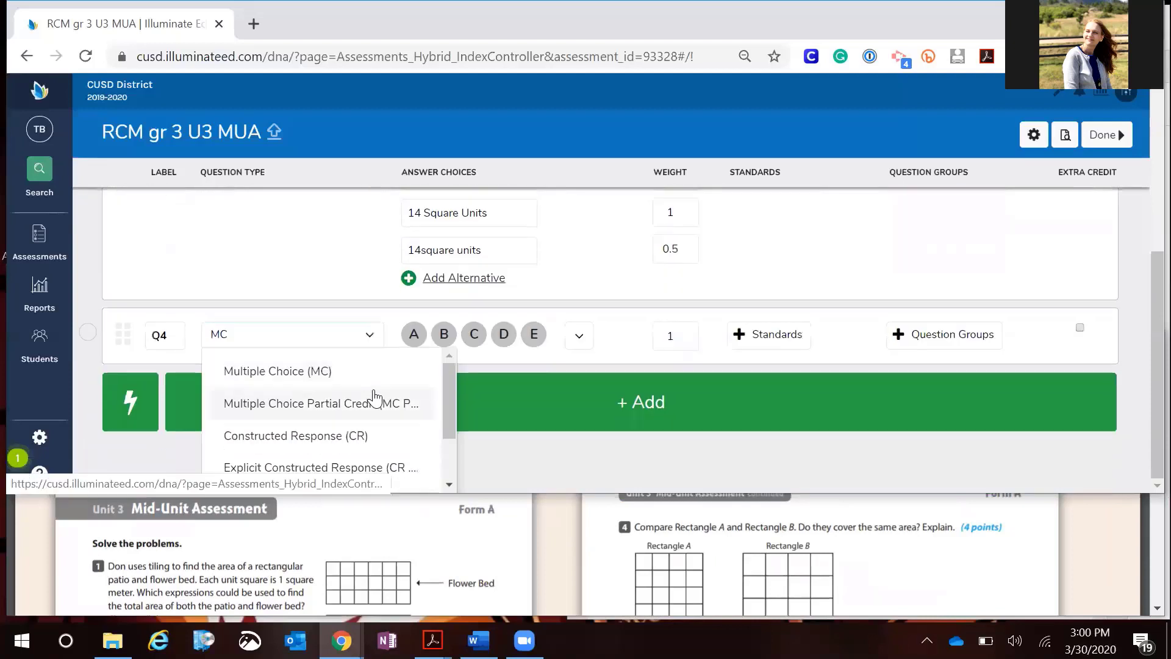
{"action": "left_click", "coordinate": [336, 433]}
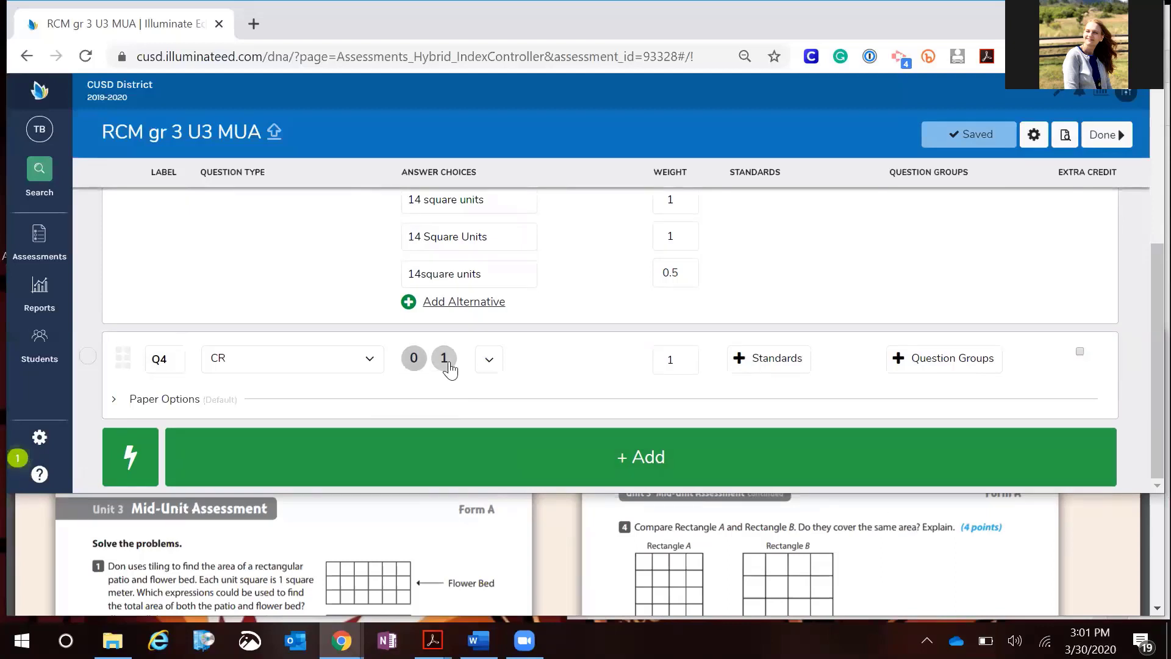
{"action": "left_click", "coordinate": [497, 368]}
{"action": "scroll", "coordinate": [549, 403], "scroll_direction": "down", "scroll_amount": 1}
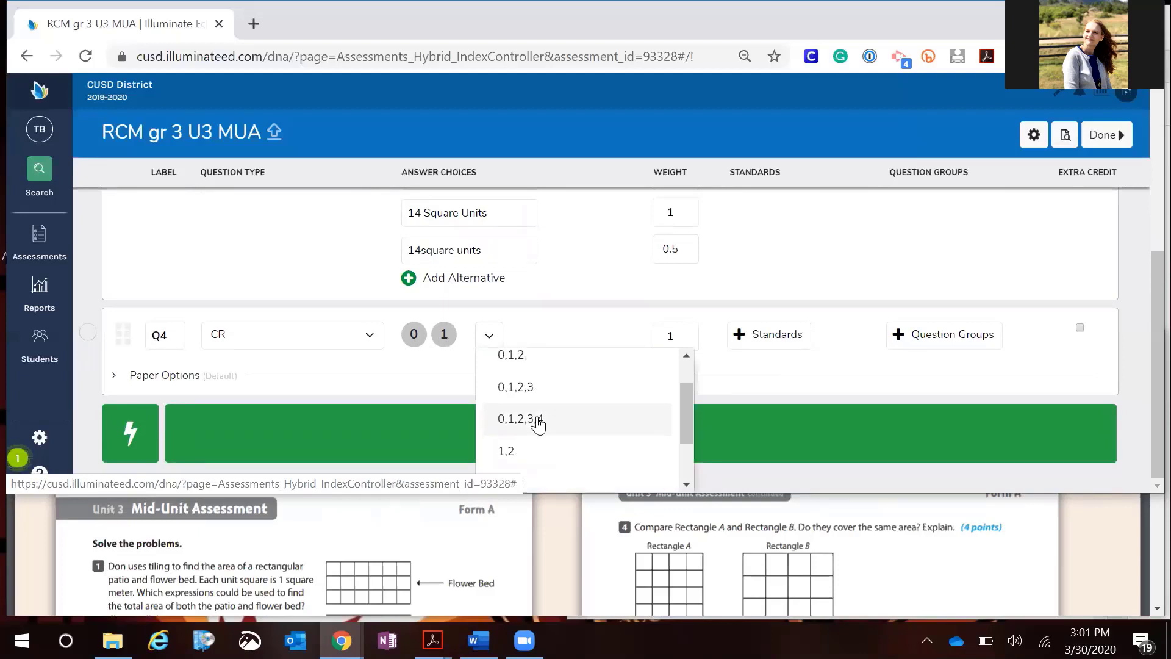
{"action": "left_click", "coordinate": [538, 421]}
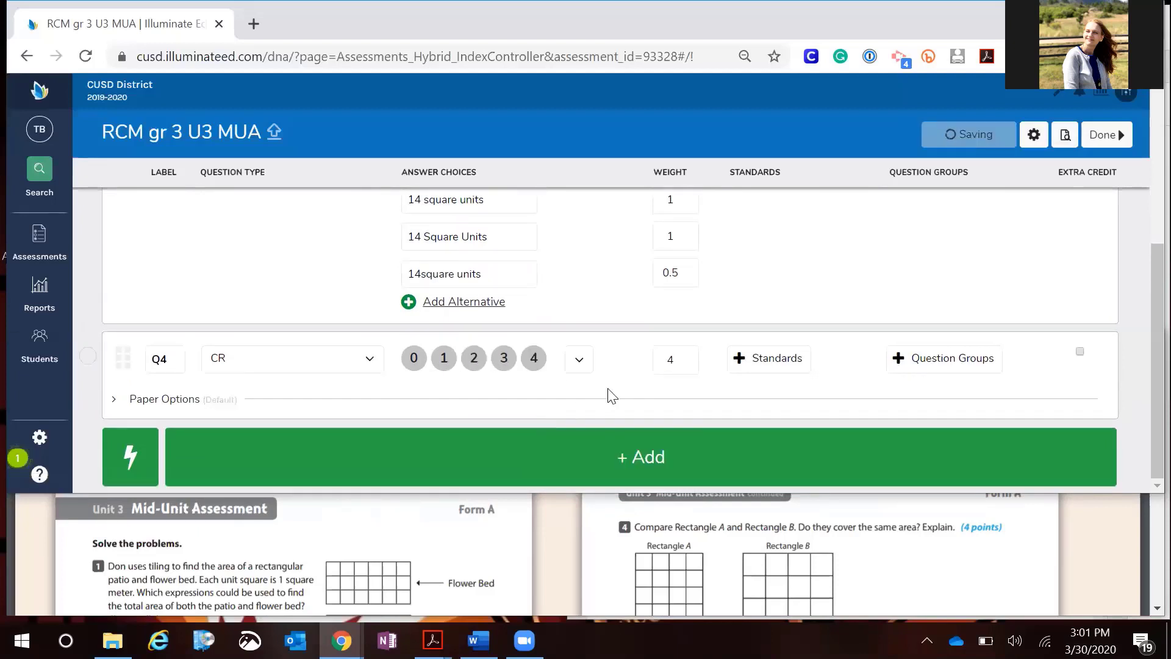
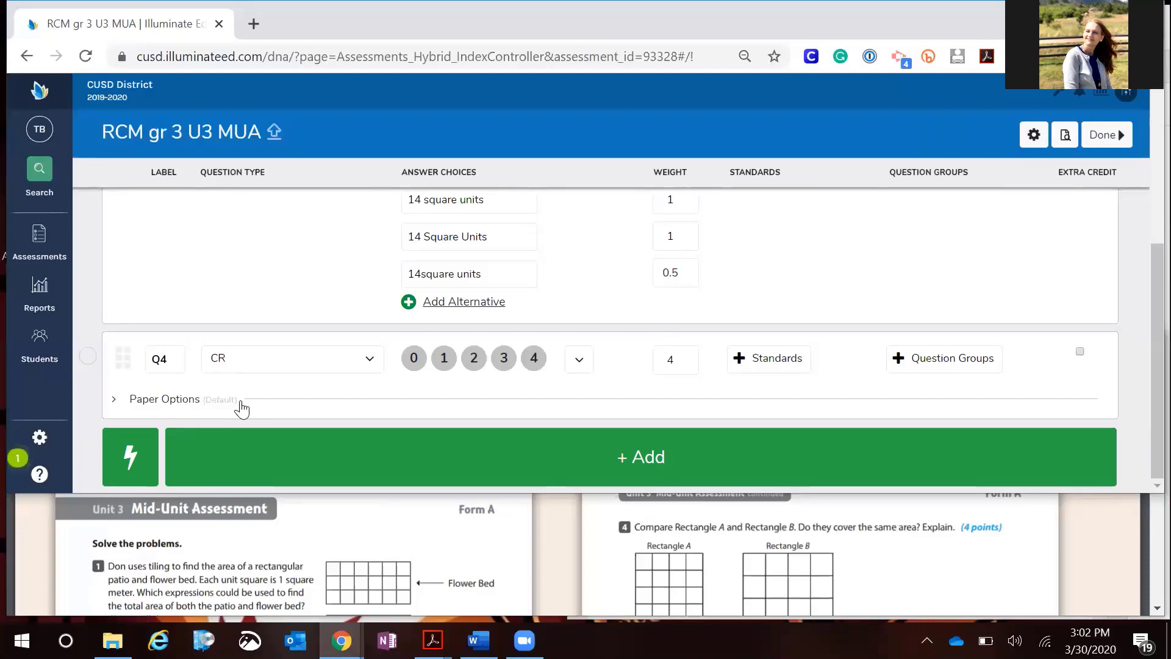
Scroll through the assessment's question list to review the entries for Q1 through Q4
{"action": "scroll", "coordinate": [241, 409], "scroll_direction": "up", "scroll_amount": 3}
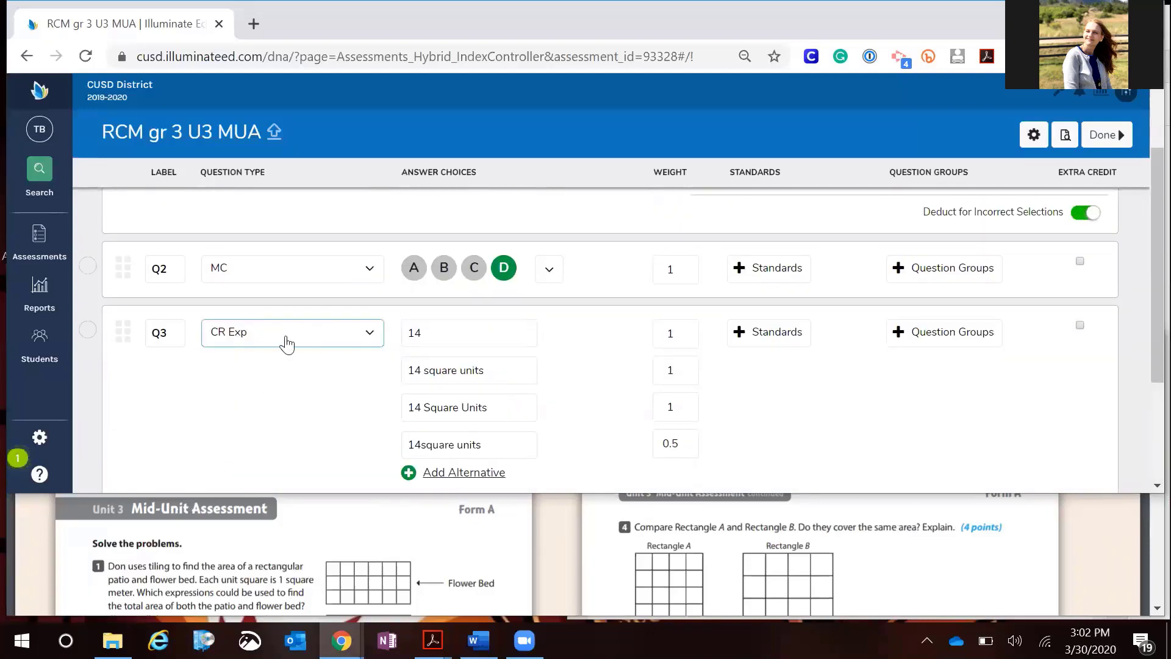
{"action": "scroll", "coordinate": [289, 366], "scroll_direction": "down", "scroll_amount": 2}
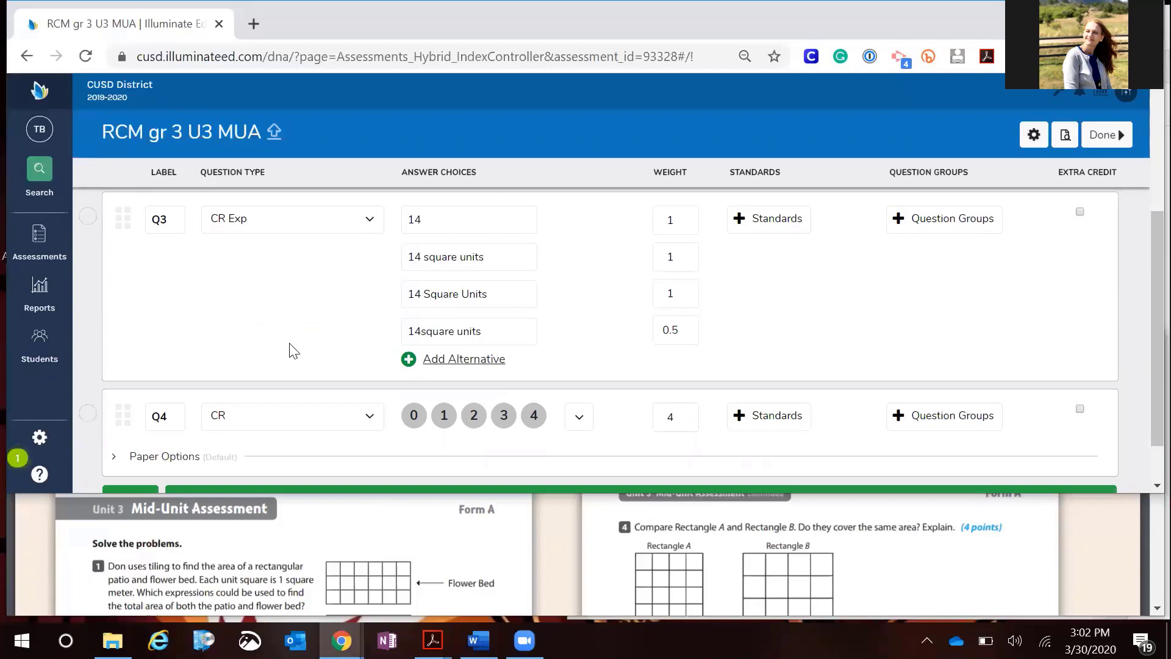
{"action": "scroll", "coordinate": [293, 351], "scroll_direction": "up", "scroll_amount": 5}
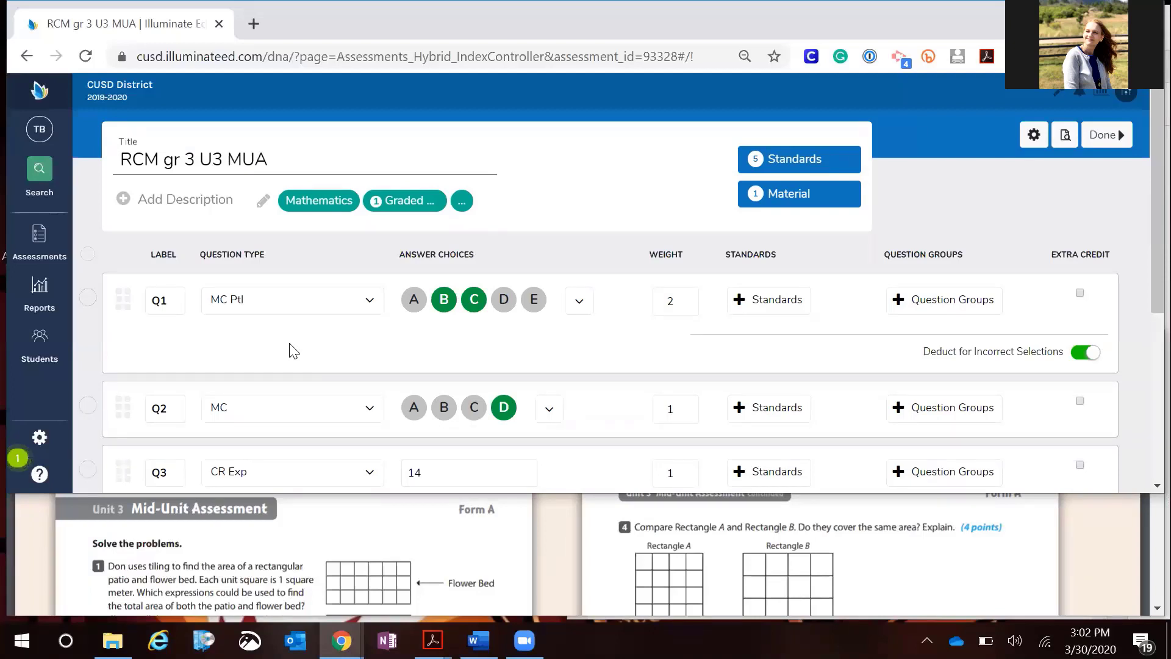
{"action": "scroll", "coordinate": [452, 330], "scroll_direction": "down", "scroll_amount": 2}
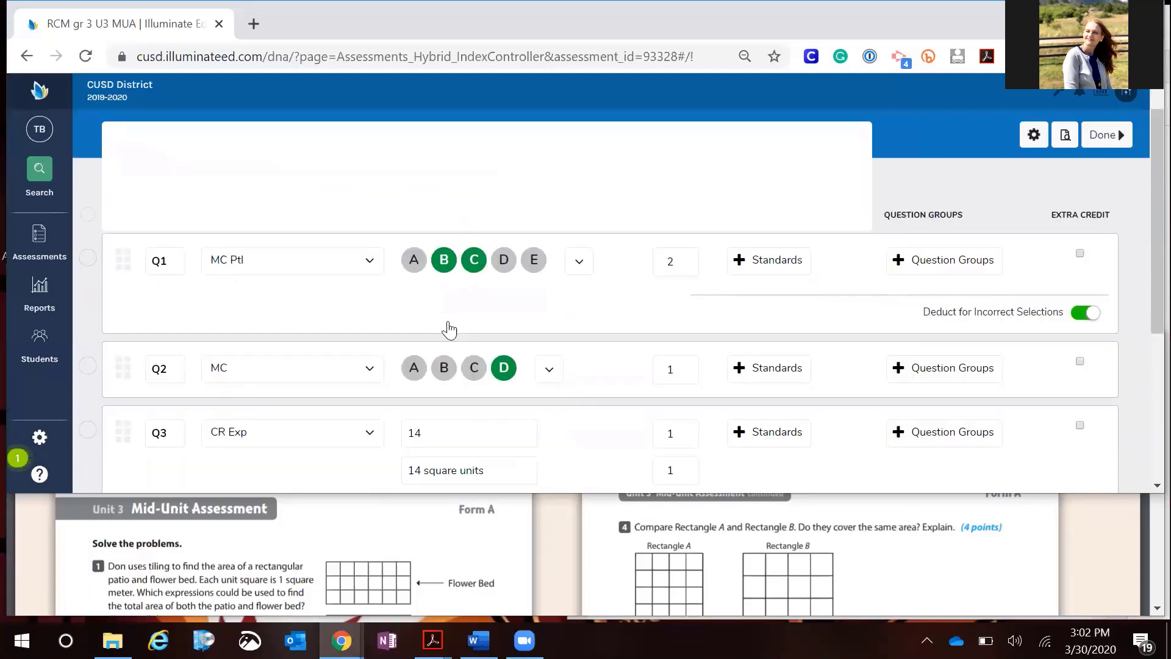
{"action": "scroll", "coordinate": [451, 330], "scroll_direction": "down", "scroll_amount": 2}
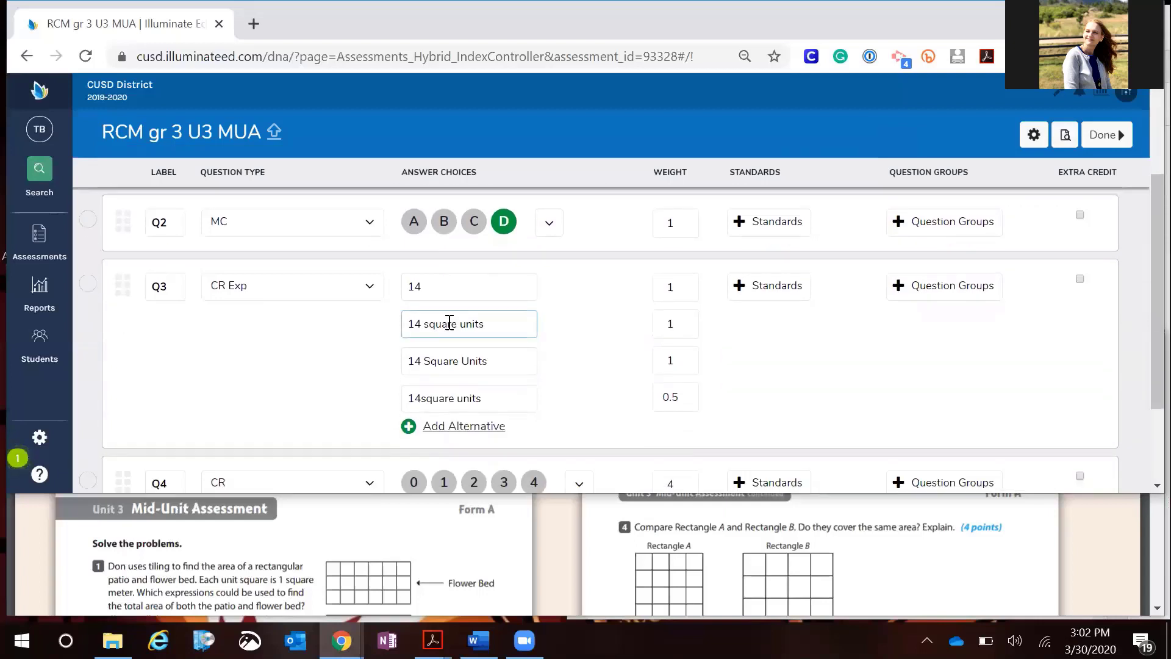
{"action": "scroll", "coordinate": [449, 322], "scroll_direction": "down", "scroll_amount": 1}
{"action": "scroll", "coordinate": [450, 322], "scroll_direction": "down", "scroll_amount": 1}
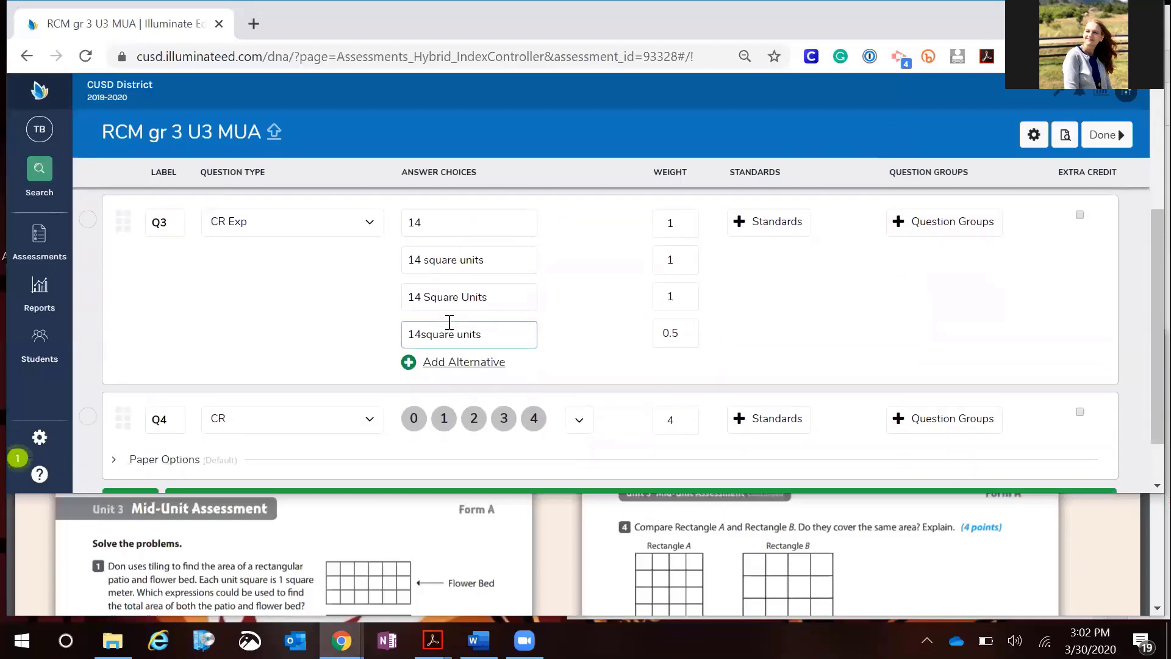
{"action": "scroll", "coordinate": [450, 322], "scroll_direction": "down", "scroll_amount": 2}
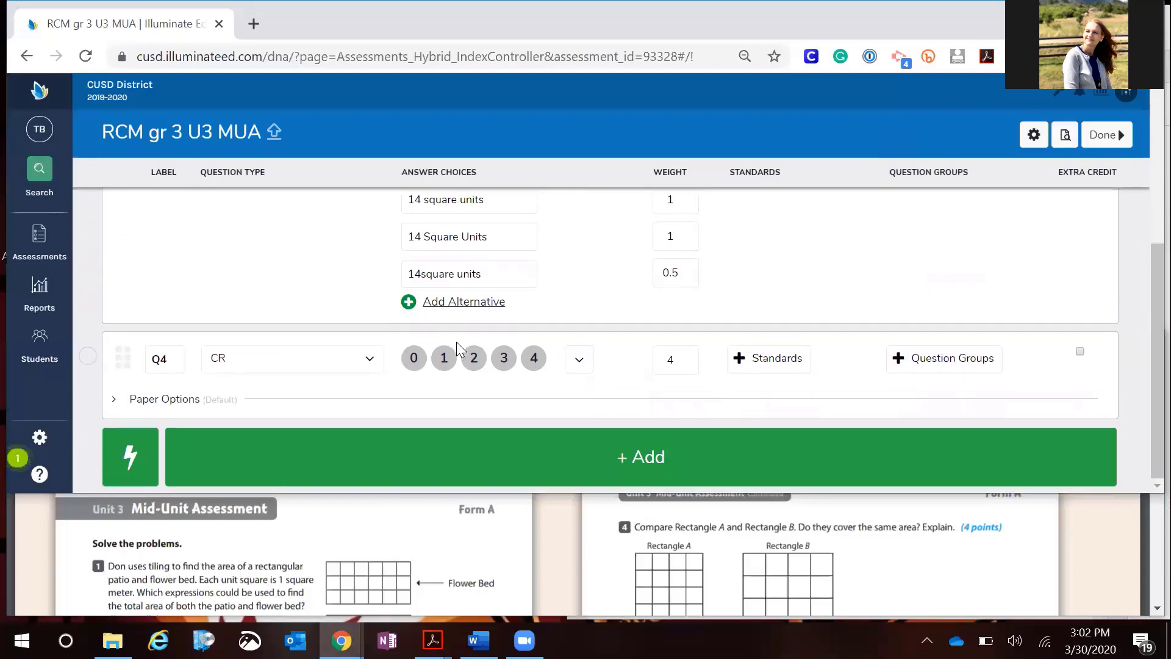
{"action": "scroll", "coordinate": [456, 342], "scroll_direction": "up", "scroll_amount": 6}
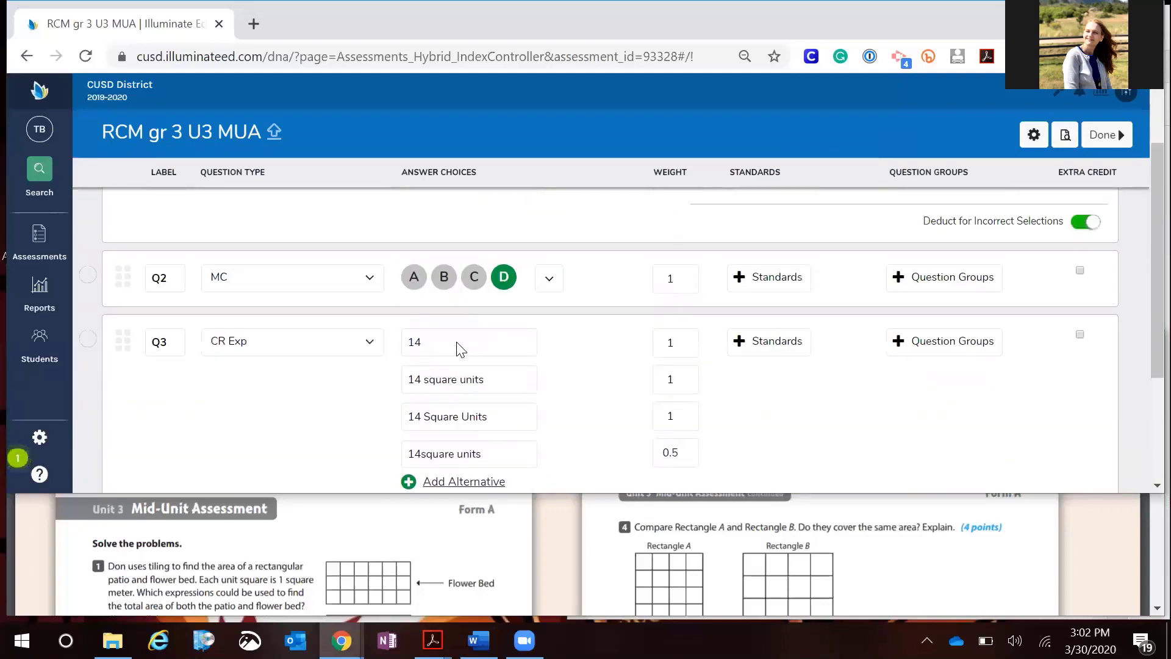
{"action": "scroll", "coordinate": [310, 368], "scroll_direction": "down", "scroll_amount": 4}
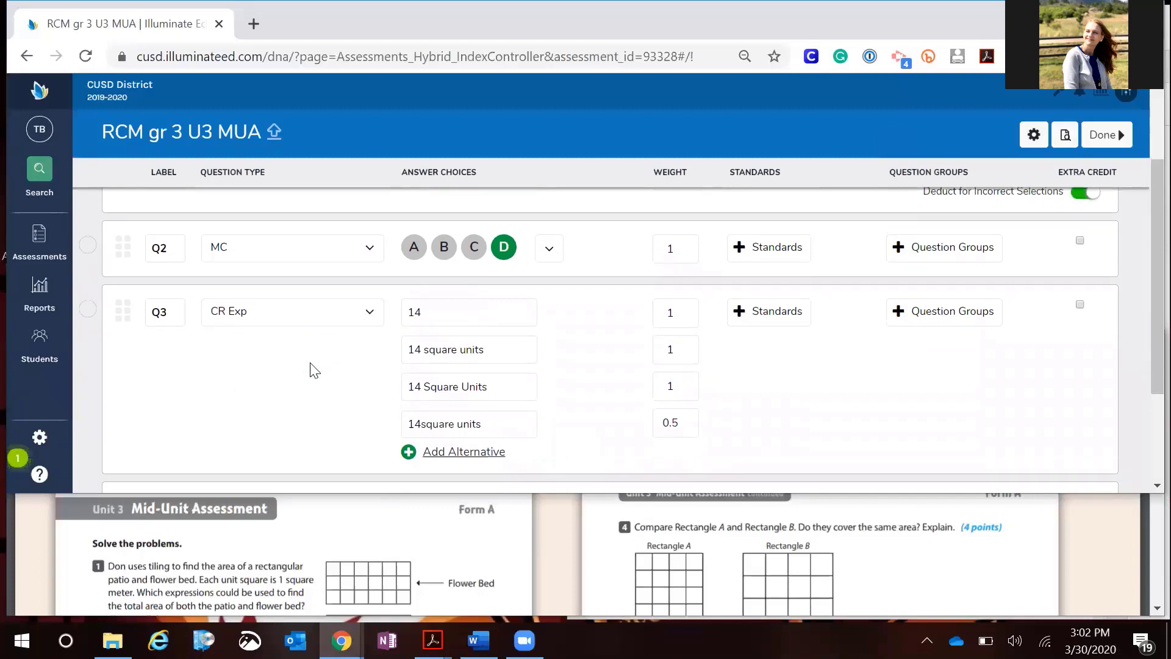
{"action": "scroll", "coordinate": [310, 368], "scroll_direction": "down", "scroll_amount": 2}
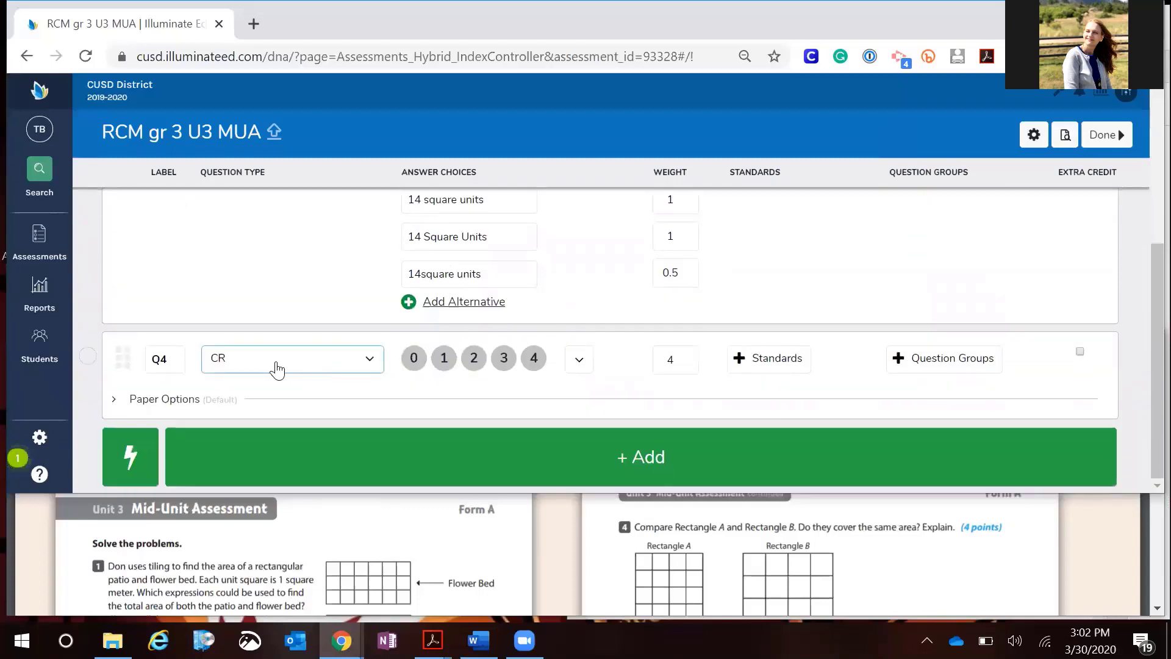
Expand Q4's paper options and set its answer space size to 4 Lines with a lined background
{"action": "left_click", "coordinate": [114, 405]}
{"action": "scroll", "coordinate": [232, 367], "scroll_direction": "down", "scroll_amount": 1}
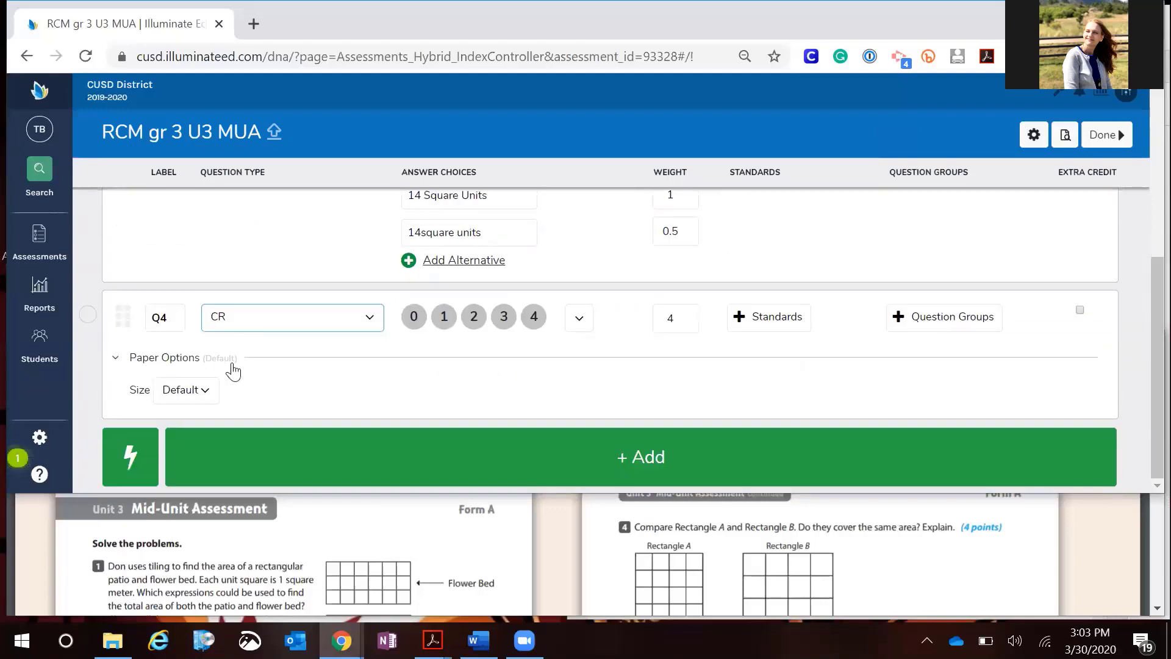
{"action": "left_click", "coordinate": [187, 397]}
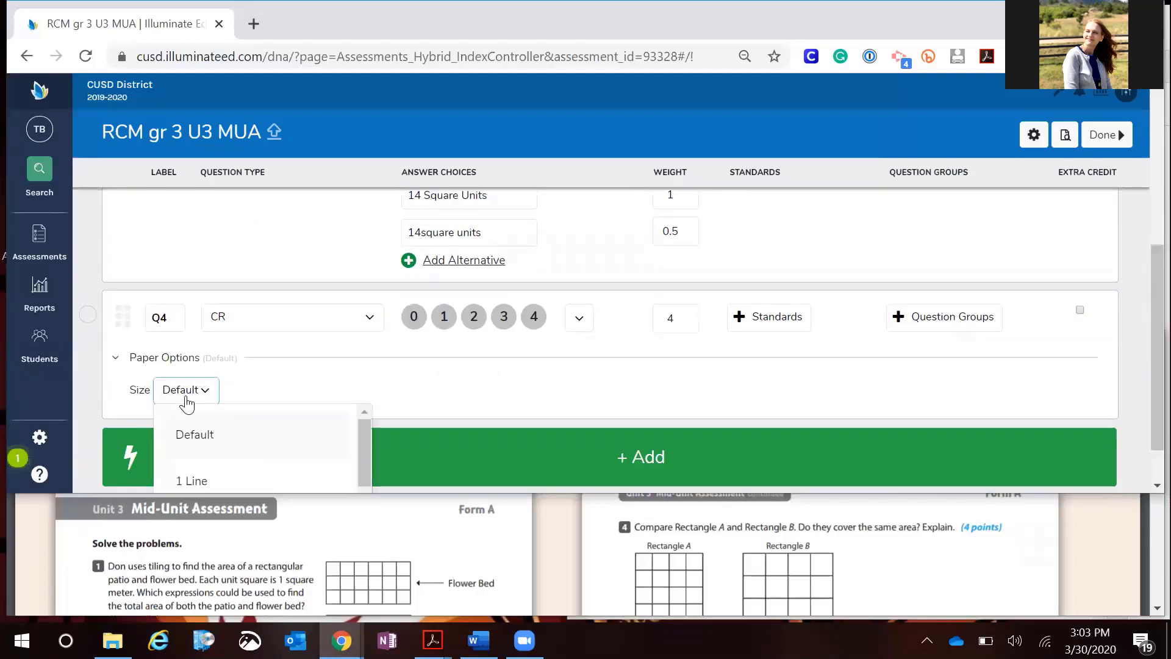
{"action": "scroll", "coordinate": [317, 393], "scroll_direction": "down", "scroll_amount": 1}
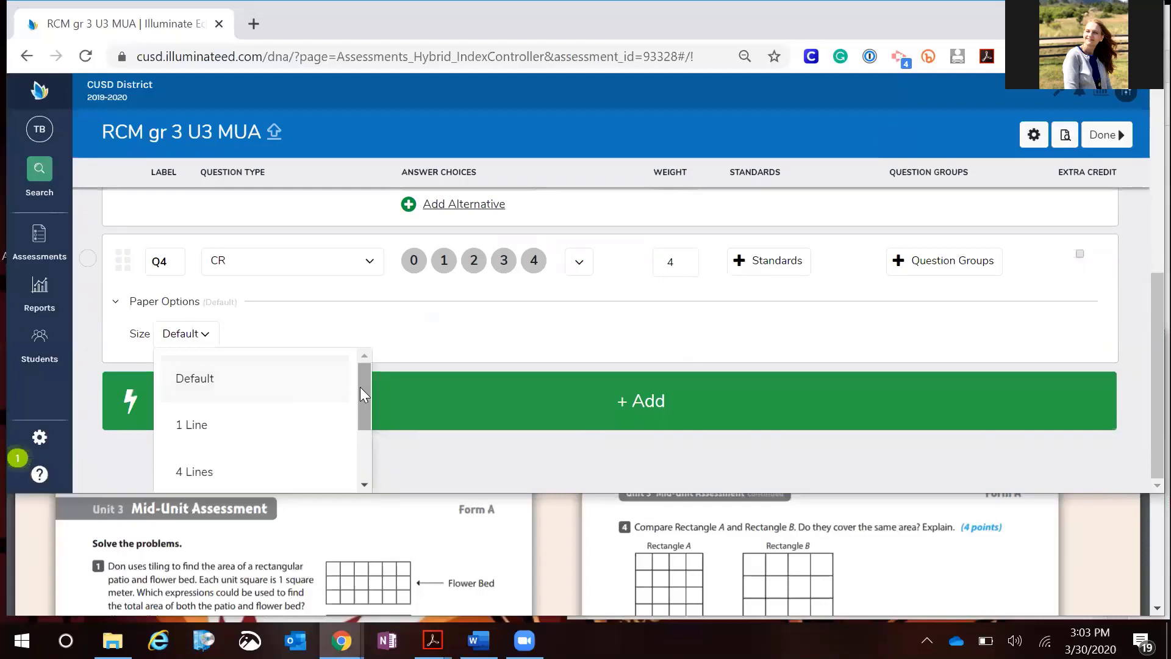
{"action": "left_click_drag", "start_coordinate": [360, 387], "coordinate": [368, 424]}
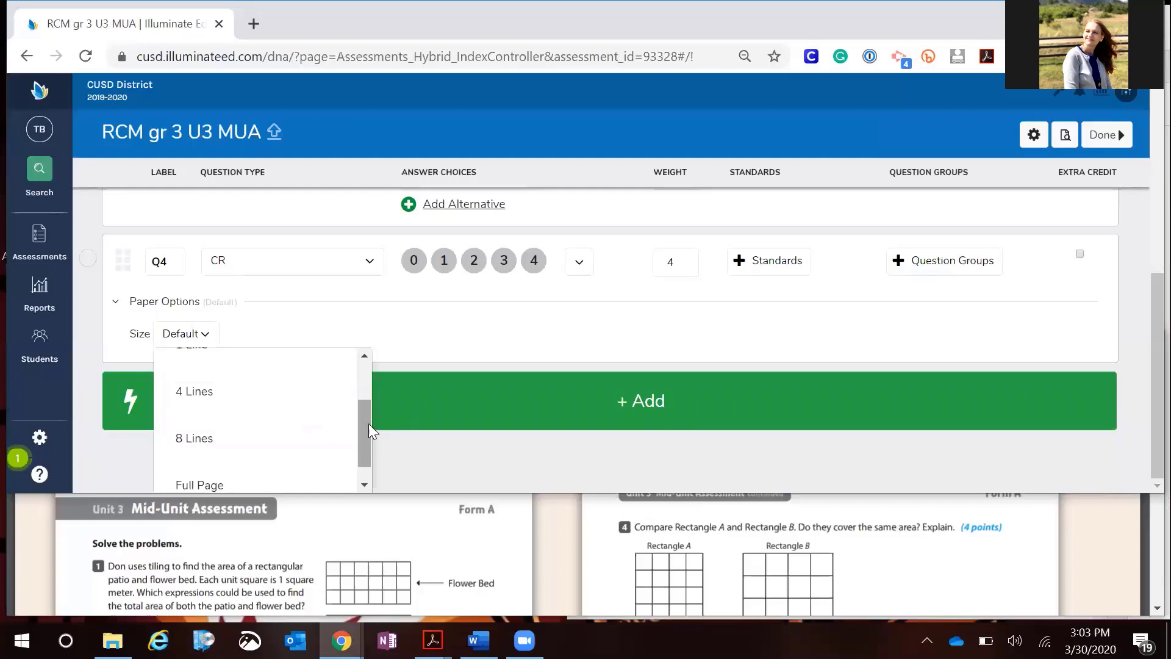
{"action": "left_click", "coordinate": [199, 391]}
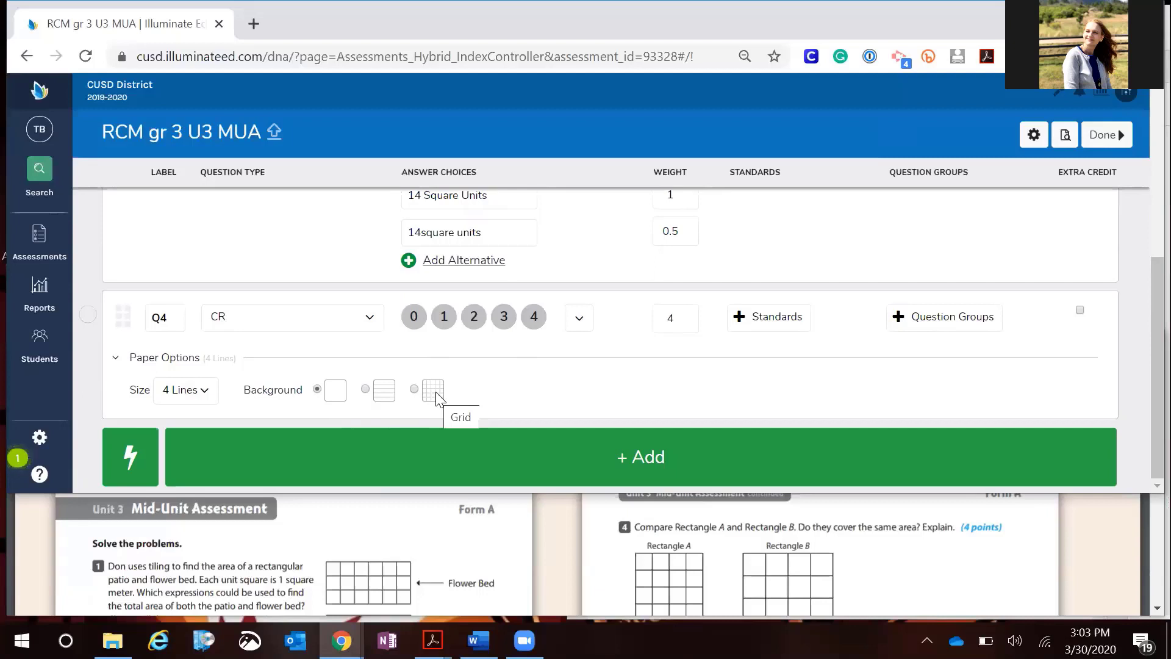
{"action": "left_click", "coordinate": [366, 390]}
Add a fifth question to the assessment
{"action": "scroll", "coordinate": [757, 569], "scroll_direction": "down", "scroll_amount": 5}
{"action": "scroll", "coordinate": [757, 565], "scroll_direction": "up", "scroll_amount": 1}
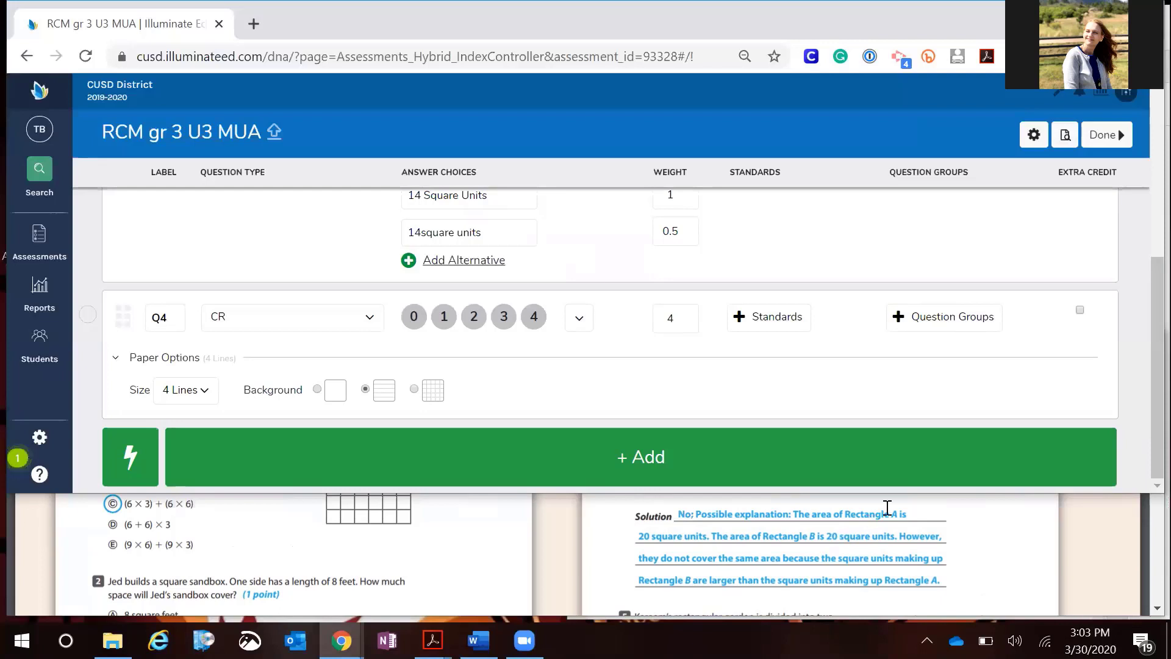
{"action": "left_click", "coordinate": [651, 463]}
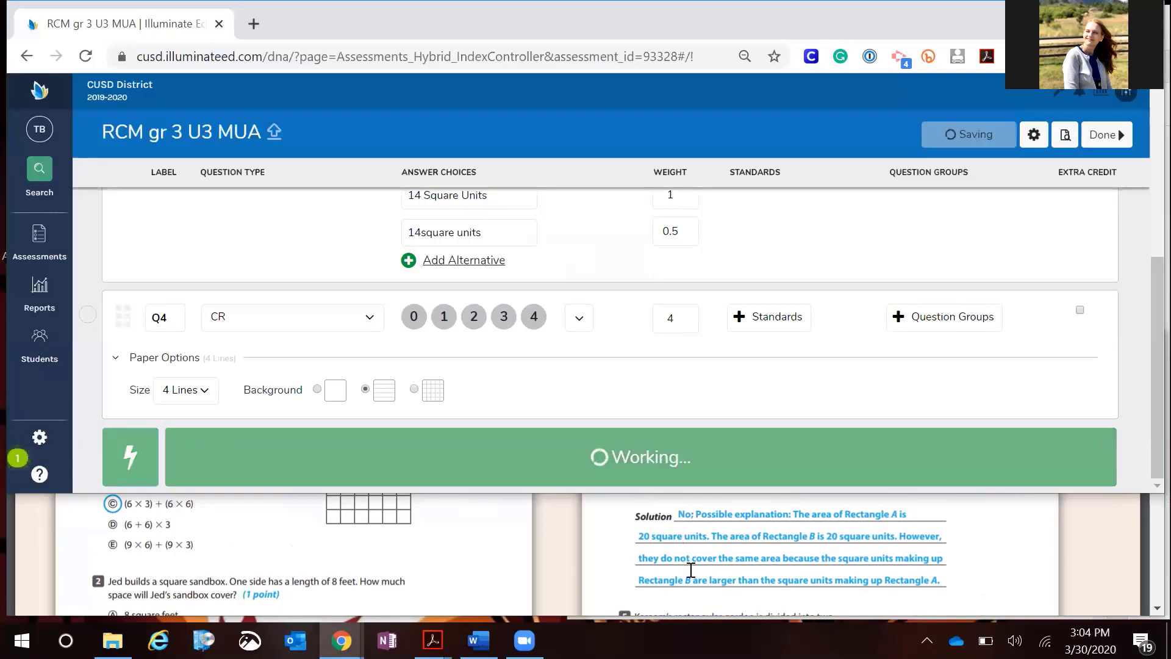
Set Q5's question type to Explicit Constructed Response with the correct response 48
{"action": "scroll", "coordinate": [720, 567], "scroll_direction": "down", "scroll_amount": 3}
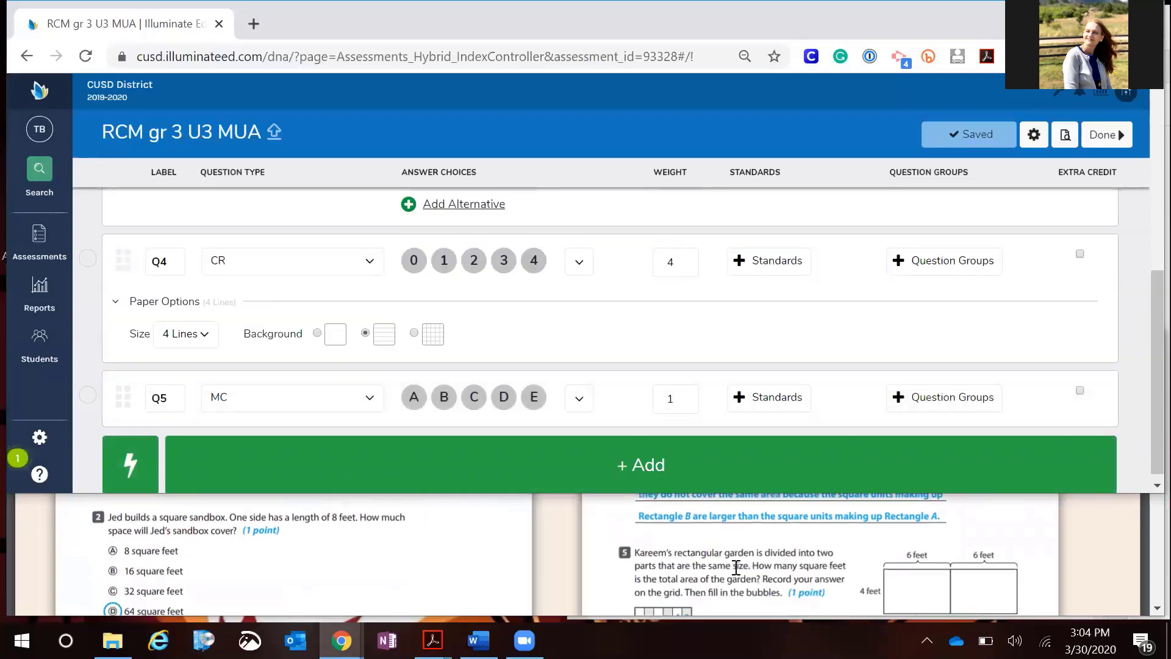
{"action": "scroll", "coordinate": [736, 567], "scroll_direction": "down", "scroll_amount": 3}
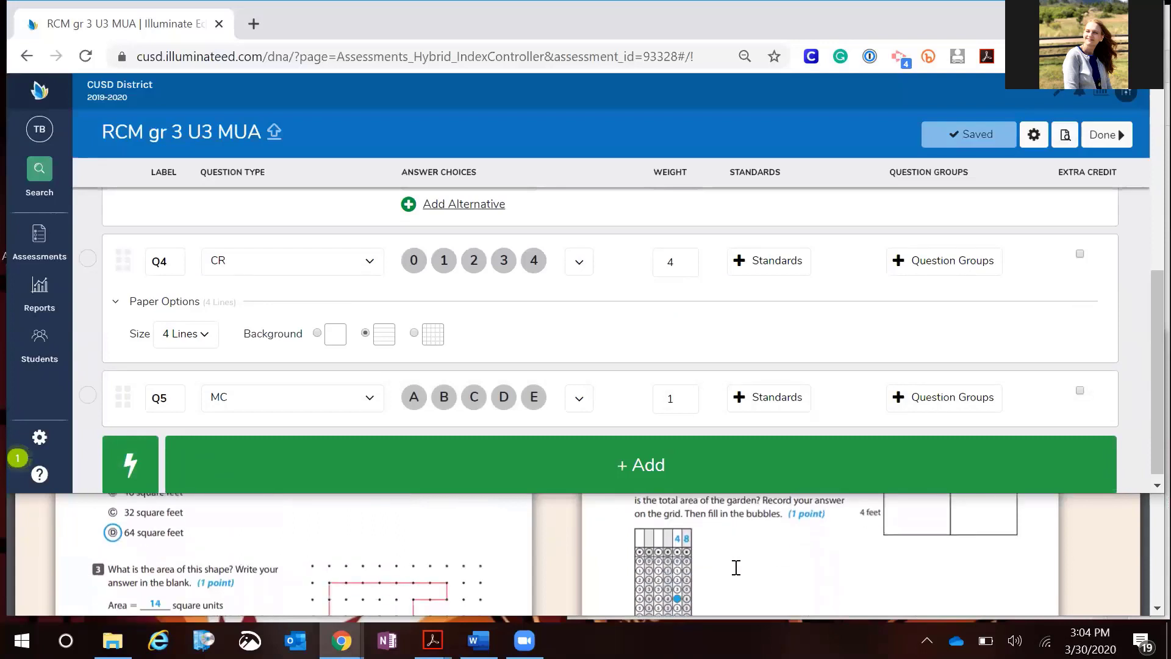
{"action": "scroll", "coordinate": [736, 568], "scroll_direction": "down", "scroll_amount": 2}
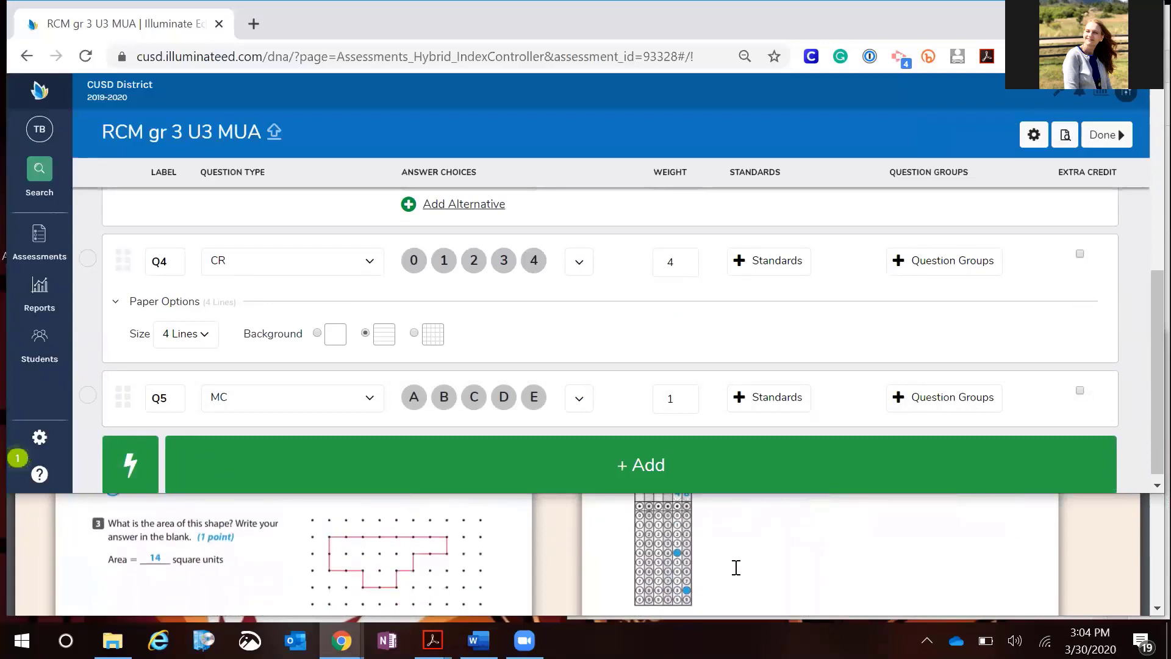
{"action": "scroll", "coordinate": [734, 545], "scroll_direction": "up", "scroll_amount": 3}
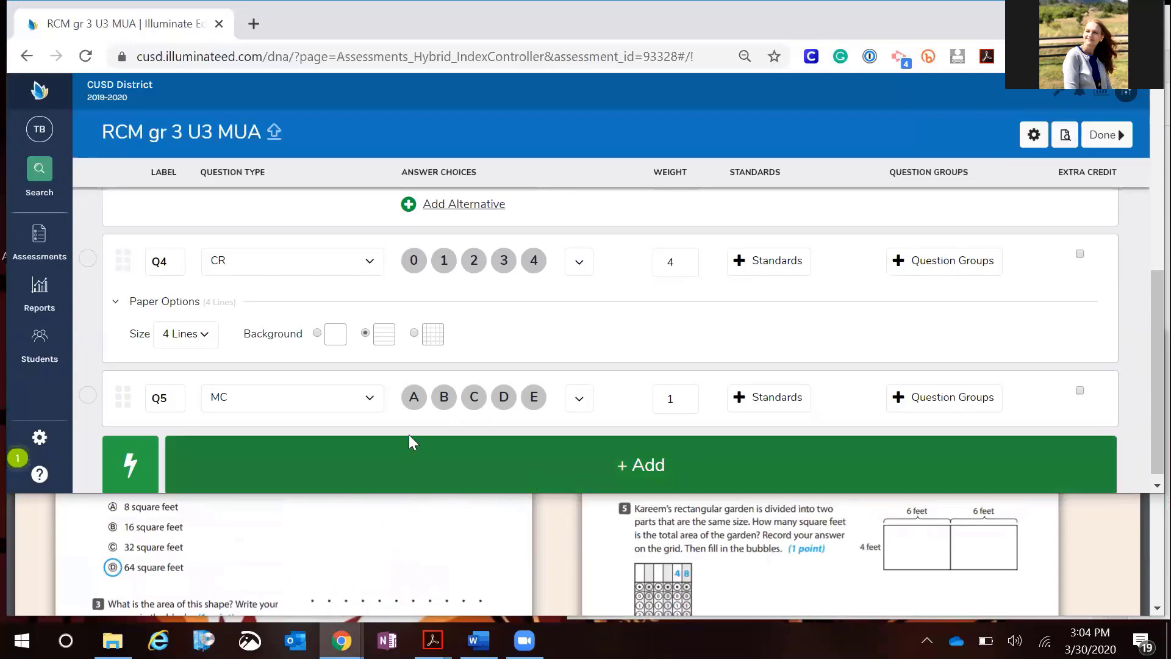
{"action": "left_click", "coordinate": [369, 404]}
{"action": "scroll", "coordinate": [283, 445], "scroll_direction": "down", "scroll_amount": 2}
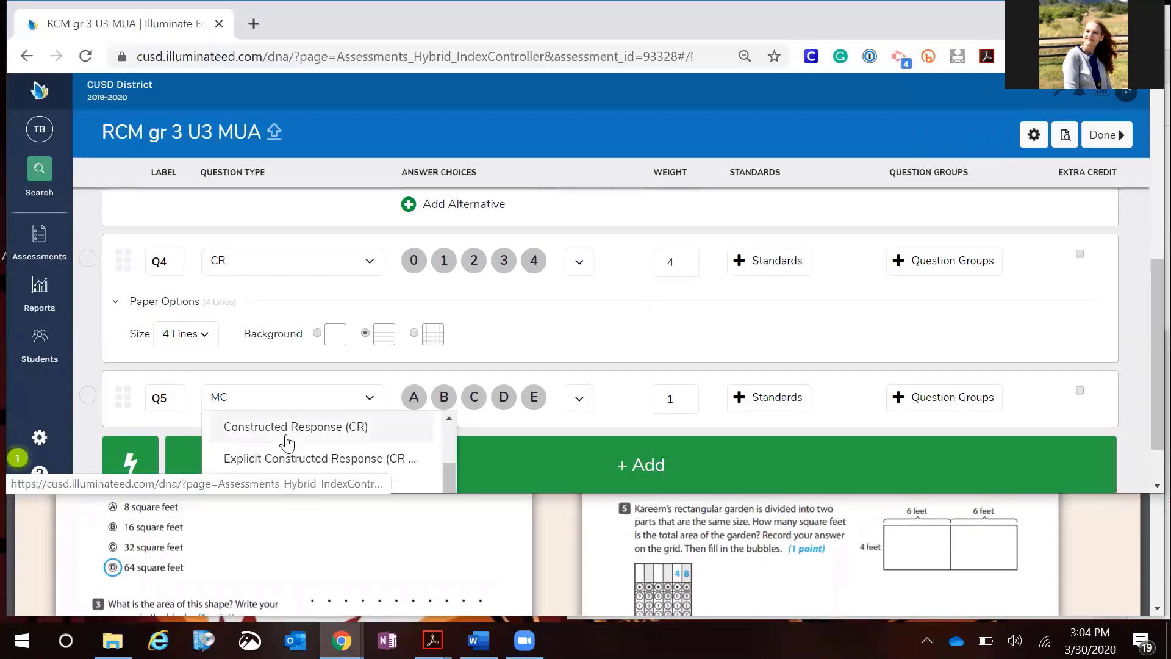
{"action": "left_click", "coordinate": [279, 461]}
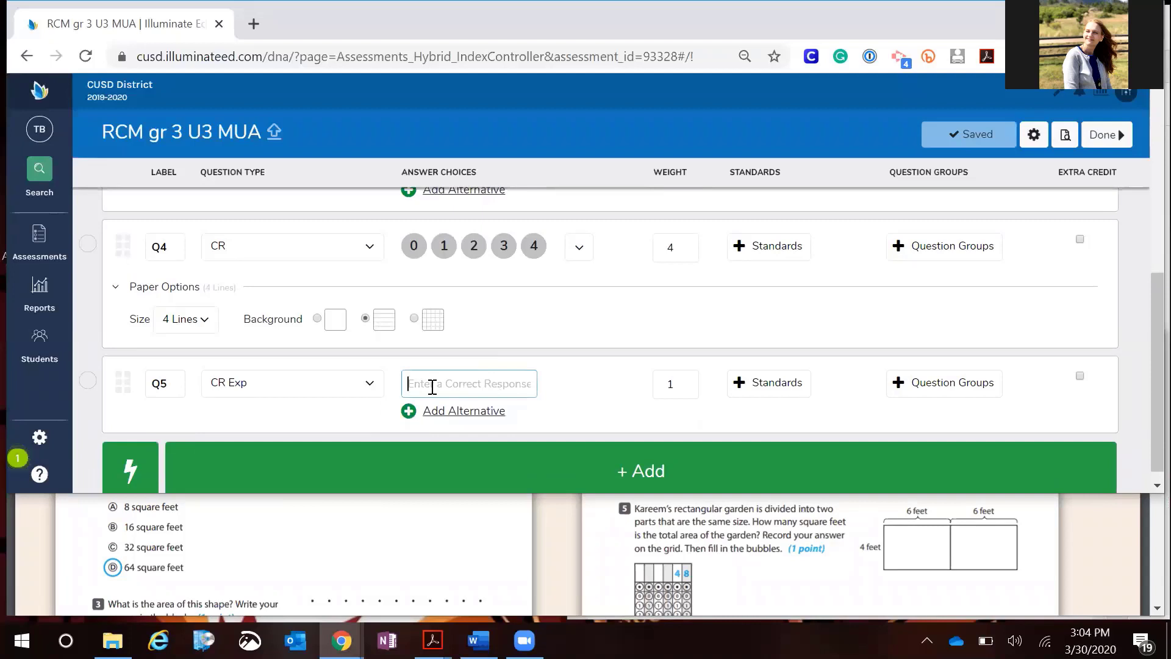
{"action": "type", "text": "48"}
{"action": "left_click", "coordinate": [555, 410]}
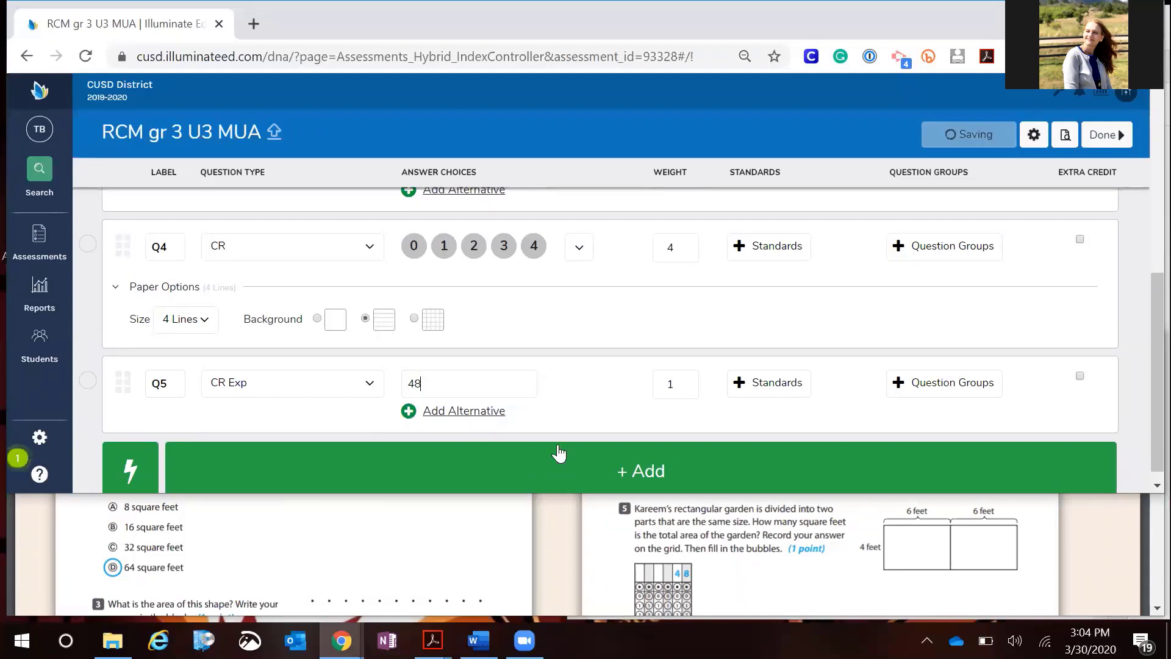
Add a sixth question to the assessment
{"action": "left_click", "coordinate": [537, 469]}
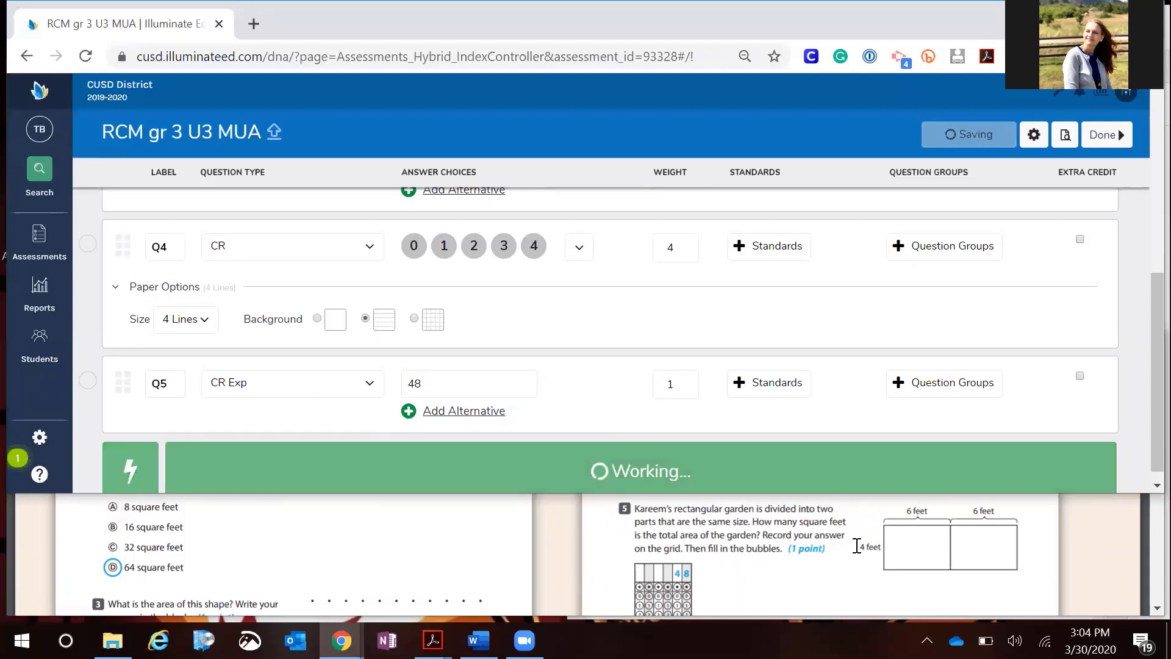
{"action": "scroll", "coordinate": [879, 557], "scroll_direction": "down", "scroll_amount": 3}
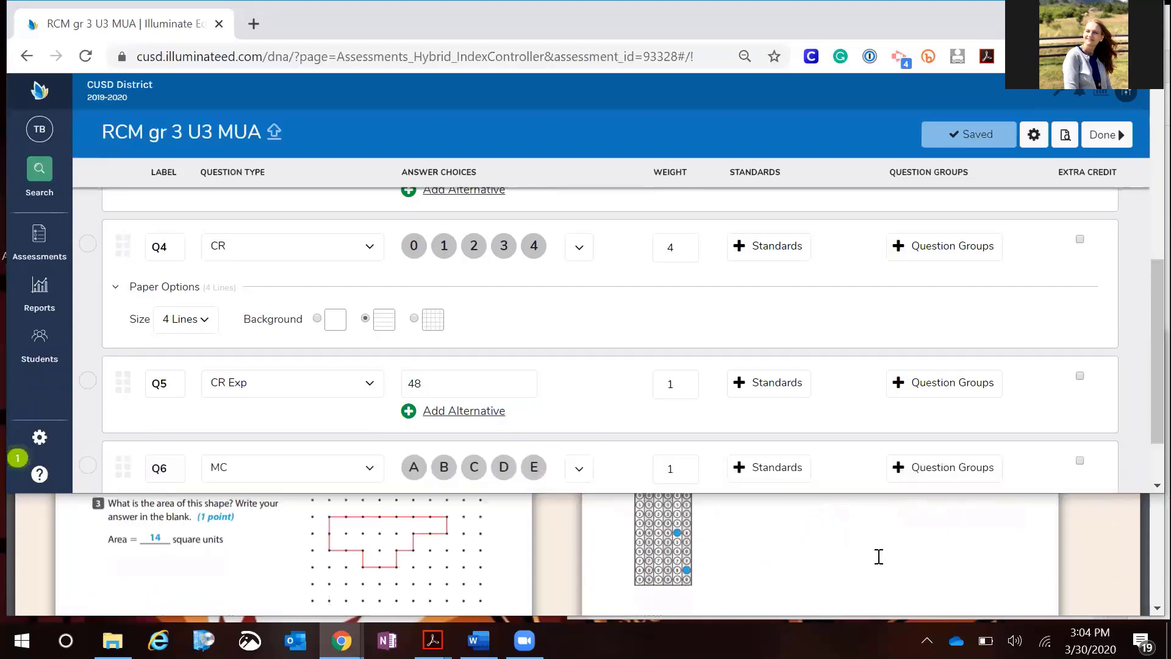
{"action": "scroll", "coordinate": [879, 556], "scroll_direction": "down", "scroll_amount": 4}
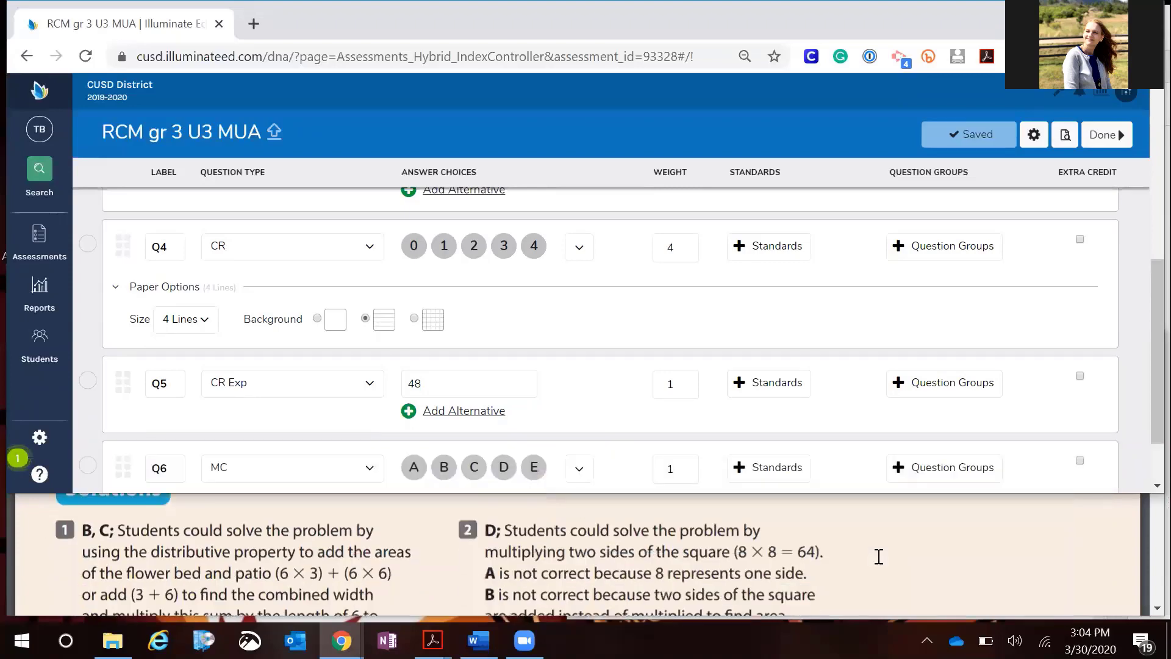
{"action": "scroll", "coordinate": [878, 556], "scroll_direction": "down", "scroll_amount": 8}
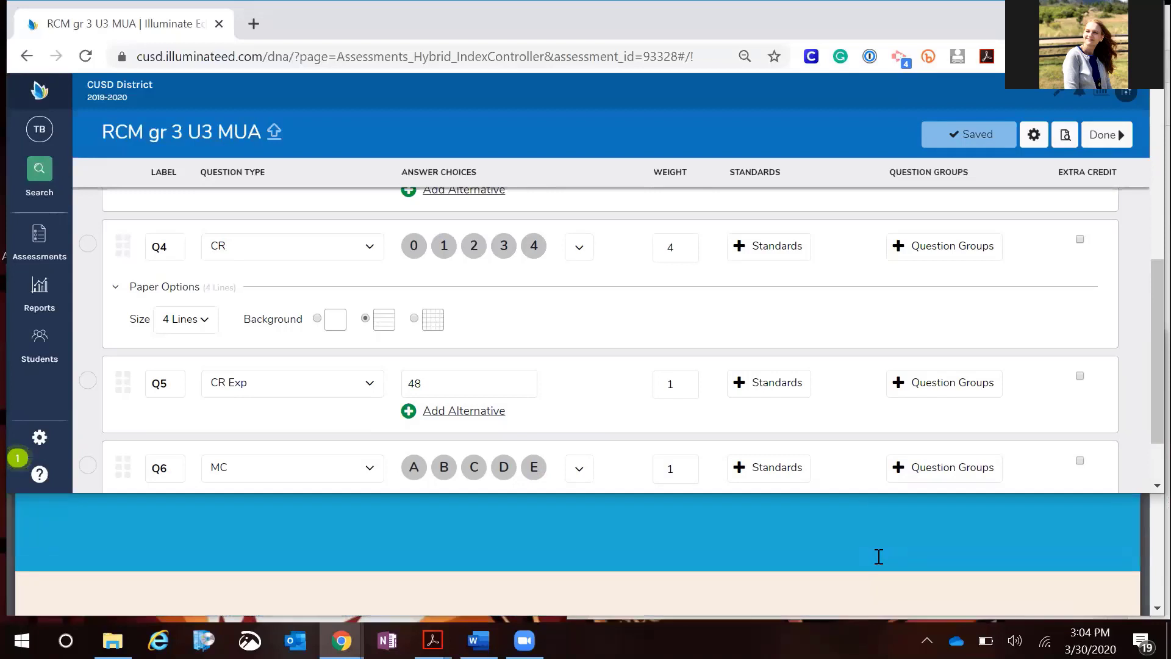
{"action": "scroll", "coordinate": [878, 557], "scroll_direction": "down", "scroll_amount": 5}
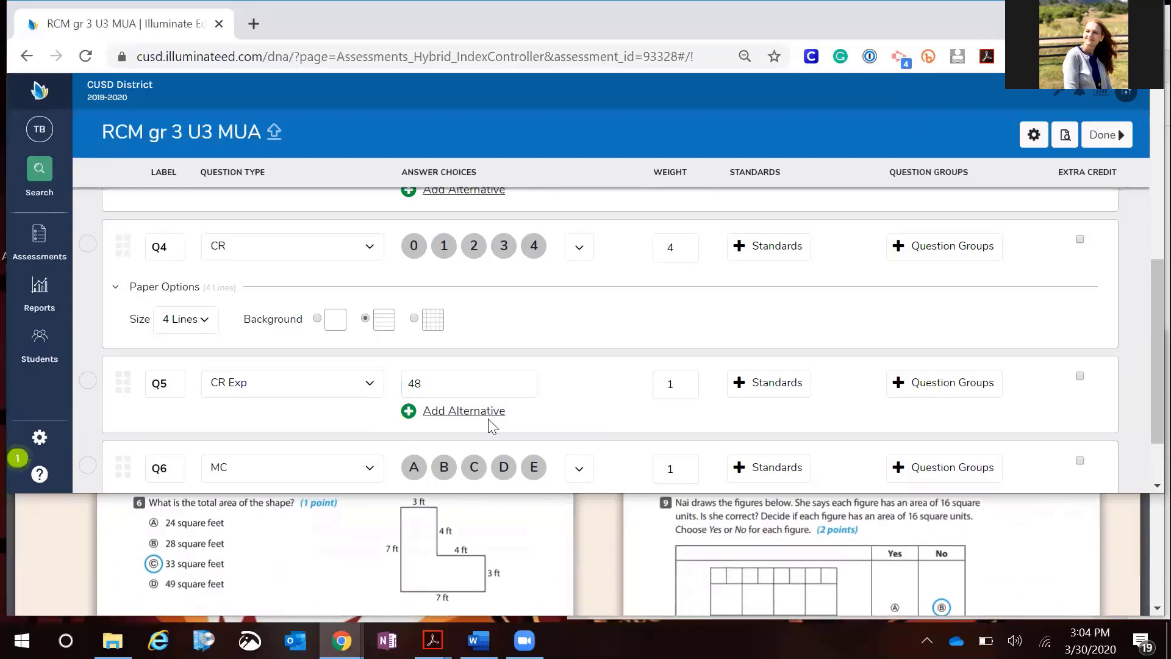
Set Q6's answer choices to A,B,C,D and mark C as the correct answer
{"action": "left_click", "coordinate": [579, 468]}
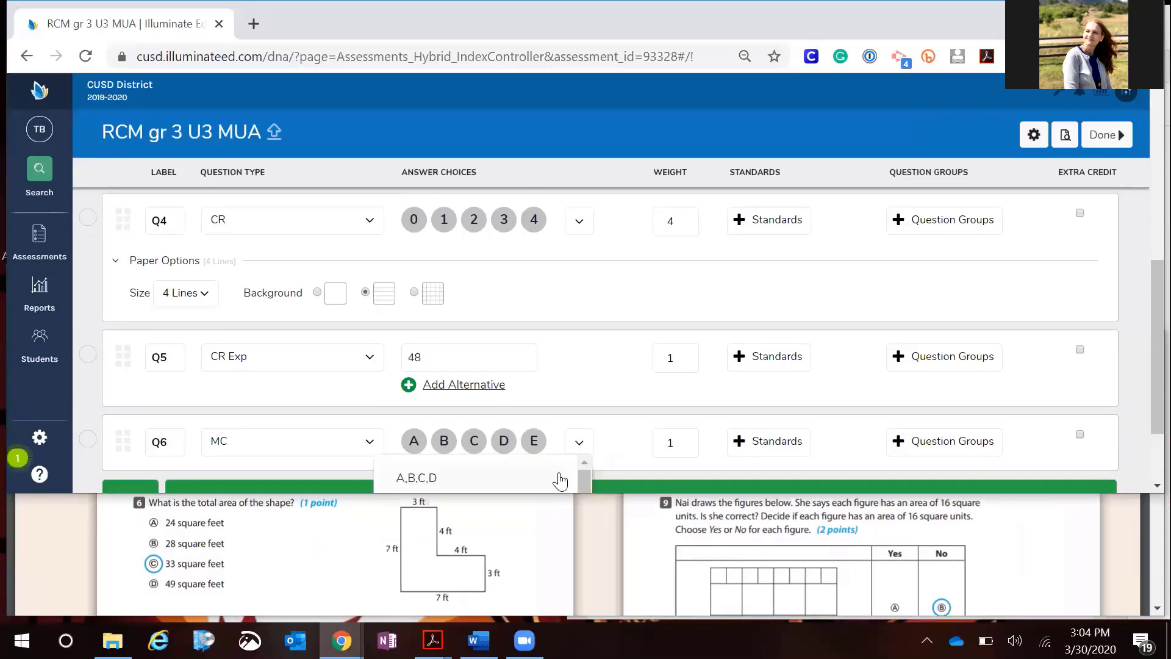
{"action": "left_click", "coordinate": [531, 478]}
{"action": "scroll", "coordinate": [705, 403], "scroll_direction": "down", "scroll_amount": 1}
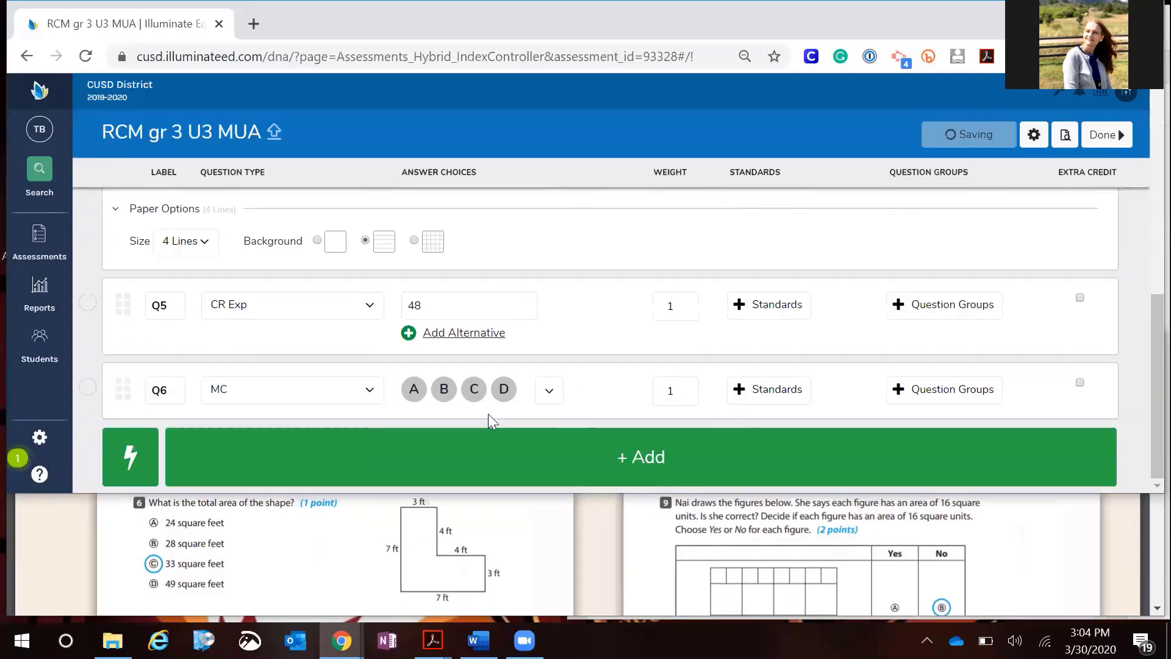
{"action": "left_click", "coordinate": [474, 391]}
{"action": "scroll", "coordinate": [552, 581], "scroll_direction": "down", "scroll_amount": 3}
{"action": "scroll", "coordinate": [553, 580], "scroll_direction": "up", "scroll_amount": 1}
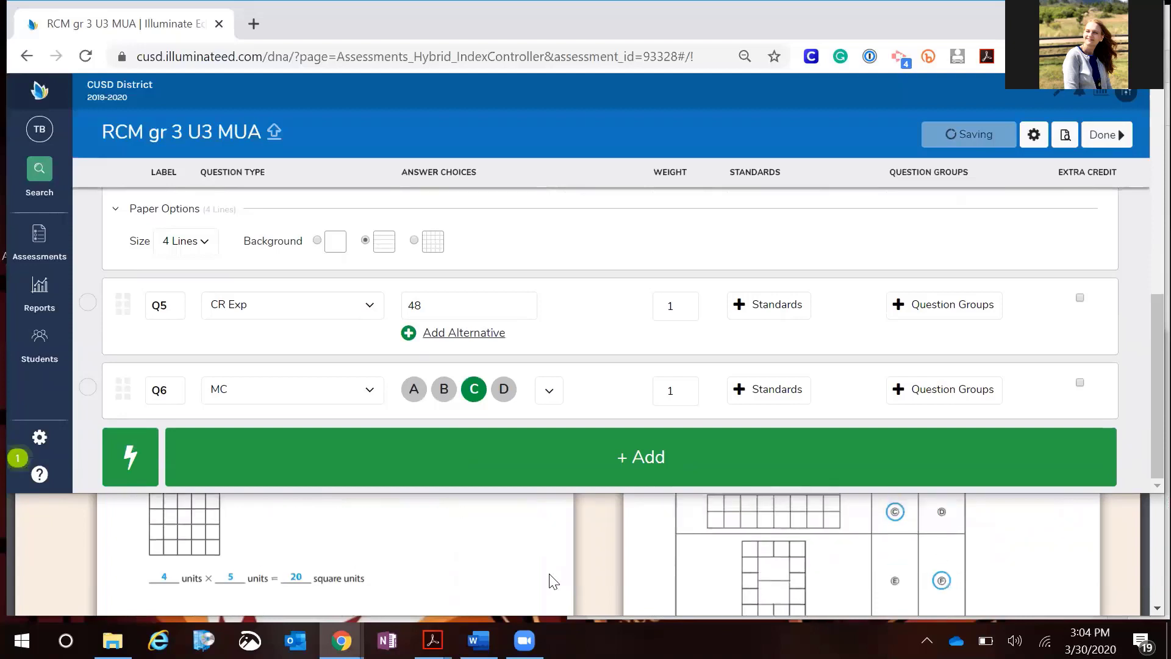
{"action": "scroll", "coordinate": [552, 581], "scroll_direction": "down", "scroll_amount": 1}
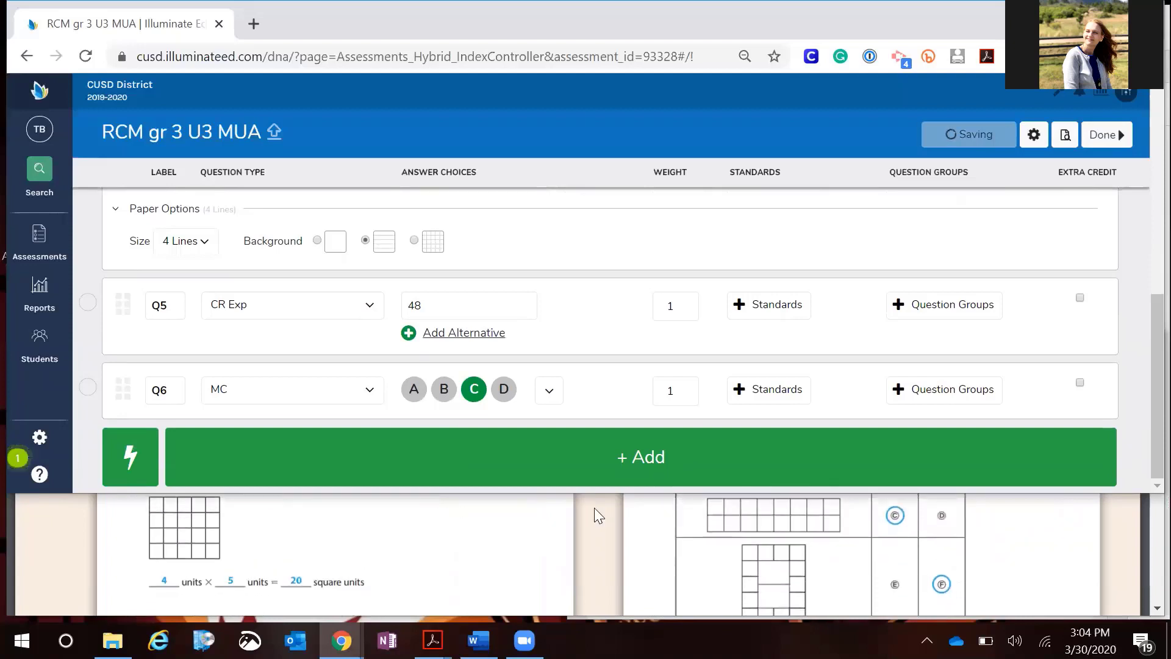
{"action": "left_click", "coordinate": [663, 301]}
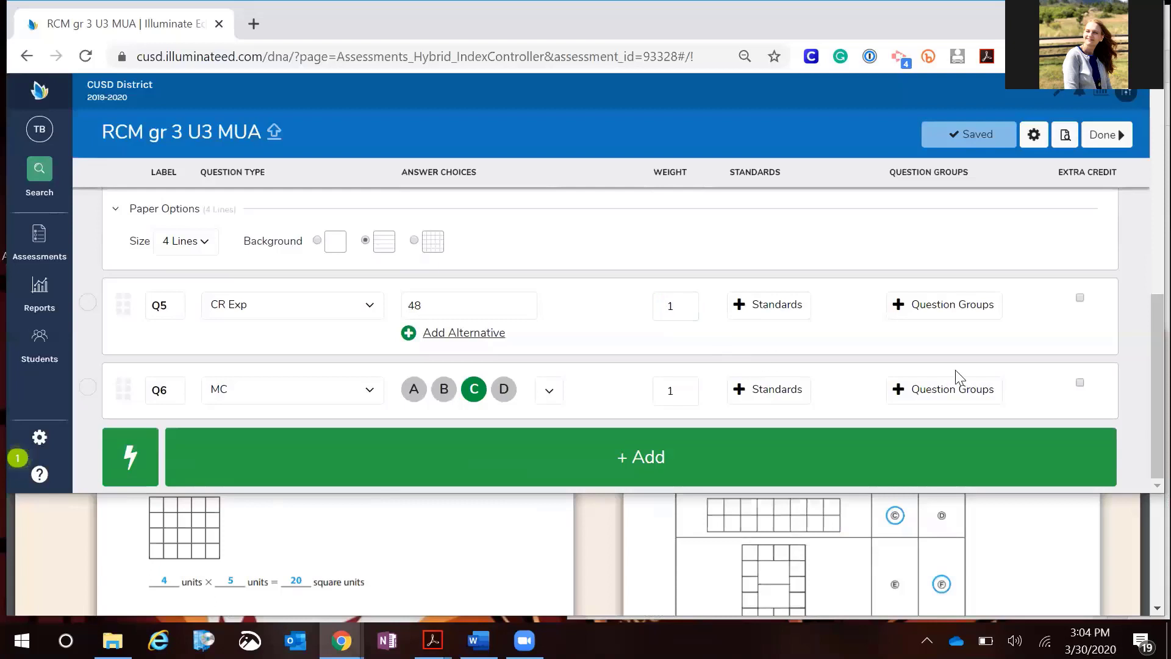
{"action": "scroll", "coordinate": [502, 570], "scroll_direction": "up", "scroll_amount": 2}
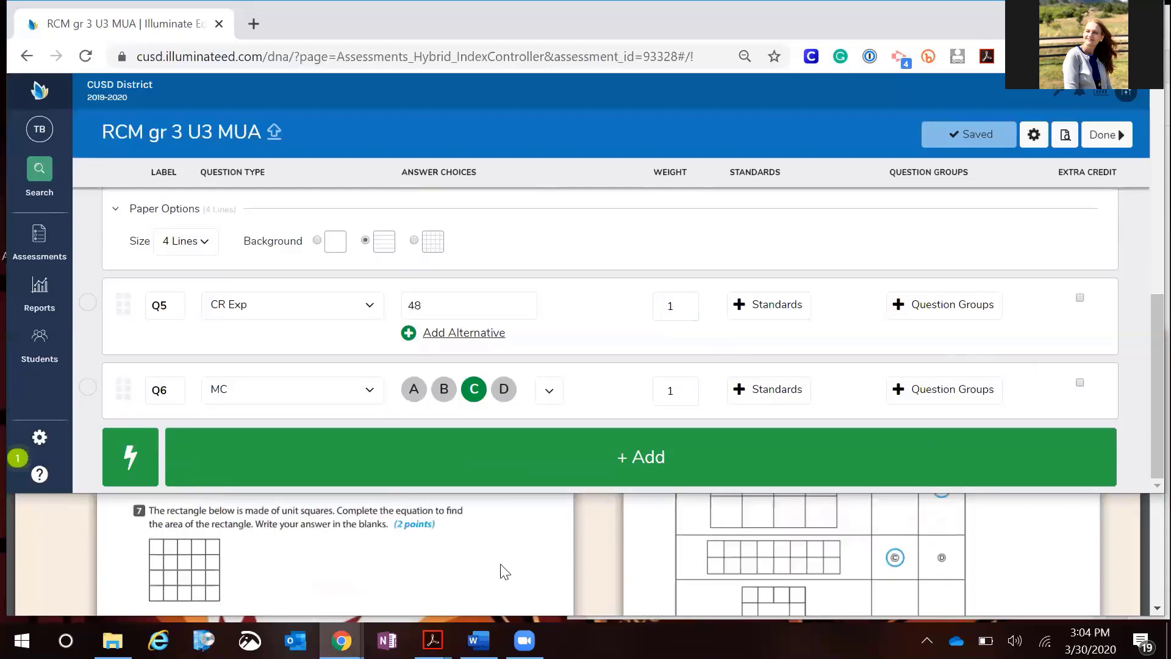
Add a seventh question as Constructed Response with a 0,1,2 score range
{"action": "left_click", "coordinate": [721, 460]}
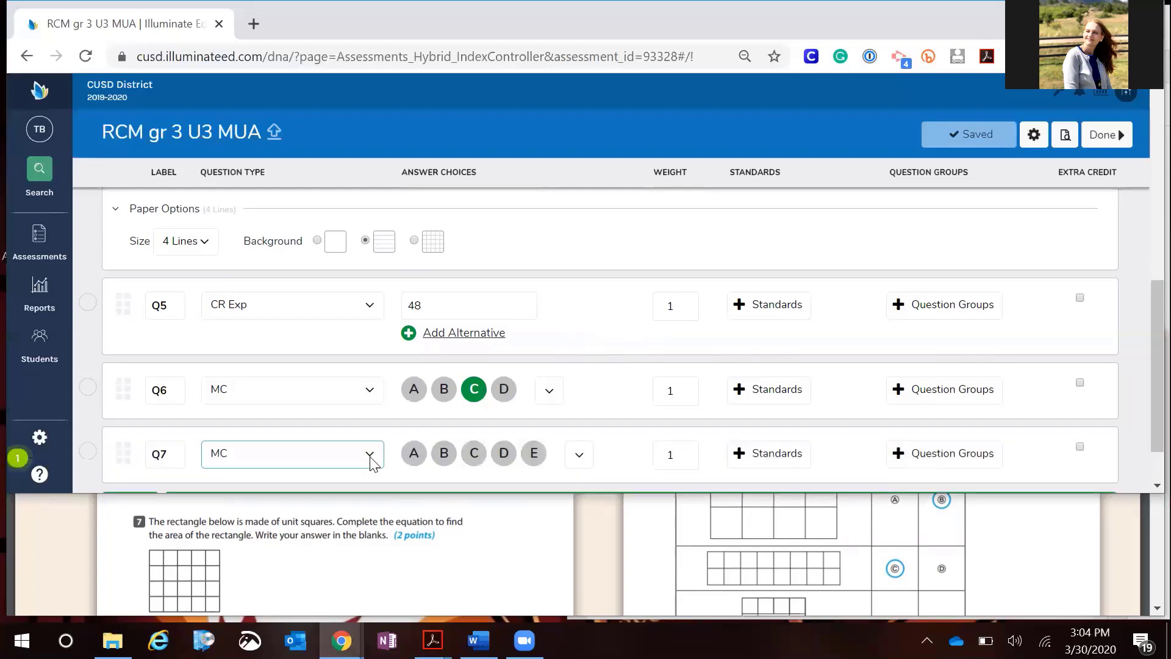
{"action": "left_click", "coordinate": [369, 454]}
{"action": "scroll", "coordinate": [384, 427], "scroll_direction": "down", "scroll_amount": 2}
{"action": "left_click", "coordinate": [354, 436]}
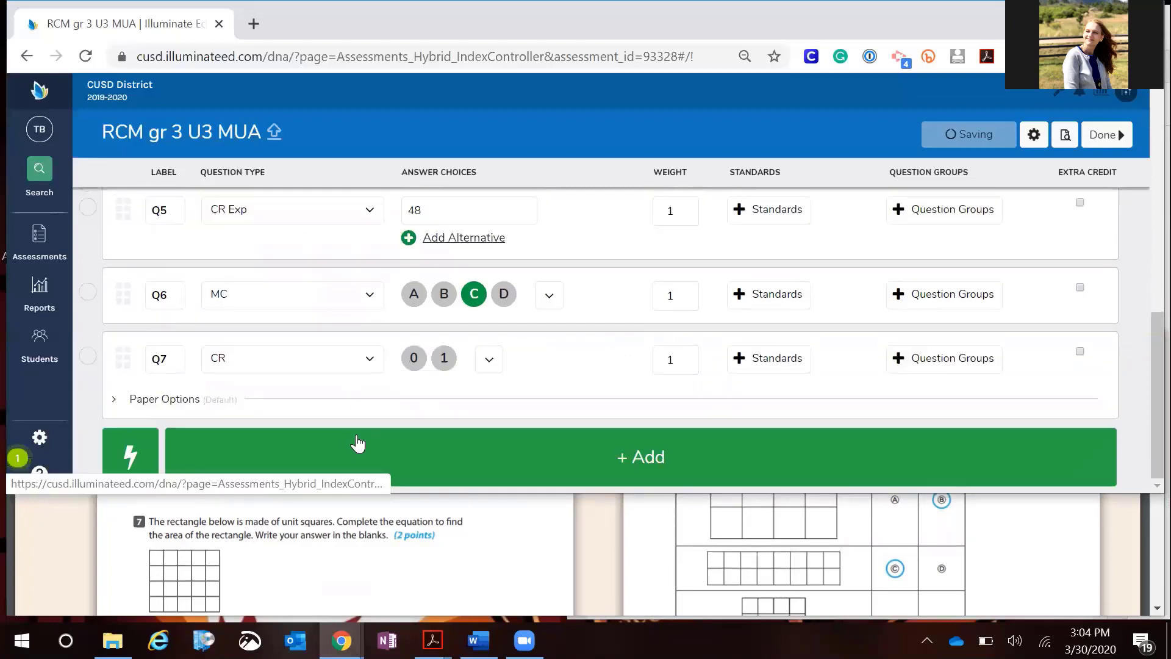
{"action": "left_click", "coordinate": [489, 336]}
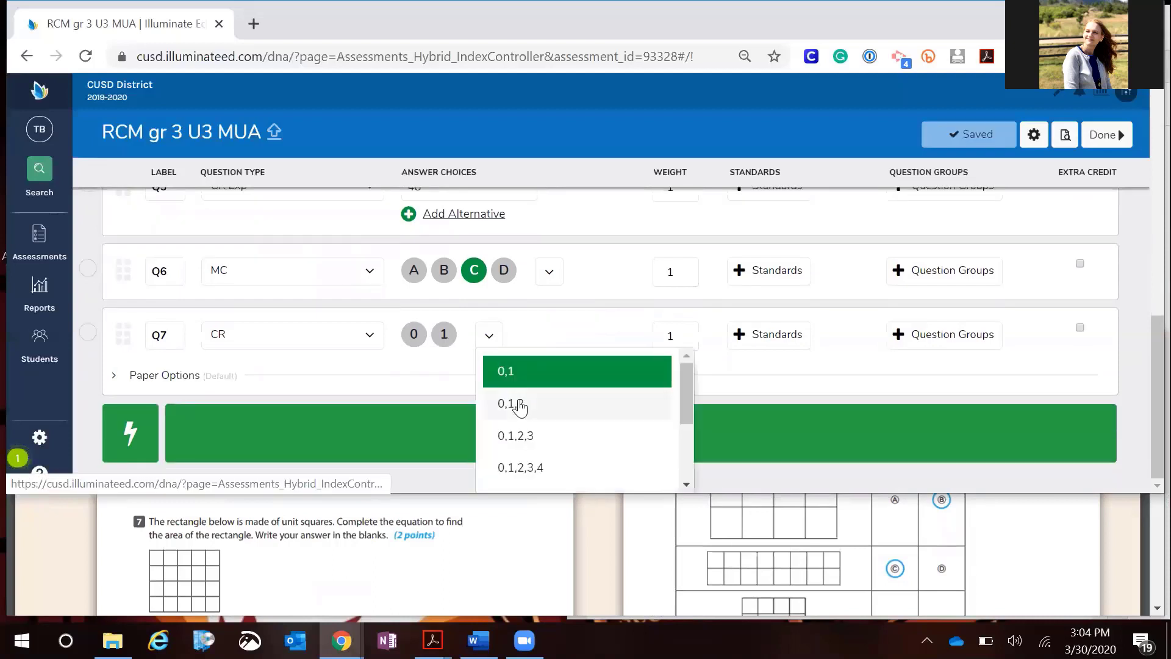
{"action": "left_click", "coordinate": [518, 405]}
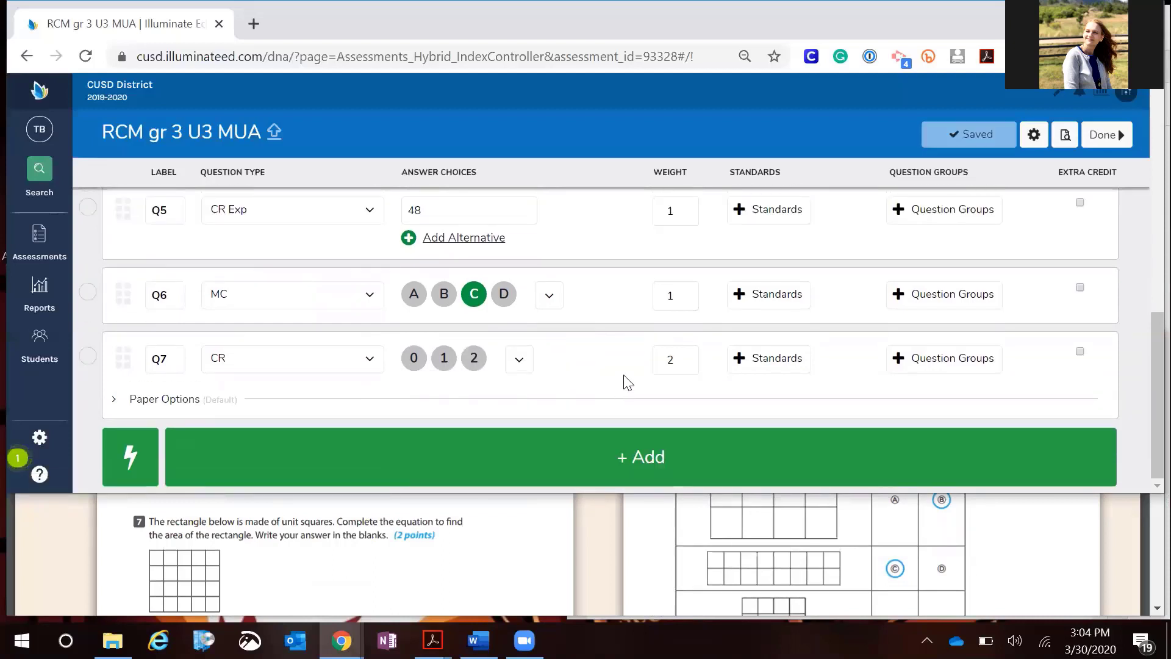
Add an eighth multiple-choice question and set its weight to 2
{"action": "left_click", "coordinate": [643, 454]}
{"action": "scroll", "coordinate": [866, 542], "scroll_direction": "down", "scroll_amount": 5}
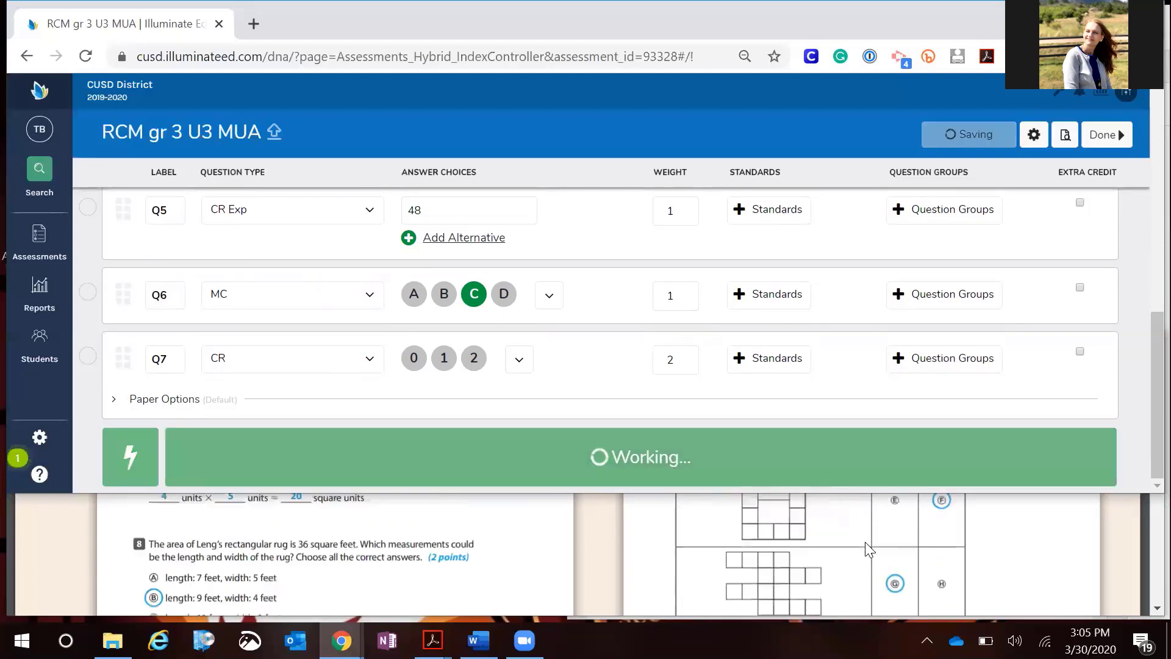
{"action": "scroll", "coordinate": [865, 542], "scroll_direction": "up", "scroll_amount": 2}
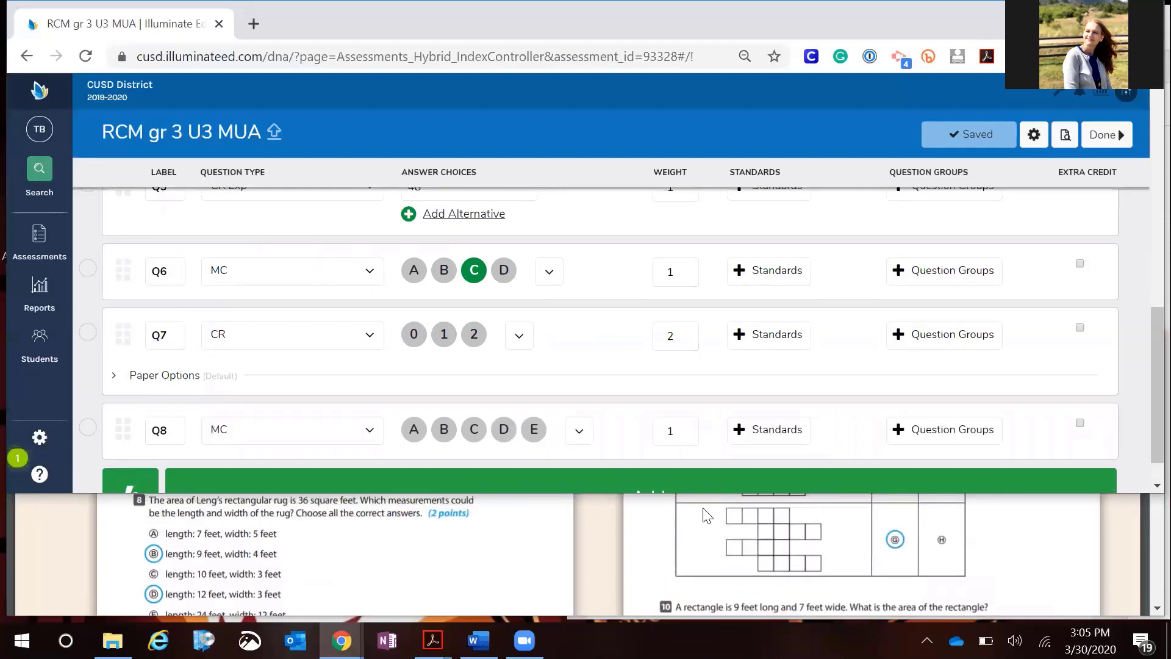
{"action": "left_click", "coordinate": [671, 431]}
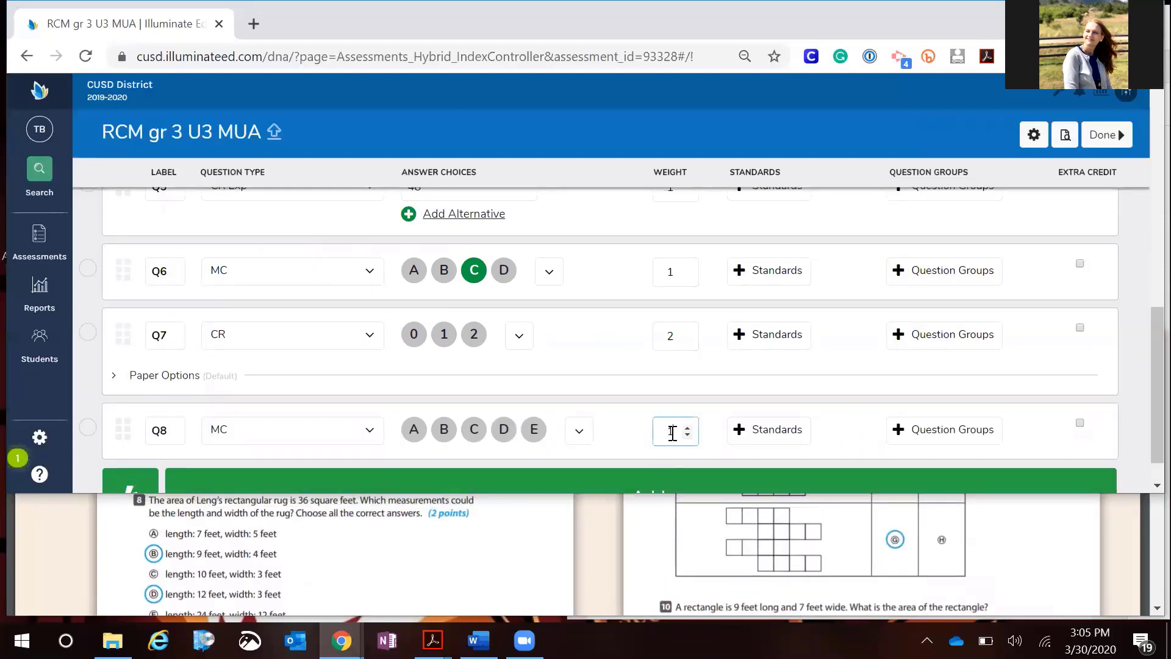
{"action": "key", "text": "BackSpace"}
{"action": "type", "text": "2"}
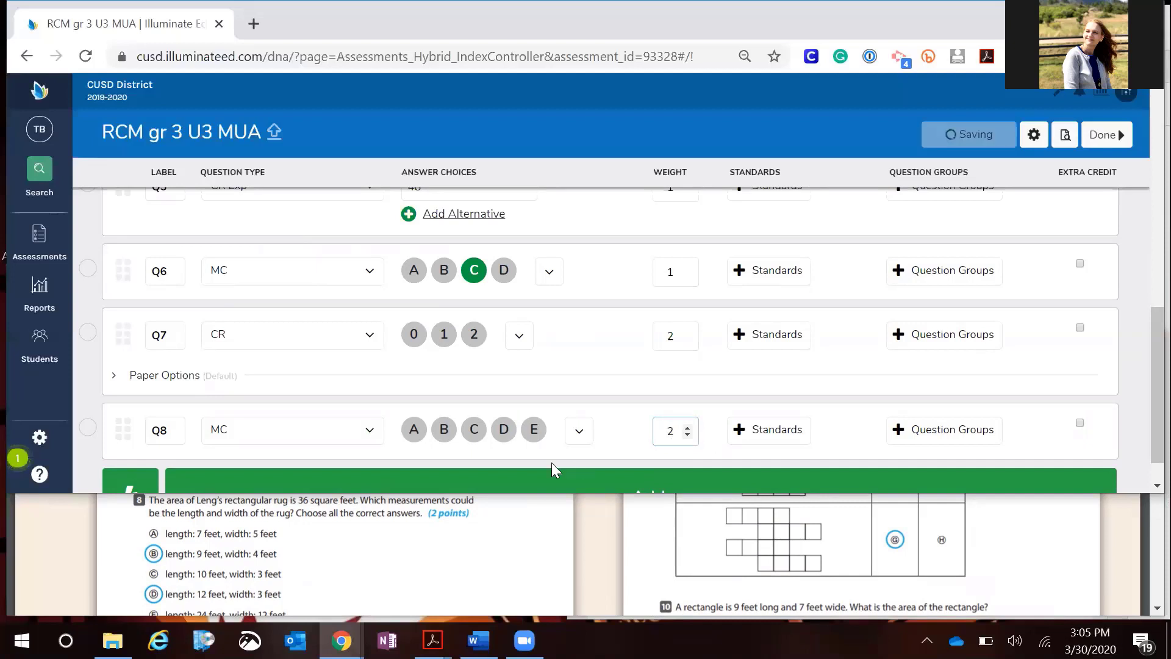
Mark B and D as the correct answers for Q8
{"action": "left_click", "coordinate": [444, 430]}
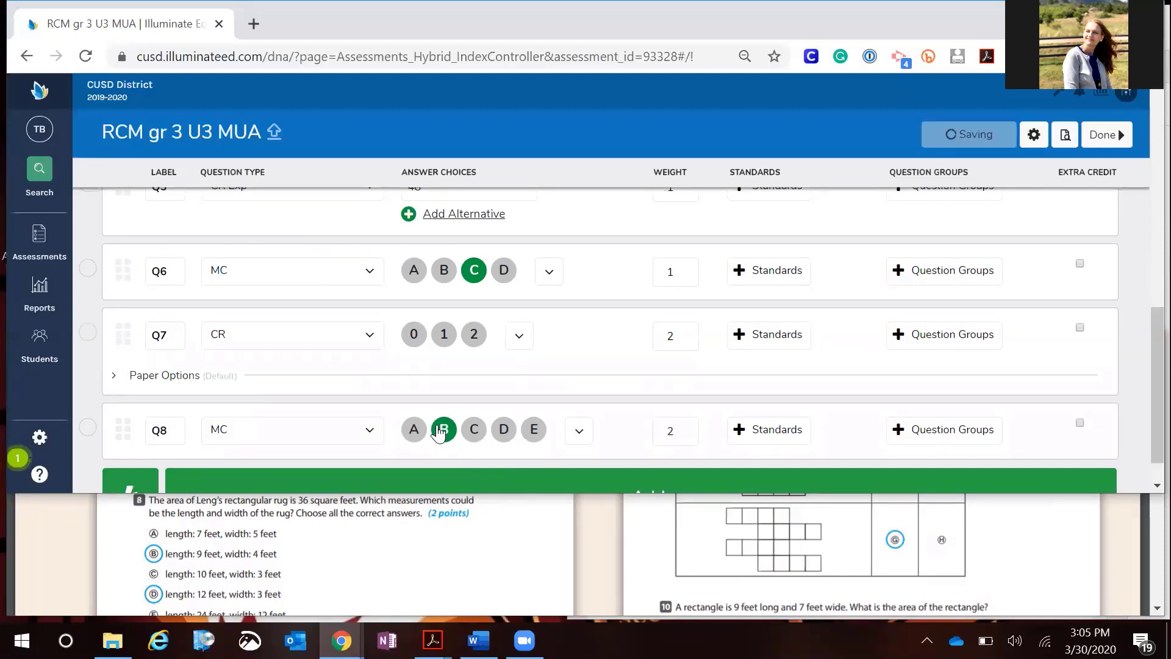
{"action": "left_click", "coordinate": [504, 434]}
{"action": "scroll", "coordinate": [705, 384], "scroll_direction": "down", "scroll_amount": 1}
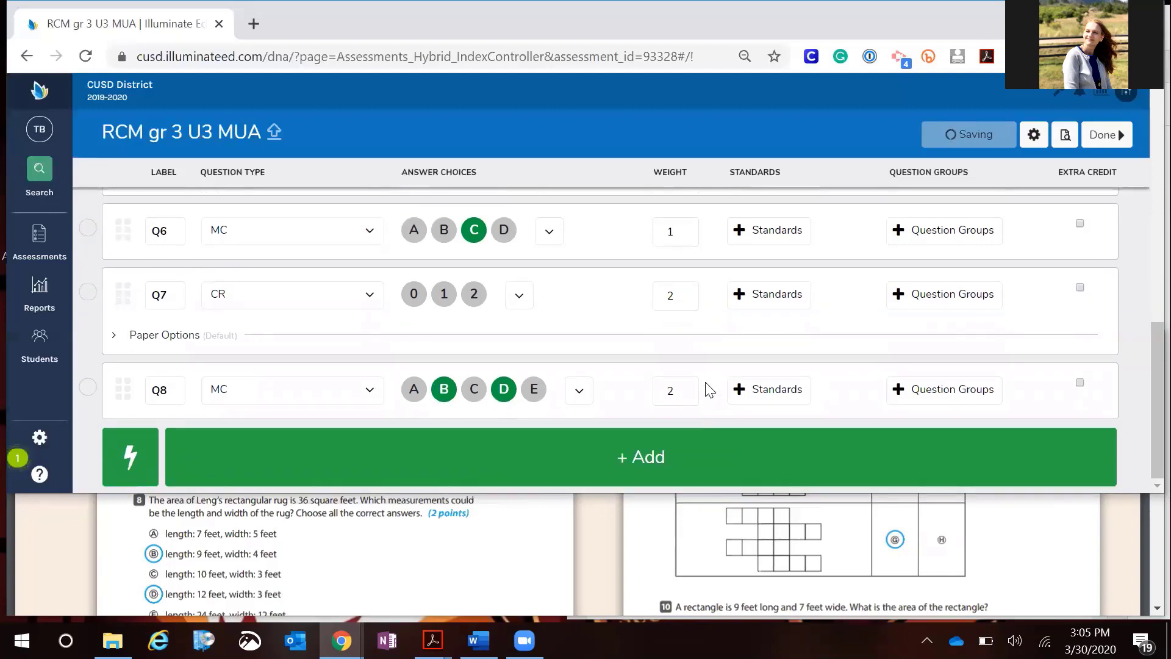
Review questions 6 through 9 in the PDF of the assessment
{"action": "left_click", "coordinate": [783, 540]}
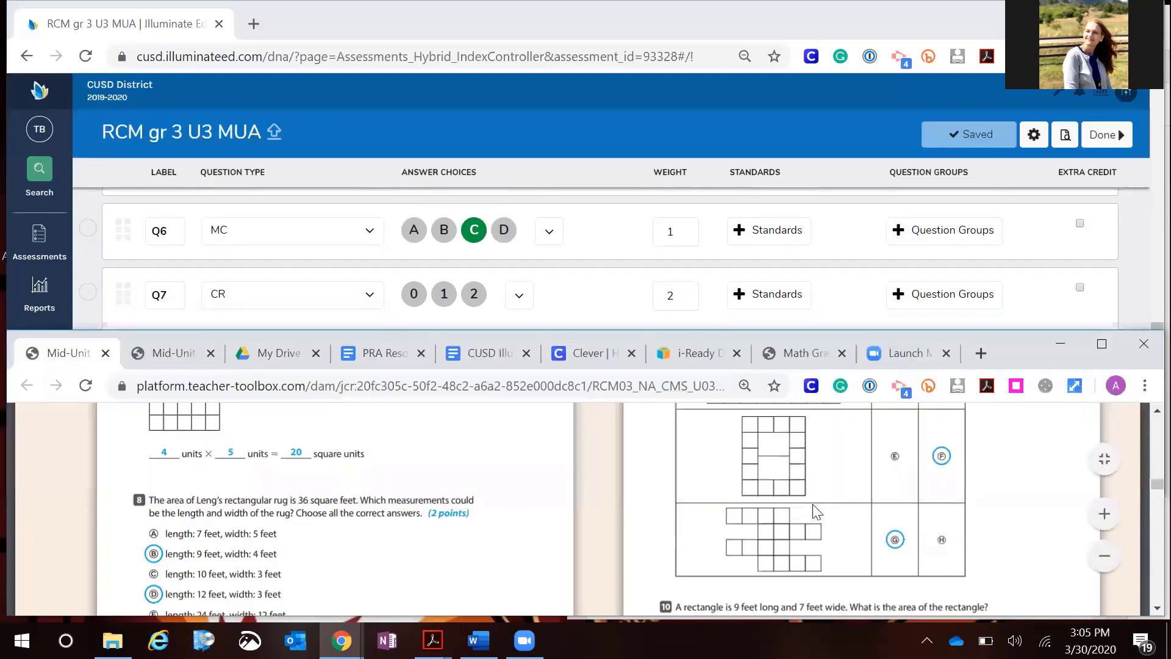
{"action": "scroll", "coordinate": [813, 506], "scroll_direction": "up", "scroll_amount": 2}
{"action": "scroll", "coordinate": [812, 504], "scroll_direction": "up", "scroll_amount": 3}
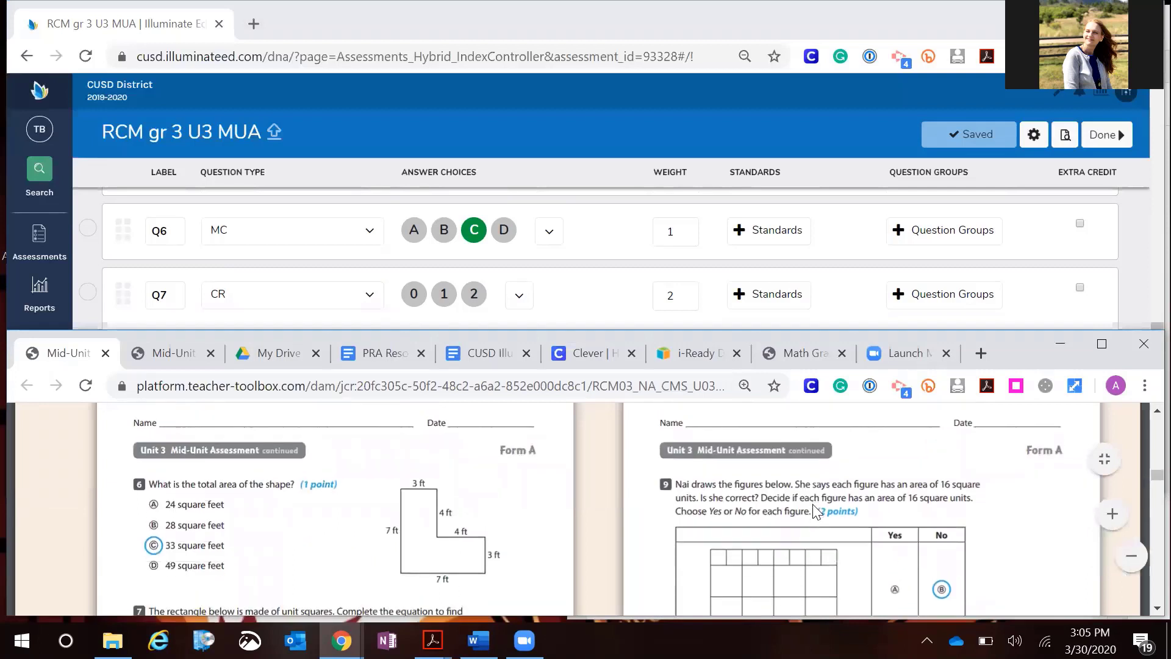
{"action": "scroll", "coordinate": [812, 504], "scroll_direction": "down", "scroll_amount": 1}
{"action": "scroll", "coordinate": [813, 503], "scroll_direction": "down", "scroll_amount": 1}
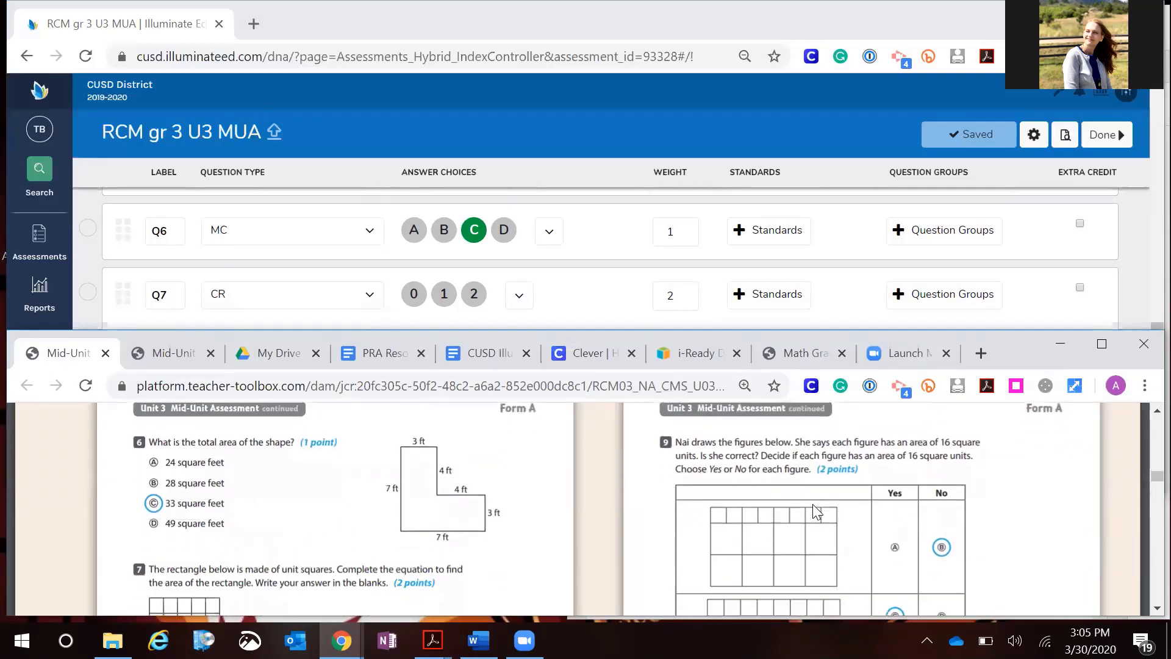
{"action": "scroll", "coordinate": [813, 504], "scroll_direction": "down", "scroll_amount": 2}
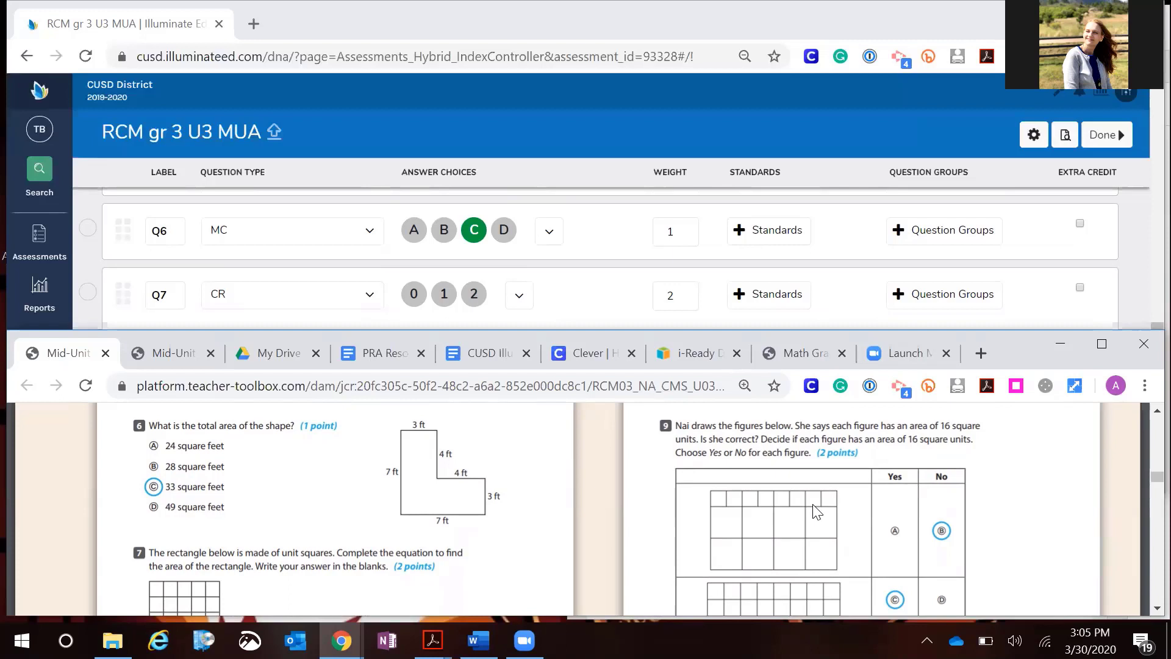
{"action": "scroll", "coordinate": [812, 504], "scroll_direction": "down", "scroll_amount": 2}
{"action": "scroll", "coordinate": [813, 504], "scroll_direction": "up", "scroll_amount": 4}
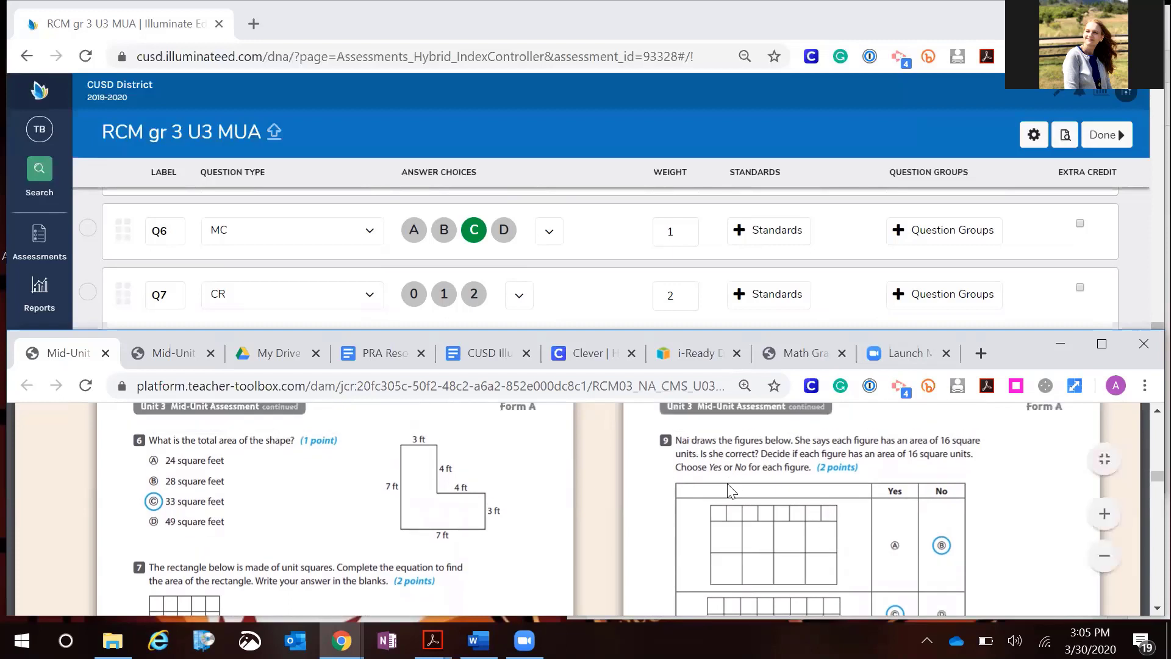
{"action": "scroll", "coordinate": [730, 488], "scroll_direction": "down", "scroll_amount": 4}
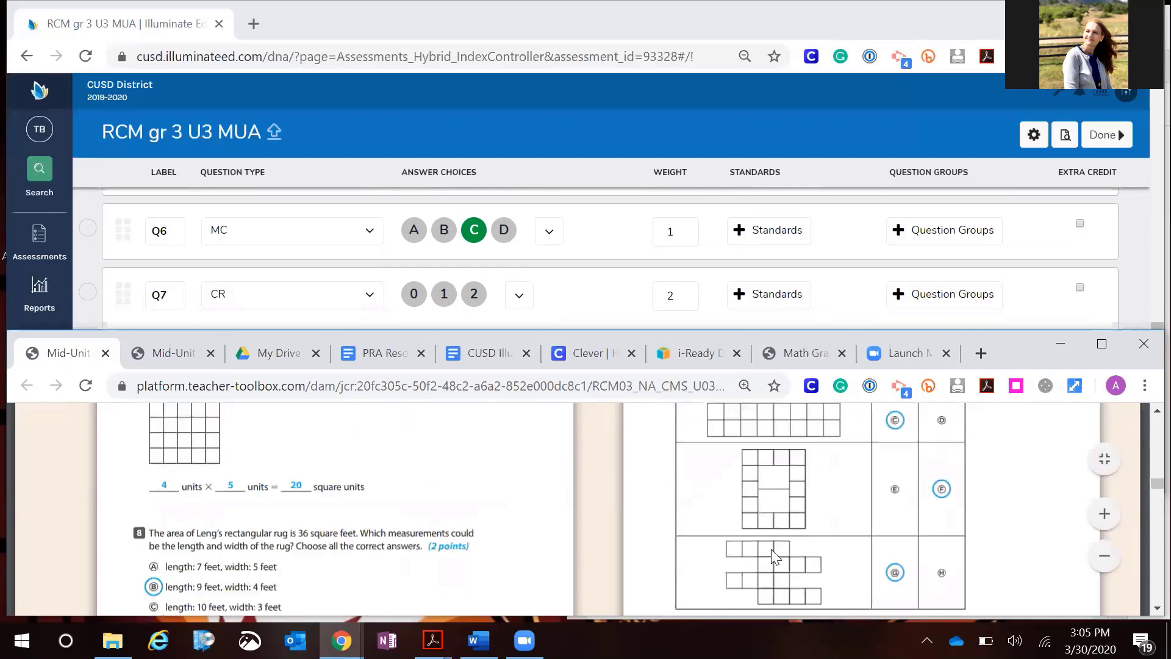
{"action": "scroll", "coordinate": [771, 549], "scroll_direction": "down", "scroll_amount": 2}
{"action": "scroll", "coordinate": [771, 549], "scroll_direction": "up", "scroll_amount": 6}
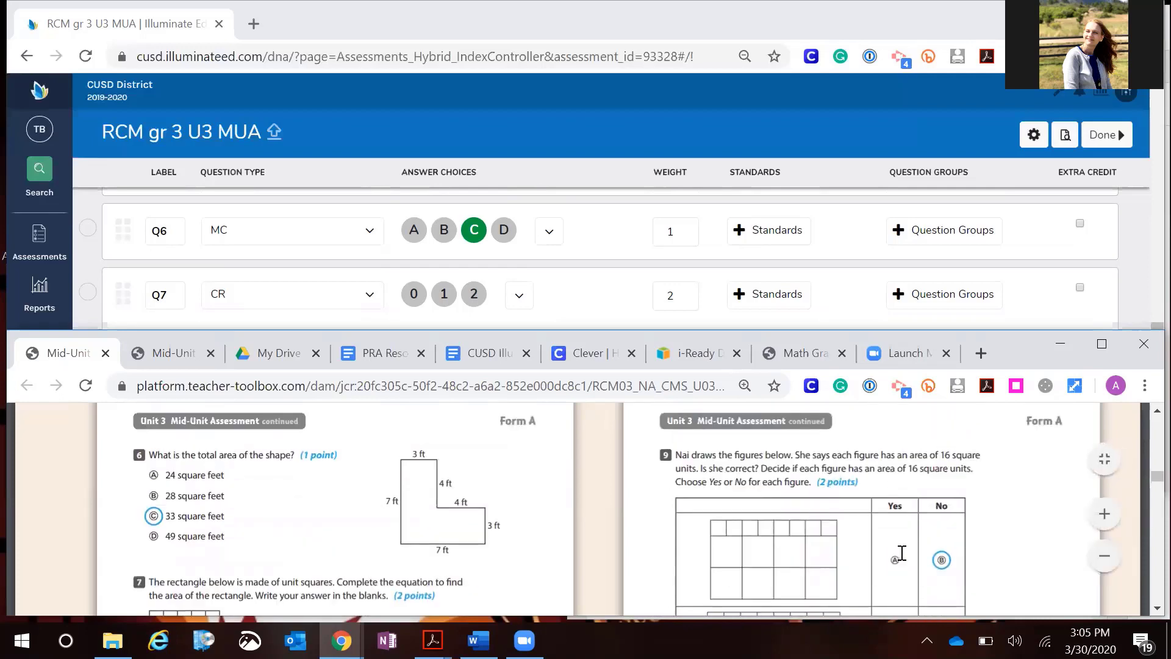
{"action": "scroll", "coordinate": [901, 553], "scroll_direction": "down", "scroll_amount": 2}
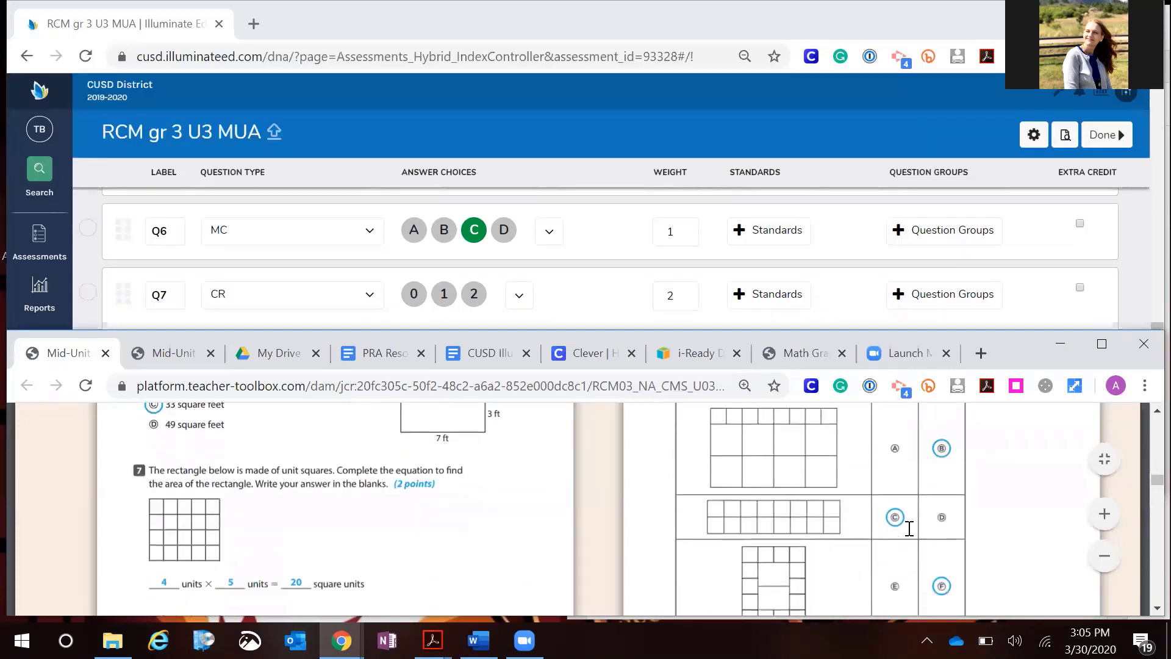
{"action": "scroll", "coordinate": [909, 529], "scroll_direction": "down", "scroll_amount": 2}
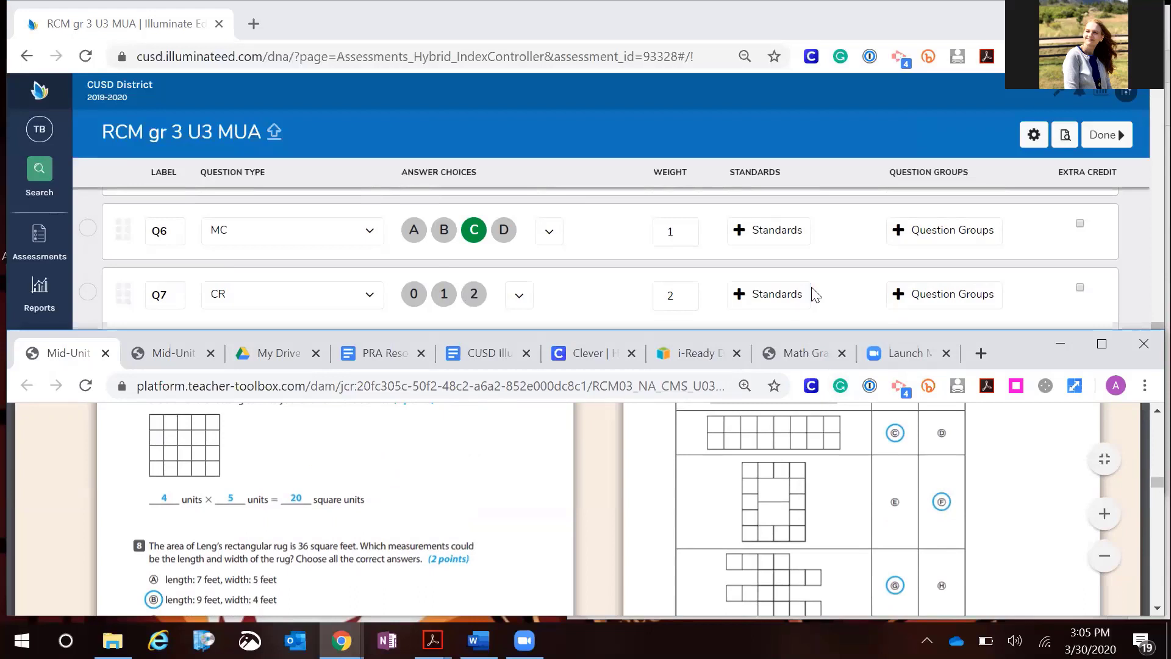
{"action": "left_click", "coordinate": [1116, 288]}
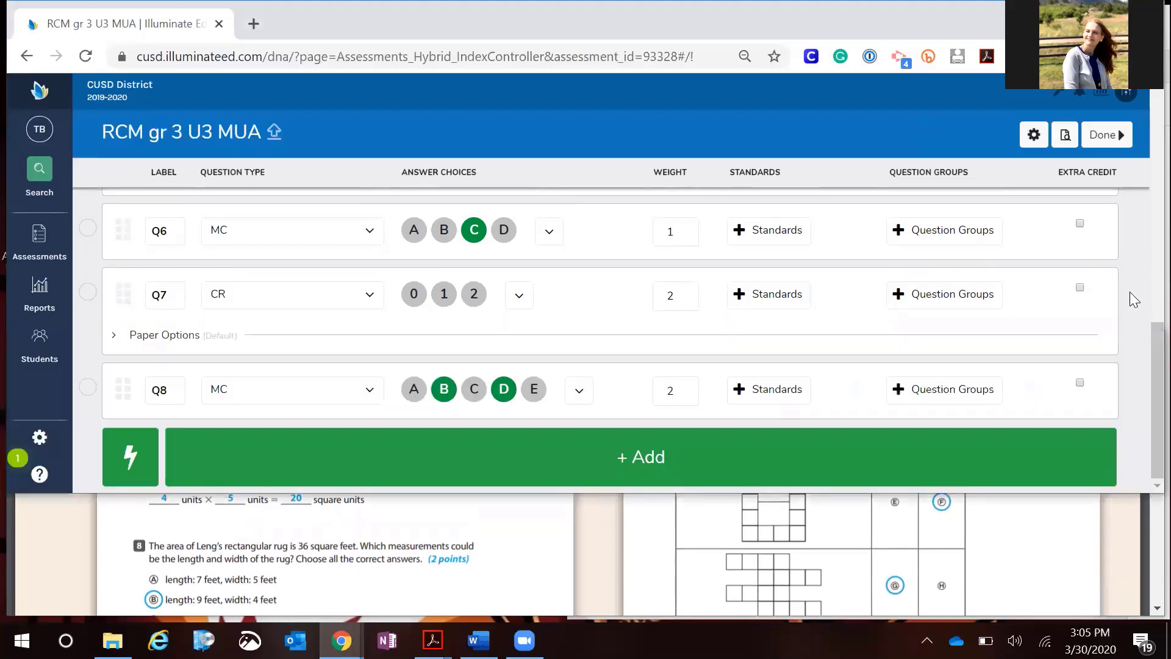
Quick-add four multiple-choice questions to the assessment
{"action": "left_click", "coordinate": [124, 467]}
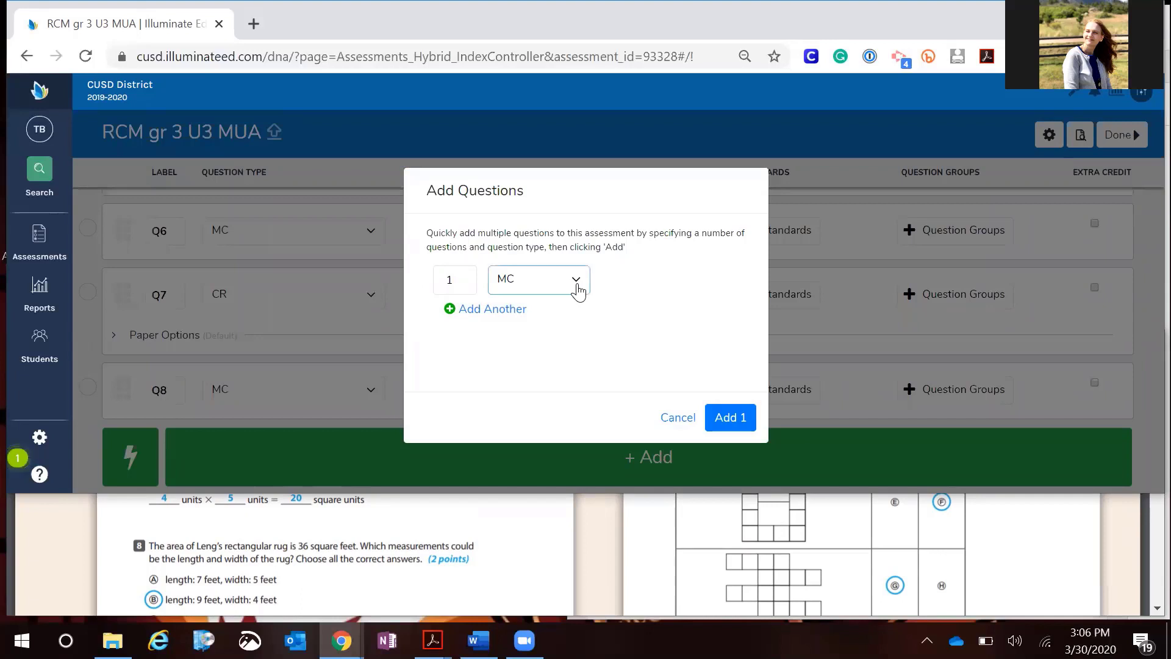
{"action": "left_click", "coordinate": [576, 287]}
{"action": "scroll", "coordinate": [633, 289], "scroll_direction": "down", "scroll_amount": 2}
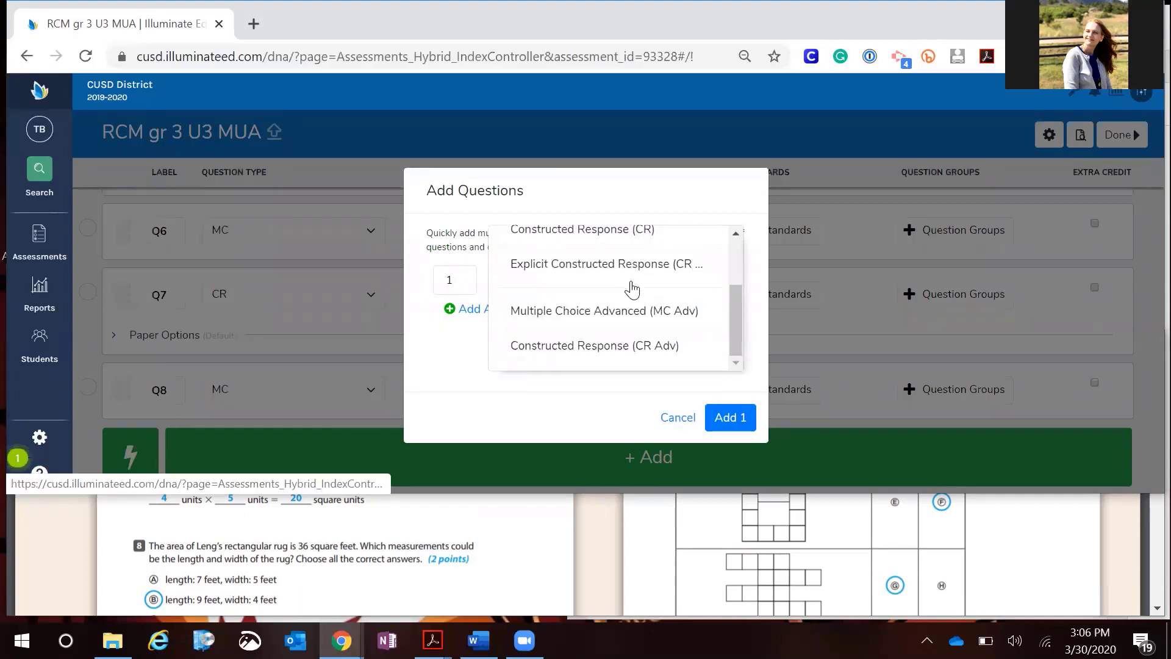
{"action": "scroll", "coordinate": [633, 289], "scroll_direction": "up", "scroll_amount": 2}
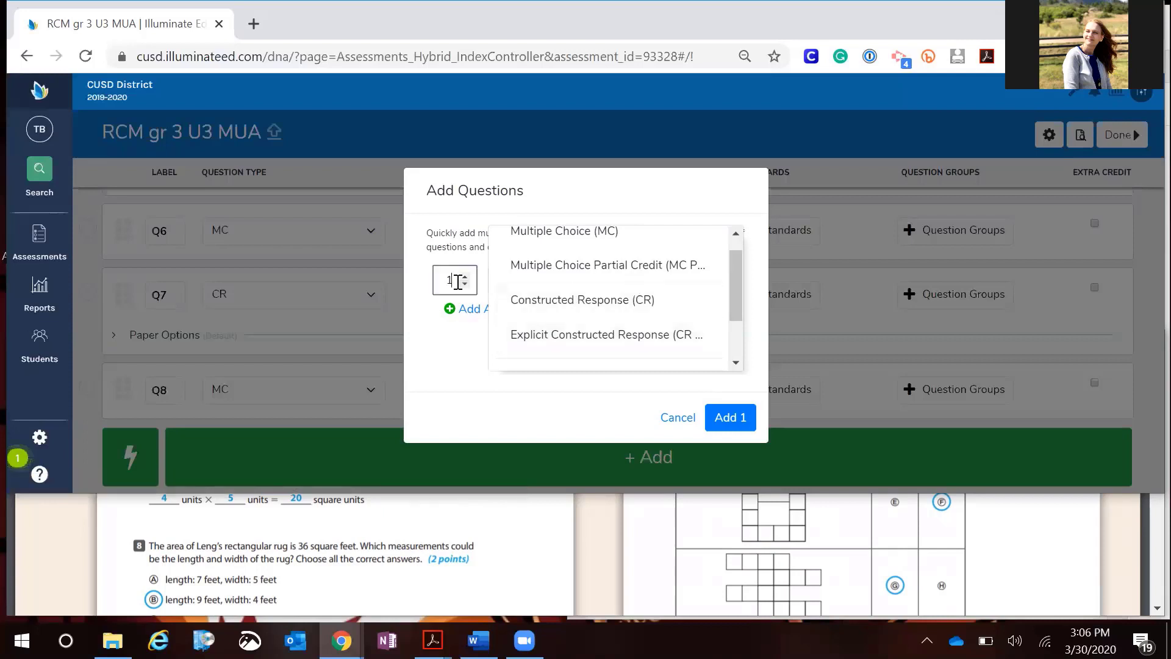
{"action": "left_click", "coordinate": [458, 282]}
{"action": "key", "text": "BackSpace"}
{"action": "type", "text": "4"}
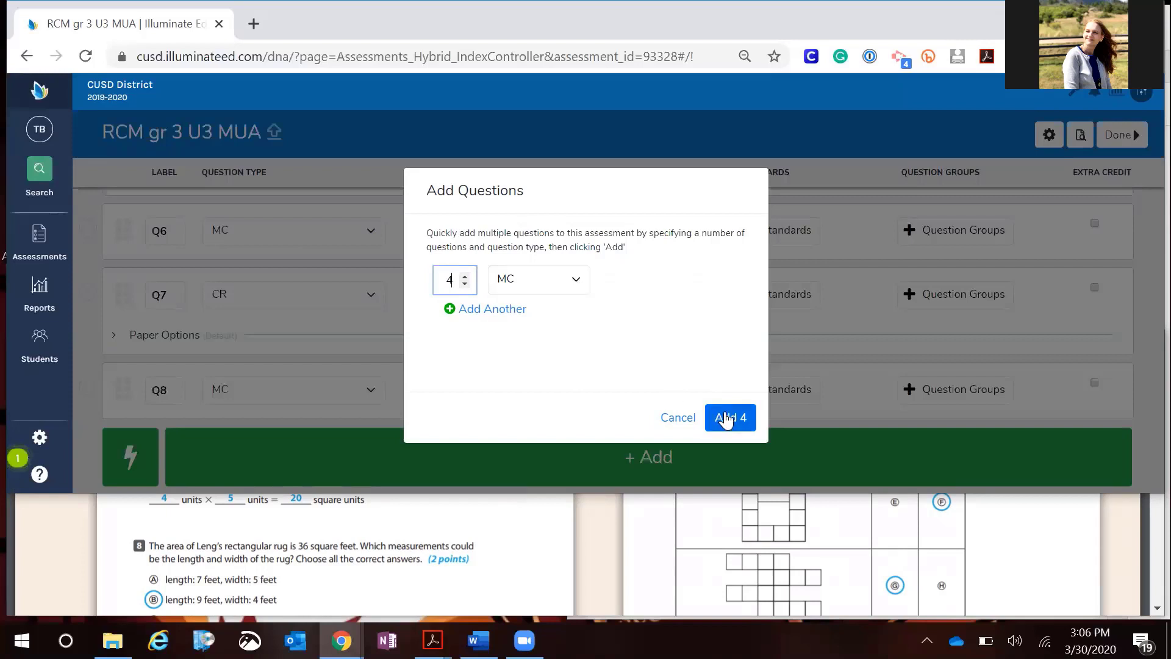
{"action": "left_click", "coordinate": [726, 420]}
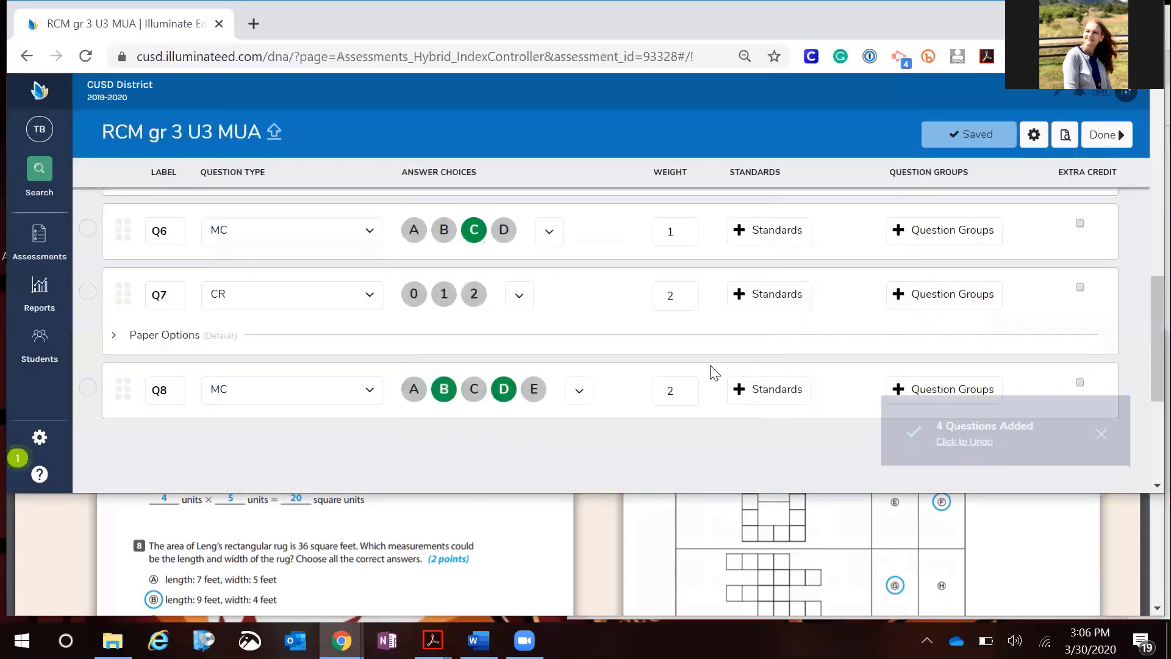
Select questions Q9 through Q12 for bulk editing
{"action": "scroll", "coordinate": [715, 372], "scroll_direction": "down", "scroll_amount": 3}
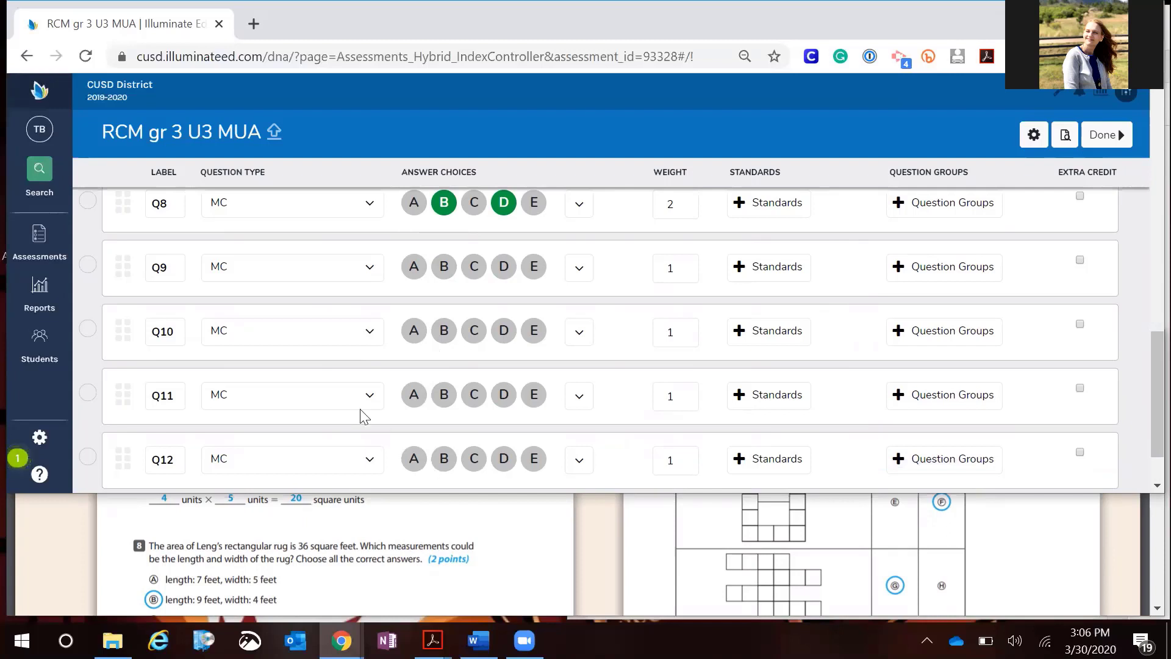
{"action": "left_click", "coordinate": [89, 267]}
{"action": "left_click", "coordinate": [88, 329]}
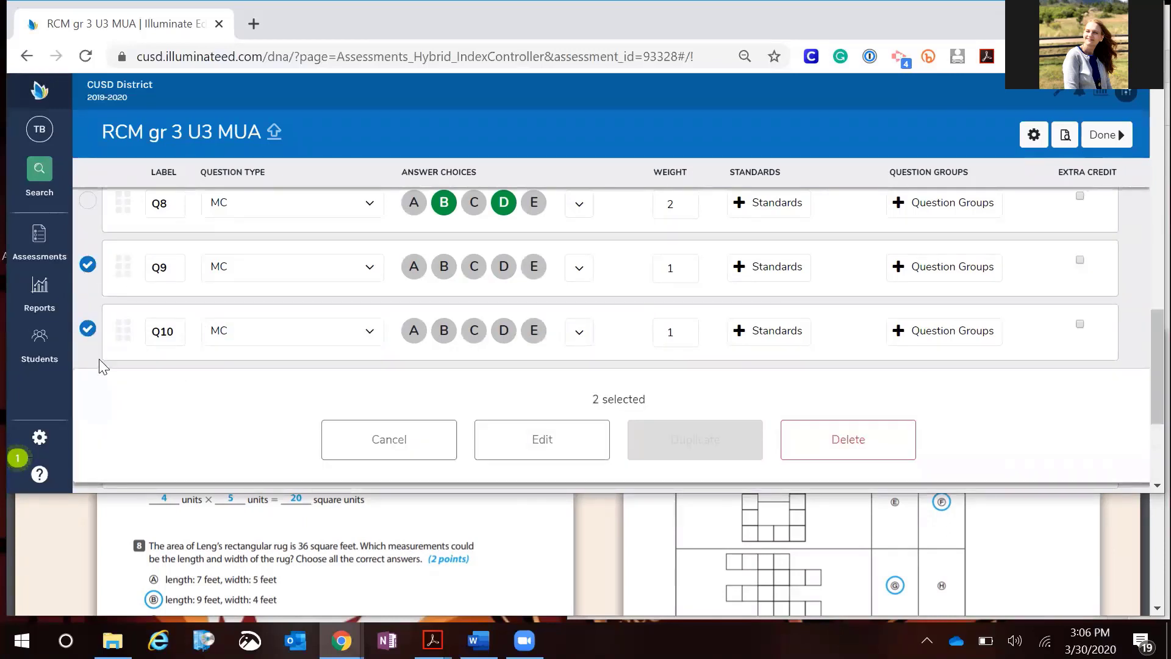
{"action": "scroll", "coordinate": [89, 312], "scroll_direction": "down", "scroll_amount": 2}
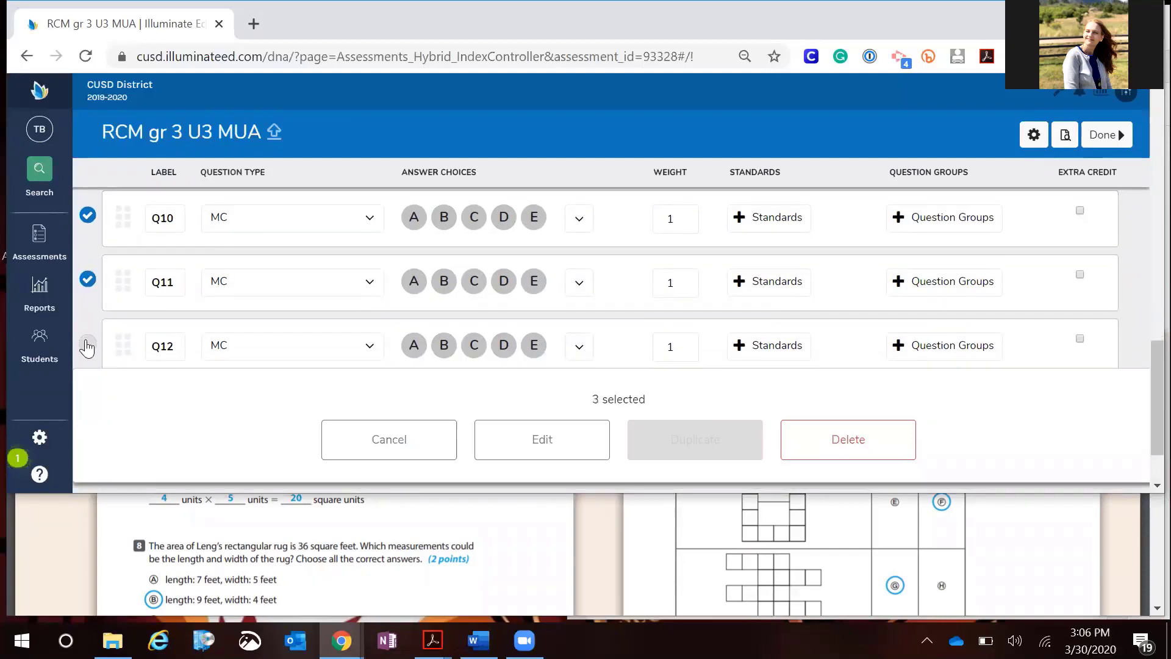
{"action": "left_click", "coordinate": [87, 345]}
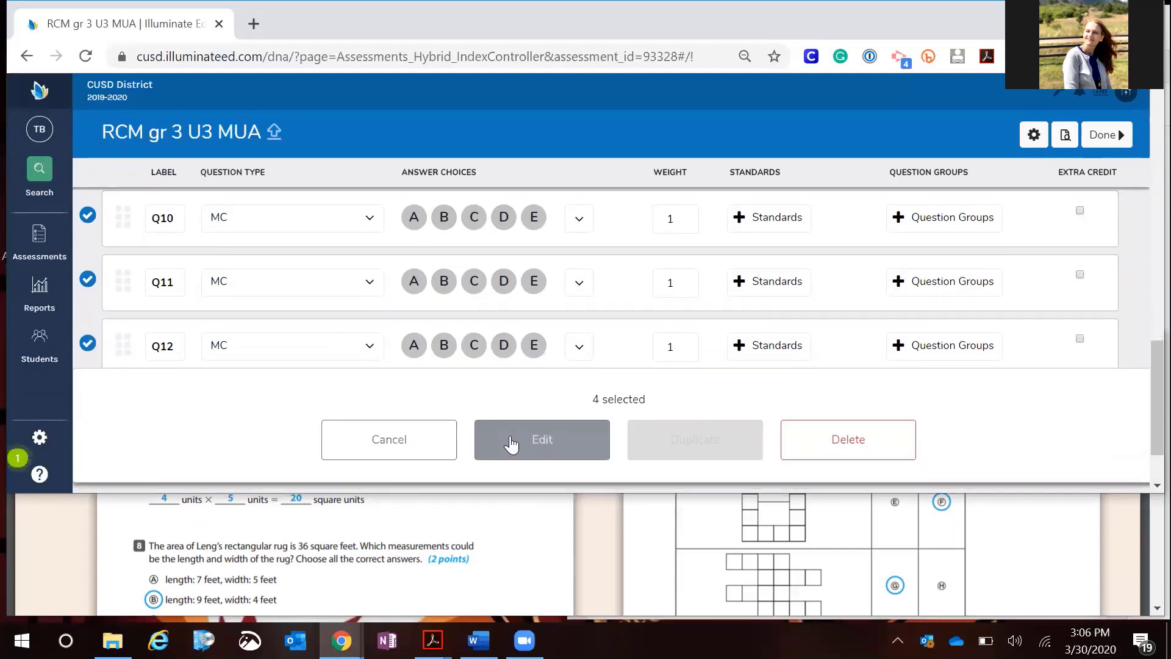
{"action": "scroll", "coordinate": [94, 239], "scroll_direction": "up", "scroll_amount": 1}
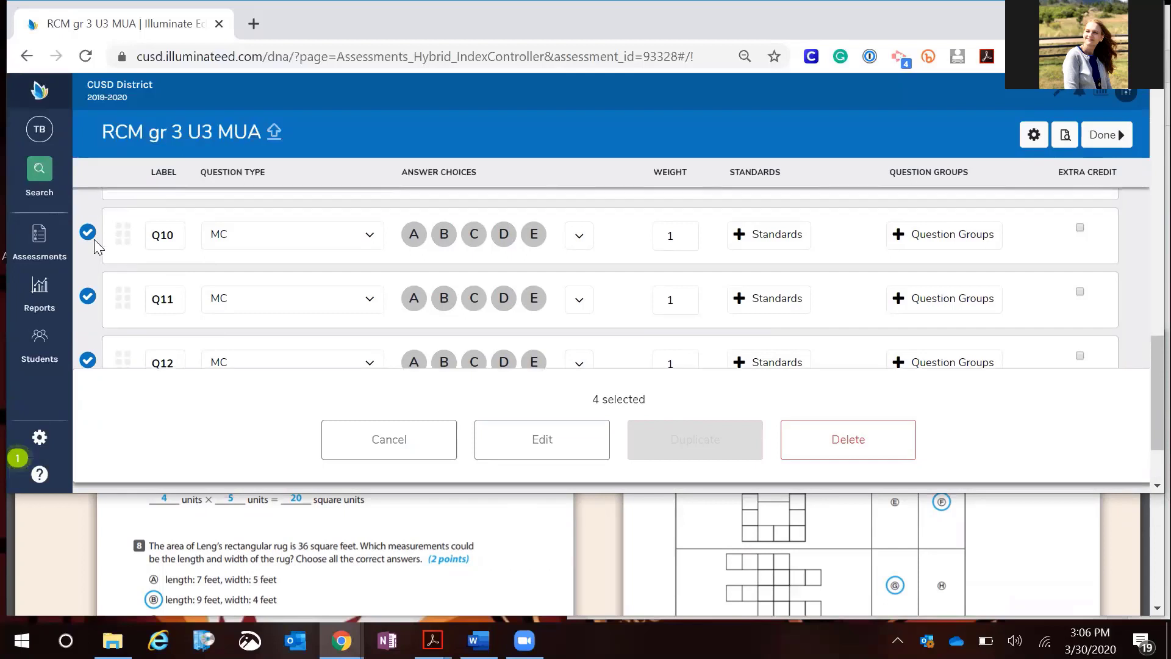
{"action": "scroll", "coordinate": [94, 240], "scroll_direction": "up", "scroll_amount": 1}
{"action": "scroll", "coordinate": [94, 239], "scroll_direction": "down", "scroll_amount": 1}
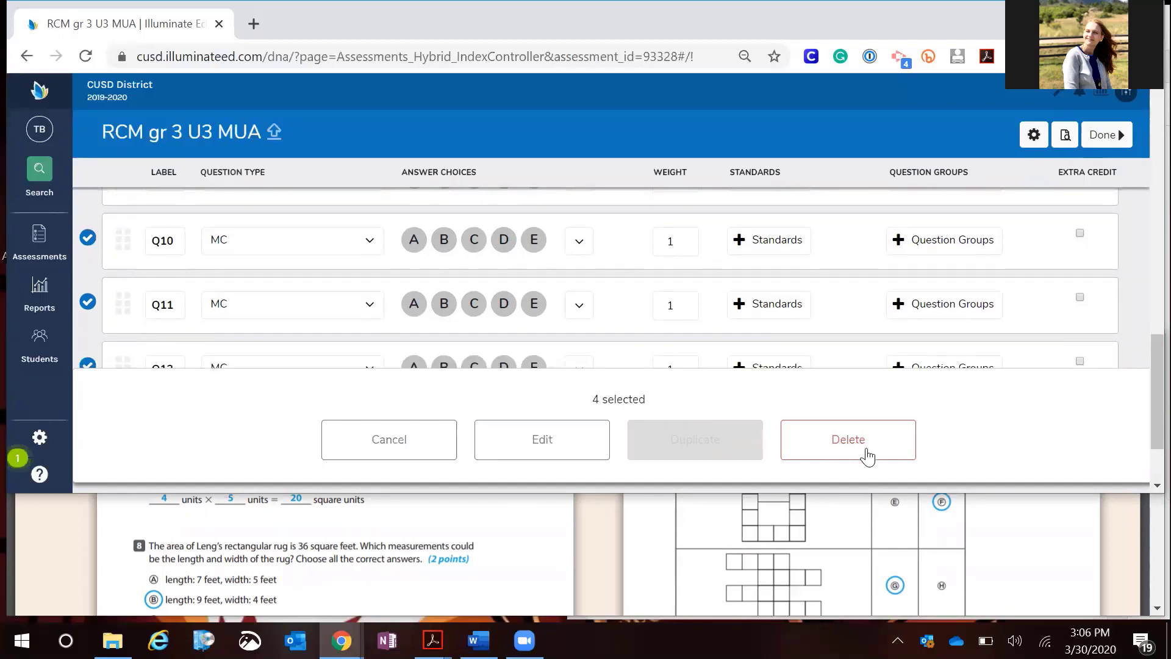
Bulk-edit the four selected questions to use Y,N answer choices with a weight of 0.5 and apply the changes
{"action": "left_click", "coordinate": [511, 453]}
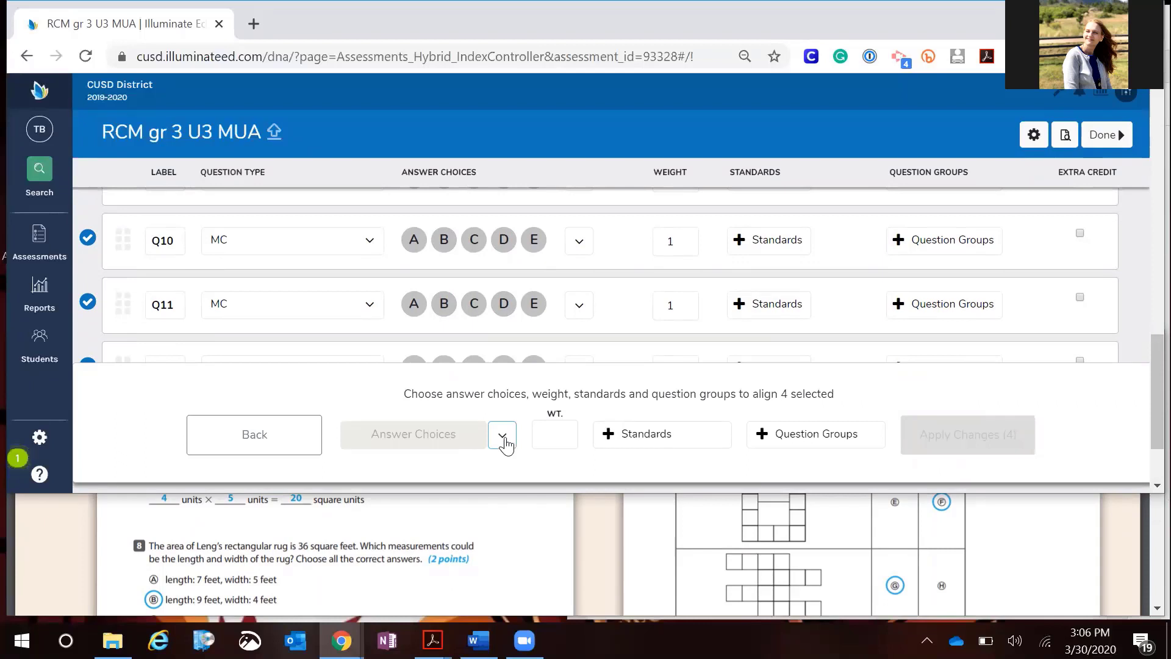
{"action": "left_click", "coordinate": [502, 435]}
{"action": "scroll", "coordinate": [475, 360], "scroll_direction": "down", "scroll_amount": 1}
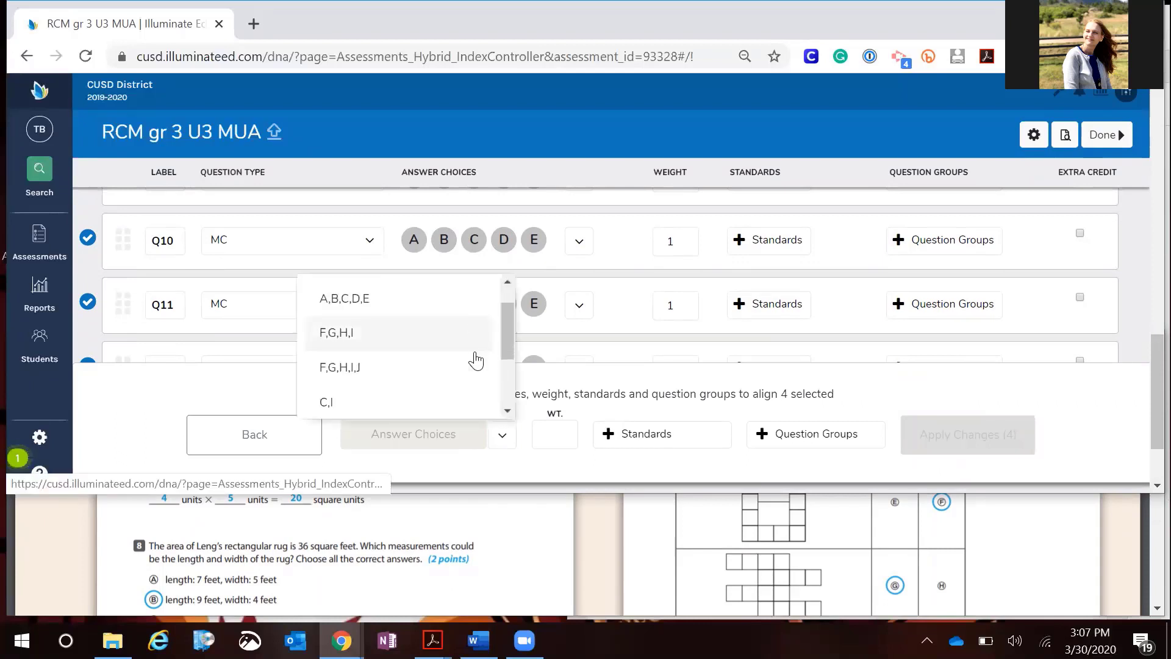
{"action": "scroll", "coordinate": [476, 360], "scroll_direction": "down", "scroll_amount": 3}
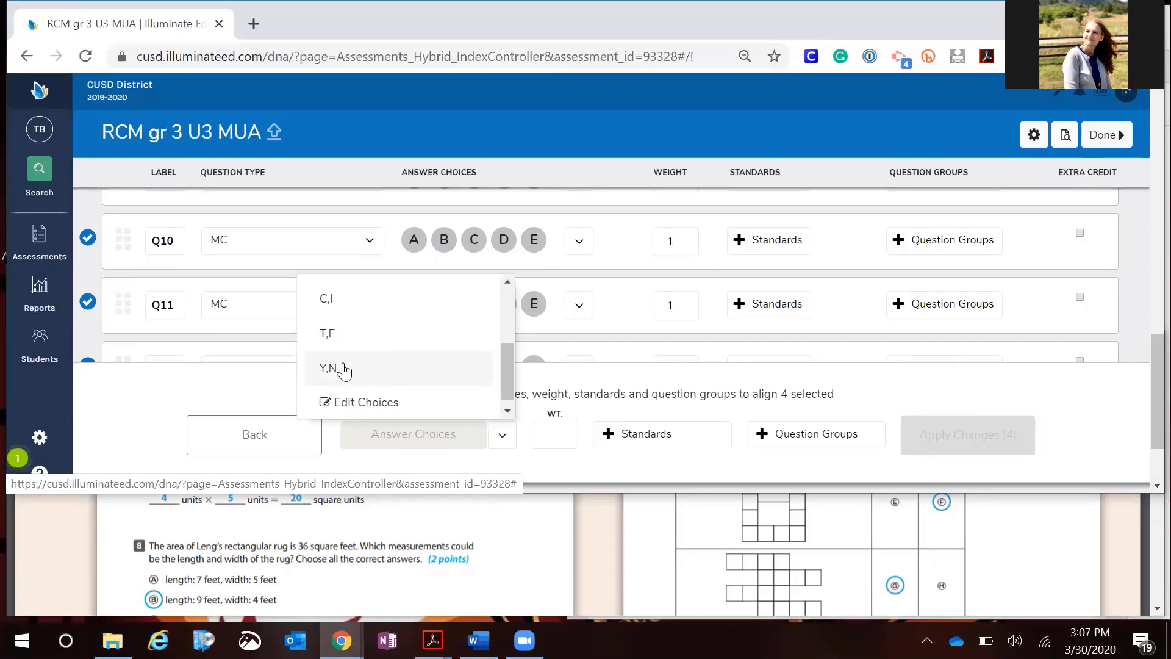
{"action": "left_click", "coordinate": [345, 369]}
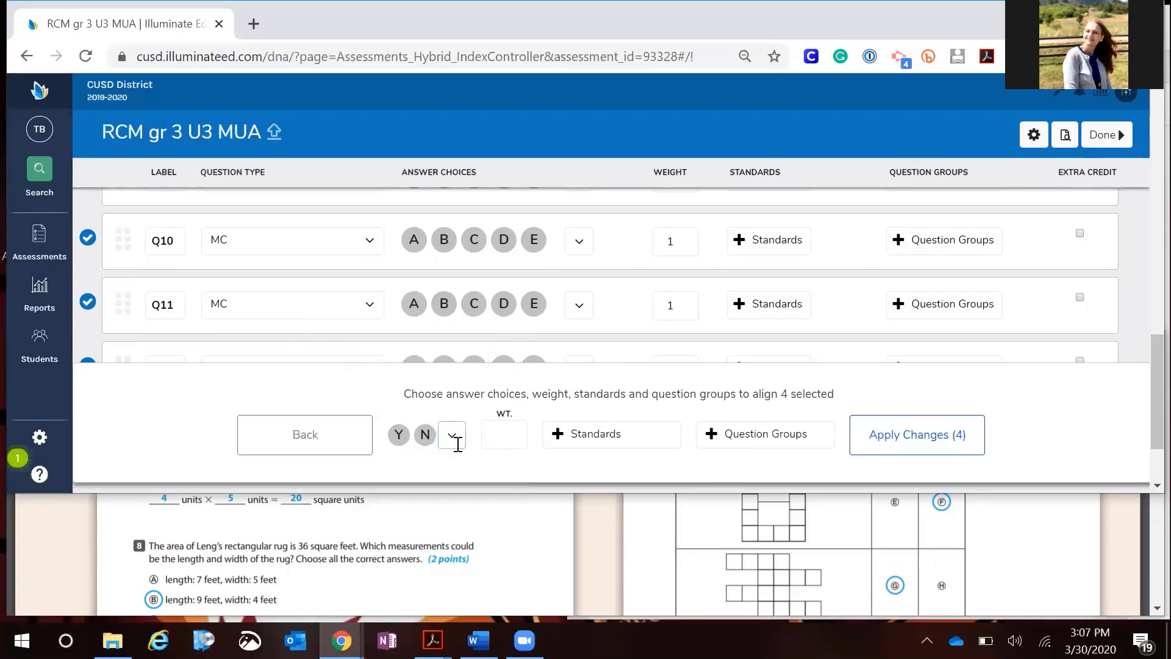
{"action": "left_click", "coordinate": [506, 446]}
{"action": "type", "text": "0.5"}
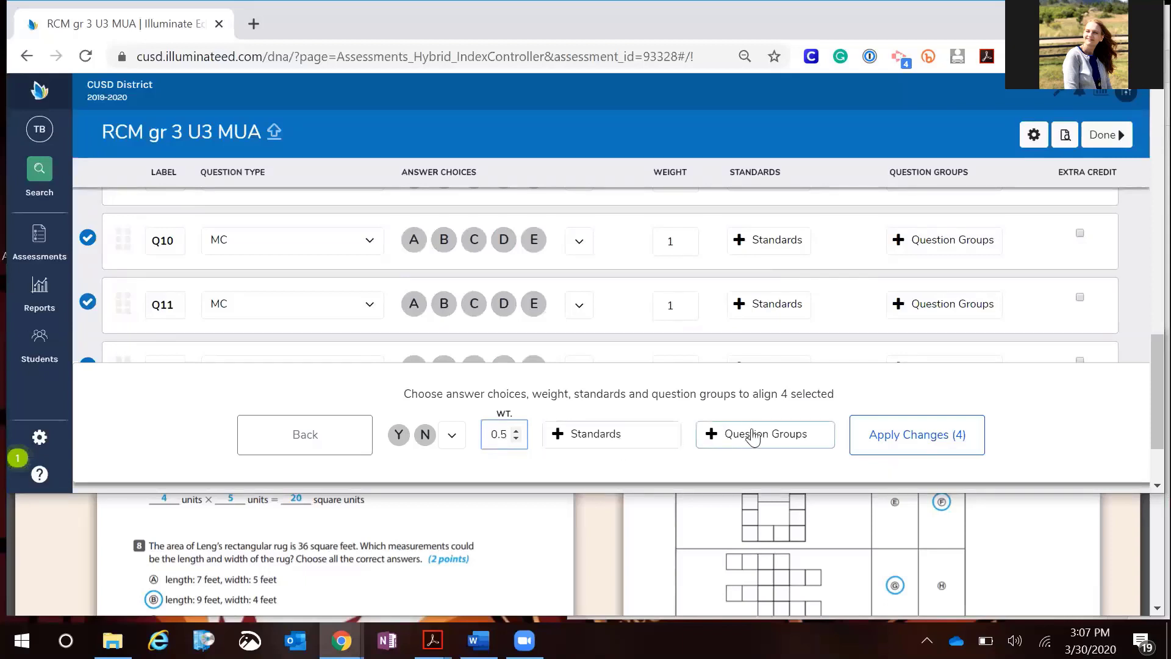
{"action": "left_click", "coordinate": [909, 447]}
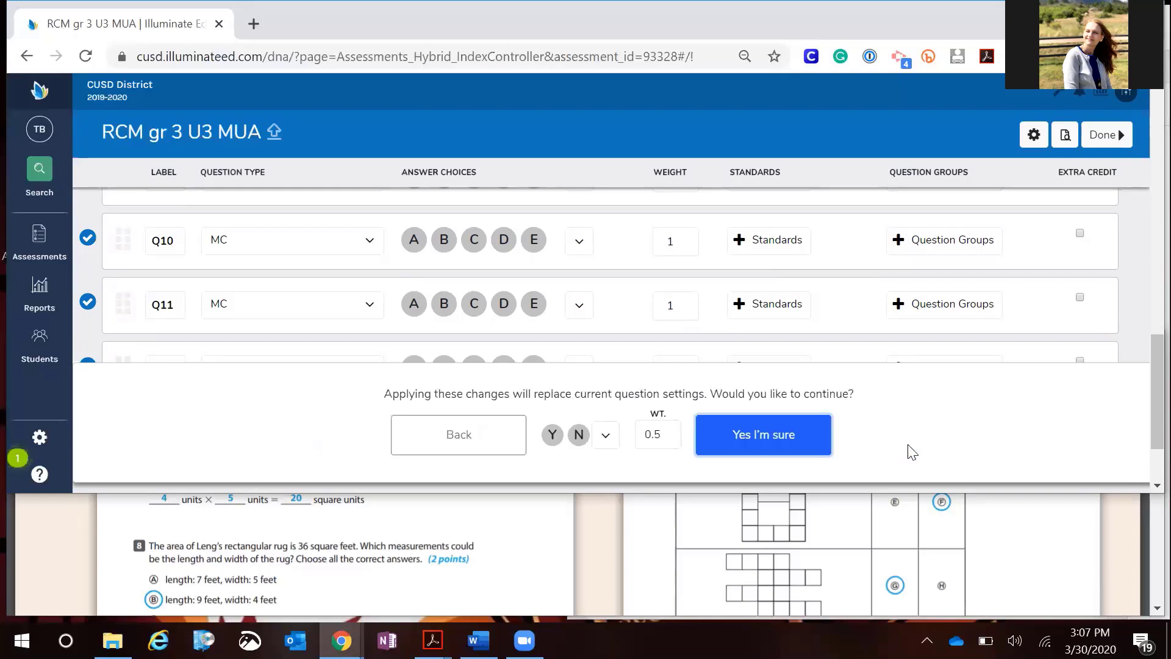
{"action": "left_click", "coordinate": [784, 437]}
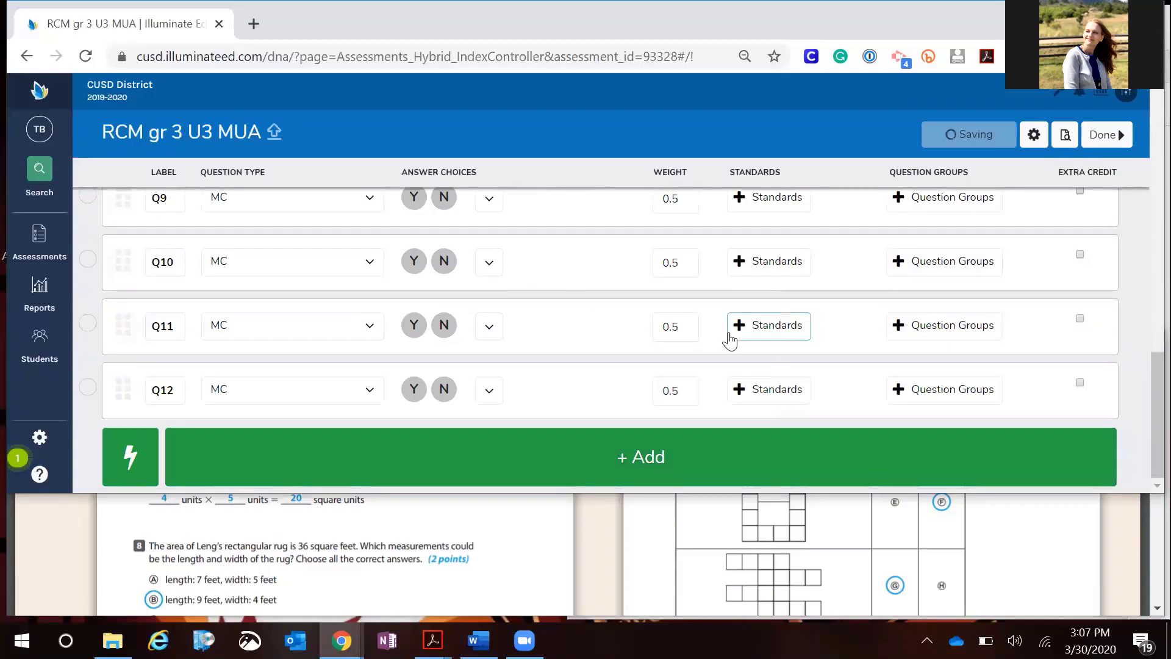
Relabel the four Y/N questions as Q9a, Q9b, Q9c and Q9d
{"action": "scroll", "coordinate": [339, 283], "scroll_direction": "up", "scroll_amount": 1}
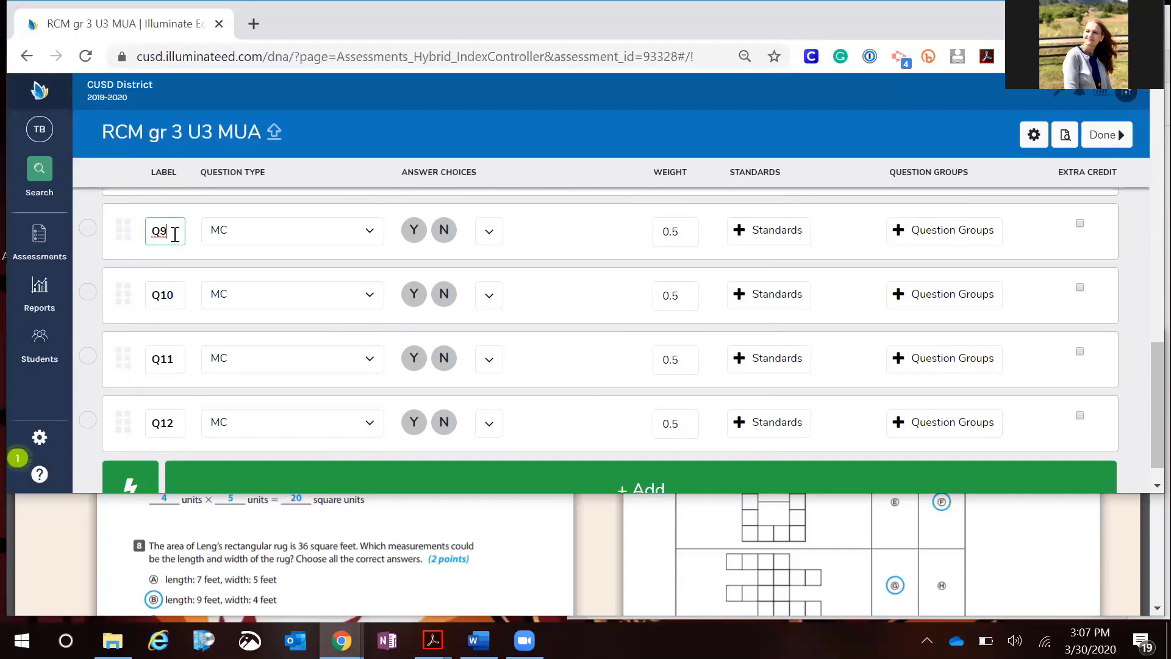
{"action": "type", "text": "a"}
{"action": "left_click", "coordinate": [174, 294]}
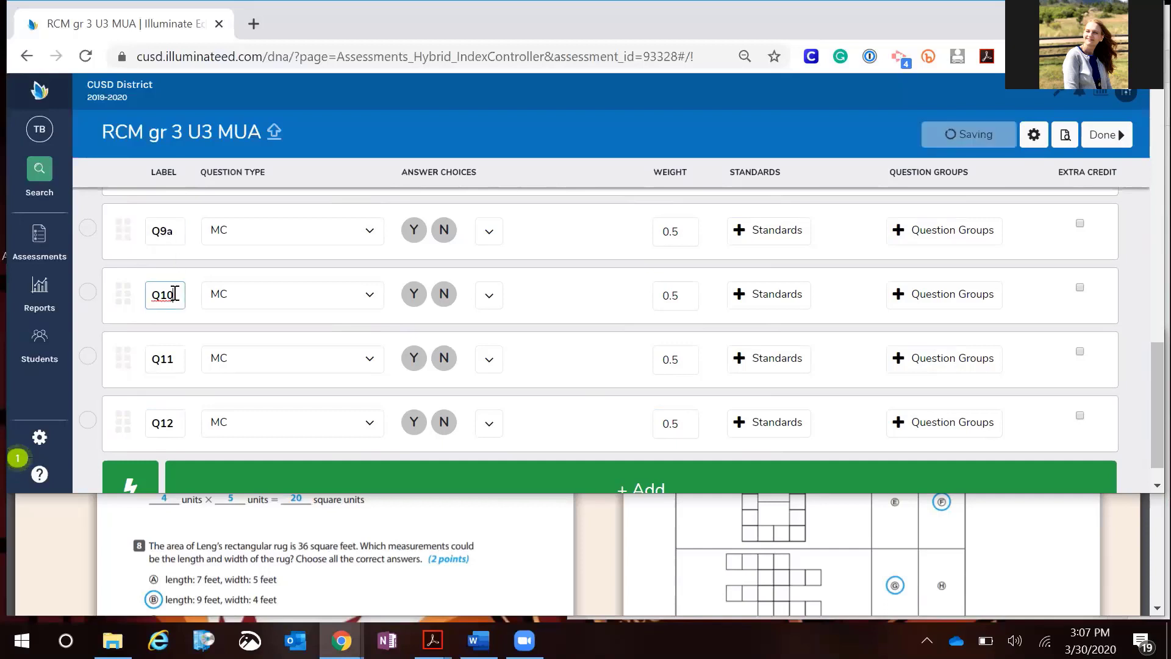
{"action": "key", "text": "BackSpace"}
{"action": "key", "text": "BackSpace"}
{"action": "type", "text": "9b"}
{"action": "left_click", "coordinate": [176, 360]}
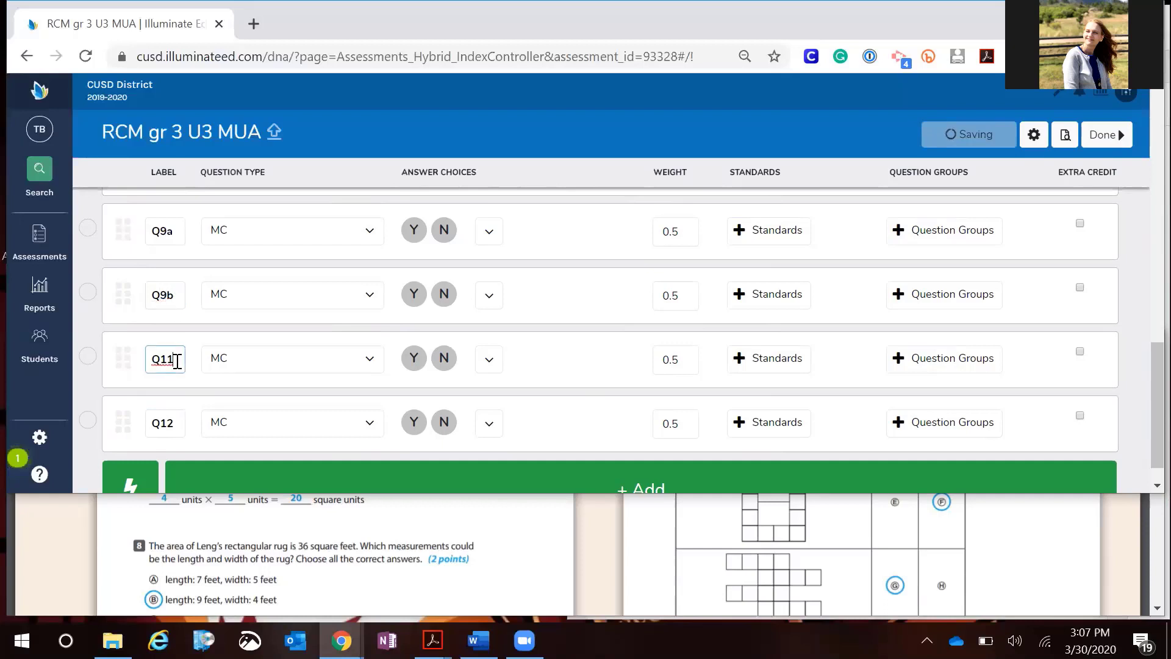
{"action": "key", "text": "BackSpace"}
{"action": "key", "text": "BackSpace"}
{"action": "type", "text": "9c"}
{"action": "left_click", "coordinate": [177, 425]}
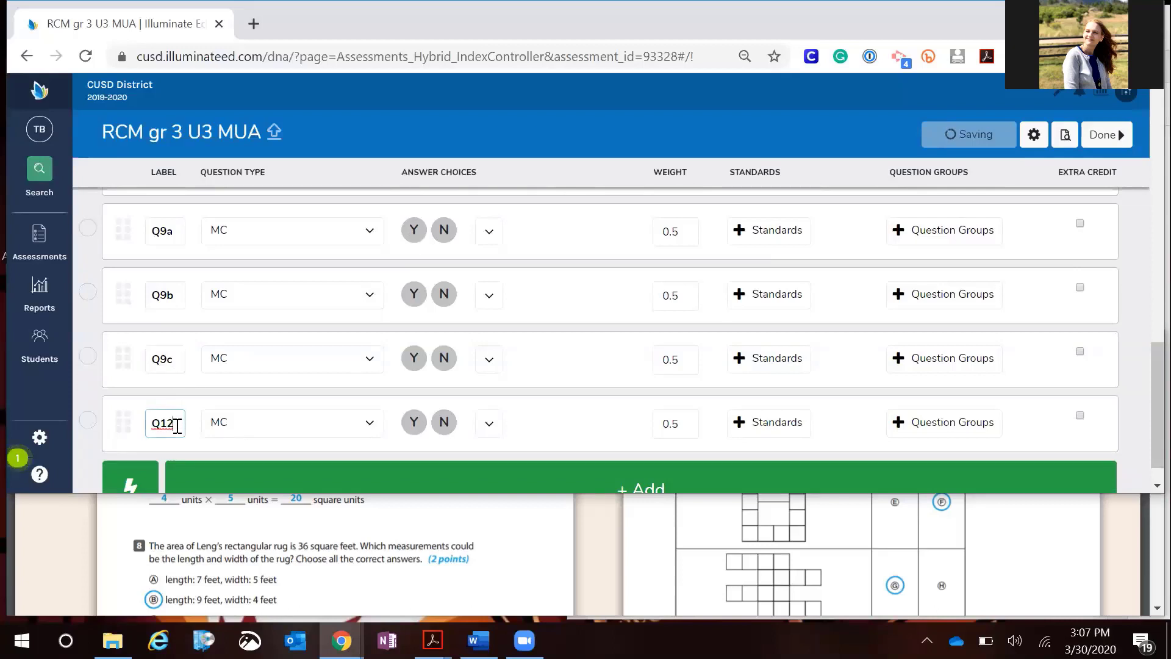
{"action": "key", "text": "BackSpace"}
{"action": "key", "text": "BackSpace"}
{"action": "left_click", "coordinate": [293, 358]}
{"action": "scroll", "coordinate": [295, 353], "scroll_direction": "down", "scroll_amount": 1}
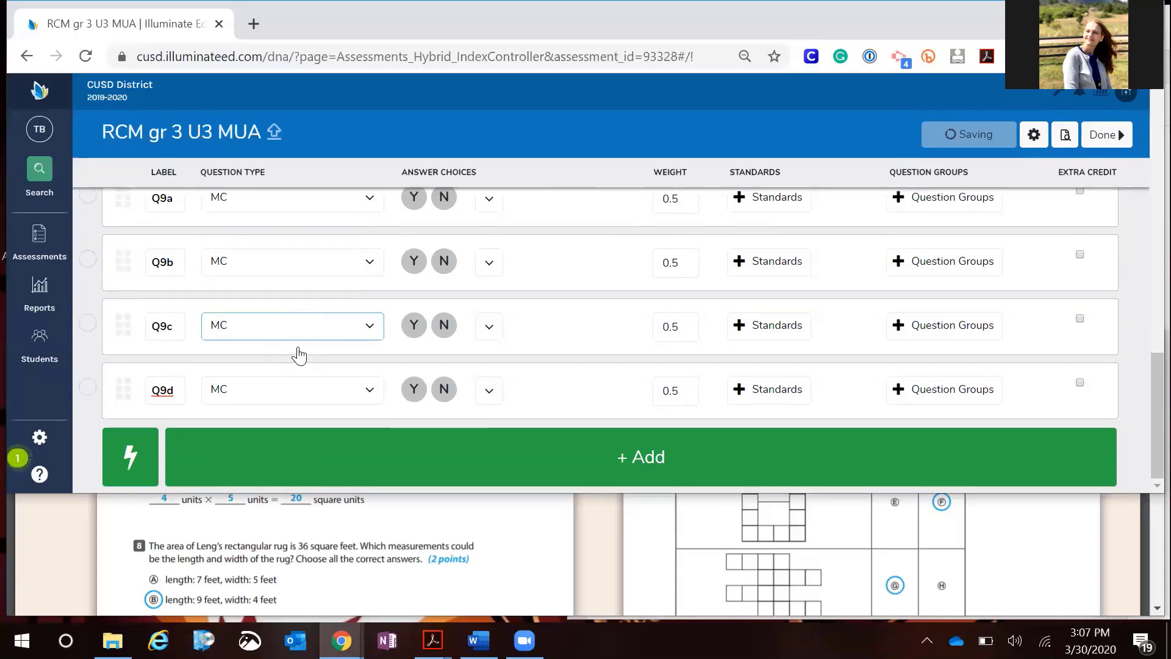
Read question 10 in the PDF and relabel the Q13 question as Q10
{"action": "left_click", "coordinate": [708, 566]}
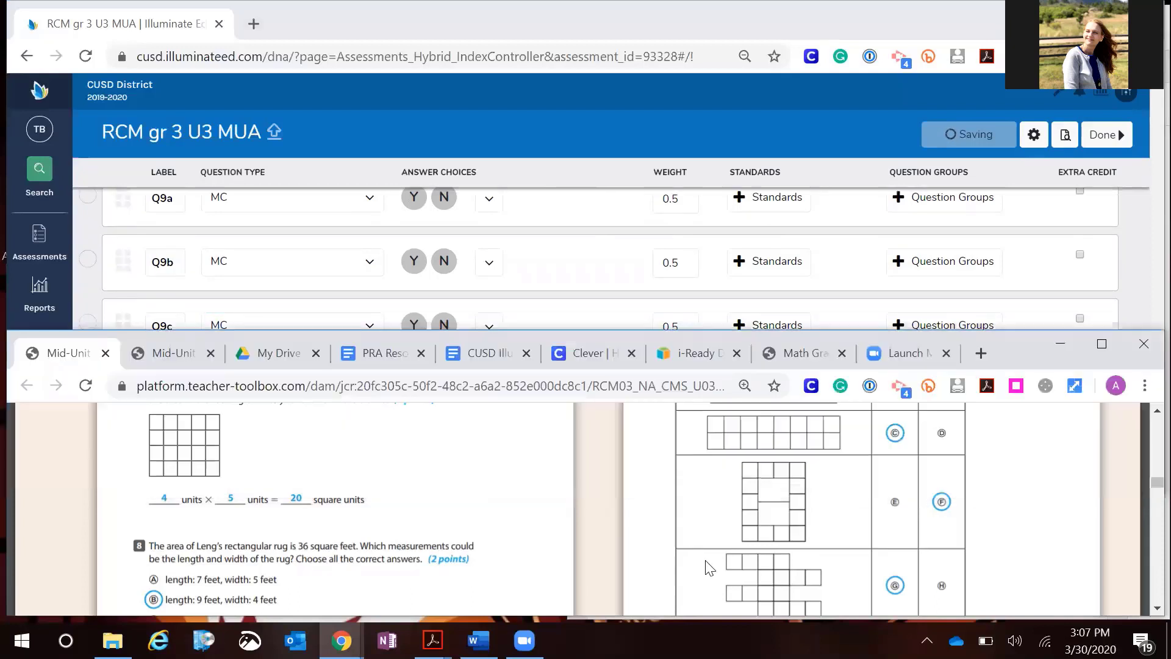
{"action": "scroll", "coordinate": [707, 567], "scroll_direction": "down", "scroll_amount": 3}
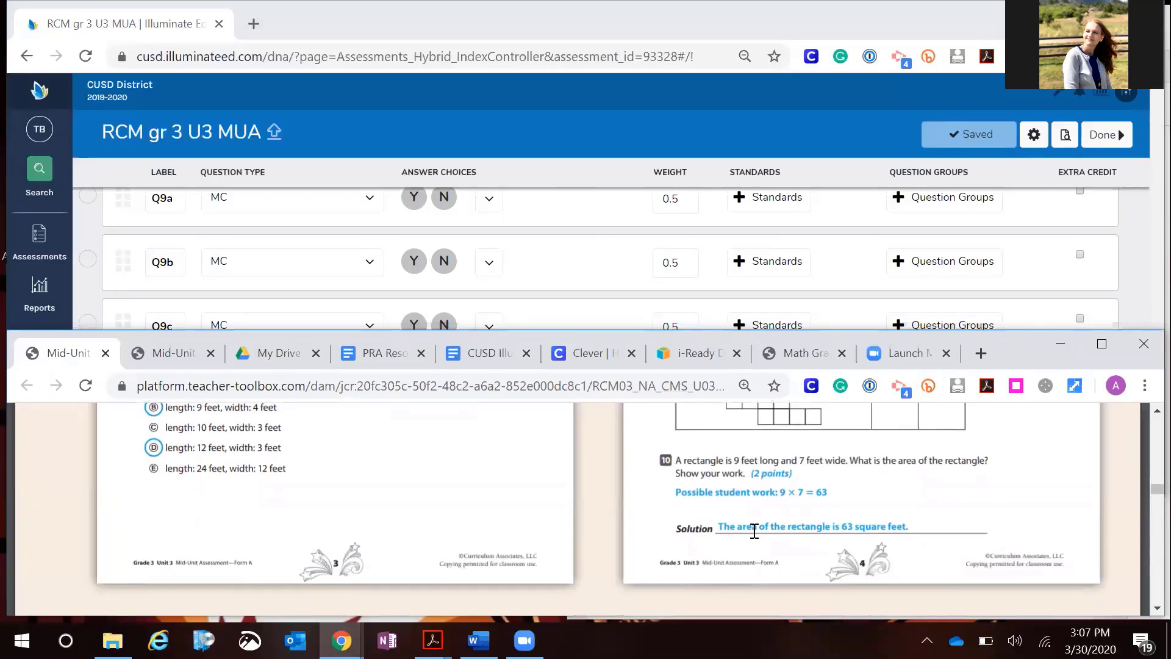
{"action": "scroll", "coordinate": [754, 531], "scroll_direction": "down", "scroll_amount": 1}
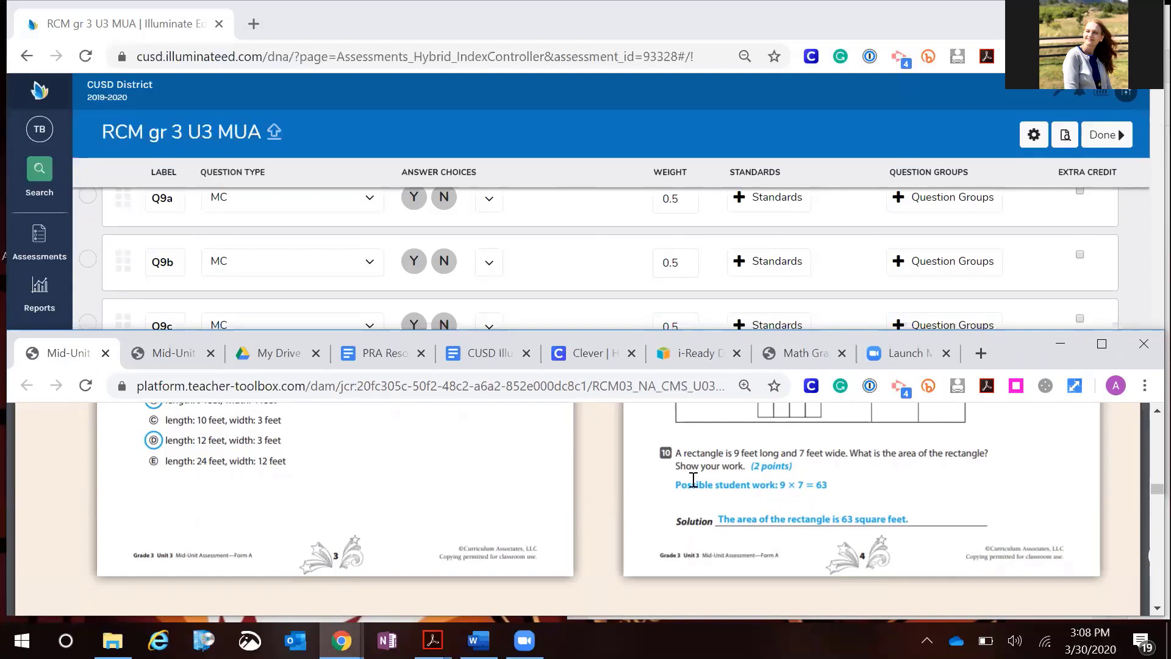
{"action": "left_click", "coordinate": [569, 296]}
{"action": "left_click", "coordinate": [381, 458]}
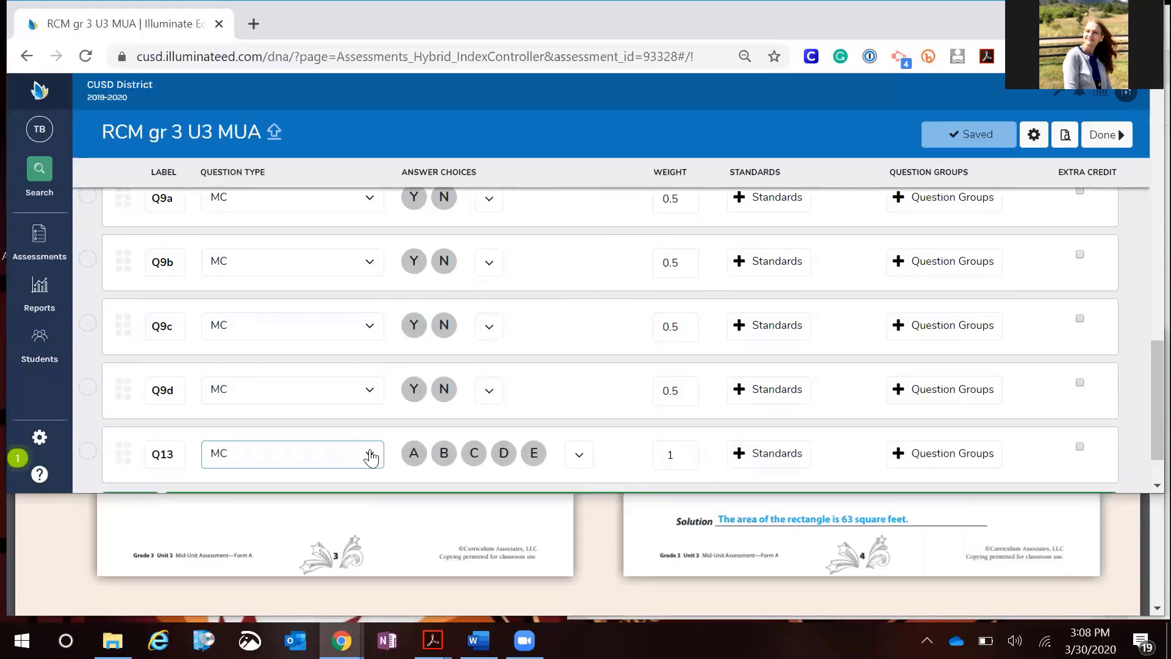
{"action": "left_click", "coordinate": [176, 453]}
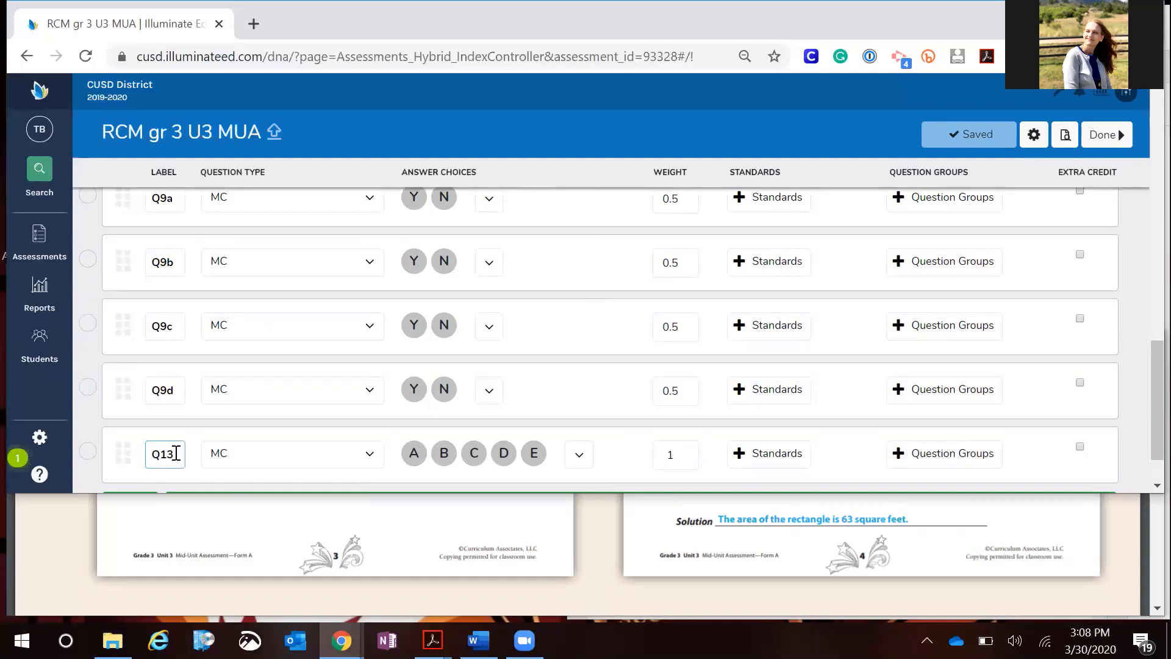
{"action": "key", "text": "BackSpace"}
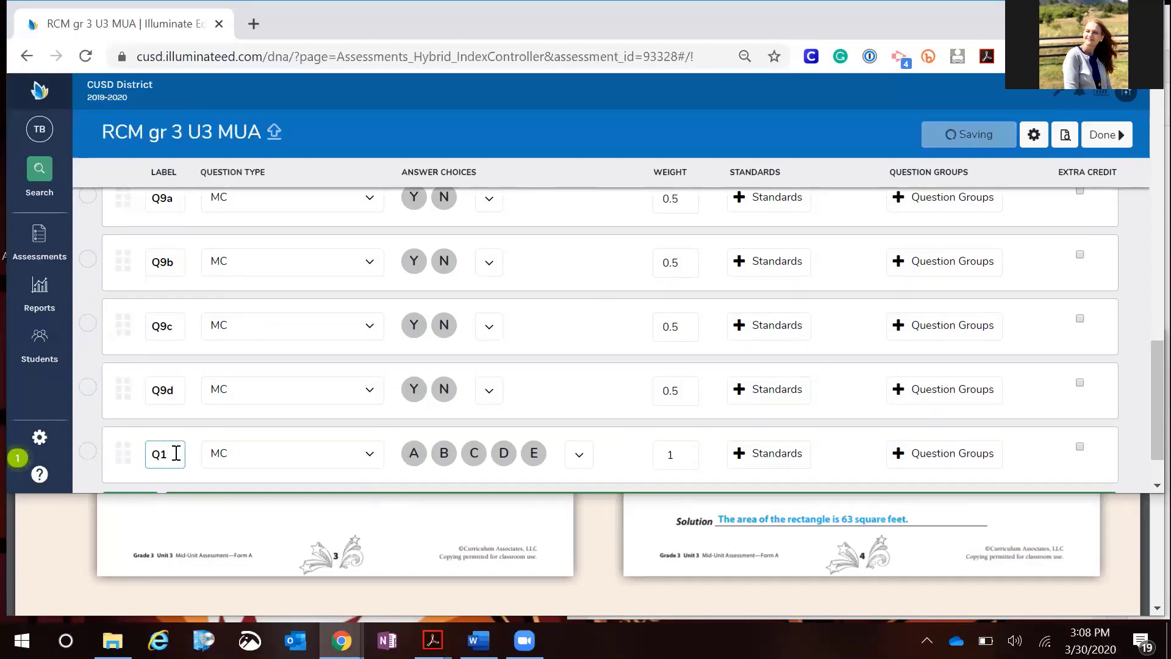
{"action": "type", "text": "0"}
Change Q10 to the CR Exp question type and enter 63 as its correct response
{"action": "left_click", "coordinate": [295, 463]}
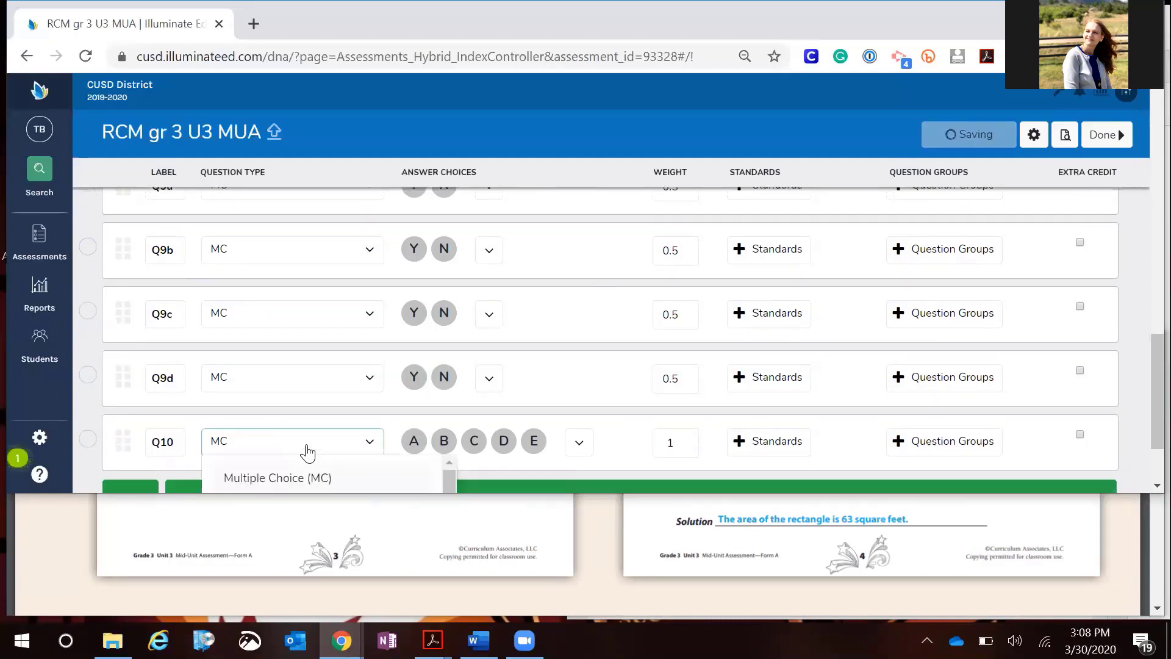
{"action": "left_click", "coordinate": [303, 468]}
{"action": "left_click", "coordinate": [452, 370]}
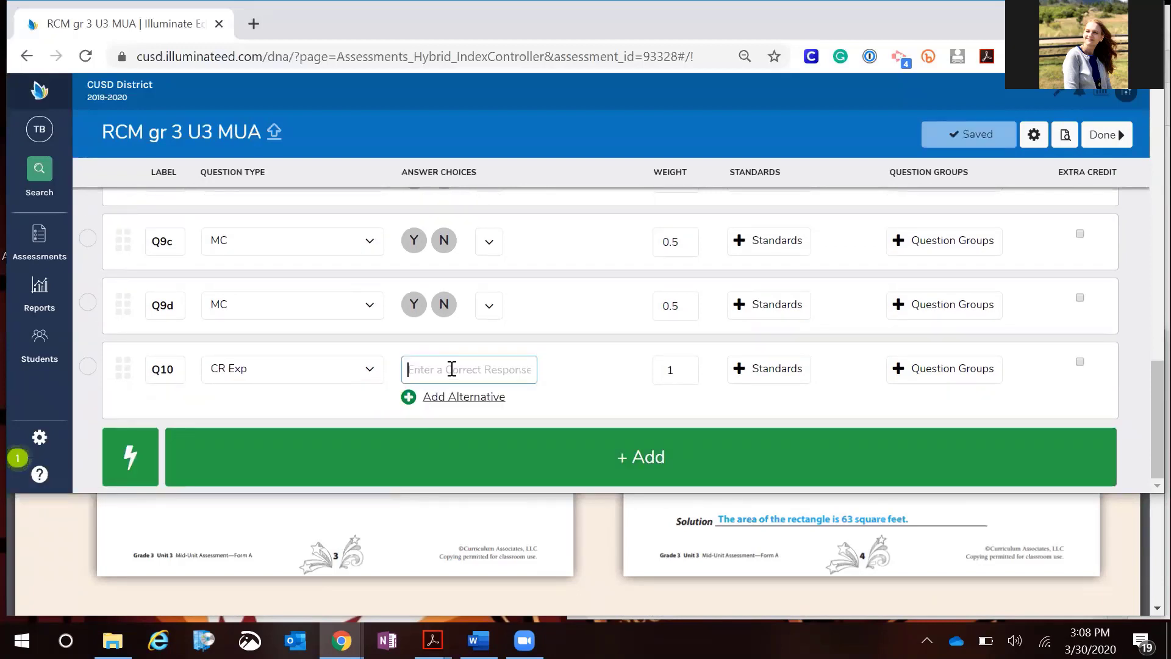
{"action": "type", "text": "63"}
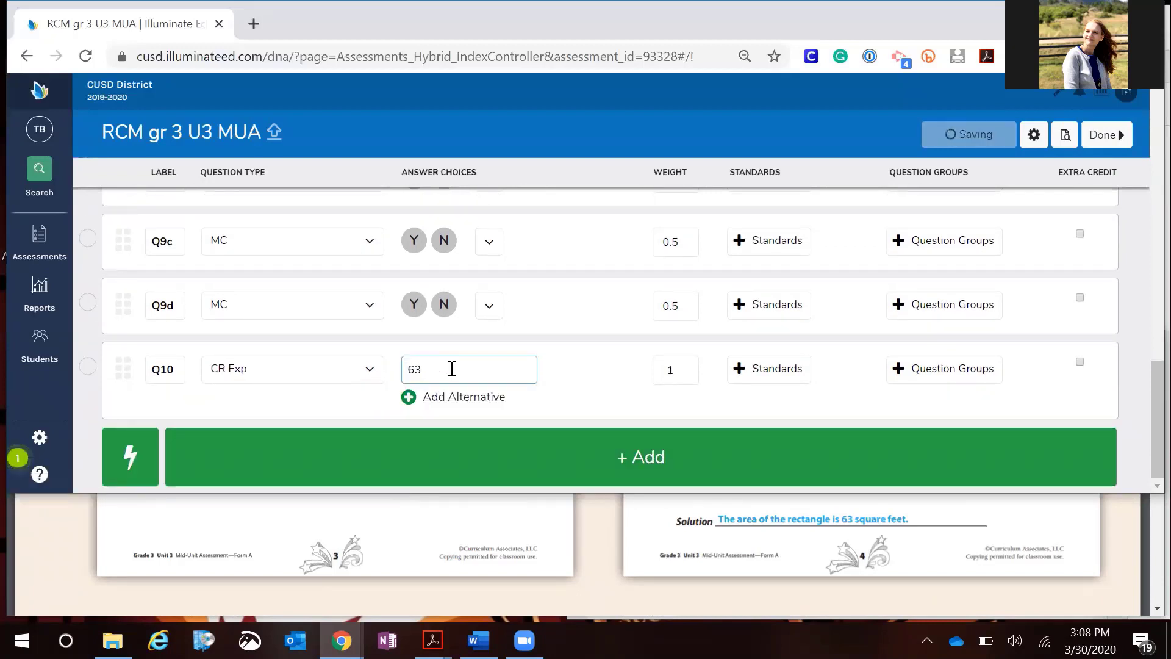
Set Q10's weight to 2
{"action": "scroll", "coordinate": [757, 527], "scroll_direction": "up", "scroll_amount": 1}
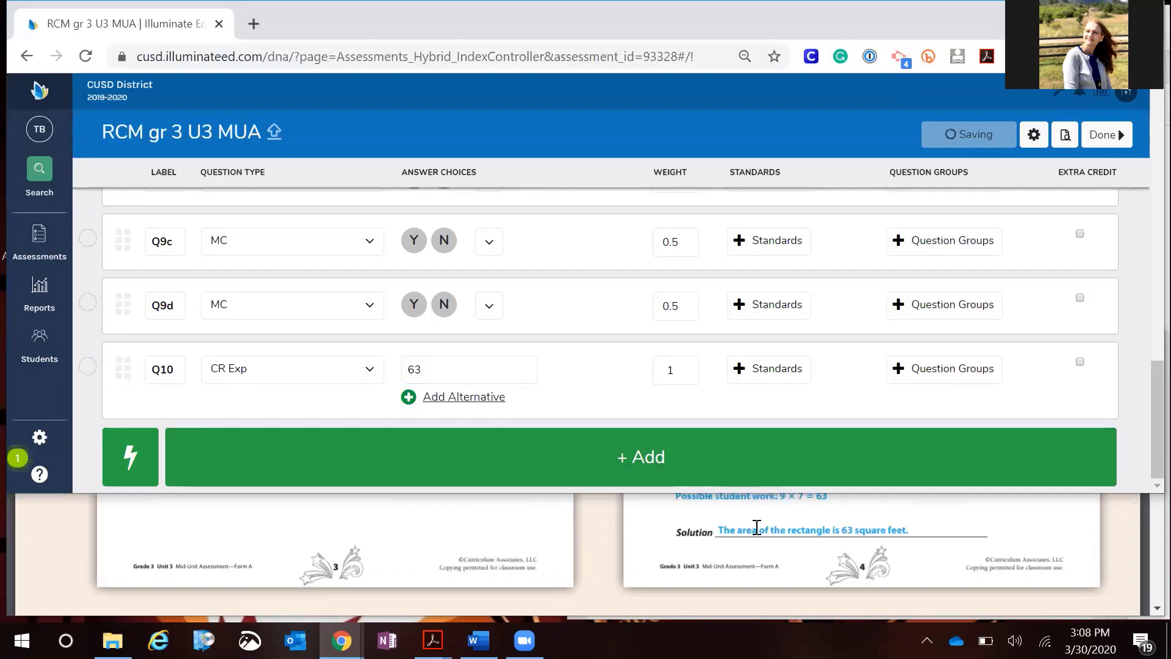
{"action": "scroll", "coordinate": [756, 527], "scroll_direction": "up", "scroll_amount": 2}
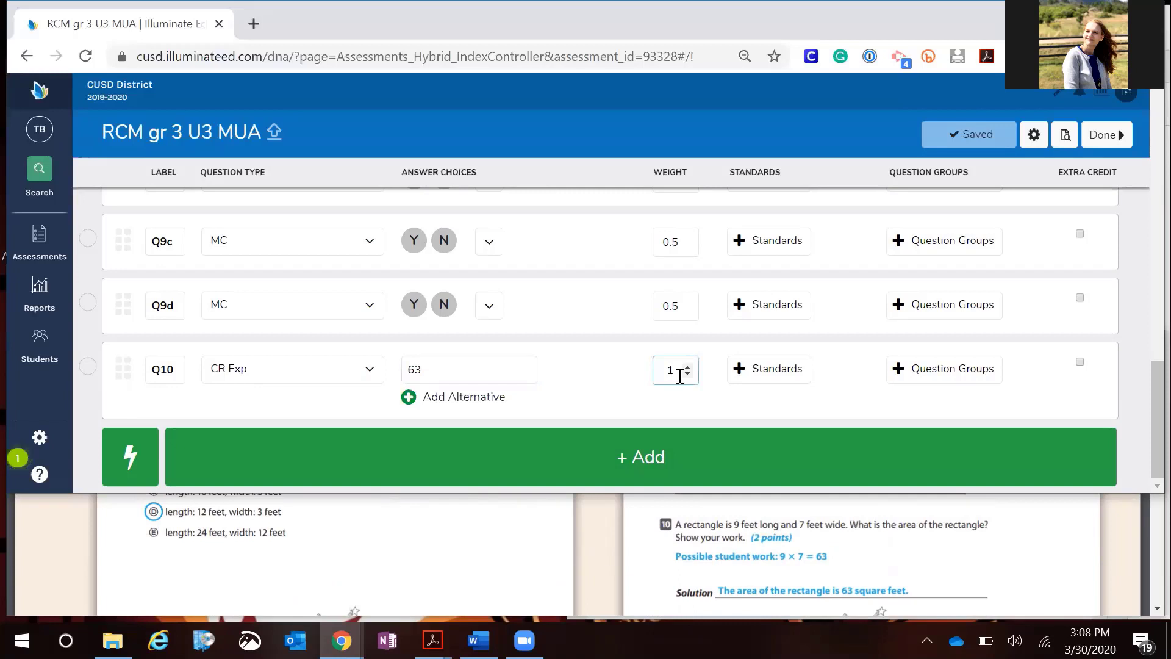
{"action": "key", "text": "BackSpace"}
{"action": "type", "text": "2"}
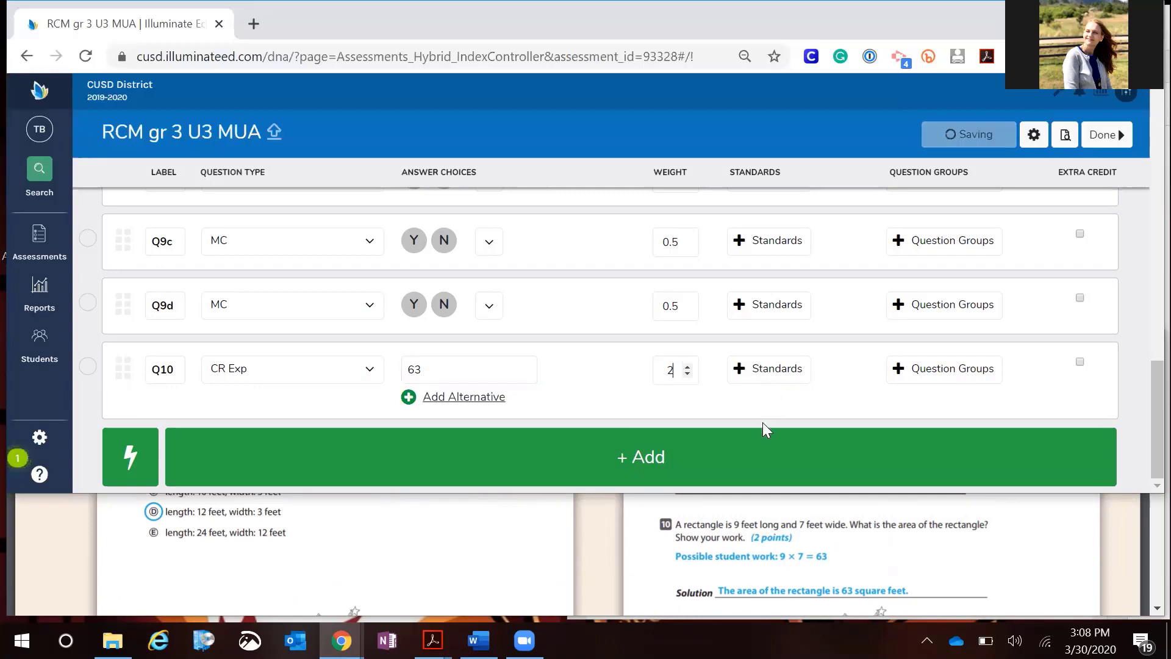
Check the answer key for question 10's points and the following questions in the PDF
{"action": "left_click", "coordinate": [842, 507]}
{"action": "scroll", "coordinate": [843, 506], "scroll_direction": "down", "scroll_amount": 5}
{"action": "scroll", "coordinate": [843, 507], "scroll_direction": "down", "scroll_amount": 15}
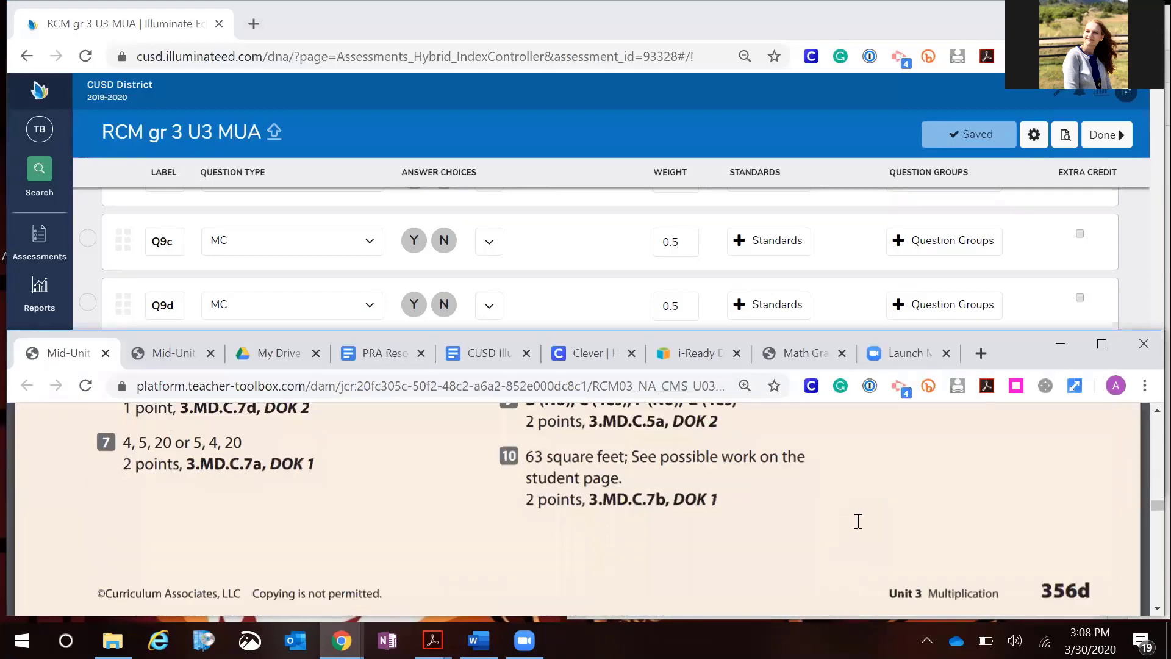
{"action": "scroll", "coordinate": [858, 521], "scroll_direction": "down", "scroll_amount": 3}
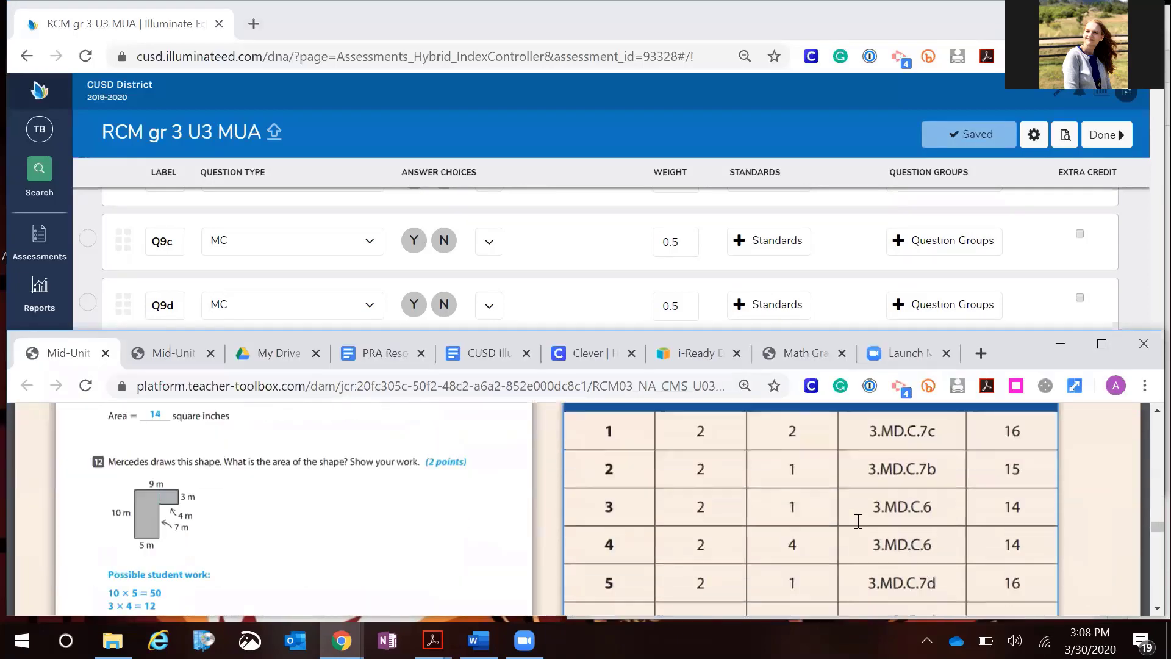
{"action": "scroll", "coordinate": [858, 521], "scroll_direction": "up", "scroll_amount": 10}
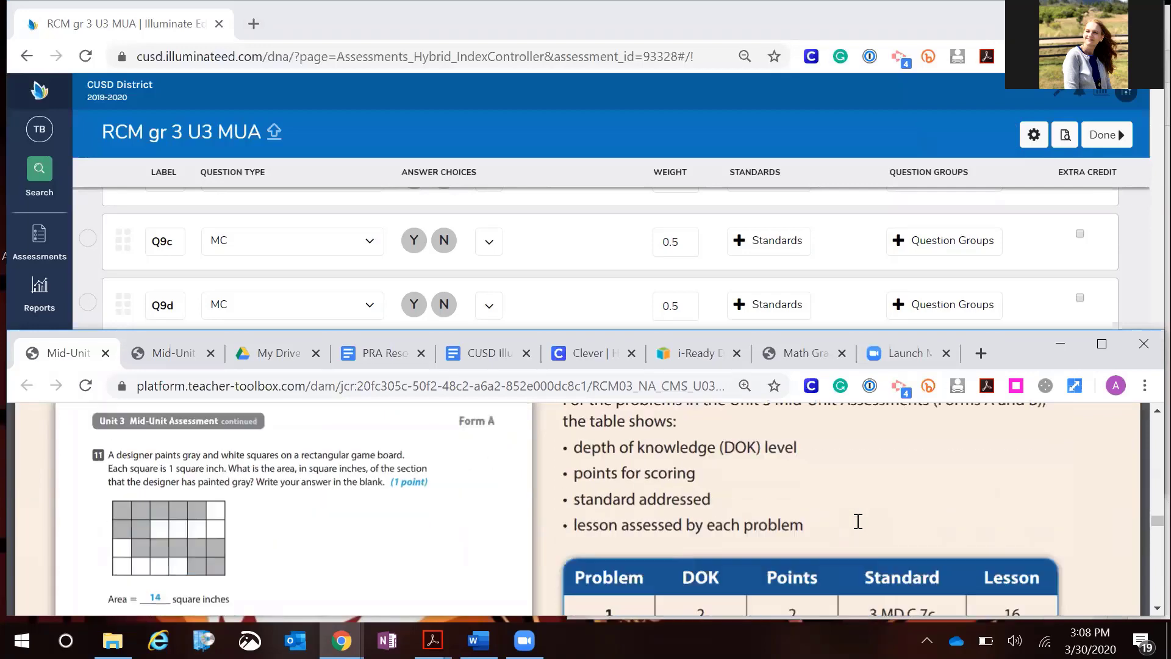
{"action": "scroll", "coordinate": [857, 521], "scroll_direction": "up", "scroll_amount": 10}
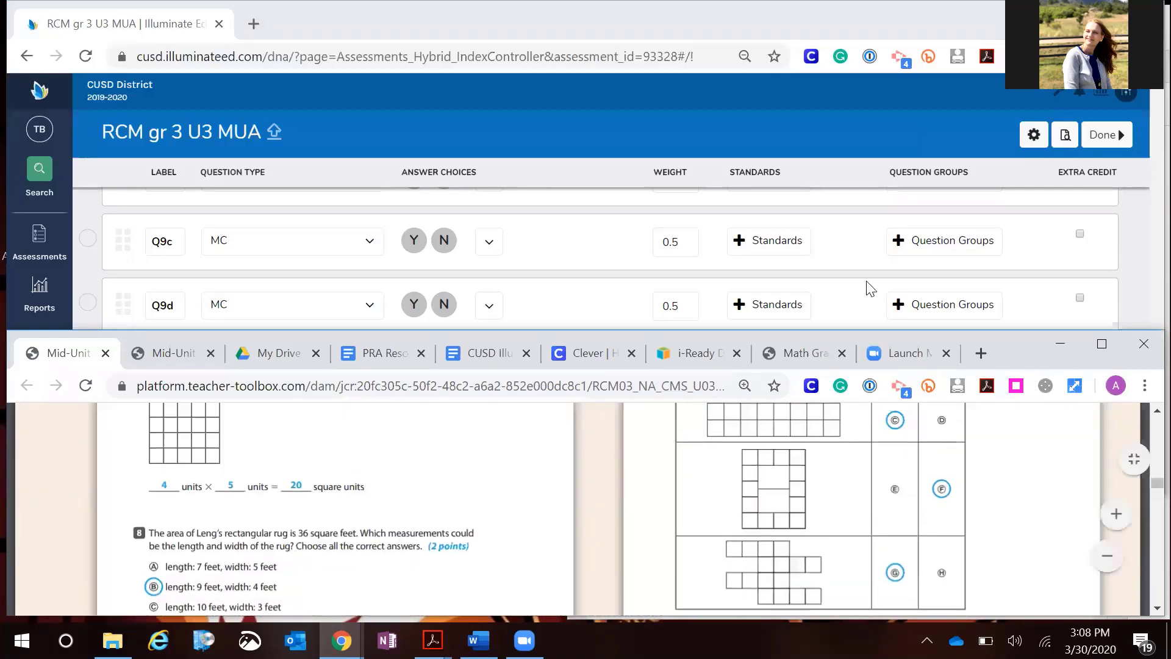
{"action": "left_click", "coordinate": [866, 284]}
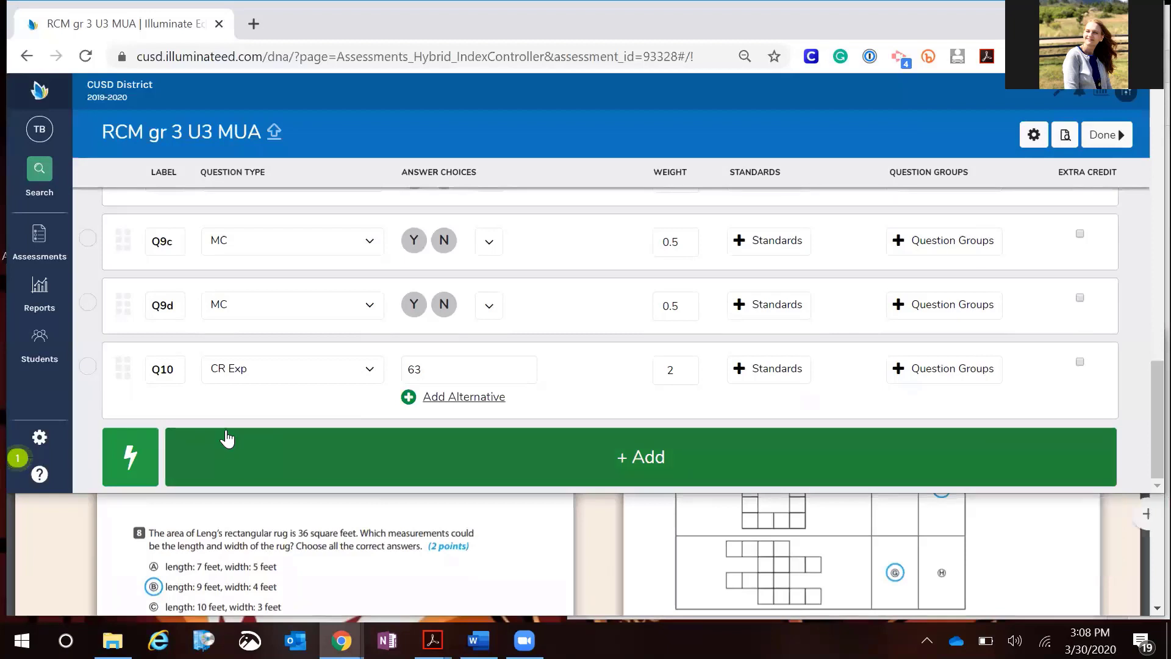
Quick-add two CR Exp questions to the assessment
{"action": "left_click", "coordinate": [132, 451]}
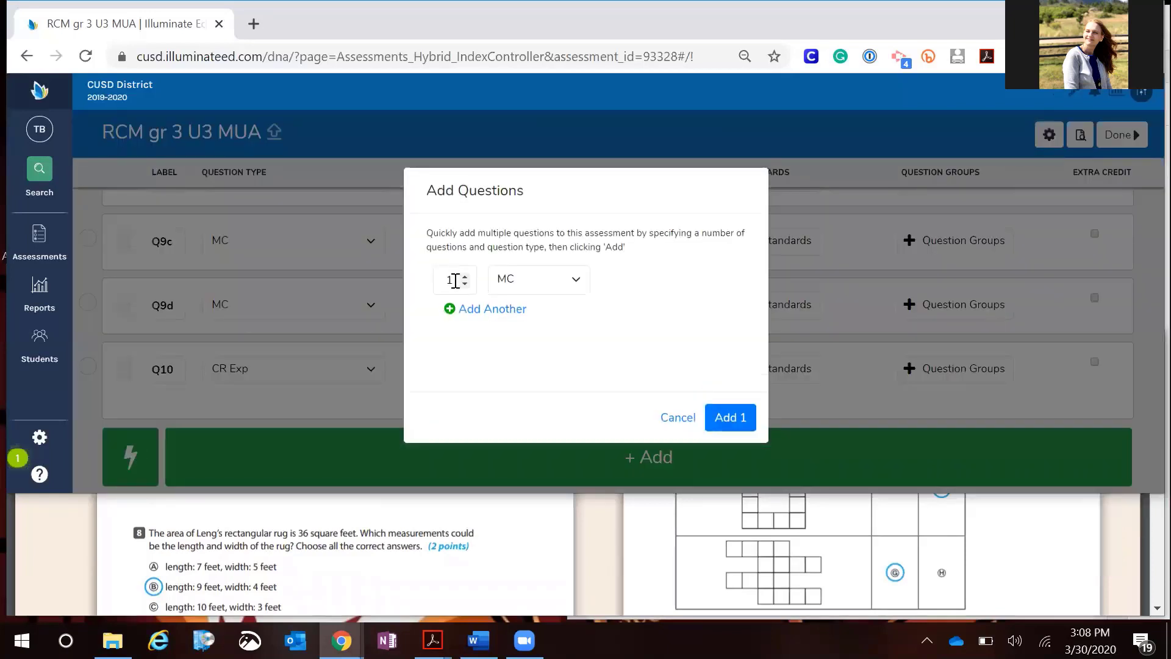
{"action": "left_click", "coordinate": [455, 280]}
{"action": "key", "text": "BackSpace"}
{"action": "type", "text": "2"}
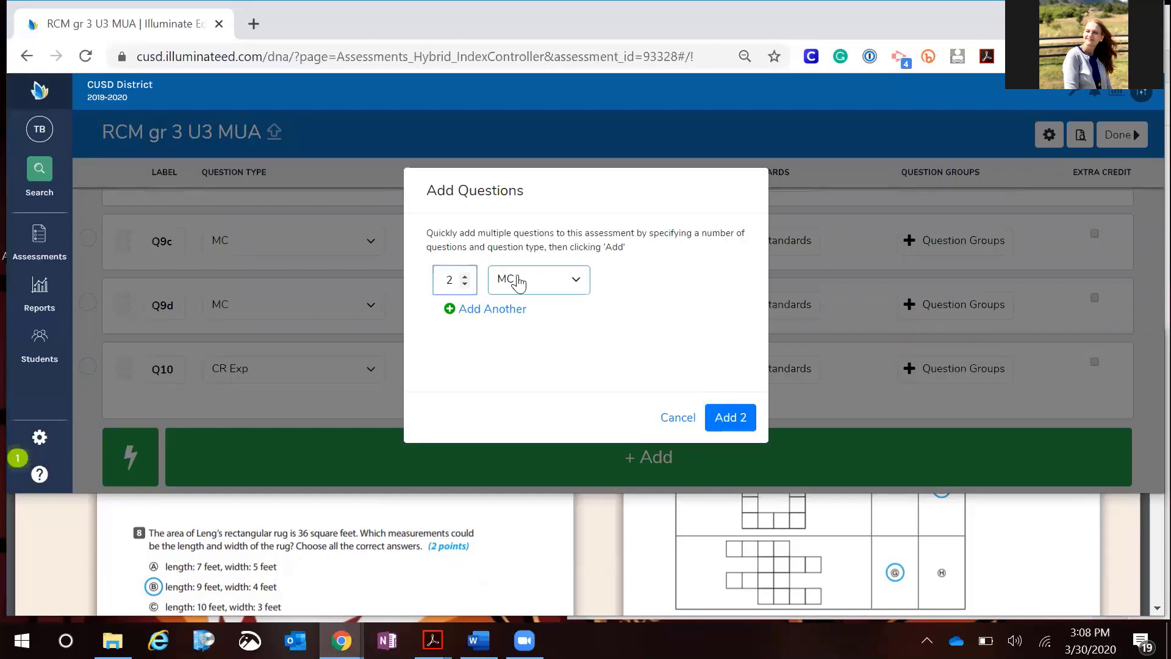
{"action": "left_click", "coordinate": [518, 281]}
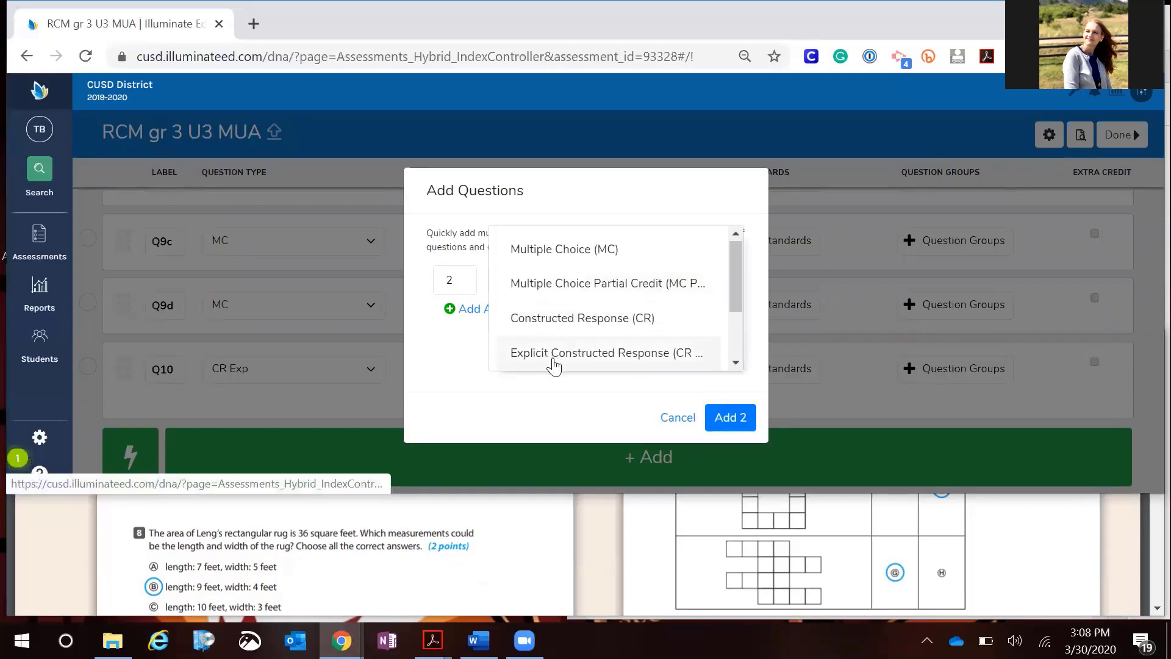
{"action": "left_click", "coordinate": [553, 360]}
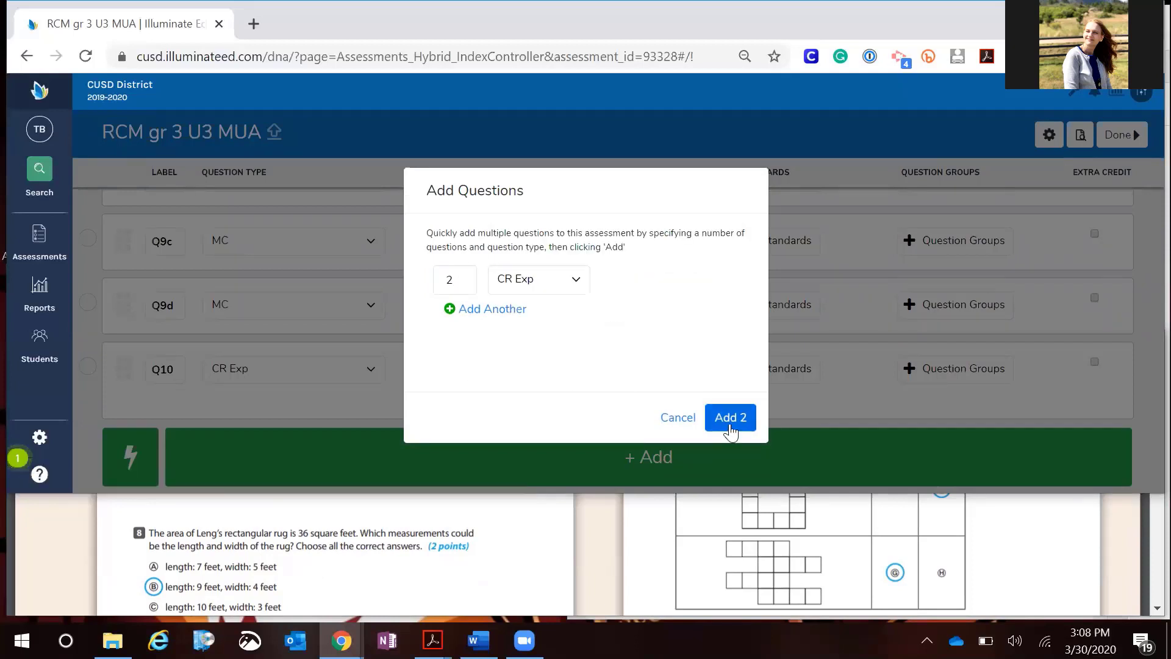
{"action": "left_click", "coordinate": [727, 418]}
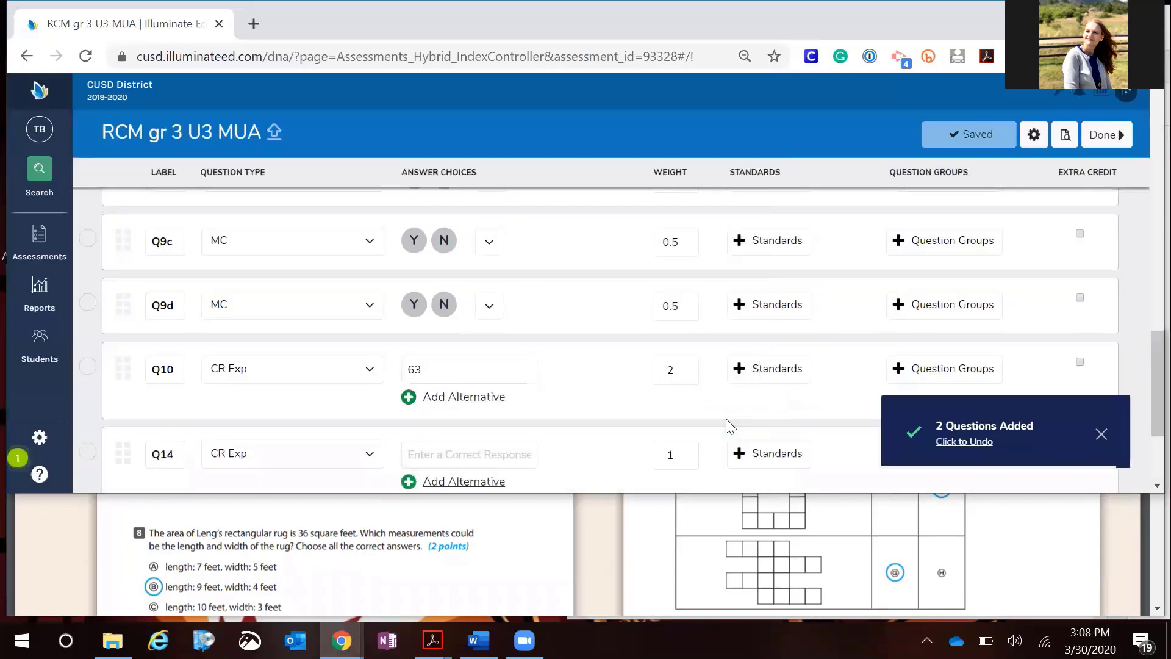
{"action": "scroll", "coordinate": [513, 404], "scroll_direction": "down", "scroll_amount": 1}
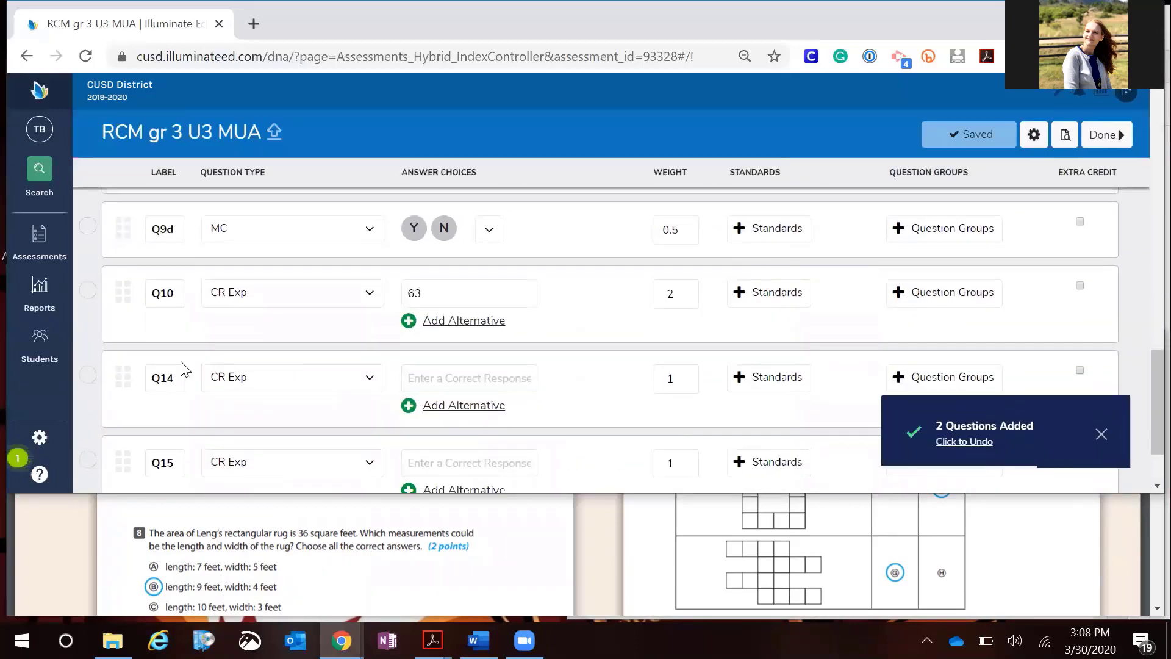
Relabel the two newly added questions as Q11 and Q12
{"action": "left_click", "coordinate": [180, 380]}
{"action": "key", "text": "BackSpace"}
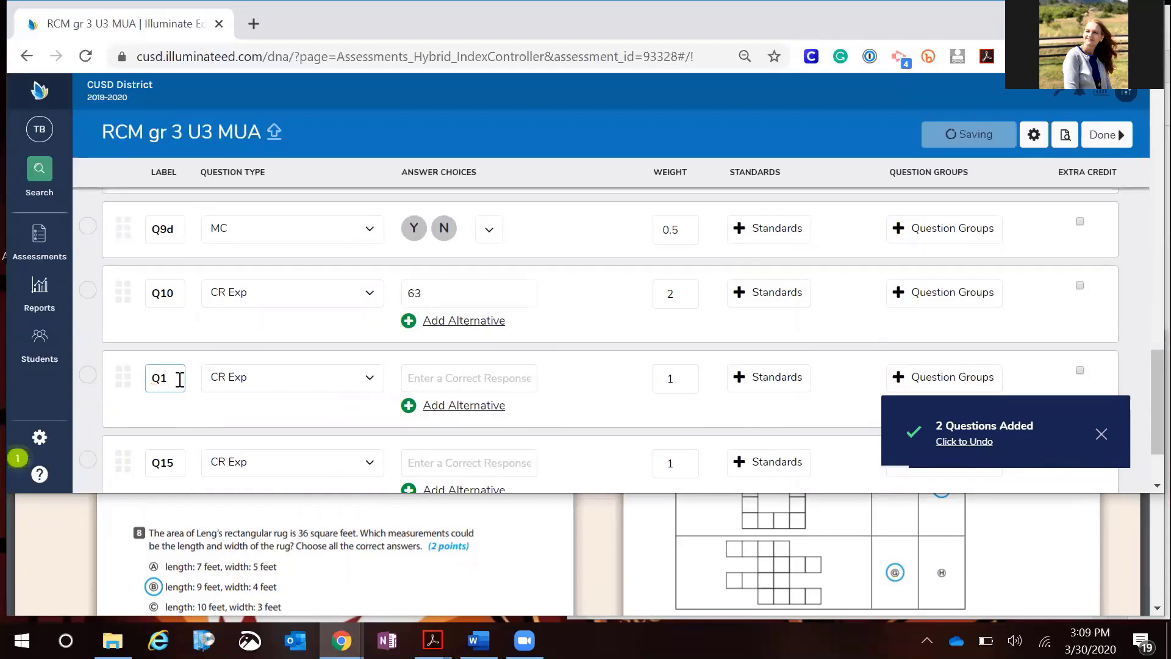
{"action": "type", "text": "1"}
{"action": "left_click", "coordinate": [175, 458]}
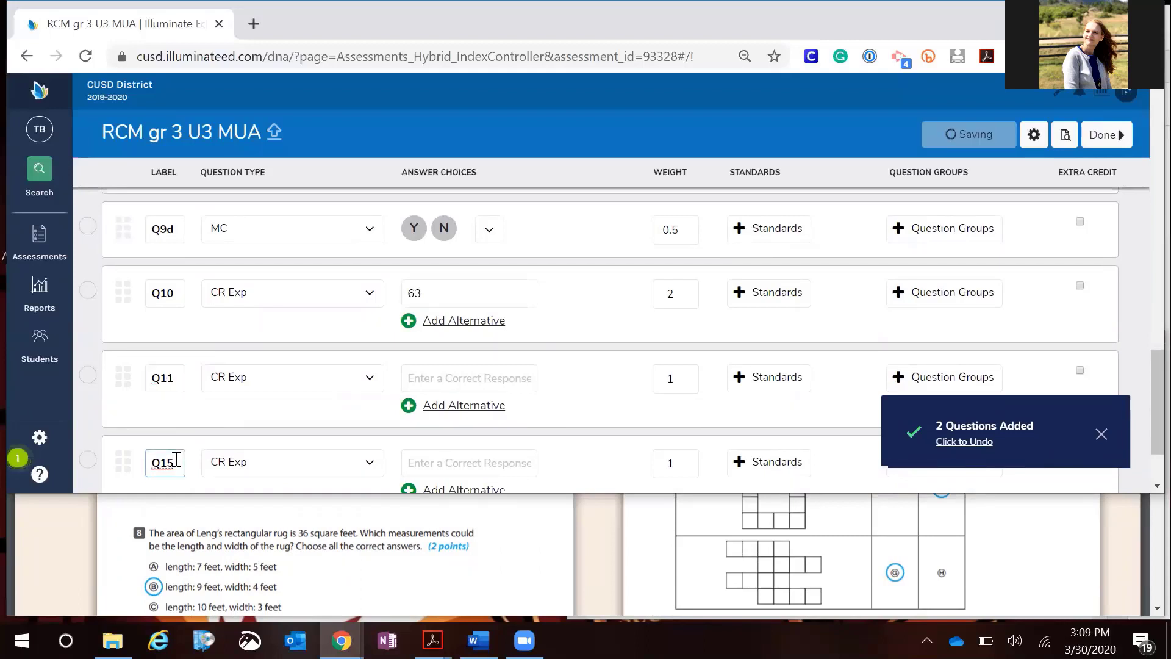
{"action": "key", "text": "BackSpace"}
{"action": "type", "text": "2"}
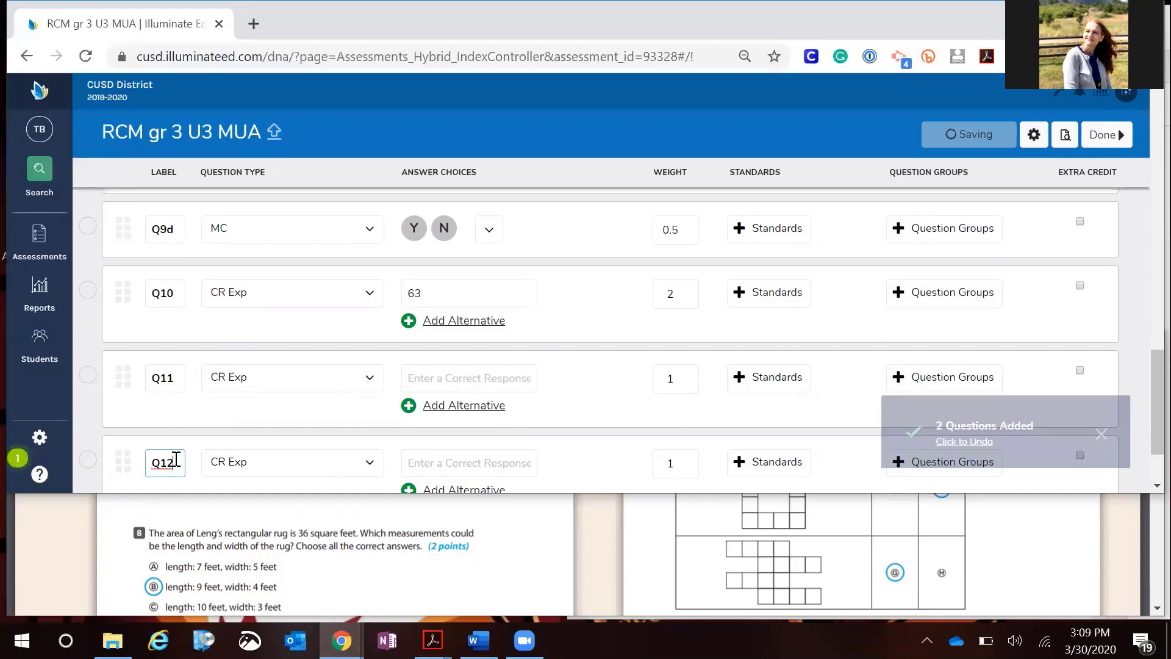
Enter 14 as Q11's correct response
{"action": "left_click", "coordinate": [406, 532]}
{"action": "scroll", "coordinate": [407, 537], "scroll_direction": "down", "scroll_amount": 10}
{"action": "scroll", "coordinate": [406, 539], "scroll_direction": "down", "scroll_amount": 15}
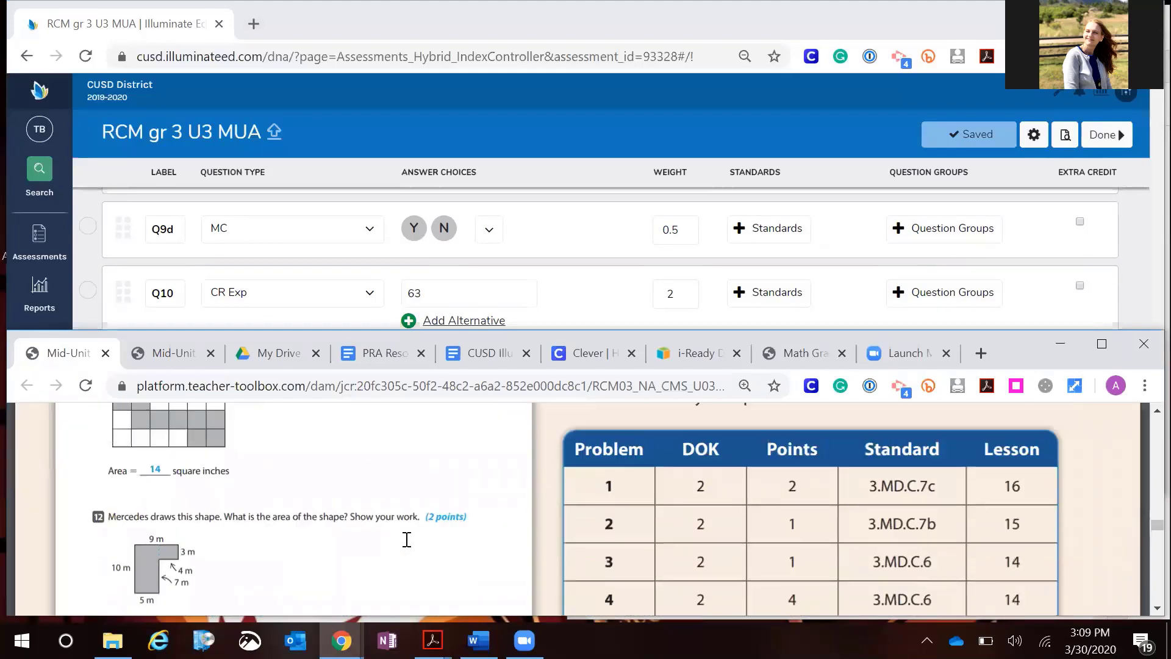
{"action": "left_click", "coordinate": [558, 318]}
{"action": "left_click", "coordinate": [469, 379]}
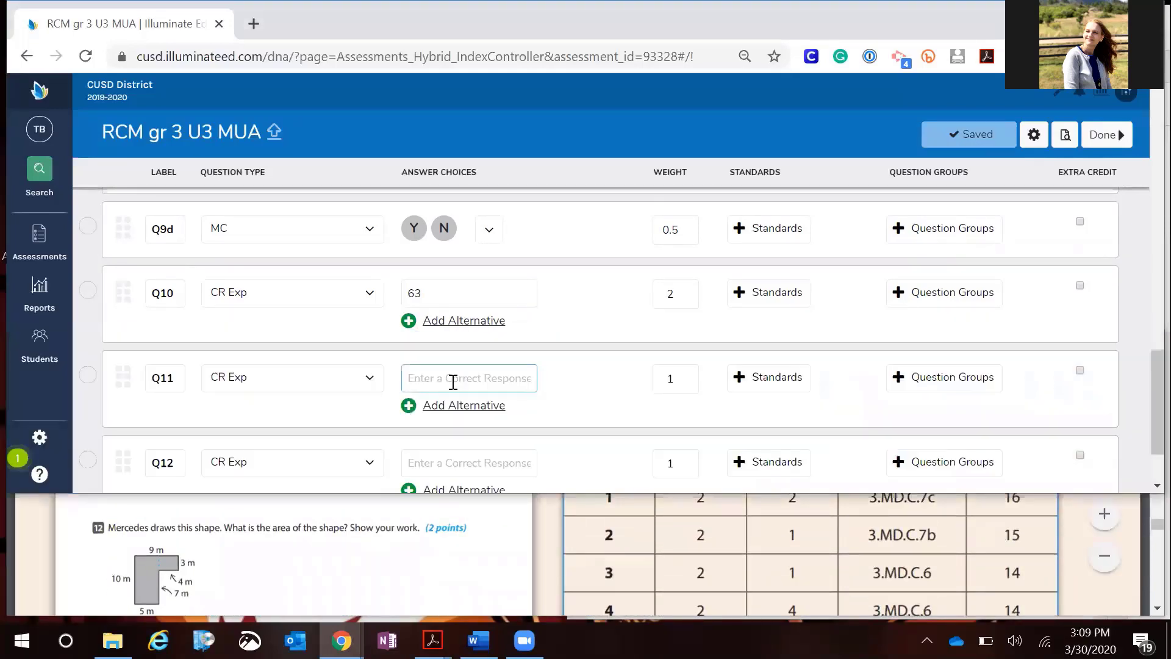
{"action": "type", "text": "14"}
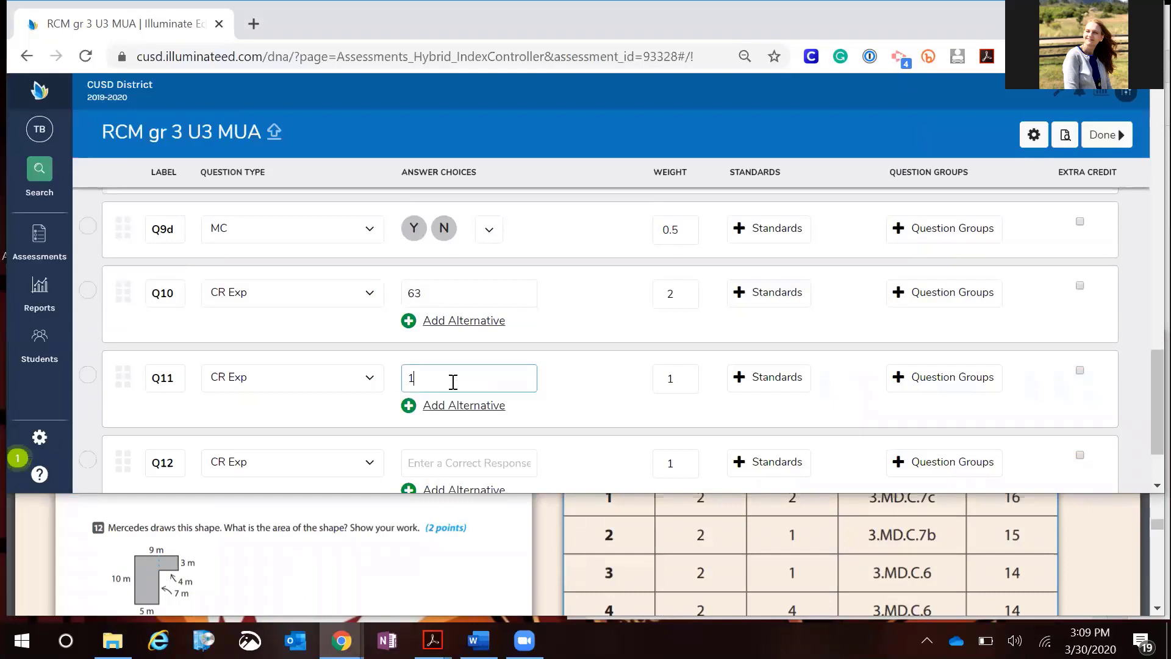
Set Q11's weight to 2 and add the alternative answer 14 square units
{"action": "double_click", "coordinate": [675, 380]}
{"action": "type", "text": "2"}
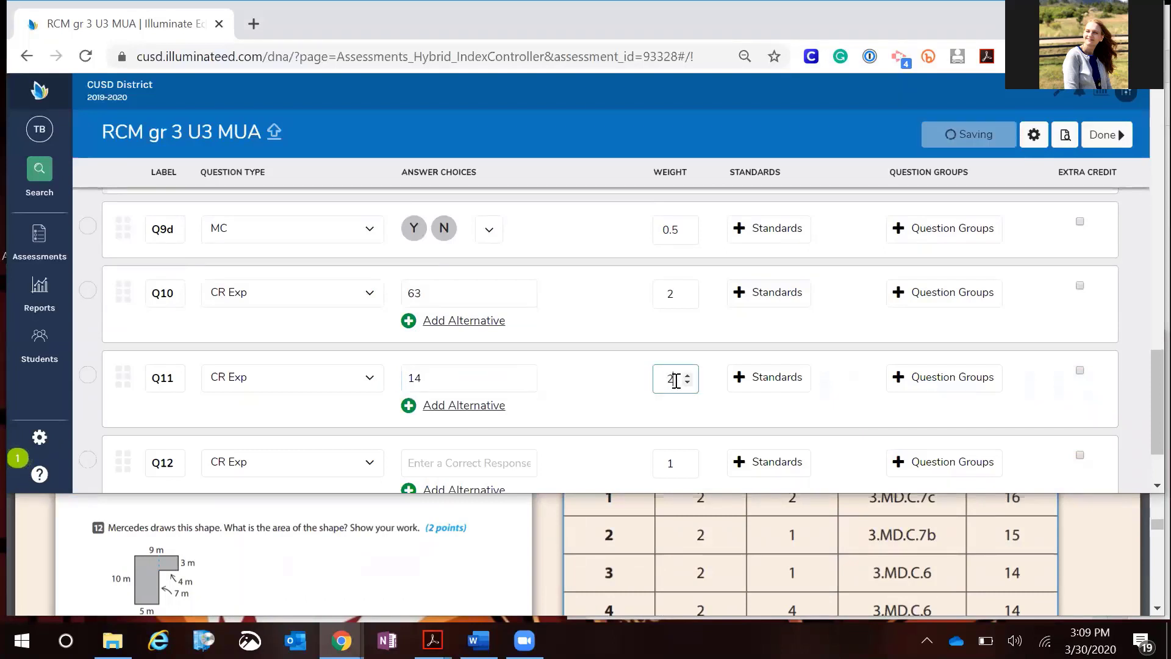
{"action": "left_click", "coordinate": [459, 405]}
{"action": "left_click", "coordinate": [445, 413]}
{"action": "type", "text": "14"}
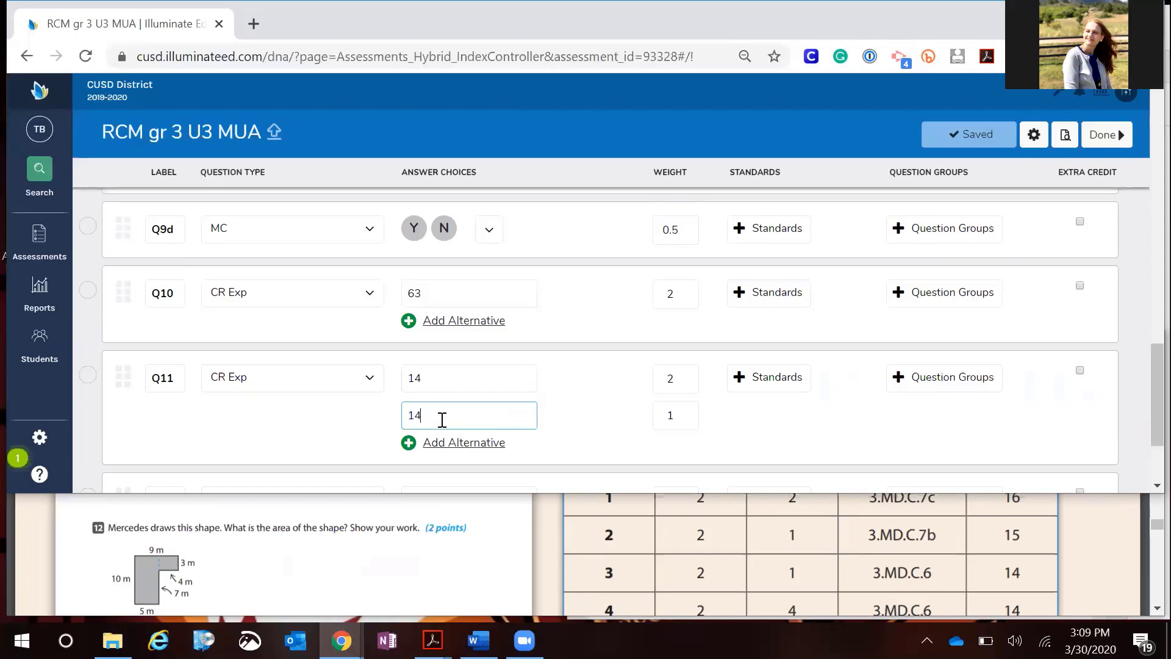
{"action": "type", "text": " square ni"}
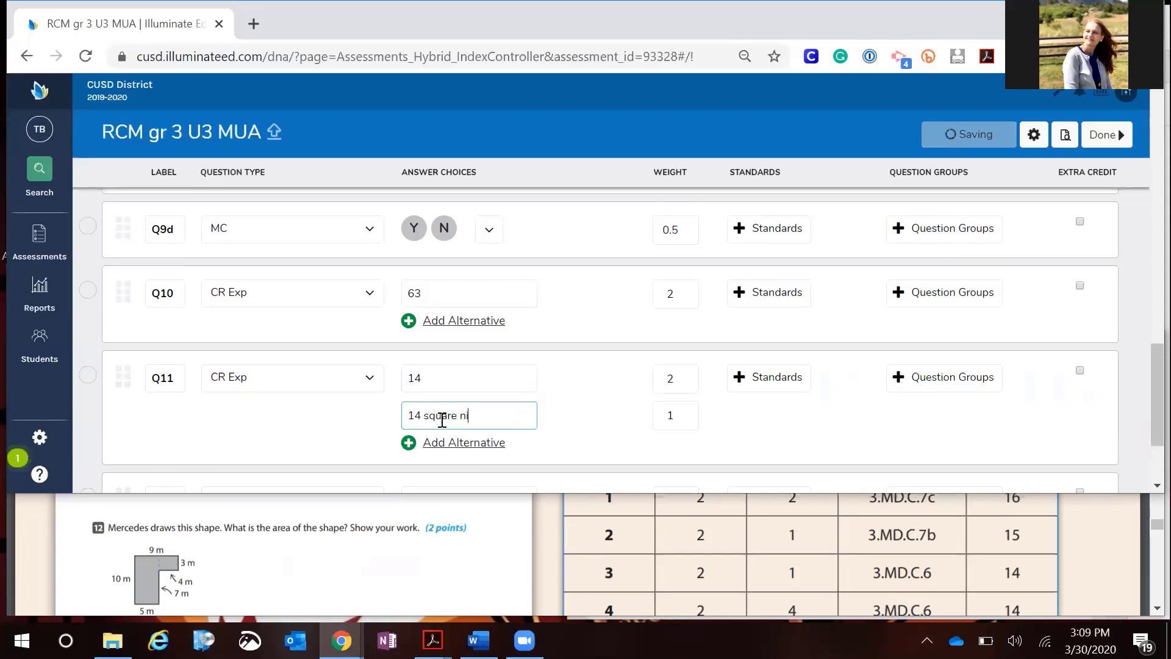
{"action": "type", "text": "its"}
{"action": "type", "text": "u"}
Enter 62 as Q12's correct response
{"action": "left_click", "coordinate": [549, 387]}
{"action": "scroll", "coordinate": [444, 435], "scroll_direction": "down", "scroll_amount": 2}
{"action": "left_click", "coordinate": [479, 387]}
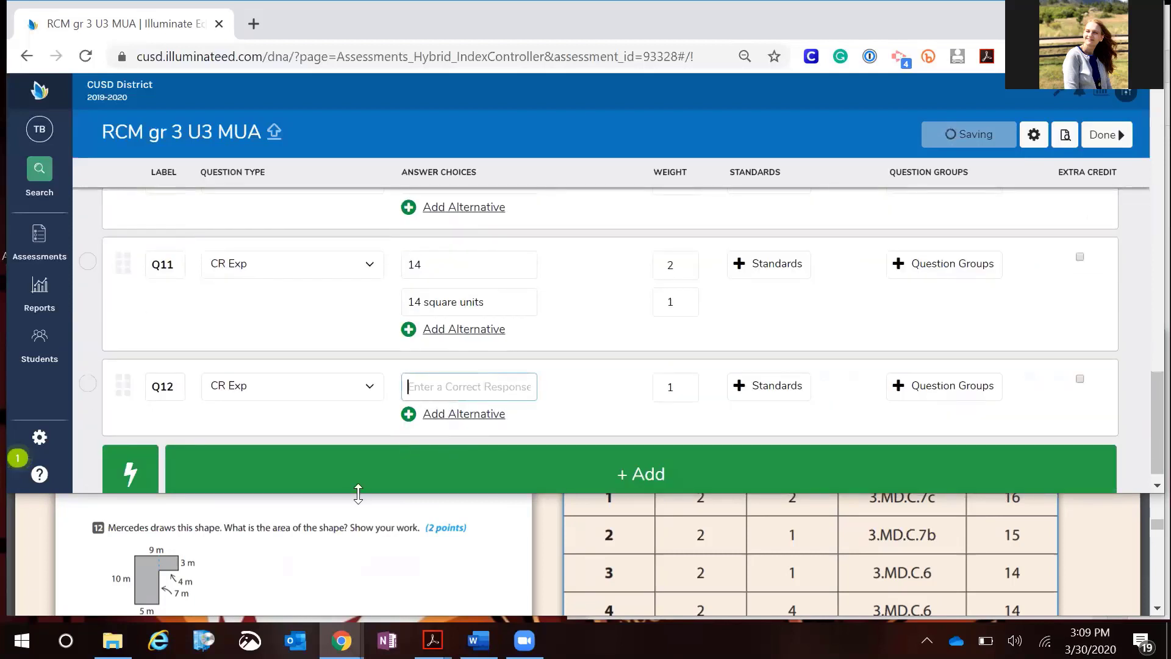
{"action": "scroll", "coordinate": [340, 523], "scroll_direction": "down", "scroll_amount": 1}
{"action": "scroll", "coordinate": [339, 522], "scroll_direction": "down", "scroll_amount": 5}
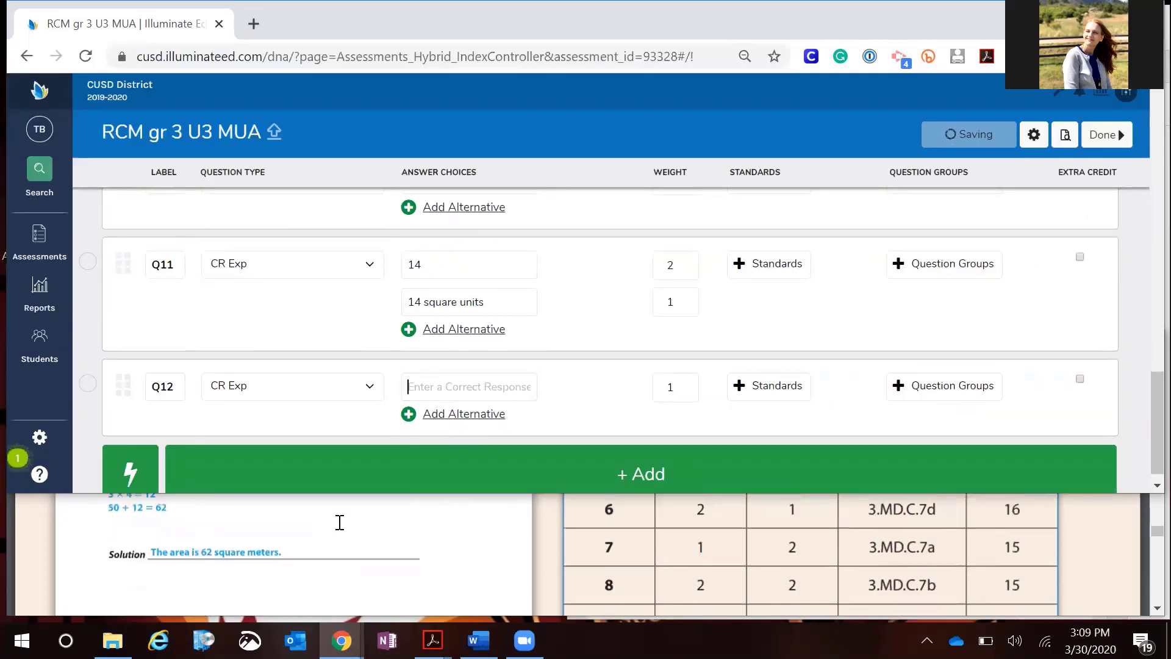
{"action": "left_click", "coordinate": [439, 386]}
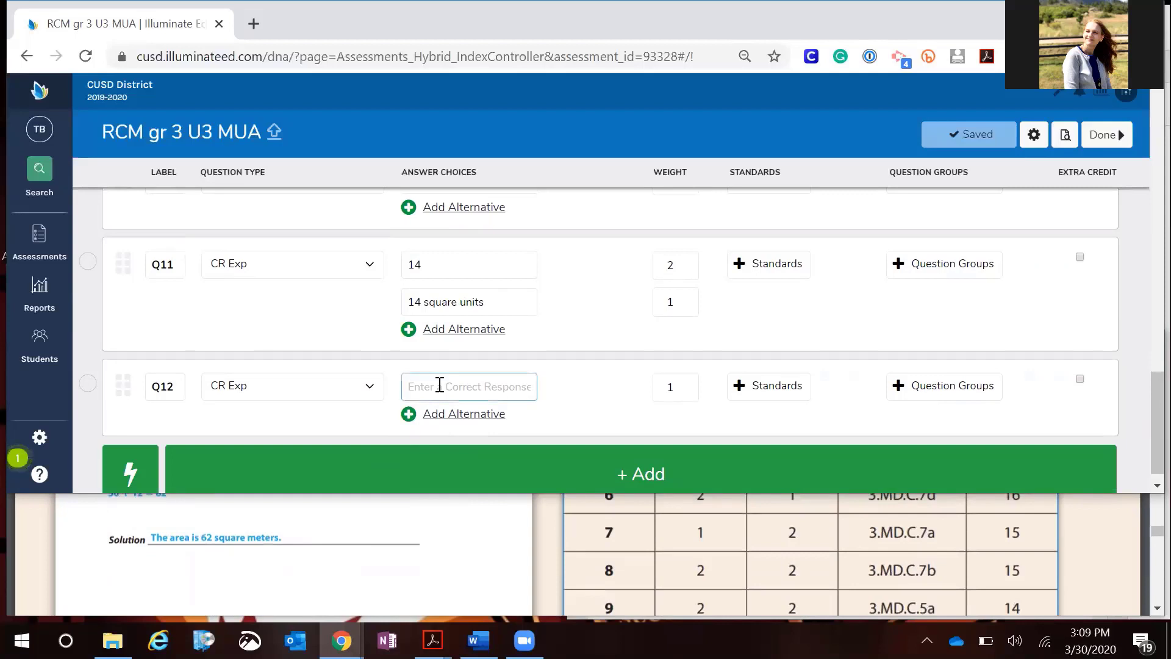
{"action": "type", "text": "62"}
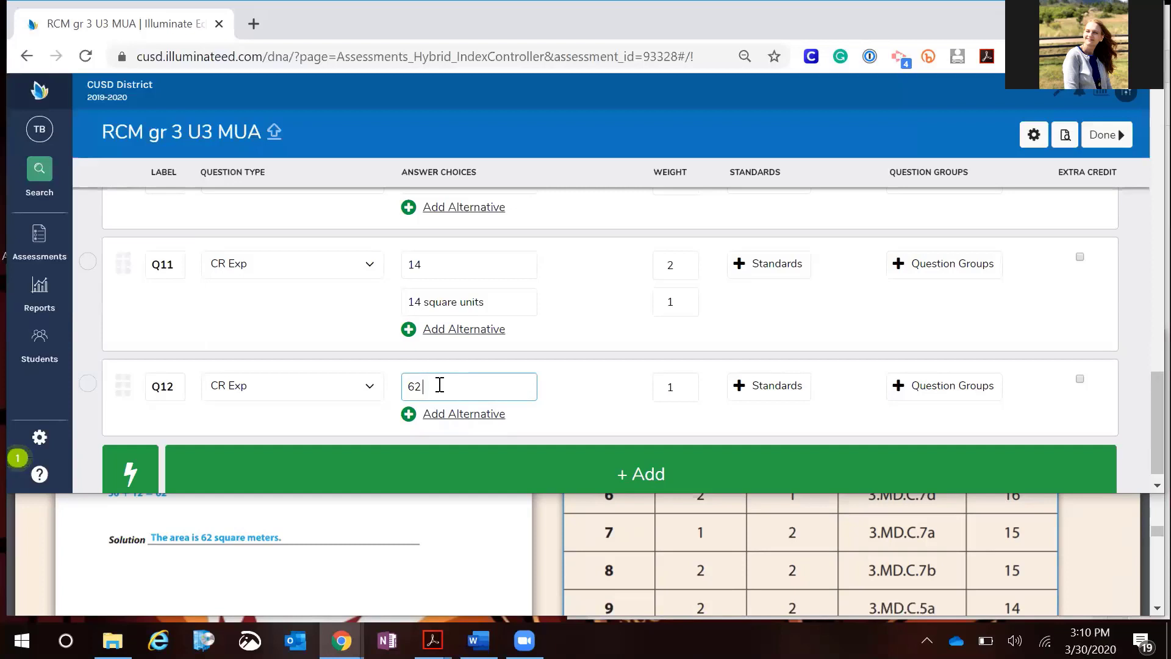
Align Q1 with standard CCSS.MA.3.3.MD.7.c, using the answer key's standards table
{"action": "left_click", "coordinate": [516, 340]}
{"action": "scroll", "coordinate": [549, 342], "scroll_direction": "up", "scroll_amount": 2}
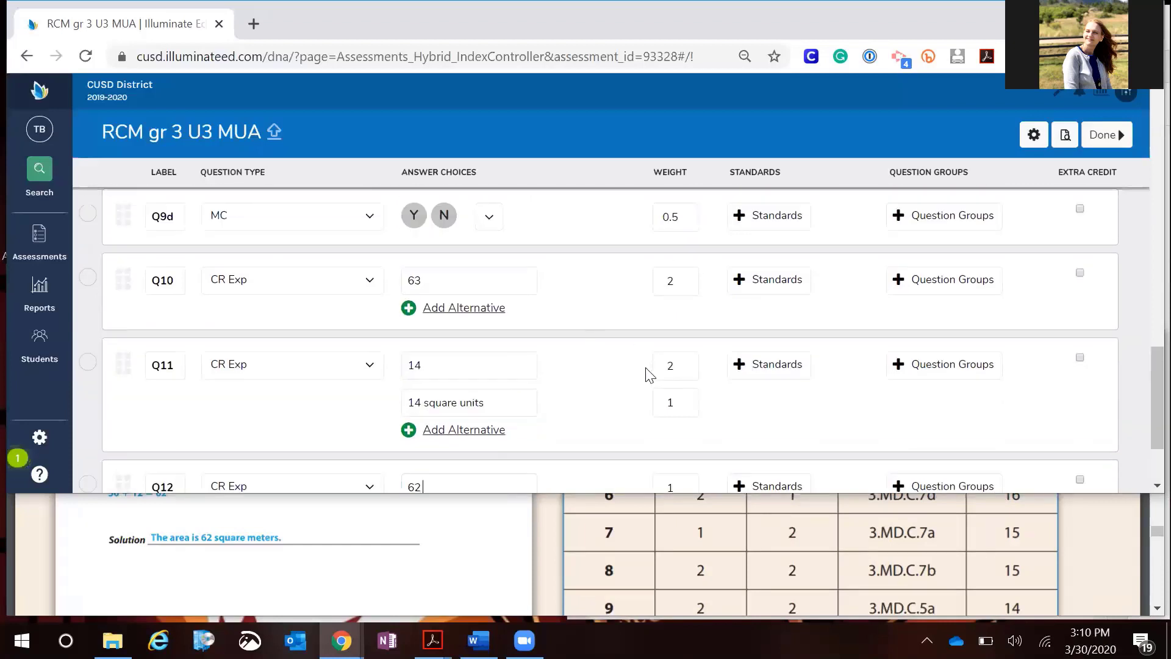
{"action": "scroll", "coordinate": [646, 372], "scroll_direction": "up", "scroll_amount": 3}
{"action": "scroll", "coordinate": [650, 375], "scroll_direction": "up", "scroll_amount": 2}
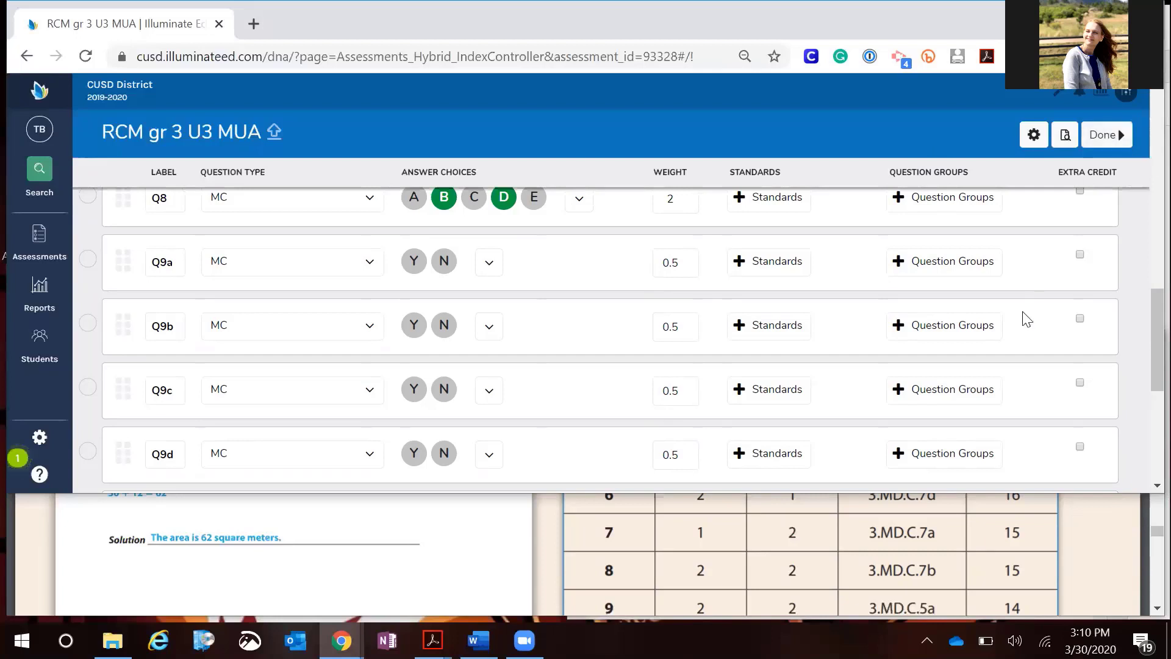
{"action": "scroll", "coordinate": [1017, 373], "scroll_direction": "up", "scroll_amount": 9}
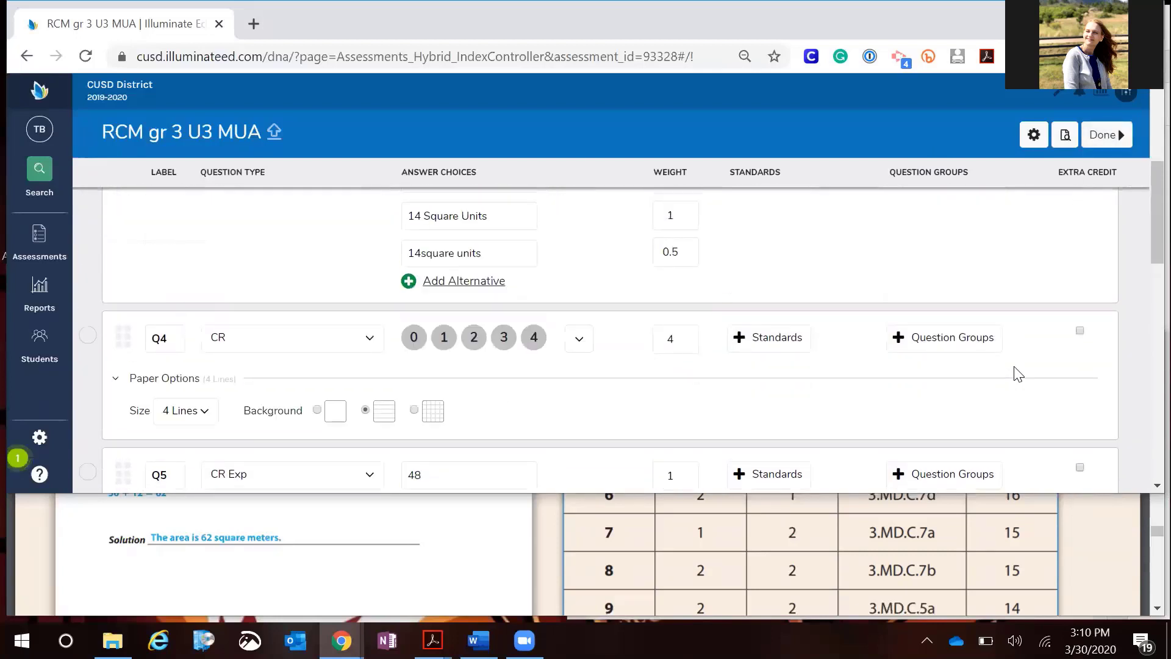
{"action": "scroll", "coordinate": [1017, 373], "scroll_direction": "up", "scroll_amount": 6}
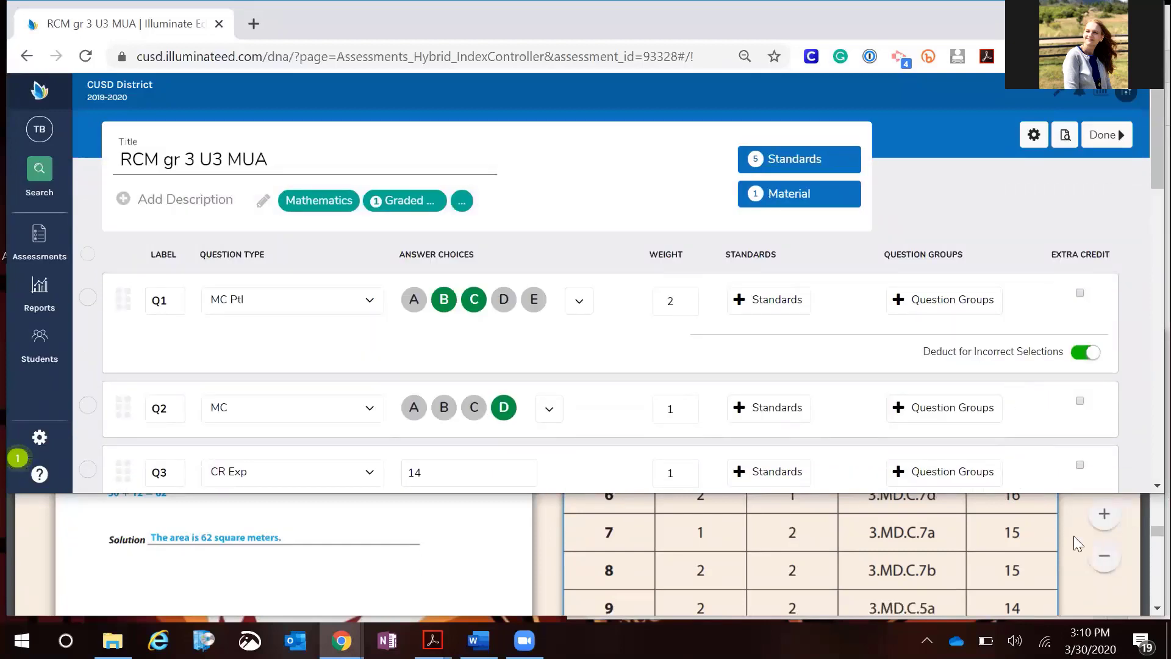
{"action": "left_click", "coordinate": [951, 550]}
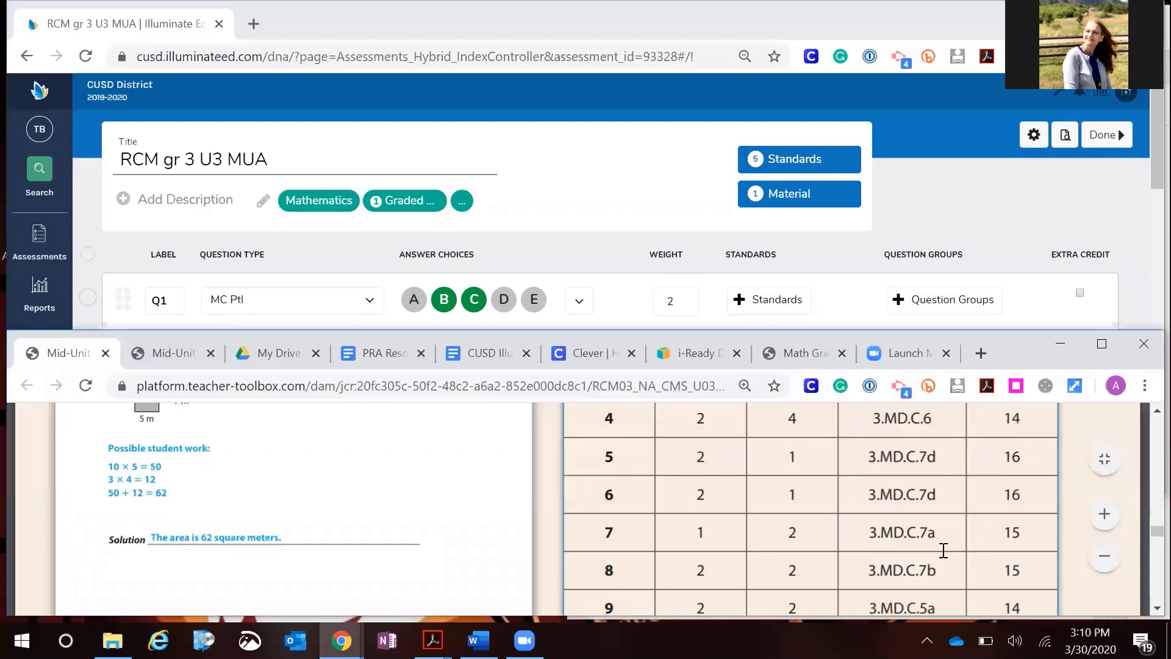
{"action": "scroll", "coordinate": [781, 510], "scroll_direction": "up", "scroll_amount": 3}
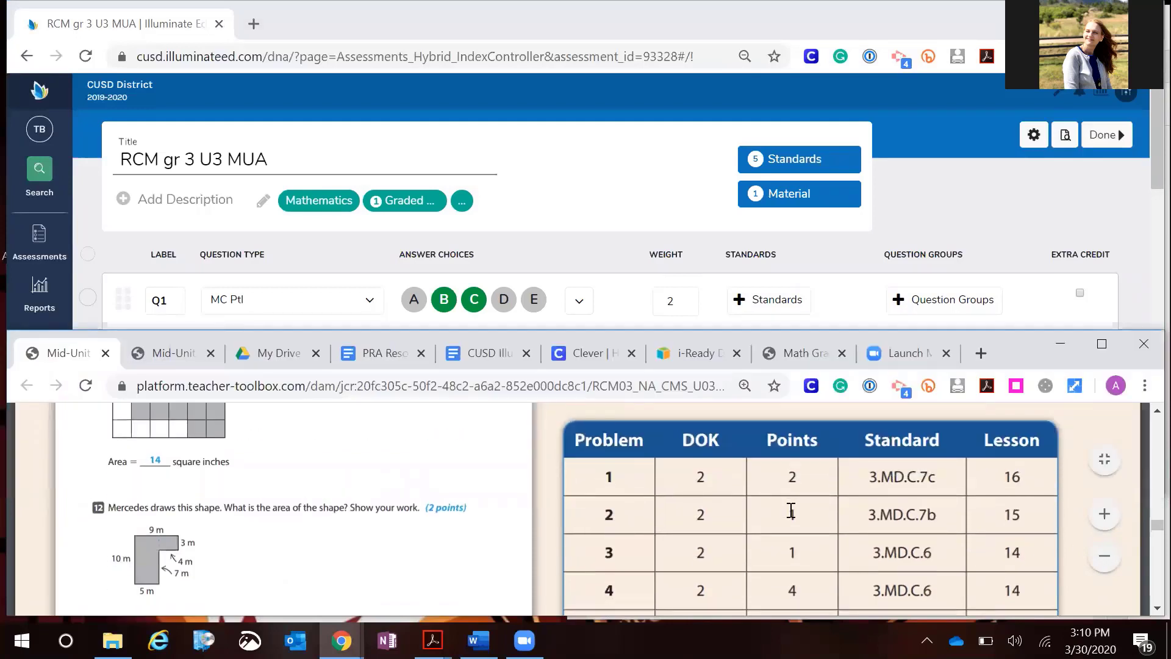
{"action": "scroll", "coordinate": [897, 503], "scroll_direction": "down", "scroll_amount": 3}
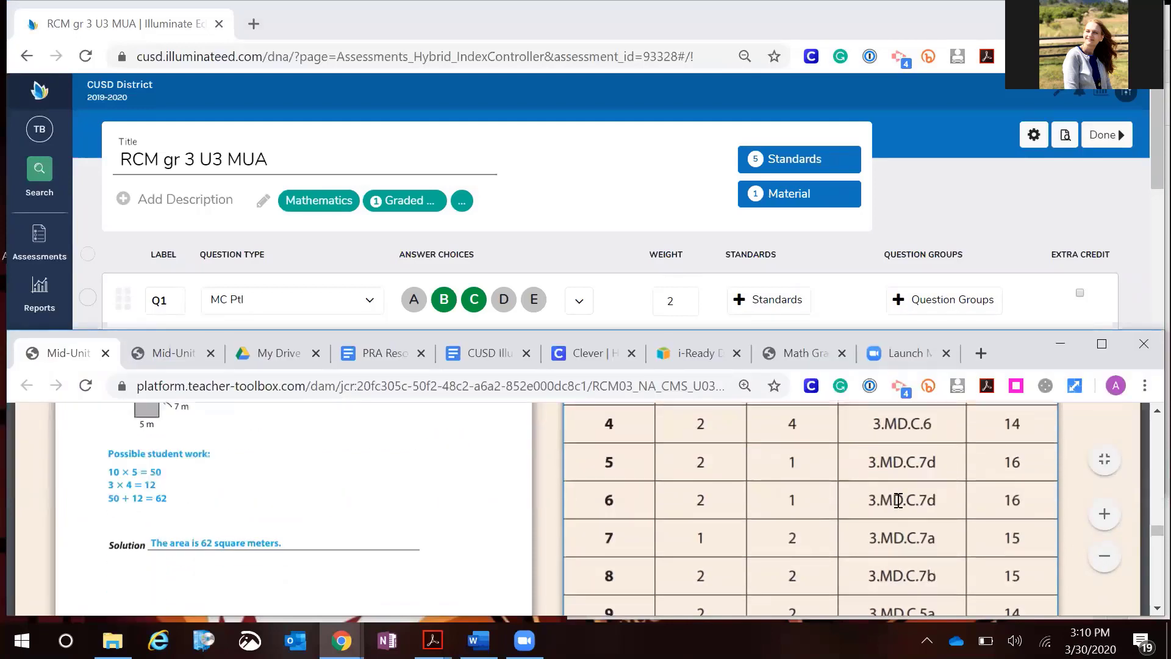
{"action": "scroll", "coordinate": [898, 500], "scroll_direction": "up", "scroll_amount": 5}
{"action": "left_click", "coordinate": [779, 313]}
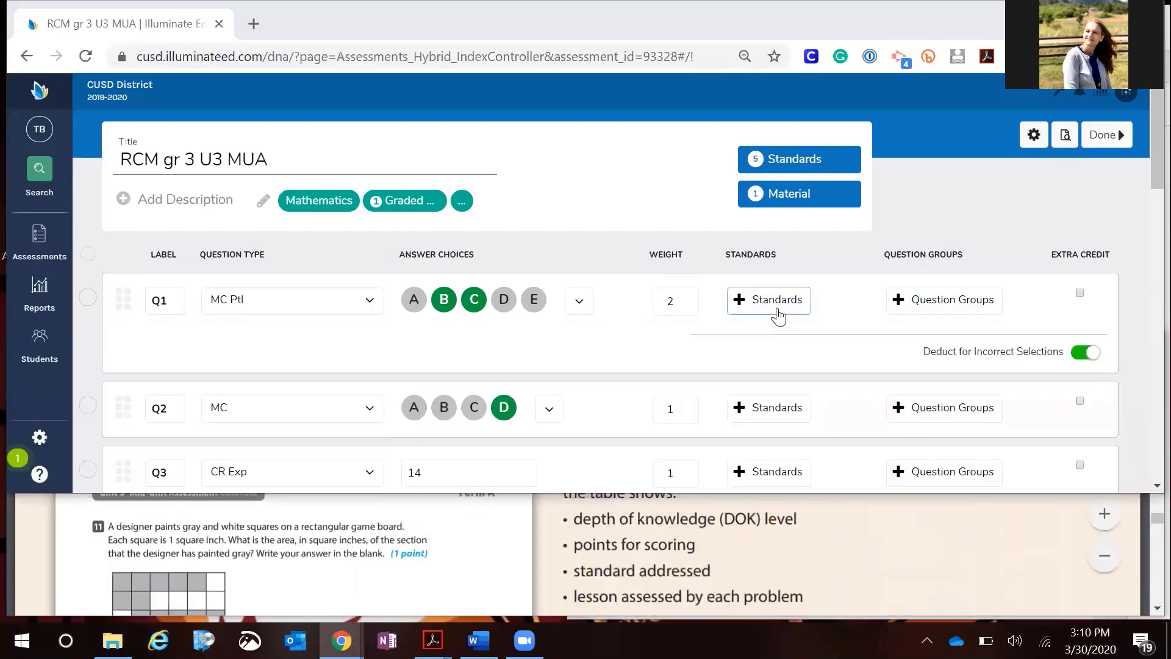
{"action": "left_click", "coordinate": [842, 368]}
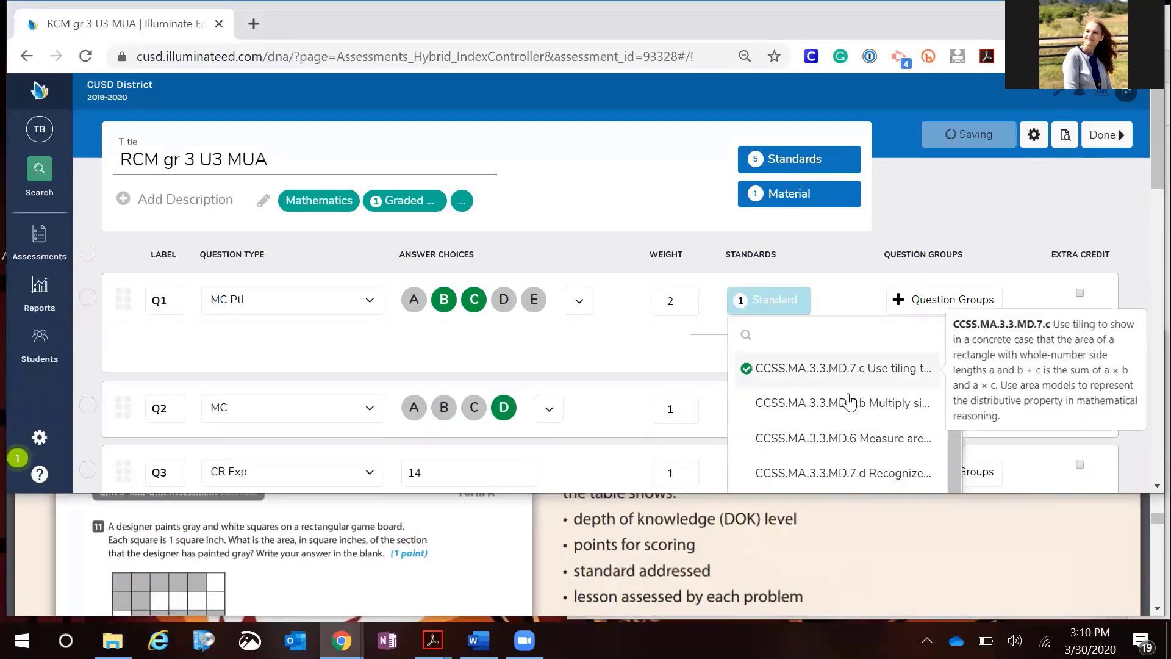
{"action": "left_click", "coordinate": [644, 361]}
Align Q2 with standard CCSS.MA.3.3.MD.7.b
{"action": "scroll", "coordinate": [701, 388], "scroll_direction": "down", "scroll_amount": 1}
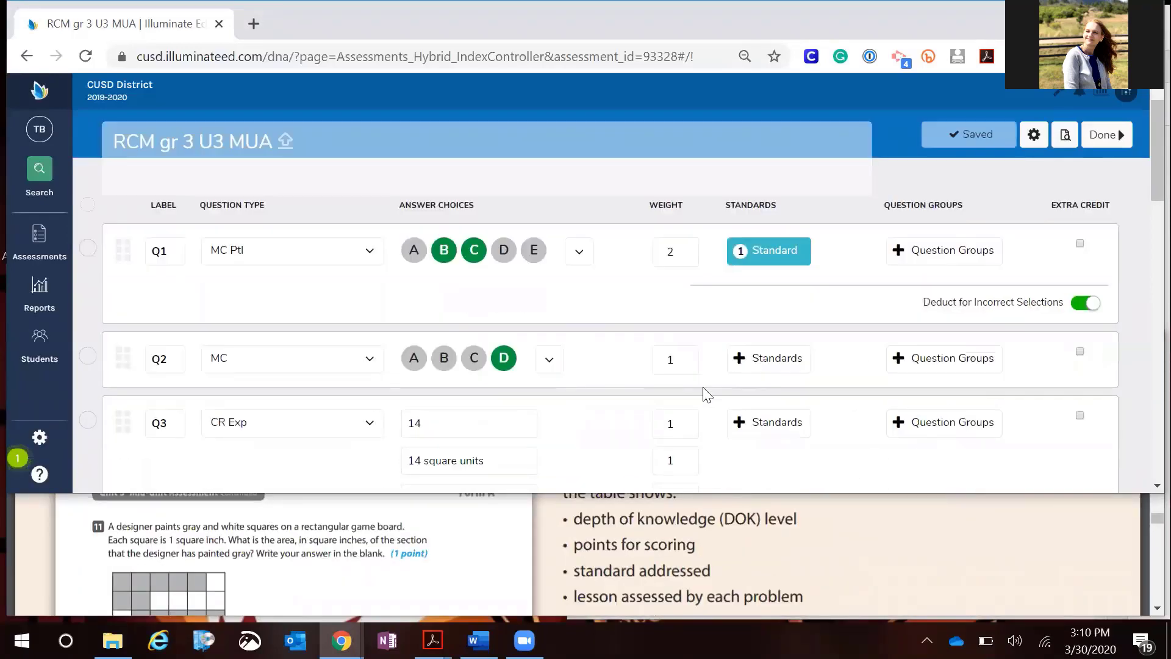
{"action": "left_click", "coordinate": [812, 527]}
{"action": "scroll", "coordinate": [811, 527], "scroll_direction": "down", "scroll_amount": 3}
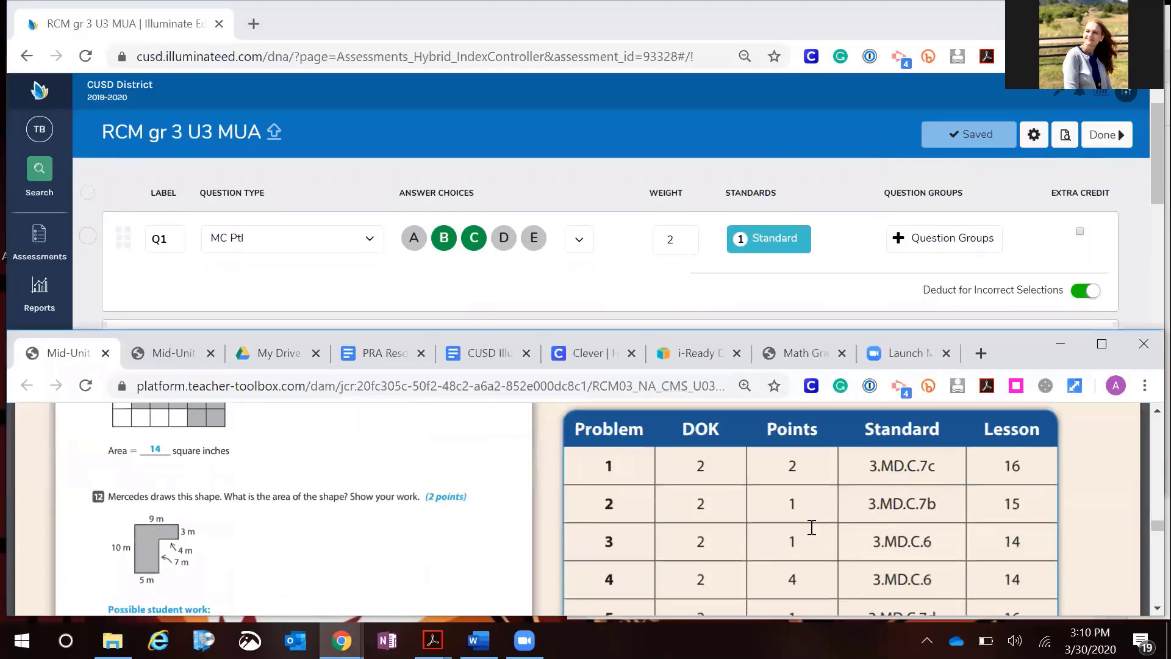
{"action": "left_click", "coordinate": [745, 298]}
{"action": "left_click", "coordinate": [757, 348]}
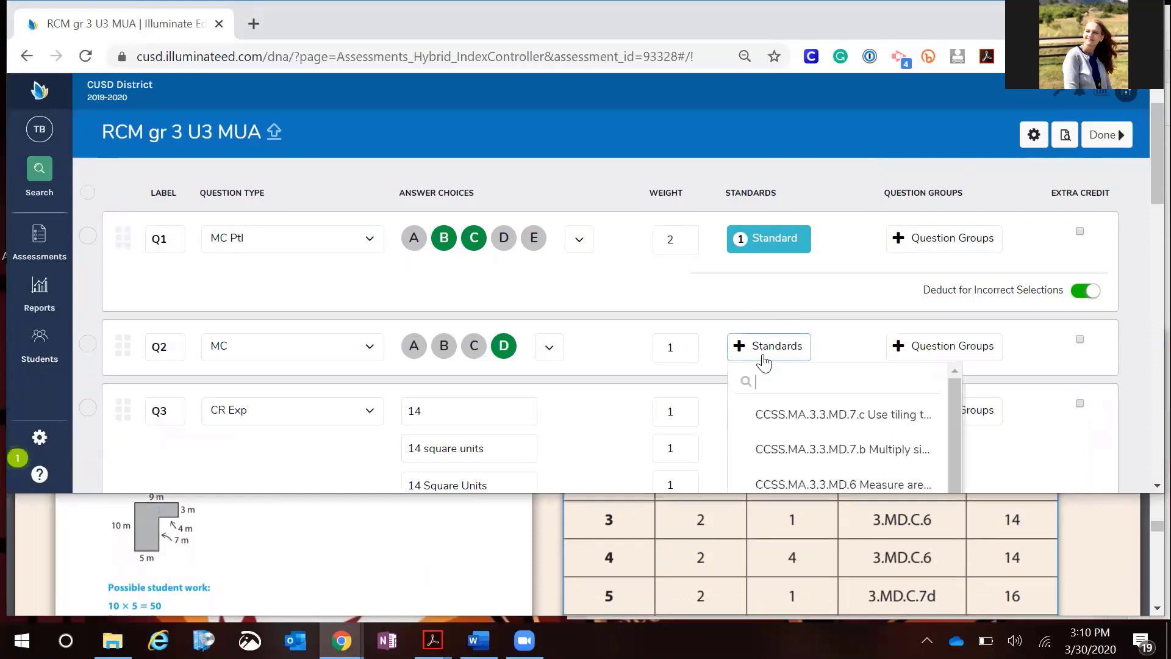
{"action": "left_click", "coordinate": [820, 449]}
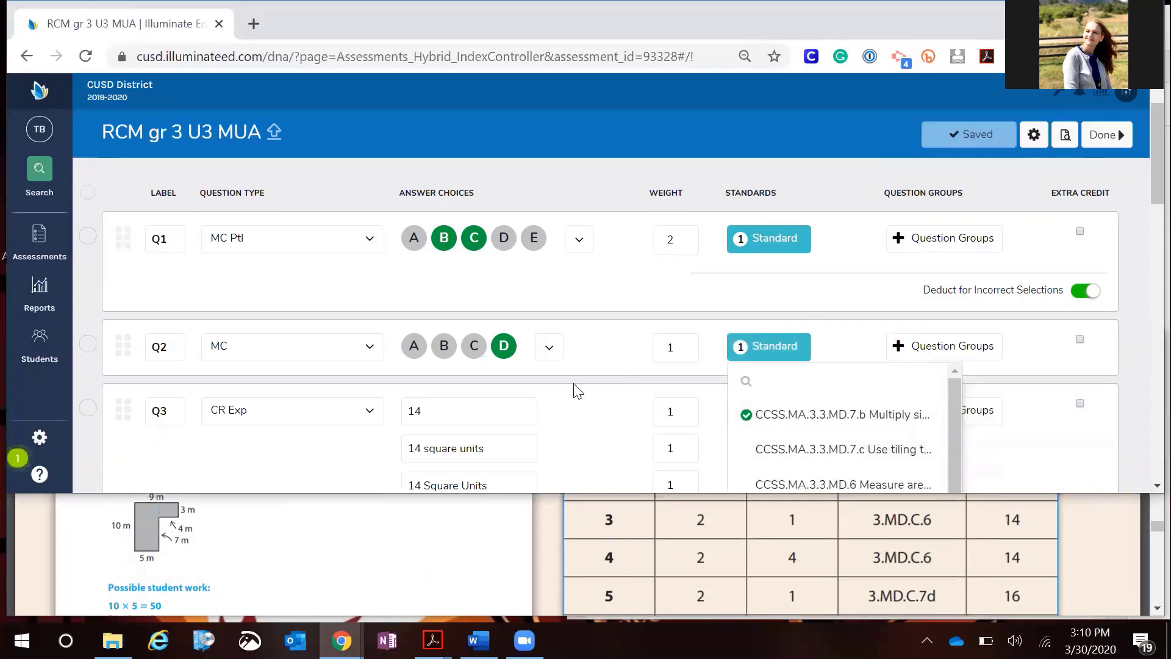
{"action": "left_click", "coordinate": [590, 430]}
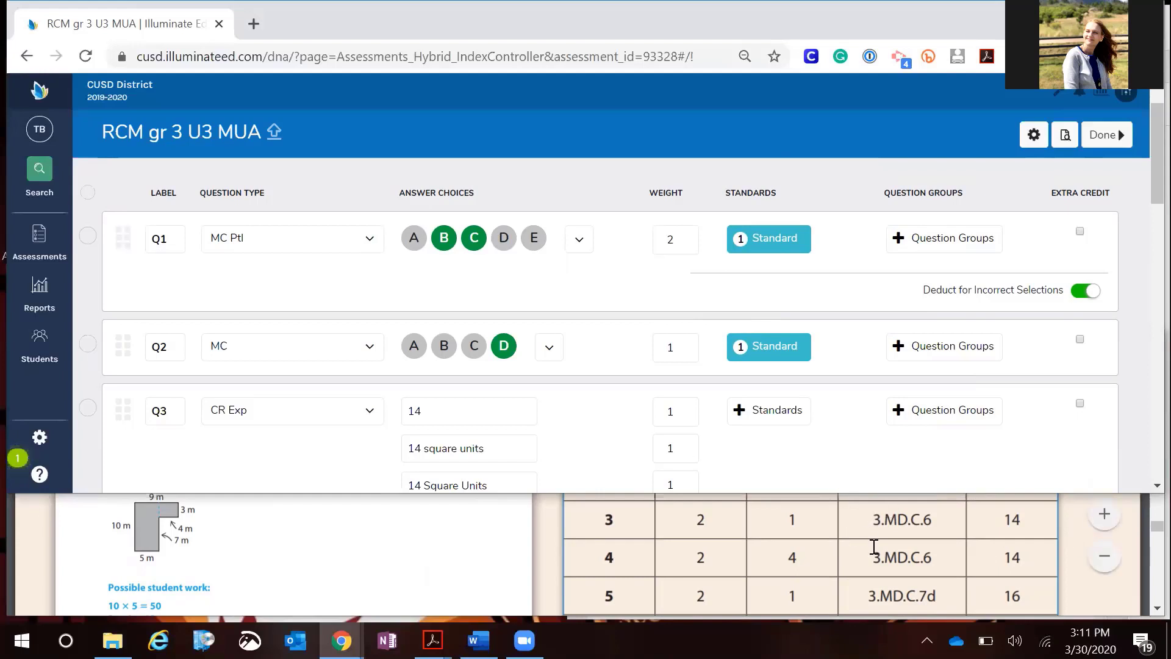
Align Q3 with standard CCSS.MA.3.3.MD.6 and finish editing the assessment
{"action": "scroll", "coordinate": [874, 547], "scroll_direction": "down", "scroll_amount": 2}
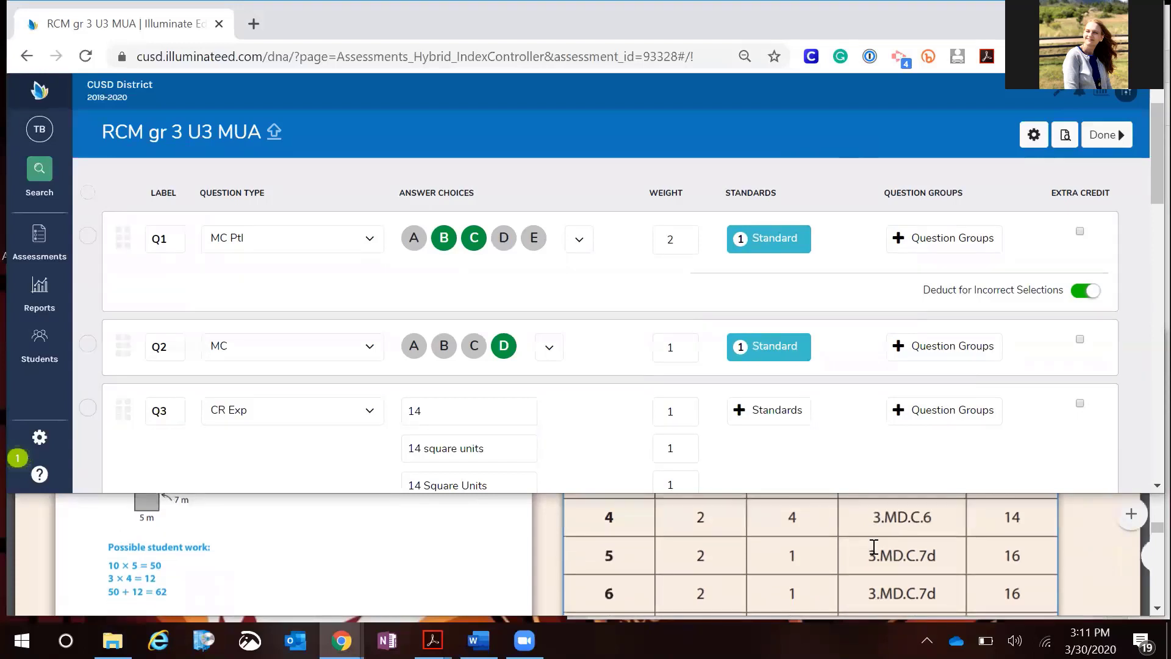
{"action": "scroll", "coordinate": [873, 547], "scroll_direction": "down", "scroll_amount": 1}
{"action": "scroll", "coordinate": [873, 547], "scroll_direction": "up", "scroll_amount": 4}
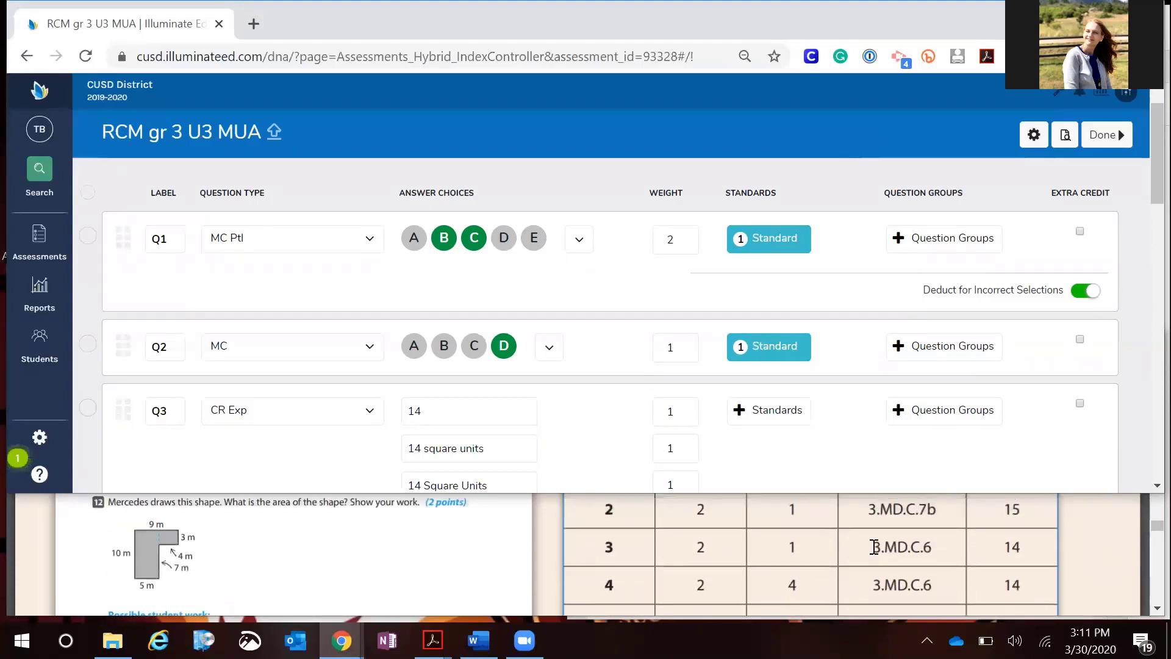
{"action": "left_click", "coordinate": [784, 420]}
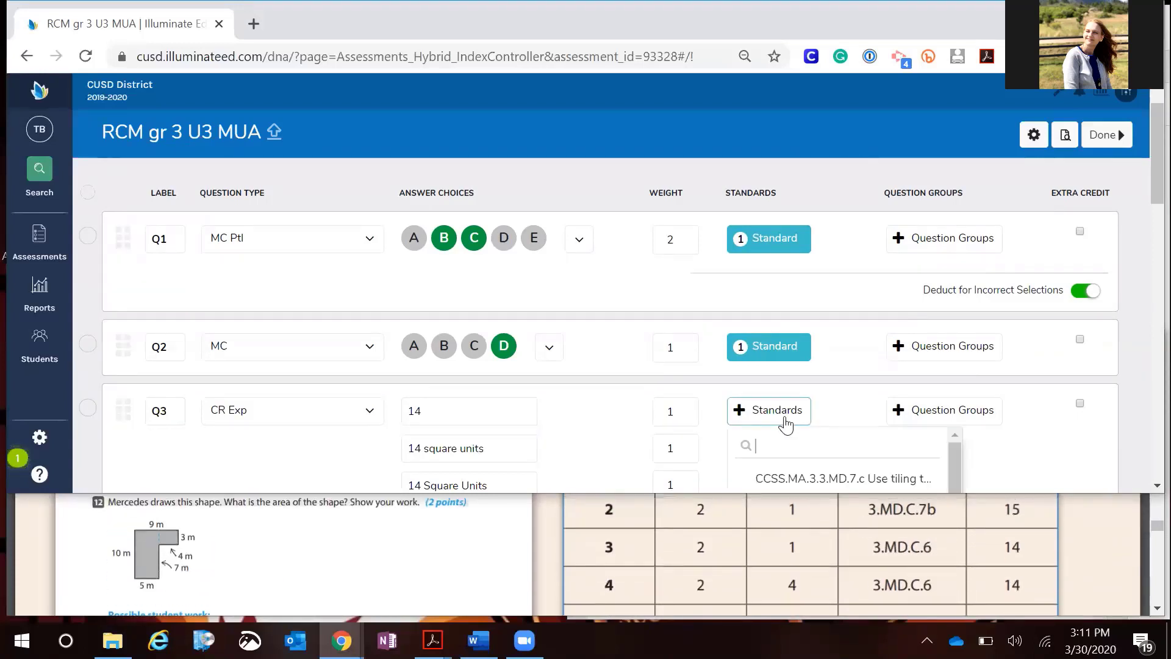
{"action": "scroll", "coordinate": [798, 447], "scroll_direction": "down", "scroll_amount": 1}
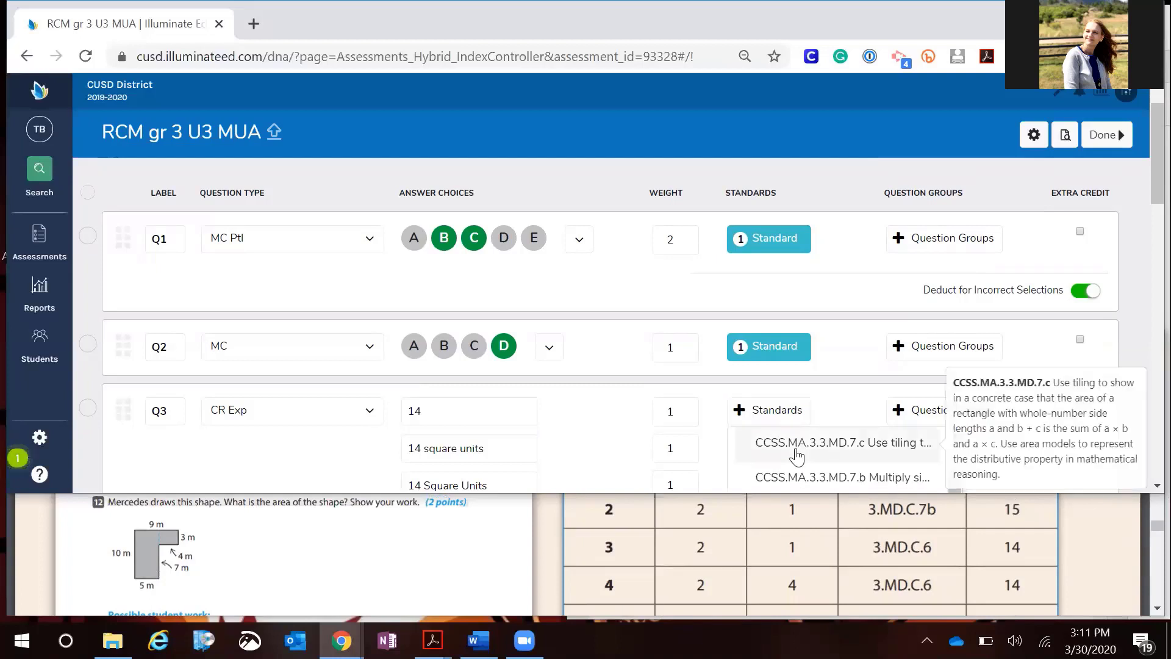
{"action": "scroll", "coordinate": [797, 448], "scroll_direction": "up", "scroll_amount": 1}
{"action": "scroll", "coordinate": [798, 447], "scroll_direction": "down", "scroll_amount": 1}
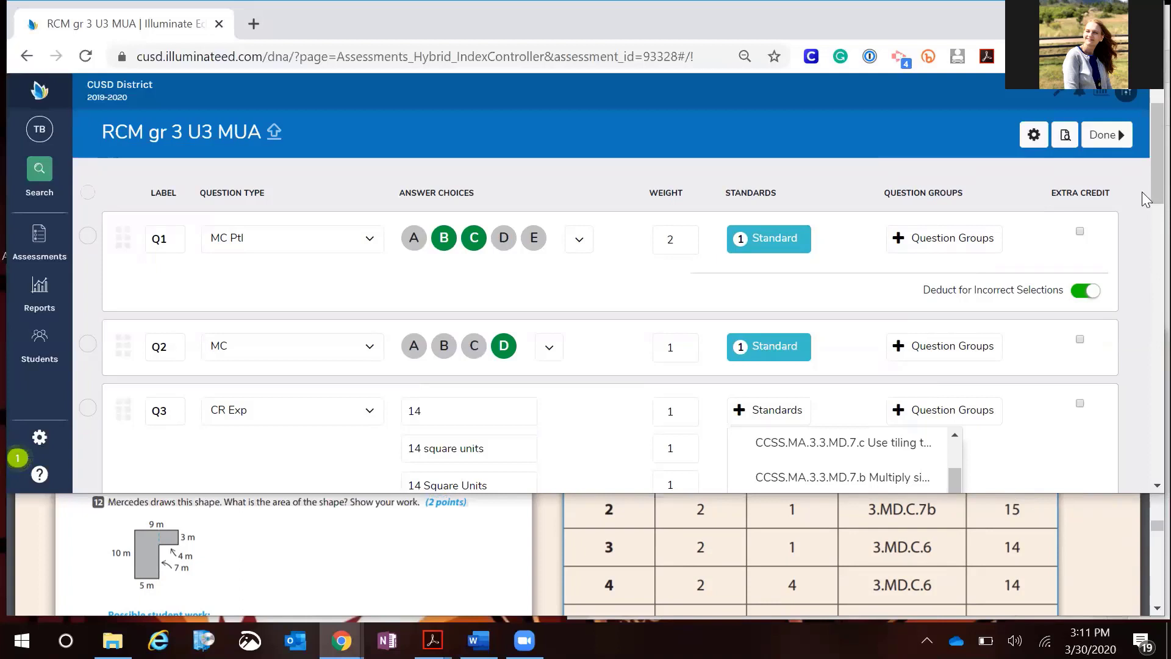
{"action": "scroll", "coordinate": [1144, 204], "scroll_direction": "down", "scroll_amount": 1}
{"action": "scroll", "coordinate": [1147, 210], "scroll_direction": "down", "scroll_amount": 4}
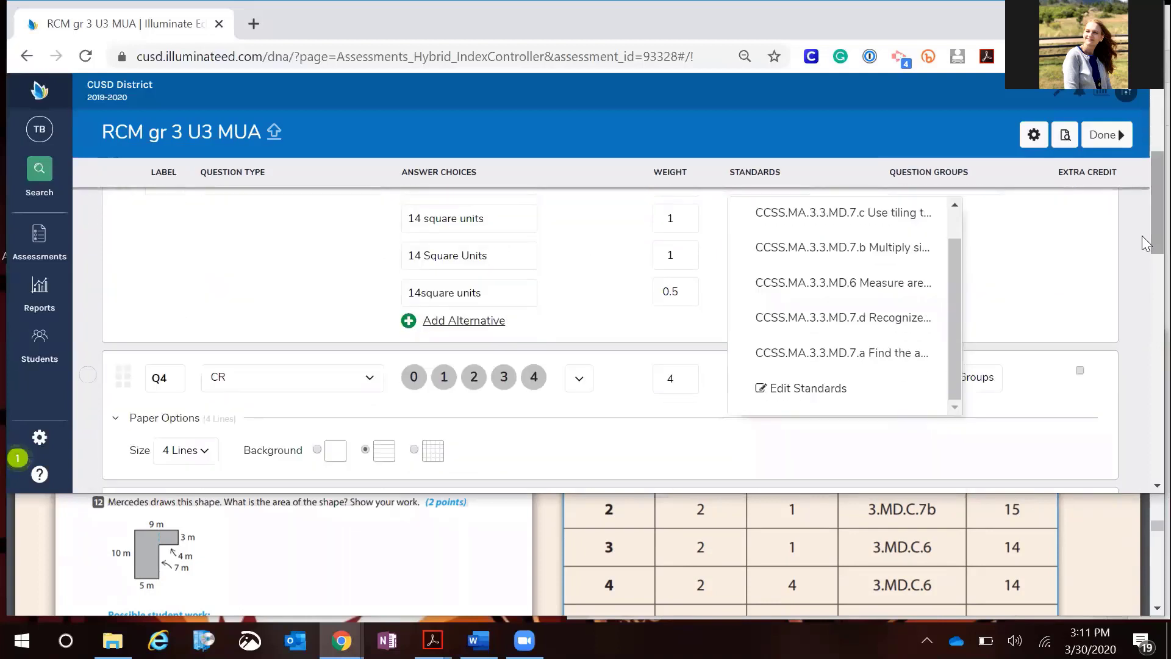
{"action": "left_click", "coordinate": [867, 286]}
{"action": "left_click", "coordinate": [677, 326]}
{"action": "scroll", "coordinate": [806, 319], "scroll_direction": "up", "scroll_amount": 5}
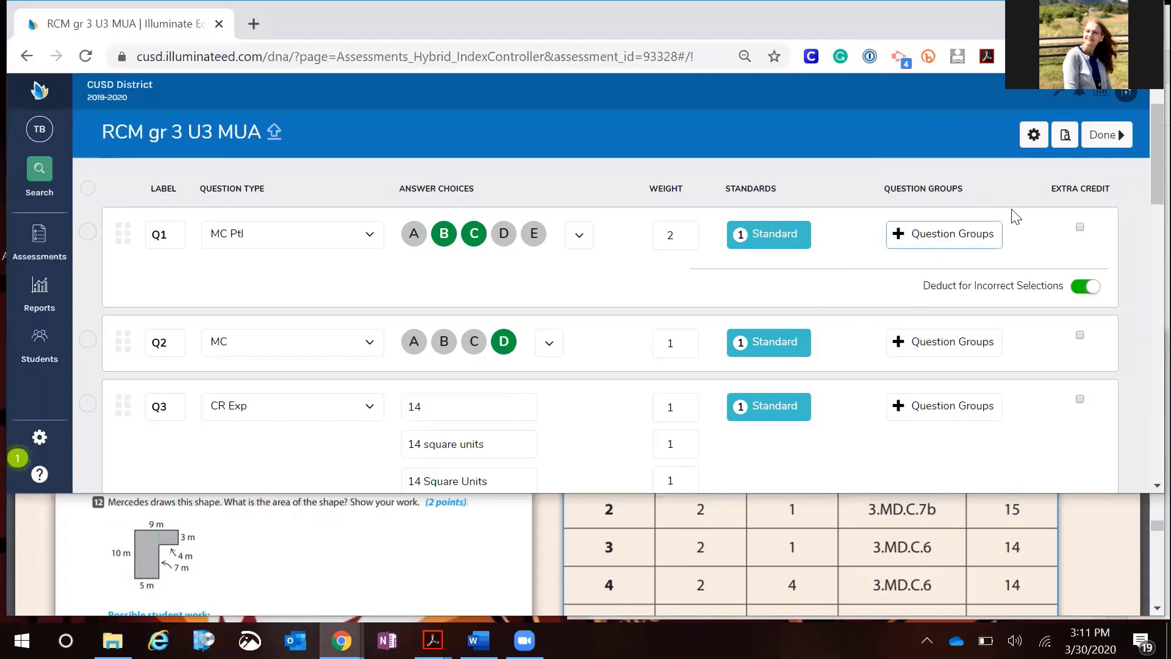
{"action": "left_click", "coordinate": [1103, 140]}
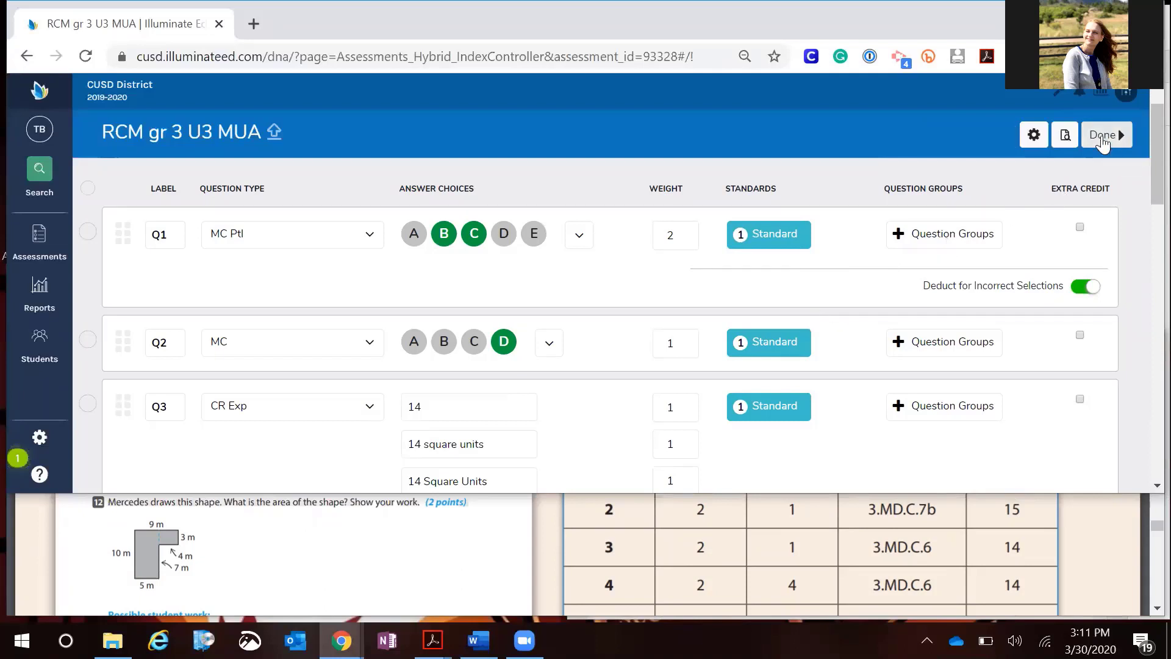
{"action": "left_click", "coordinate": [1102, 140]}
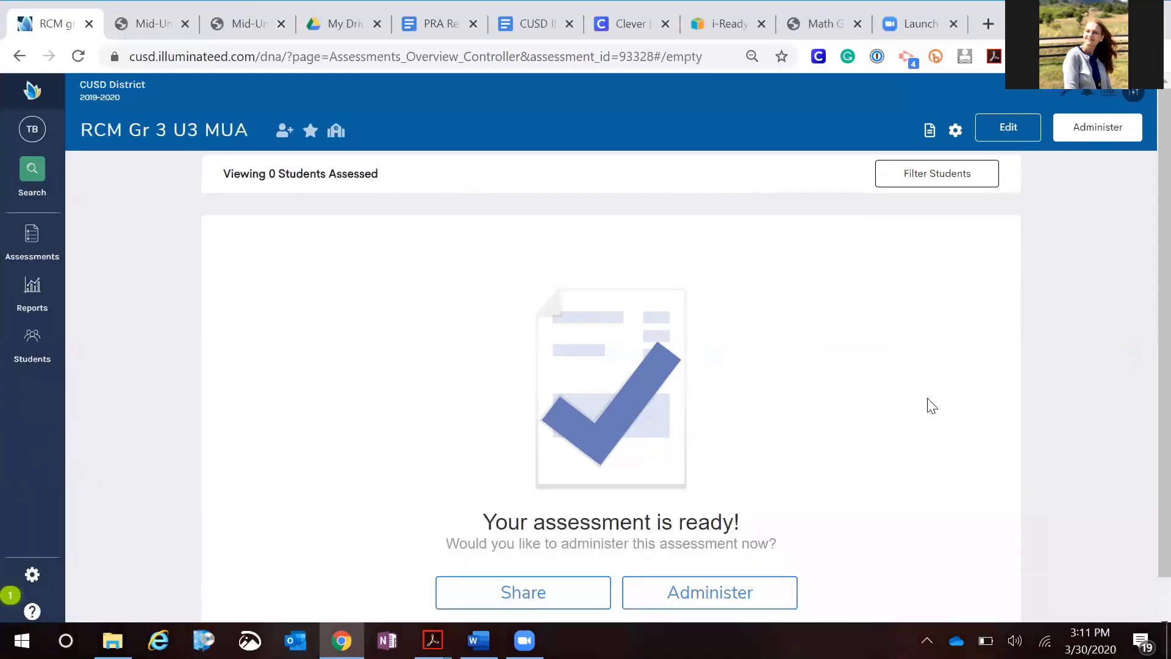
Reopen the assessment for editing and review its uploaded material list
{"action": "scroll", "coordinate": [927, 399], "scroll_direction": "down", "scroll_amount": 1}
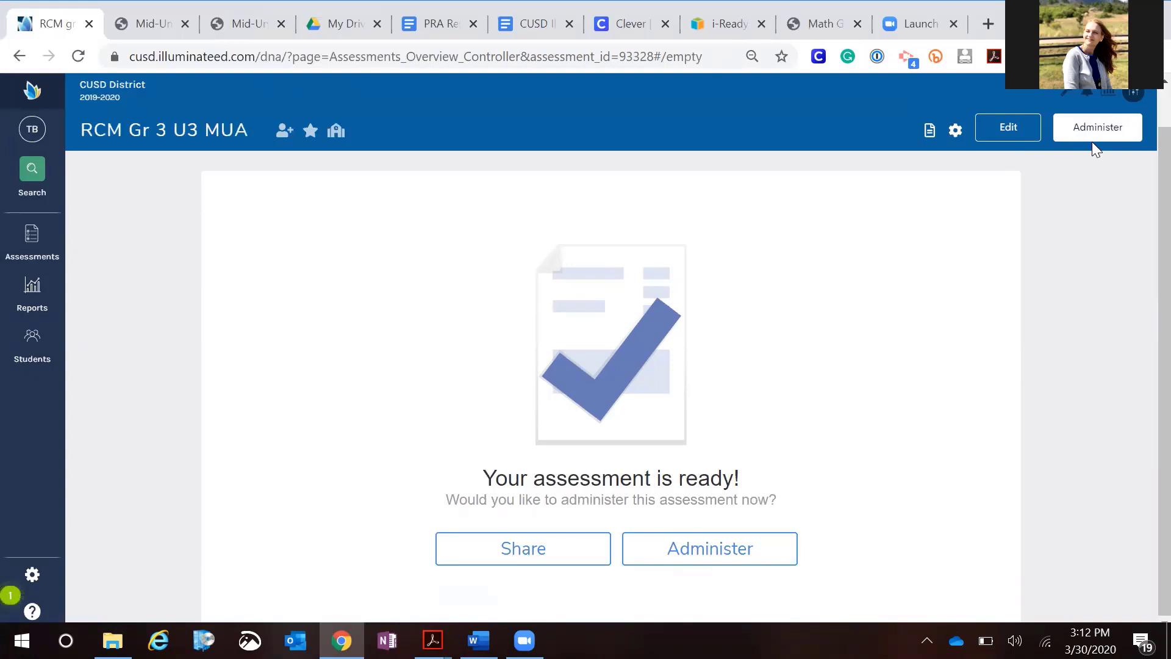
{"action": "left_click", "coordinate": [1001, 125]}
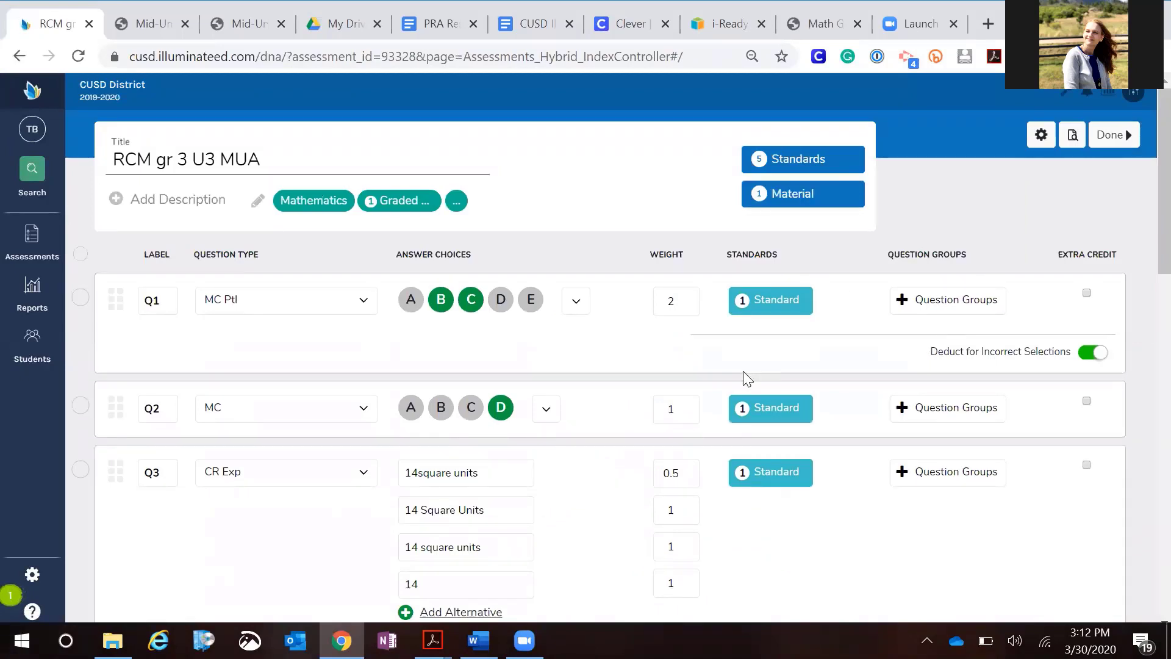
{"action": "scroll", "coordinate": [743, 375], "scroll_direction": "down", "scroll_amount": 3}
{"action": "scroll", "coordinate": [747, 378], "scroll_direction": "up", "scroll_amount": 3}
{"action": "left_click", "coordinate": [803, 200]}
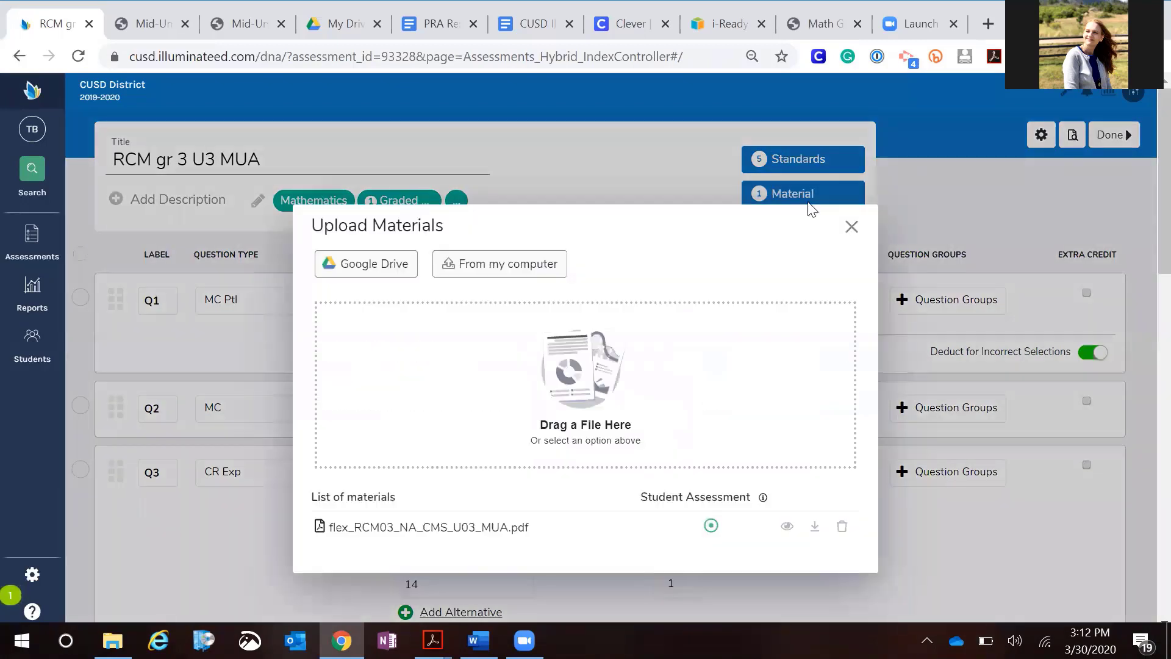
{"action": "left_click", "coordinate": [851, 232]}
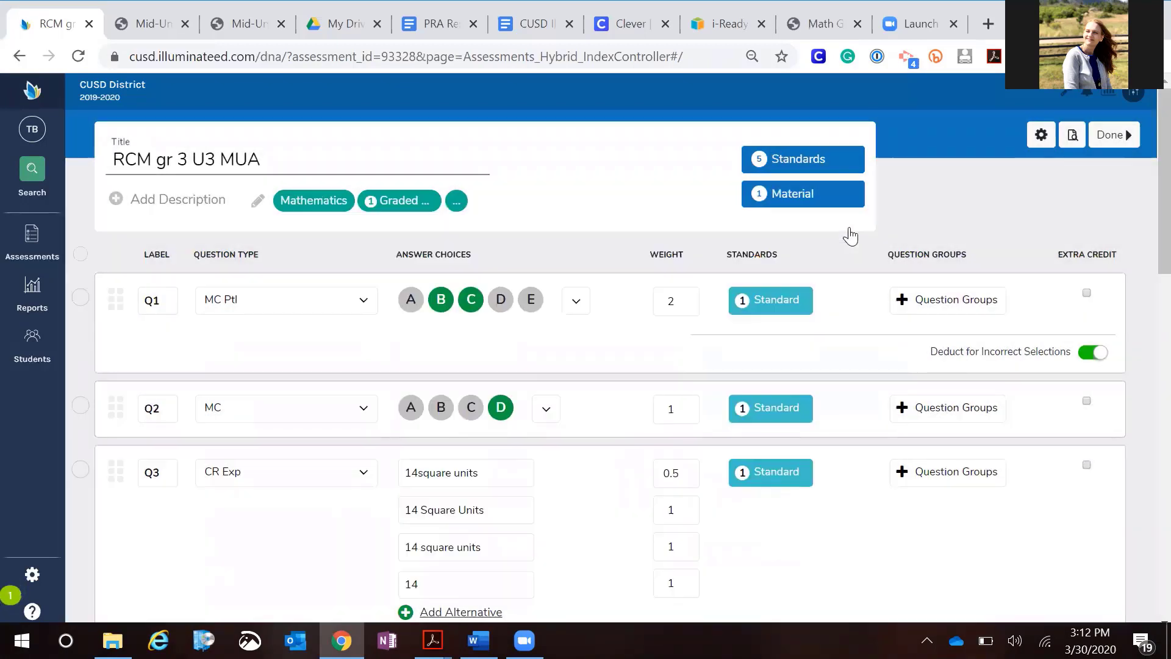
Mark the correct answers for Q9a through Q9d as N, Y, N, Y and finish editing the assessment
{"action": "scroll", "coordinate": [639, 358], "scroll_direction": "down", "scroll_amount": 4}
{"action": "scroll", "coordinate": [638, 347], "scroll_direction": "down", "scroll_amount": 4}
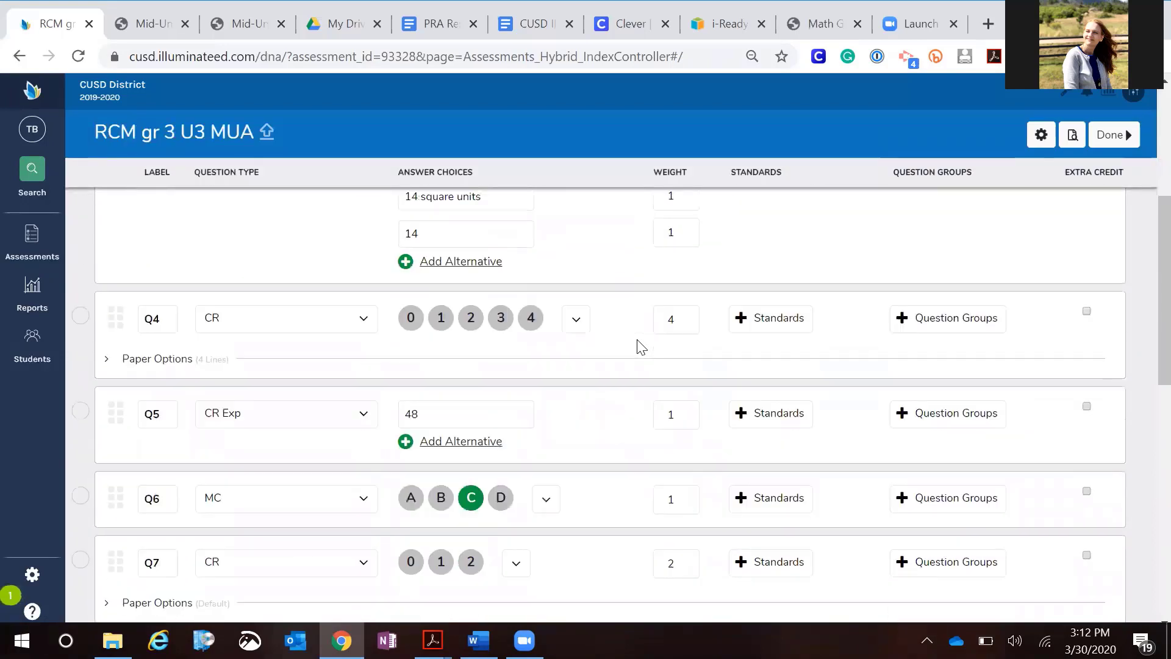
{"action": "scroll", "coordinate": [638, 347], "scroll_direction": "down", "scroll_amount": 4}
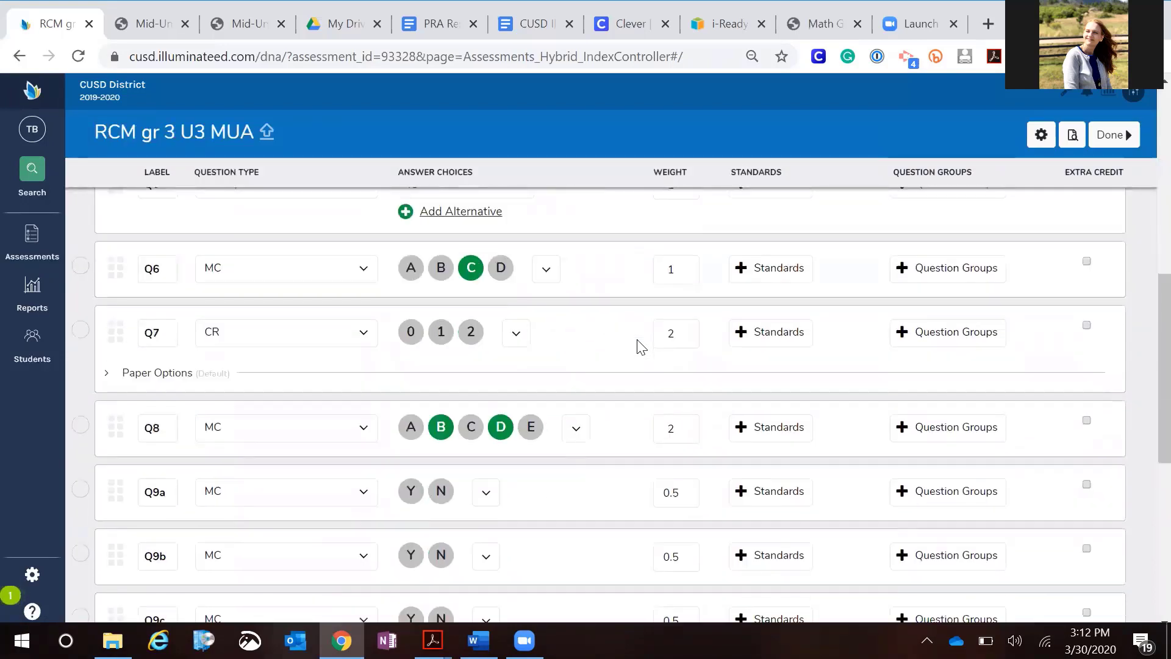
{"action": "scroll", "coordinate": [638, 347], "scroll_direction": "up", "scroll_amount": 1}
{"action": "scroll", "coordinate": [638, 347], "scroll_direction": "up", "scroll_amount": 4}
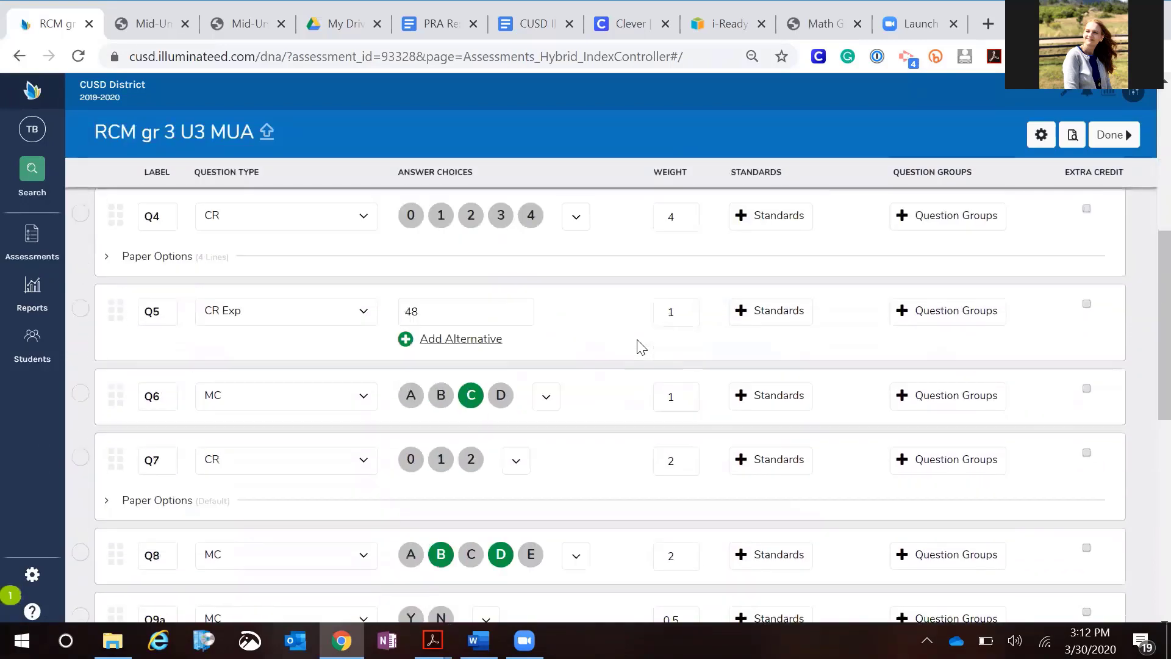
{"action": "scroll", "coordinate": [638, 347], "scroll_direction": "down", "scroll_amount": 5}
{"action": "scroll", "coordinate": [638, 349], "scroll_direction": "down", "scroll_amount": 1}
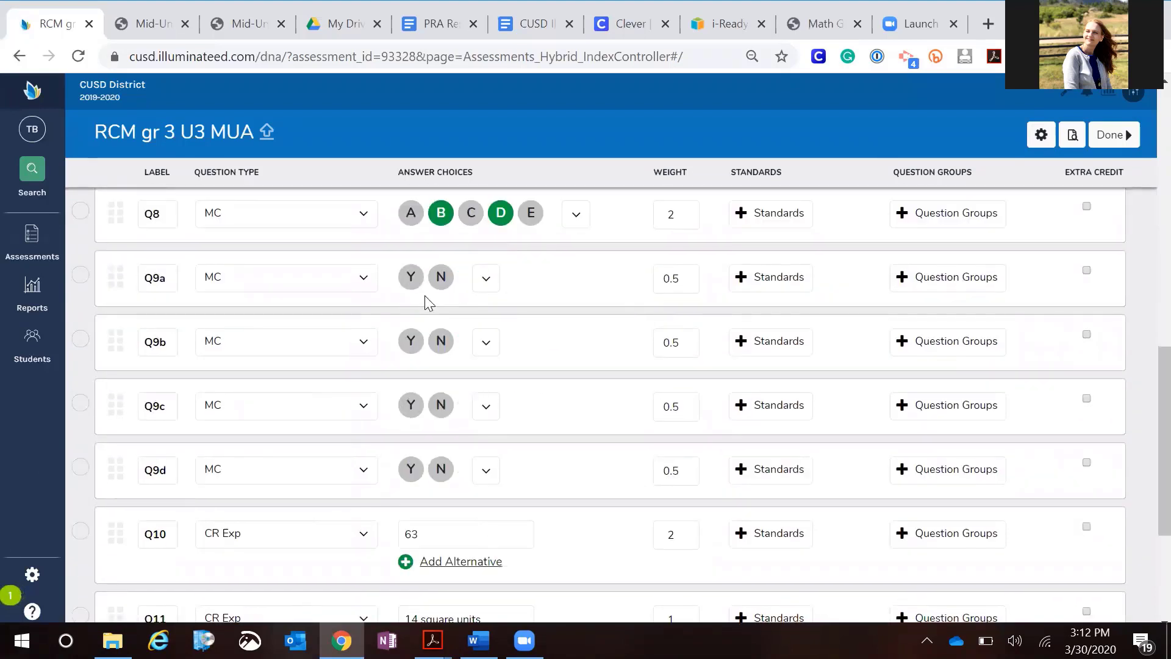
{"action": "left_click", "coordinate": [441, 278]}
{"action": "left_click", "coordinate": [411, 341]}
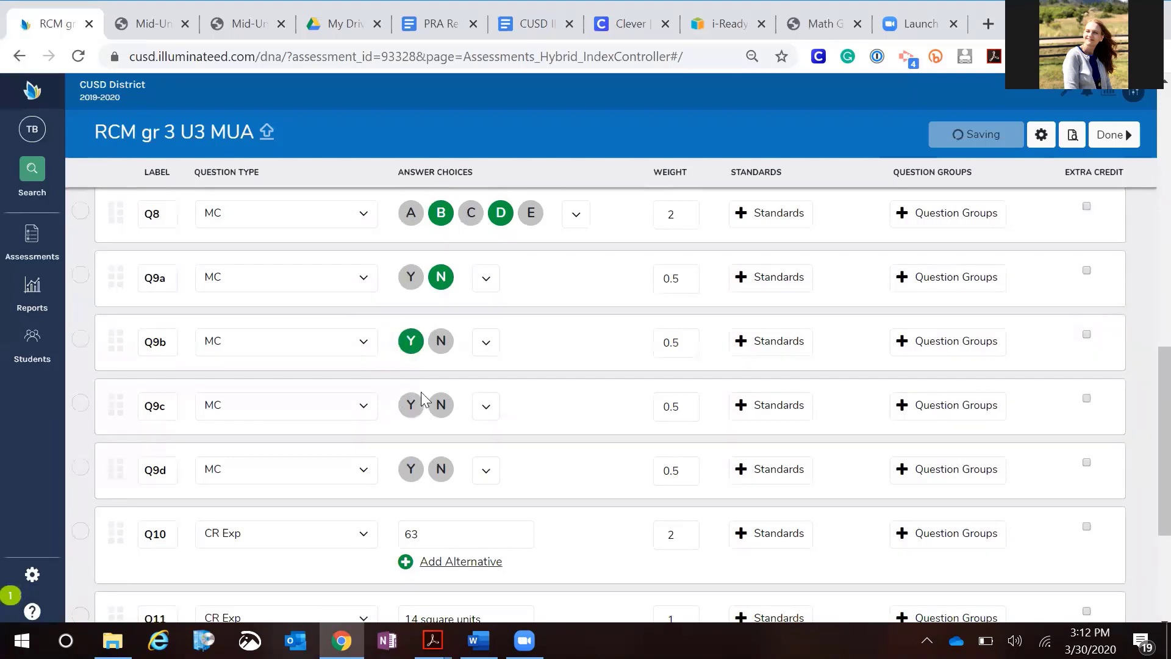
{"action": "left_click", "coordinate": [440, 405]}
{"action": "left_click", "coordinate": [411, 469]}
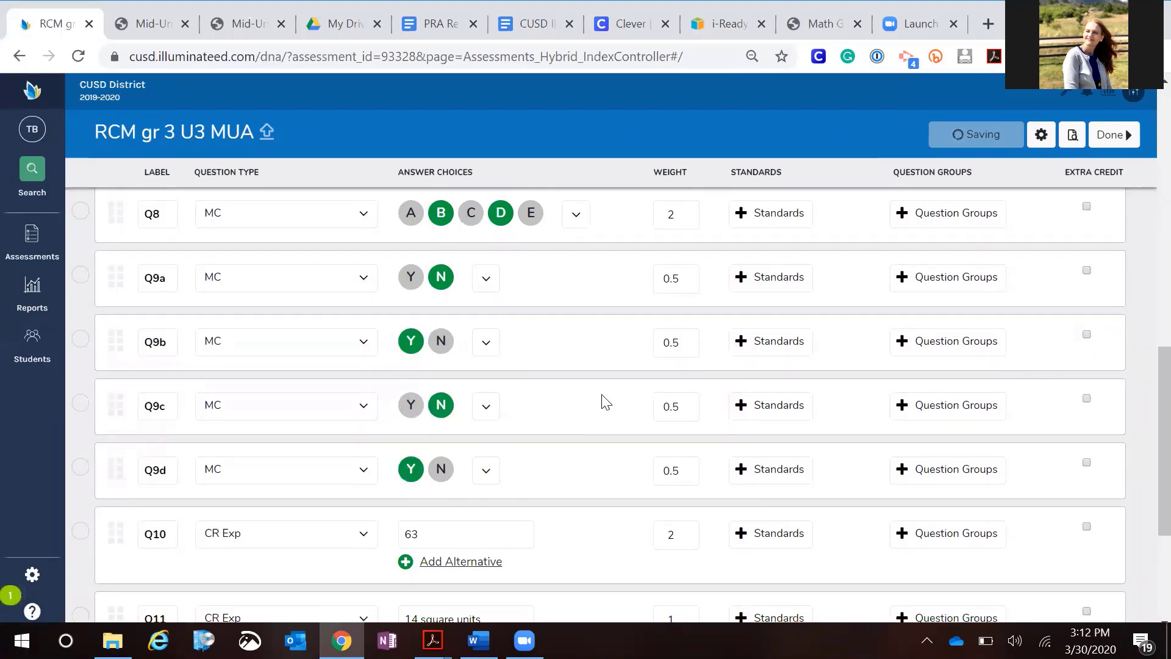
{"action": "scroll", "coordinate": [604, 400], "scroll_direction": "up", "scroll_amount": 3}
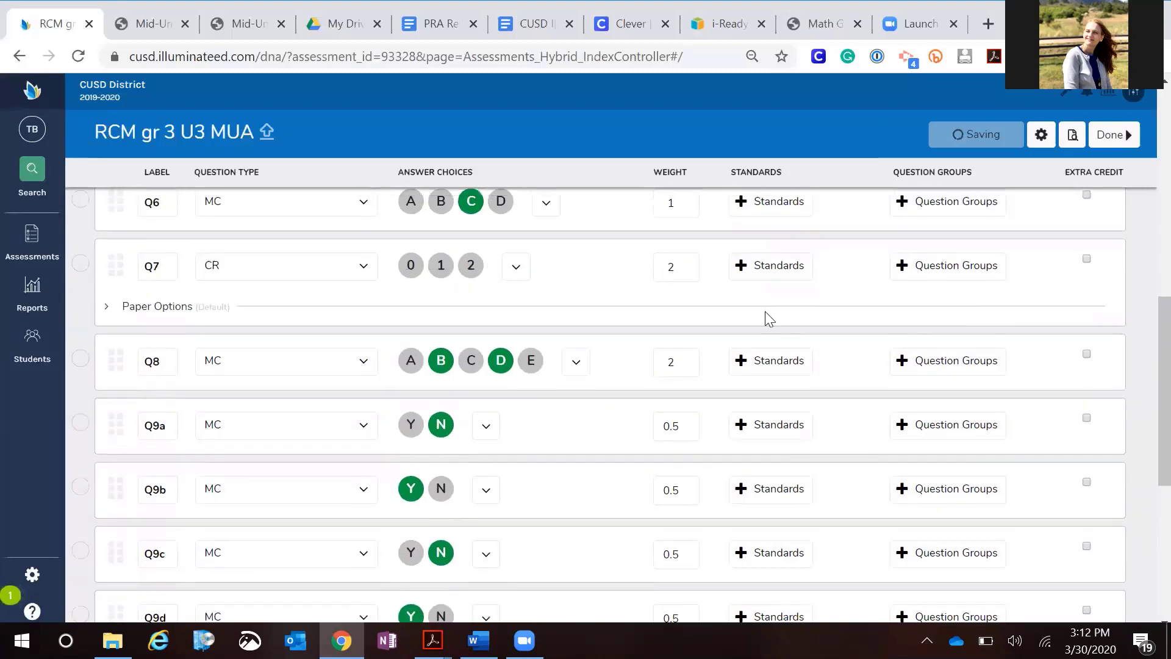
{"action": "left_click", "coordinate": [1117, 140]}
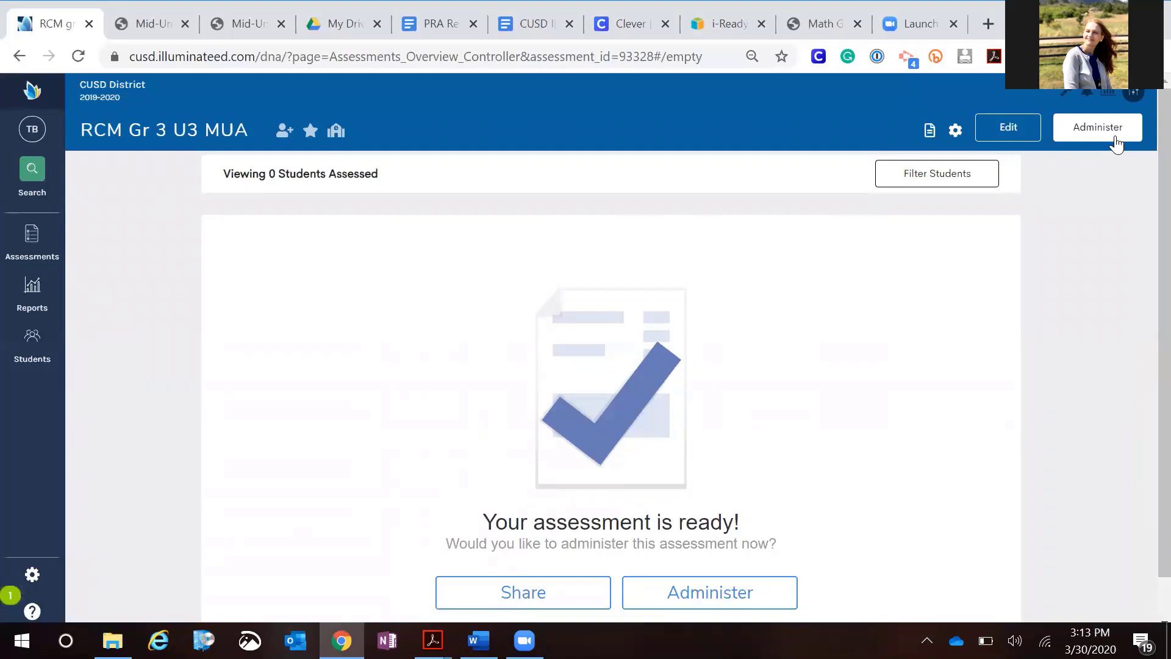
Open the assessment's Personalized Review Assignment and browse Khan Academy resources for the CCSS.Math.3.MD.C.6 activity
{"action": "left_click", "coordinate": [1115, 141]}
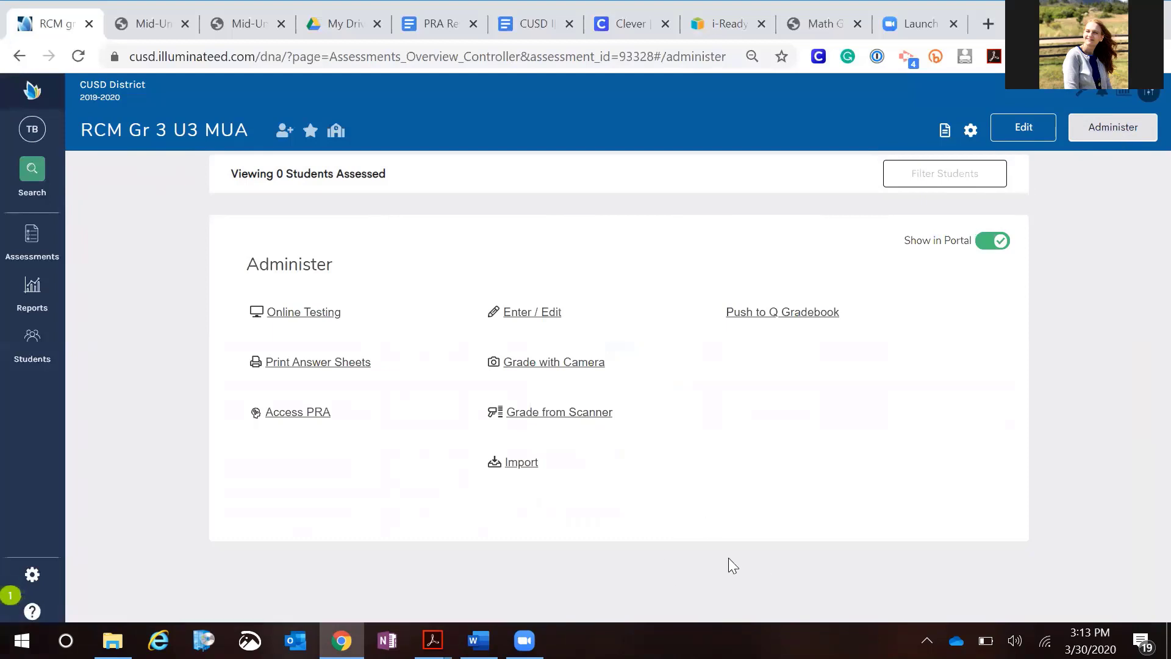
{"action": "left_click", "coordinate": [299, 415]}
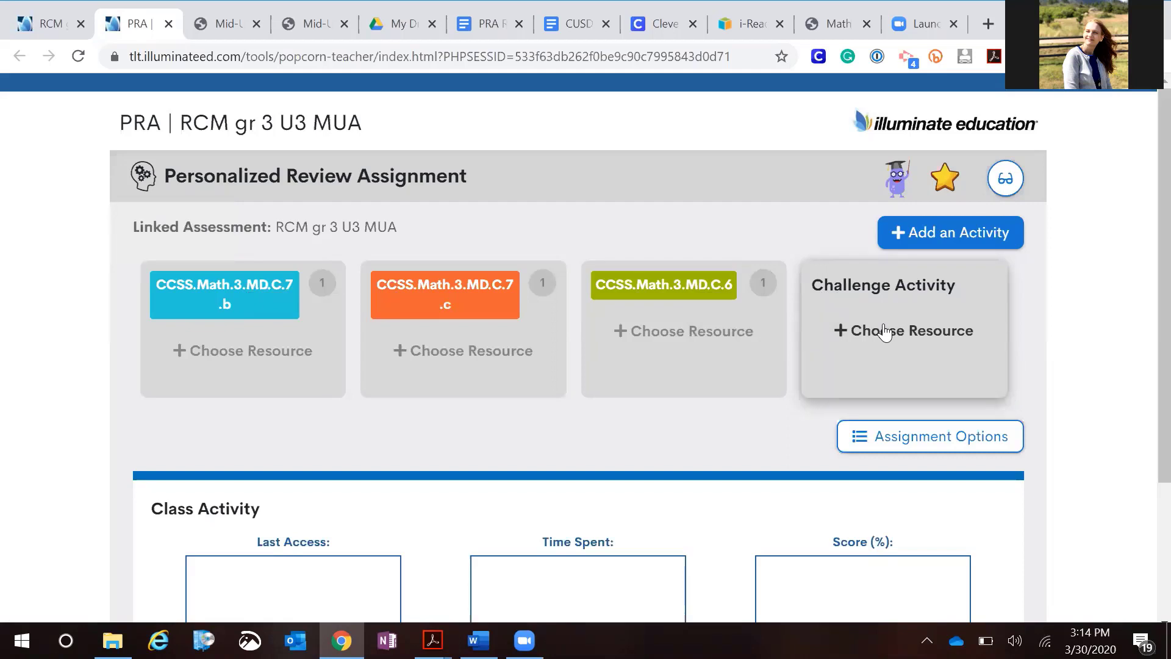
{"action": "mouse_move", "coordinate": [263, 314]}
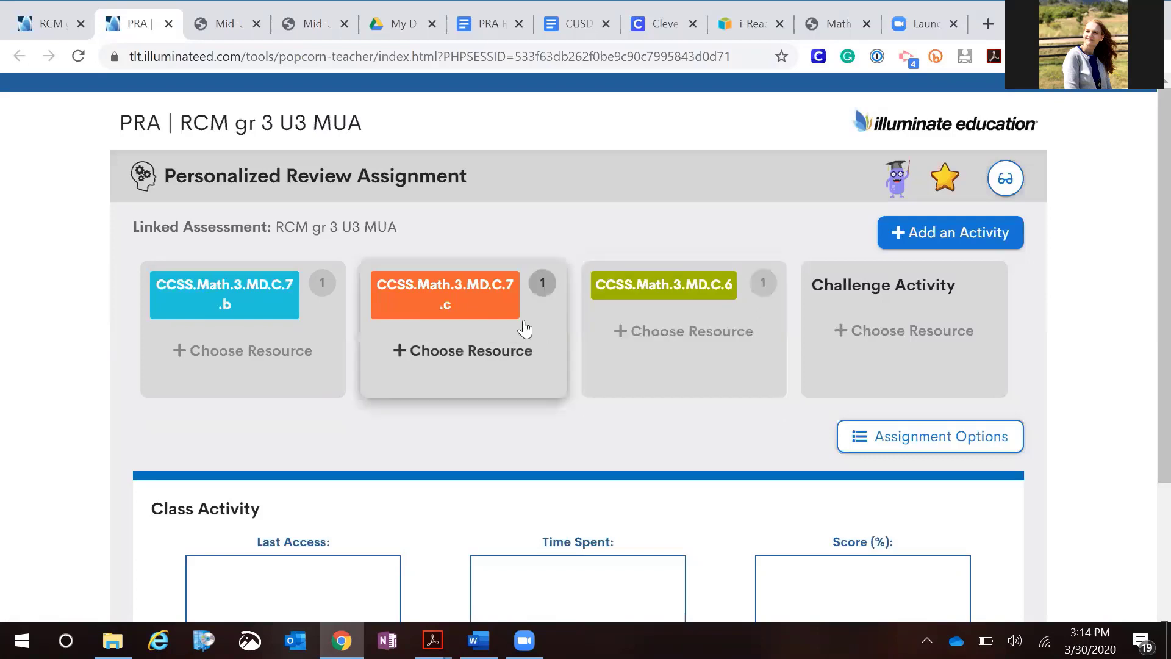
{"action": "left_click", "coordinate": [699, 339]}
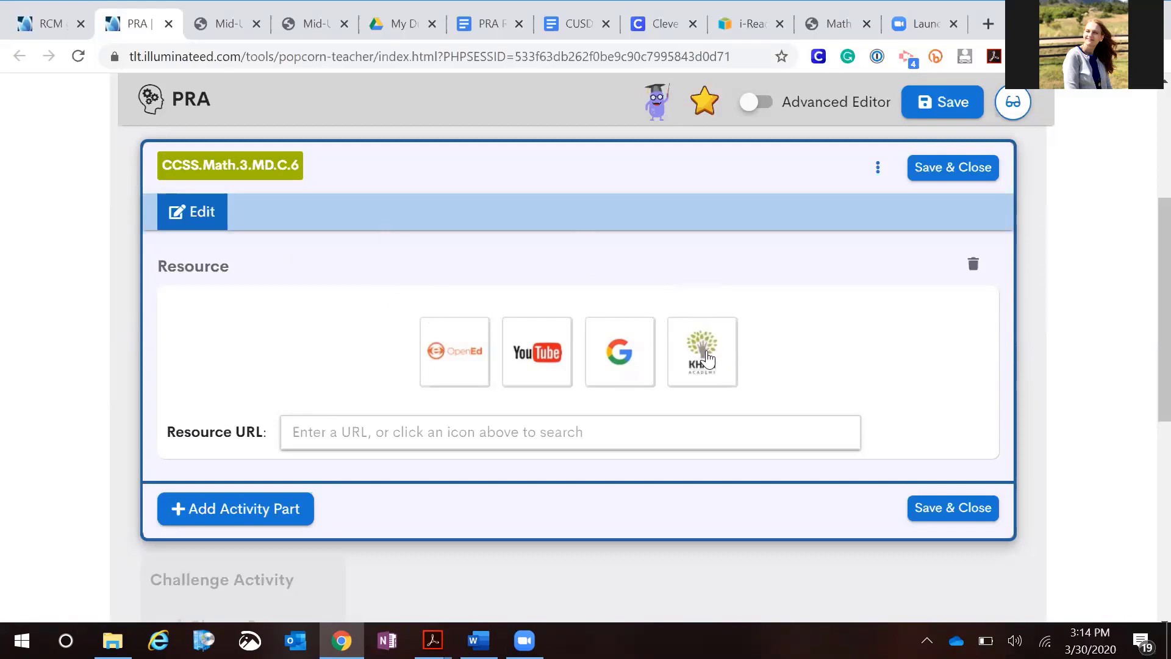
{"action": "left_click", "coordinate": [707, 350]}
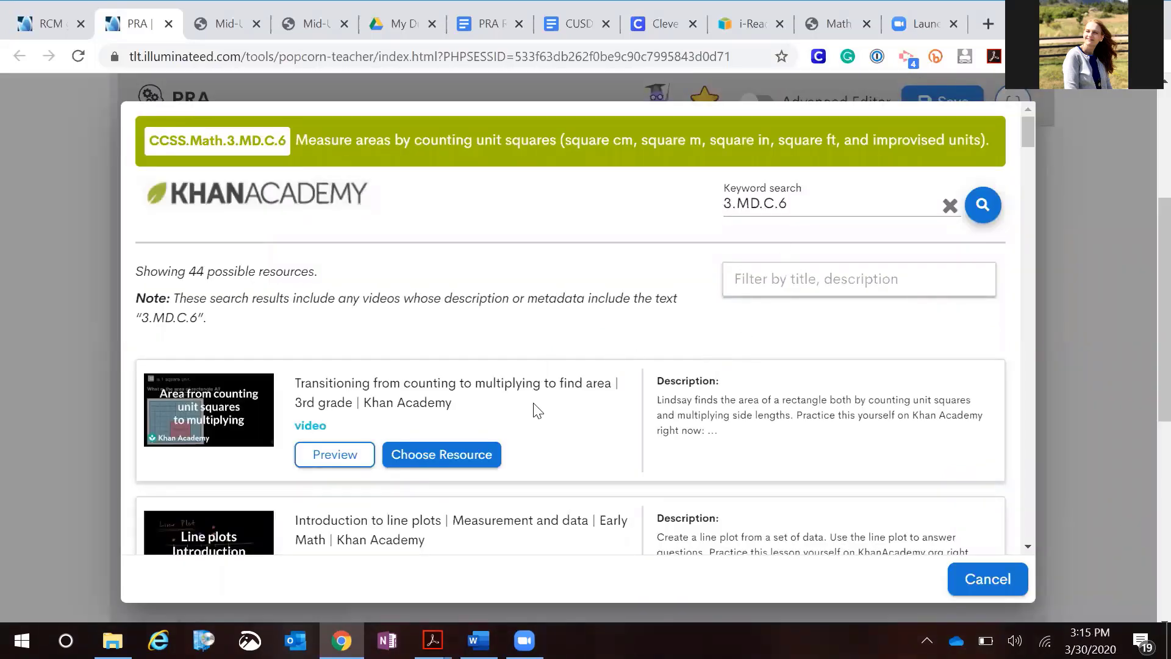
Preview the 'Transitioning from counting to multiplying to find area' video and choose it as the 3.MD.C.6 resource
{"action": "left_click", "coordinate": [325, 462]}
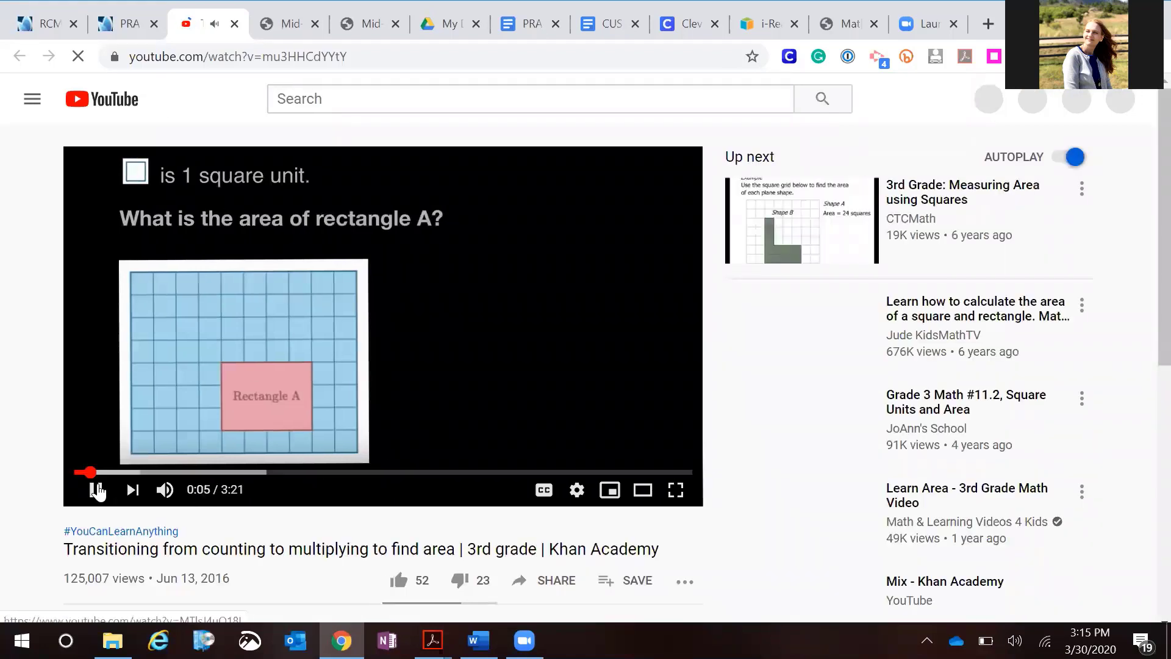
{"action": "left_click", "coordinate": [96, 488]}
{"action": "left_click", "coordinate": [96, 488]}
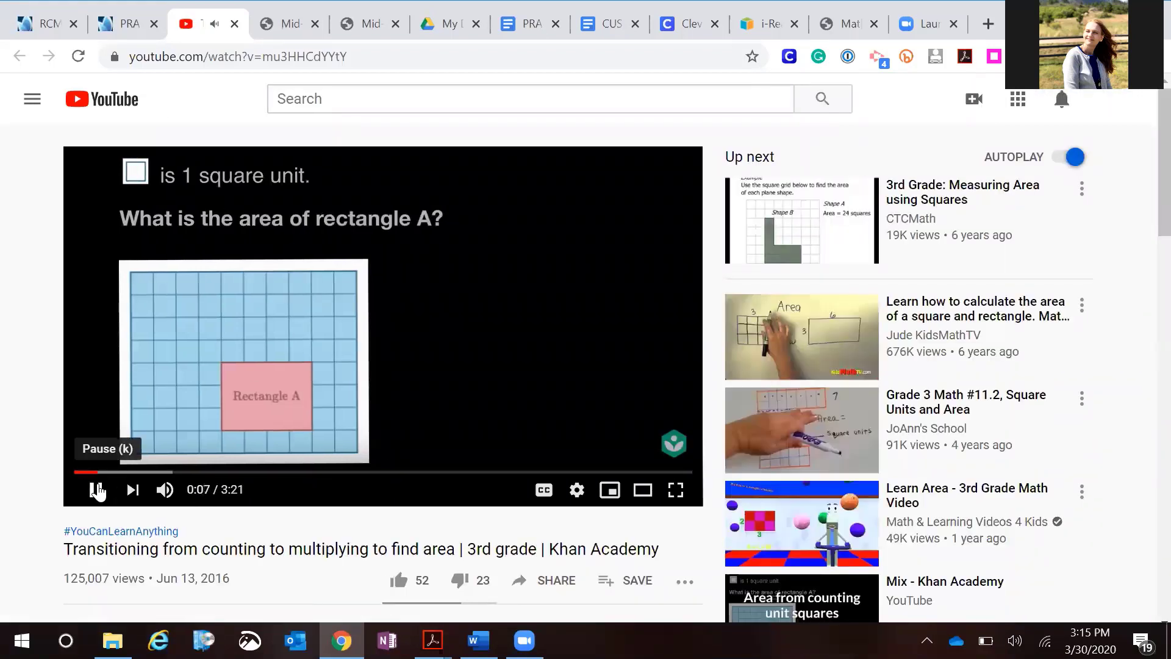
{"action": "left_click", "coordinate": [97, 490]}
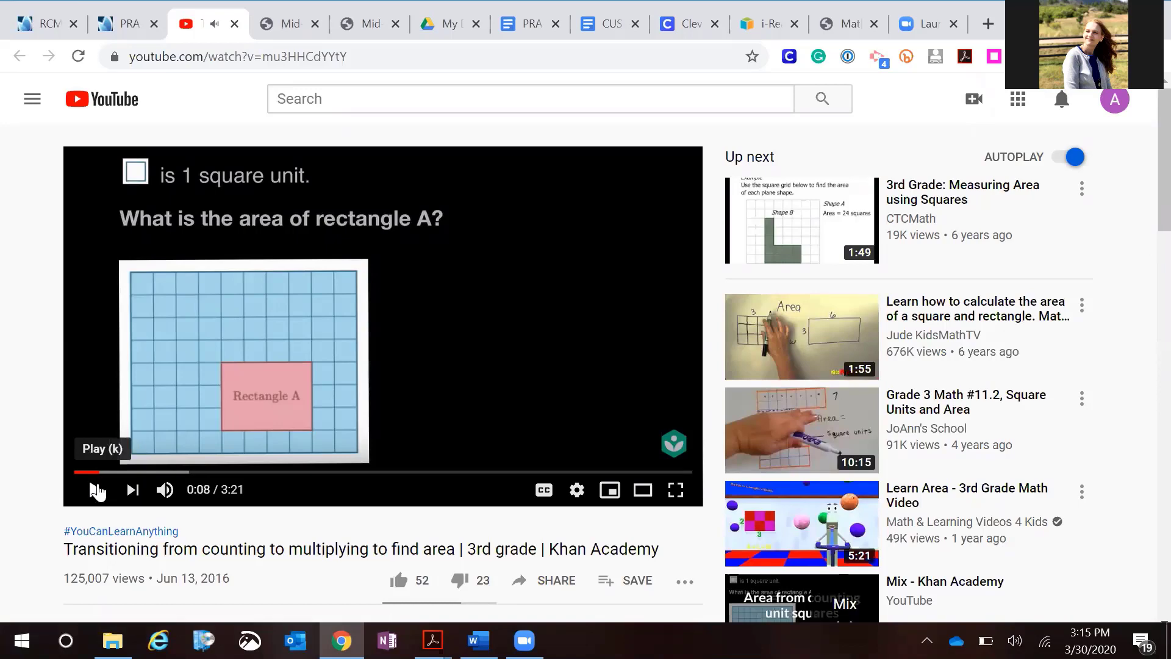
{"action": "left_click", "coordinate": [129, 25]}
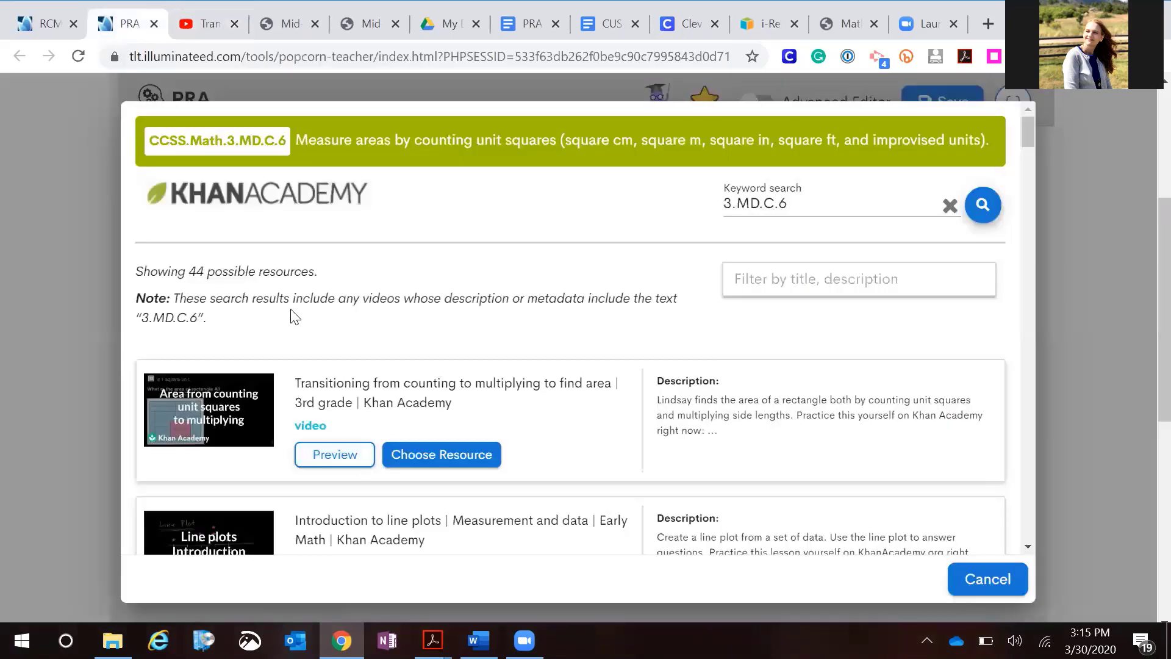
{"action": "left_click", "coordinate": [432, 455]}
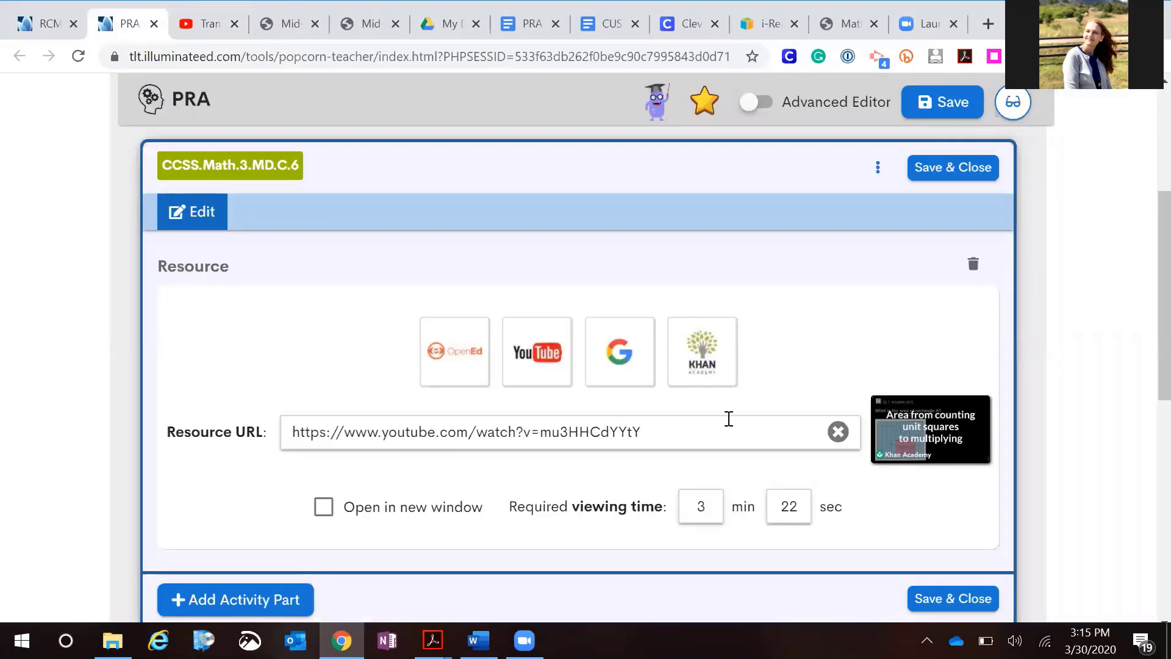
Add a Multiple Choice part to the CCSS.Math.3.MD.C.6 activity
{"action": "scroll", "coordinate": [729, 419], "scroll_direction": "down", "scroll_amount": 1}
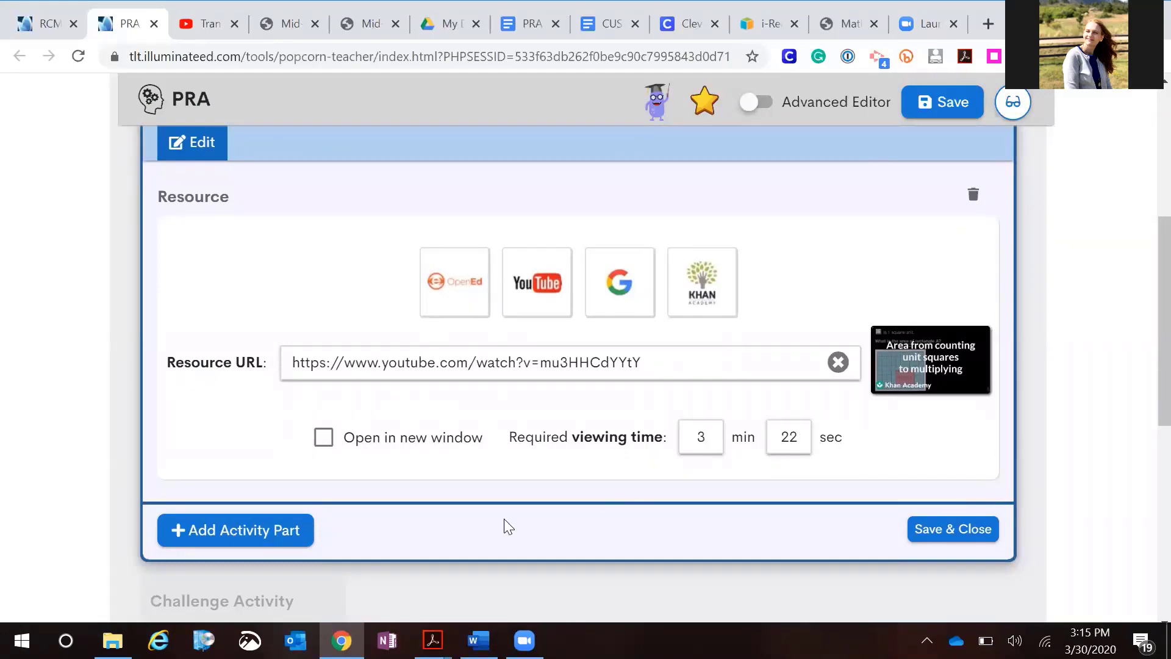
{"action": "left_click", "coordinate": [255, 535]}
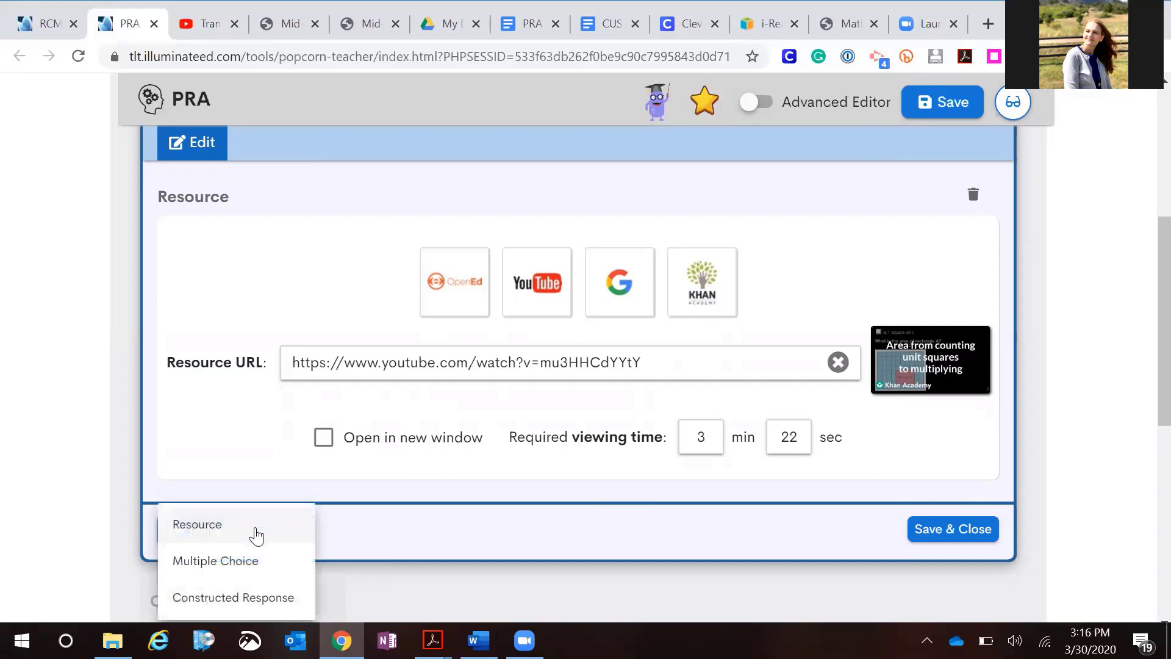
{"action": "scroll", "coordinate": [400, 392], "scroll_direction": "down", "scroll_amount": 2}
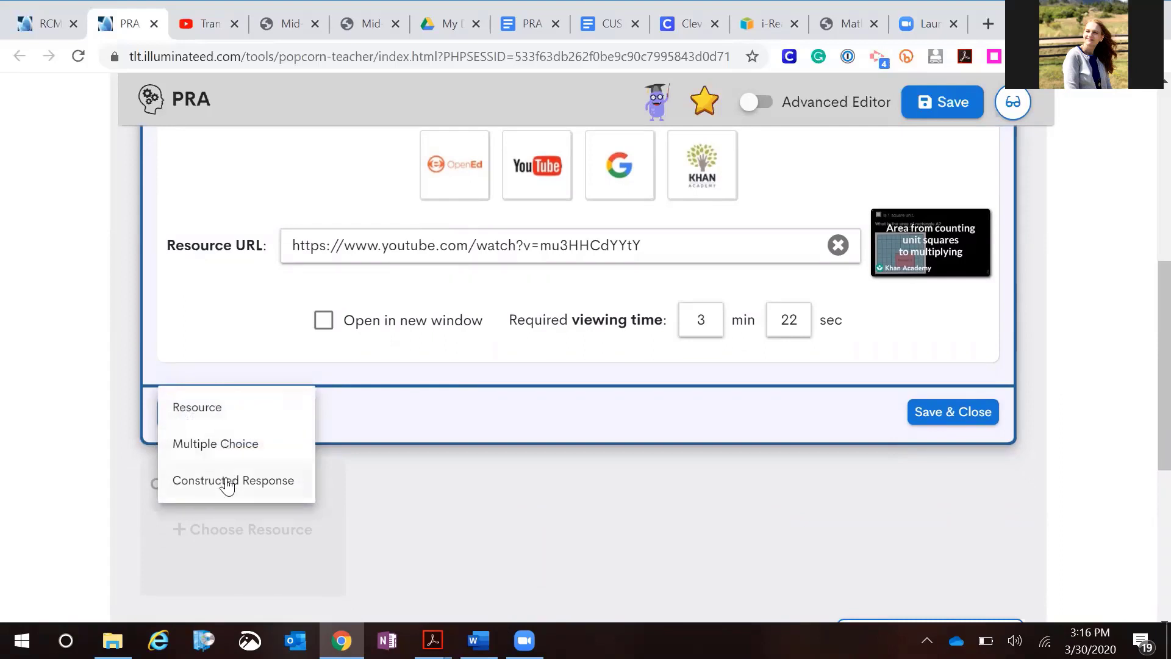
{"action": "left_click", "coordinate": [220, 443]}
{"action": "scroll", "coordinate": [377, 490], "scroll_direction": "down", "scroll_amount": 1}
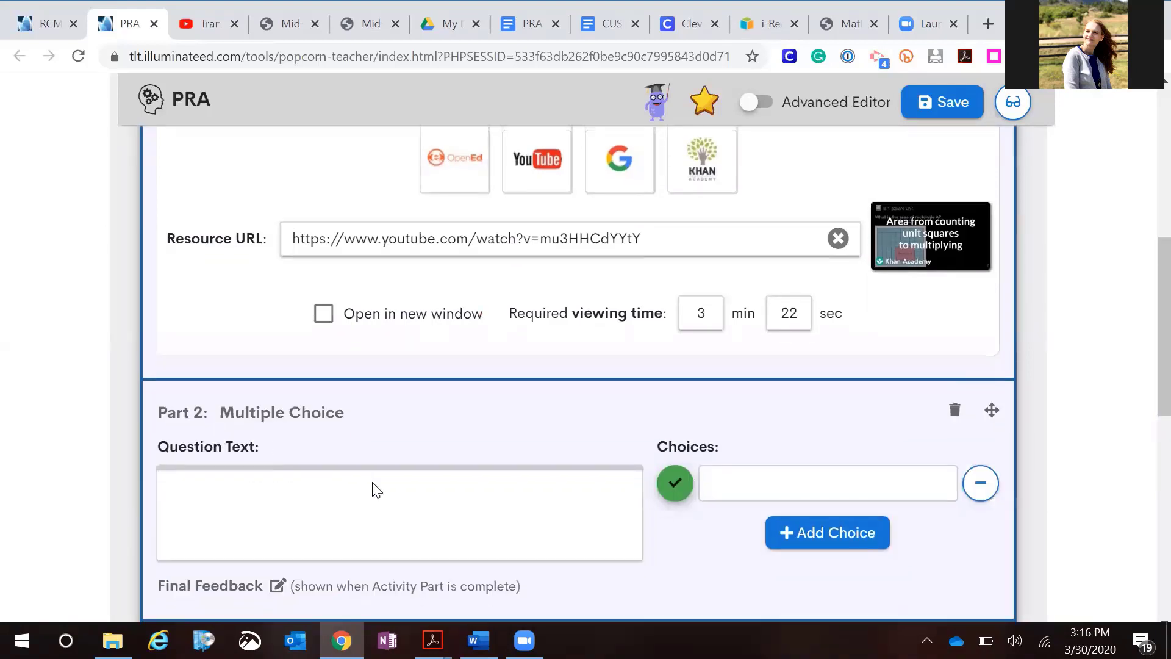
{"action": "scroll", "coordinate": [377, 490], "scroll_direction": "down", "scroll_amount": 1}
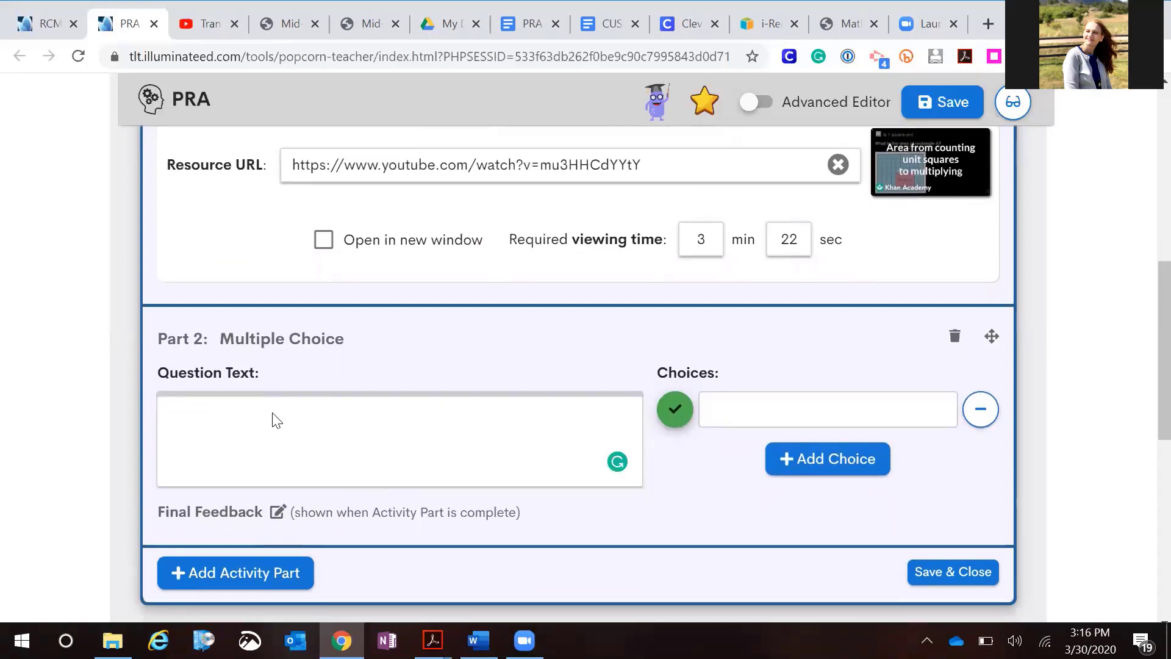
Enter the question text 'What is the area of this shape?' in the multiple choice part
{"action": "type", "text": "What is the area"}
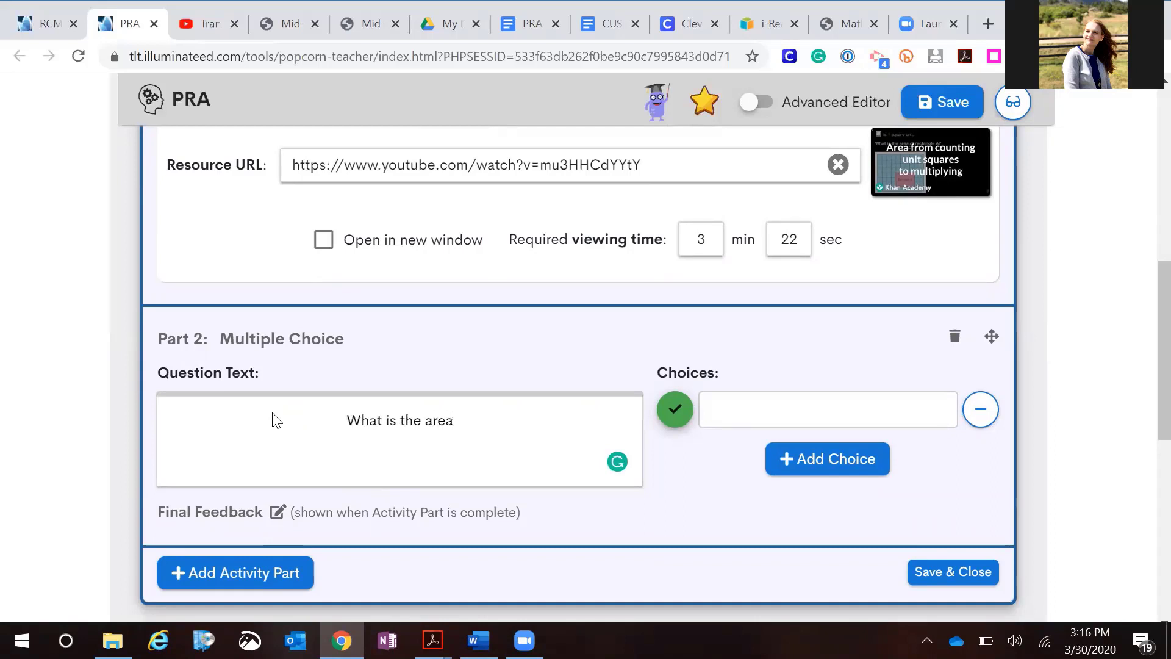
{"action": "type", "text": " of this sh"}
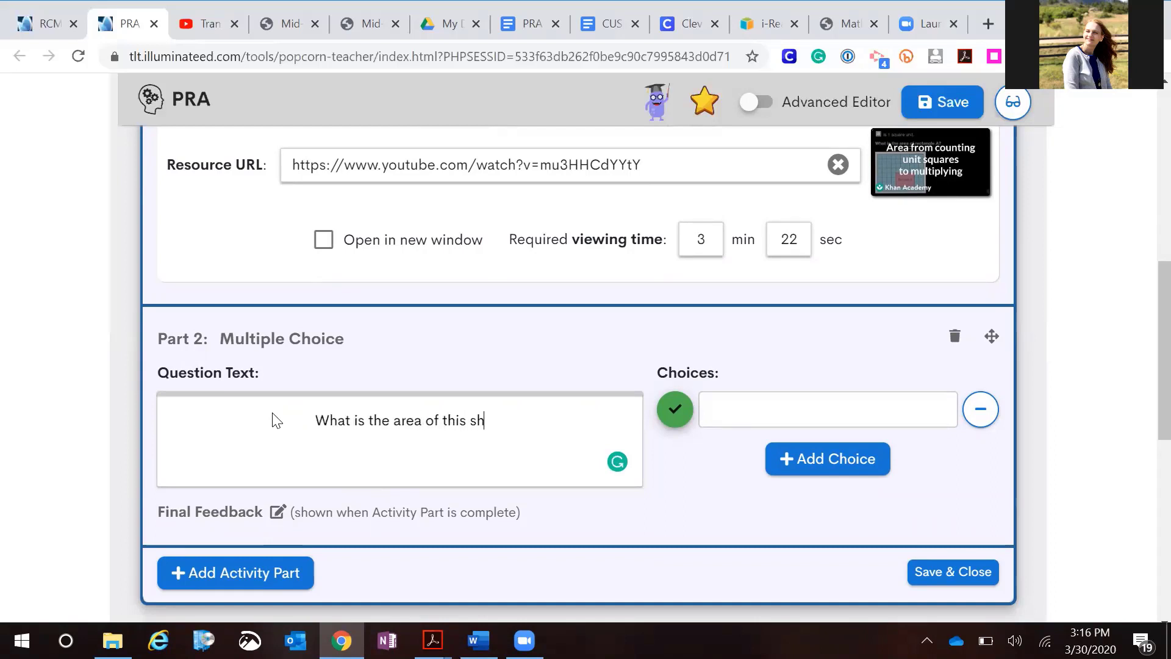
{"action": "type", "text": "ape?"}
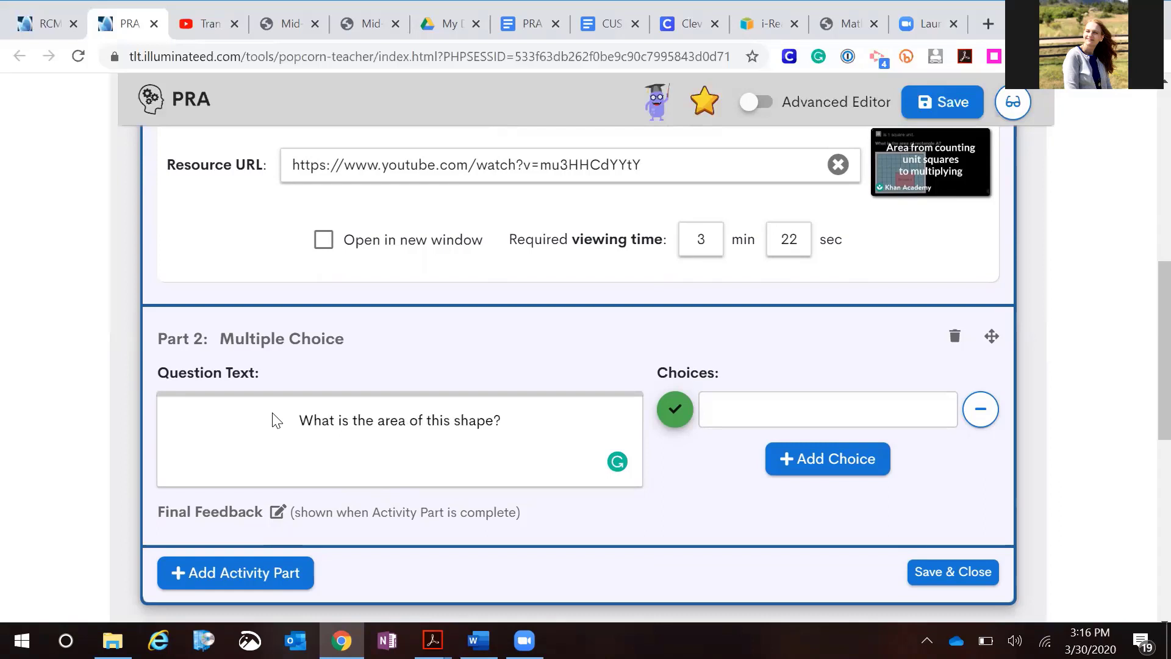
Copy the L-shaped figure from the PRA Resources document and paste it below the question text
{"action": "left_click", "coordinate": [529, 28]}
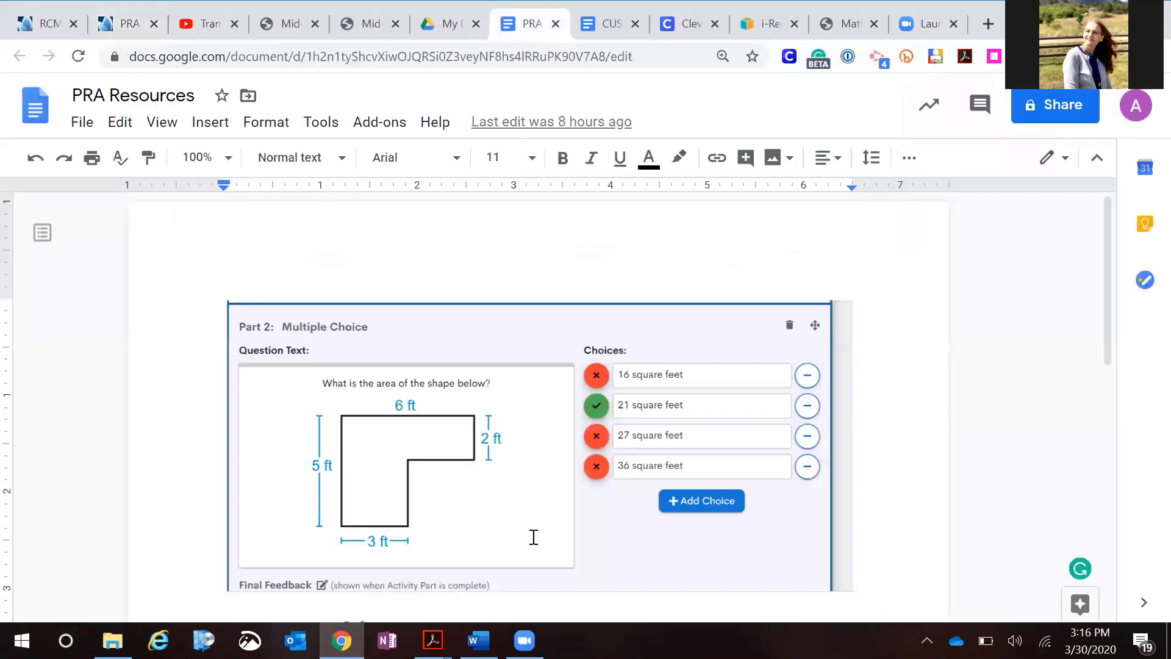
{"action": "scroll", "coordinate": [533, 536], "scroll_direction": "down", "scroll_amount": 5}
{"action": "left_click", "coordinate": [335, 389]}
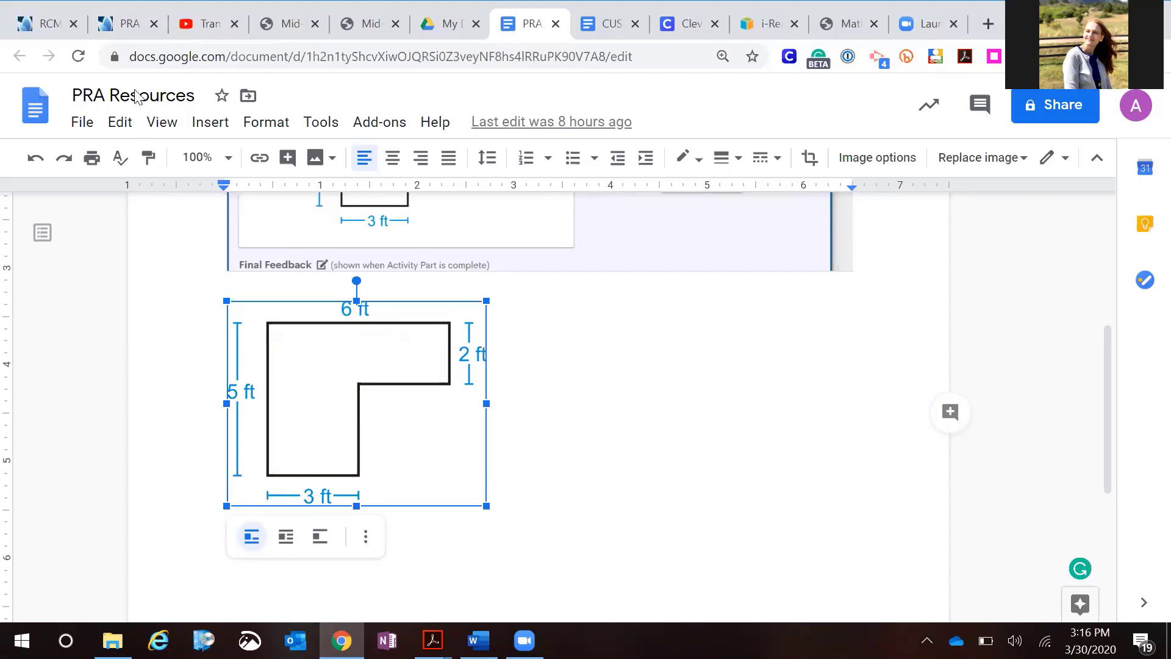
{"action": "left_click", "coordinate": [128, 31]}
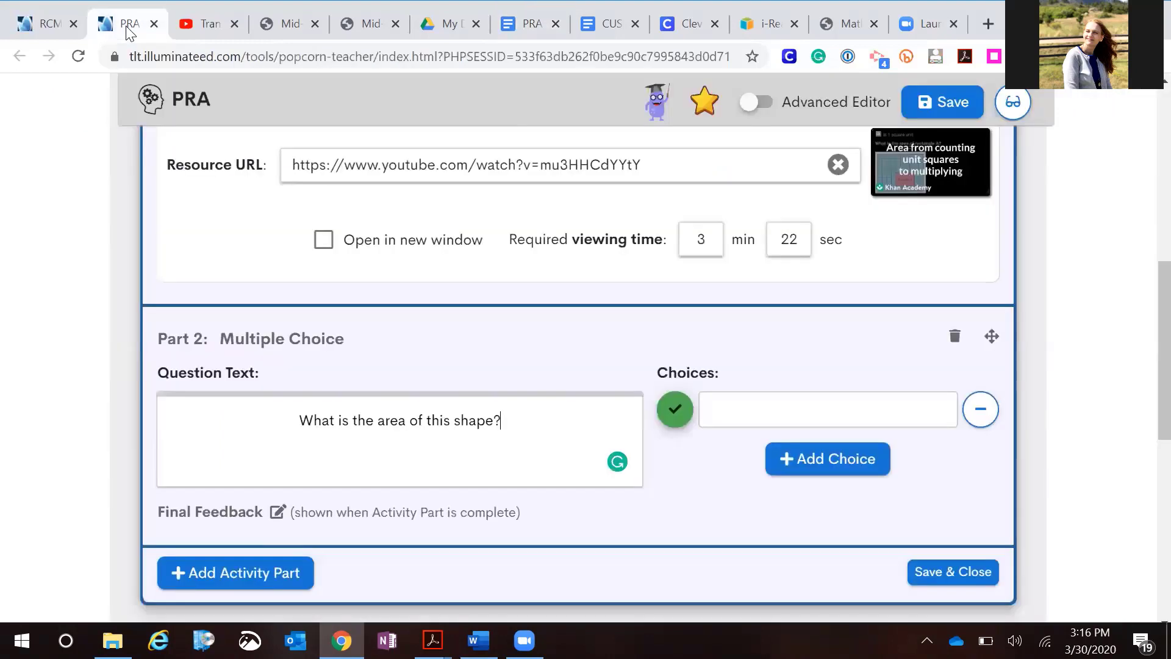
{"action": "left_click", "coordinate": [390, 462]}
{"action": "key", "text": "Return"}
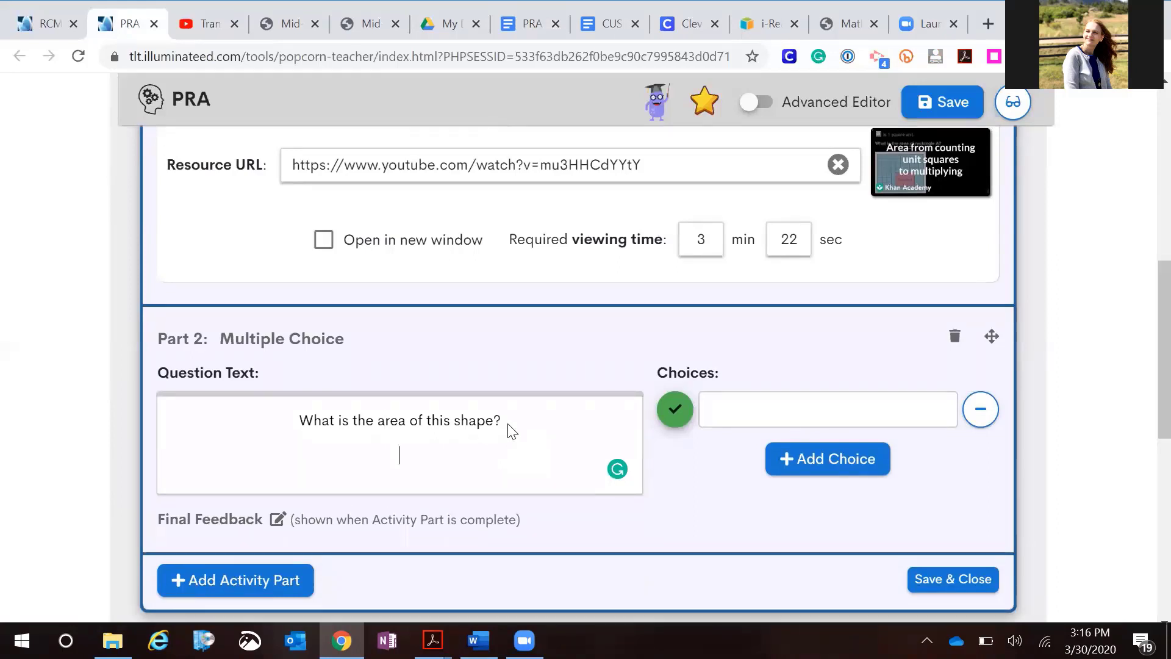
{"action": "key", "text": "ctrl+v"}
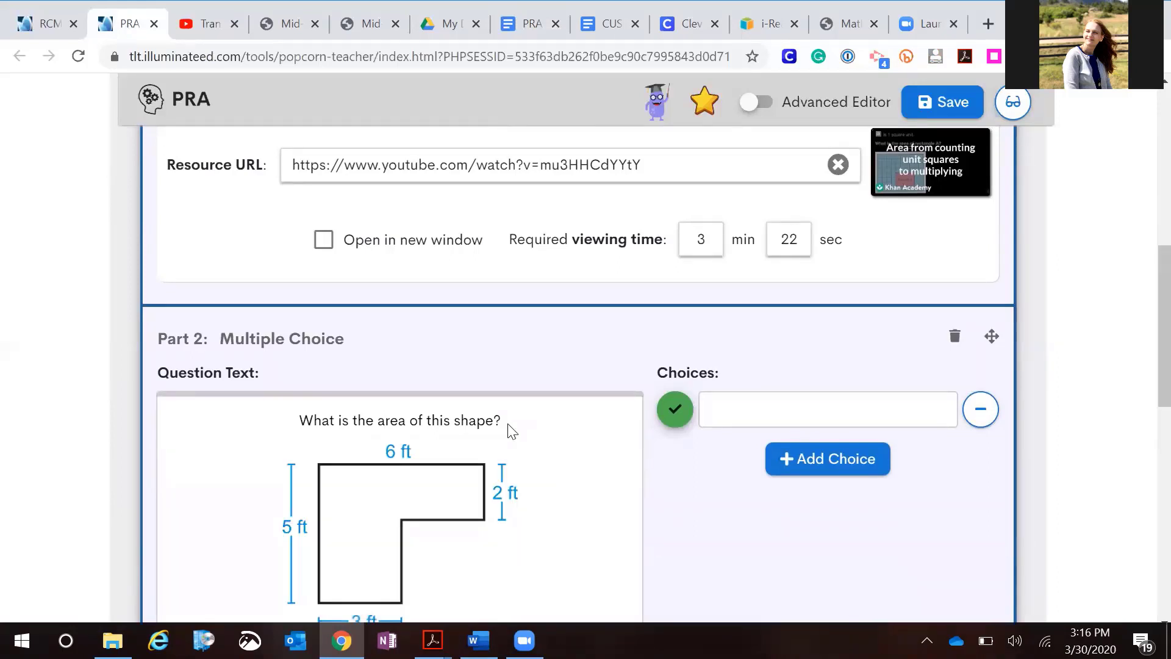
Arrange the PRA Resources document side by side with the editor to show the multiple choice answers
{"action": "scroll", "coordinate": [521, 540], "scroll_direction": "down", "scroll_amount": 5}
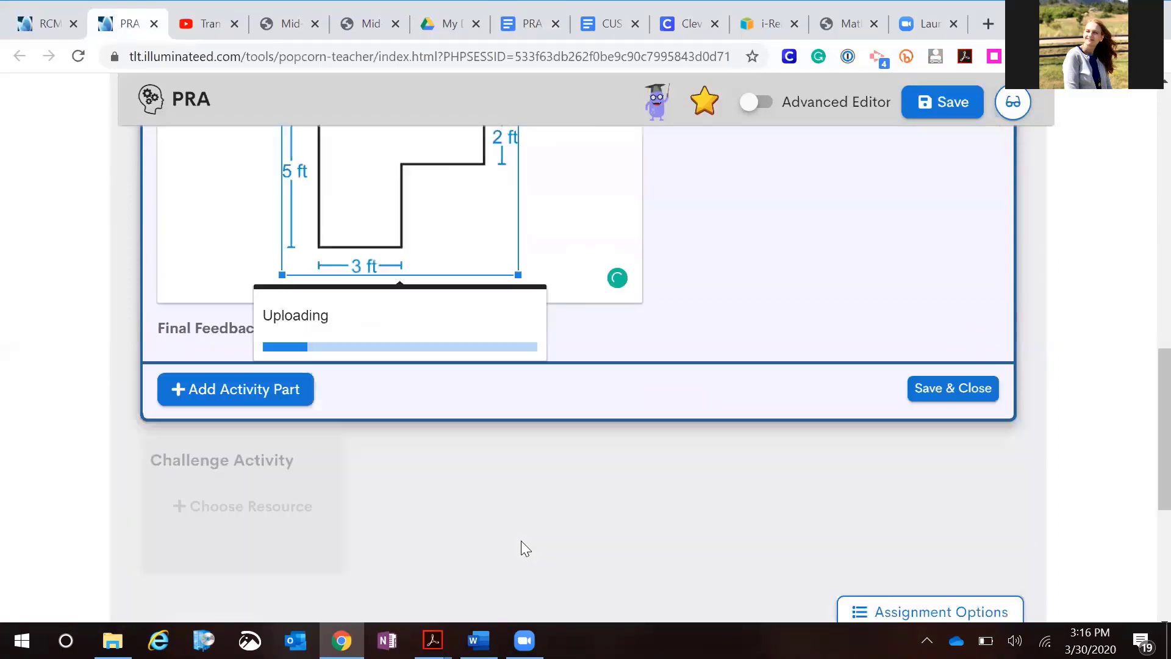
{"action": "left_click", "coordinate": [668, 309]}
{"action": "scroll", "coordinate": [648, 286], "scroll_direction": "up", "scroll_amount": 3}
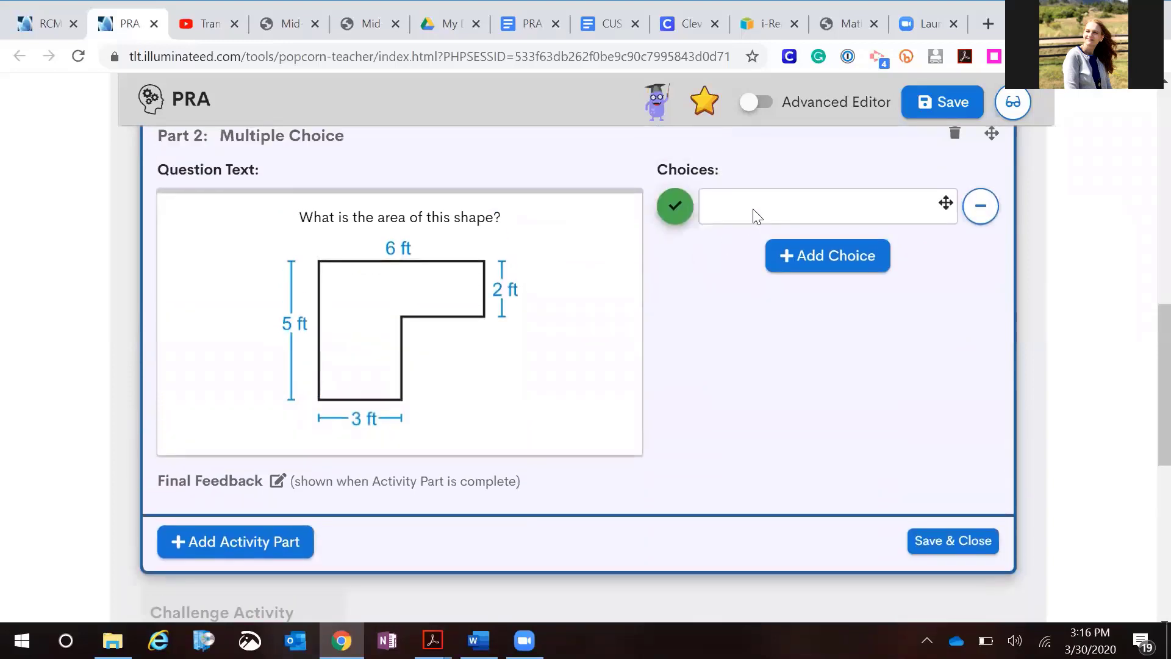
{"action": "left_click", "coordinate": [754, 209]}
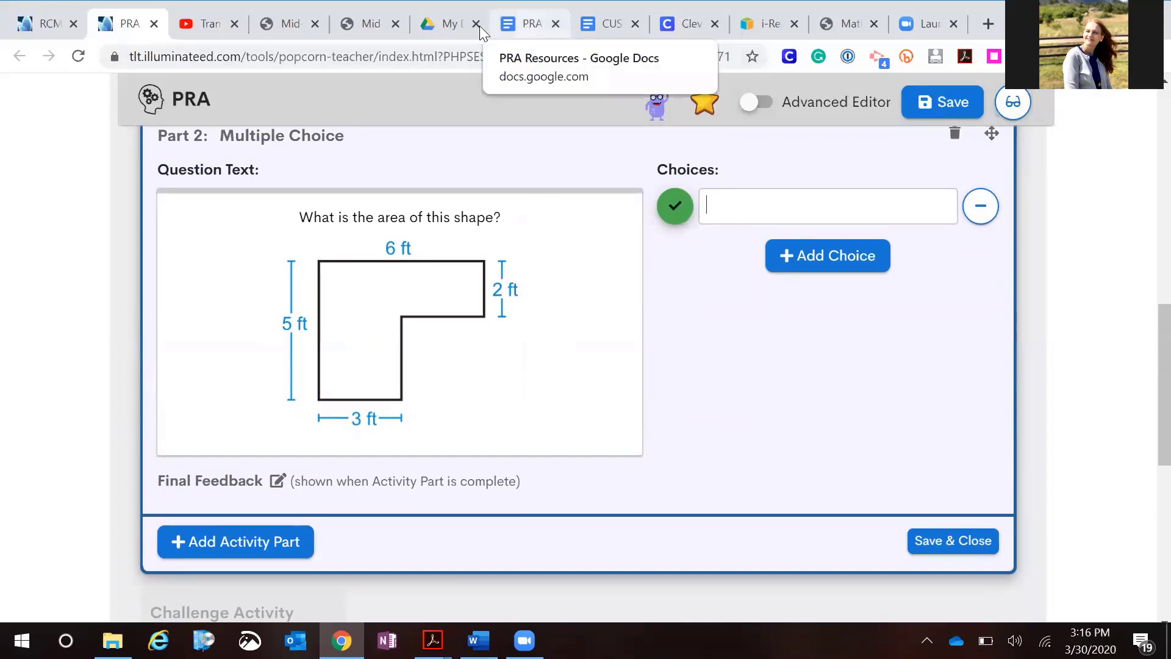
{"action": "left_click_drag", "start_coordinate": [523, 24], "coordinate": [217, 33]}
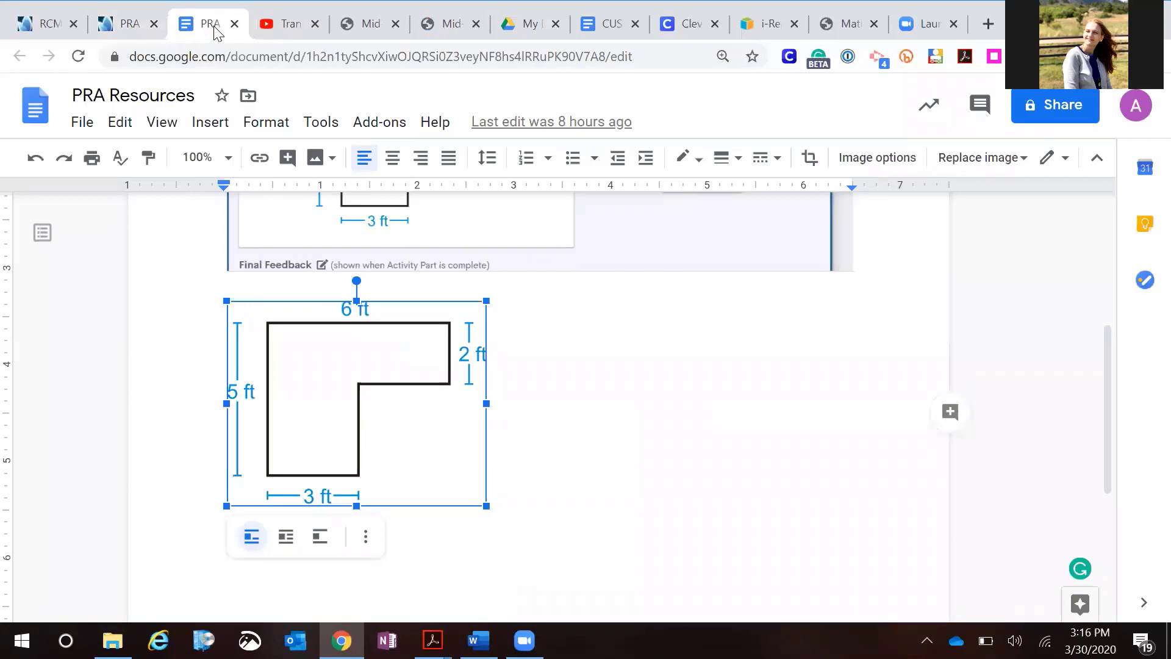
{"action": "left_click", "coordinate": [122, 27]}
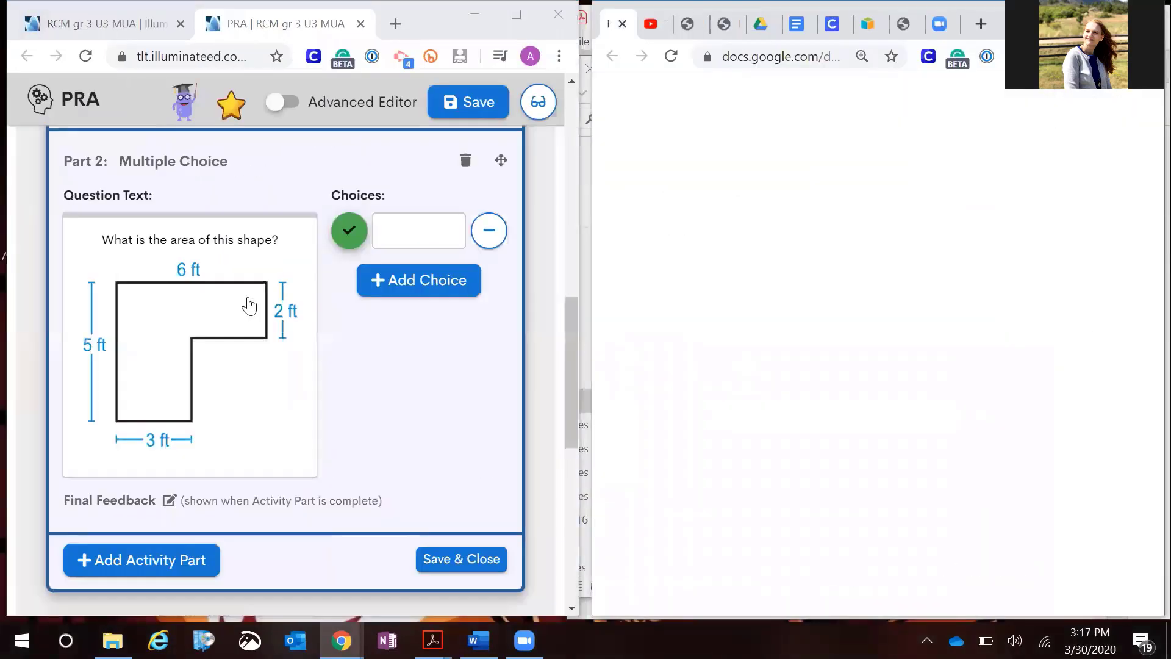
{"action": "scroll", "coordinate": [711, 382], "scroll_direction": "up", "scroll_amount": 5}
{"action": "scroll", "coordinate": [709, 381], "scroll_direction": "right", "scroll_amount": 7}
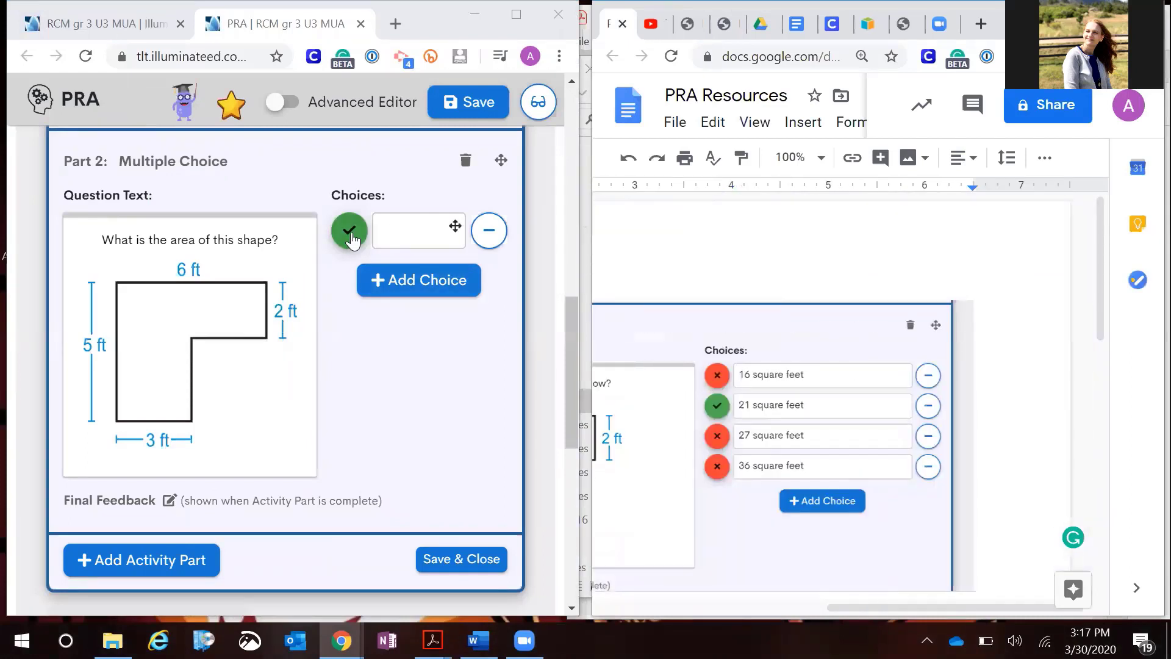
Mark the first choice incorrect and enter '16 square feet' as its text
{"action": "left_click", "coordinate": [390, 240]}
{"action": "left_click", "coordinate": [392, 239]}
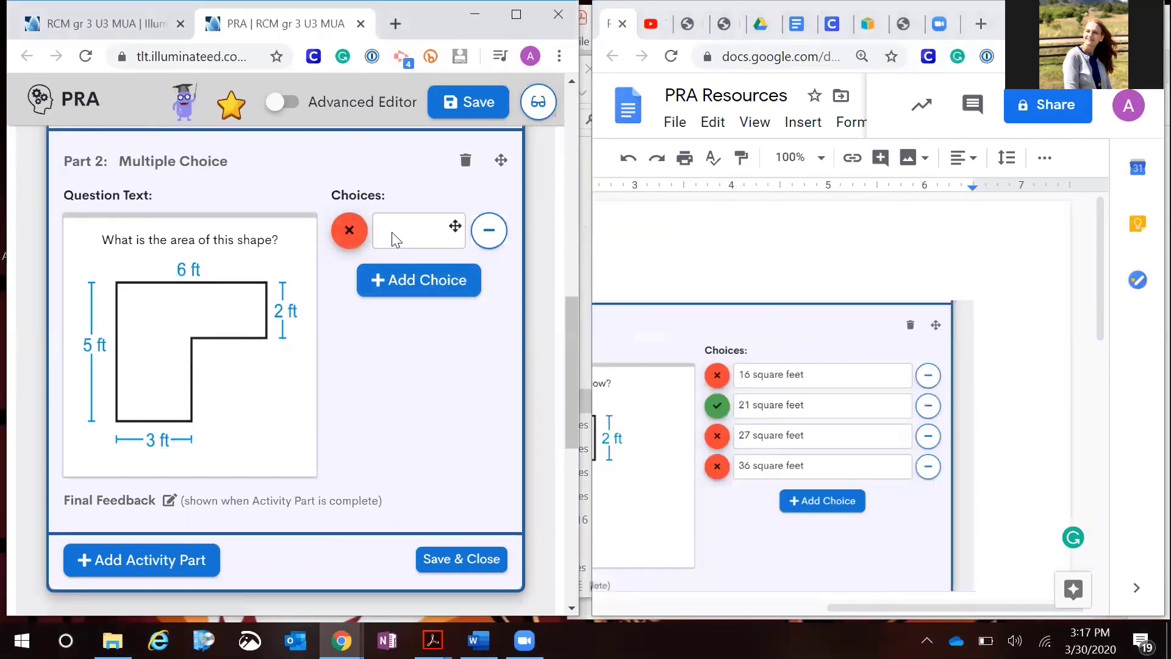
{"action": "type", "text": "16 square fee"}
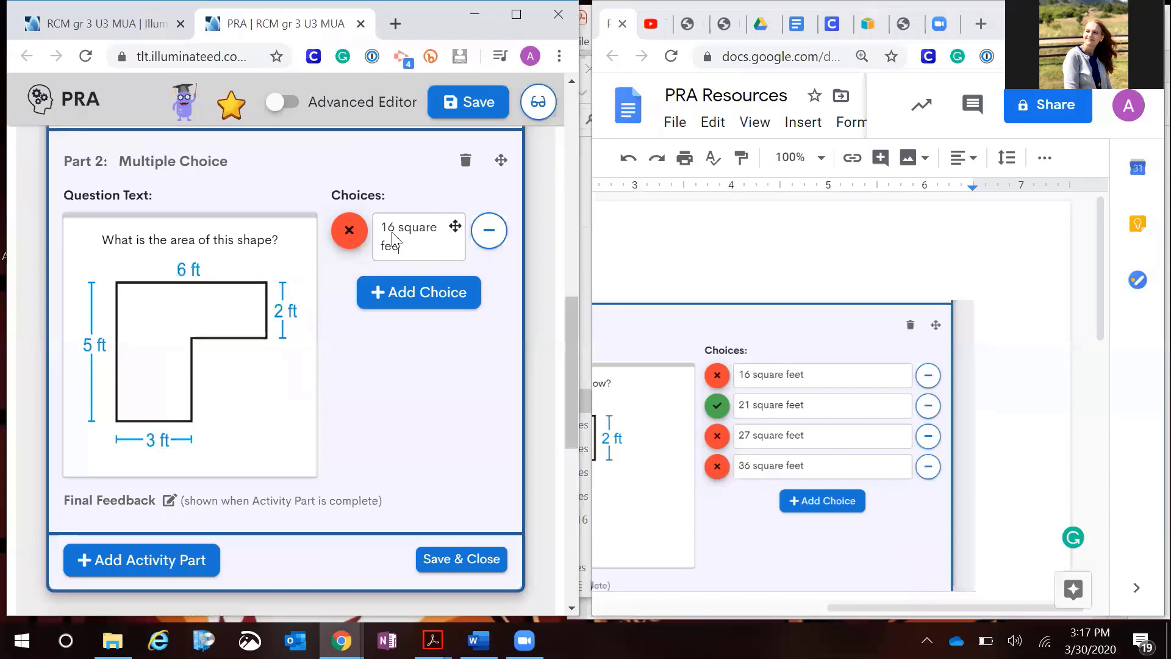
{"action": "type", "text": "t"}
{"action": "left_click_drag", "start_coordinate": [403, 246], "coordinate": [380, 230]}
{"action": "key", "text": "ctrl+c"}
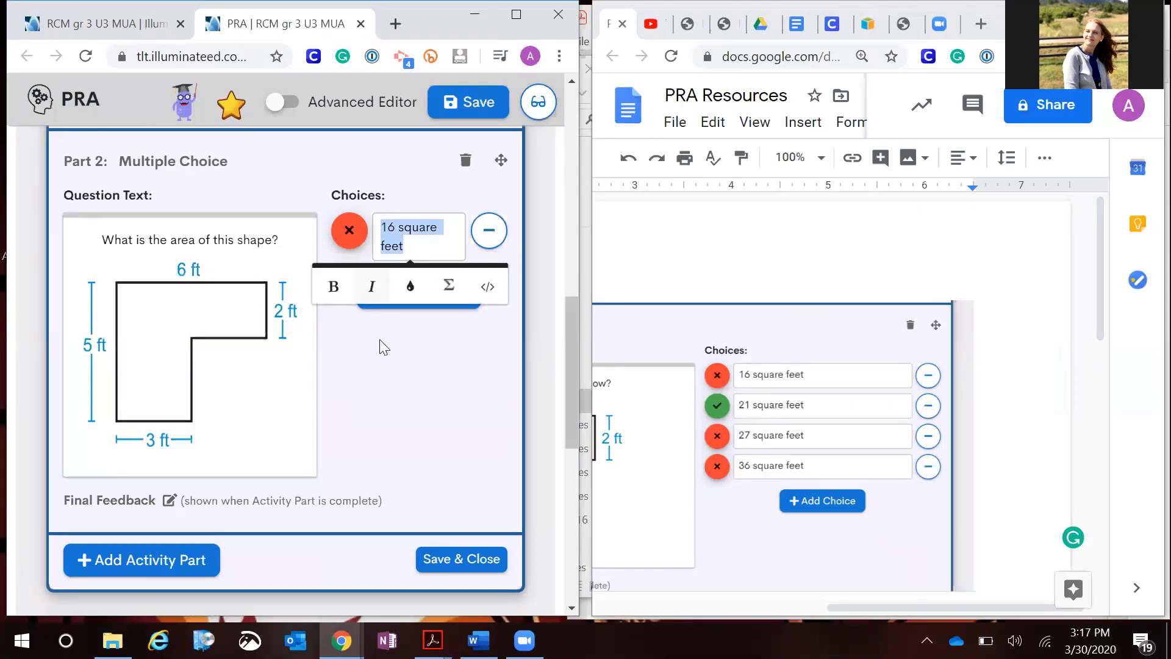
Add three more answer choices to the multiple choice part
{"action": "left_click", "coordinate": [386, 357]}
{"action": "left_click", "coordinate": [411, 293]}
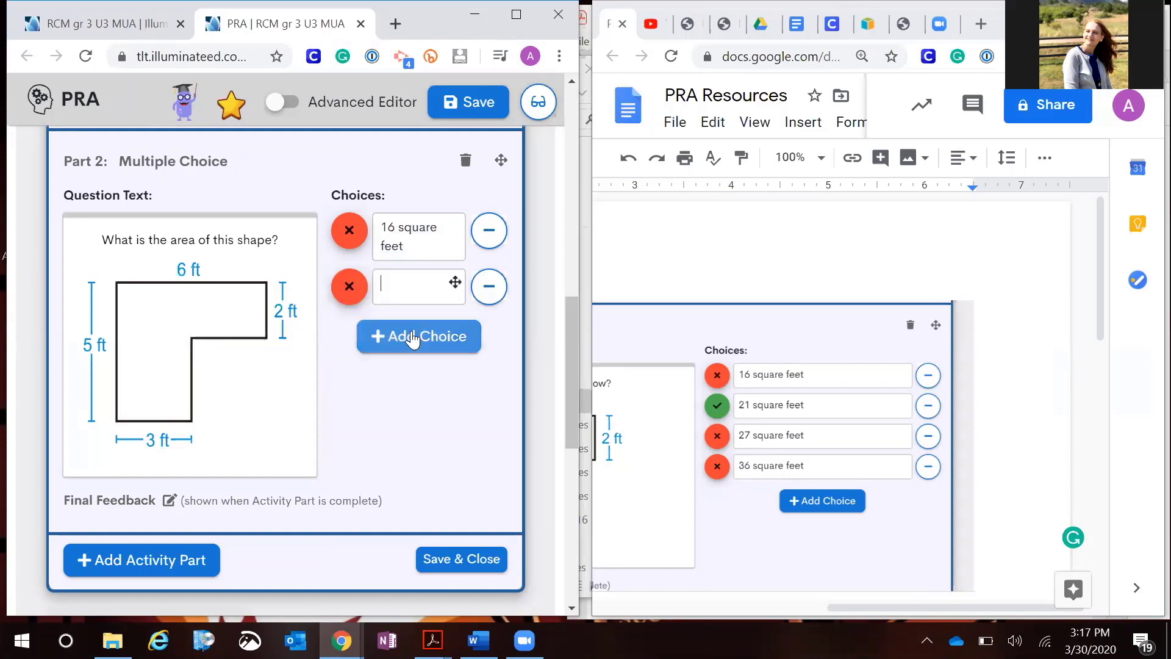
{"action": "left_click", "coordinate": [412, 345]}
{"action": "left_click", "coordinate": [400, 381]}
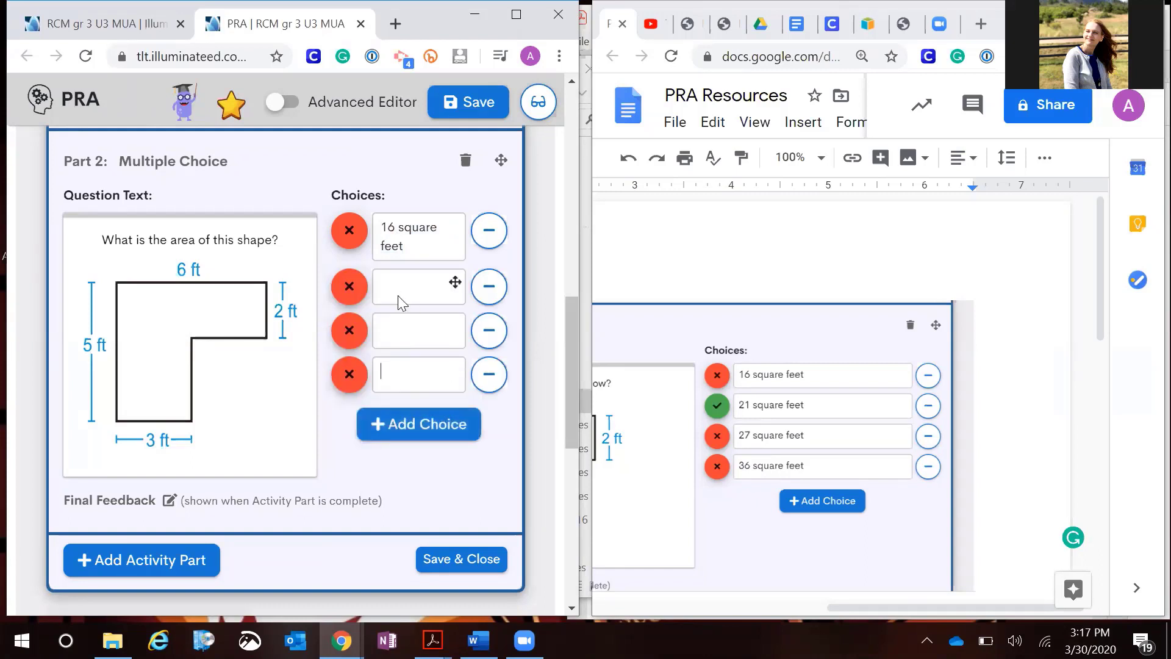
Enter '21 square feet' as the second choice and mark it as the correct answer
{"action": "key", "text": "ctrl+v"}
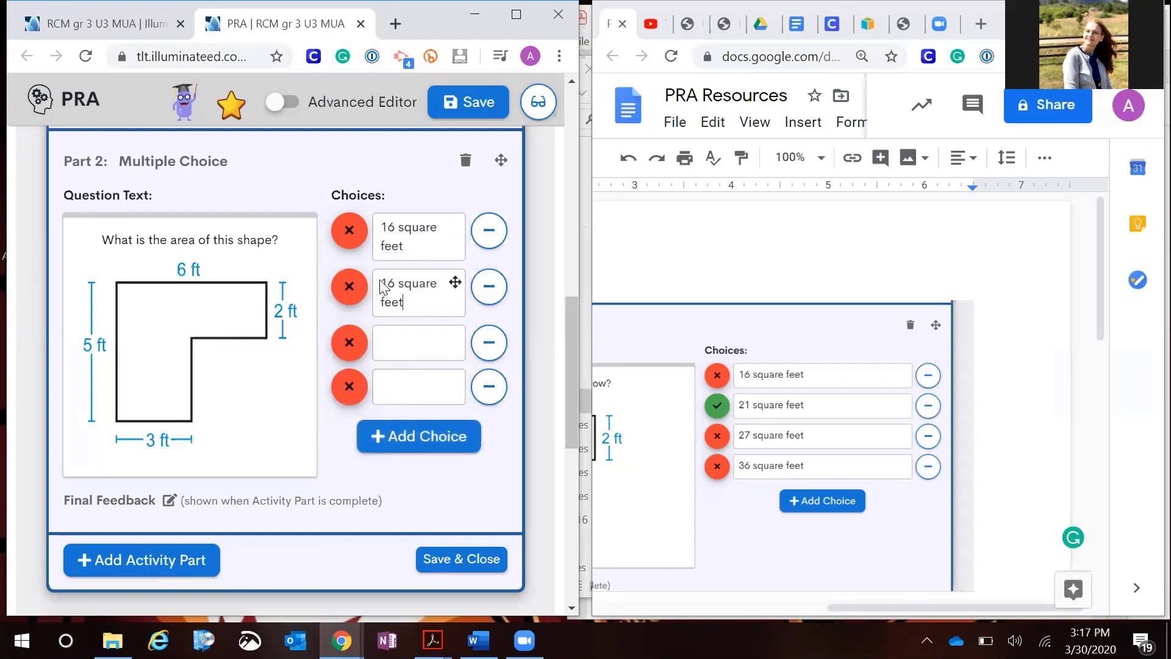
{"action": "key", "text": "BackSpace"}
{"action": "type", "text": "21"}
{"action": "double_click", "coordinate": [401, 285]}
{"action": "key", "text": "BackSpace"}
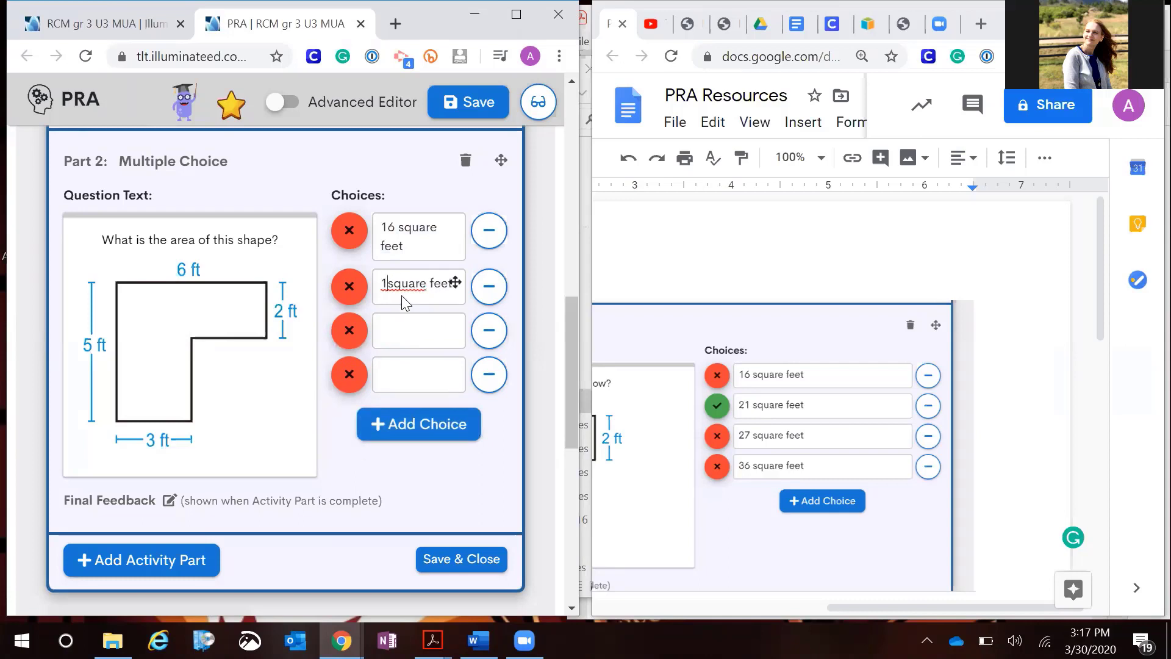
{"action": "type", "text": "21"}
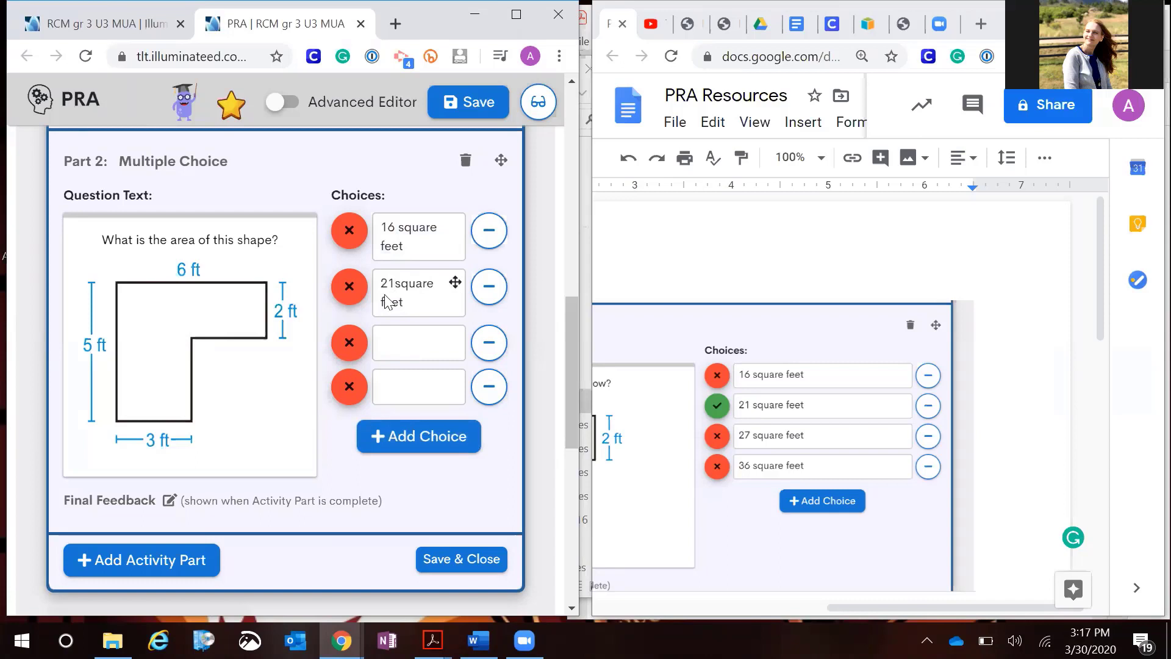
{"action": "left_click", "coordinate": [354, 296]}
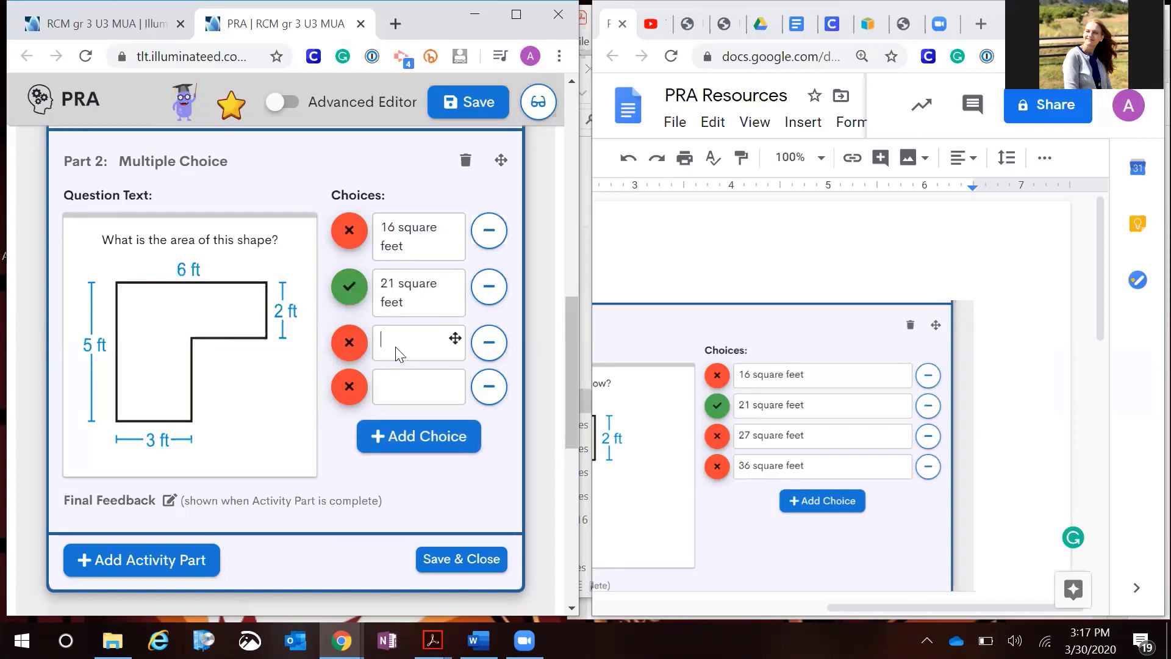
Enter '27 square feet' as the third choice
{"action": "left_click", "coordinate": [816, 436]}
{"action": "double_click", "coordinate": [816, 436]}
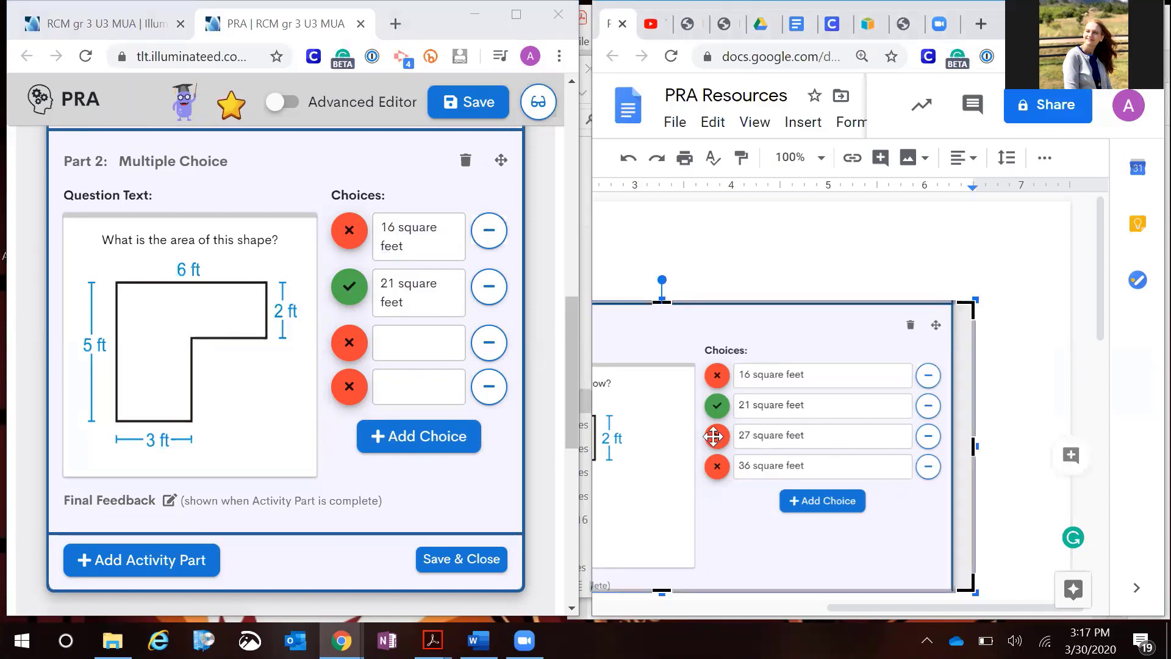
{"action": "left_click", "coordinate": [419, 357]}
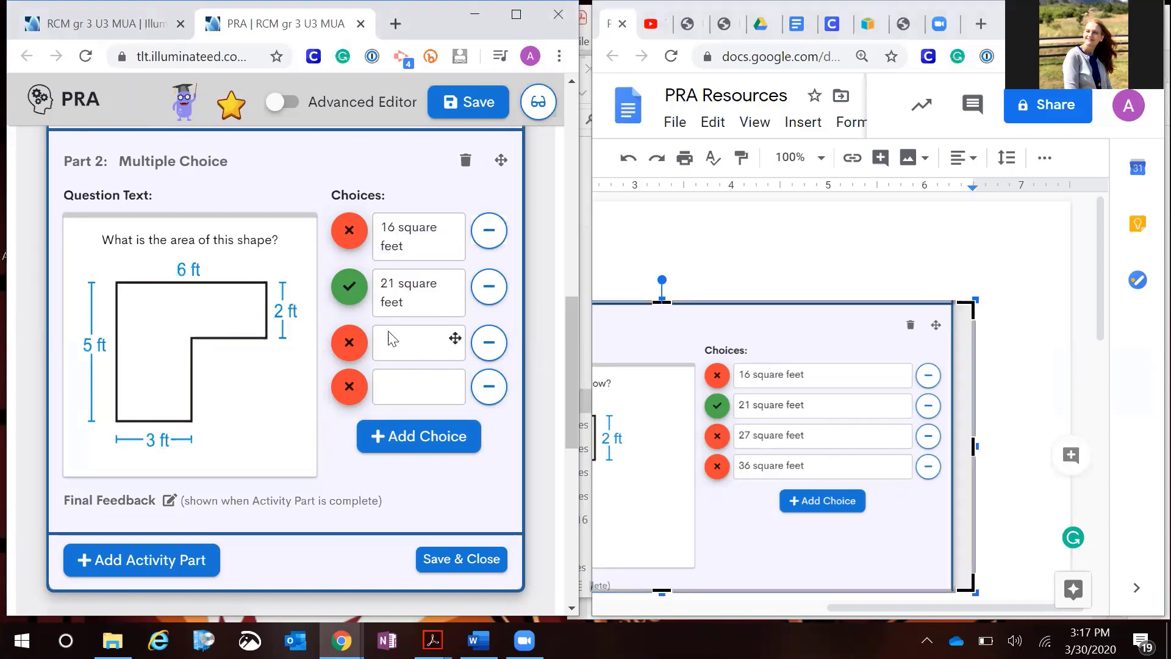
{"action": "key", "text": "ctrl+v"}
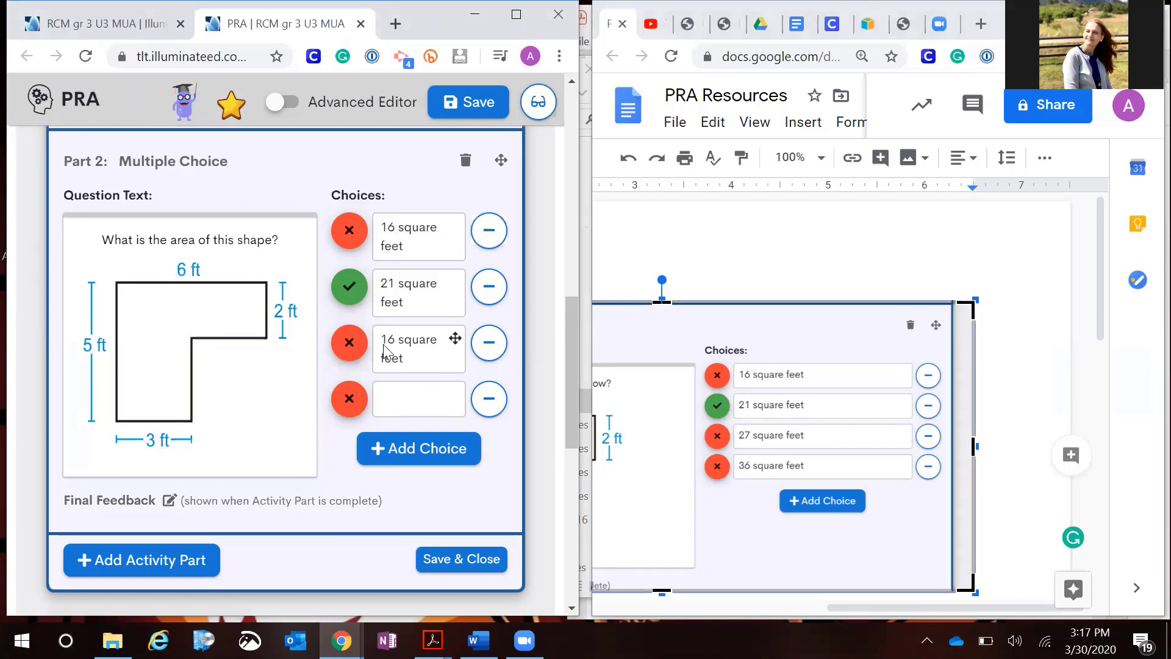
{"action": "key", "text": "BackSpace"}
{"action": "key", "text": "BackSpace"}
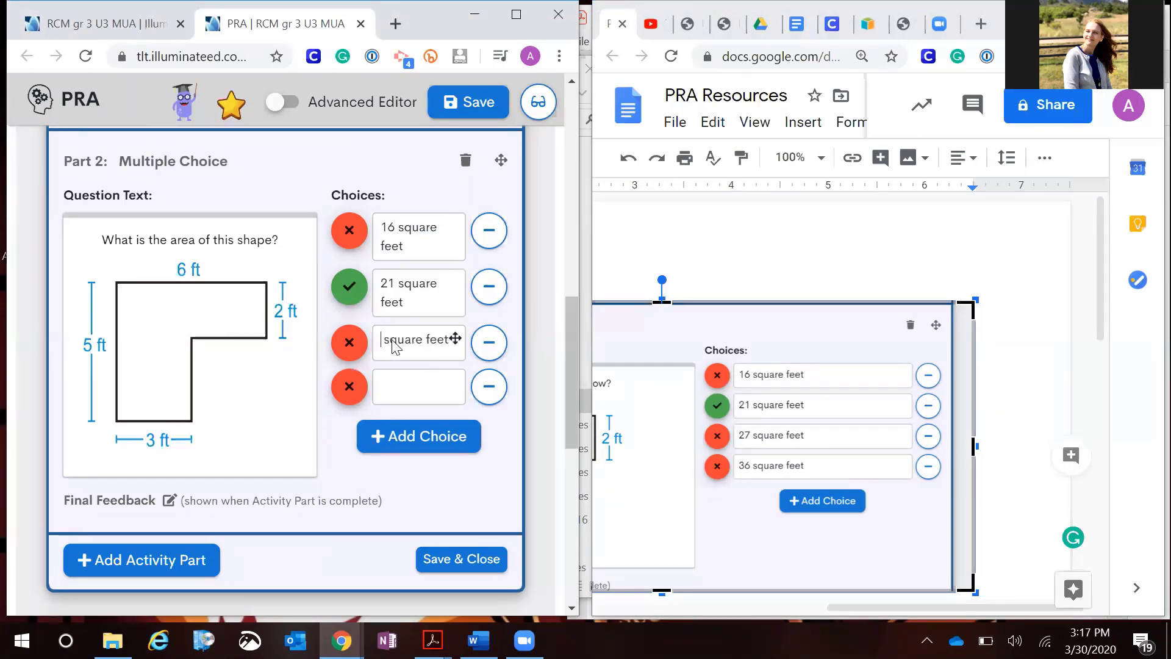
{"action": "type", "text": "27"}
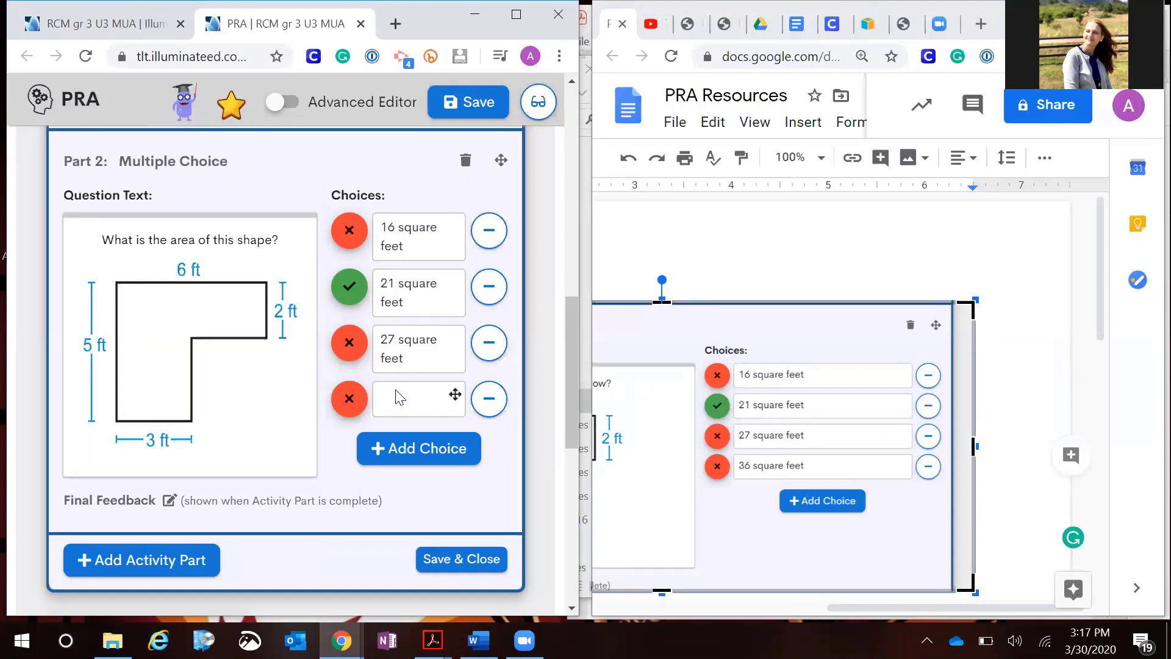
Enter '36 square feet' as the fourth choice, then save and close the activity
{"action": "type", "text": "16 square feet"}
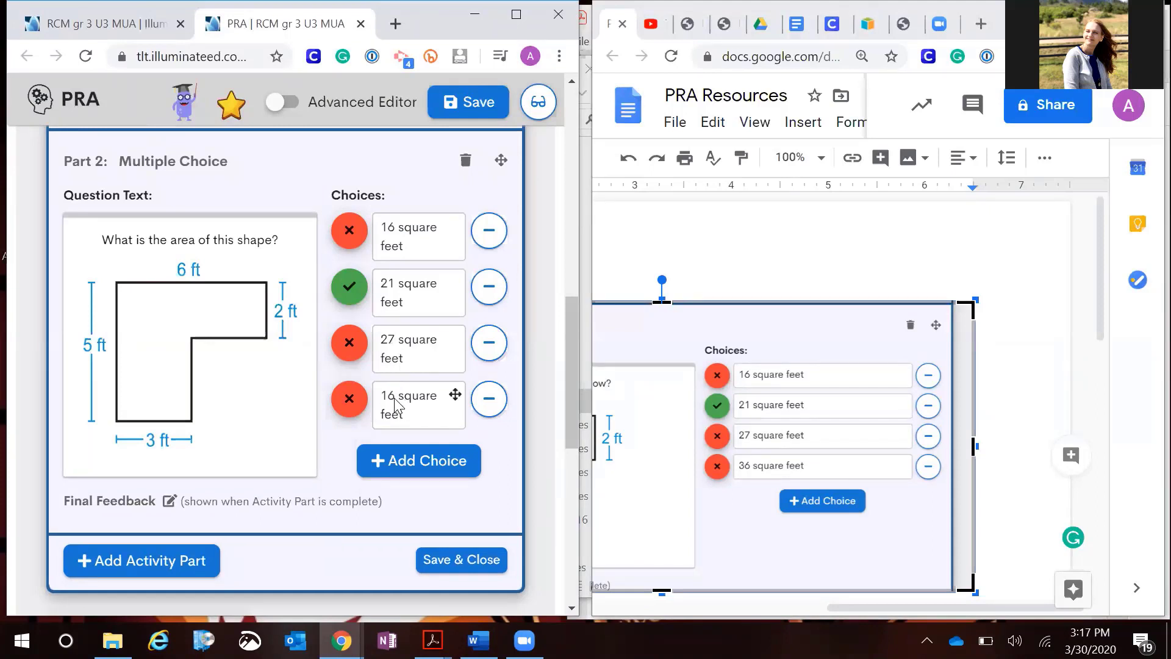
{"action": "left_click", "coordinate": [396, 405]}
{"action": "key", "text": "BackSpace"}
{"action": "key", "text": "BackSpace"}
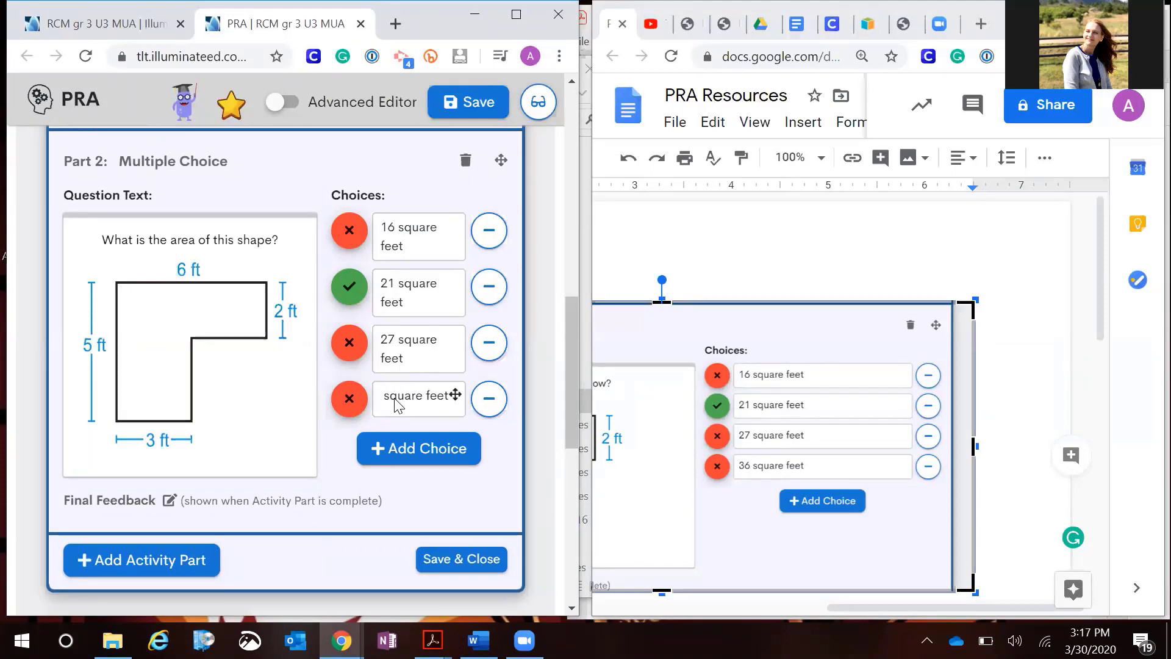
{"action": "type", "text": "36"}
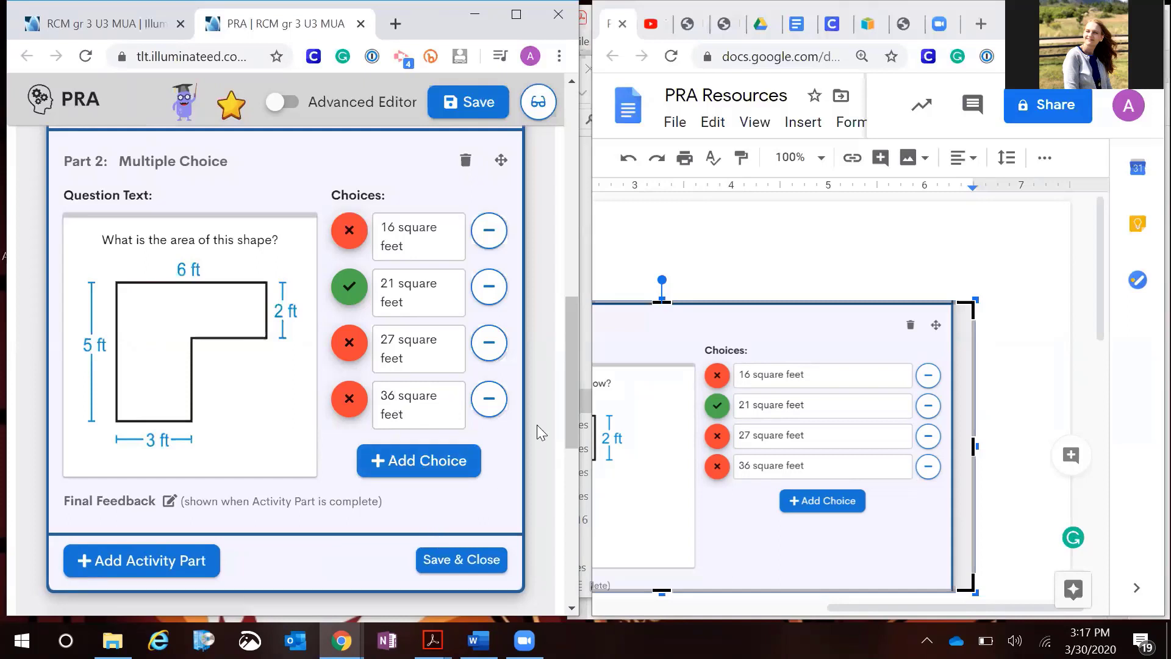
{"action": "key", "text": "super+Up"}
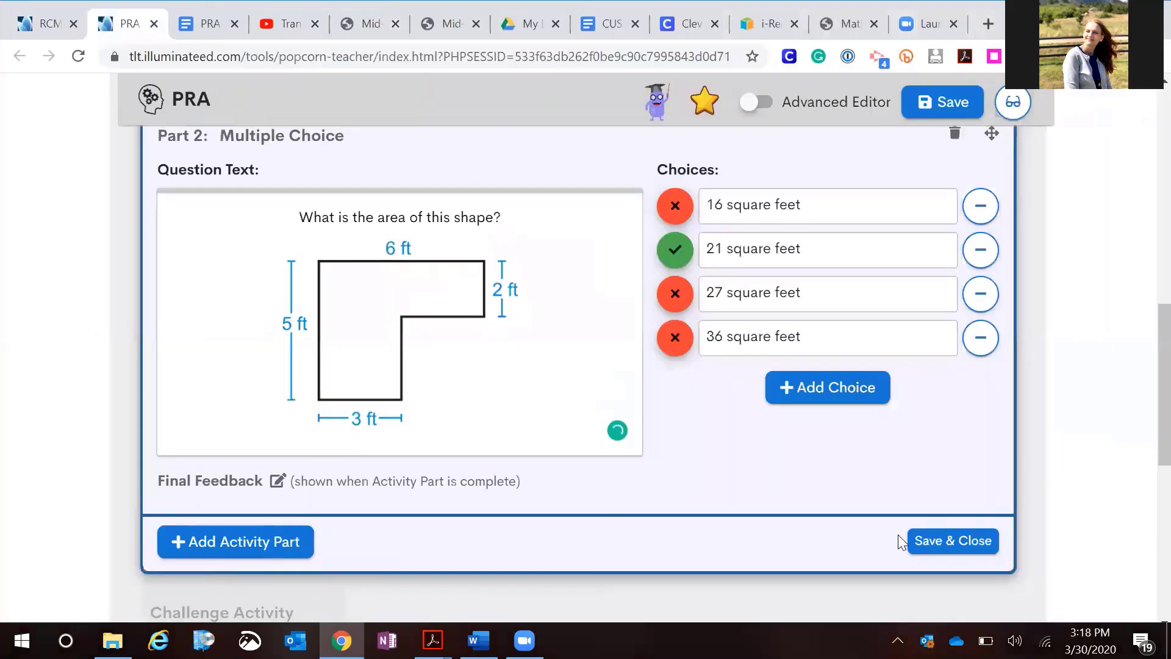
{"action": "left_click", "coordinate": [947, 542]}
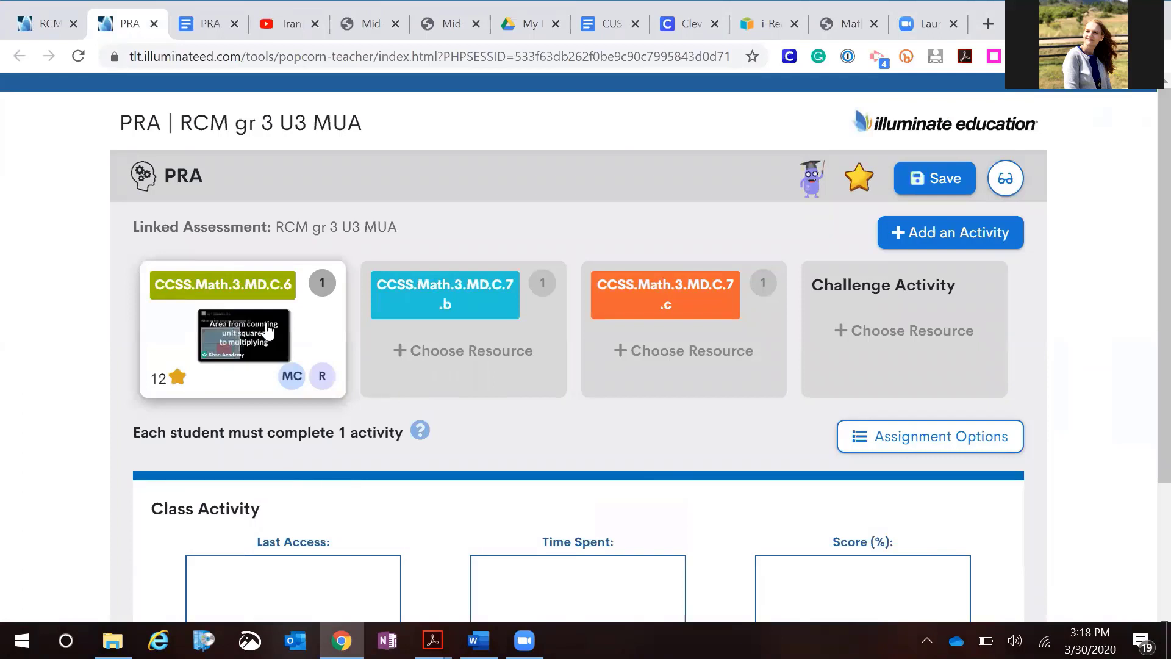
Open the assignment options and set the standard-based activity threshold to 70%
{"action": "scroll", "coordinate": [304, 371], "scroll_direction": "down", "scroll_amount": 1}
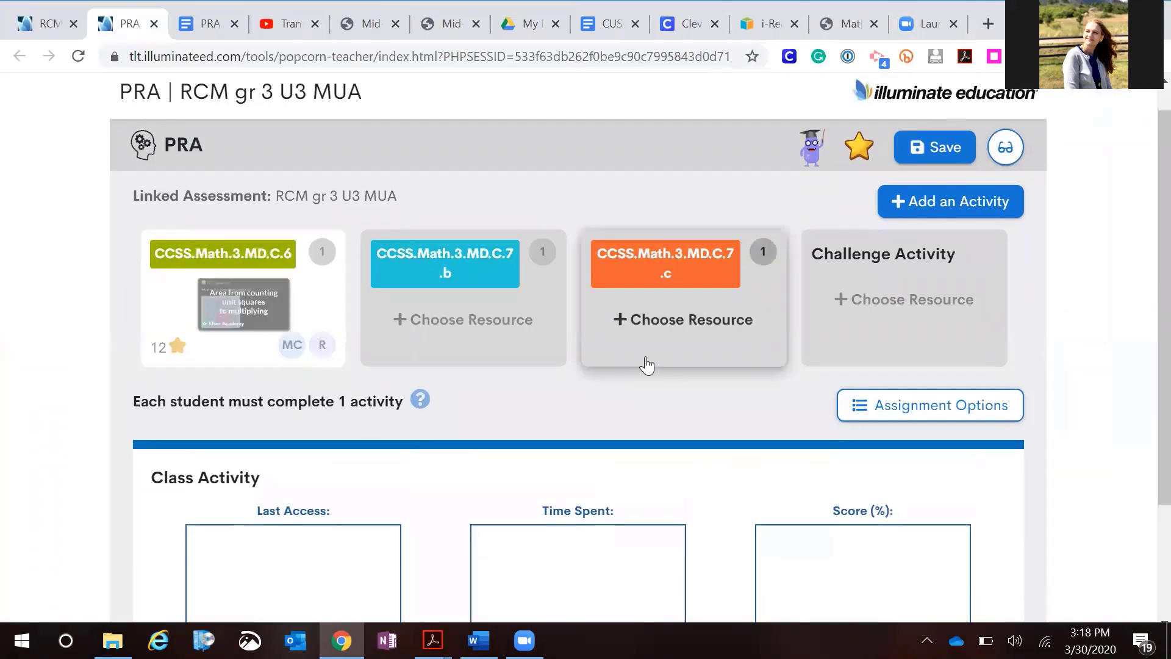
{"action": "left_click", "coordinate": [909, 410]}
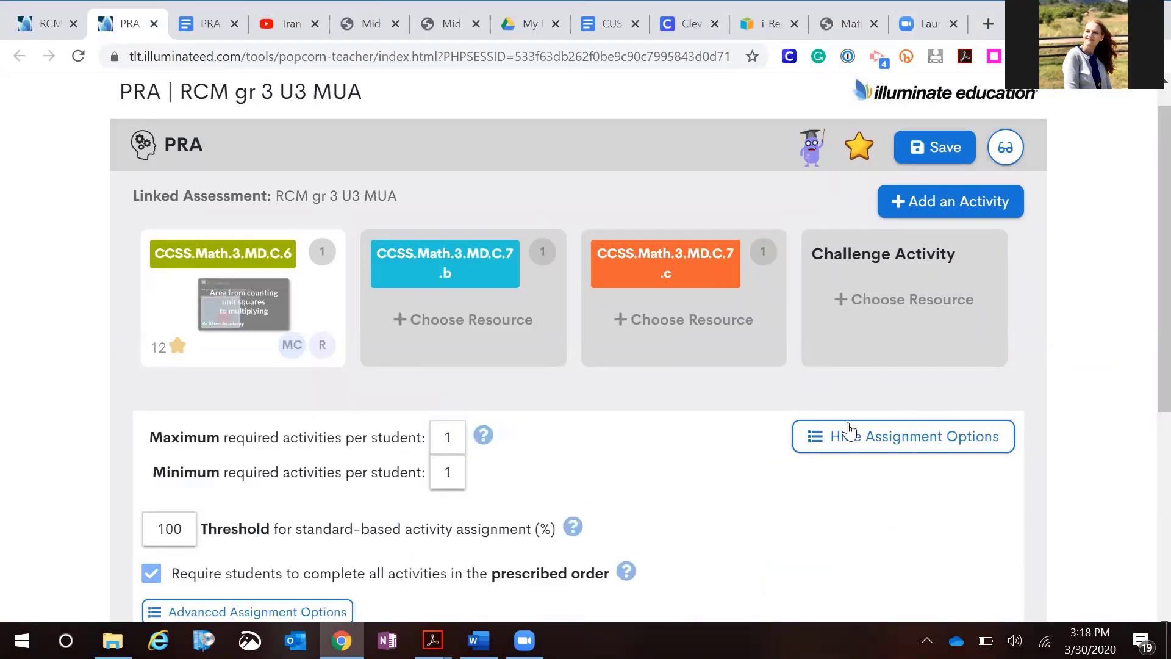
{"action": "scroll", "coordinate": [849, 431], "scroll_direction": "down", "scroll_amount": 3}
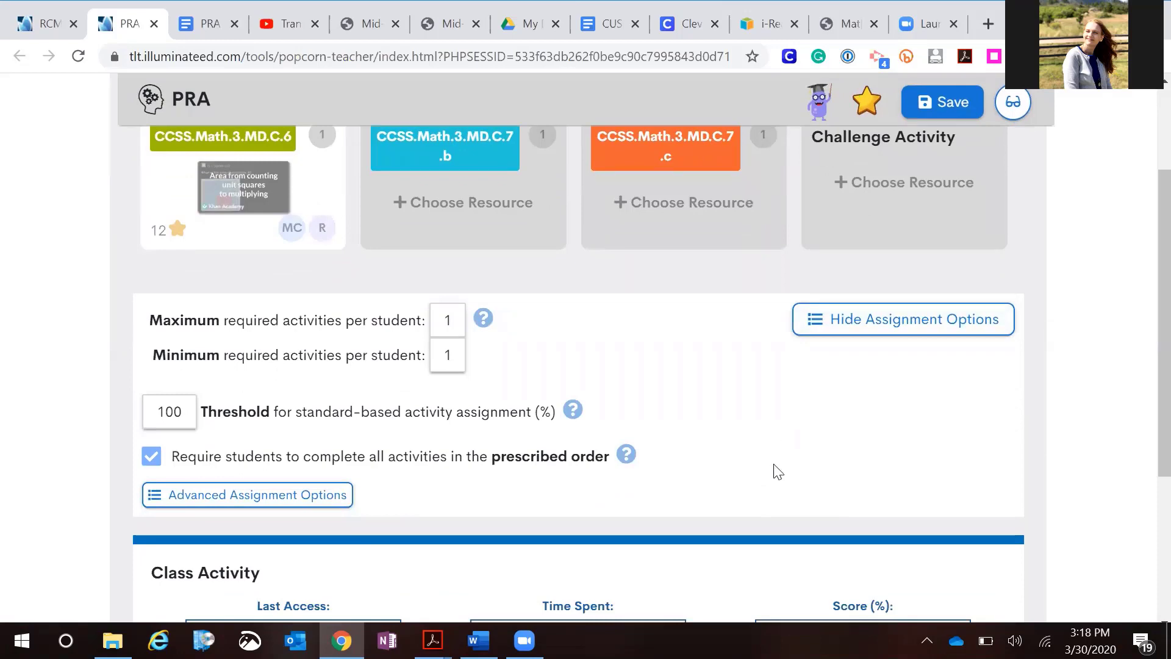
{"action": "scroll", "coordinate": [774, 471], "scroll_direction": "up", "scroll_amount": 1}
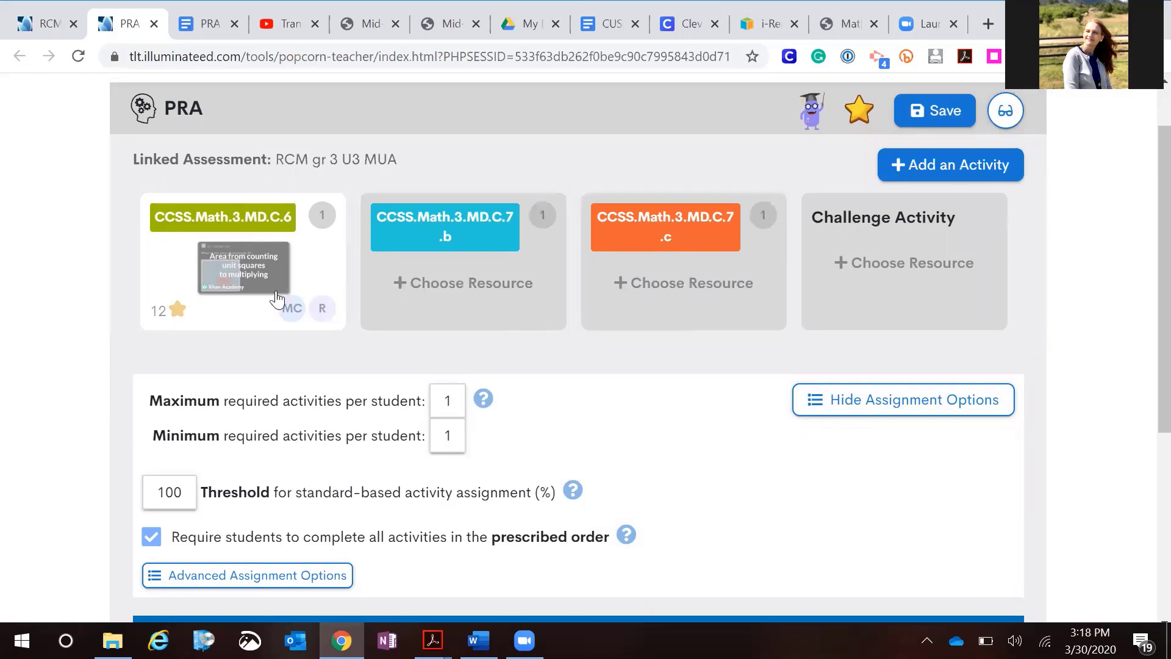
{"action": "scroll", "coordinate": [397, 424], "scroll_direction": "down", "scroll_amount": 1}
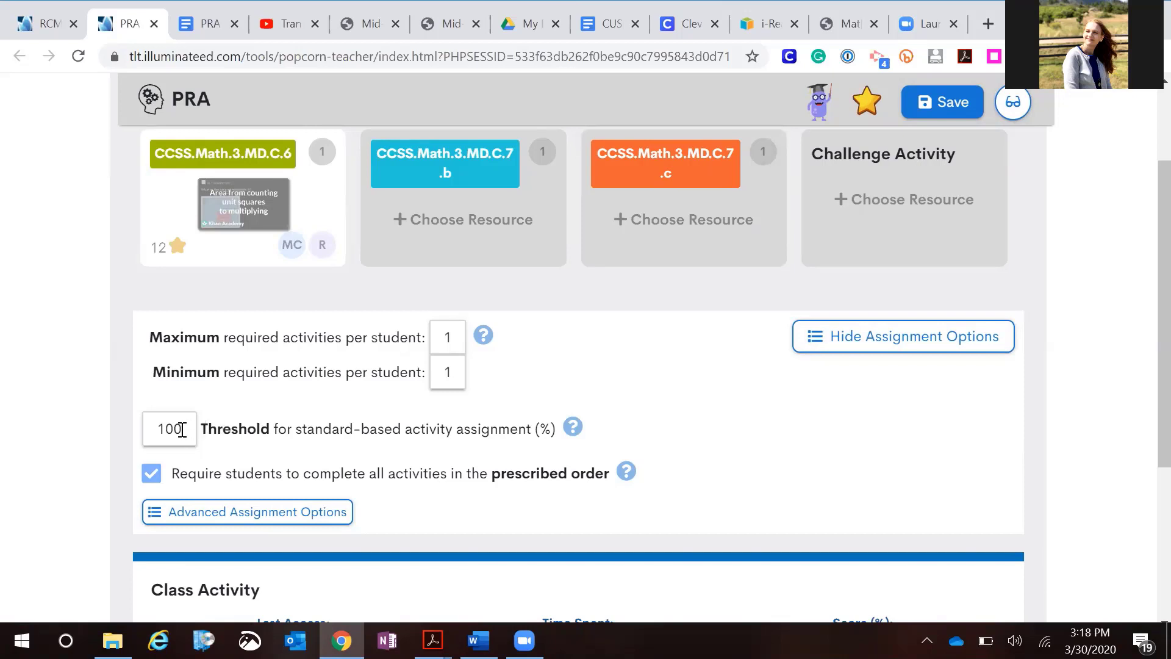
{"action": "left_click", "coordinate": [182, 430]}
{"action": "key", "text": "BackSpace"}
{"action": "key", "text": "BackSpace"}
{"action": "key", "text": "BackSpace"}
{"action": "type", "text": "70"}
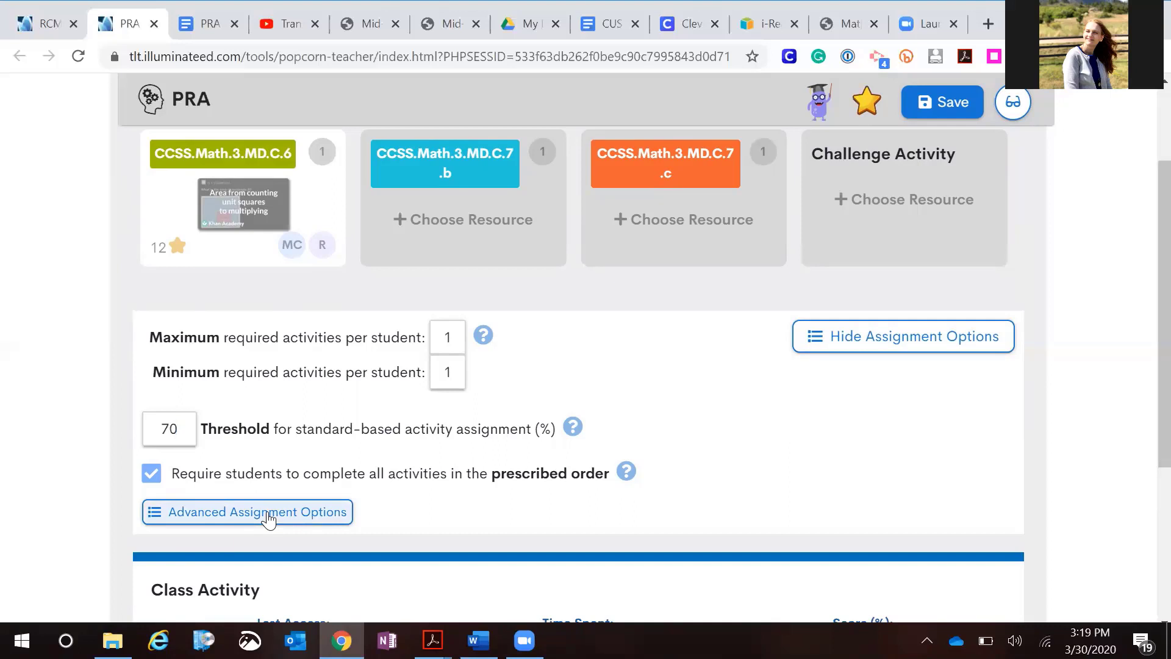
Turn off the prescribed order requirement and enable Simulate student results in the advanced assignment options
{"action": "left_click", "coordinate": [153, 479]}
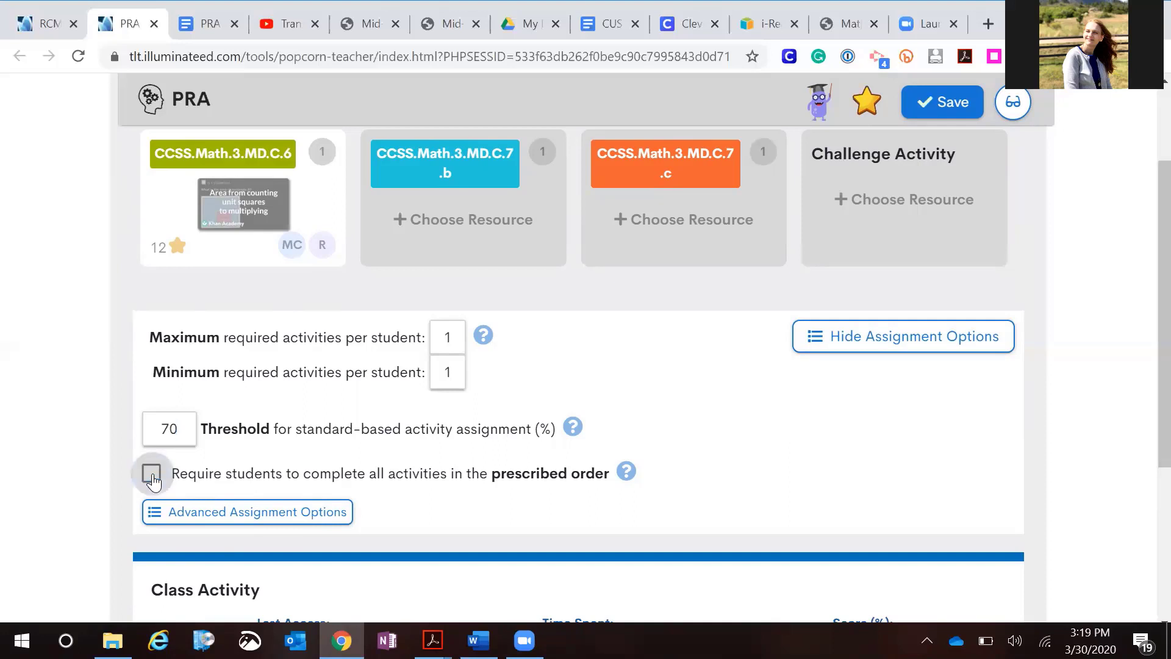
{"action": "left_click", "coordinate": [214, 512]}
{"action": "scroll", "coordinate": [318, 475], "scroll_direction": "down", "scroll_amount": 2}
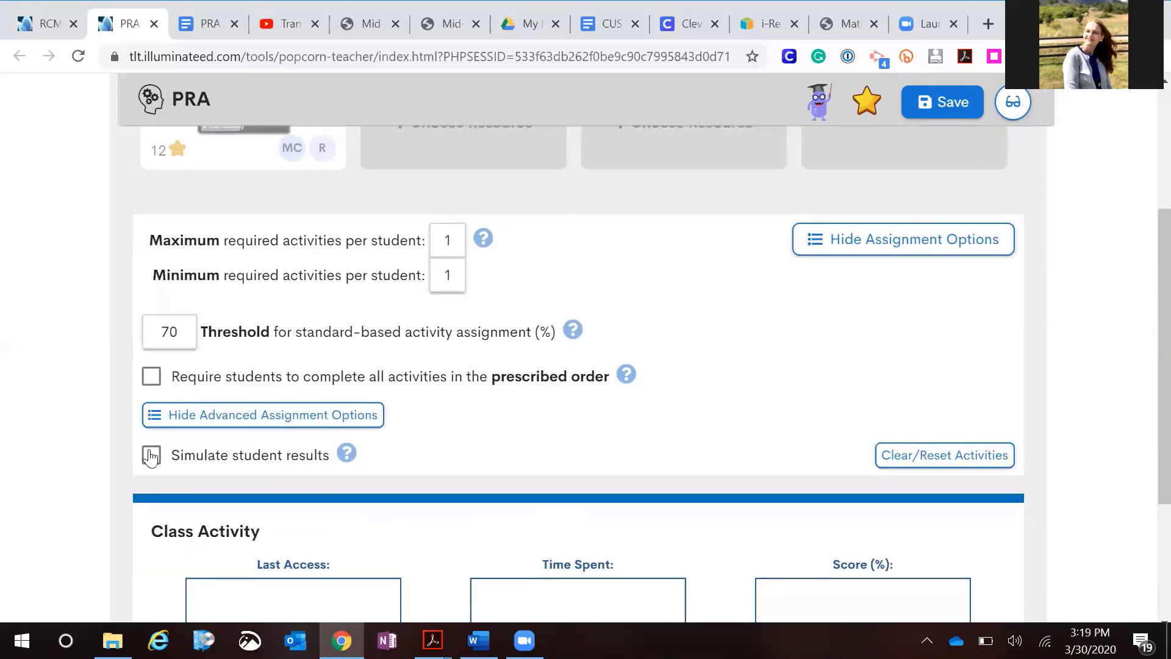
{"action": "left_click", "coordinate": [151, 456]}
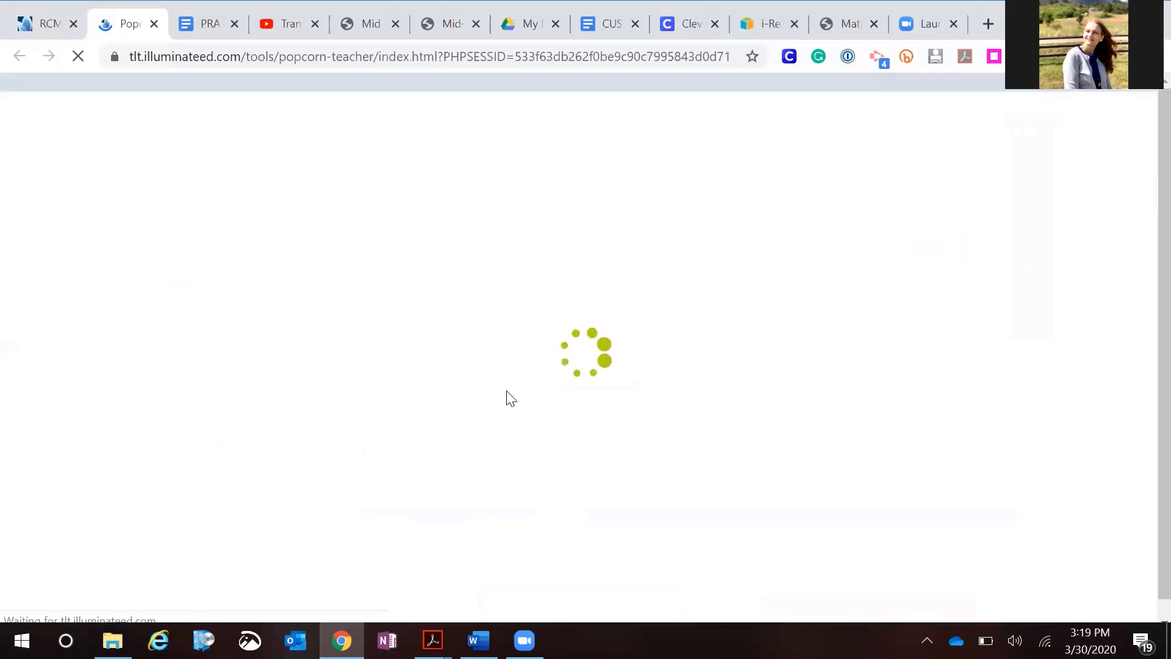
{"action": "scroll", "coordinate": [506, 390], "scroll_direction": "down", "scroll_amount": 3}
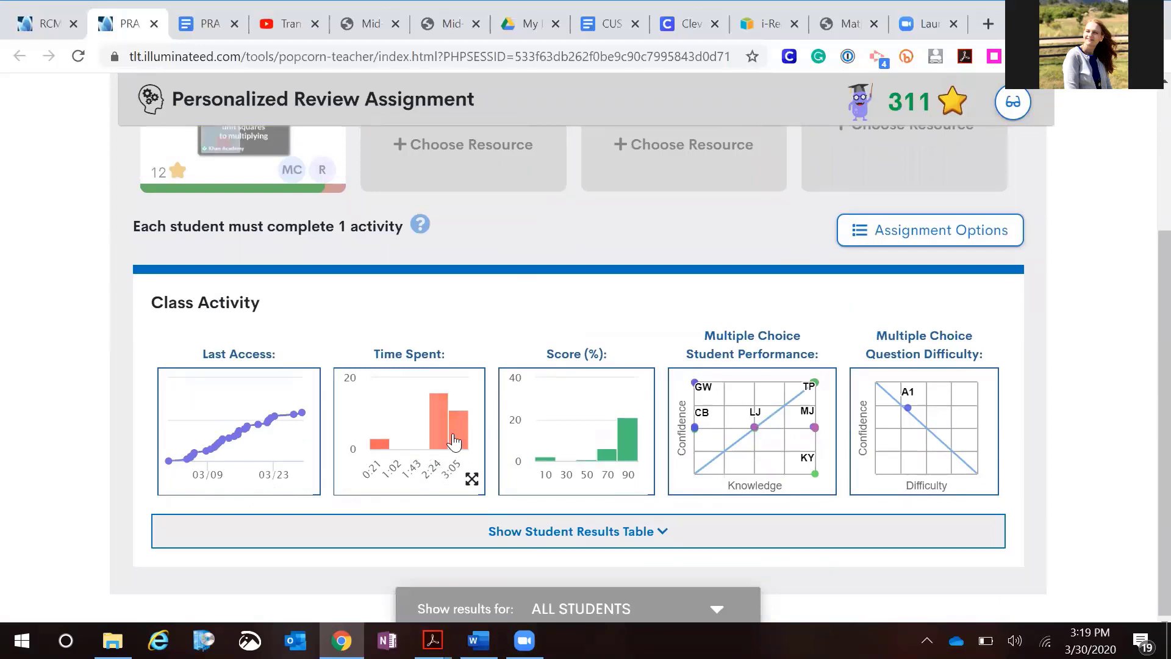
Enlarge the Time Spent chart of the class activity to examine it, then close it
{"action": "left_click", "coordinate": [453, 433]}
{"action": "mouse_move", "coordinate": [762, 429]}
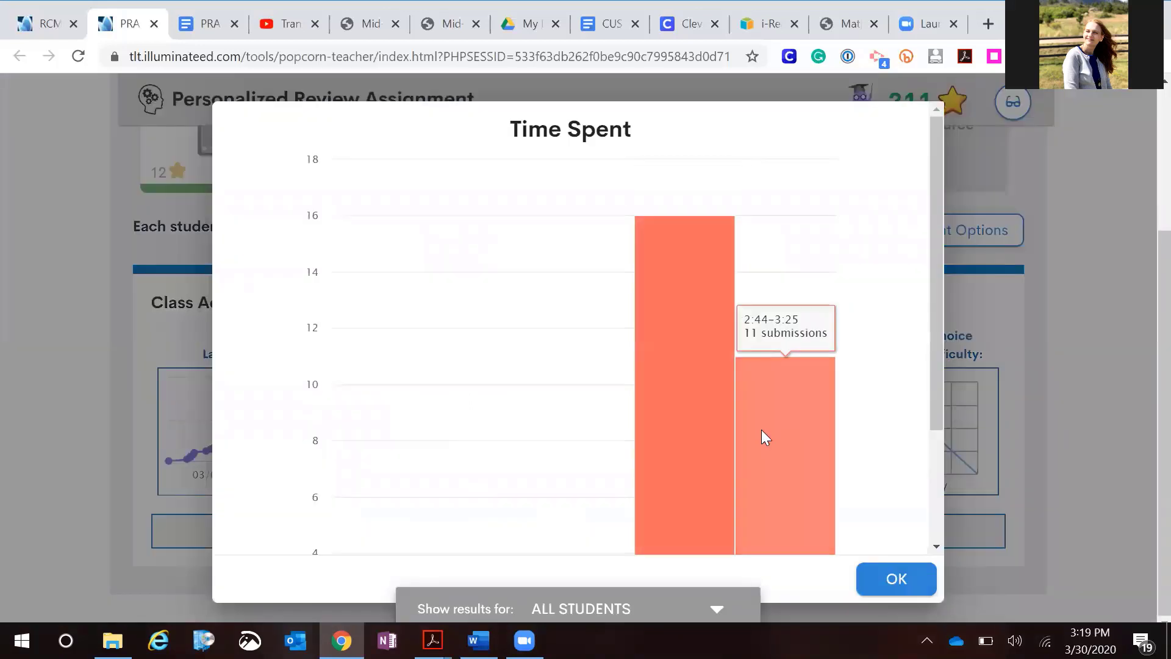
{"action": "scroll", "coordinate": [857, 442], "scroll_direction": "down", "scroll_amount": 3}
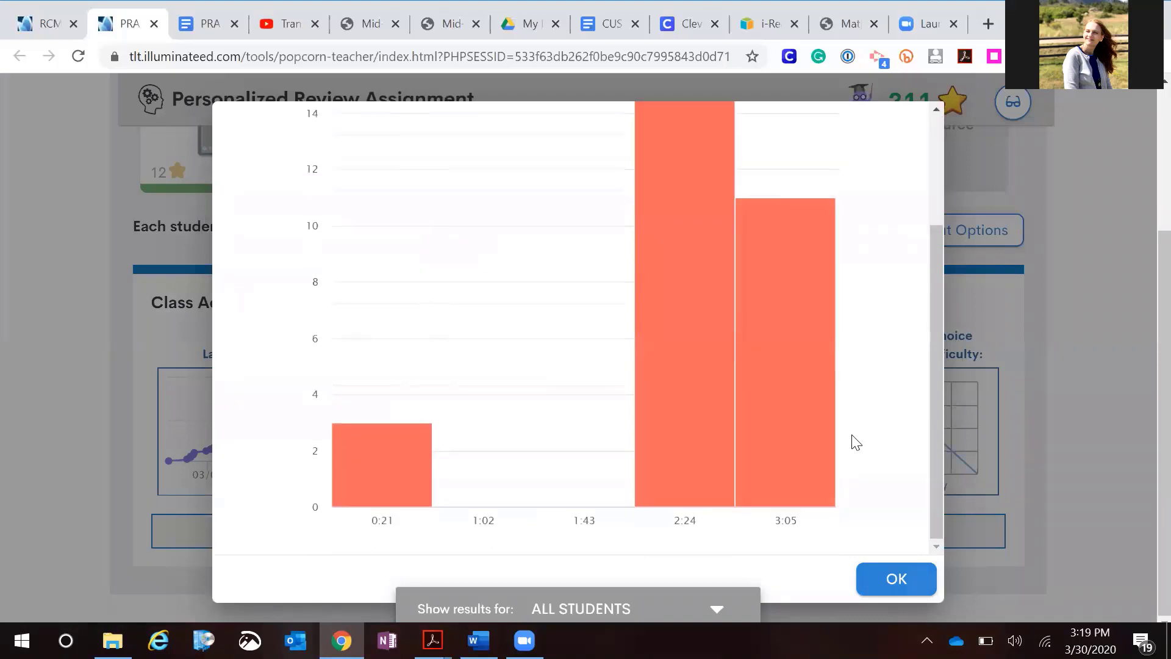
{"action": "scroll", "coordinate": [860, 482], "scroll_direction": "up", "scroll_amount": 2}
{"action": "left_click", "coordinate": [885, 576]}
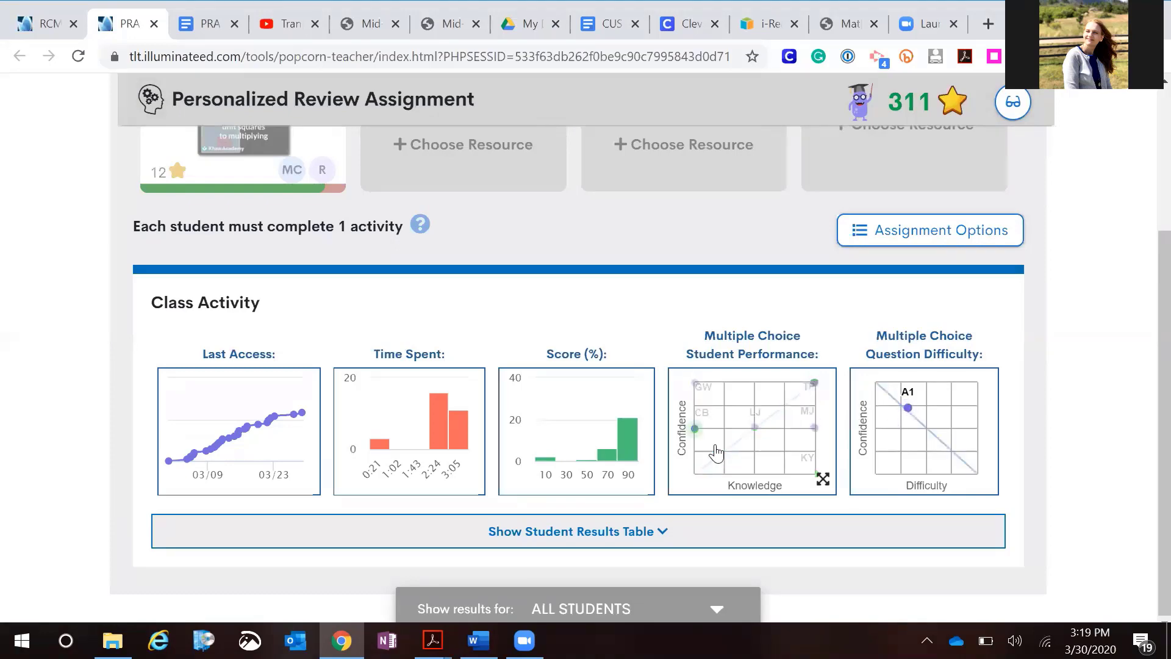
Expand the student results table and review each student's time spent, activity results and scores
{"action": "left_click", "coordinate": [635, 542]}
{"action": "scroll", "coordinate": [720, 473], "scroll_direction": "down", "scroll_amount": 6}
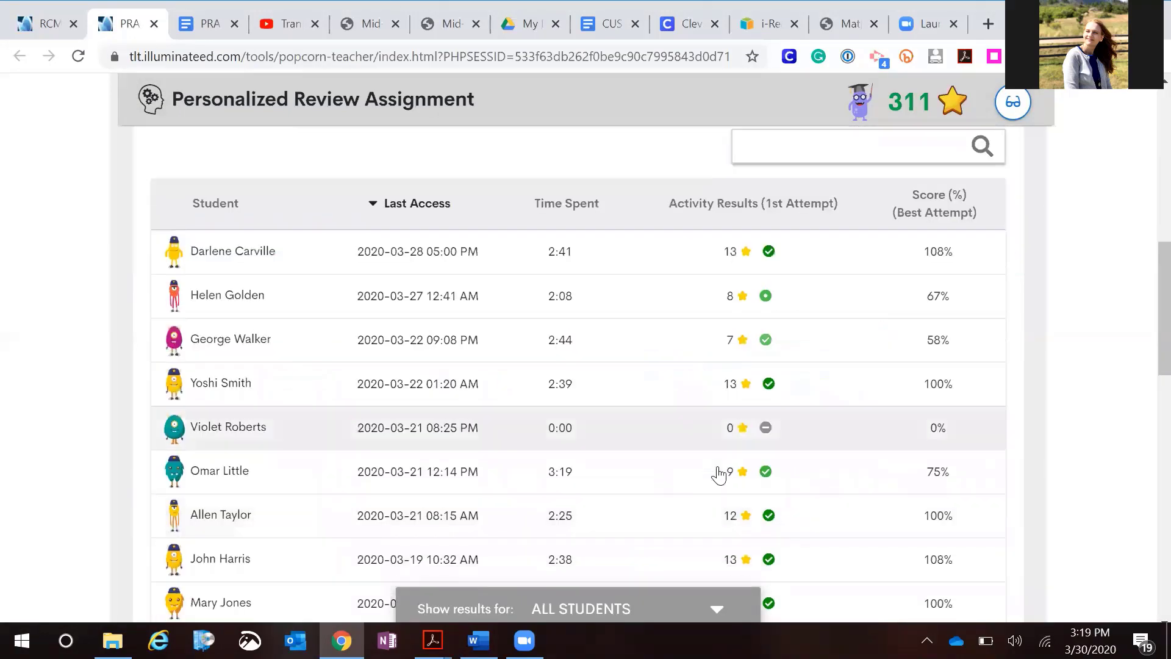
{"action": "scroll", "coordinate": [720, 474], "scroll_direction": "up", "scroll_amount": 2}
{"action": "scroll", "coordinate": [723, 470], "scroll_direction": "down", "scroll_amount": 1}
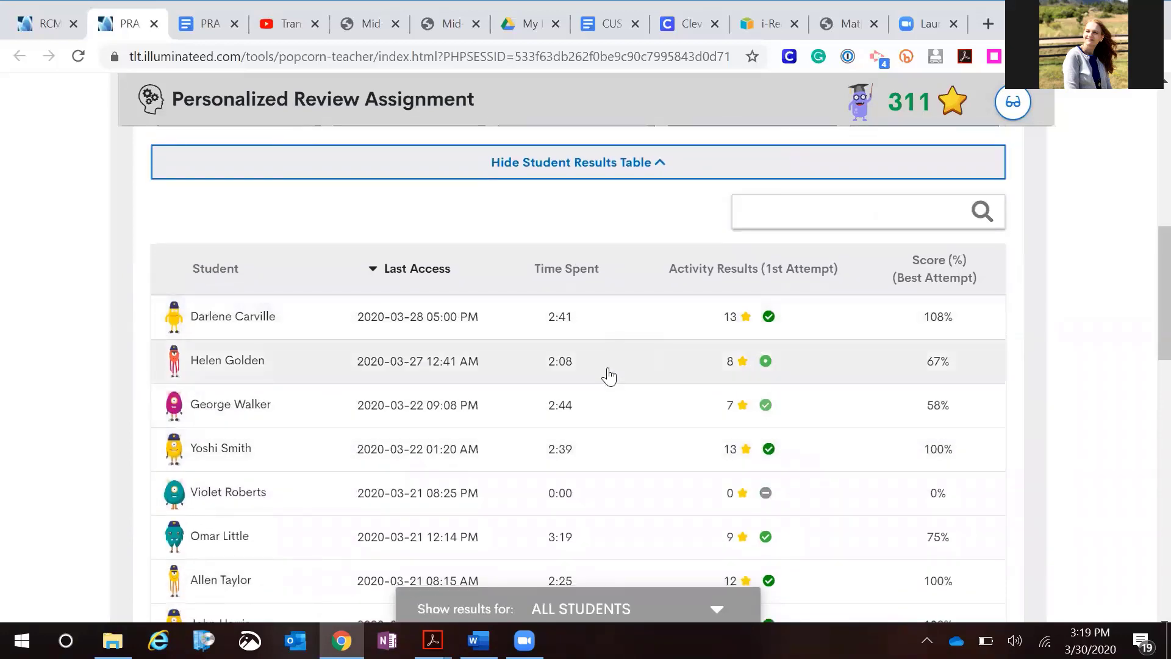
{"action": "scroll", "coordinate": [606, 374], "scroll_direction": "down", "scroll_amount": 3}
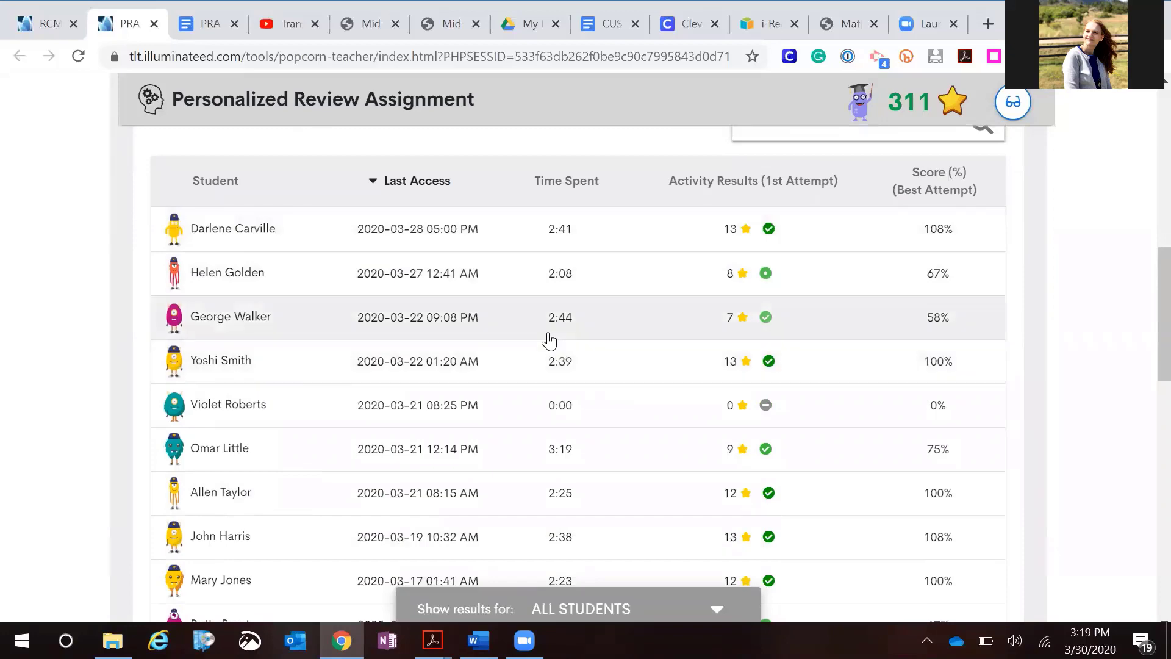
{"action": "scroll", "coordinate": [550, 340], "scroll_direction": "down", "scroll_amount": 1}
{"action": "scroll", "coordinate": [550, 340], "scroll_direction": "down", "scroll_amount": 3}
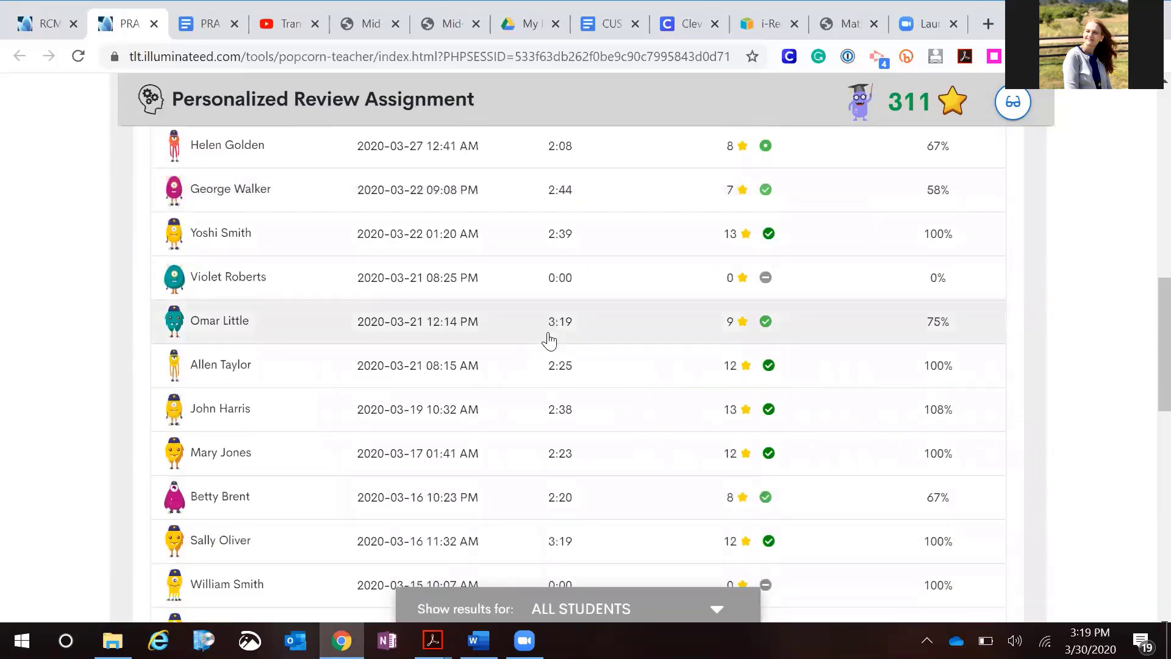
{"action": "scroll", "coordinate": [550, 340], "scroll_direction": "down", "scroll_amount": 8}
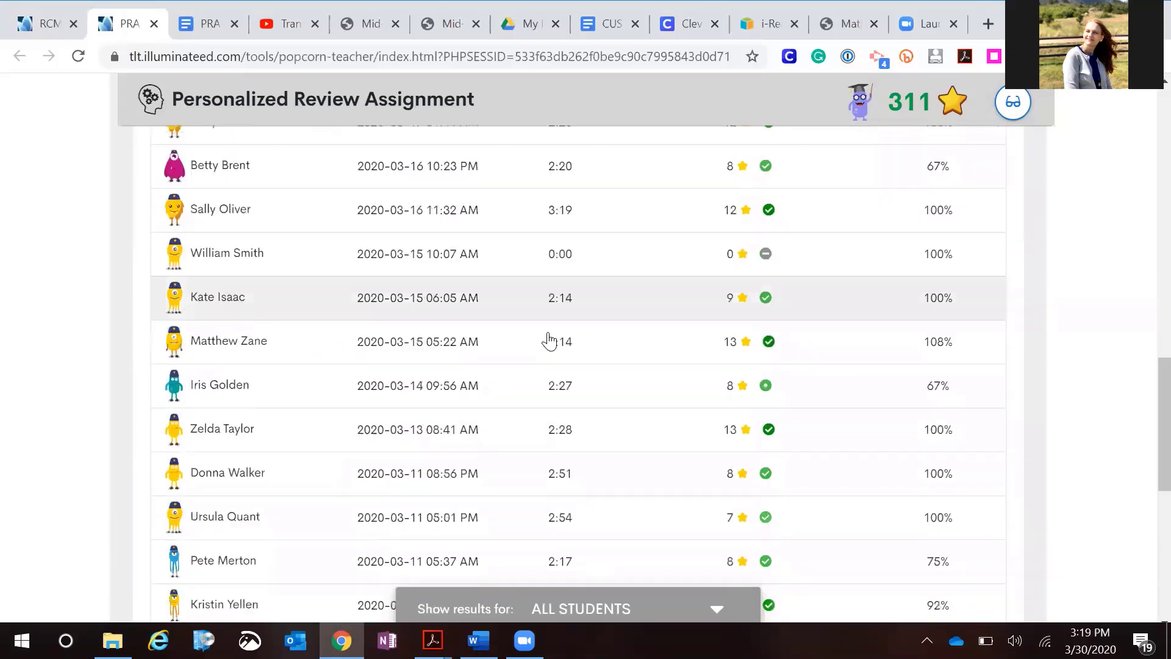
{"action": "scroll", "coordinate": [550, 340], "scroll_direction": "down", "scroll_amount": 4}
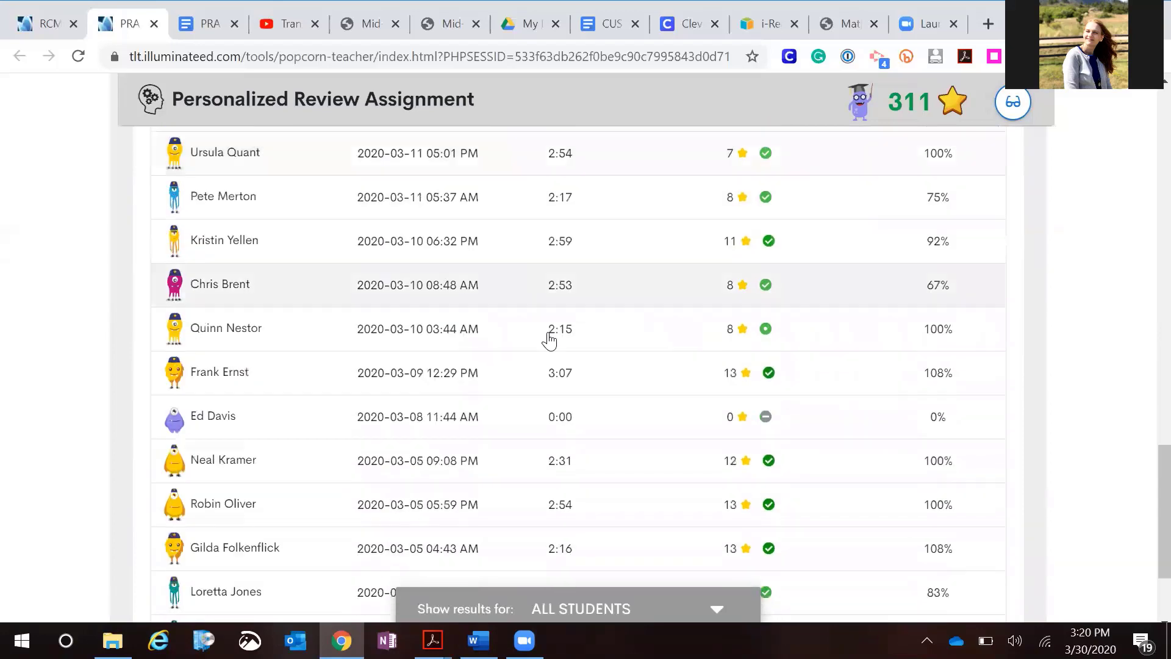
{"action": "scroll", "coordinate": [550, 340], "scroll_direction": "up", "scroll_amount": 9}
{"action": "scroll", "coordinate": [548, 340], "scroll_direction": "up", "scroll_amount": 15}
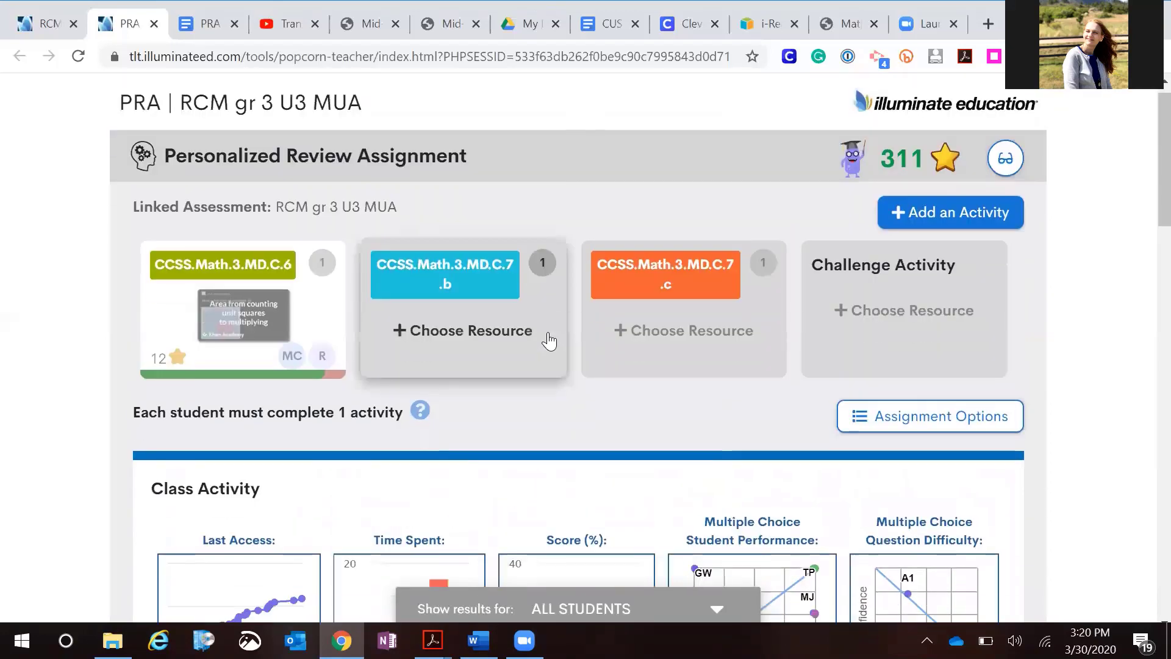
{"action": "scroll", "coordinate": [548, 342], "scroll_direction": "down", "scroll_amount": 2}
{"action": "scroll", "coordinate": [547, 344], "scroll_direction": "down", "scroll_amount": 1}
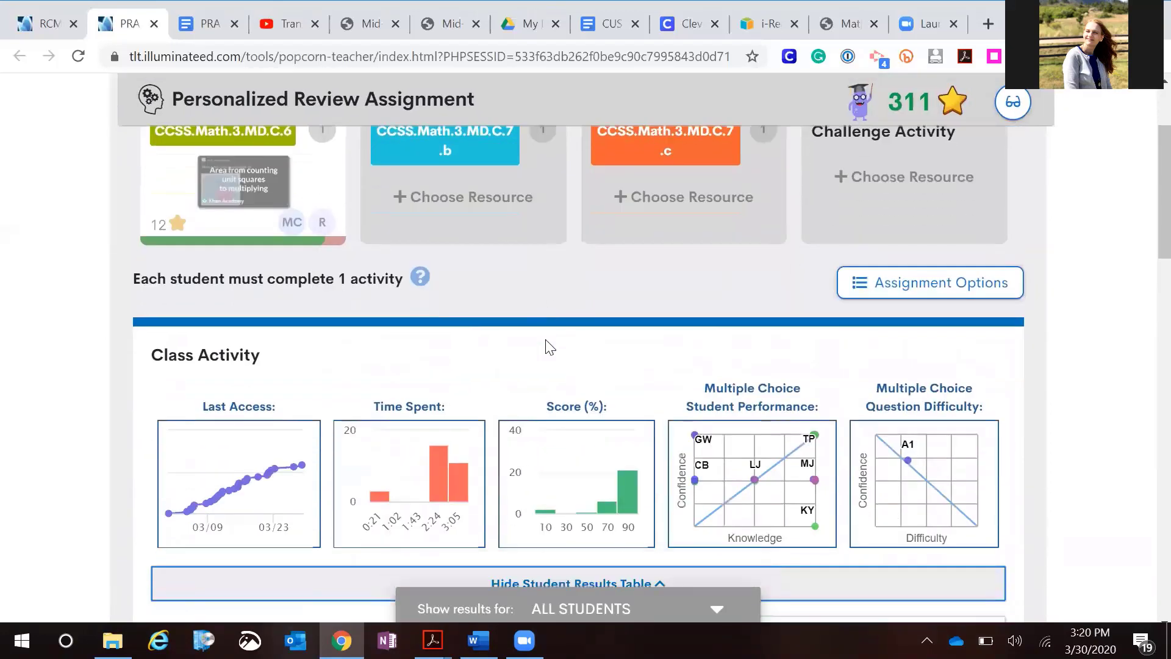
{"action": "scroll", "coordinate": [546, 341], "scroll_direction": "up", "scroll_amount": 3}
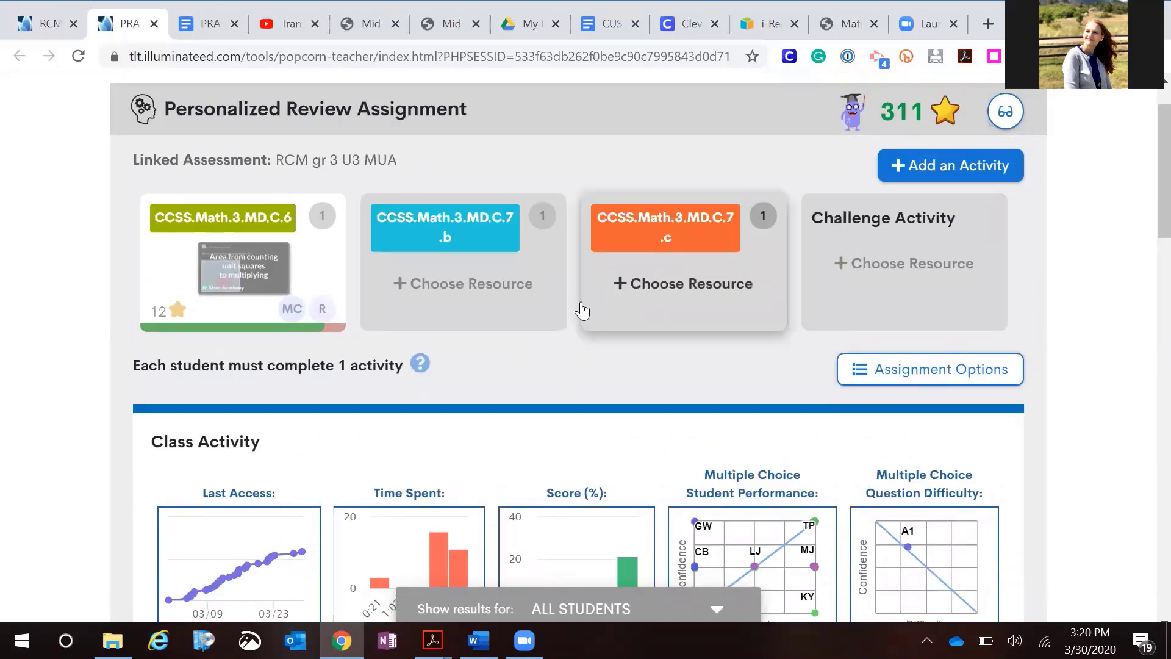
{"action": "scroll", "coordinate": [654, 430], "scroll_direction": "up", "scroll_amount": 2}
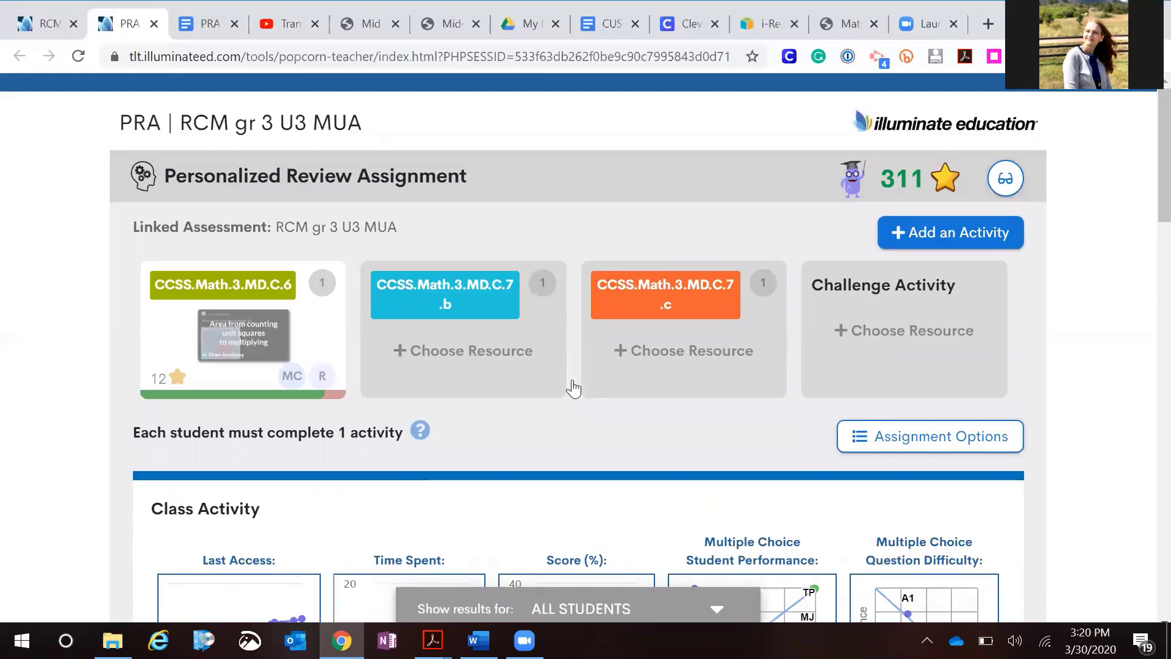
Switch to the RCM Gr 3 U3 MUA assessment and add an online testing administration with a quick code
{"action": "mouse_move", "coordinate": [222, 123]}
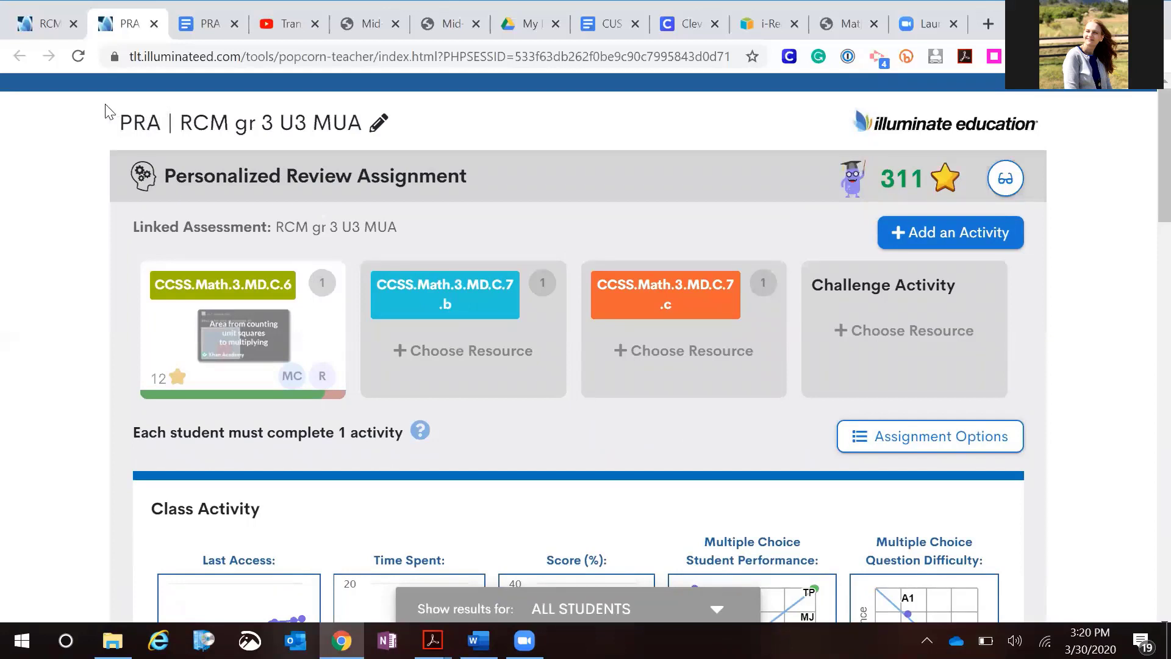
{"action": "left_click", "coordinate": [54, 29]}
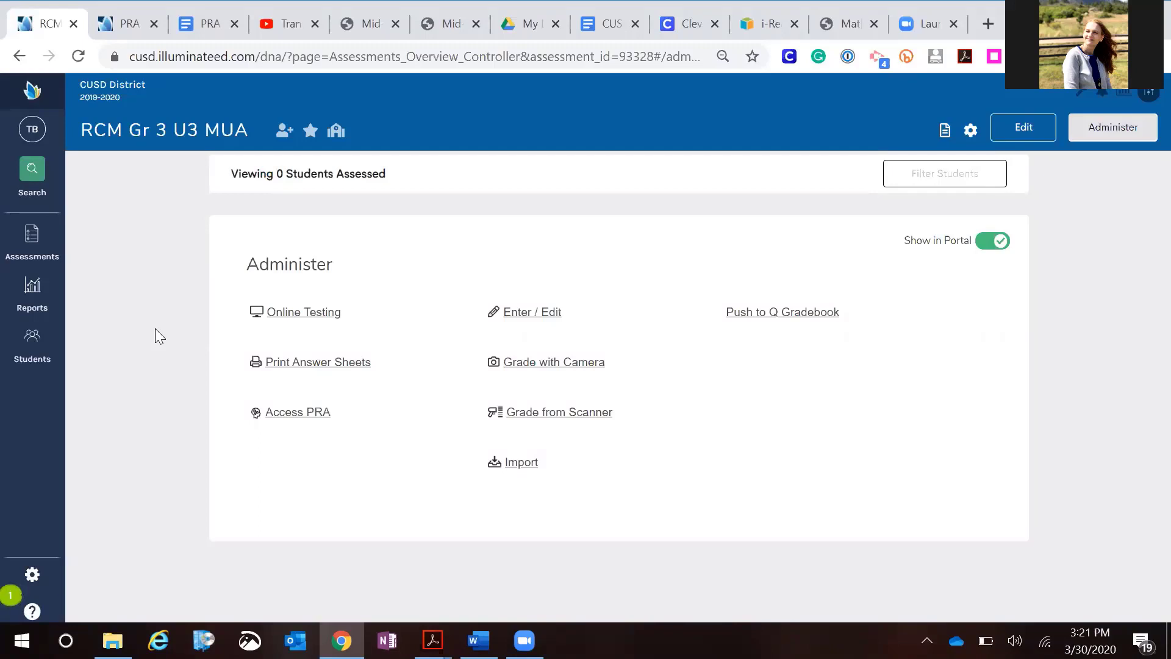
{"action": "left_click", "coordinate": [305, 317]}
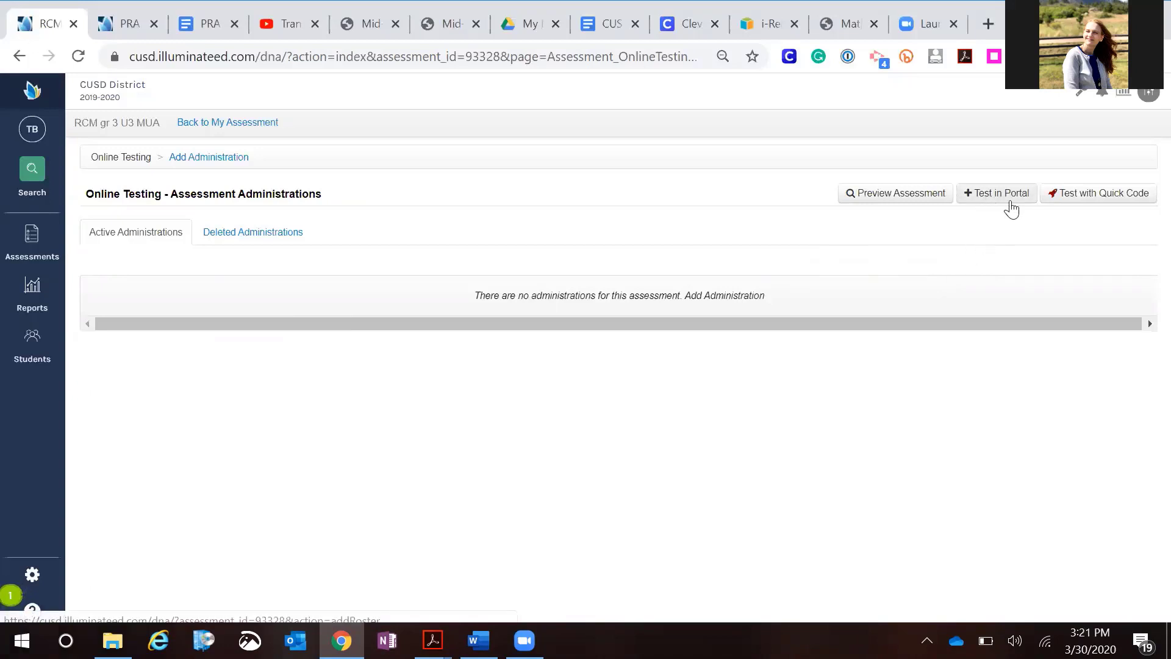
{"action": "left_click", "coordinate": [1078, 209]}
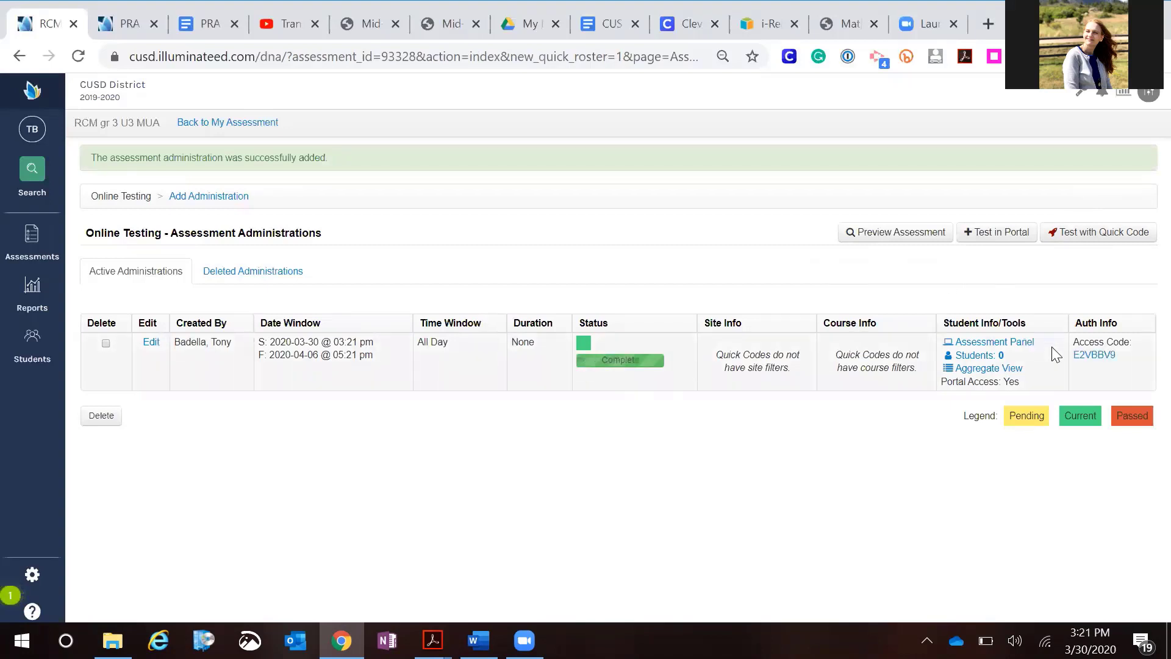
Open the administration's quick access code and copy its shareable link
{"action": "left_click", "coordinate": [1090, 359]}
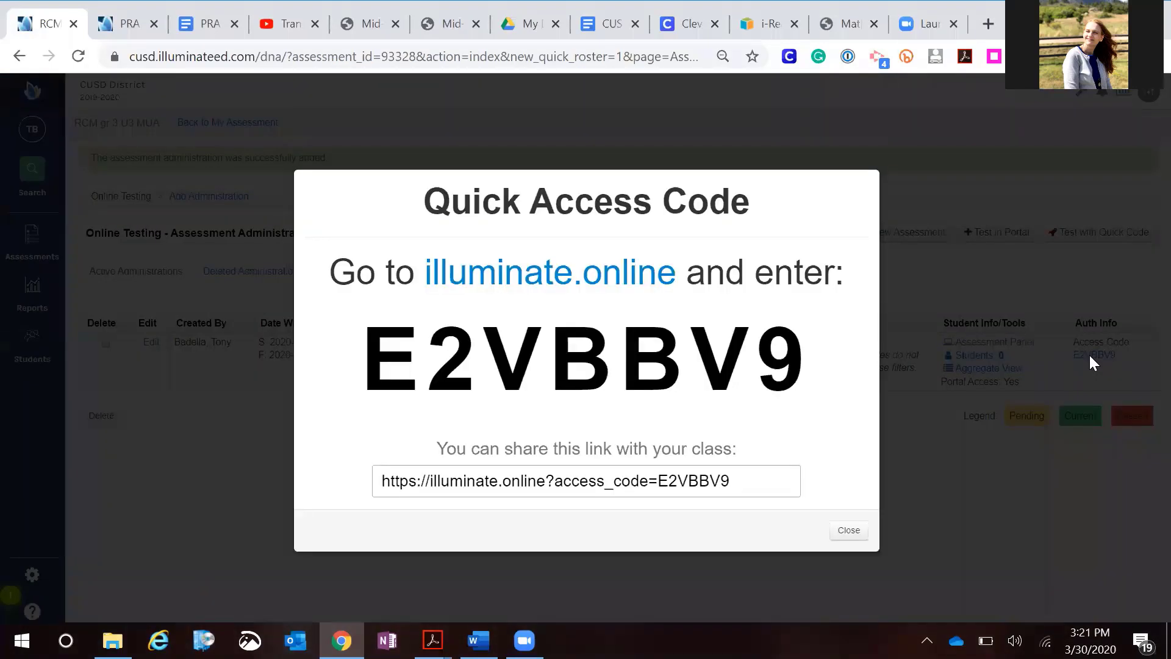
{"action": "triple_click", "coordinate": [744, 479]}
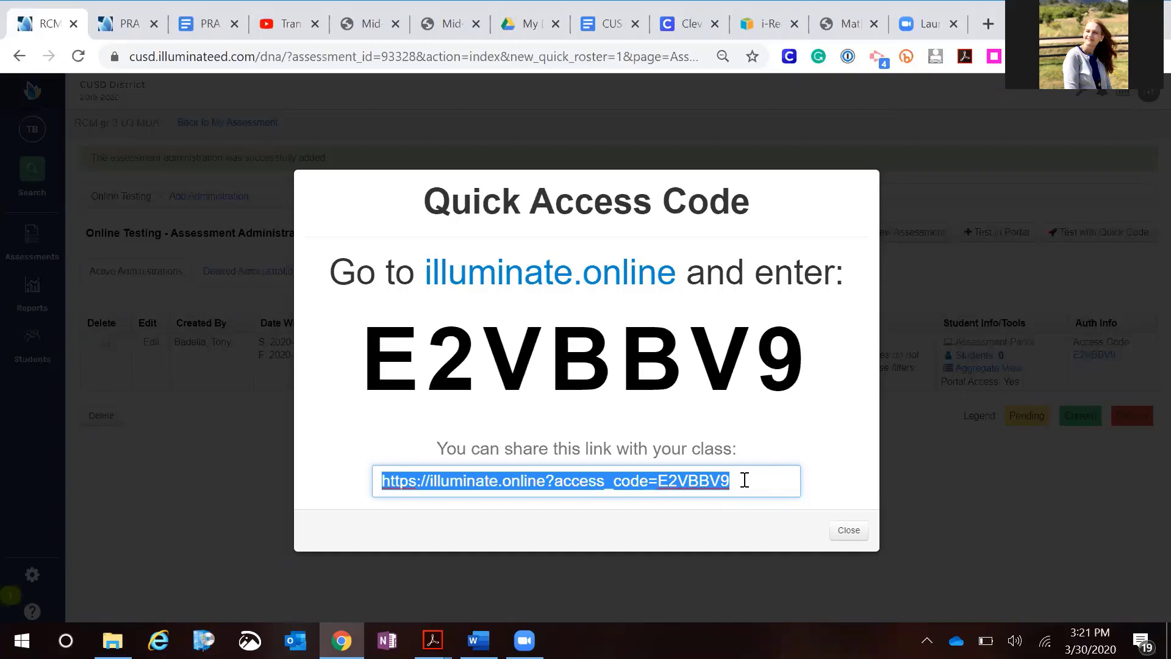
Open Google Classroom in a new tab and go to the Basket Weaving class's classwork
{"action": "left_click", "coordinate": [987, 25]}
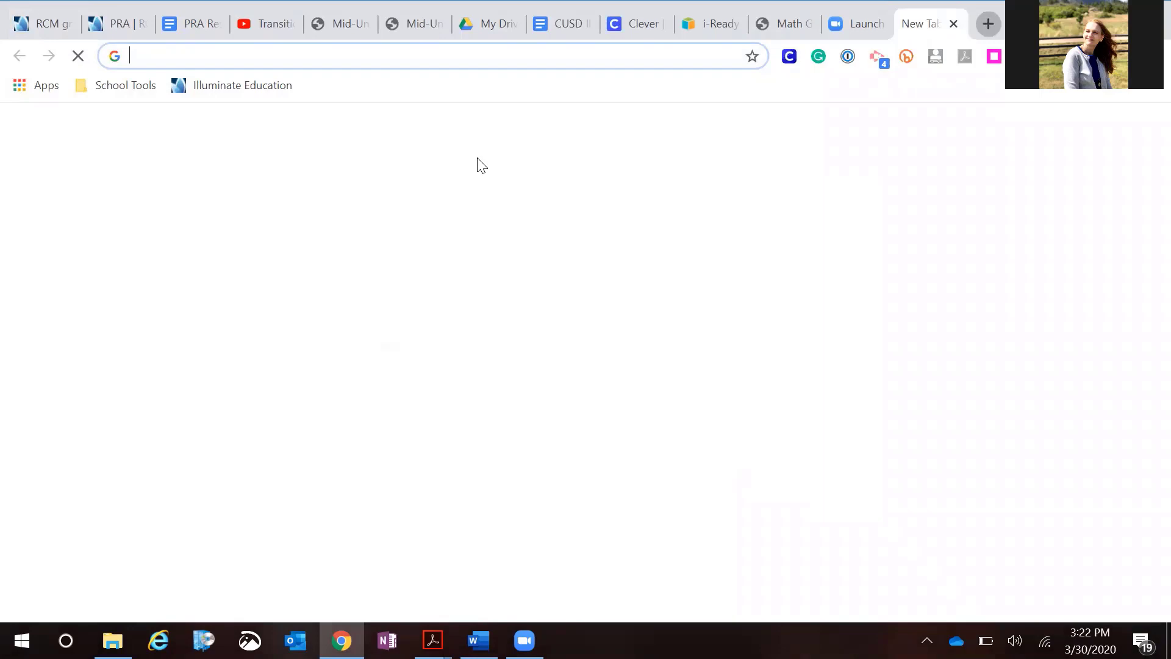
{"action": "left_click", "coordinate": [1086, 129]}
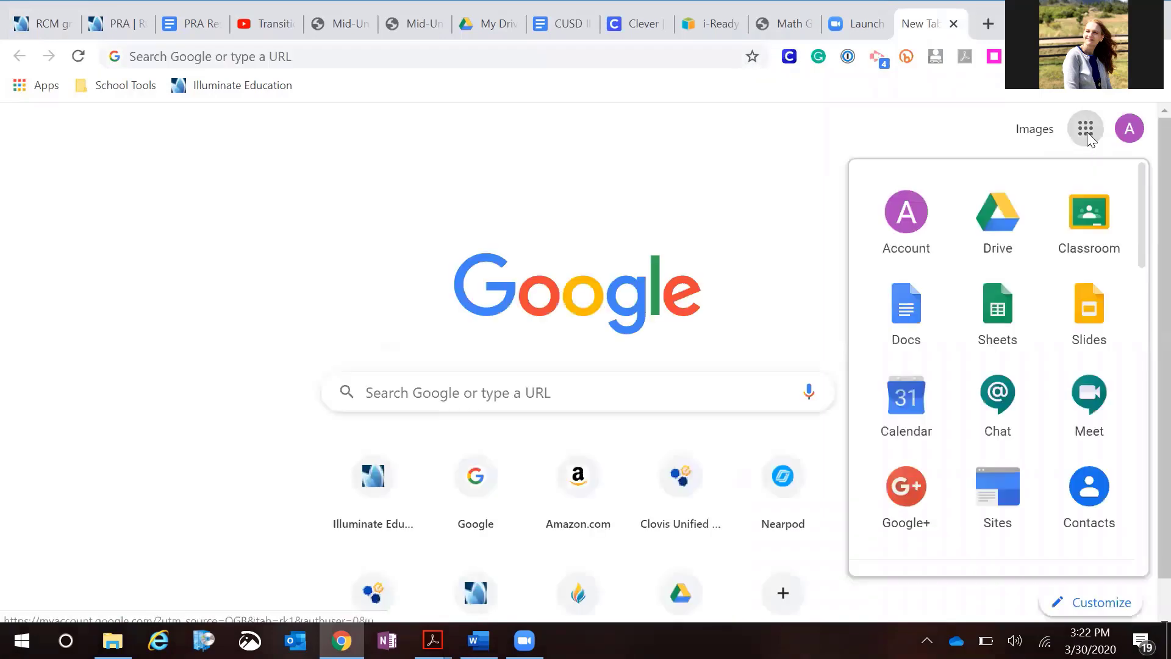
{"action": "left_click", "coordinate": [1067, 224]}
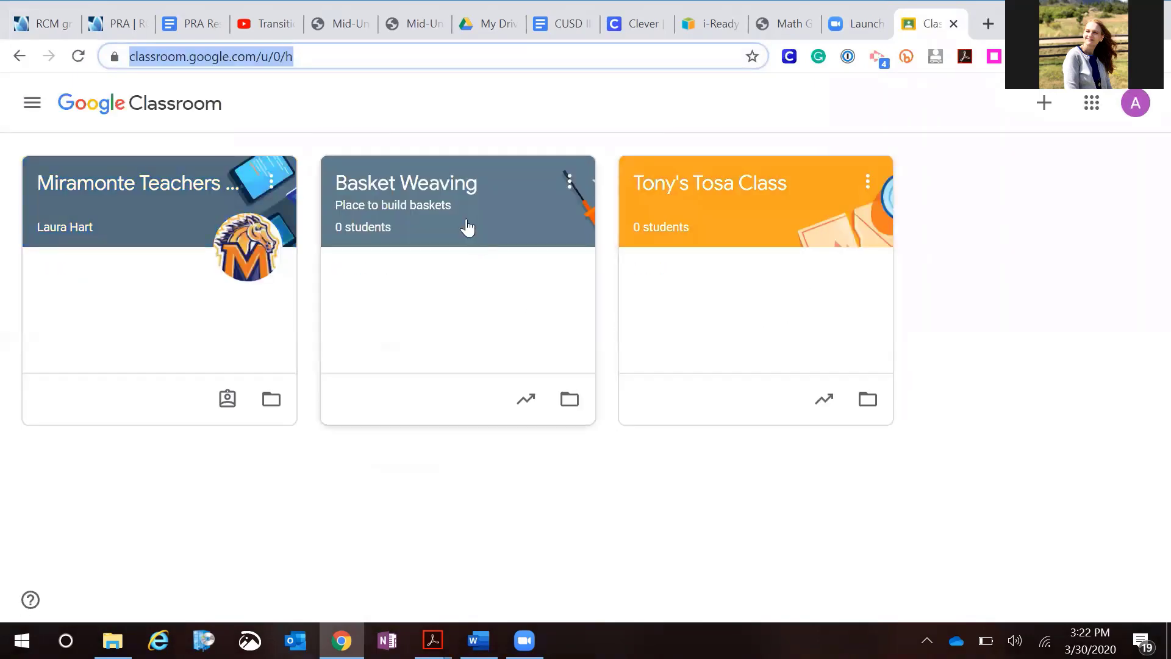
{"action": "left_click", "coordinate": [467, 228]}
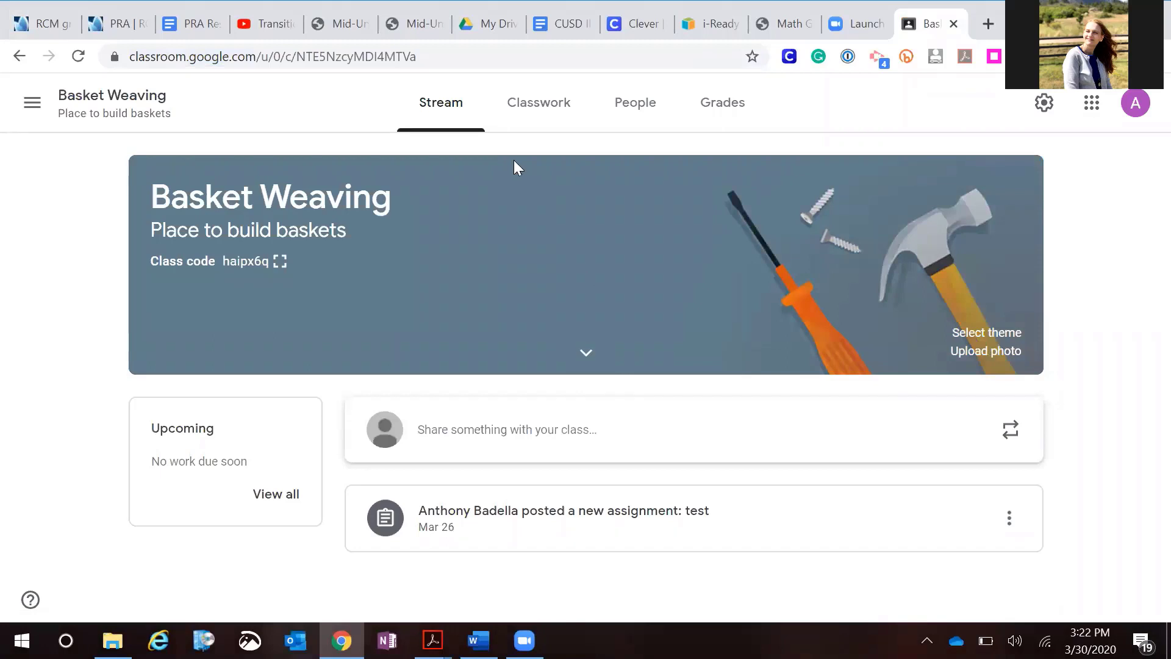
{"action": "left_click", "coordinate": [528, 110]}
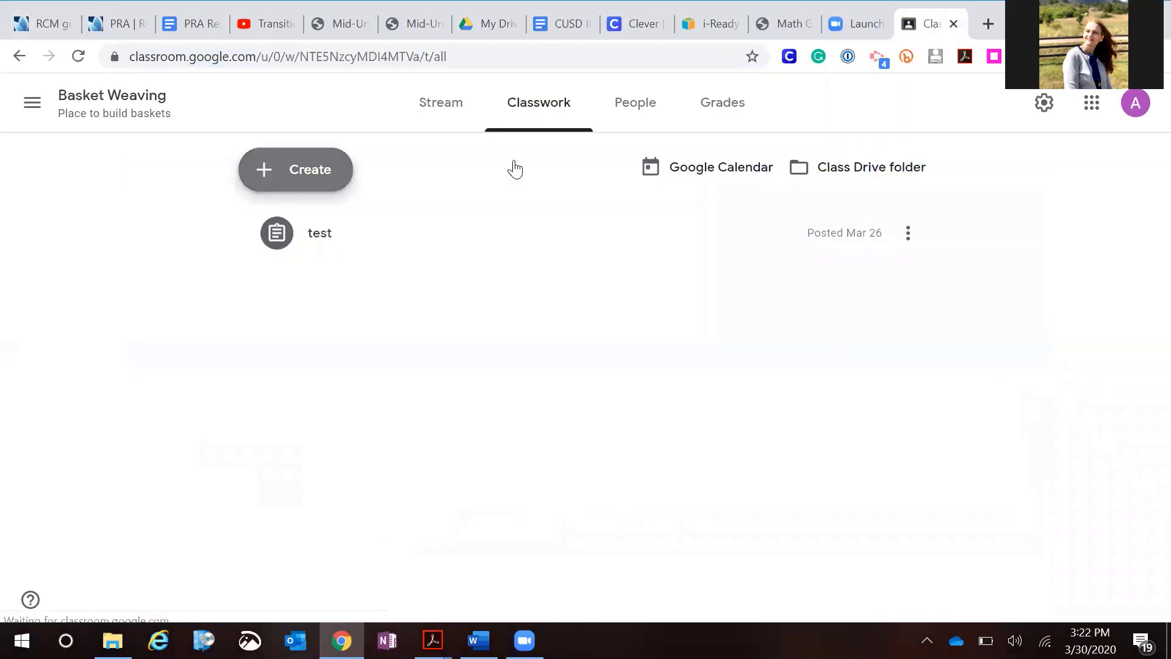
Create a new assignment titled 'Play'
{"action": "left_click", "coordinate": [309, 171]}
{"action": "left_click", "coordinate": [320, 222]}
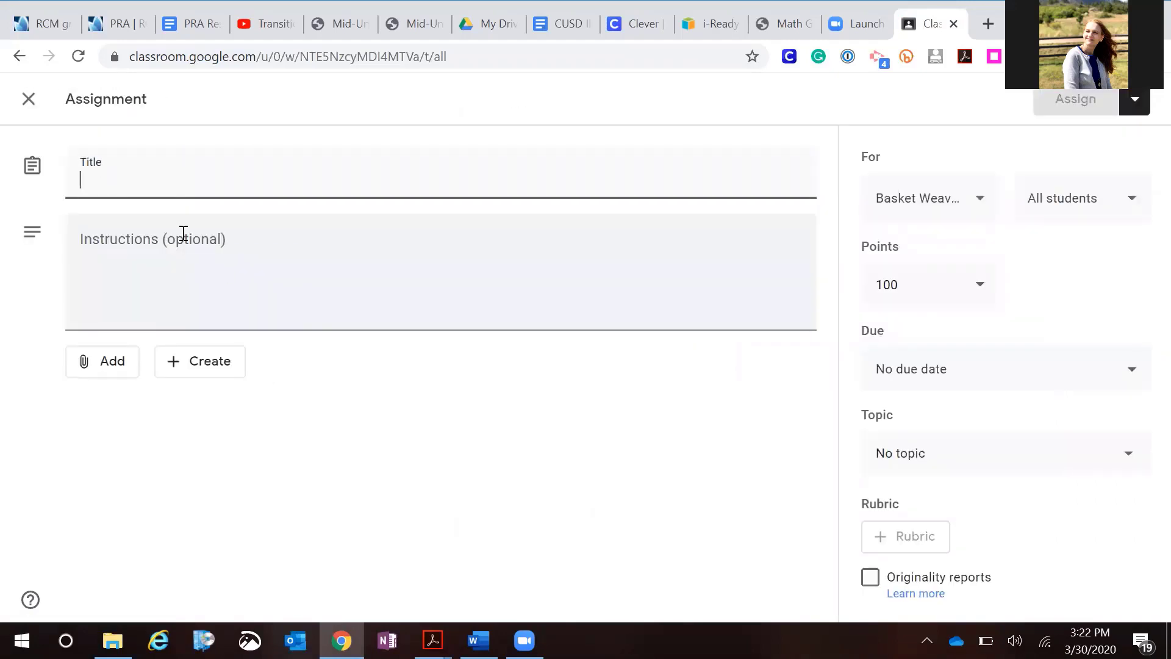
{"action": "type", "text": "Playu"}
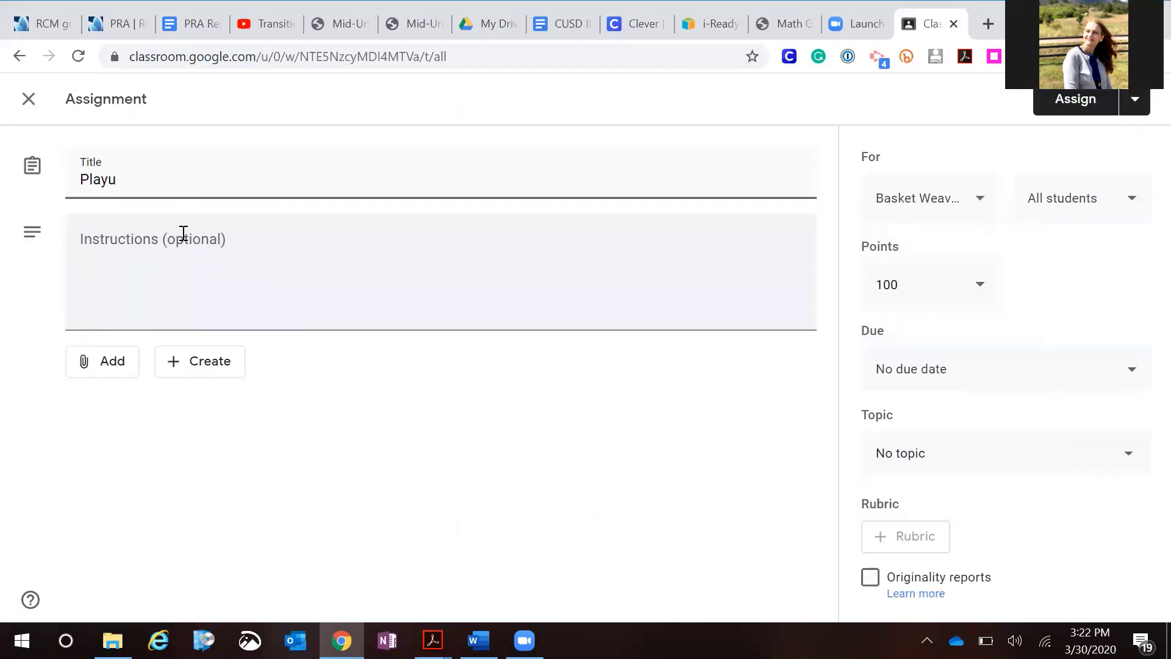
{"action": "key", "text": "BackSpace"}
Attach the copied quick access link to the assignment
{"action": "left_click", "coordinate": [89, 366]}
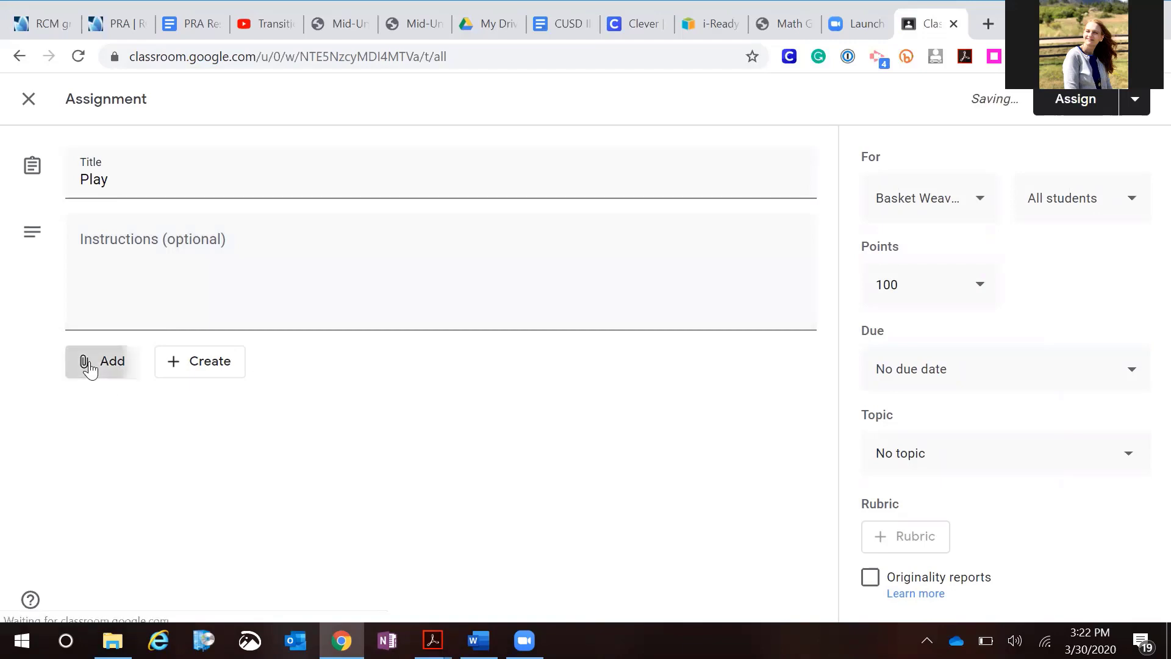
{"action": "left_click", "coordinate": [174, 431]}
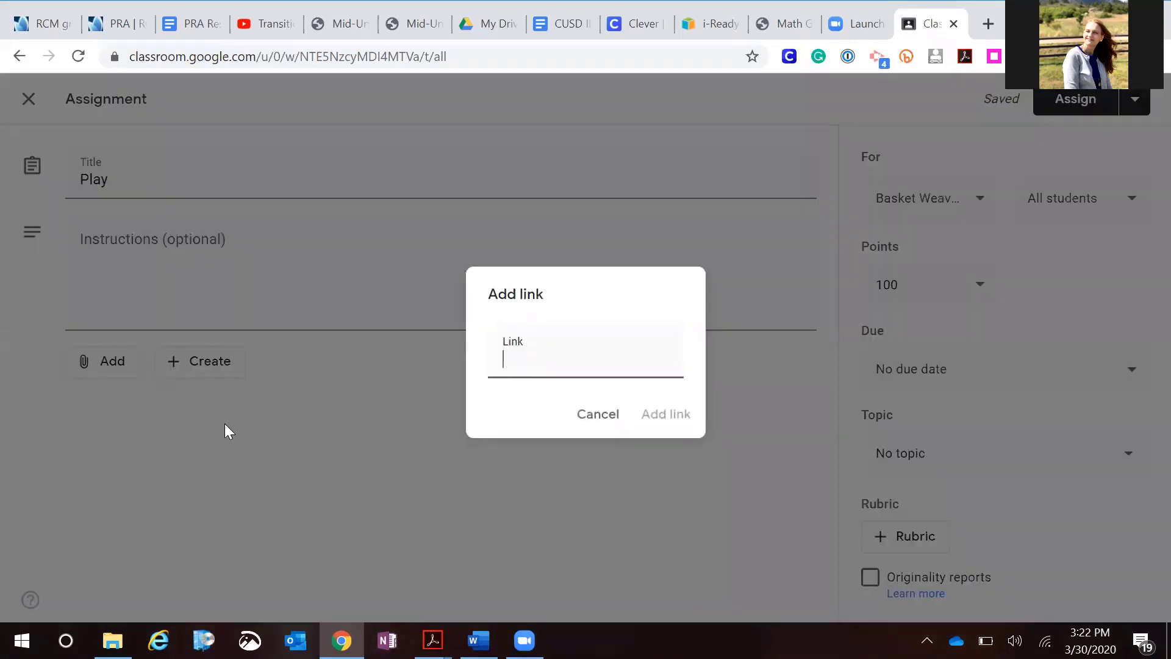
{"action": "key", "text": "ctrl+v"}
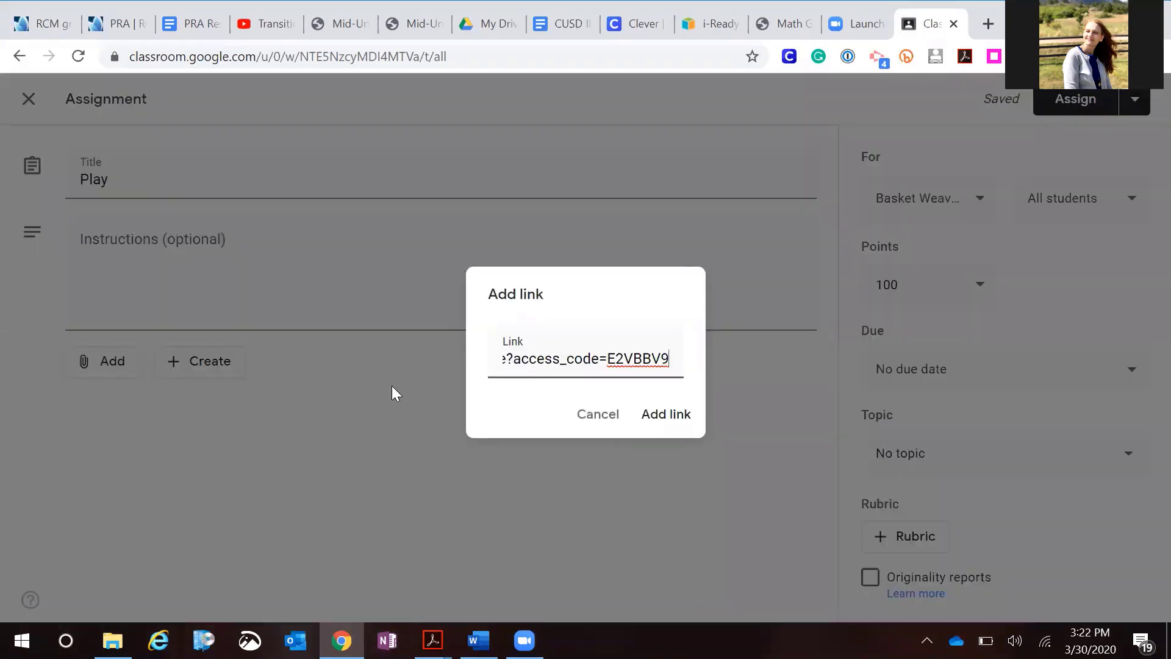
{"action": "left_click", "coordinate": [658, 419]}
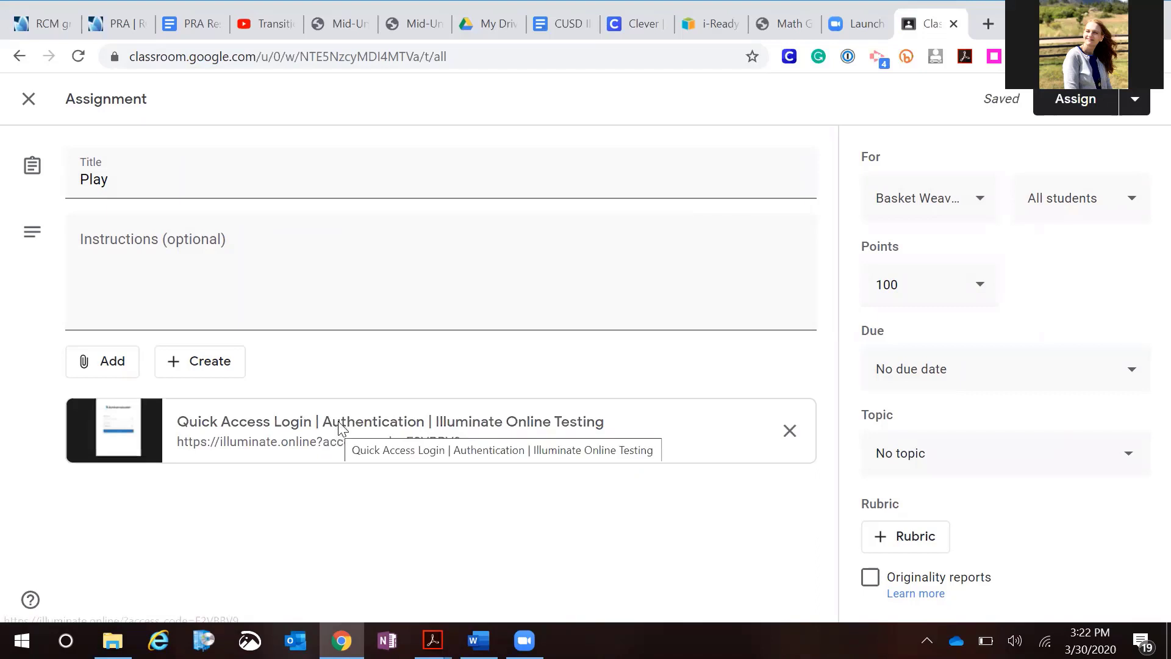
Open the attached link and enter a student login on the quick access login page
{"action": "left_click", "coordinate": [338, 434]}
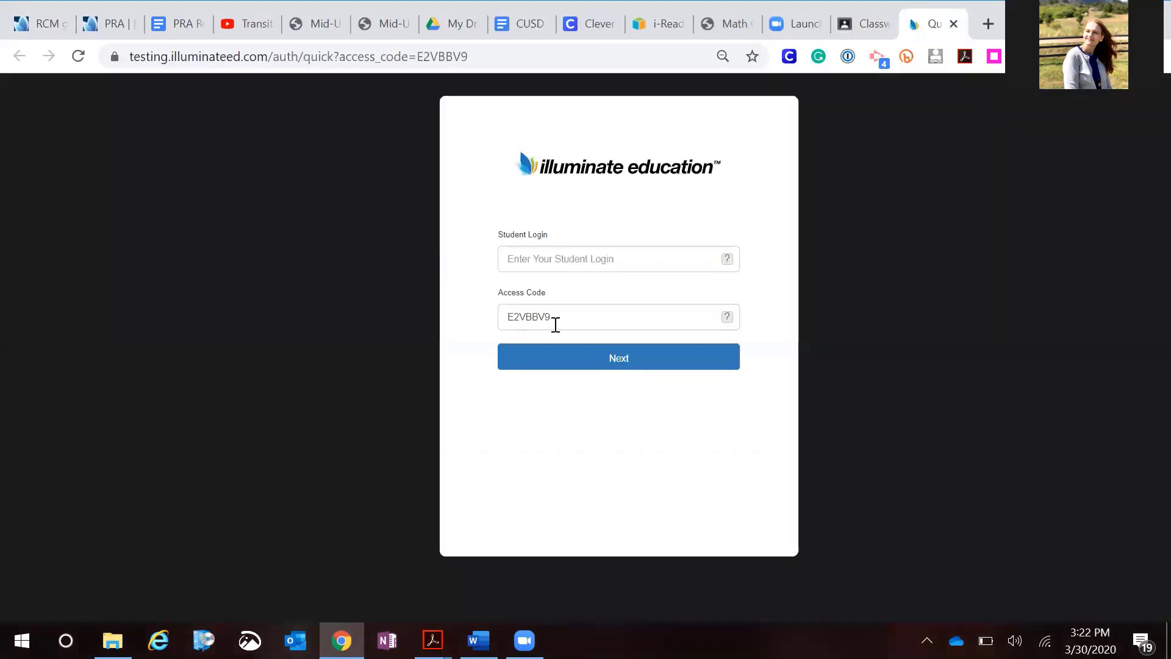
{"action": "left_click", "coordinate": [534, 260]}
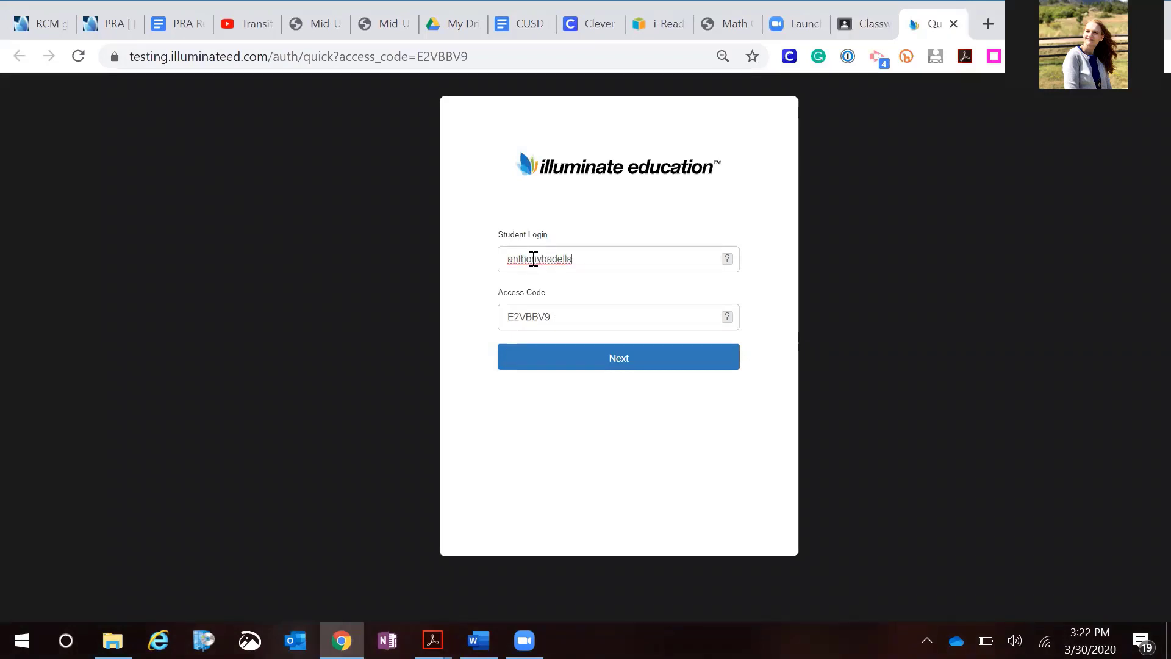
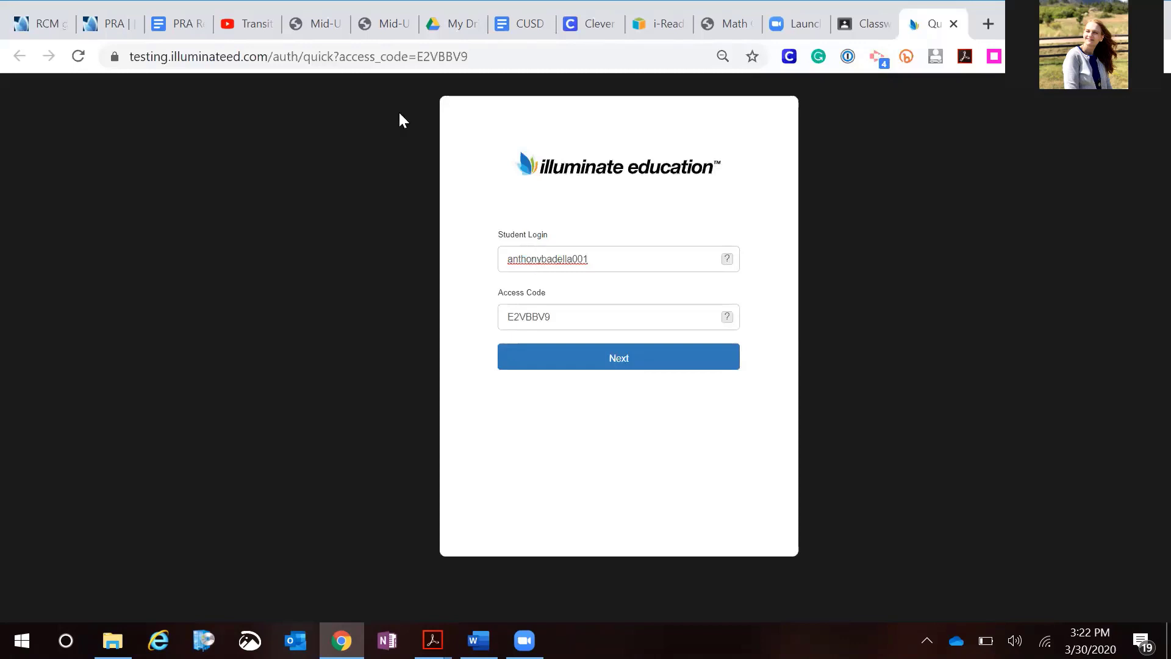
Return to the assessment's online testing page, close the access code dialog, and add another quick code administration
{"action": "left_click", "coordinate": [32, 28]}
{"action": "left_click", "coordinate": [848, 531]}
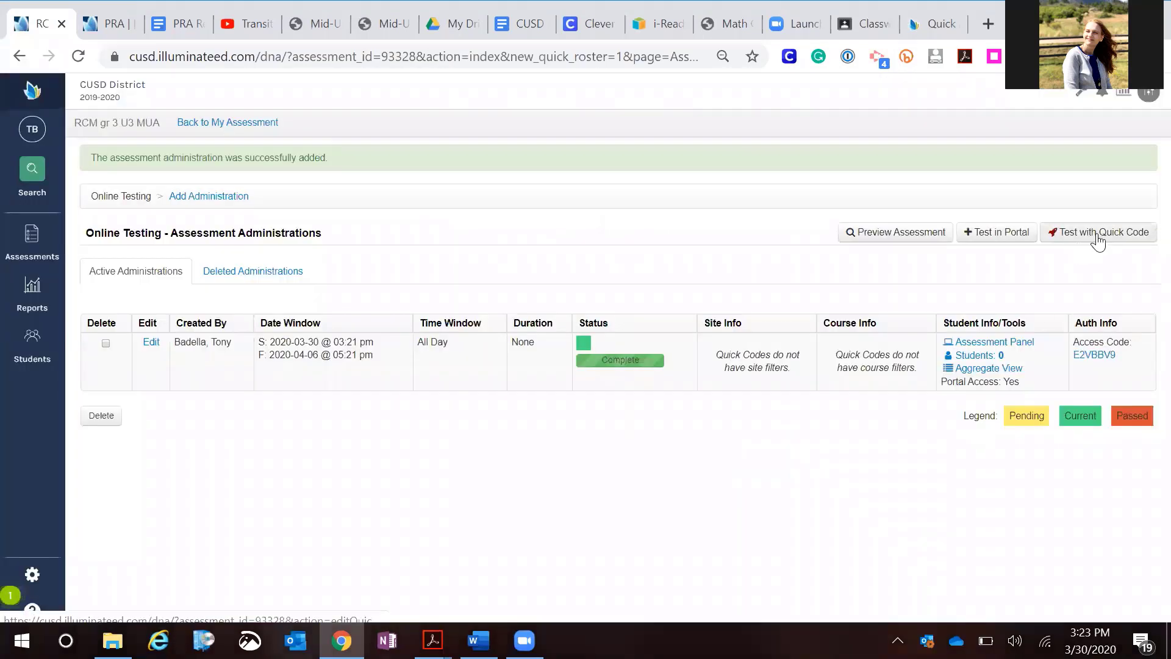
{"action": "left_click", "coordinate": [1098, 232]}
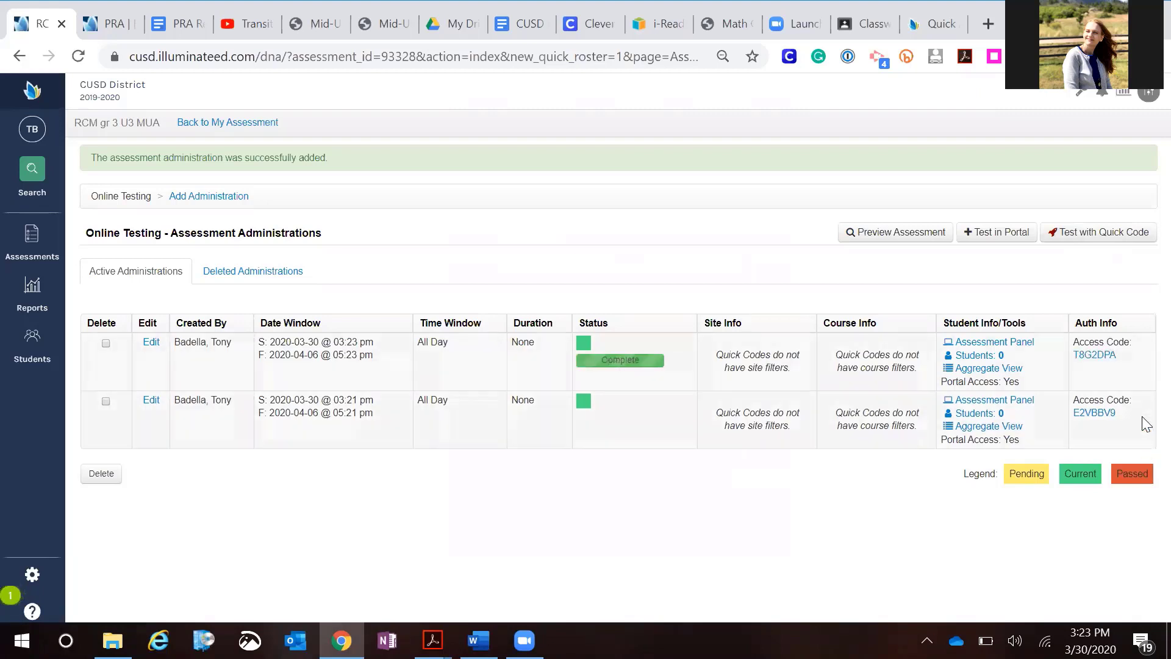
Open the newest administration's quick access code dialog, select its shareable class link, and close the dialog
{"action": "left_click", "coordinate": [1093, 355]}
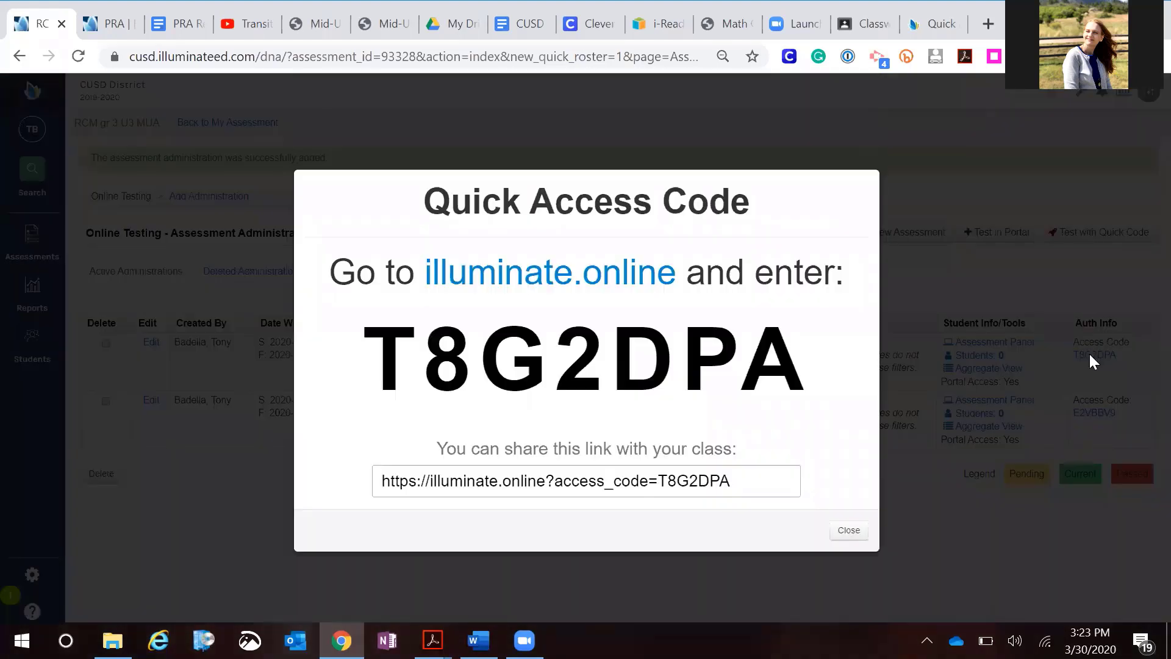
{"action": "triple_click", "coordinate": [744, 479]}
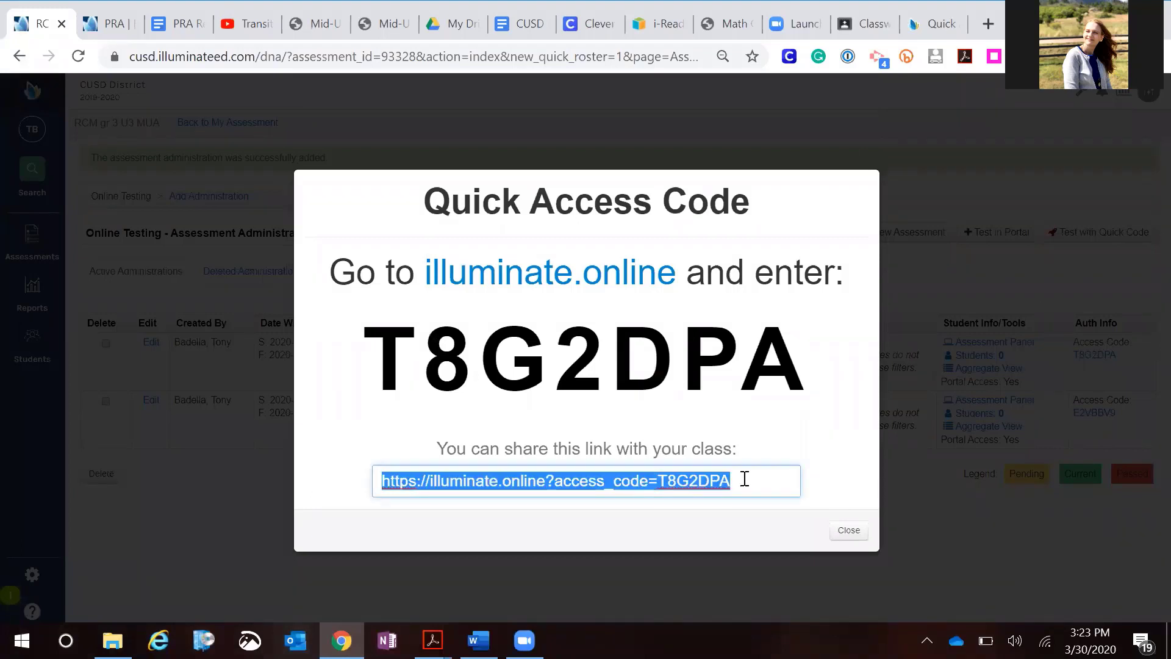
{"action": "left_click", "coordinate": [847, 530]}
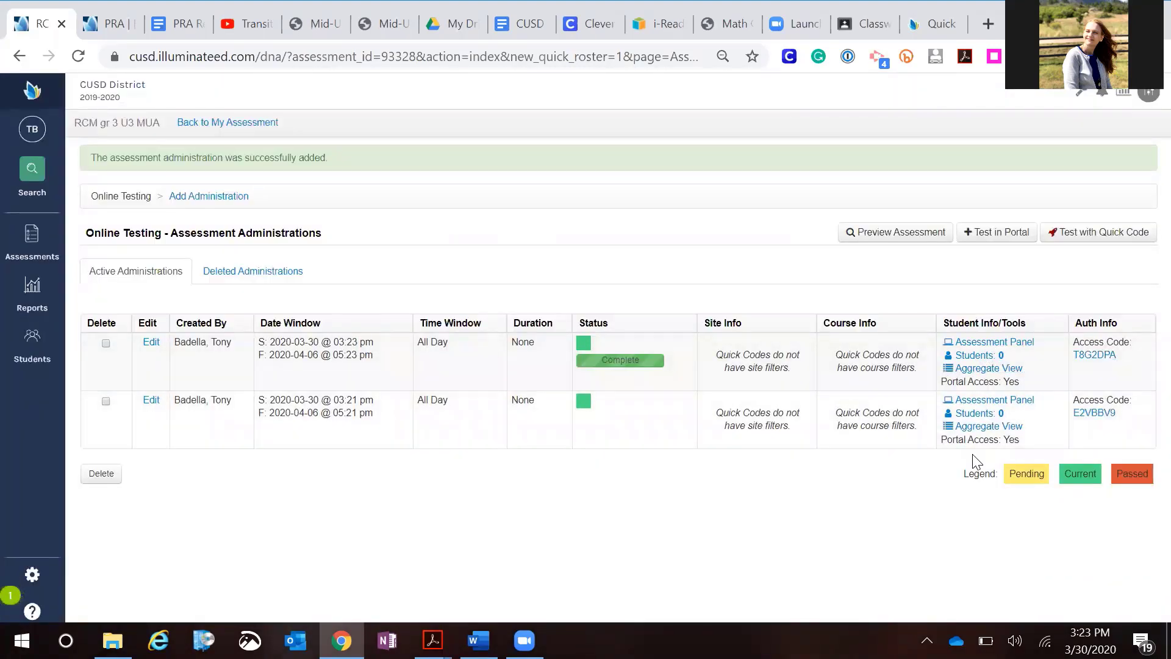
Add another quick code administration, then return to the home dashboard
{"action": "left_click", "coordinate": [1075, 239]}
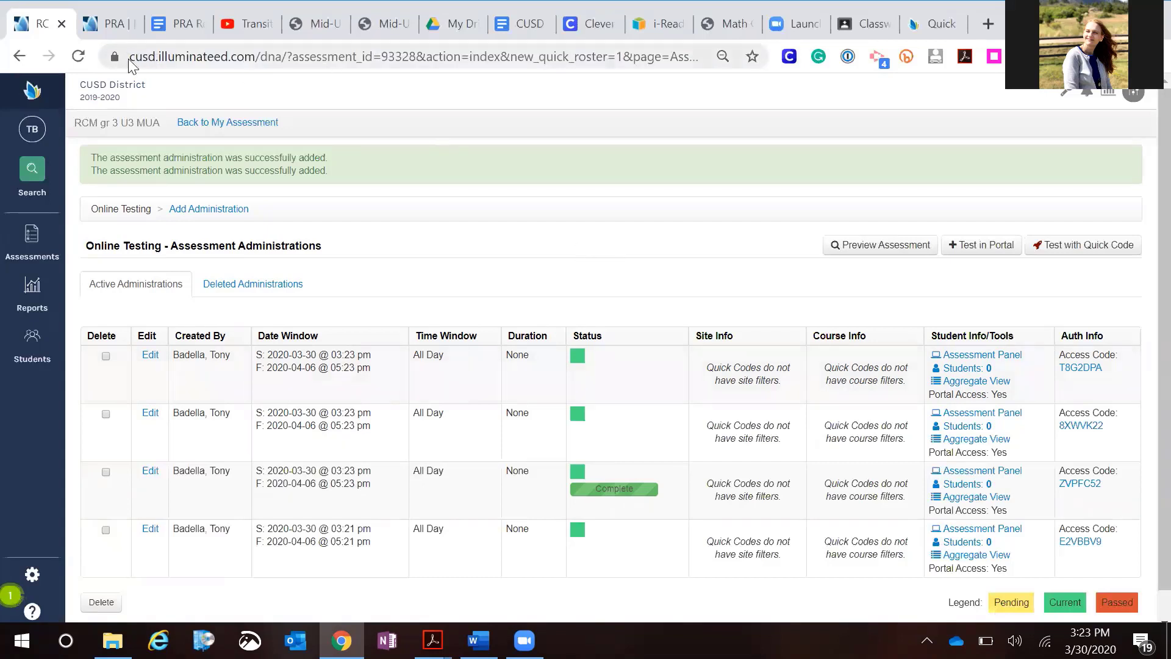
{"action": "left_click", "coordinate": [29, 95]}
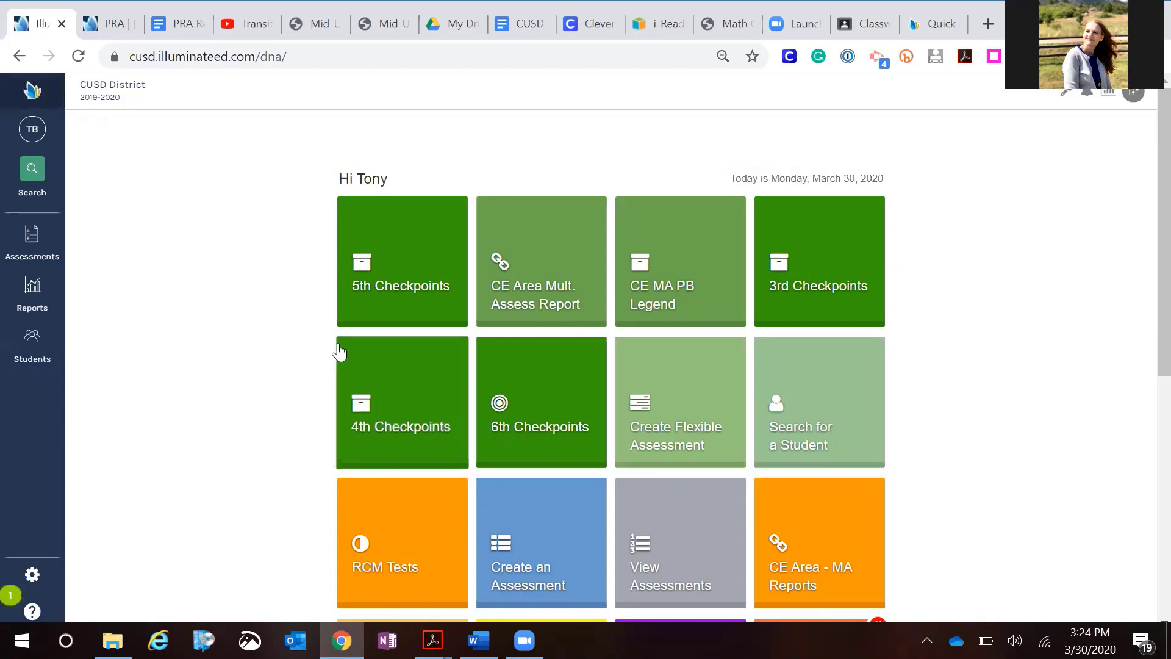
{"action": "mouse_move", "coordinate": [524, 640]}
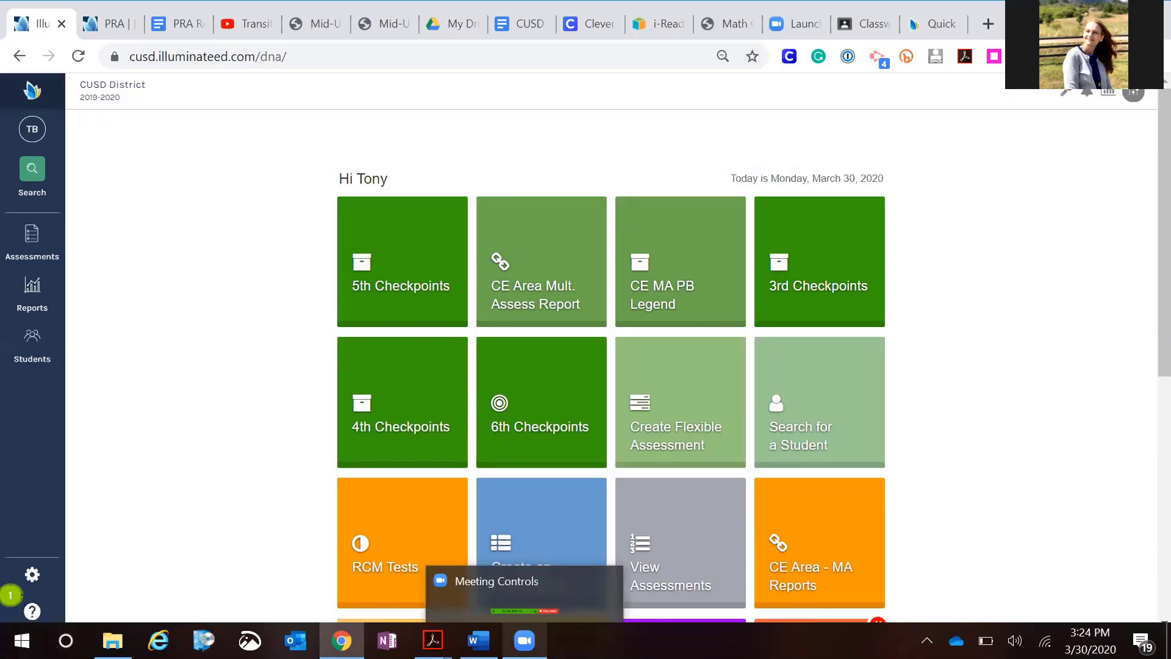